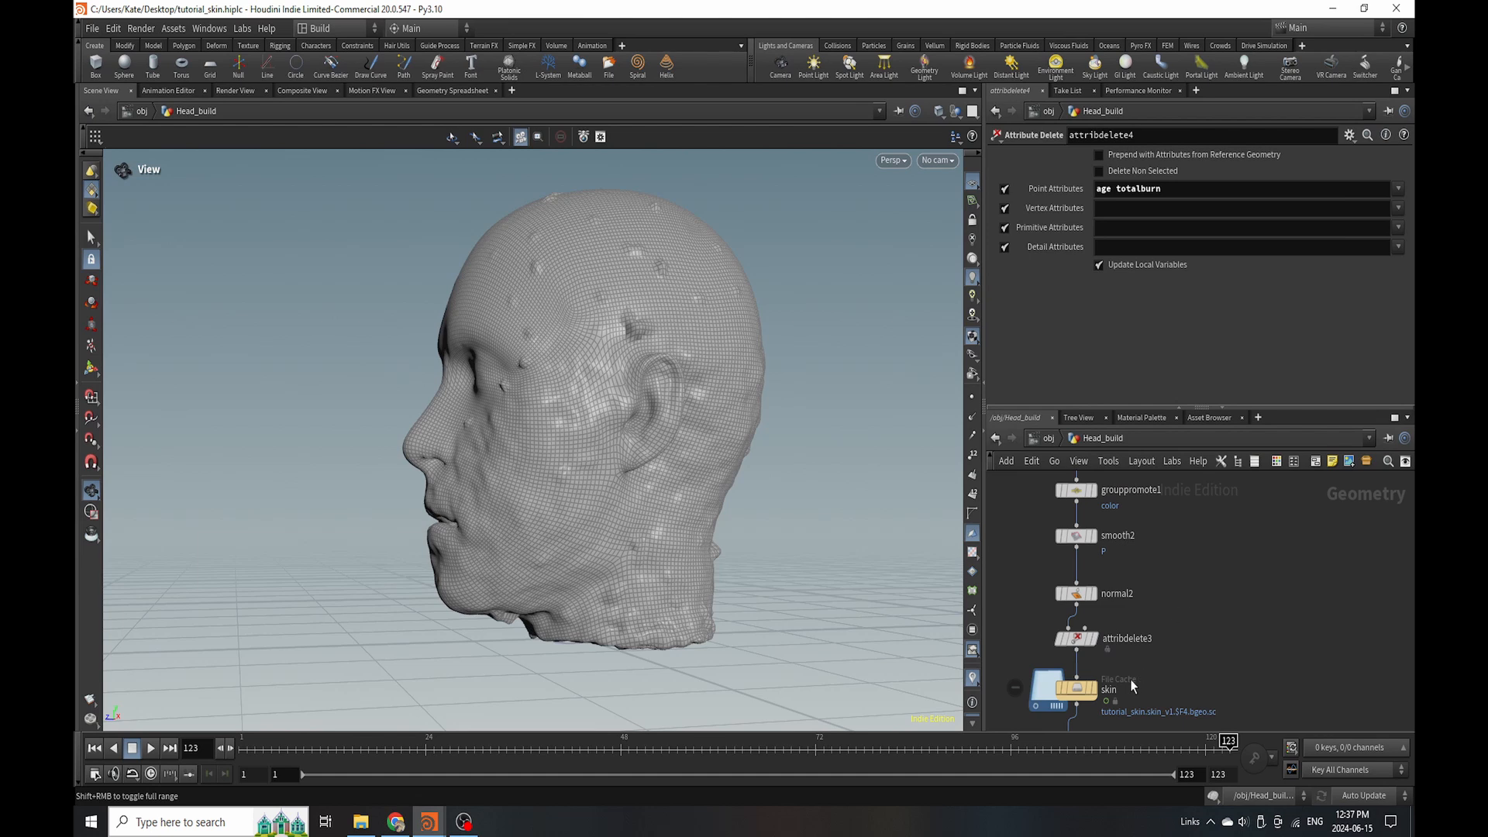
Add a Pyro Configure Spreading Fire setup below the skin_boils null in the Head_build network.
{"action": "scroll", "coordinate": [1131, 685], "scroll_direction": "down", "scroll_amount": 5}
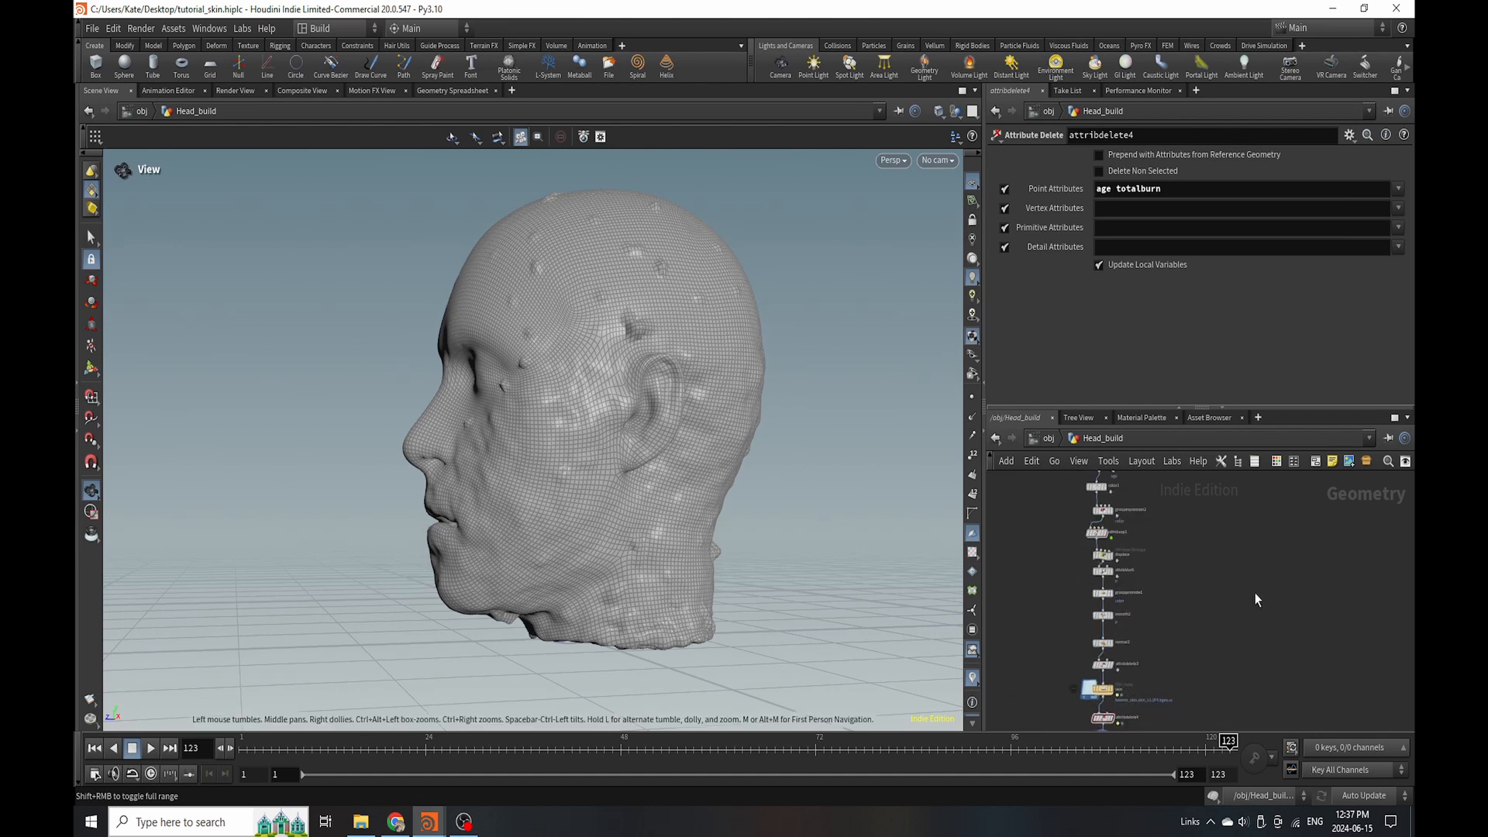
{"action": "left_click", "coordinate": [1397, 228]}
{"action": "left_click", "coordinate": [1399, 209]}
{"action": "left_click", "coordinate": [1400, 191]}
{"action": "left_click", "coordinate": [1335, 600]}
{"action": "scroll", "coordinate": [1212, 518], "scroll_direction": "down", "scroll_amount": 5}
{"action": "scroll", "coordinate": [1180, 610], "scroll_direction": "up", "scroll_amount": 10}
{"action": "key", "text": "Tab"}
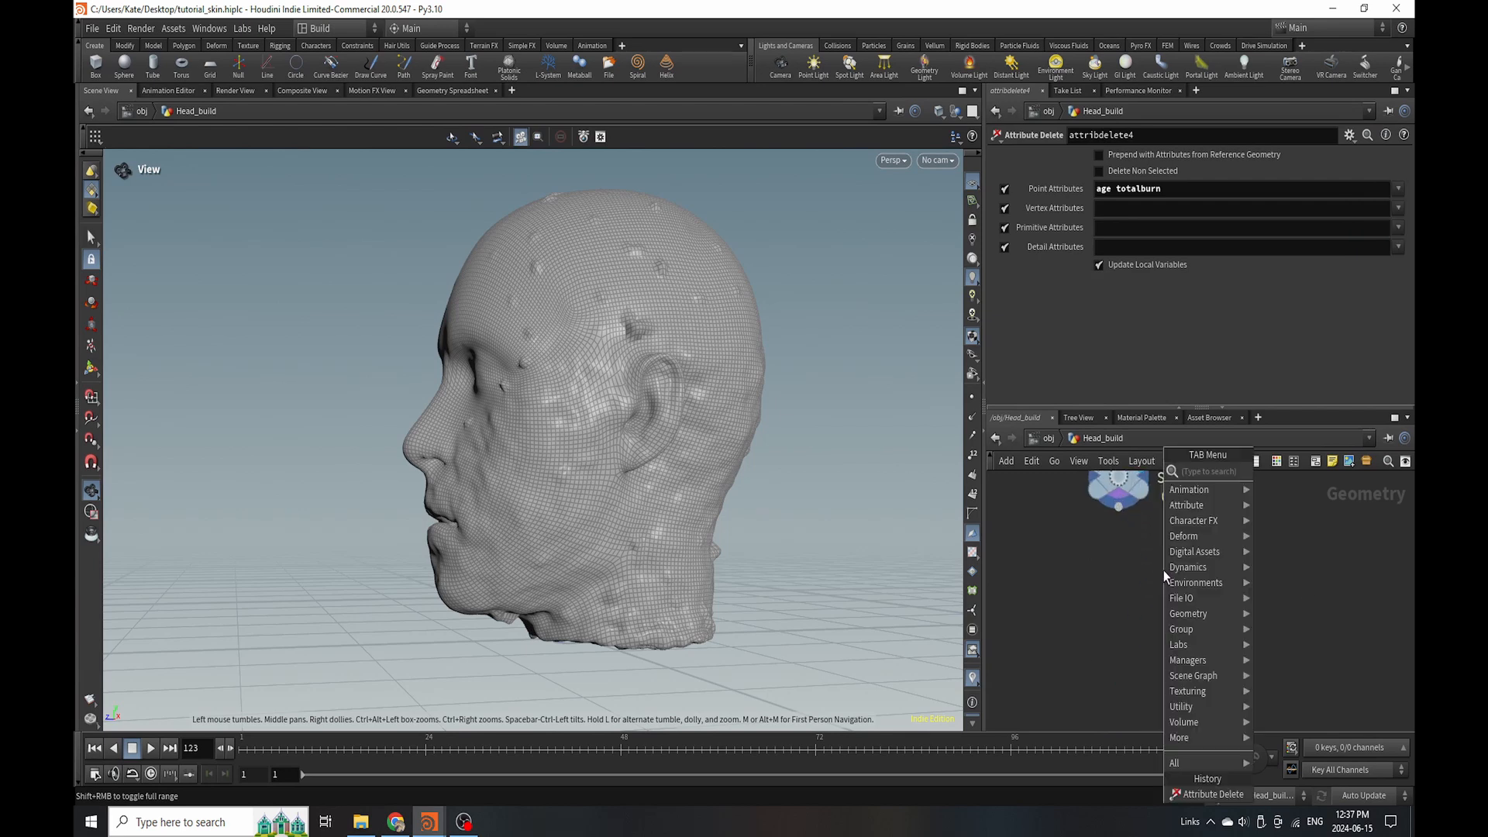
{"action": "type", "text": "pyro"}
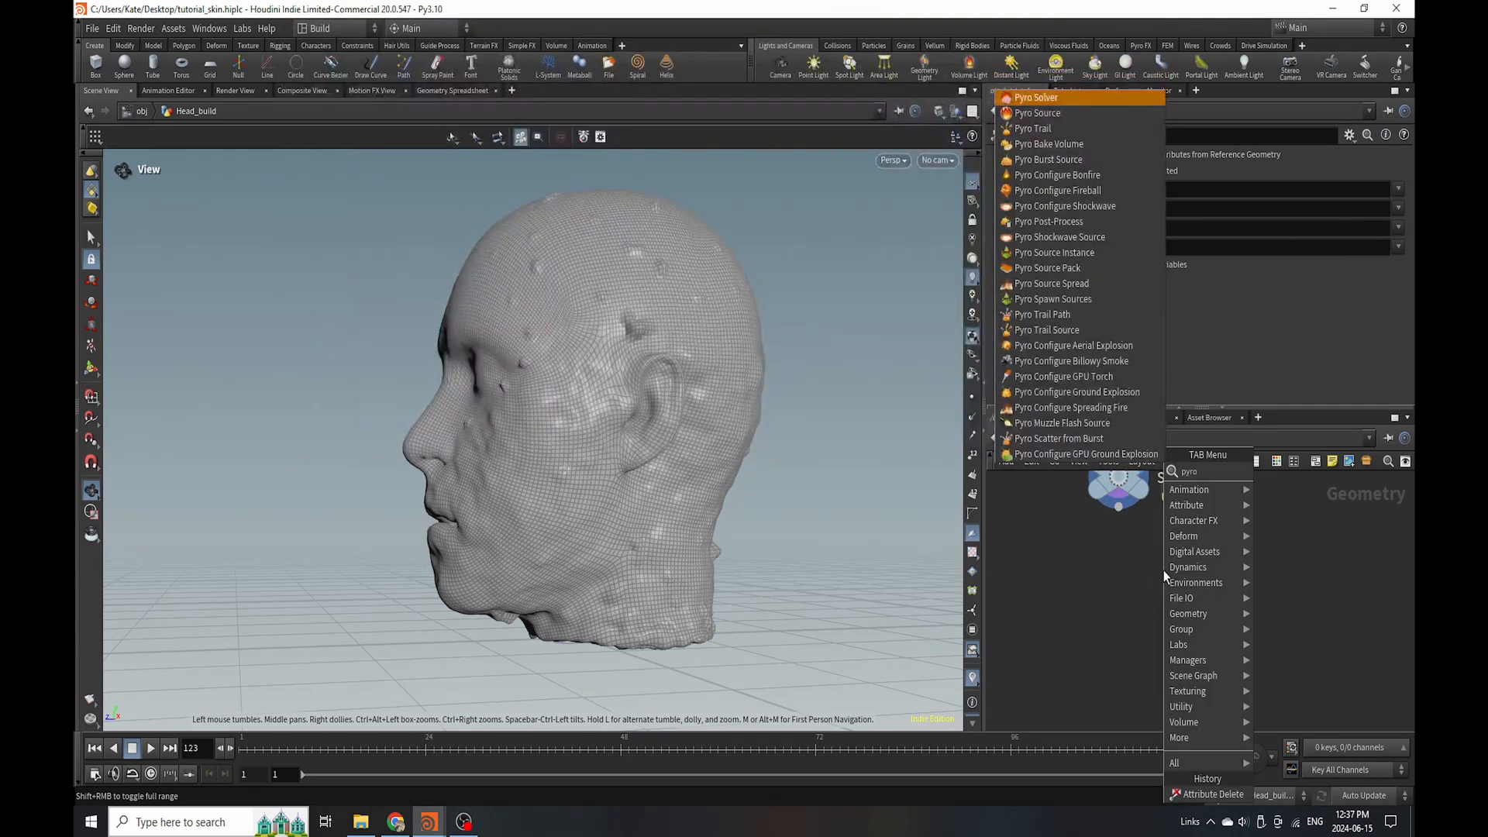
{"action": "left_click", "coordinate": [1104, 409]}
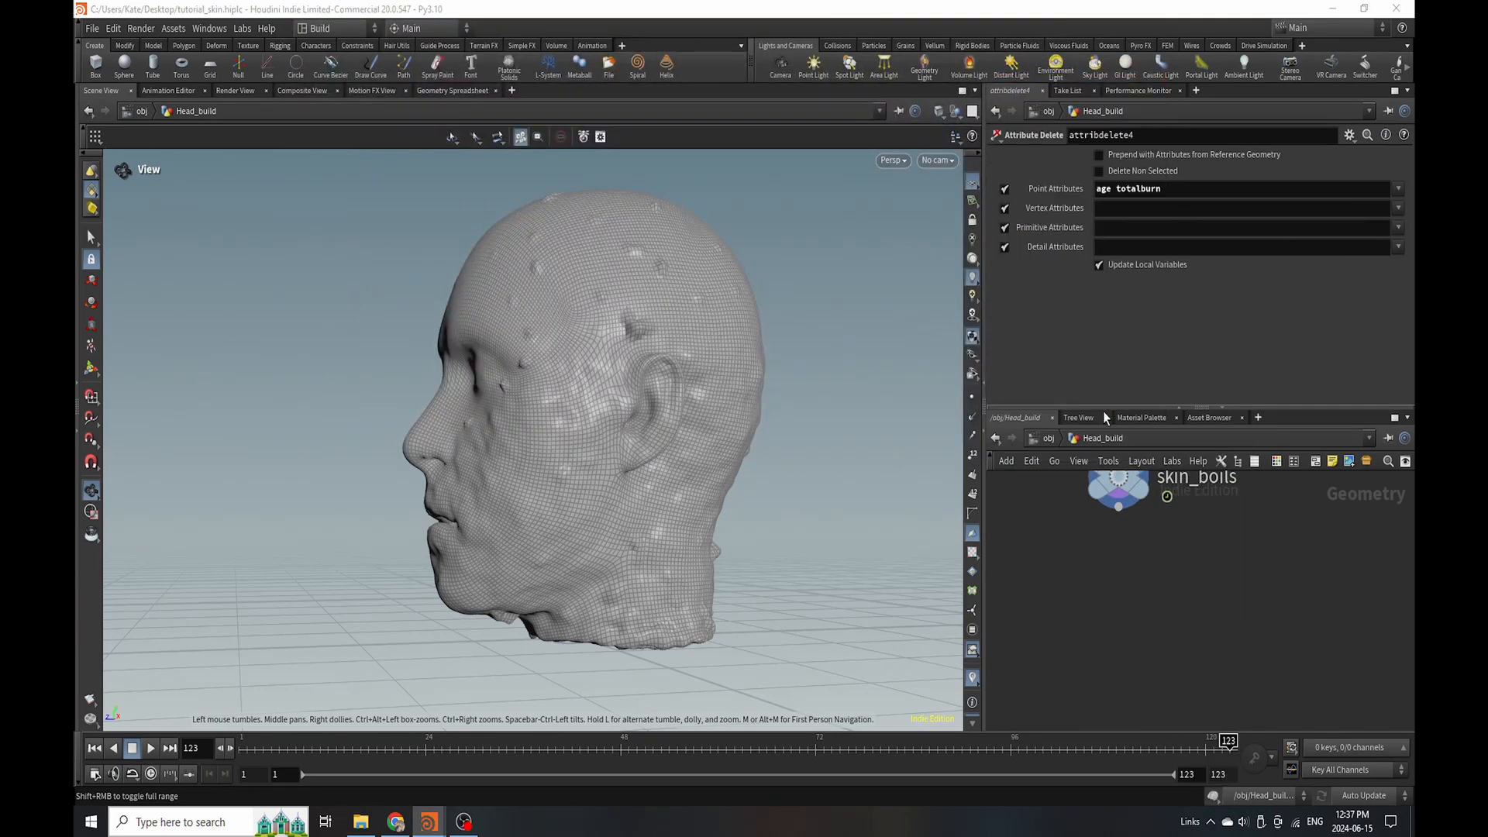
{"action": "left_click", "coordinate": [1194, 622]}
{"action": "scroll", "coordinate": [1246, 524], "scroll_direction": "down", "scroll_amount": 4}
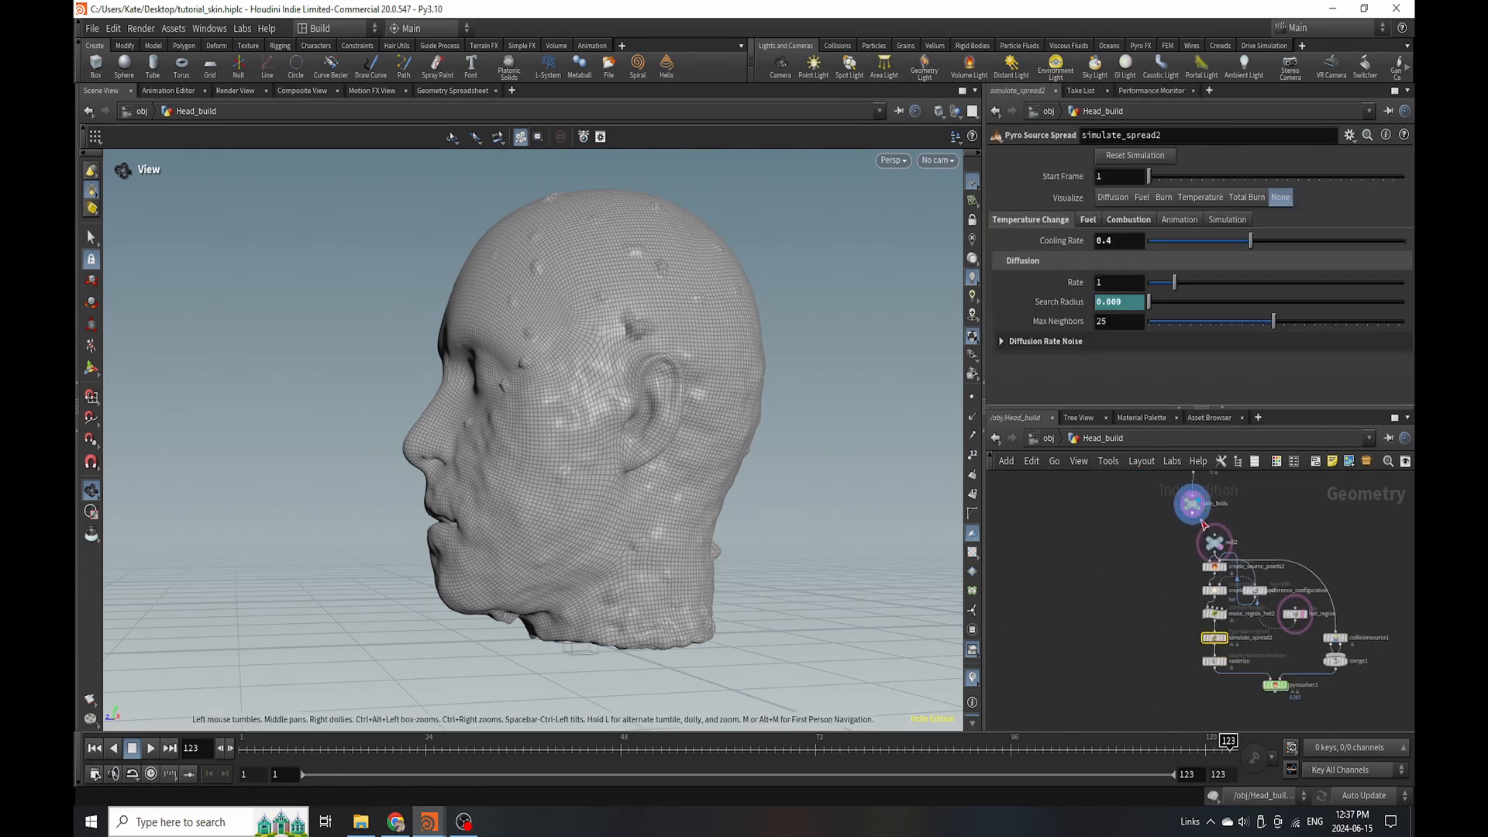
Delete the setup's reference configuration, hot_region, collisionsource1, merge1, Pyro Solver, null2 and rasterize nodes, keeping the source-to-spread chain.
{"action": "left_click_drag", "start_coordinate": [1208, 512], "coordinate": [1351, 721]}
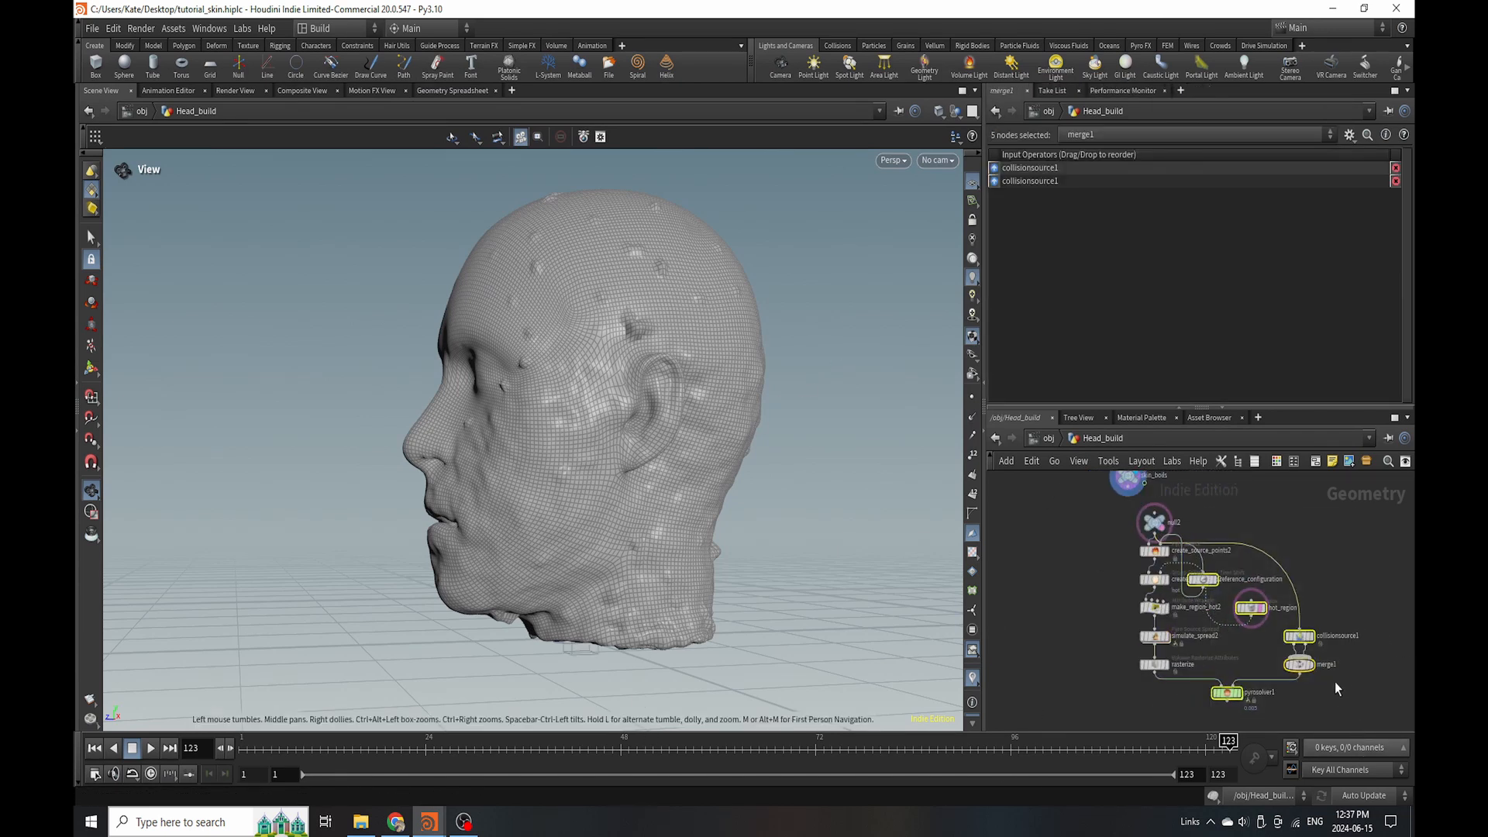
{"action": "key", "text": "Delete"}
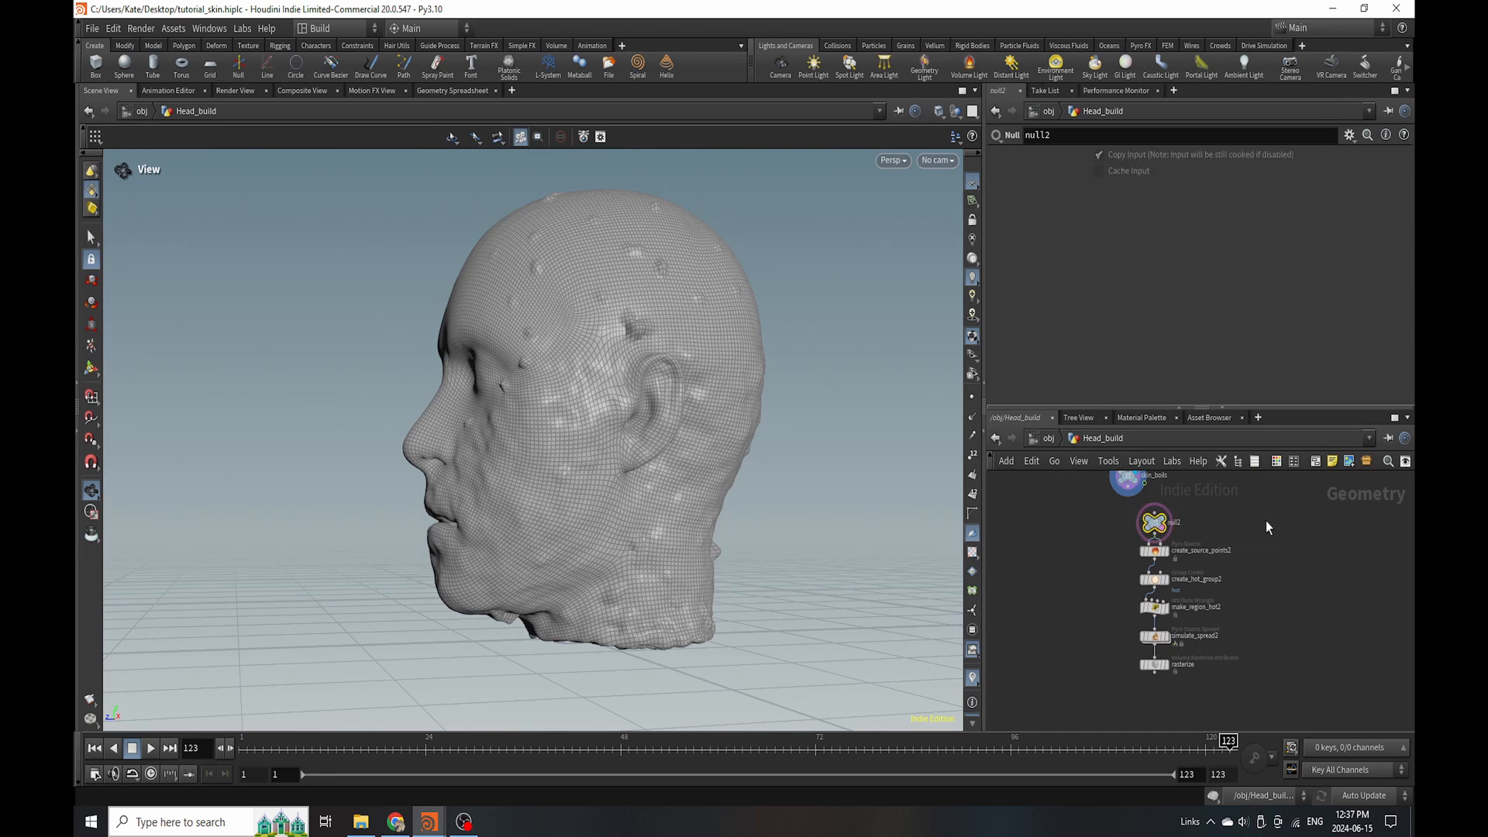
{"action": "key", "text": "Delete"}
{"action": "left_click_drag", "start_coordinate": [1061, 537], "coordinate": [1194, 695]}
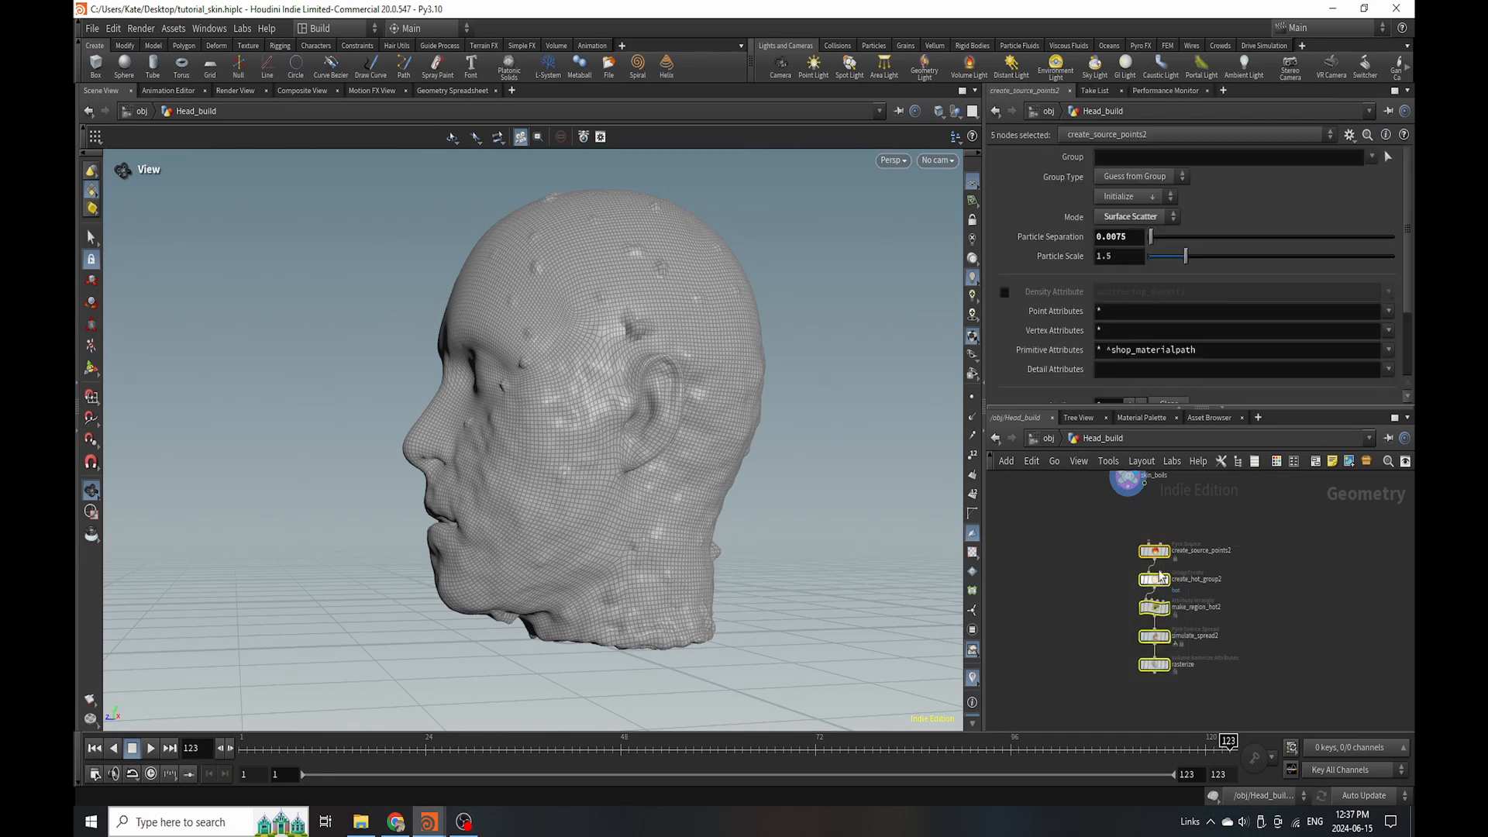
{"action": "left_click", "coordinate": [1076, 717]}
{"action": "left_click_drag", "start_coordinate": [1090, 702], "coordinate": [1199, 662]}
{"action": "key", "text": "Delete"}
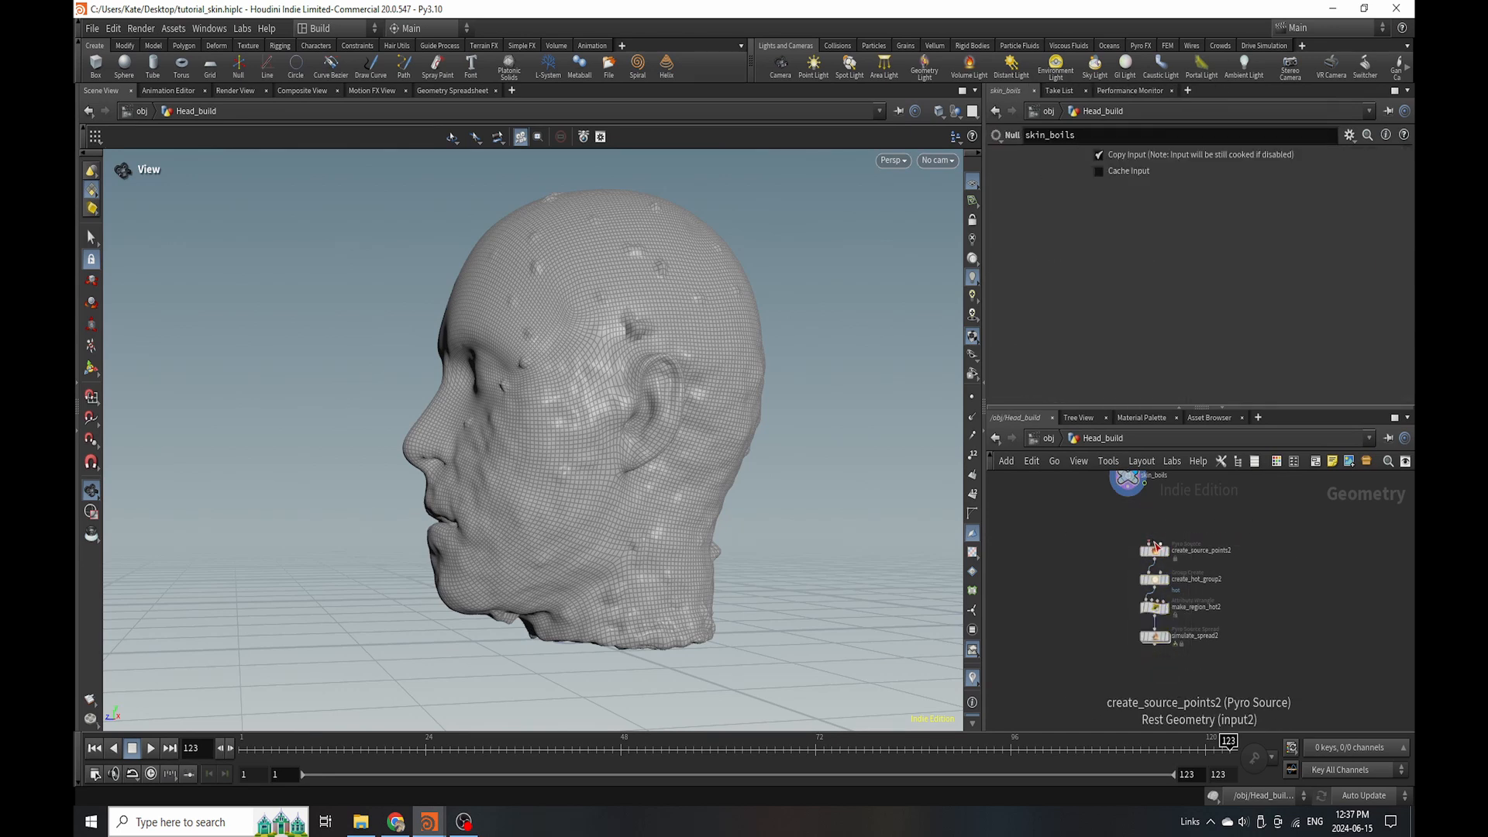
Move the remaining four spread nodes under skin_boils and connect skin_boils to the first input of create_source_points2.
{"action": "left_click_drag", "start_coordinate": [1081, 523], "coordinate": [1209, 655]}
{"action": "left_click_drag", "start_coordinate": [1155, 580], "coordinate": [1108, 564]}
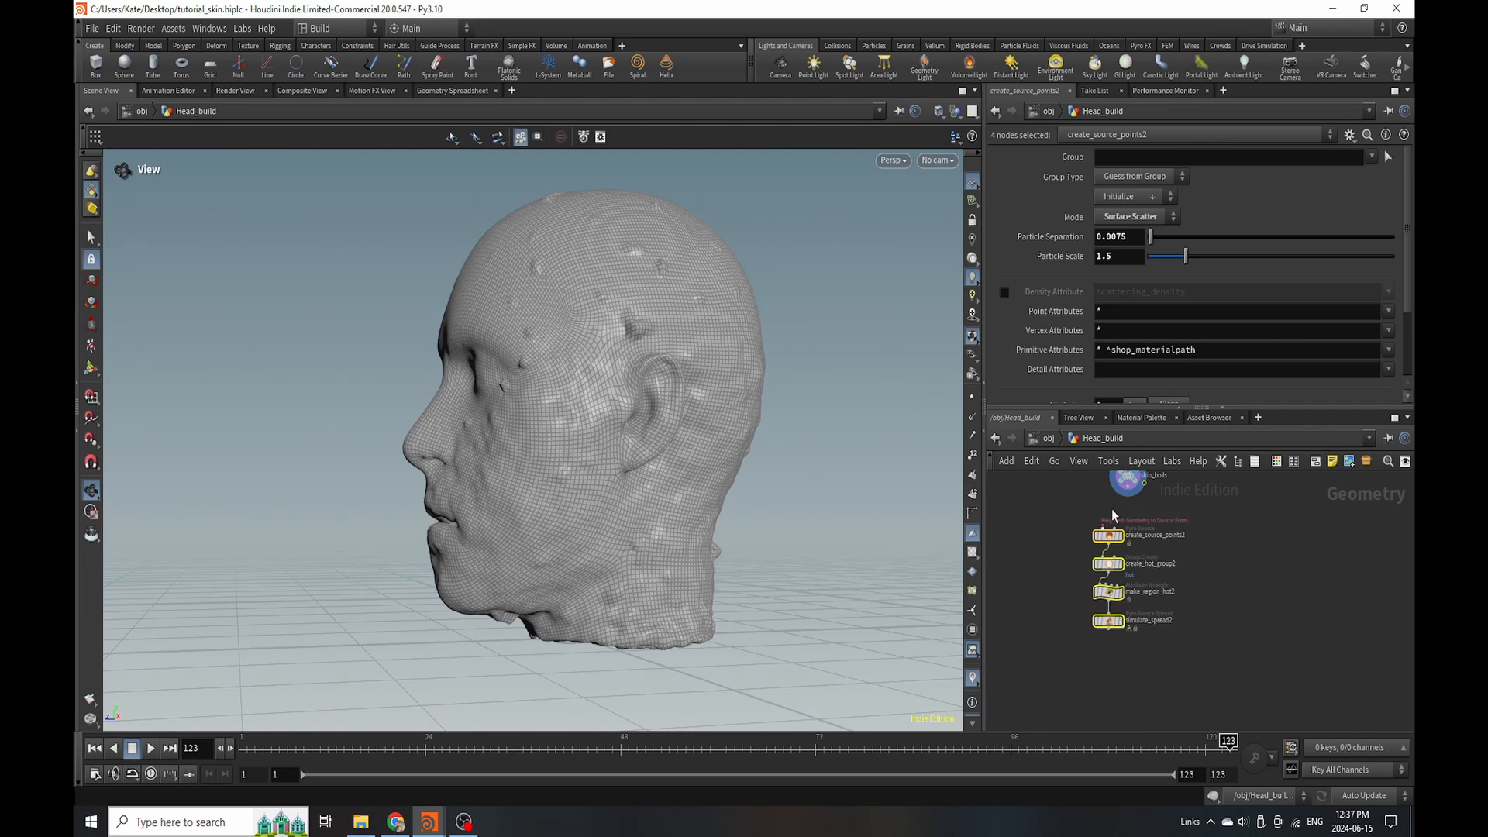
{"action": "left_click_drag", "start_coordinate": [1127, 500], "coordinate": [1103, 528]}
{"action": "scroll", "coordinate": [1152, 524], "scroll_direction": "up", "scroll_amount": 4}
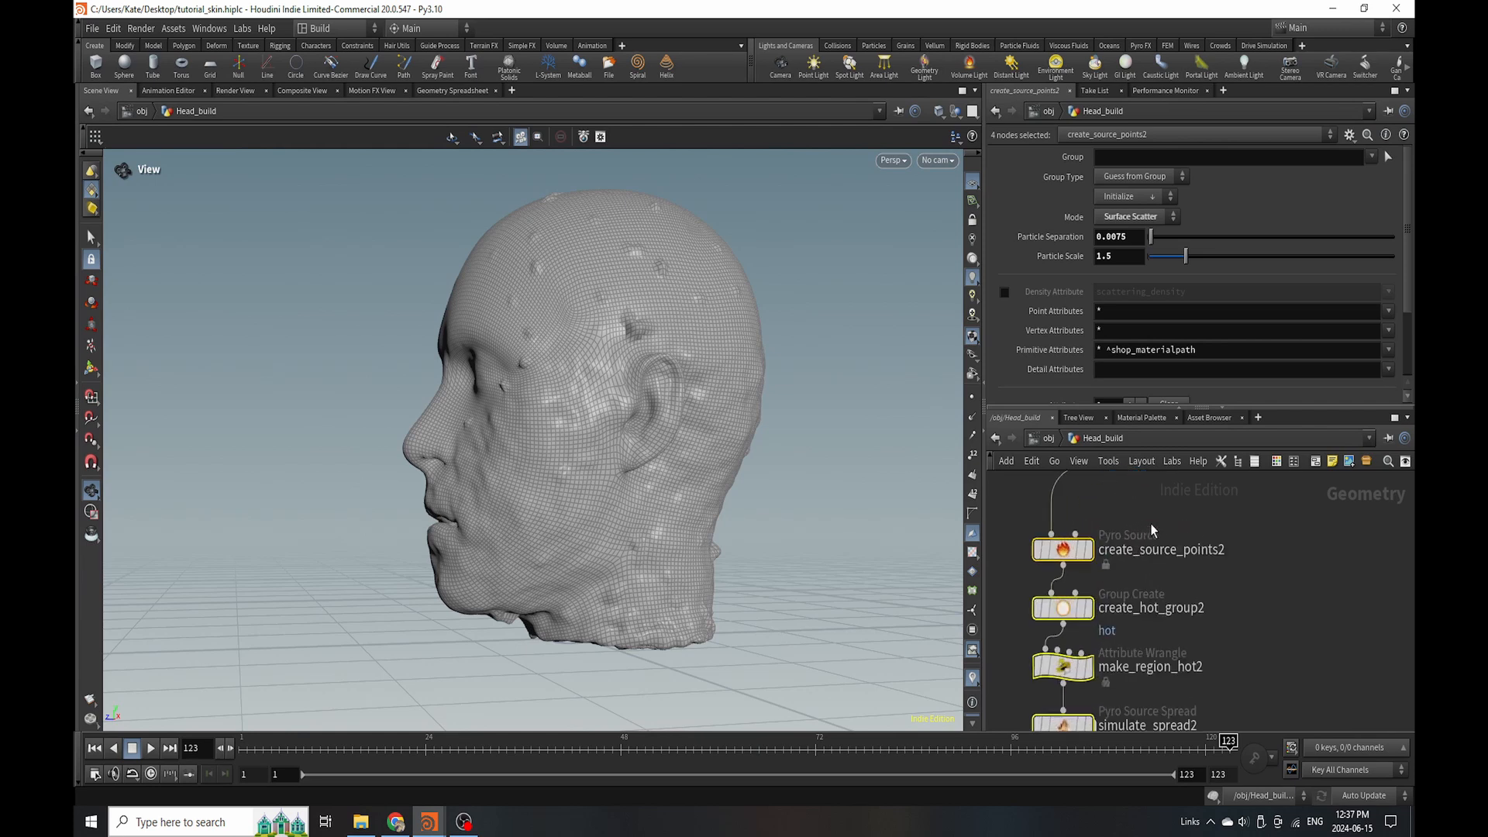
Display create_source_points2 and set its particle separation to 0.003.
{"action": "left_click", "coordinate": [1081, 553]}
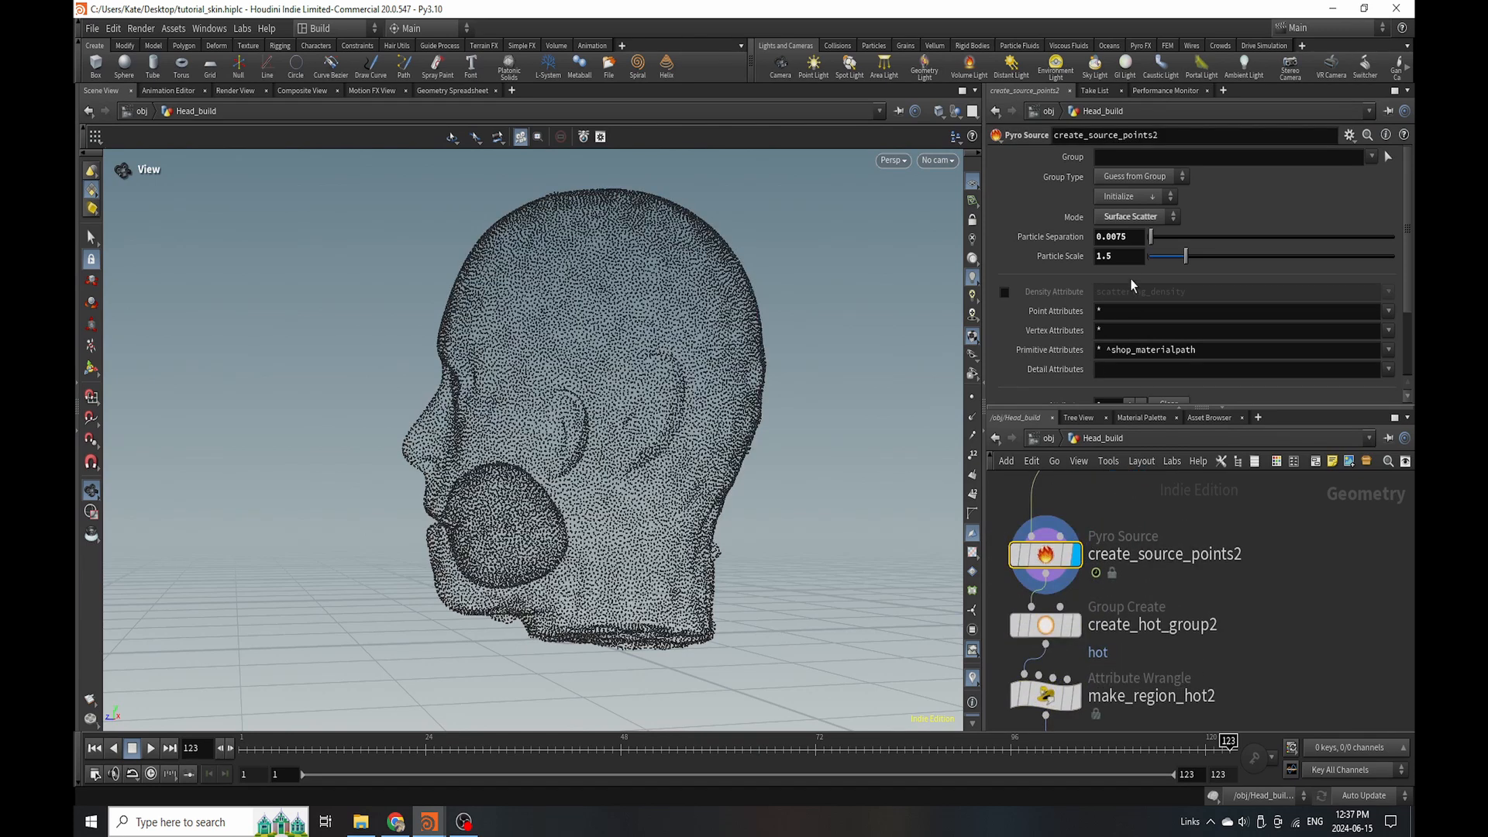
{"action": "left_click_drag", "start_coordinate": [1126, 238], "coordinate": [1115, 252]}
{"action": "scroll", "coordinate": [1113, 484], "scroll_direction": "down", "scroll_amount": 2}
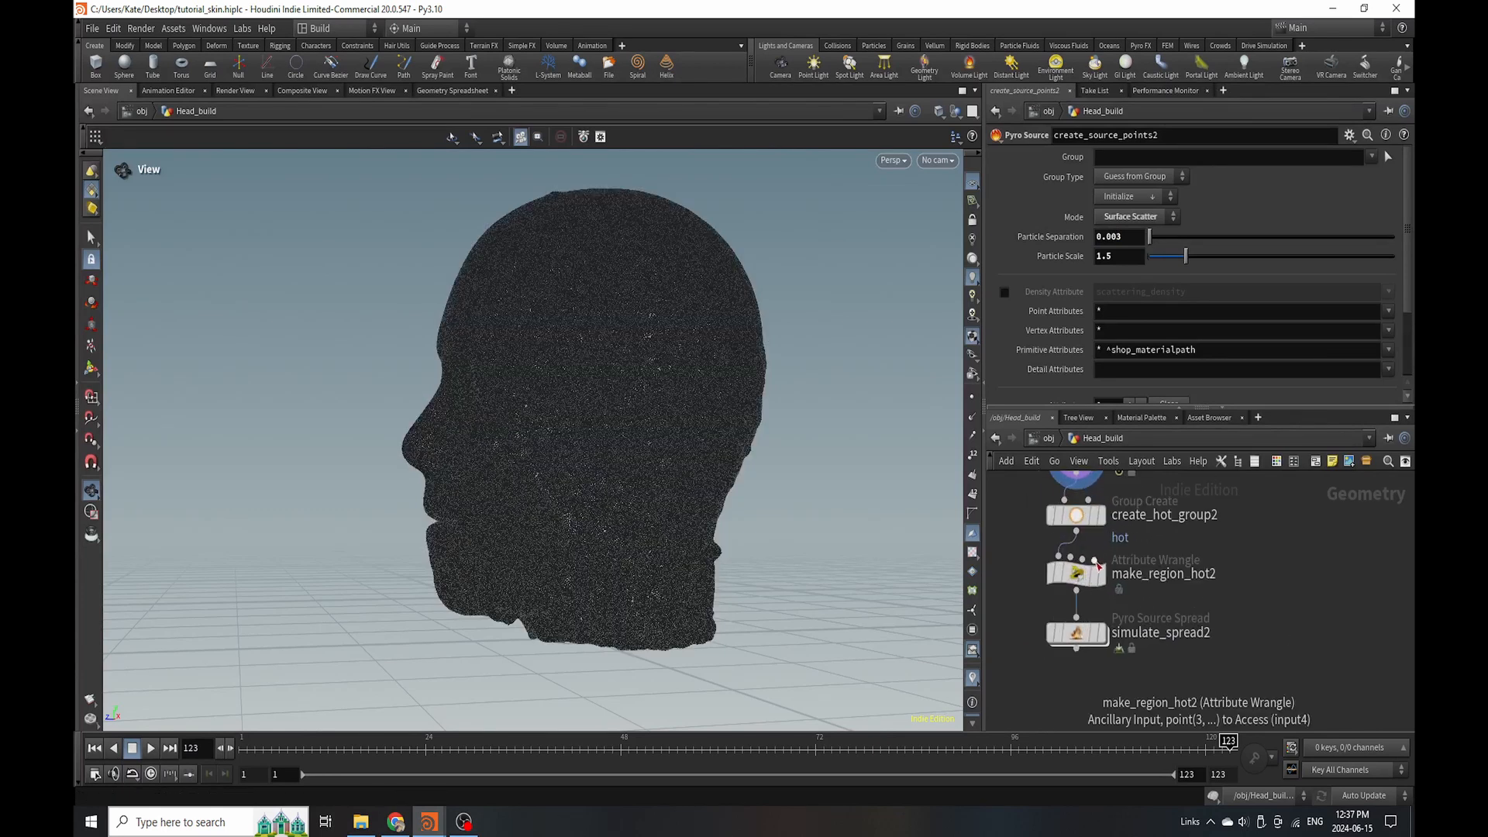
Switch create_hot_group2 from bounding regions to a base group of points picked at the base of the neck, and save the scene.
{"action": "left_click", "coordinate": [1101, 515]}
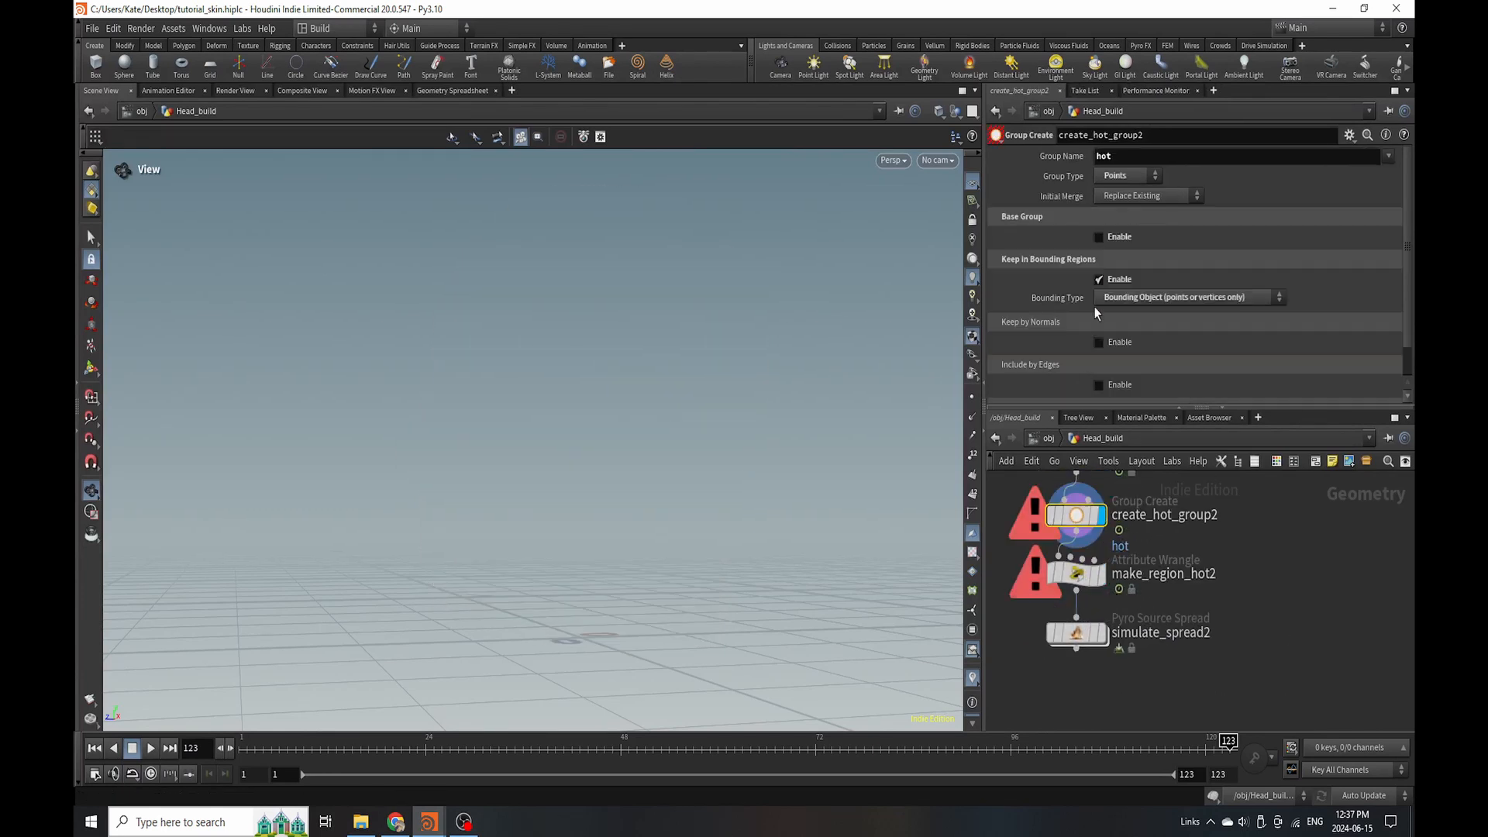
{"action": "left_click", "coordinate": [1133, 238]}
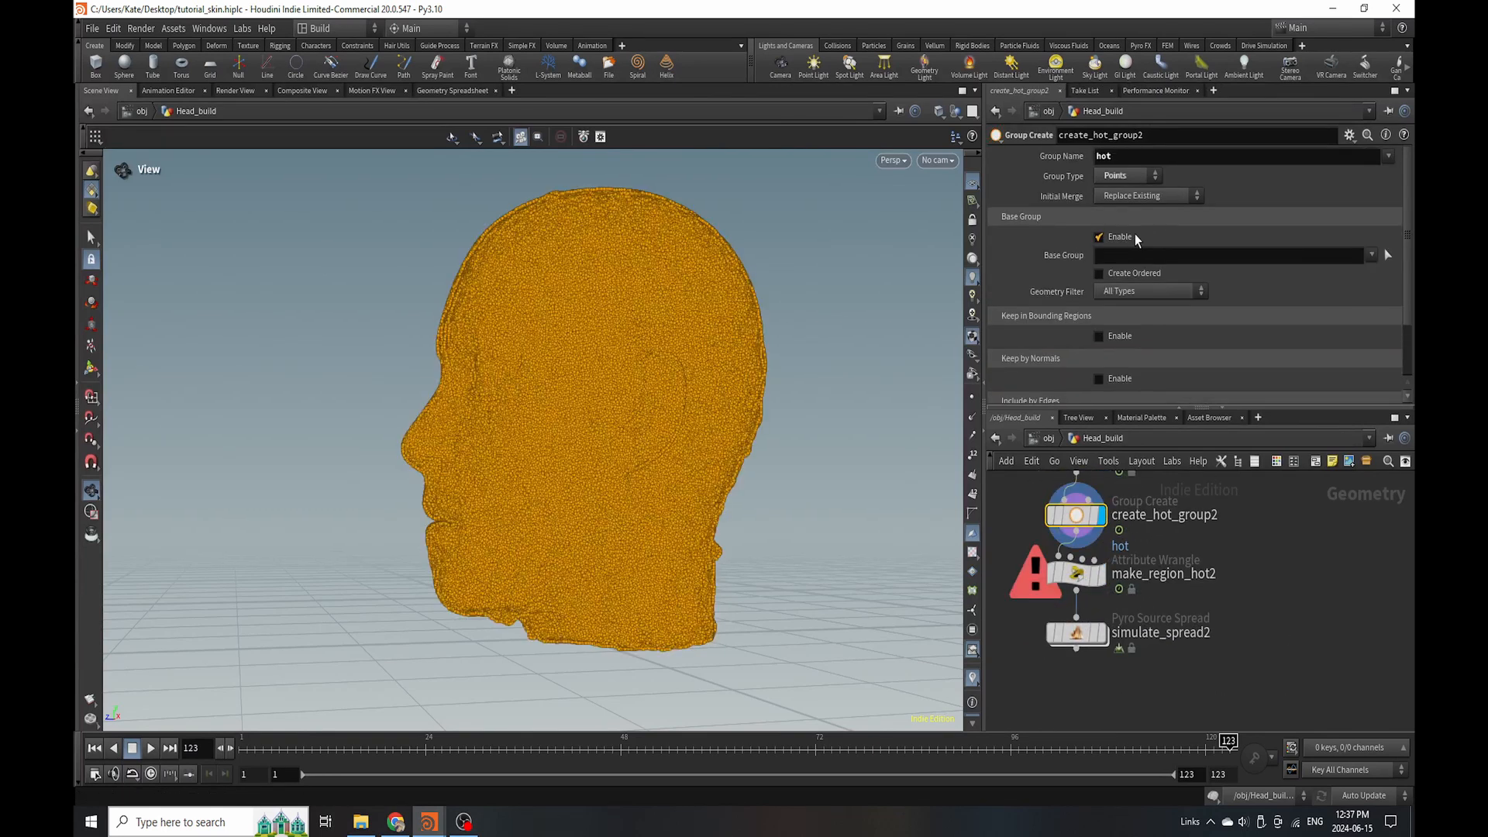
{"action": "left_click", "coordinate": [1387, 255]}
{"action": "left_click_drag", "start_coordinate": [738, 542], "coordinate": [661, 738], "text": "alt"}
{"action": "left_click_drag", "start_coordinate": [634, 654], "coordinate": [663, 620]}
{"action": "key", "text": "ctrl+s"}
{"action": "key", "text": "Return"}
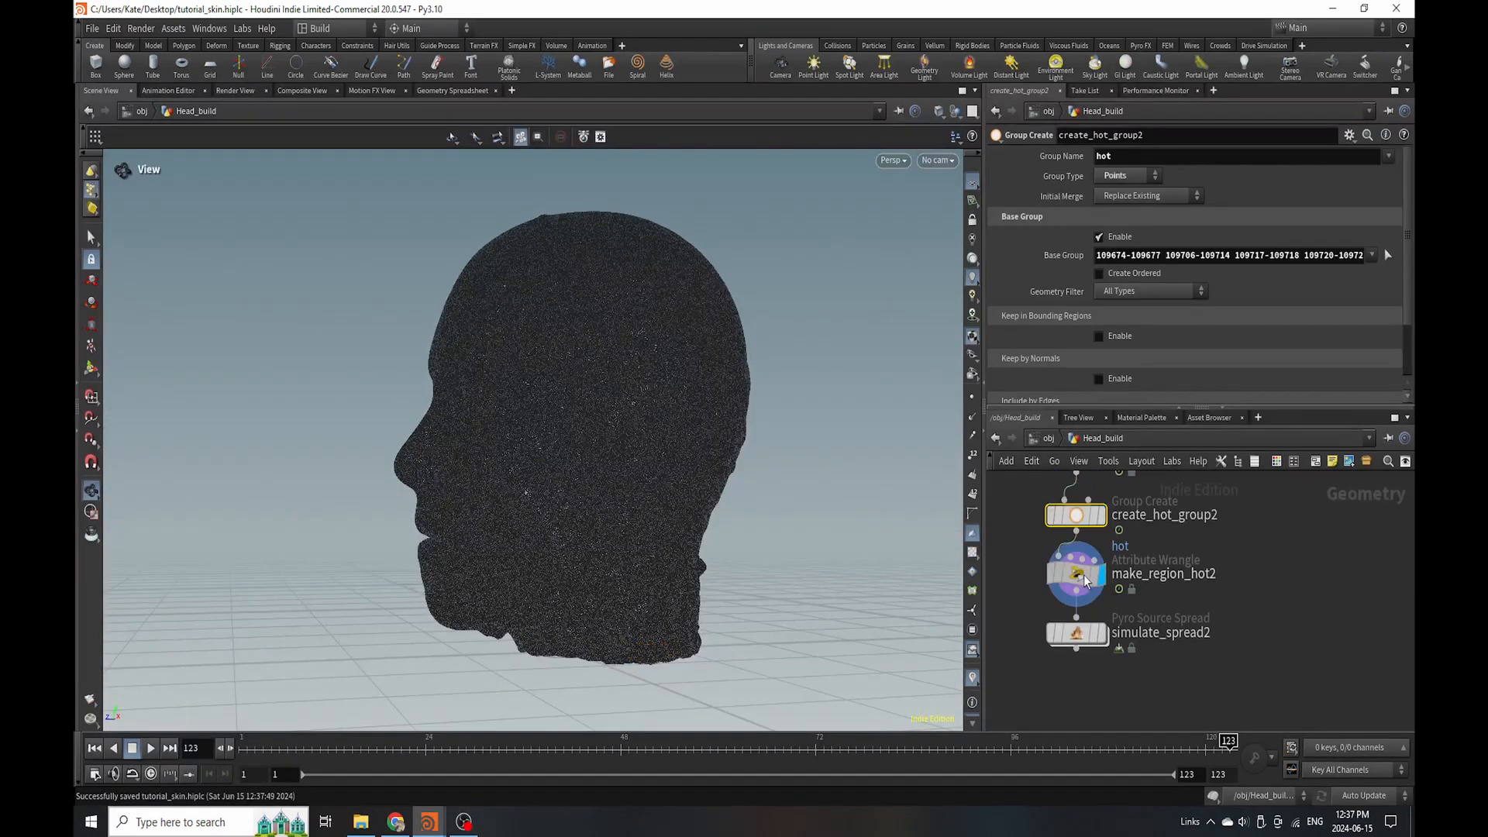
Display the make_region_hot2 and simulate_spread2 results and check the spread simulation at frame 47.
{"action": "left_click", "coordinate": [1077, 576]}
{"action": "mouse_move", "coordinate": [1089, 642]}
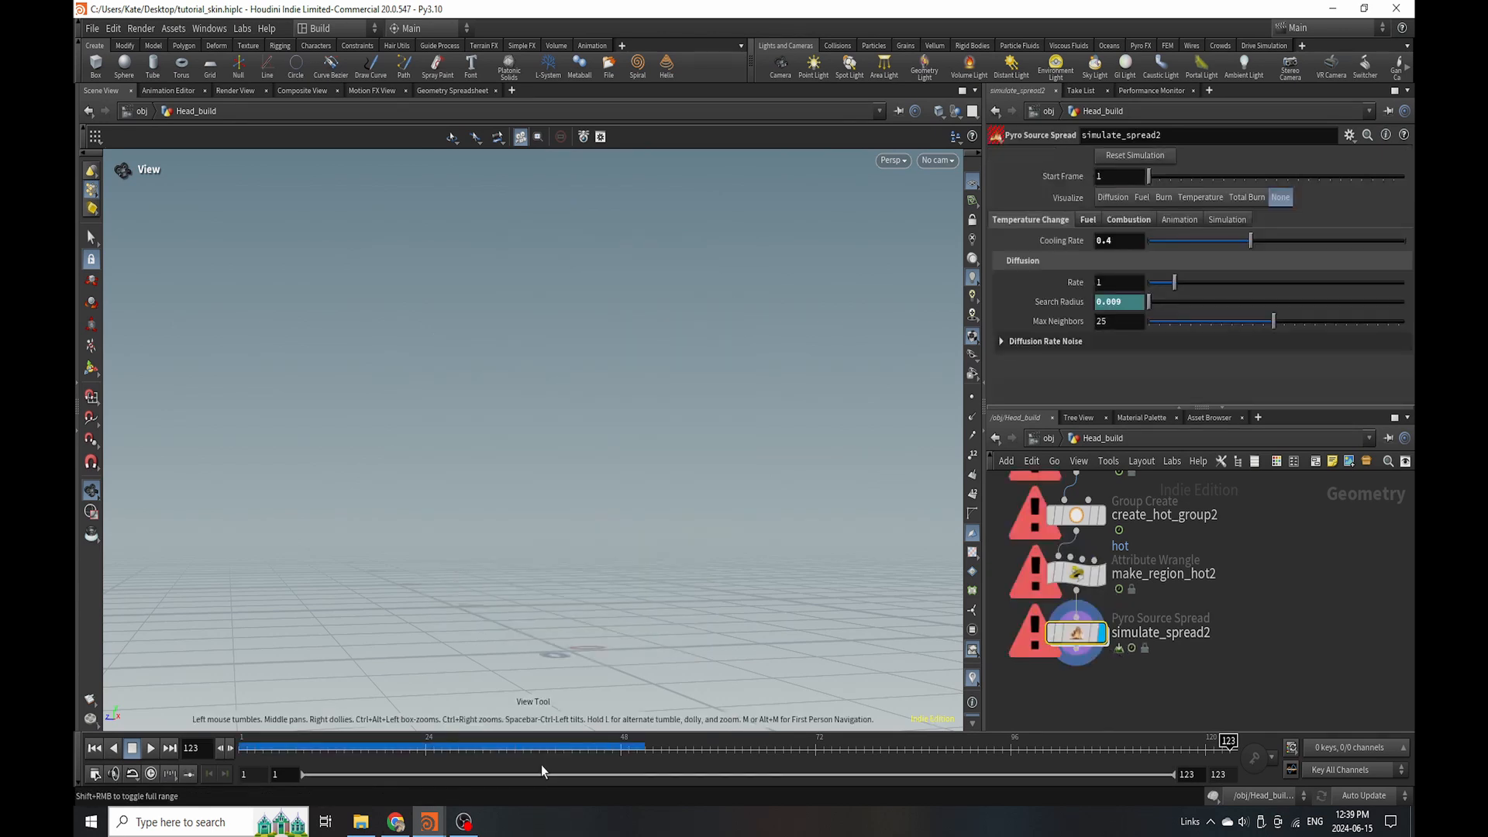
{"action": "left_click", "coordinate": [611, 751]}
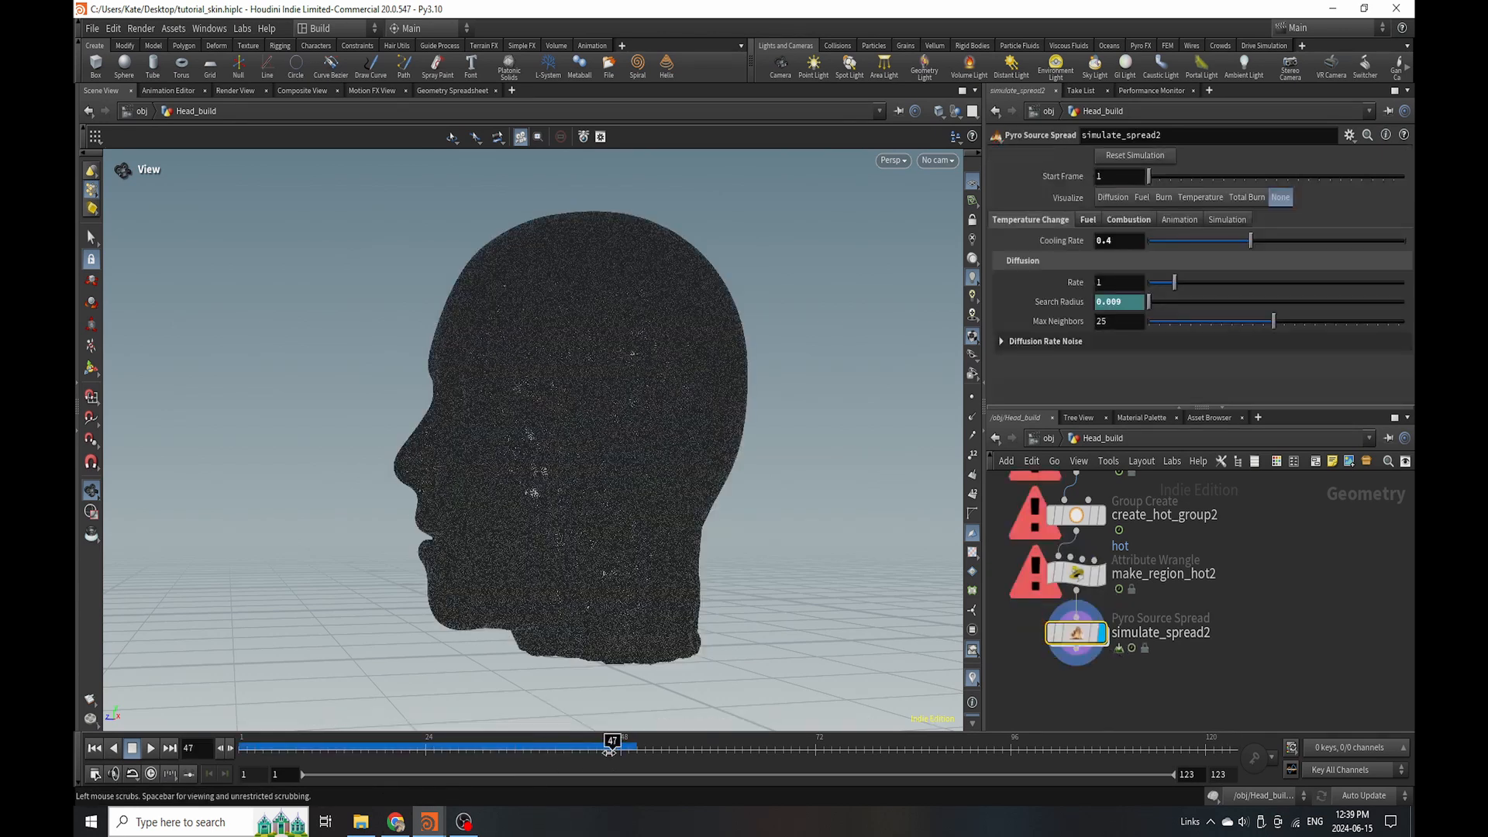
{"action": "scroll", "coordinate": [1081, 612], "scroll_direction": "down", "scroll_amount": 6}
{"action": "scroll", "coordinate": [1145, 523], "scroll_direction": "up", "scroll_amount": 3}
{"action": "scroll", "coordinate": [1133, 539], "scroll_direction": "down", "scroll_amount": 4}
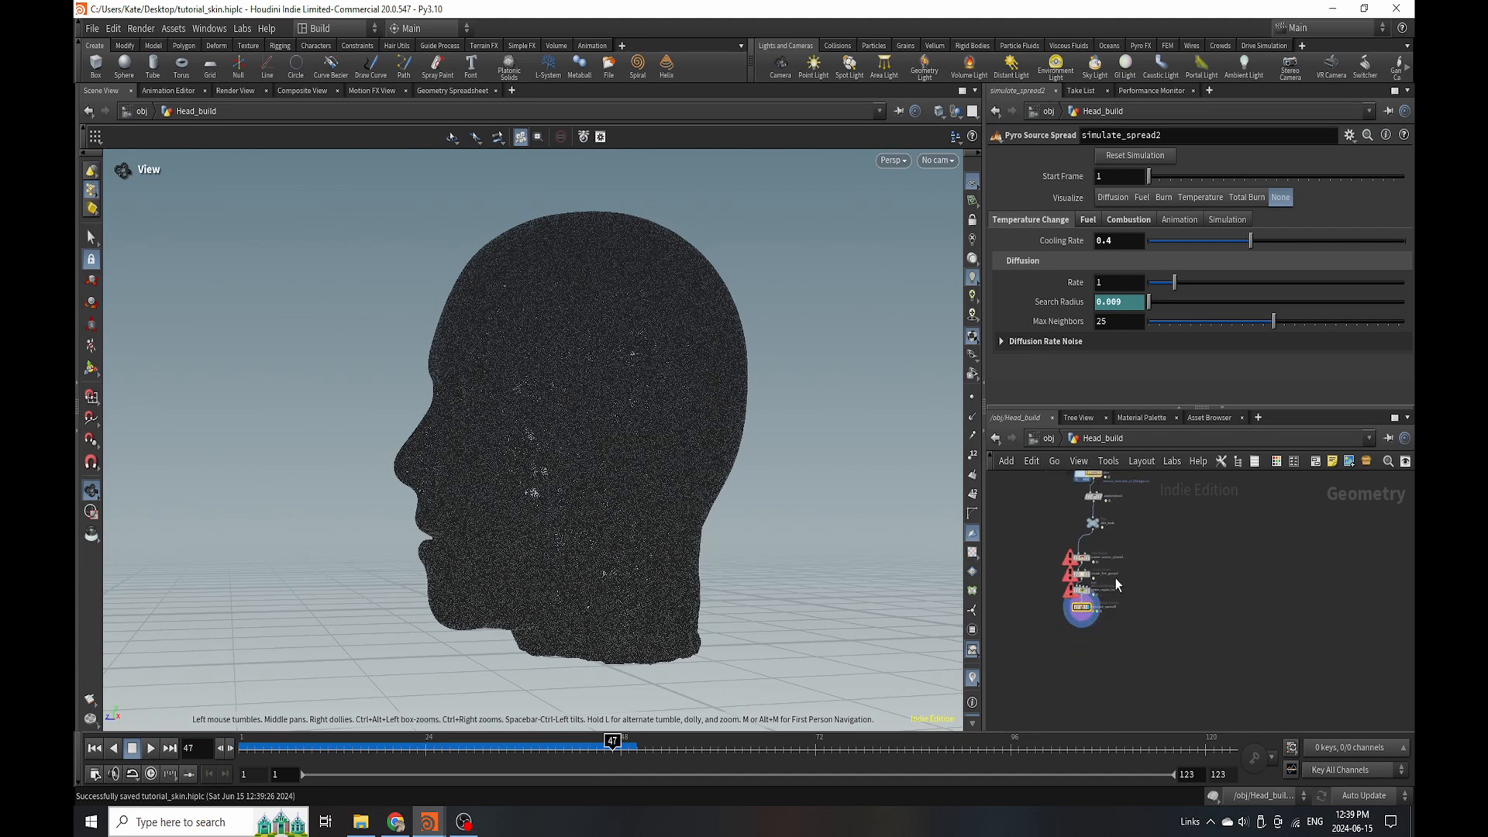
Add an Attribute Transfer node below simulate_spread2 and connect simulate_spread2 to its second input.
{"action": "scroll", "coordinate": [1116, 582], "scroll_direction": "up", "scroll_amount": 4}
{"action": "key", "text": "Tab"}
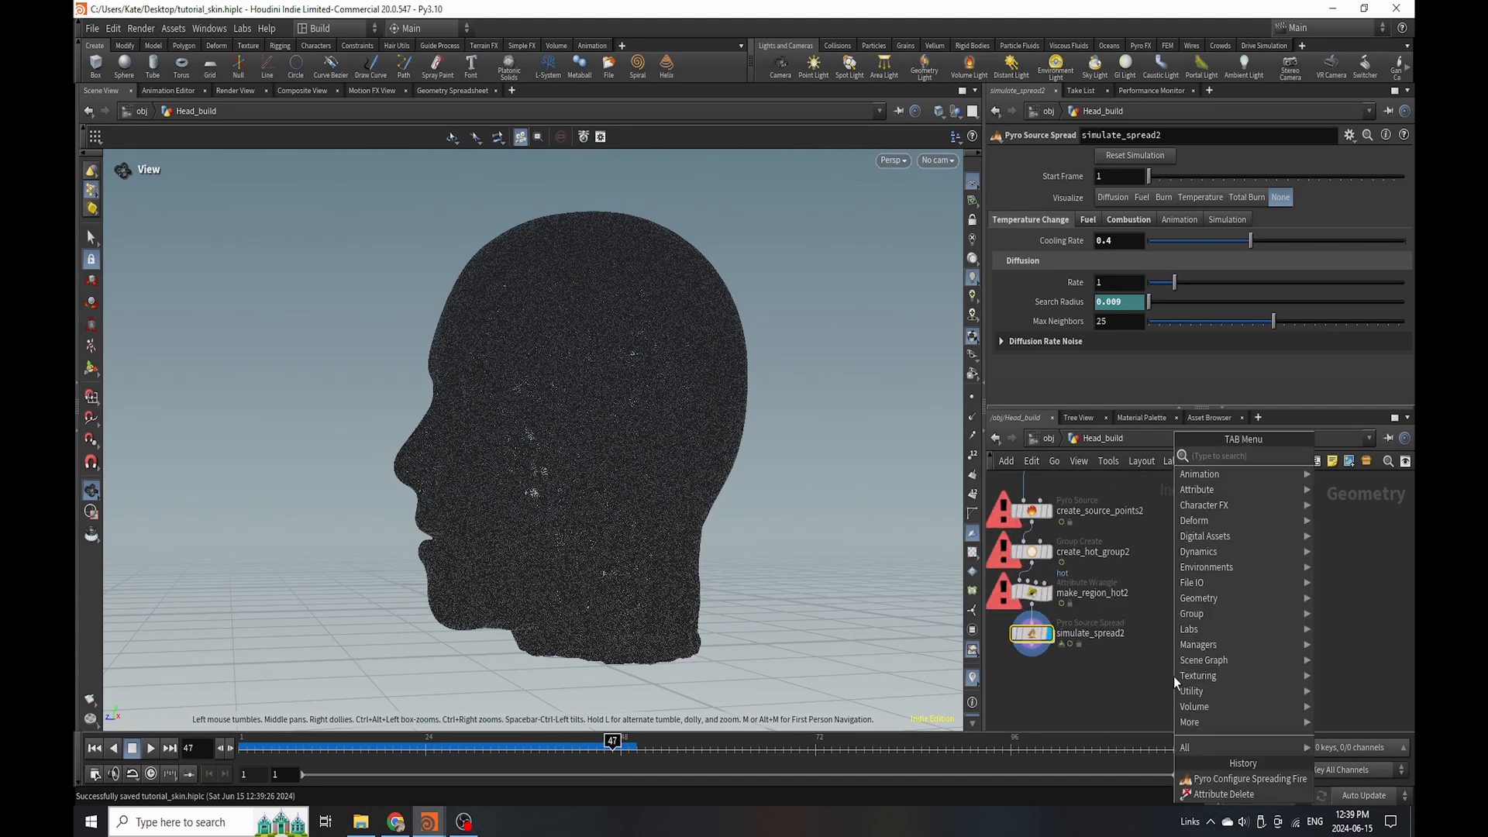
{"action": "type", "text": "att"}
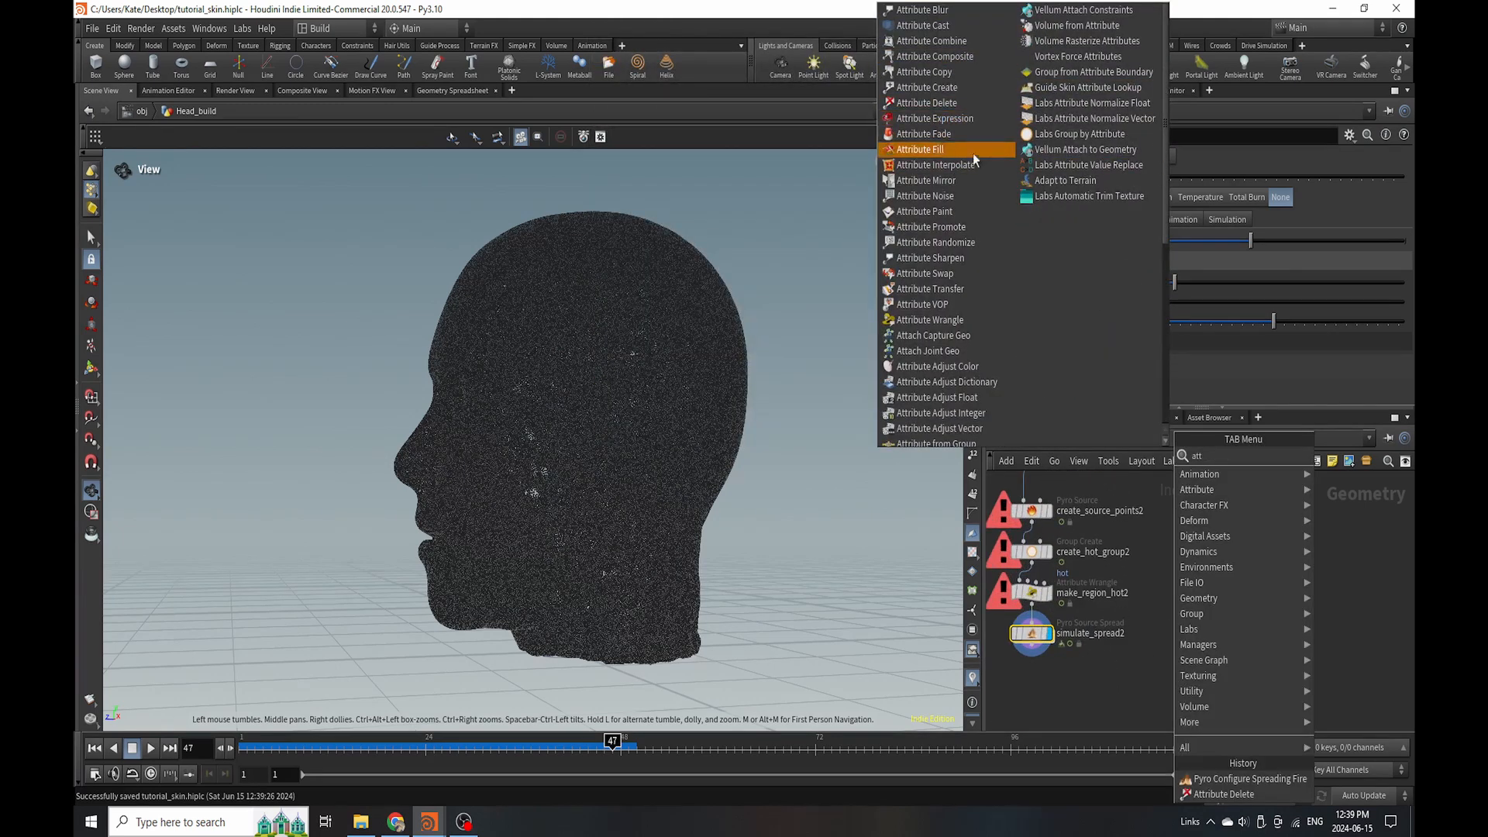
{"action": "left_click", "coordinate": [965, 289]}
{"action": "left_click", "coordinate": [1069, 685]}
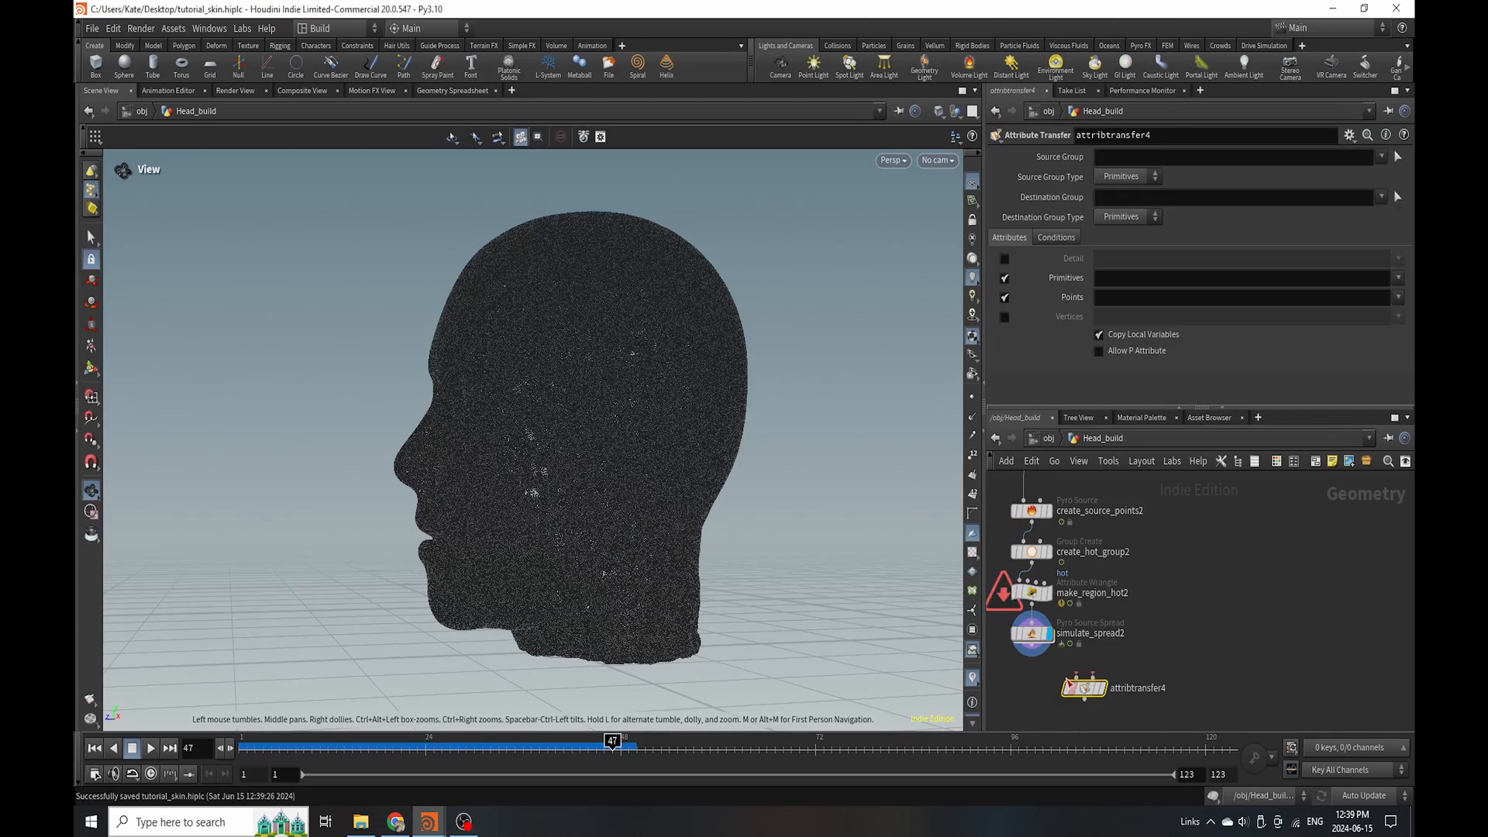
{"action": "left_click_drag", "start_coordinate": [1050, 663], "coordinate": [1076, 676]}
{"action": "scroll", "coordinate": [1076, 680], "scroll_direction": "down", "scroll_amount": 4}
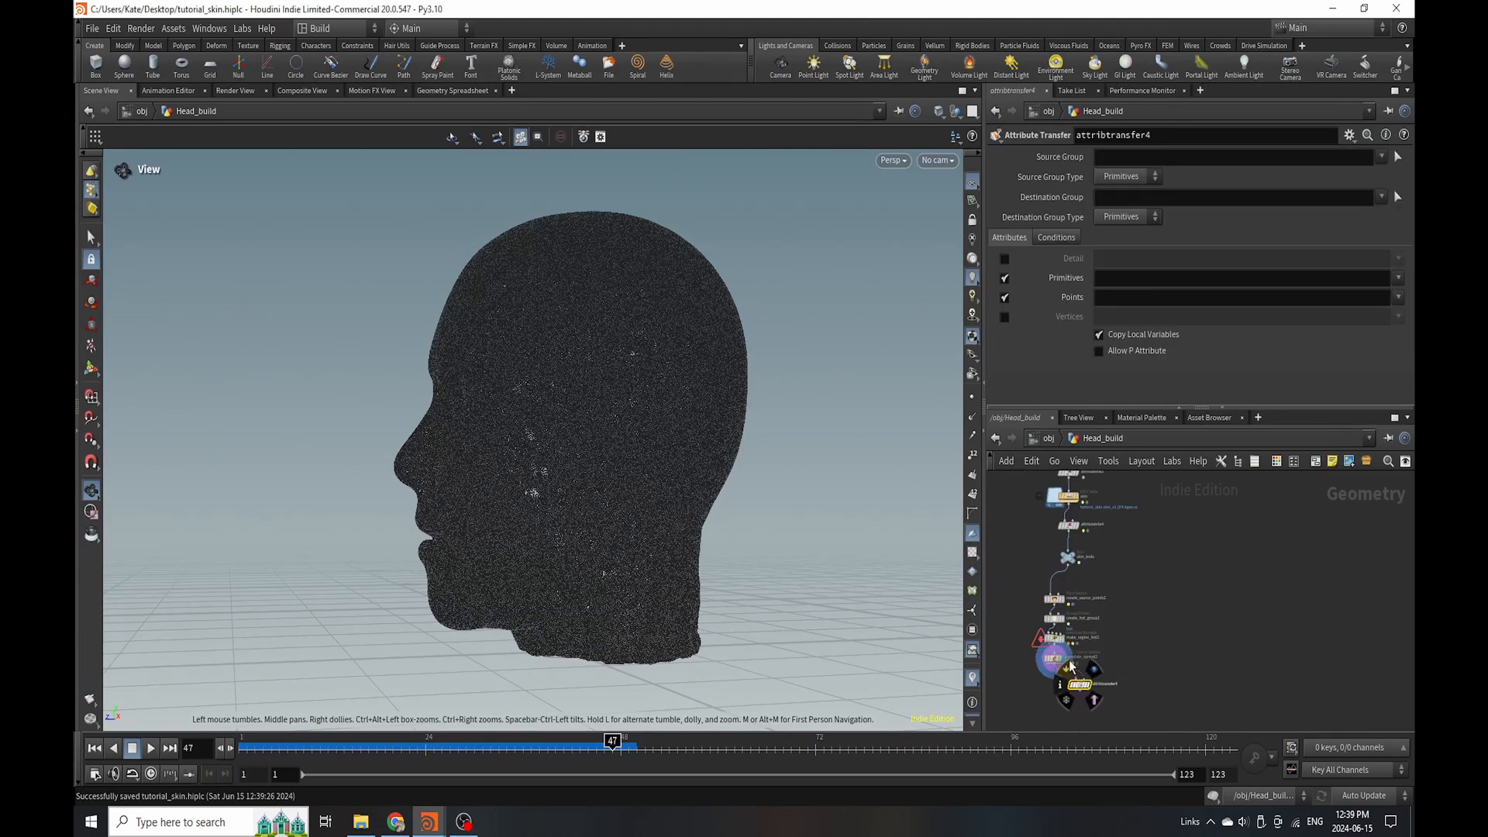
Go to frame 1 and insert a Time Shift node between skin_boils and create_source_points2.
{"action": "left_click", "coordinate": [229, 752]}
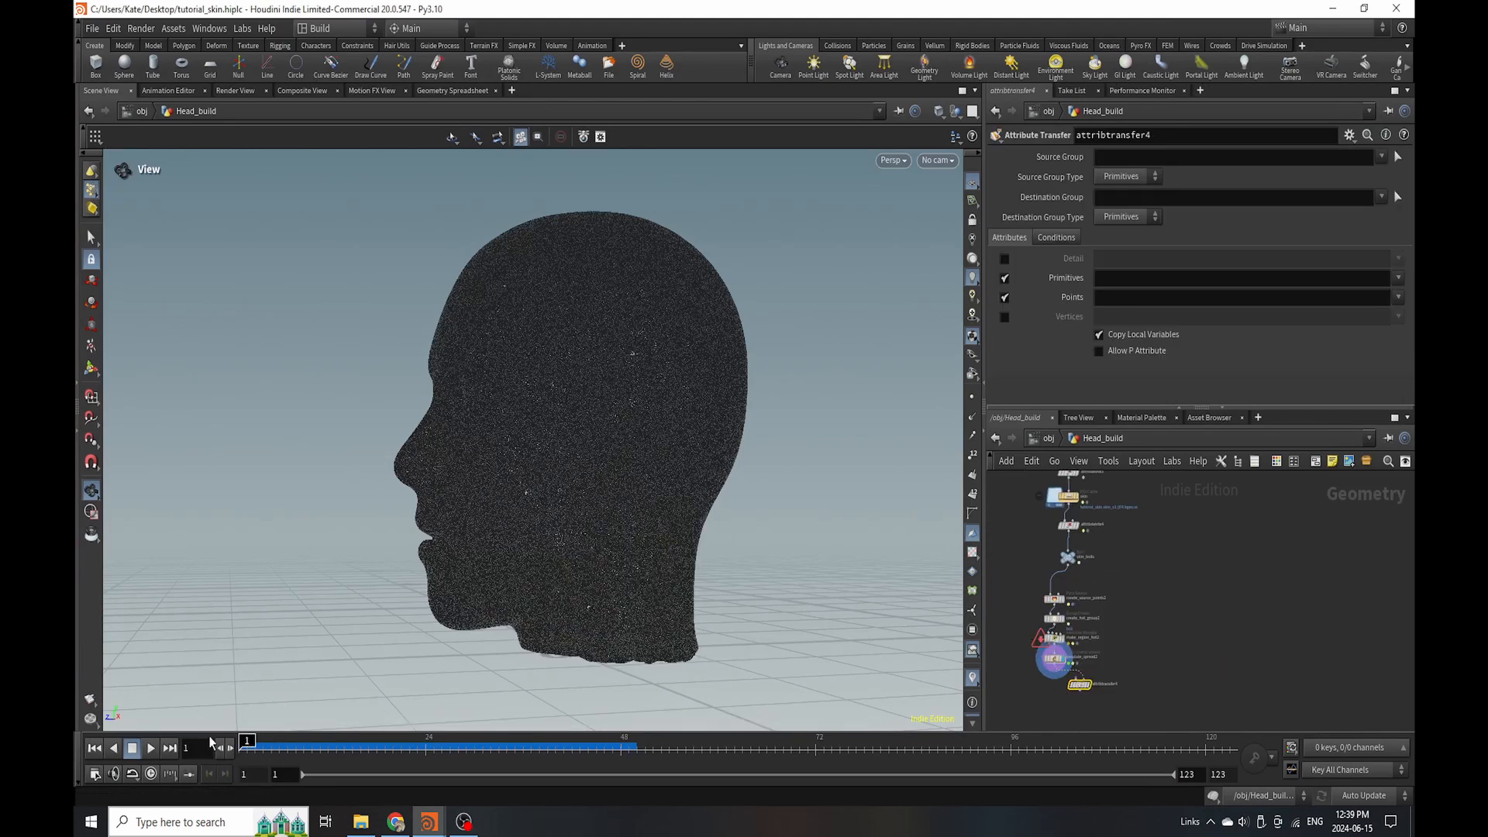
{"action": "scroll", "coordinate": [1053, 639], "scroll_direction": "up", "scroll_amount": 3}
{"action": "scroll", "coordinate": [1053, 638], "scroll_direction": "up", "scroll_amount": 2}
{"action": "key", "text": "Tab"}
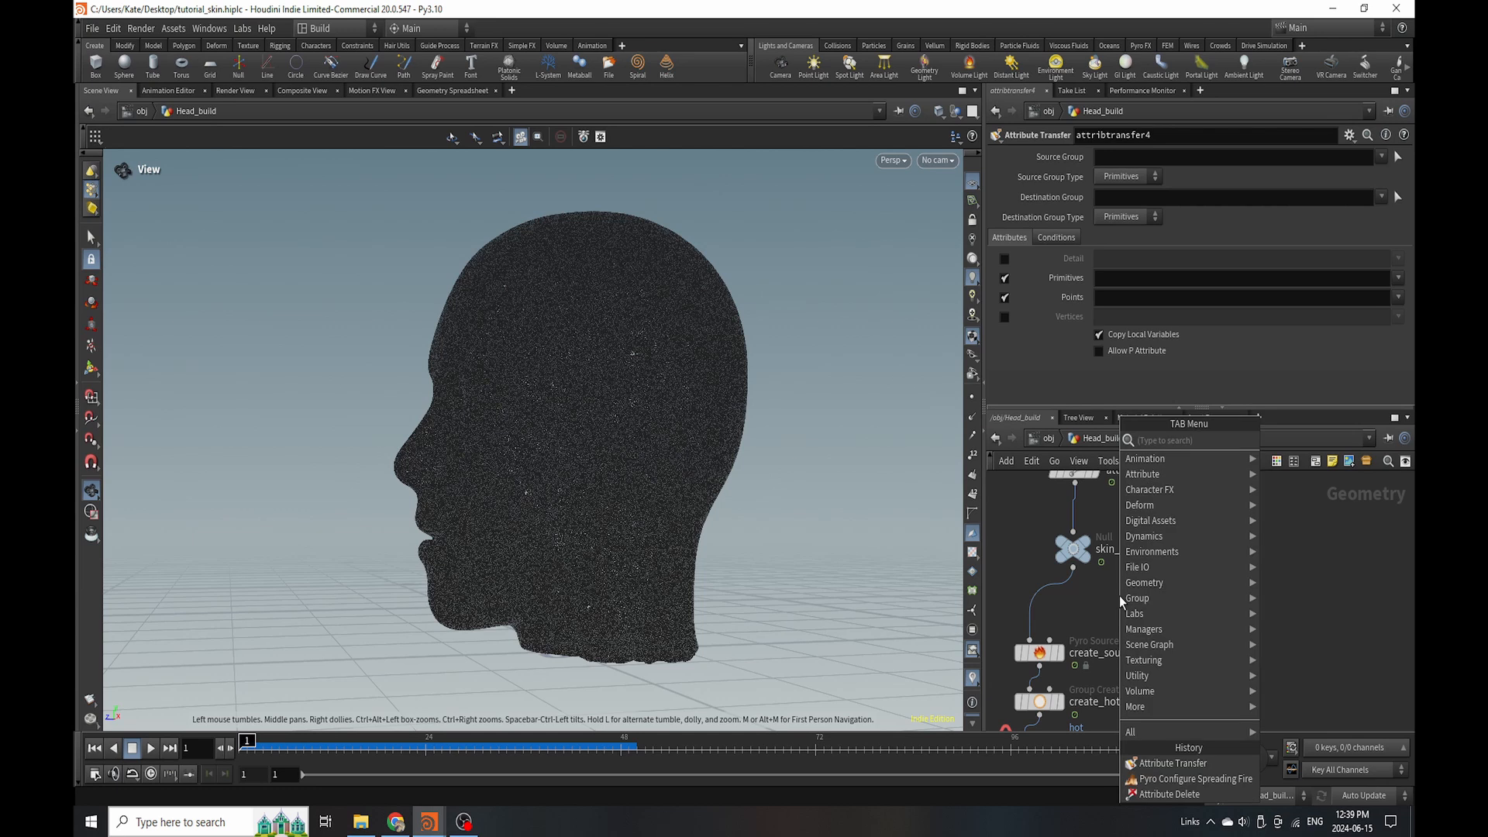
{"action": "type", "text": "time"}
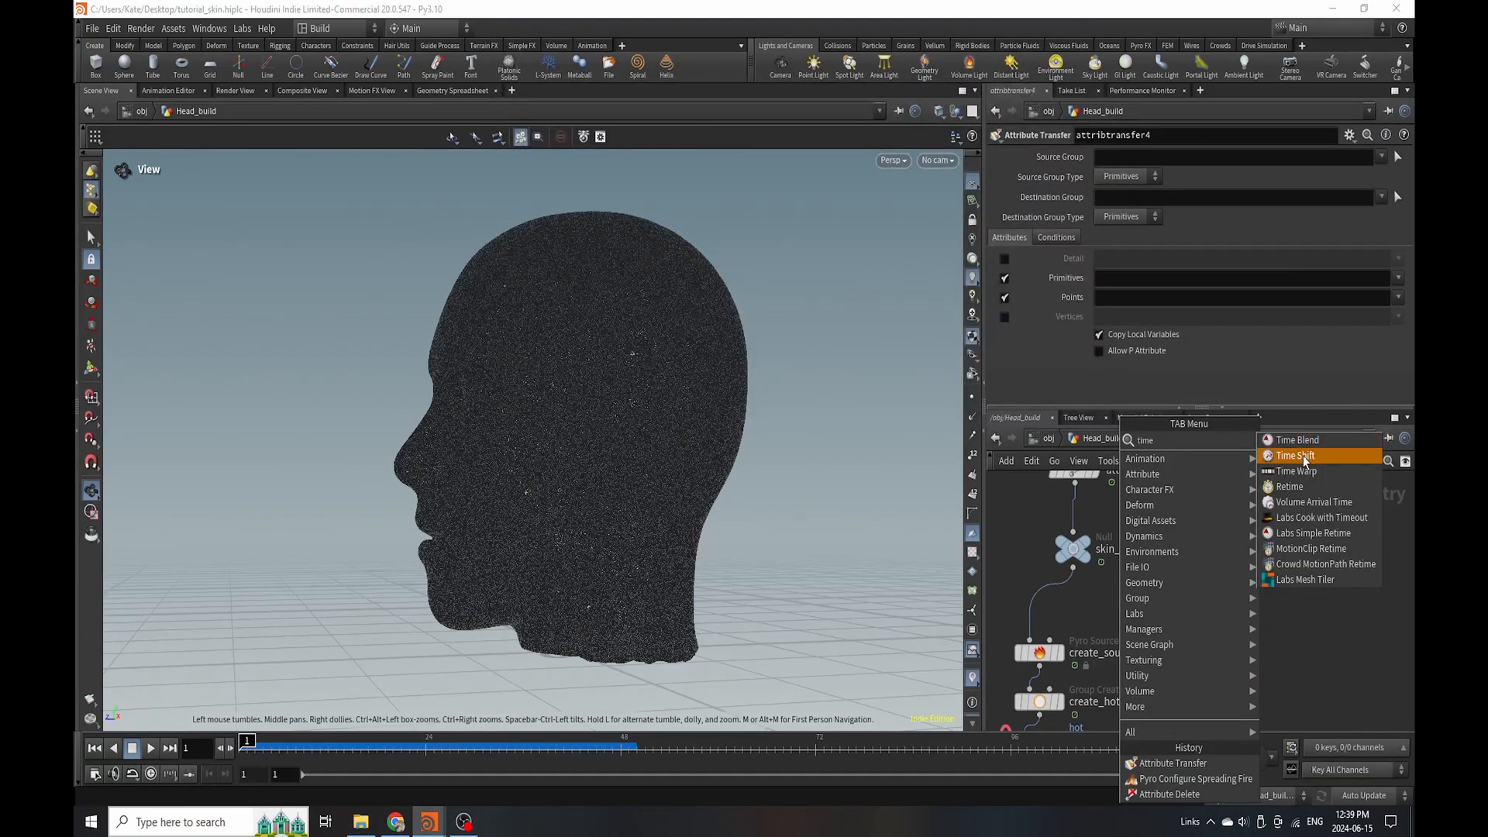
{"action": "left_click", "coordinate": [1296, 455]}
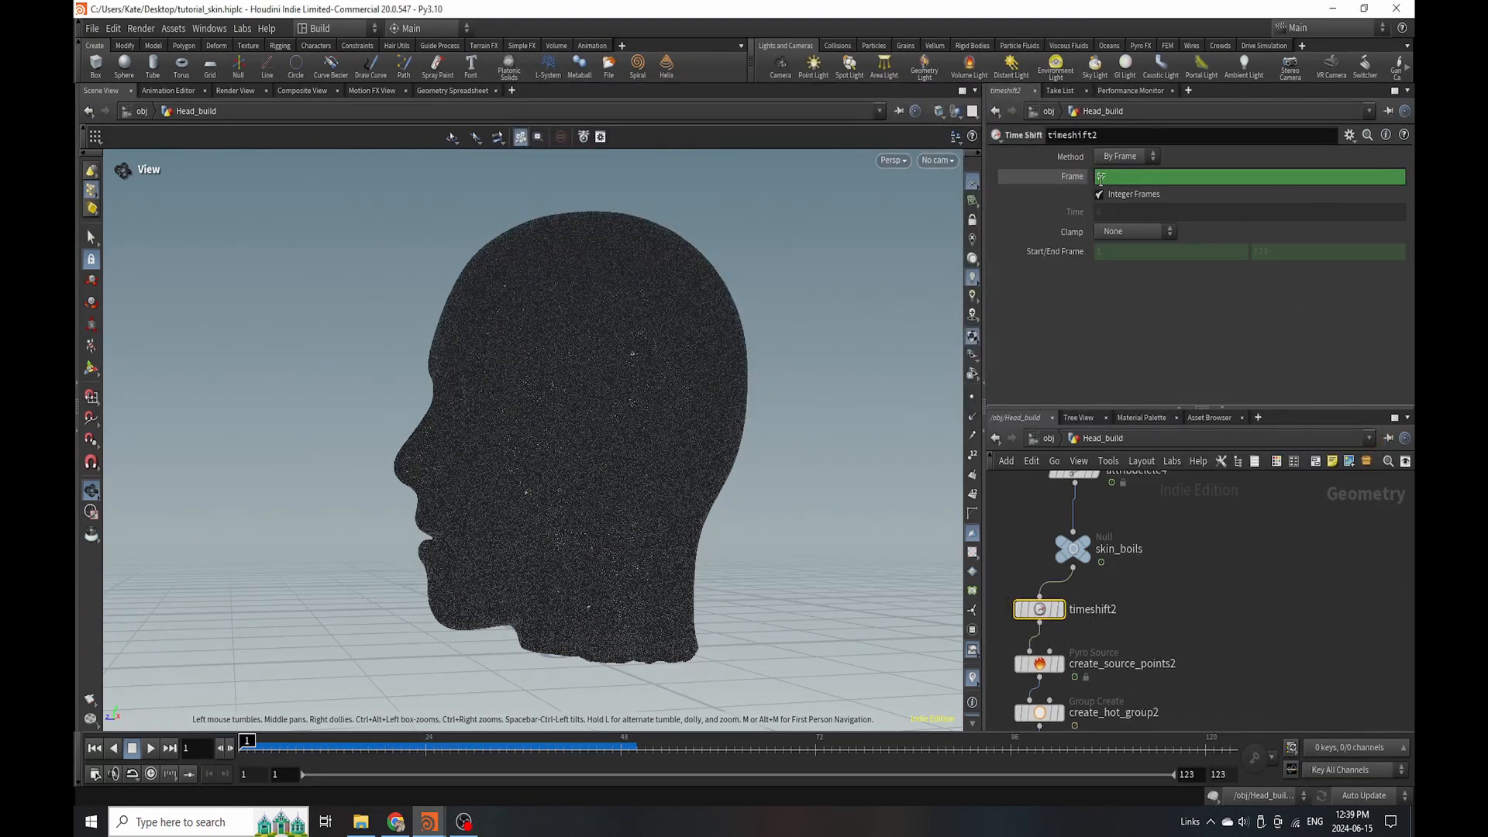
Set the Time Shift node's frame expression to $FSTART.
{"action": "left_click", "coordinate": [1141, 183]}
{"action": "type", "text": "STAR"}
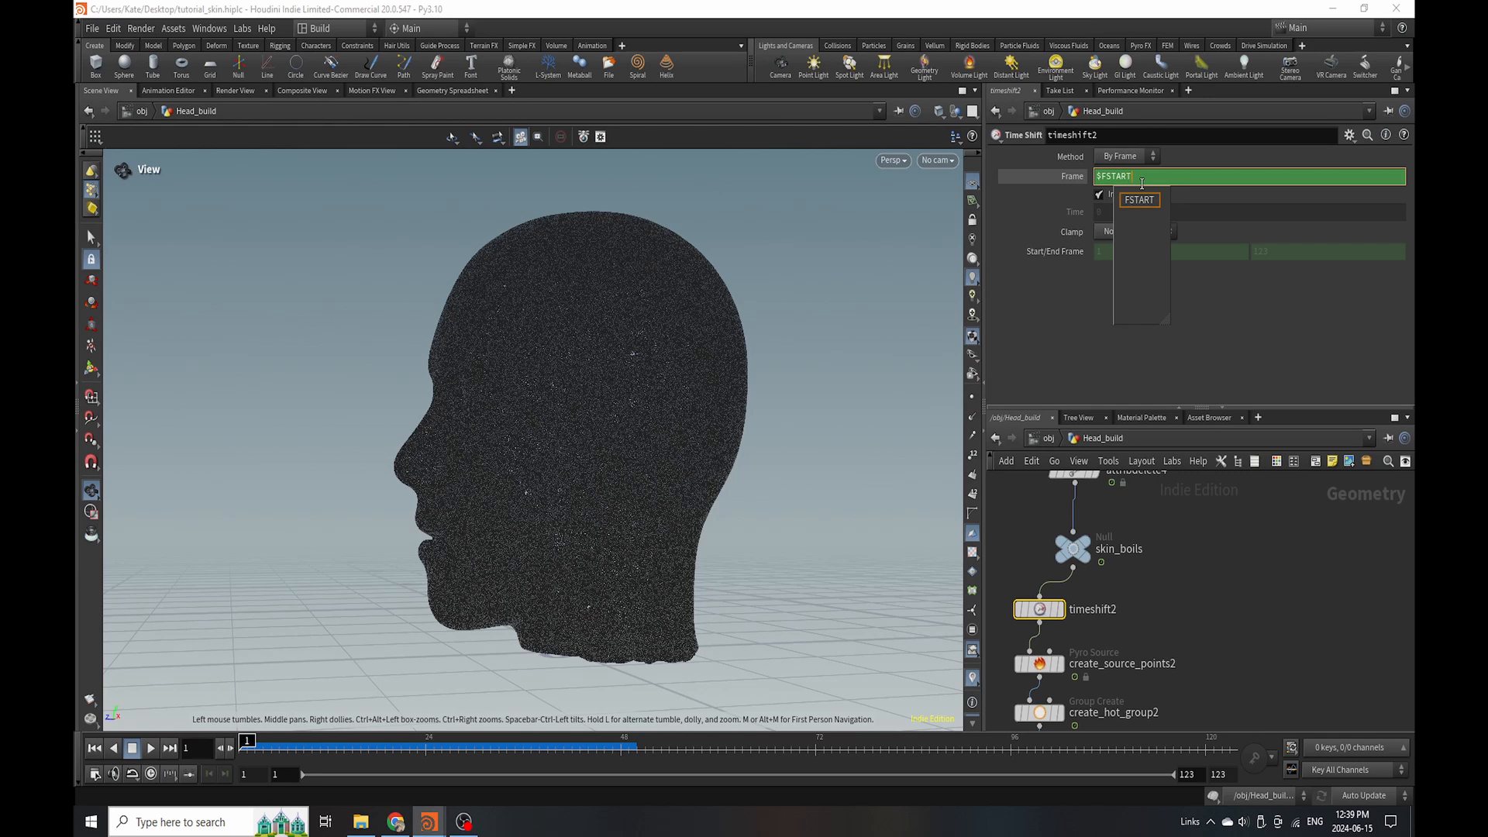
{"action": "type", "text": "T"}
{"action": "key", "text": "Return"}
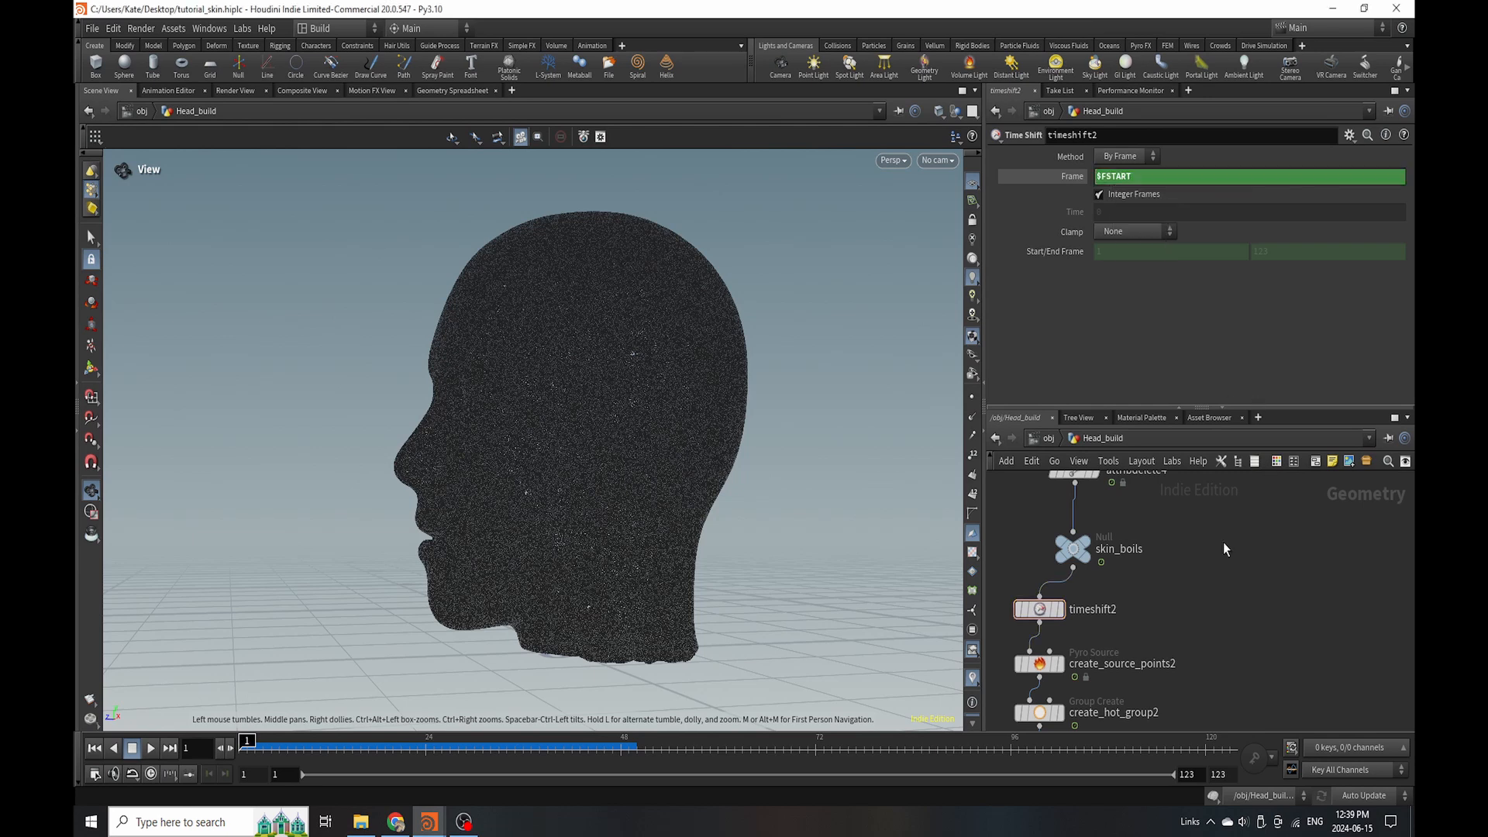
Reselect the base group points of create_hot_group2 along the bottom edge of the neck.
{"action": "left_click", "coordinate": [1061, 712]}
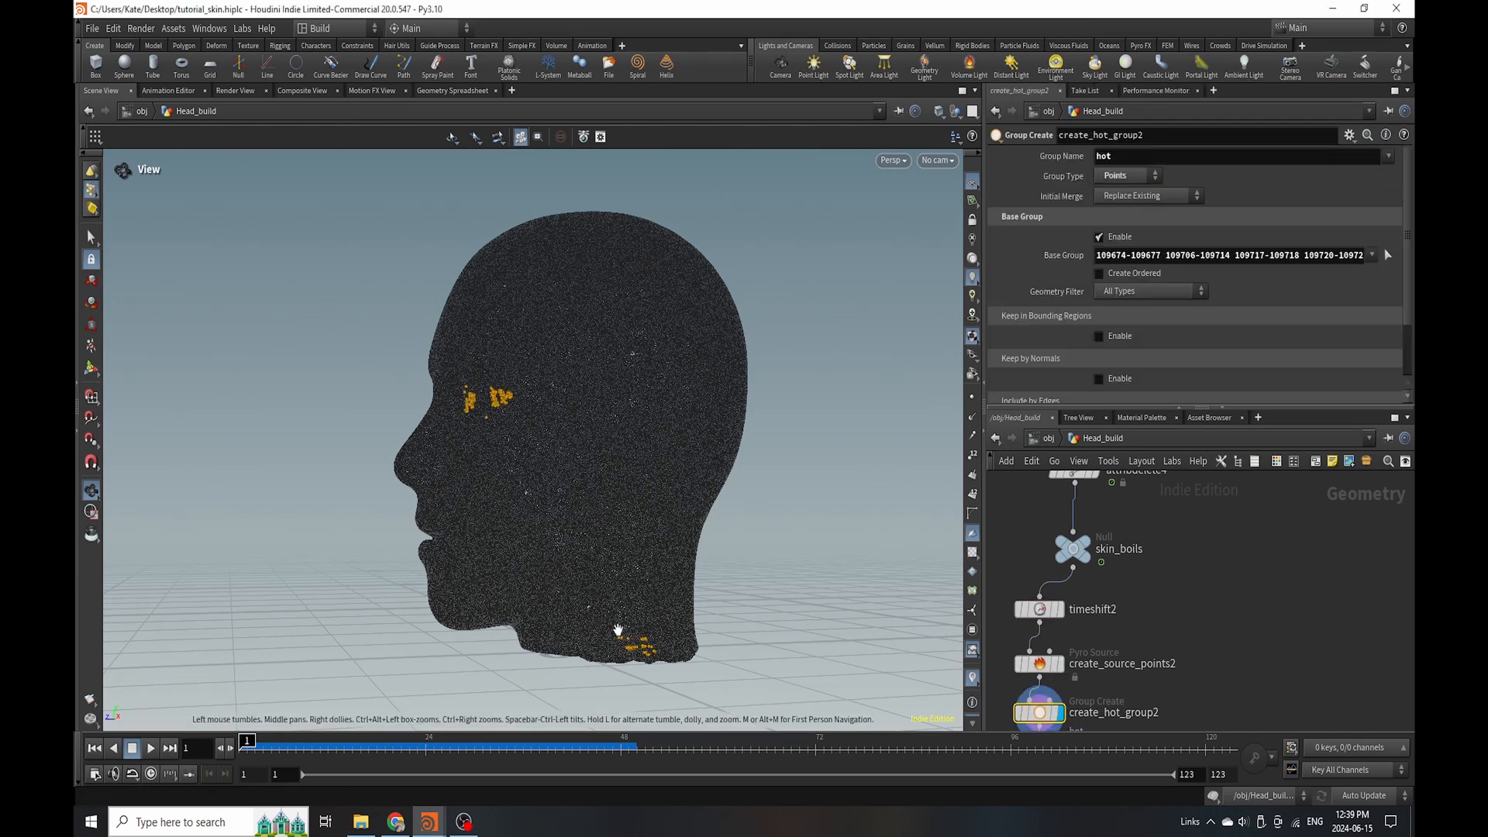
{"action": "left_click_drag", "start_coordinate": [612, 592], "coordinate": [691, 651]}
{"action": "left_click", "coordinate": [1388, 256]}
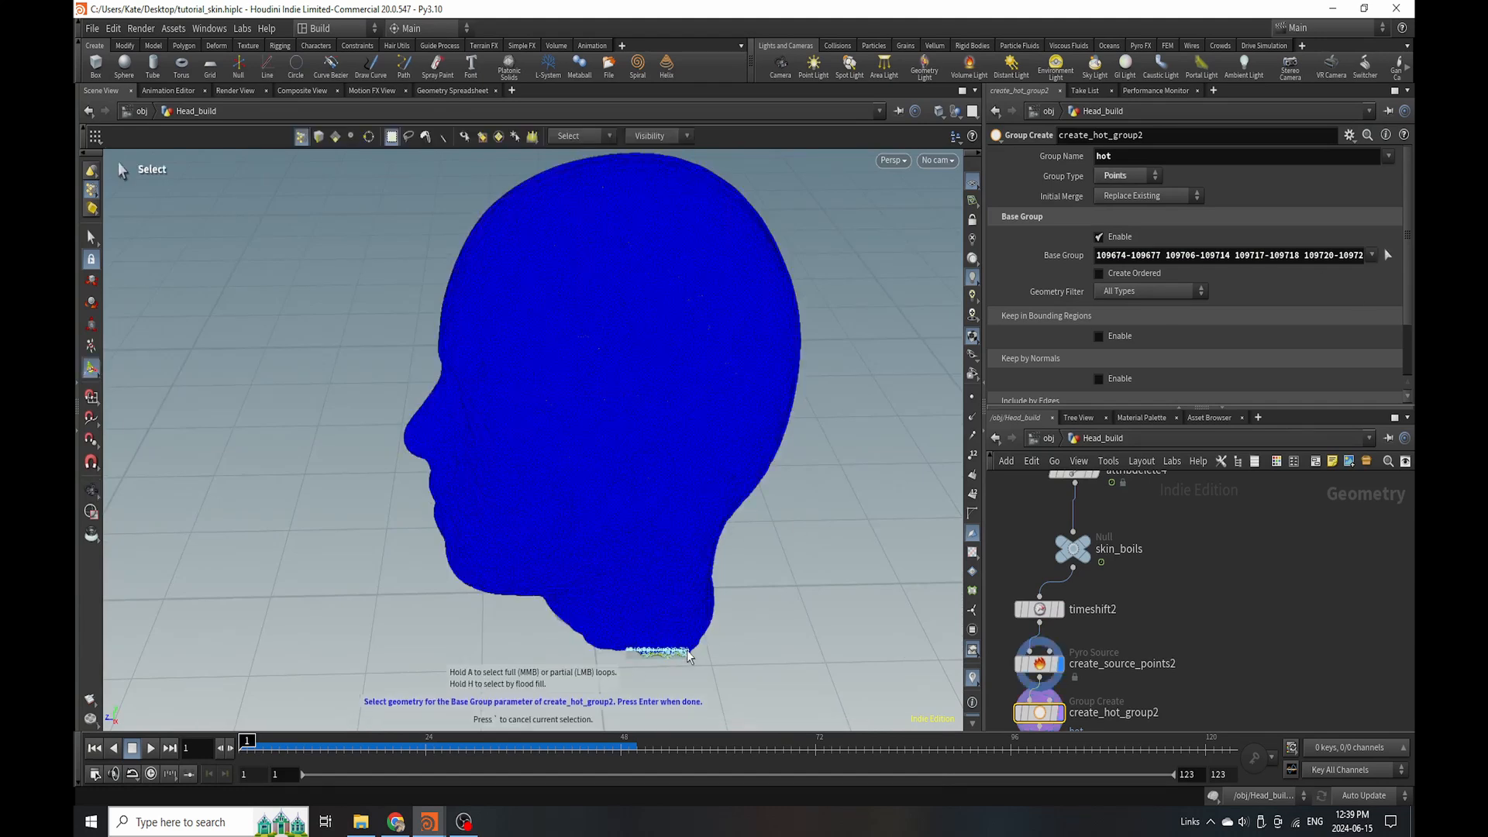
{"action": "key", "text": "Return"}
{"action": "scroll", "coordinate": [1124, 570], "scroll_direction": "down", "scroll_amount": 5}
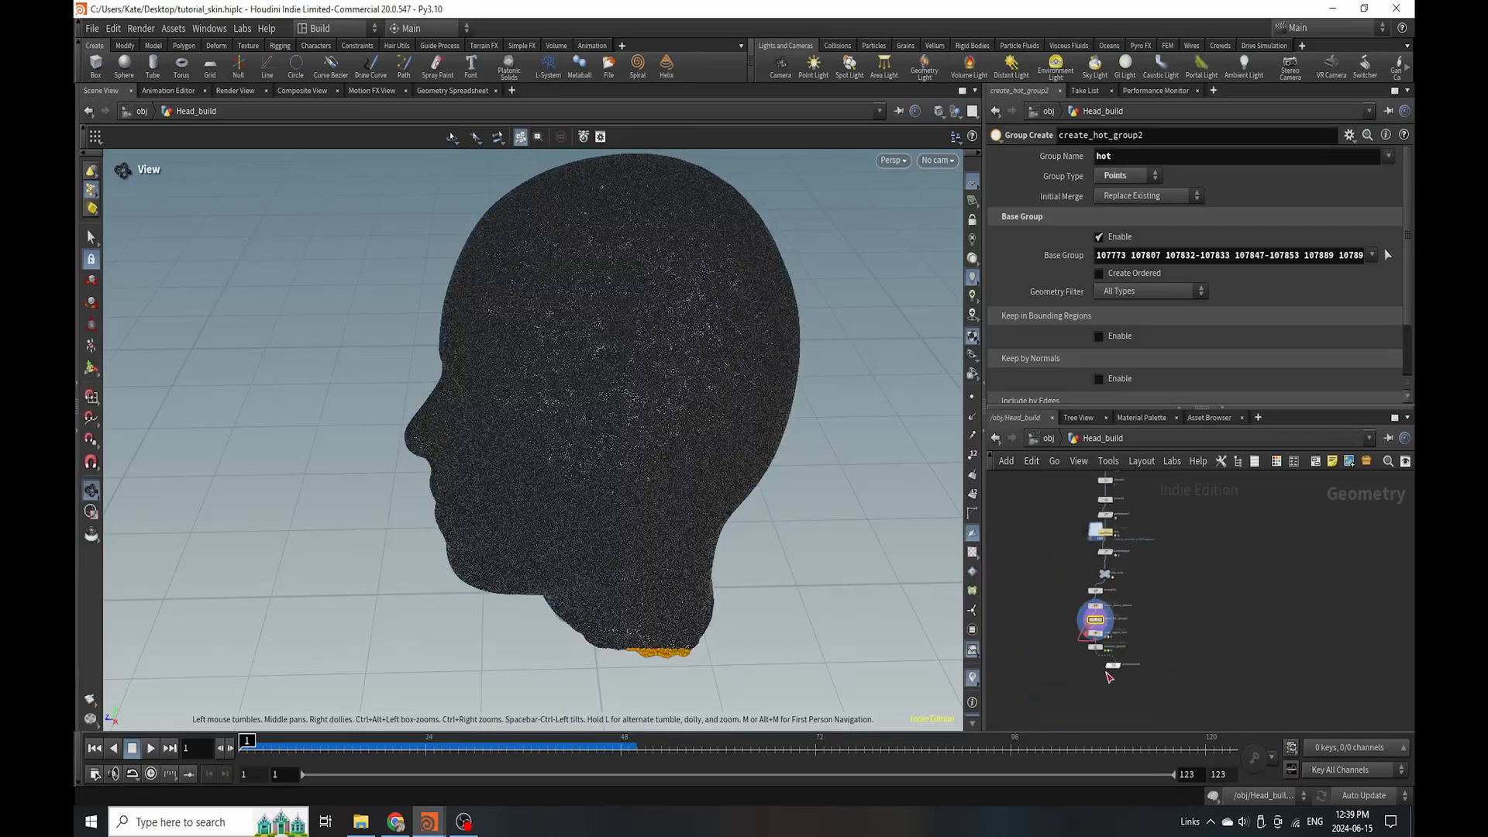
Display simulate_spread2, connect timeshift2 to the first input of attribtransfer4, and display the attribute transfer result.
{"action": "scroll", "coordinate": [1113, 694], "scroll_direction": "up", "scroll_amount": 4}
{"action": "left_click", "coordinate": [1092, 600]}
{"action": "left_click", "coordinate": [1076, 600]}
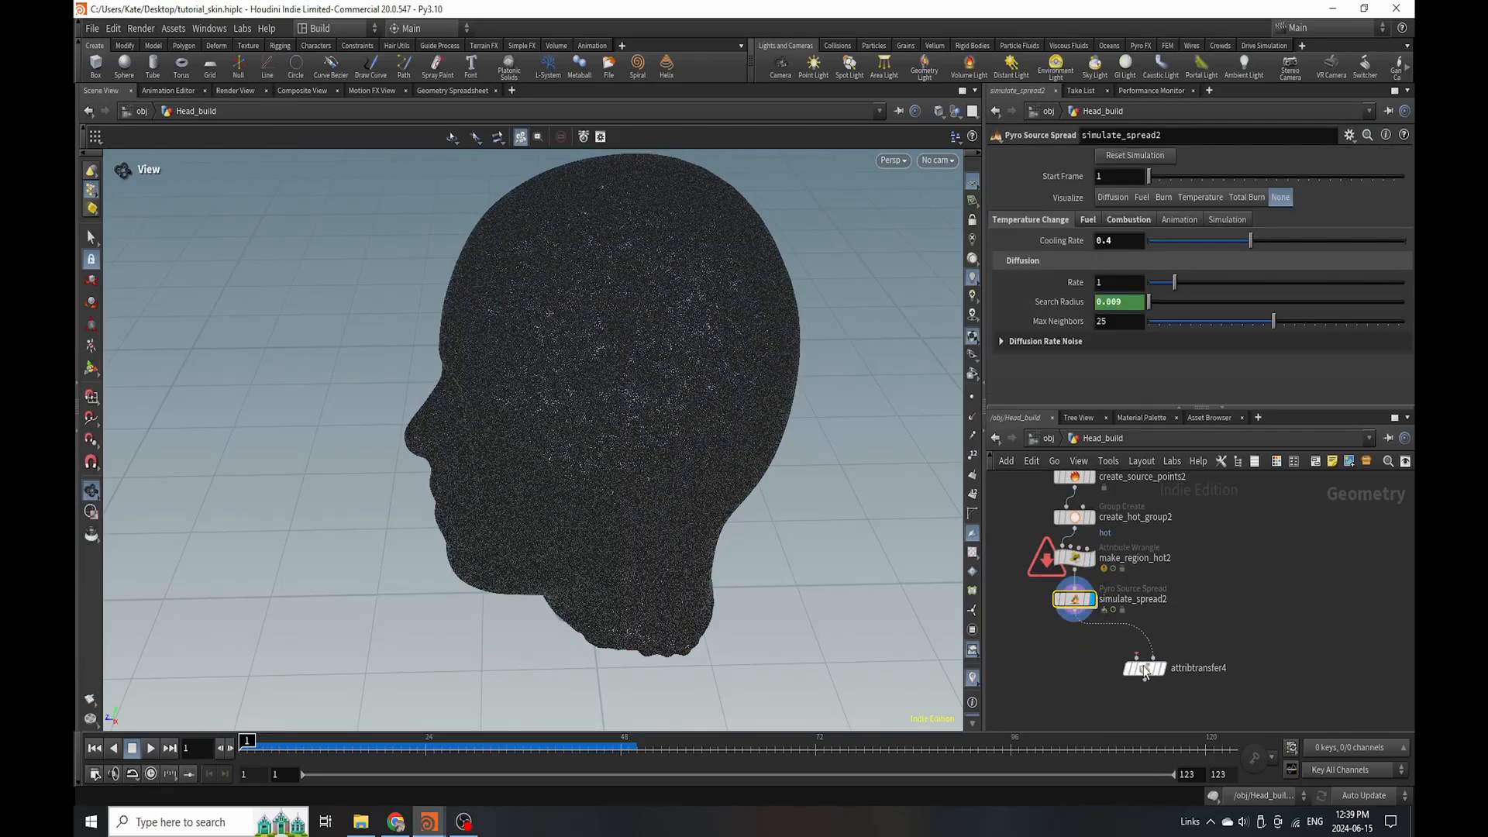
{"action": "scroll", "coordinate": [1132, 668], "scroll_direction": "down", "scroll_amount": 3}
{"action": "left_click", "coordinate": [1139, 657]}
{"action": "left_click_drag", "start_coordinate": [1139, 648], "coordinate": [1147, 665]}
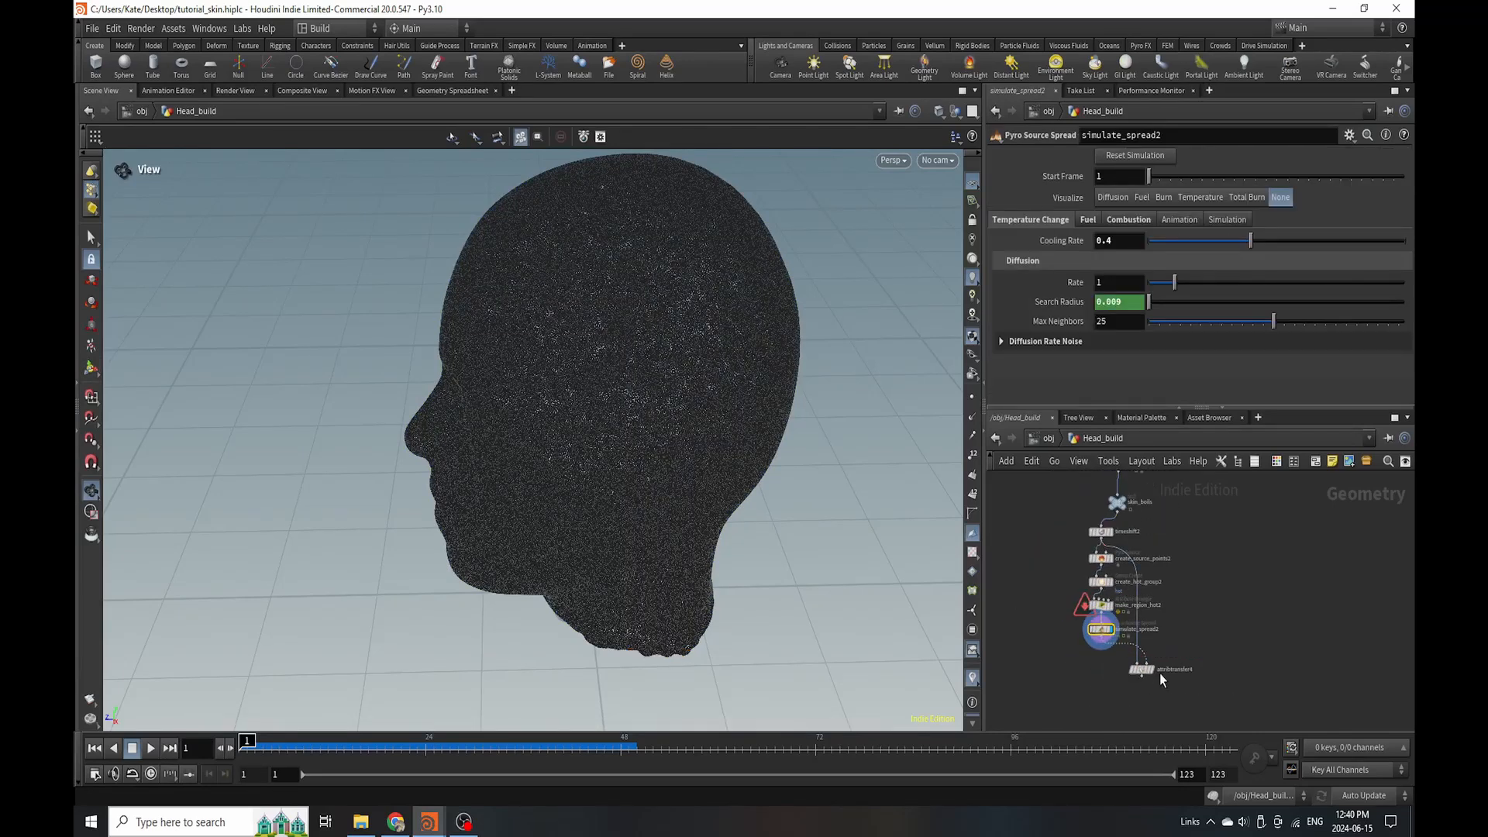
{"action": "scroll", "coordinate": [1158, 673], "scroll_direction": "up", "scroll_amount": 4}
{"action": "left_click", "coordinate": [1138, 661]}
{"action": "left_click", "coordinate": [1106, 662]}
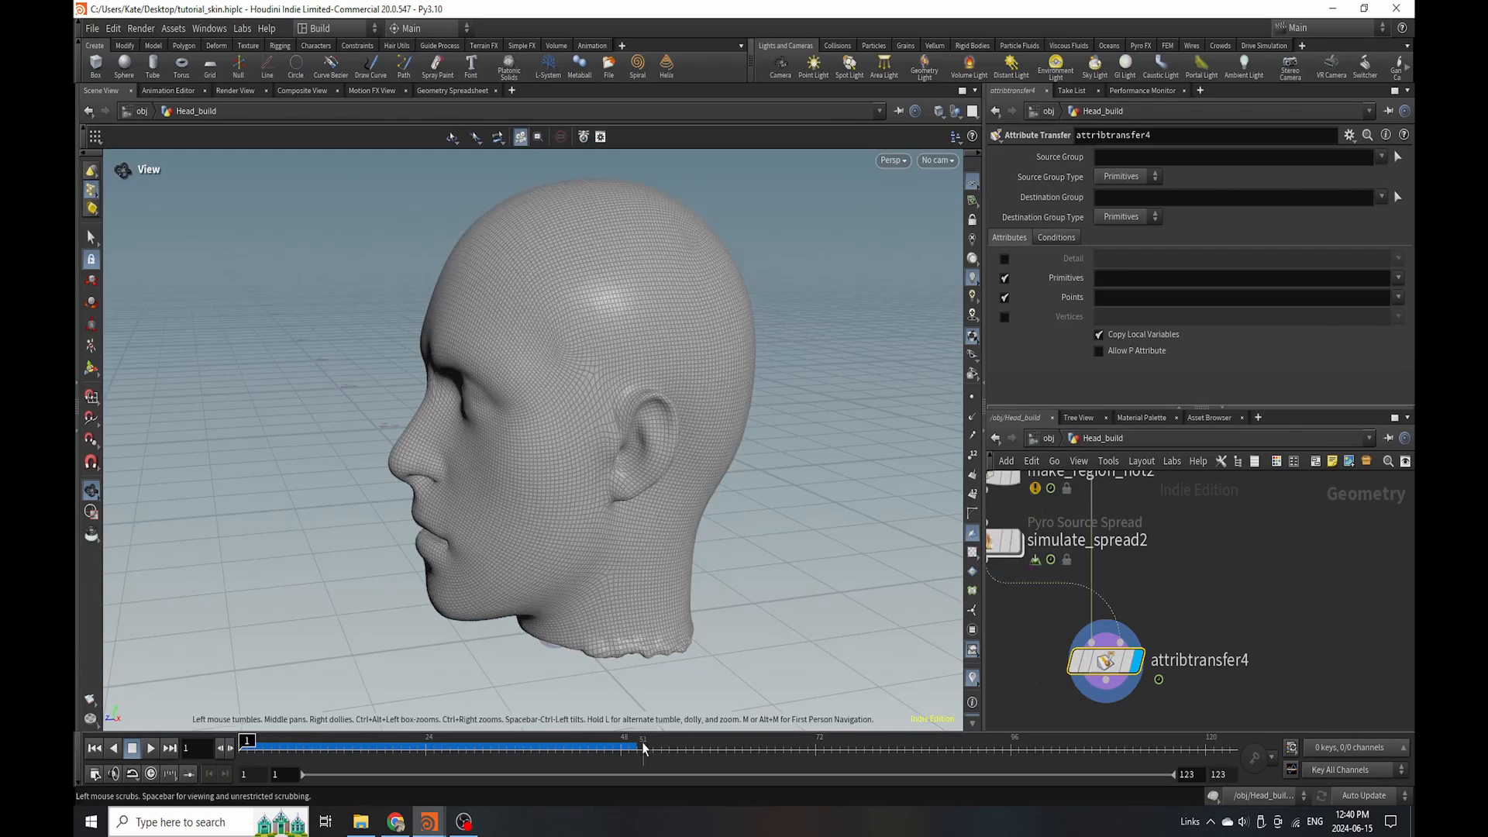
Go to frame 48 and reset the simulation of the simulate_spread2 node.
{"action": "left_click", "coordinate": [621, 748]}
{"action": "left_click_drag", "start_coordinate": [593, 538], "coordinate": [601, 585]}
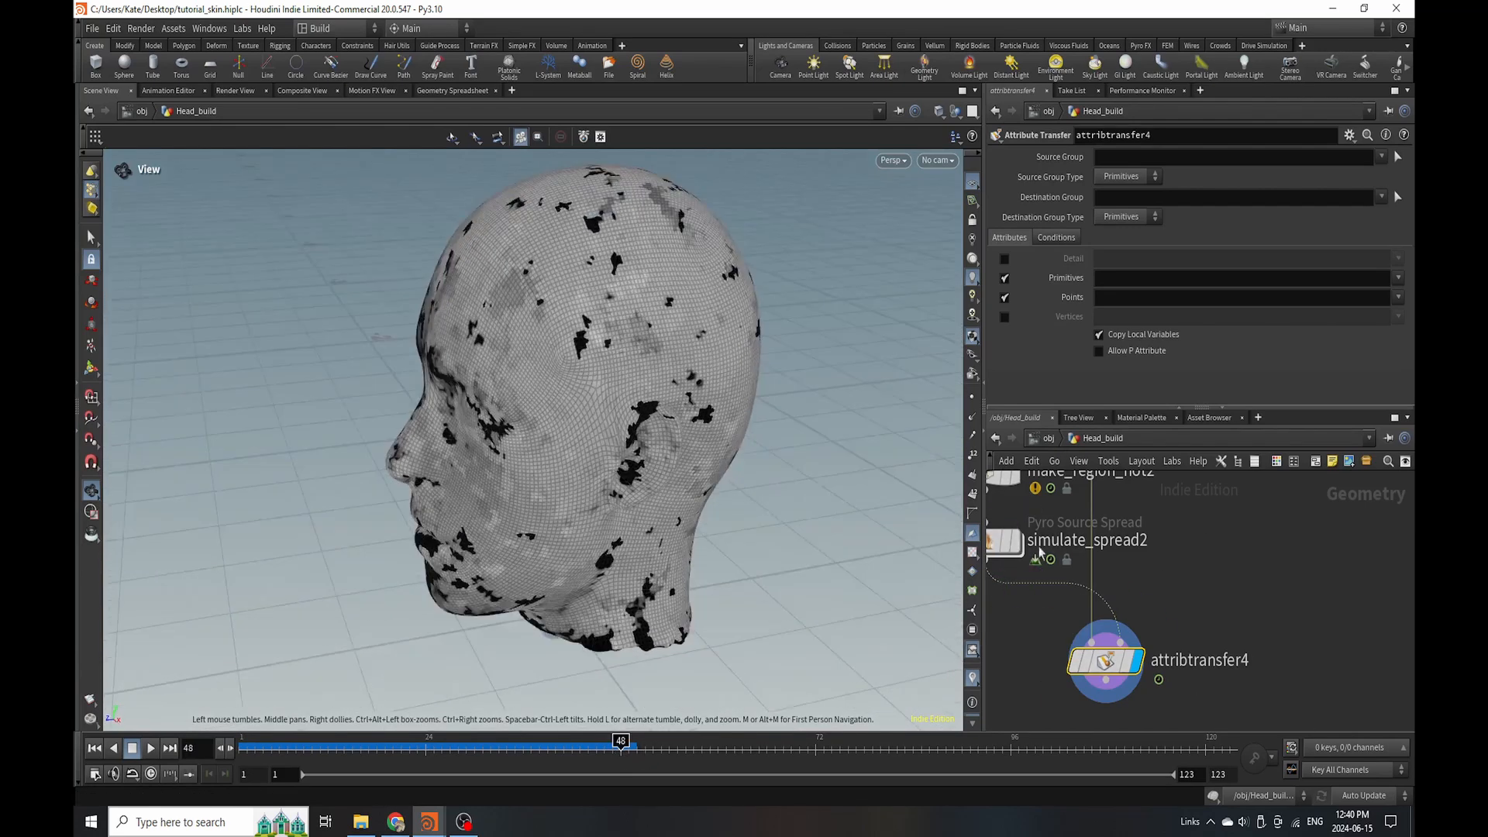
{"action": "left_click", "coordinate": [1011, 543]}
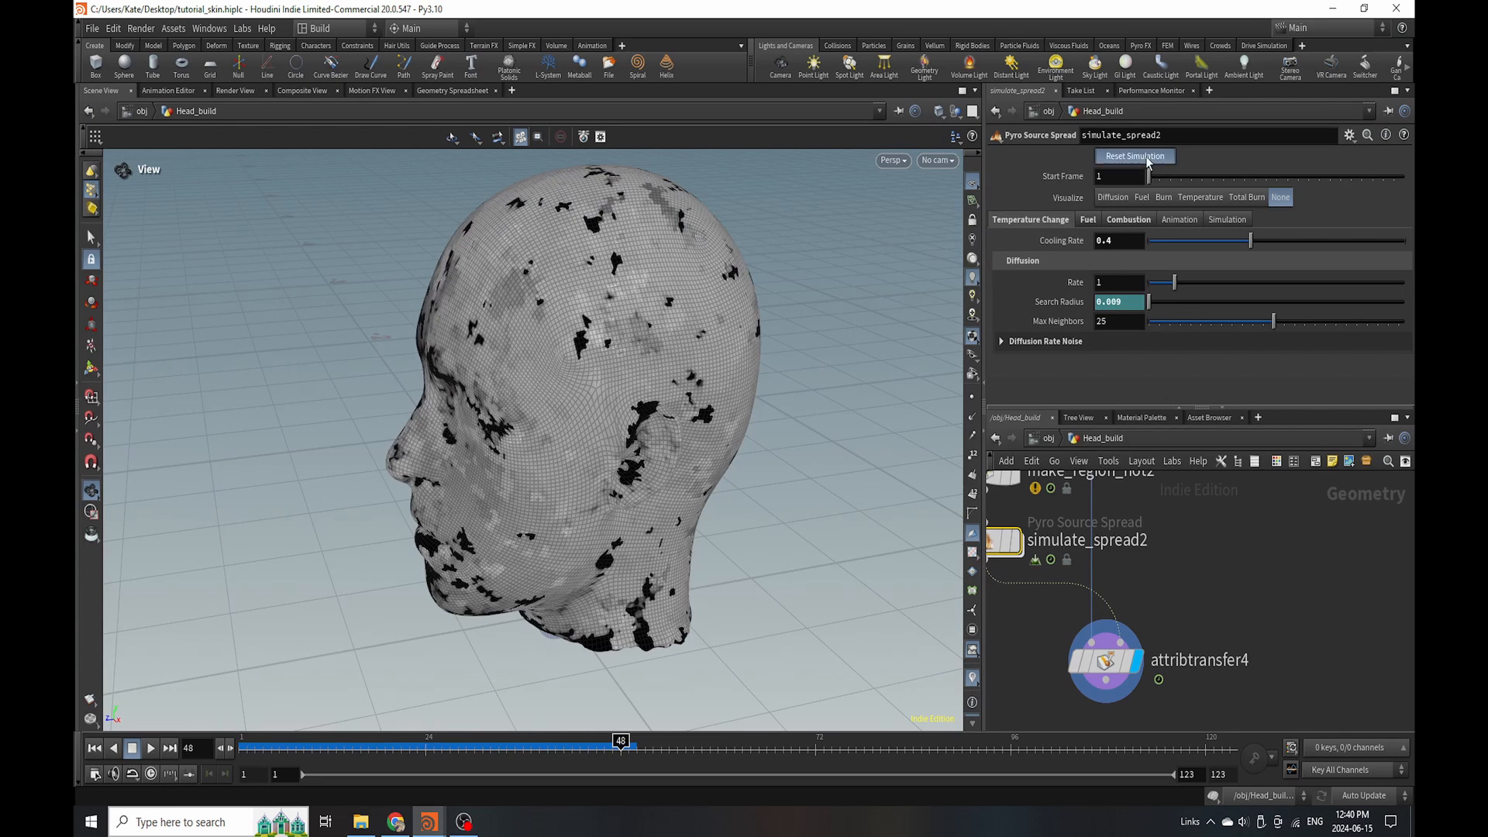
{"action": "left_click", "coordinate": [1150, 156]}
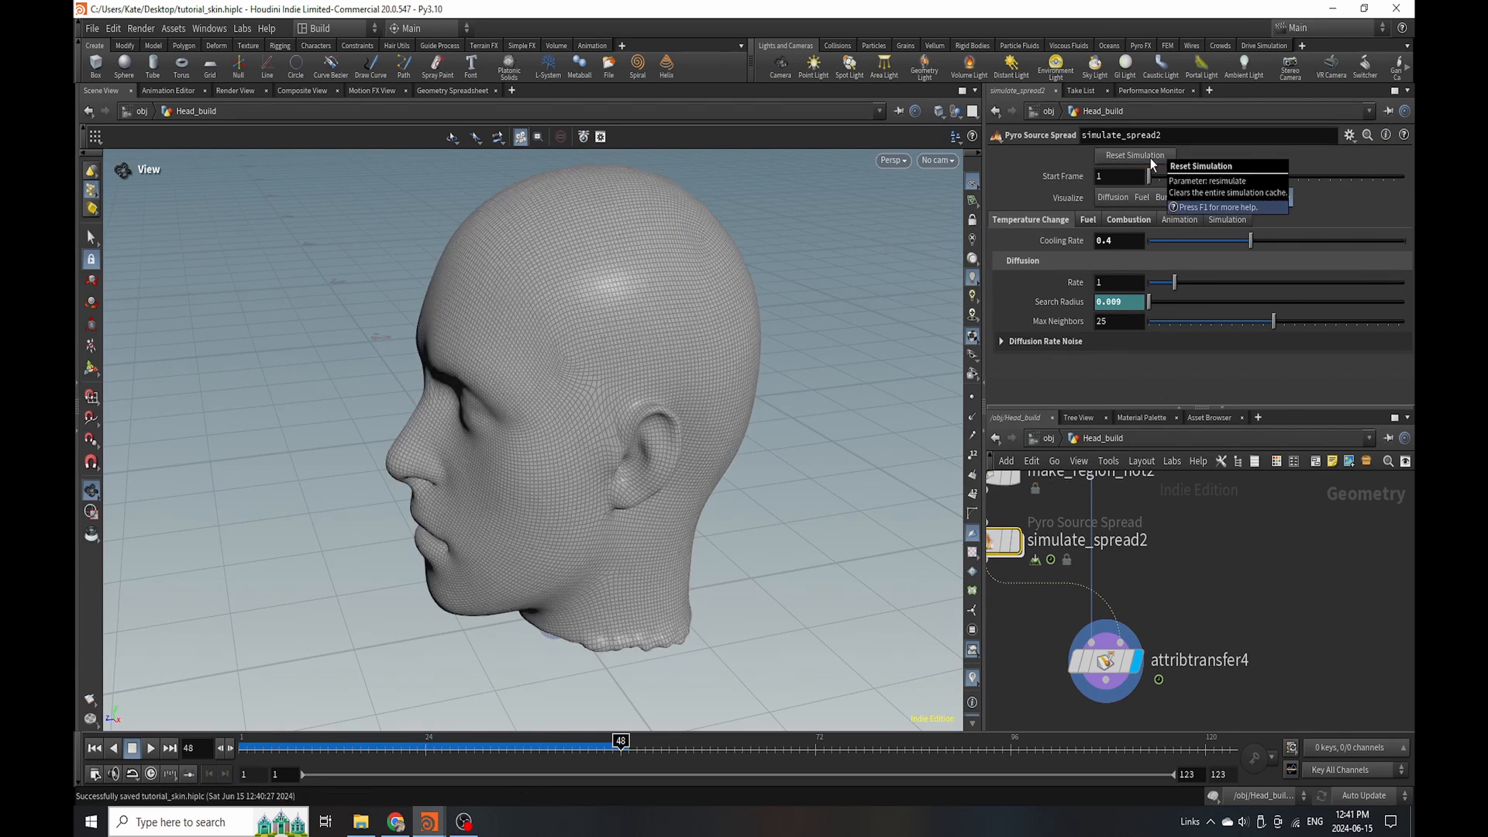
Visualize Total Burn on simulate_spread2 to check the spread around the neck.
{"action": "left_click", "coordinate": [1107, 660]}
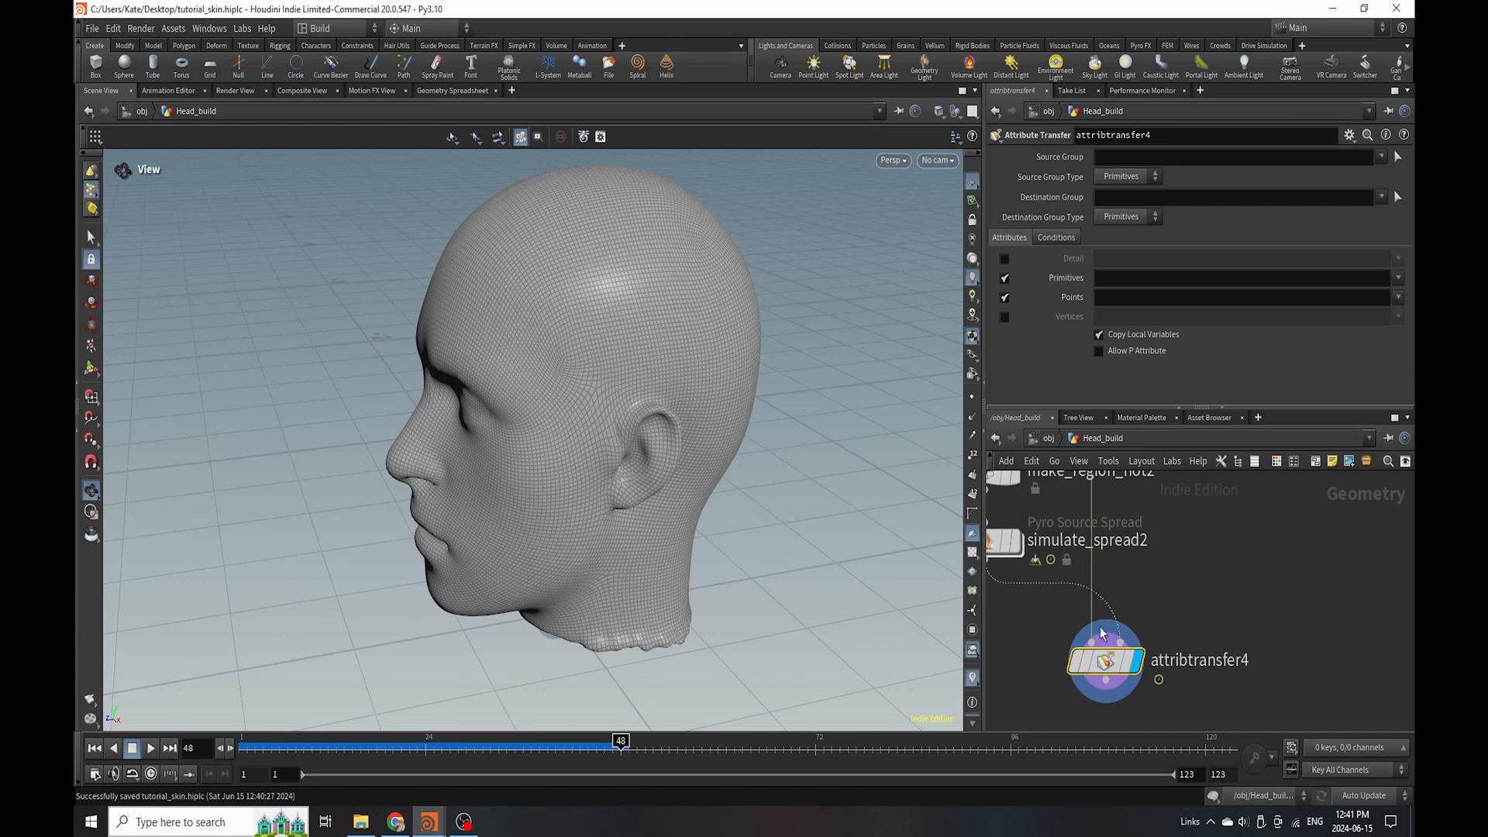
{"action": "left_click", "coordinate": [1008, 547]}
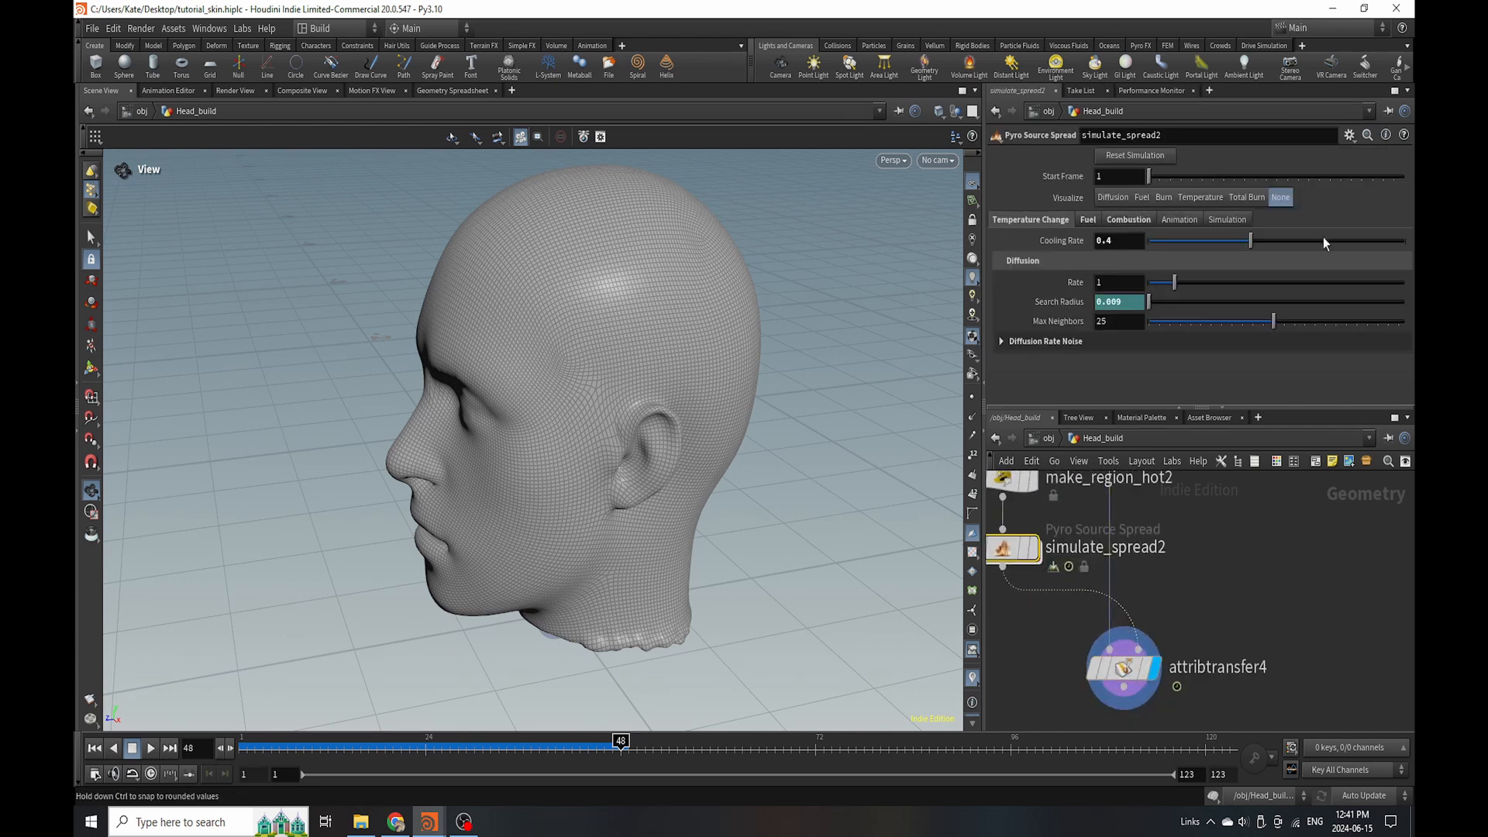
{"action": "left_click", "coordinate": [1247, 197]}
{"action": "mouse_move", "coordinate": [597, 482]}
{"action": "left_mouse_down"}
{"action": "mouse_move", "coordinate": [565, 531]}
{"action": "mouse_move", "coordinate": [658, 593]}
{"action": "mouse_move", "coordinate": [690, 527]}
{"action": "mouse_move", "coordinate": [725, 328]}
{"action": "mouse_move", "coordinate": [710, 573]}
{"action": "left_mouse_up"}
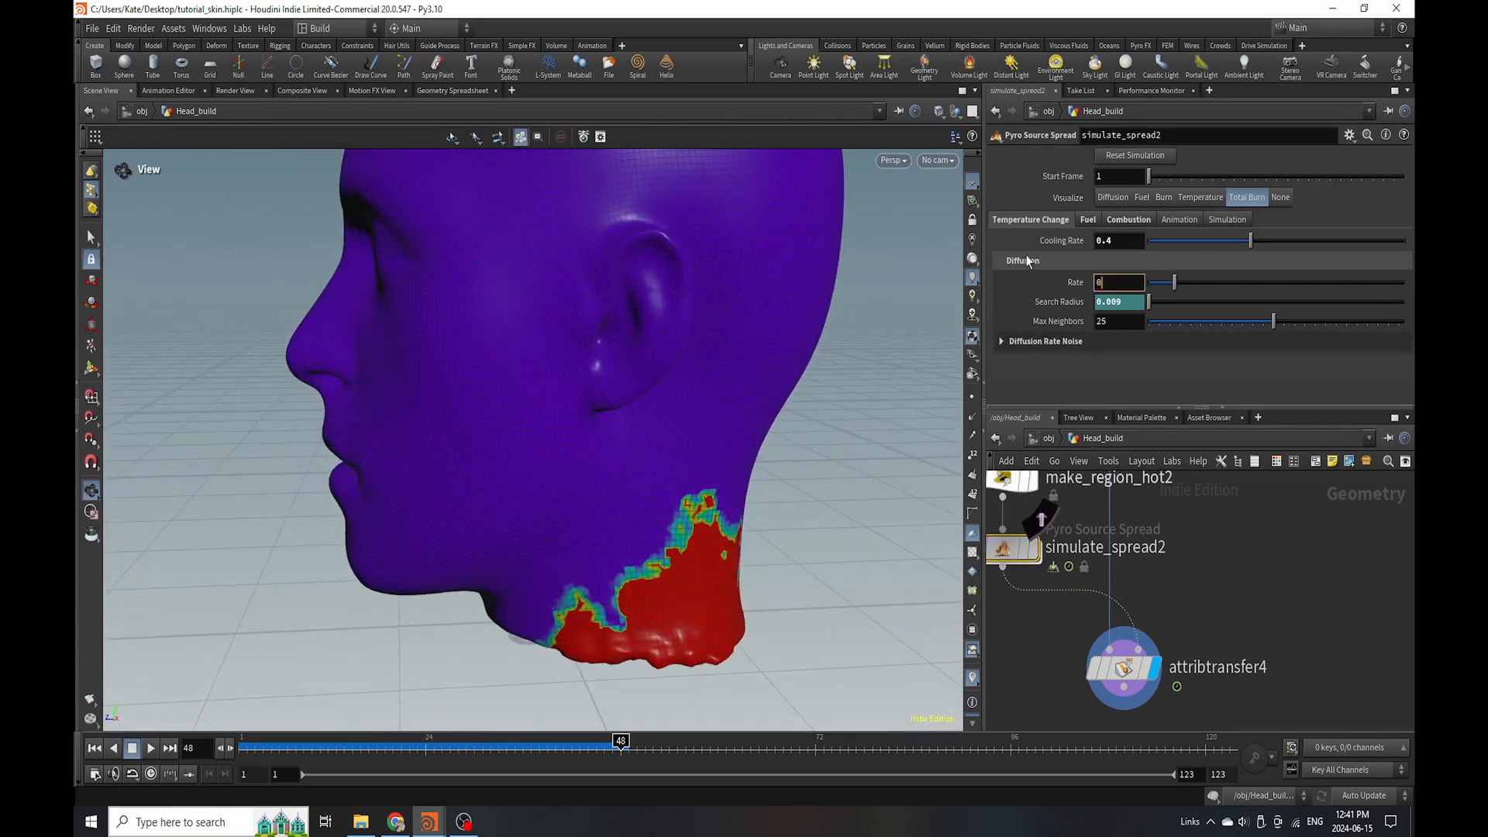
Set the diffusion rate of simulate_spread2 to 0.4 and save the scene.
{"action": "type", "text": "4"}
{"action": "key", "text": "Return"}
{"action": "key", "text": "ctrl+s"}
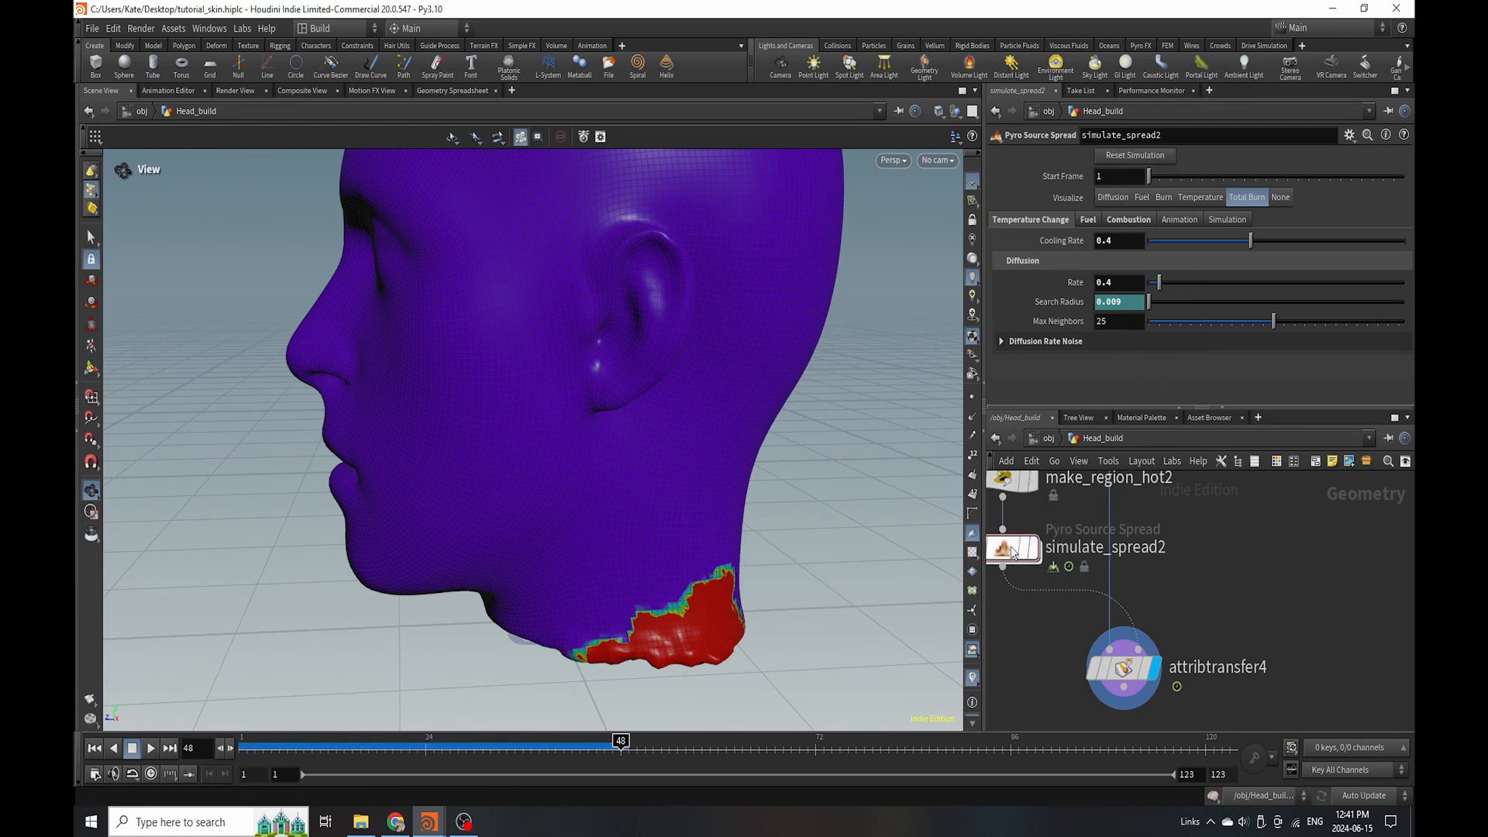
Set the visualization of simulate_spread2 to None and display the skin file cache upstream.
{"action": "left_click", "coordinate": [1281, 197]}
{"action": "left_click_drag", "start_coordinate": [636, 597], "coordinate": [563, 612]}
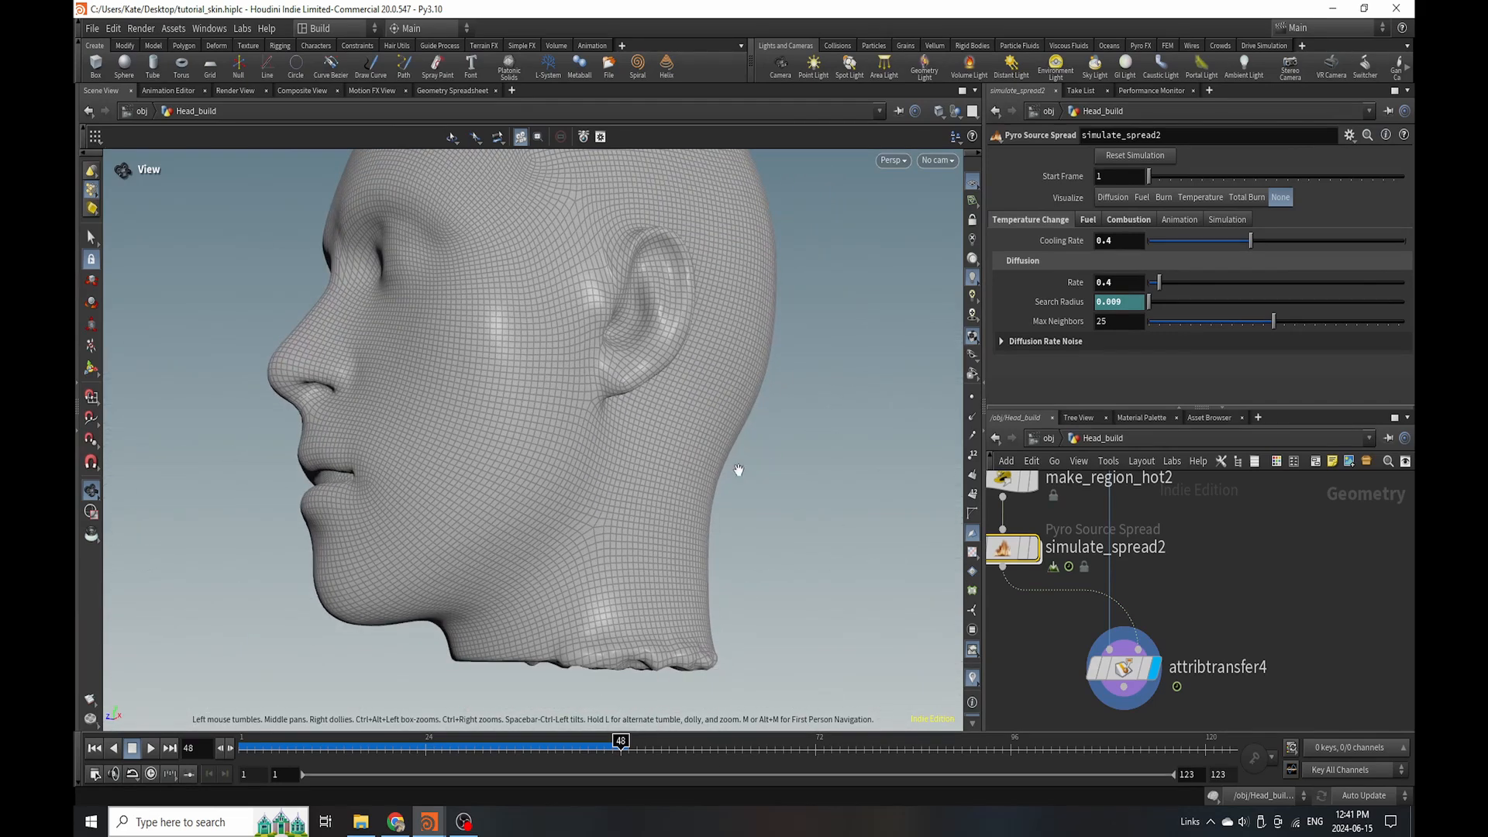
{"action": "scroll", "coordinate": [1217, 713], "scroll_direction": "down", "scroll_amount": 10}
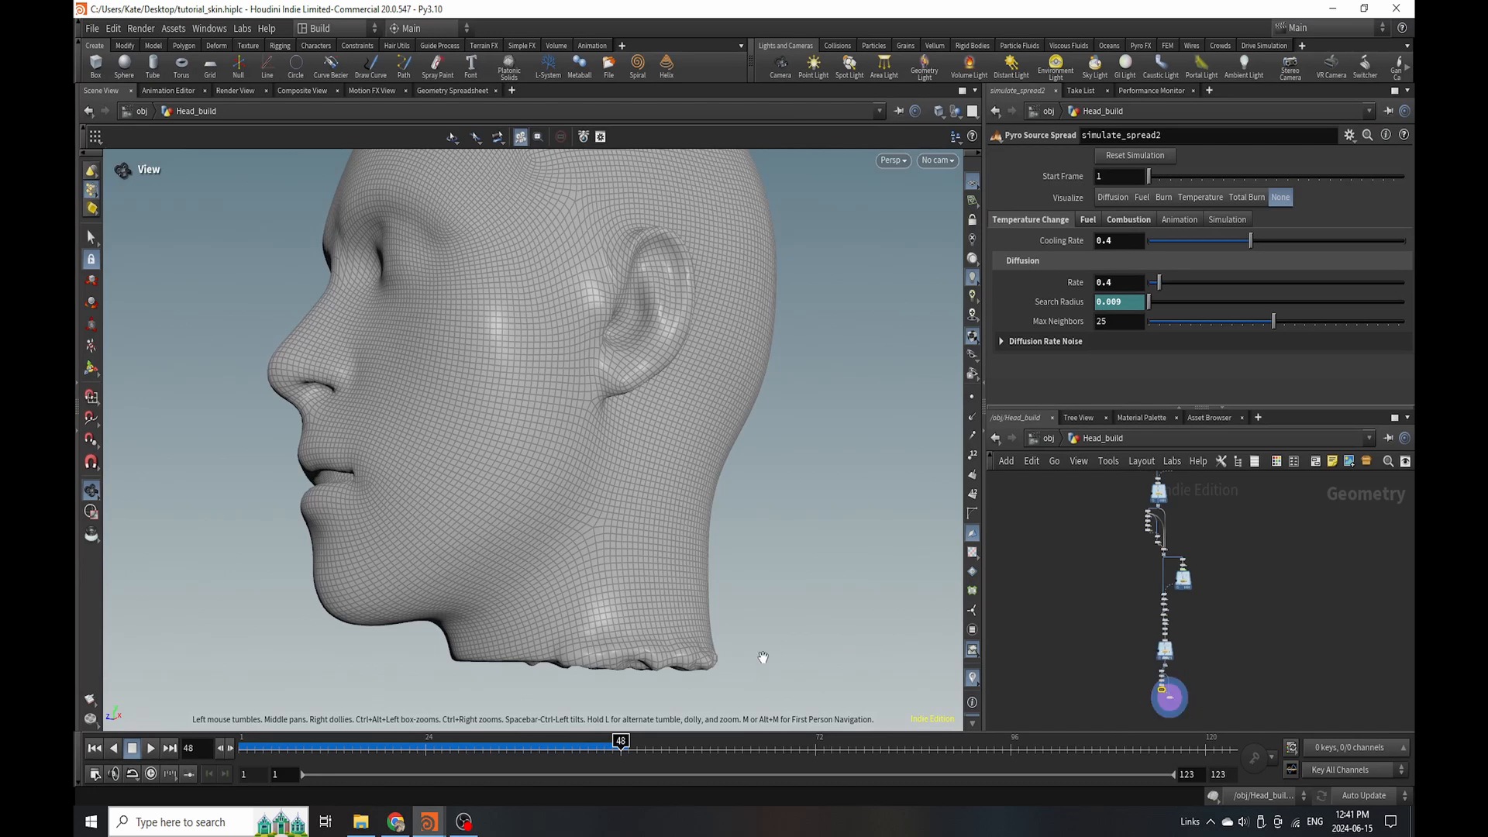
{"action": "scroll", "coordinate": [1183, 622], "scroll_direction": "up", "scroll_amount": 10}
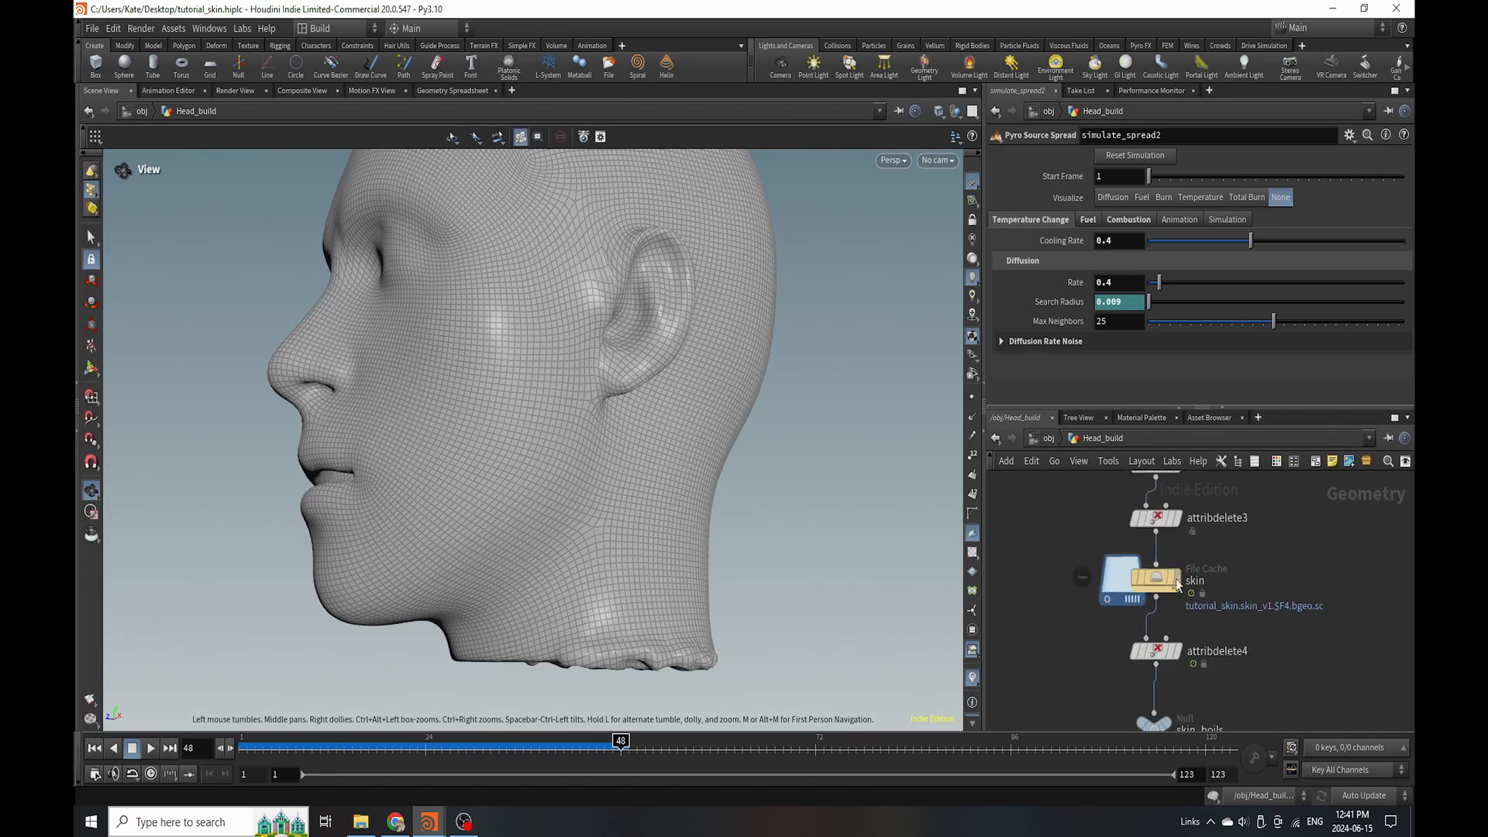
{"action": "left_click", "coordinate": [1178, 583]}
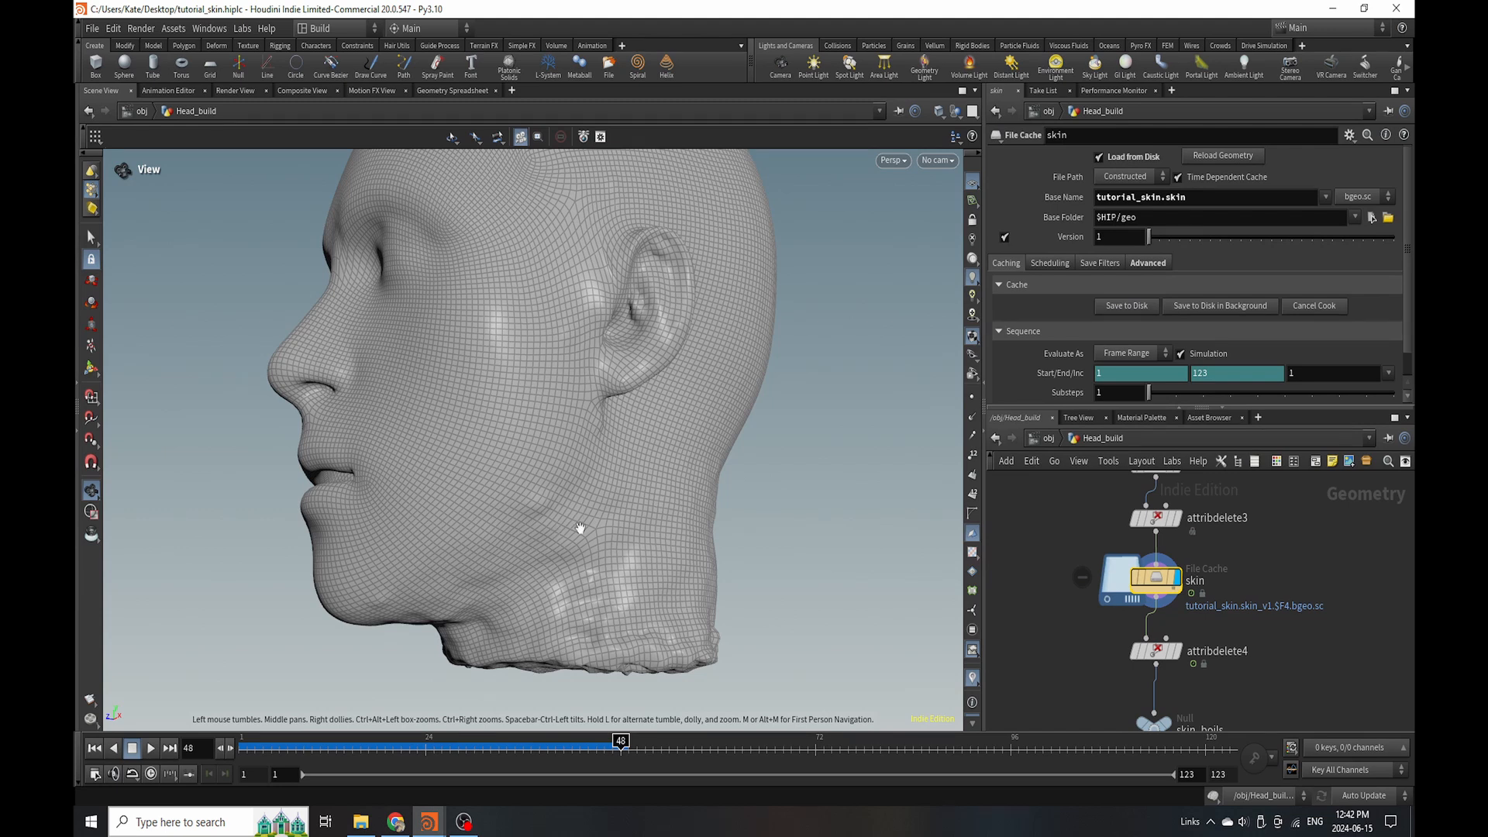
Display the null1 node directly below pointdeform1.
{"action": "scroll", "coordinate": [1051, 541], "scroll_direction": "down", "scroll_amount": 7}
{"action": "scroll", "coordinate": [1078, 591], "scroll_direction": "up", "scroll_amount": 4}
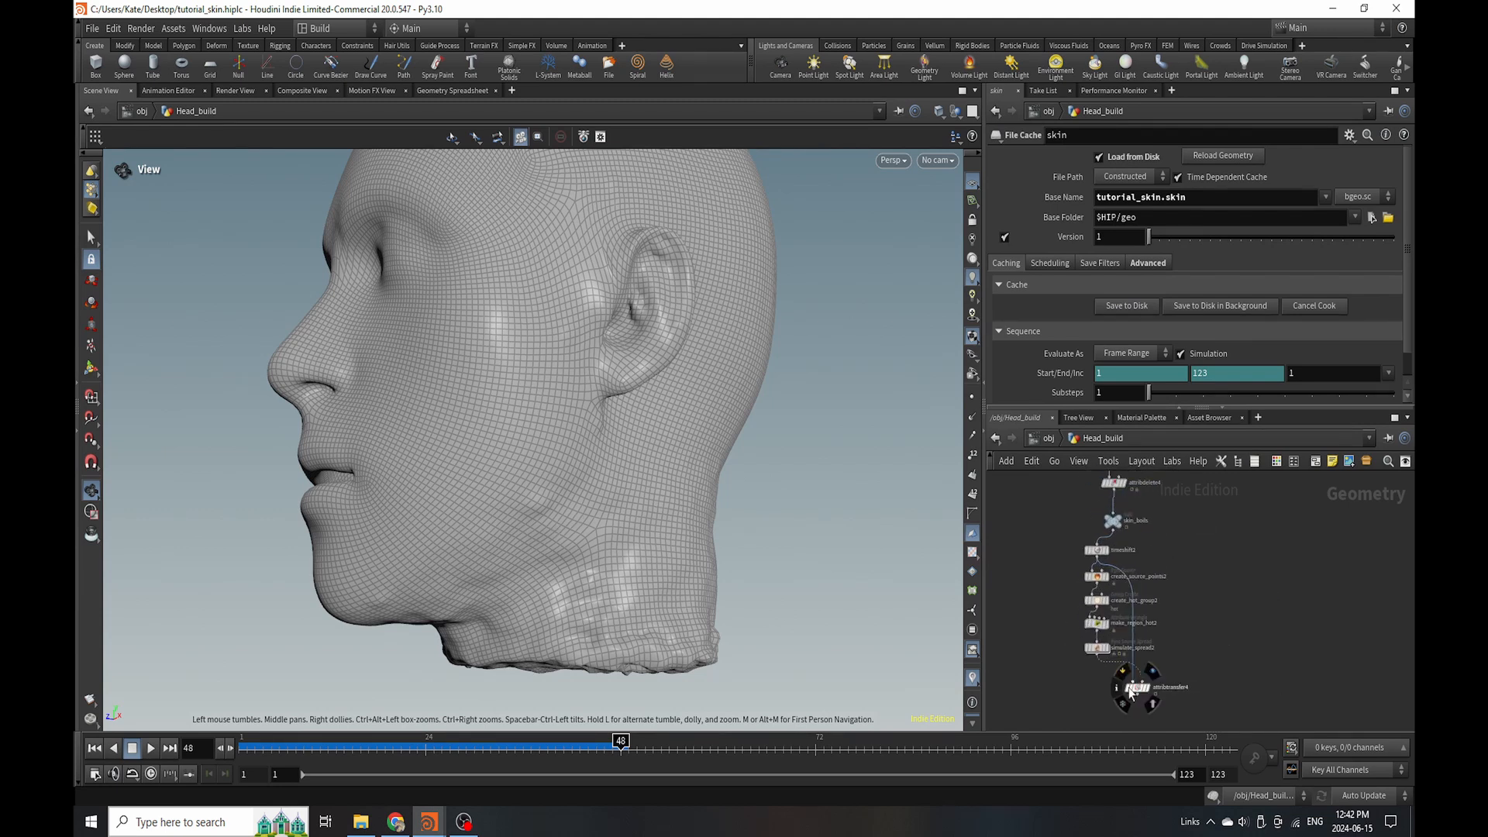
{"action": "scroll", "coordinate": [1130, 692], "scroll_direction": "down", "scroll_amount": 6}
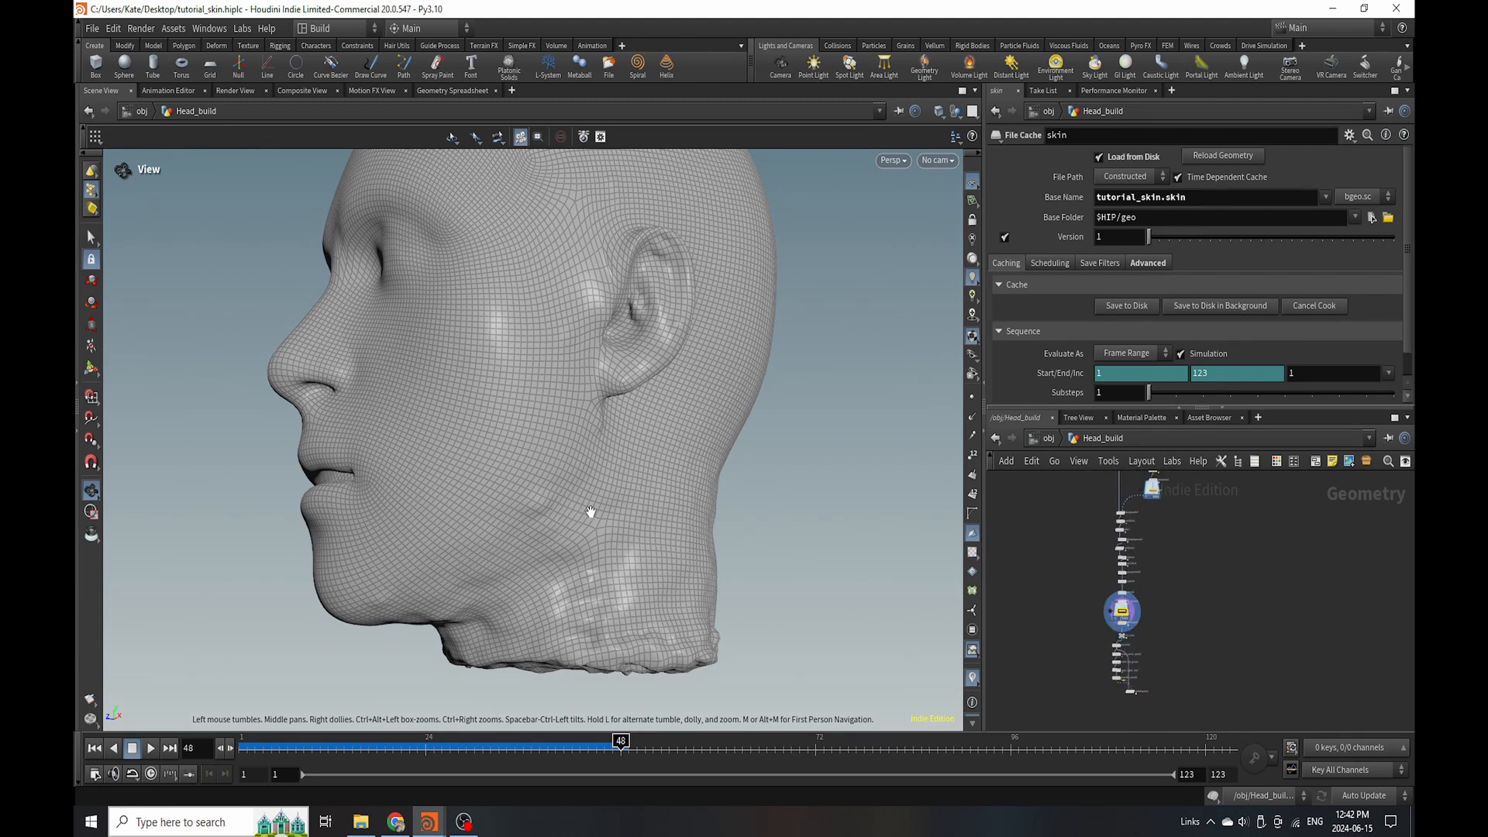
{"action": "scroll", "coordinate": [1100, 631], "scroll_direction": "up", "scroll_amount": 6}
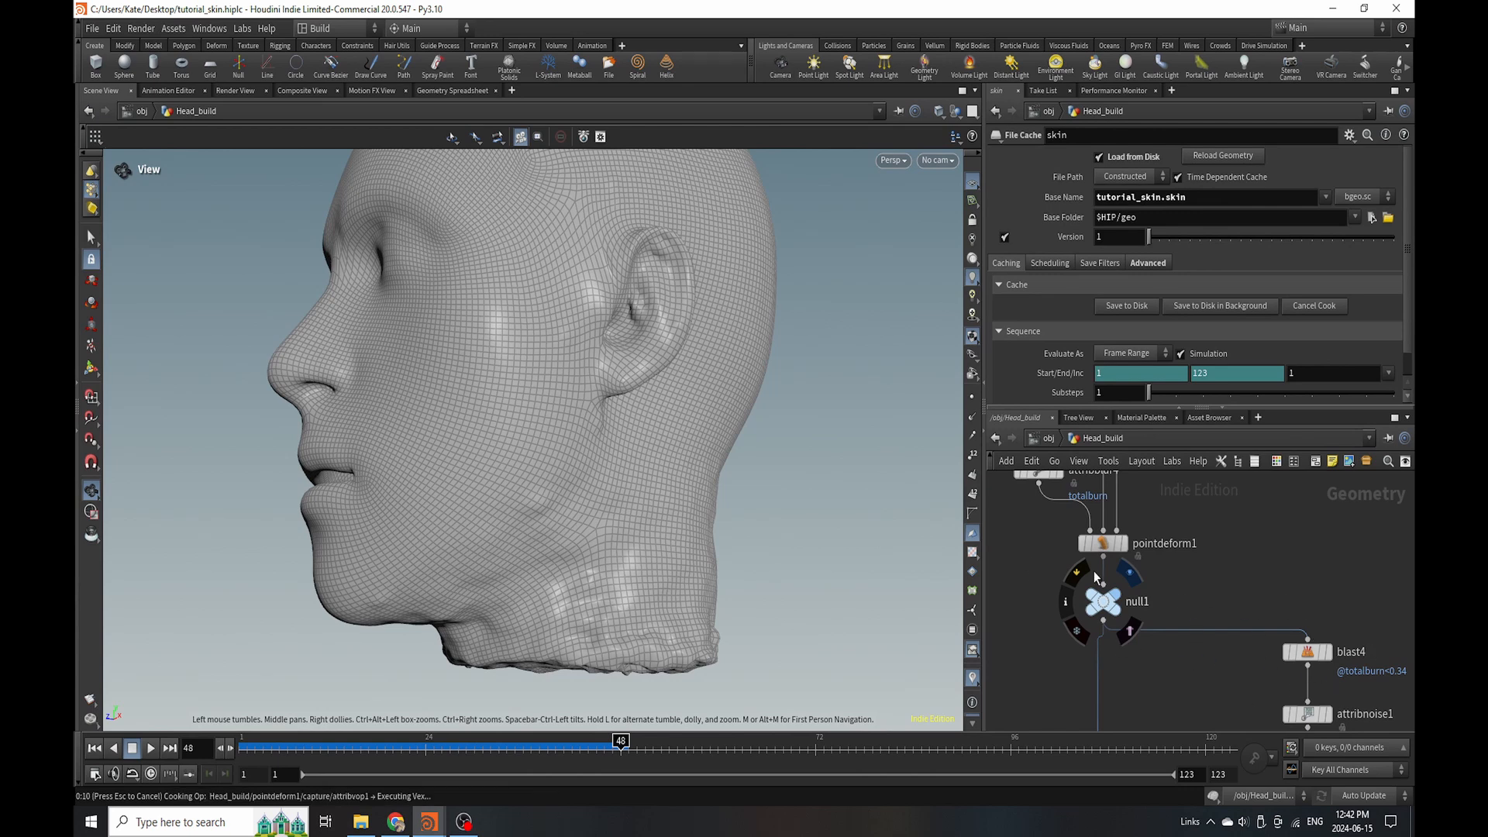
{"action": "left_click", "coordinate": [1103, 602]}
Set the Maximum Points of pointdeform1 to 4 and save the scene.
{"action": "left_click", "coordinate": [1105, 541]}
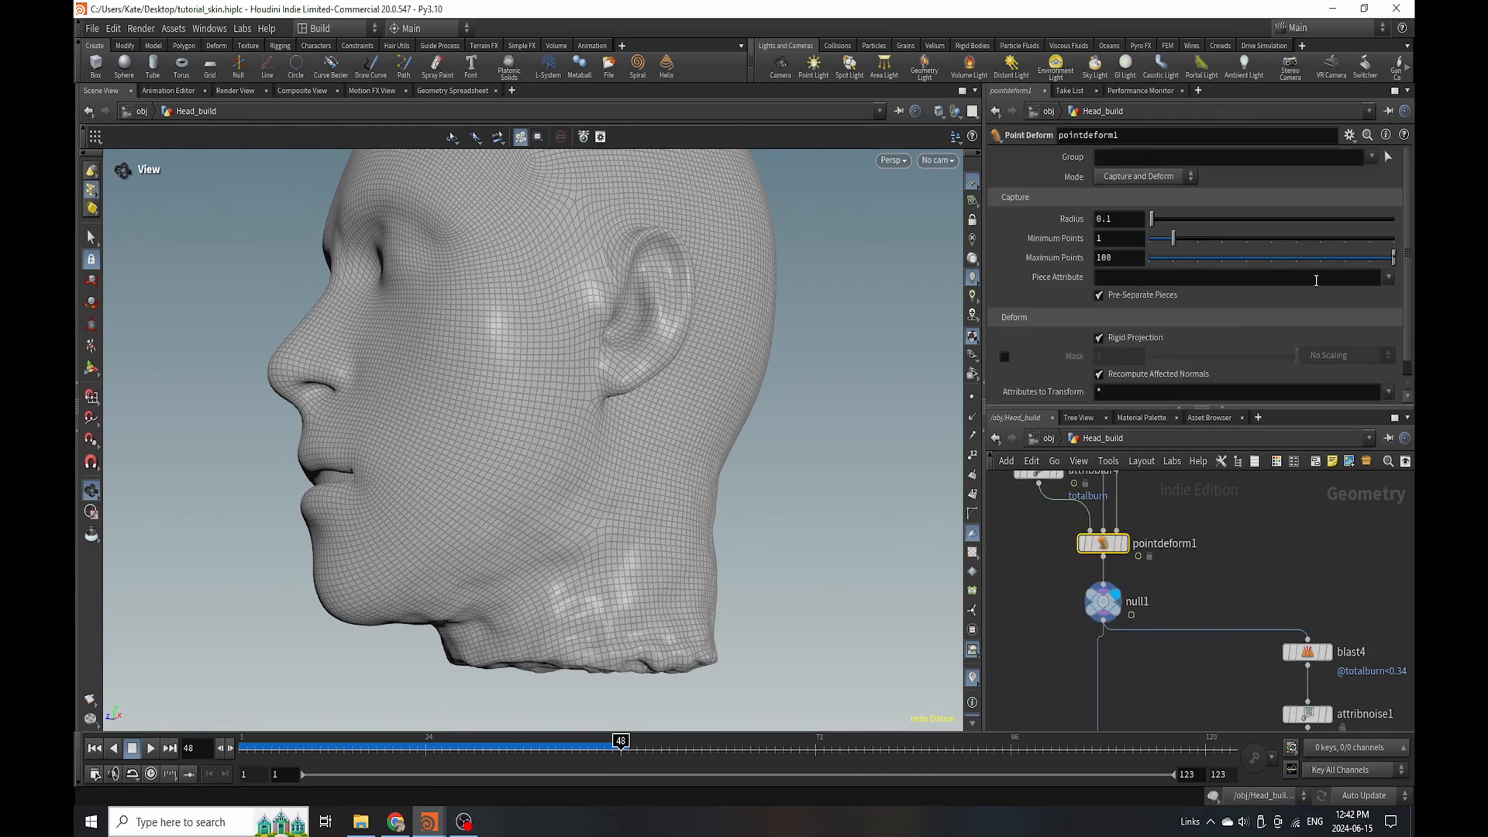
{"action": "left_click", "coordinate": [1283, 262]}
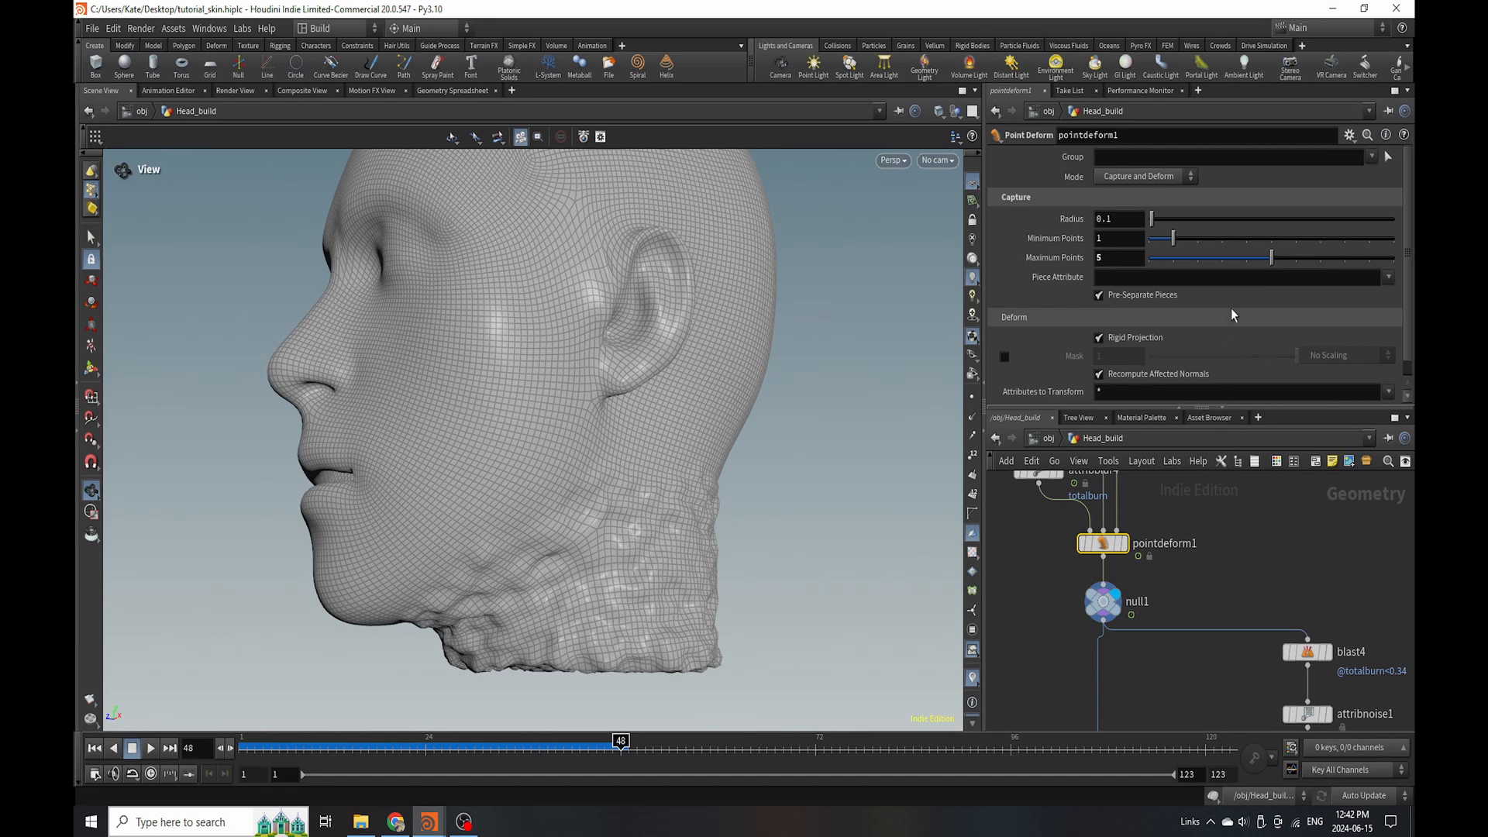
{"action": "left_click_drag", "start_coordinate": [1243, 263], "coordinate": [1296, 267]}
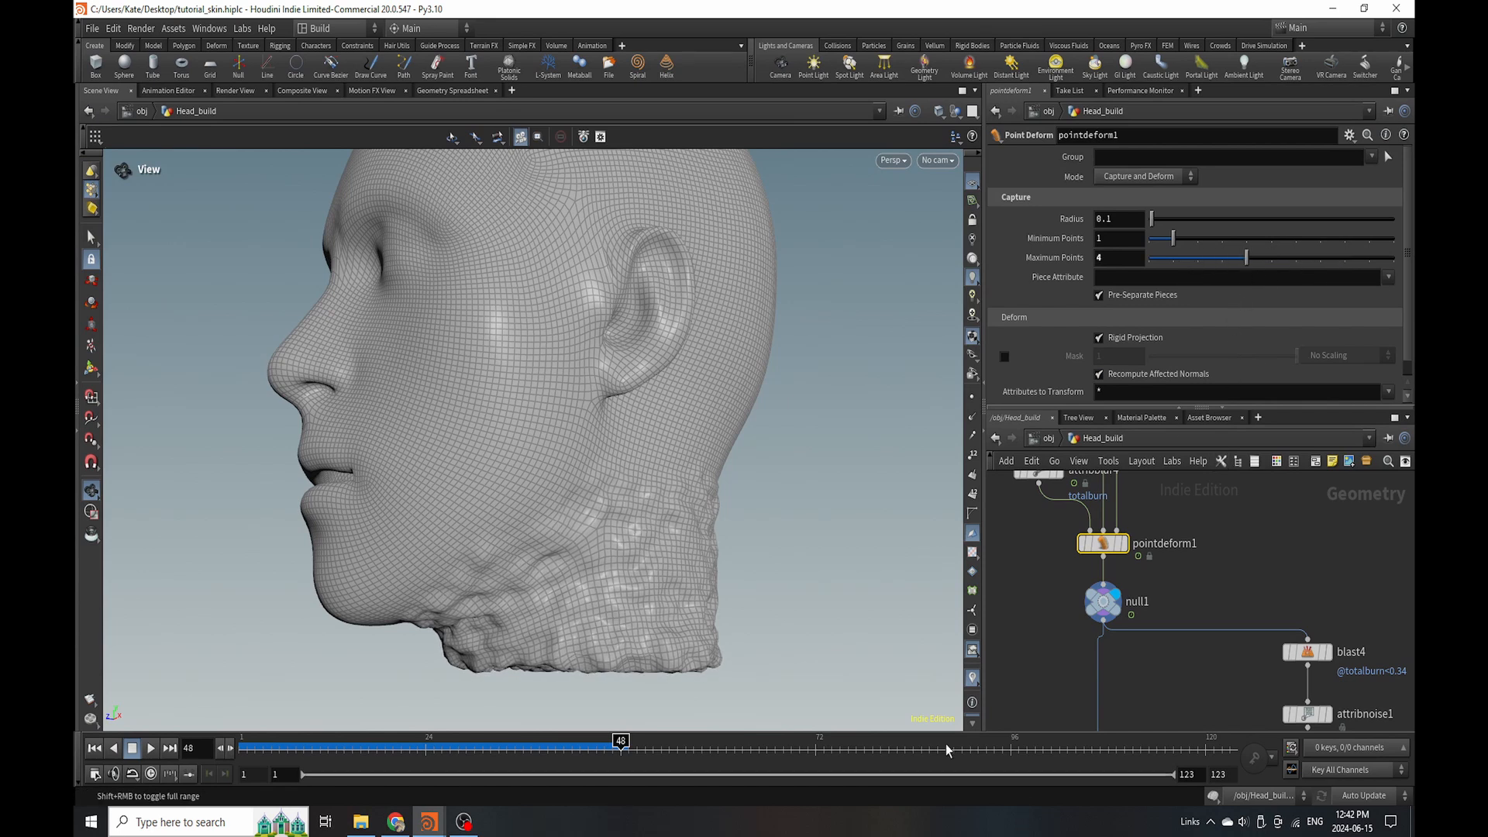
{"action": "left_click_drag", "start_coordinate": [613, 543], "coordinate": [670, 421]}
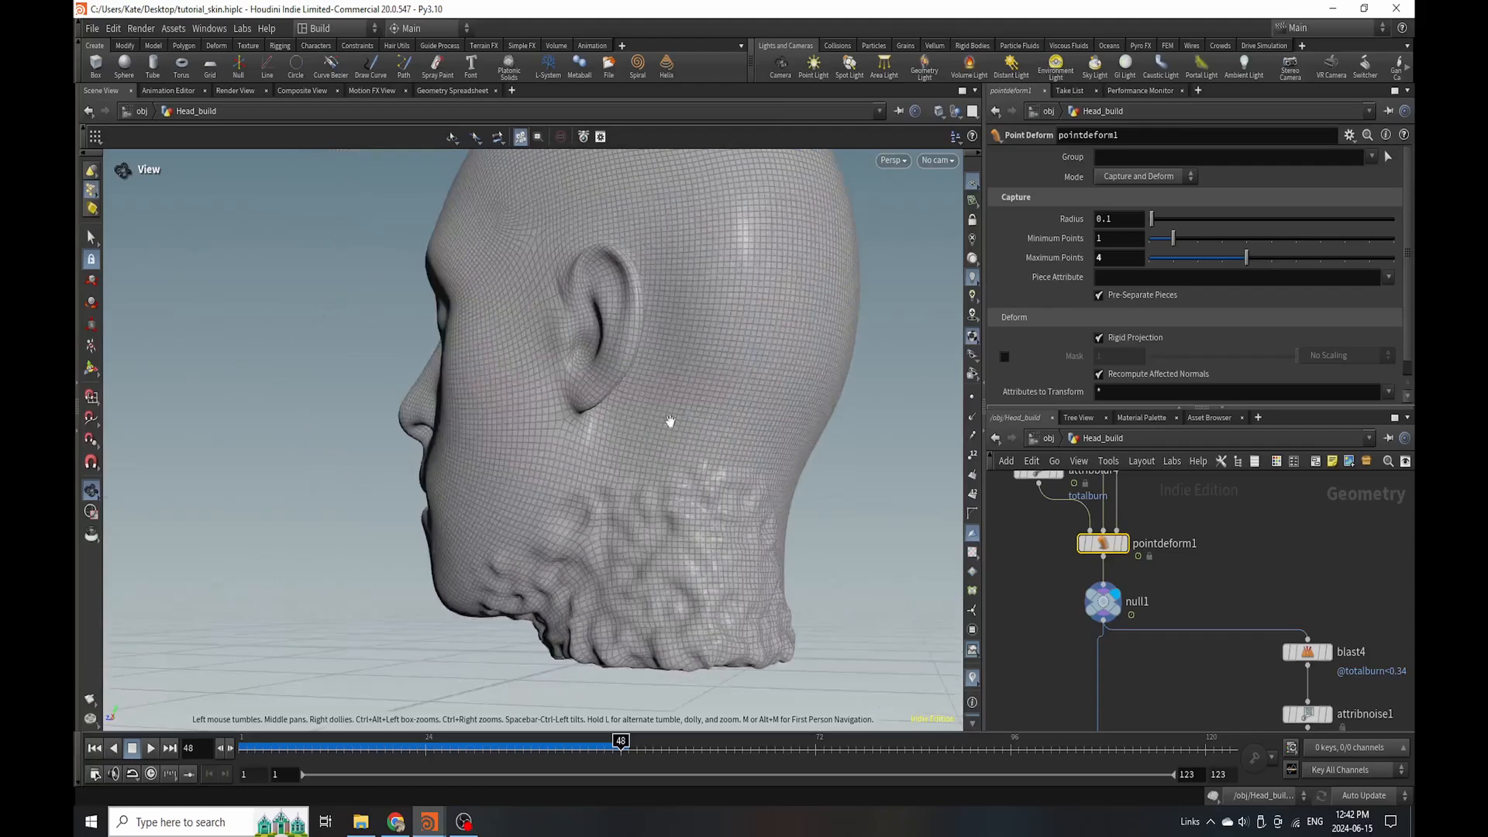
{"action": "scroll", "coordinate": [1100, 620], "scroll_direction": "down", "scroll_amount": 5}
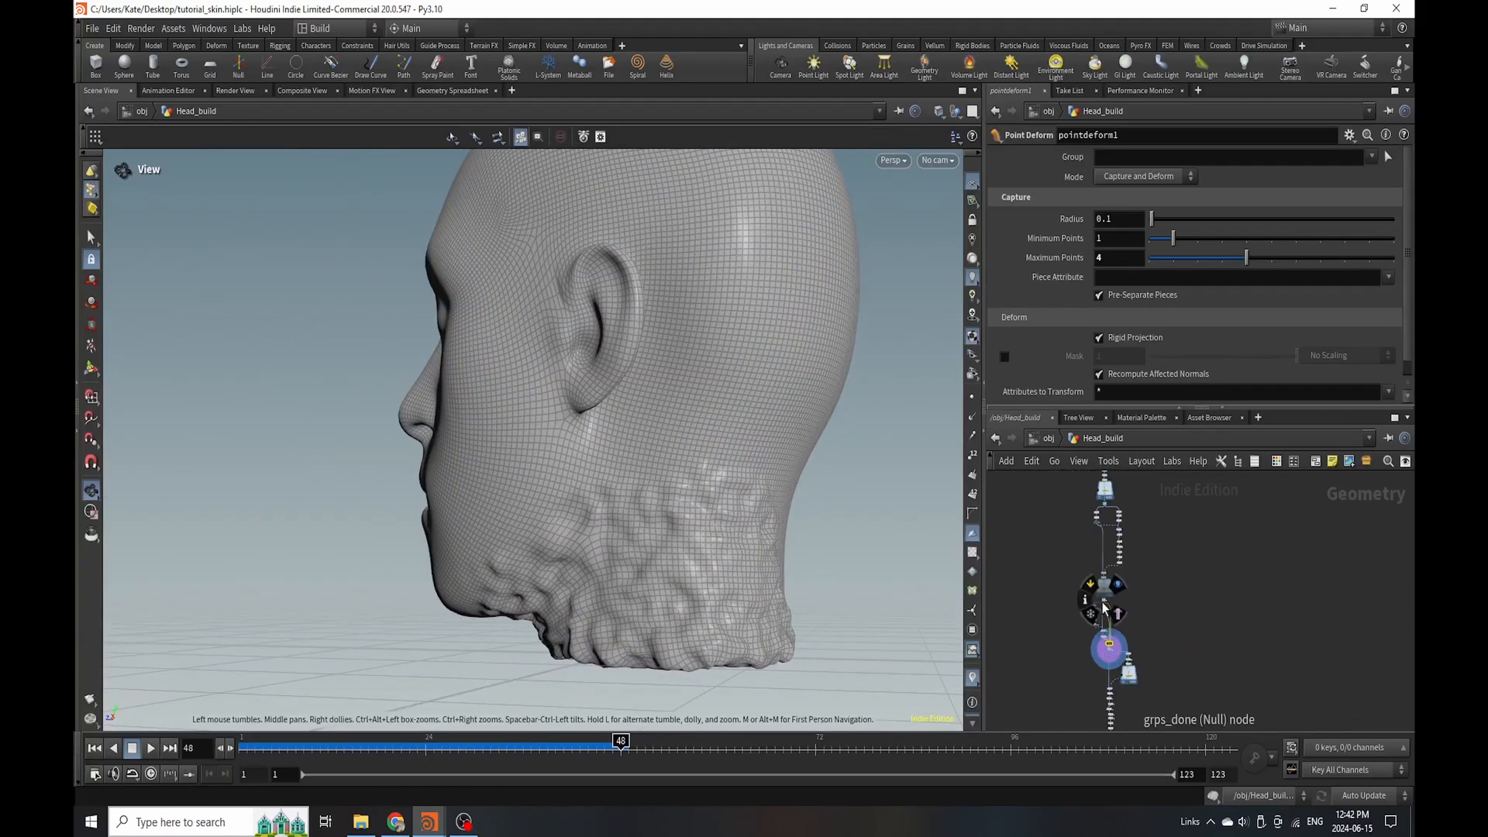
{"action": "key", "text": "ctrl+s"}
Save the pops file cache to disk in the background.
{"action": "scroll", "coordinate": [1085, 676], "scroll_direction": "up", "scroll_amount": 5}
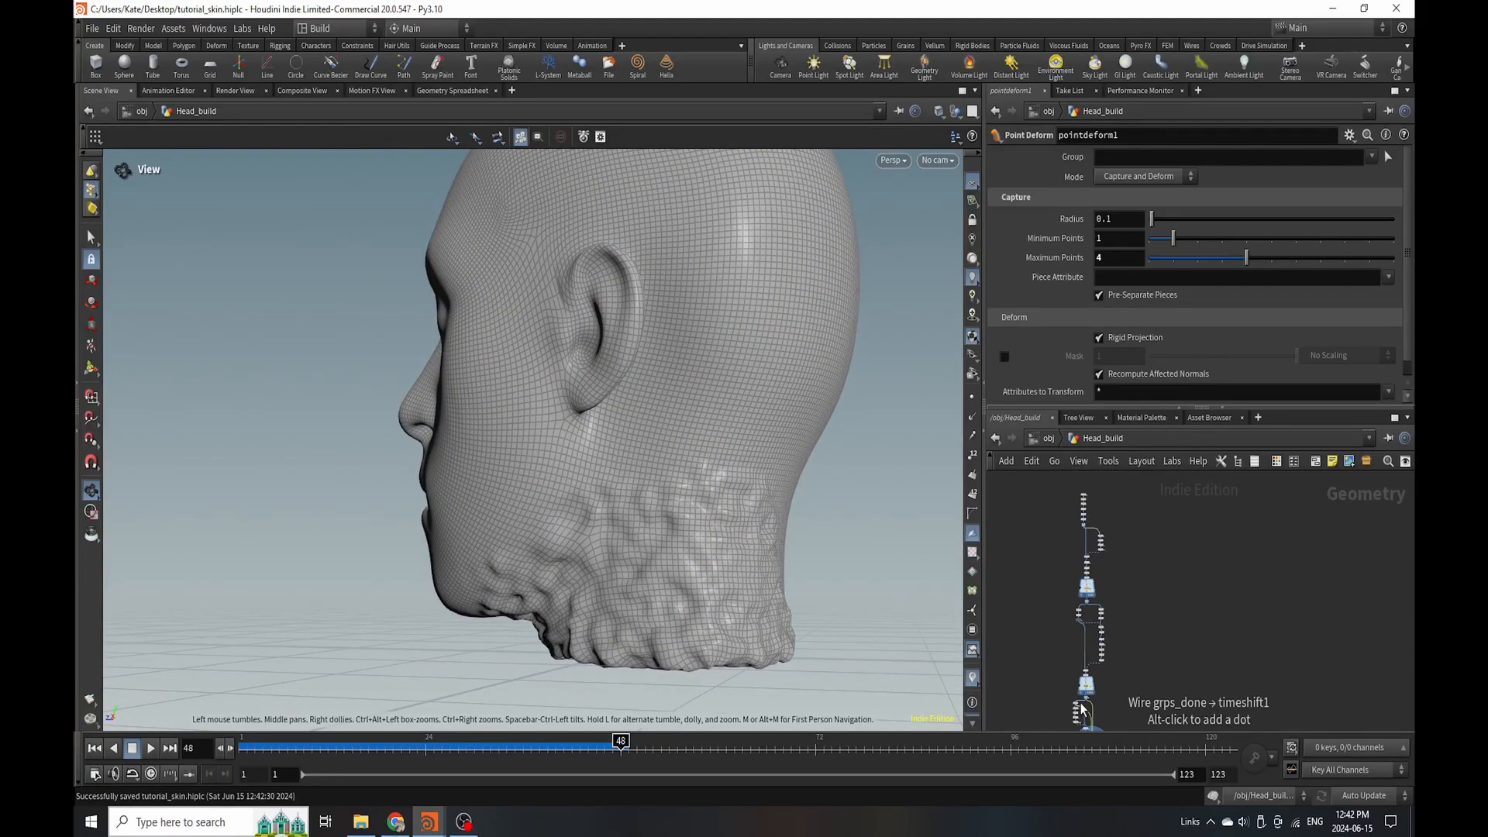
{"action": "scroll", "coordinate": [1128, 589], "scroll_direction": "down", "scroll_amount": 4}
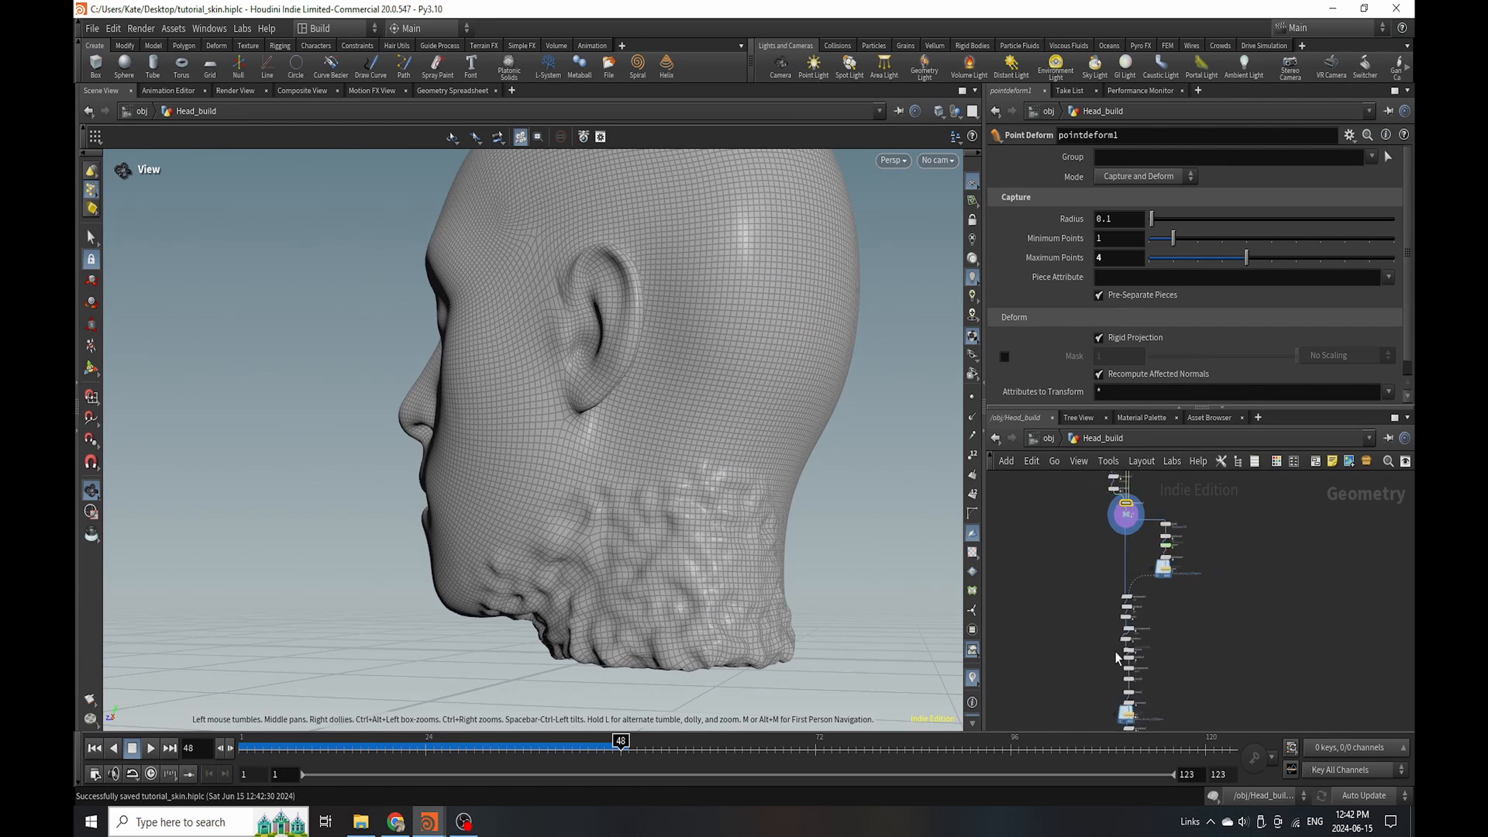
{"action": "mouse_move", "coordinate": [1128, 636]}
{"action": "scroll", "coordinate": [1186, 516], "scroll_direction": "up", "scroll_amount": 4}
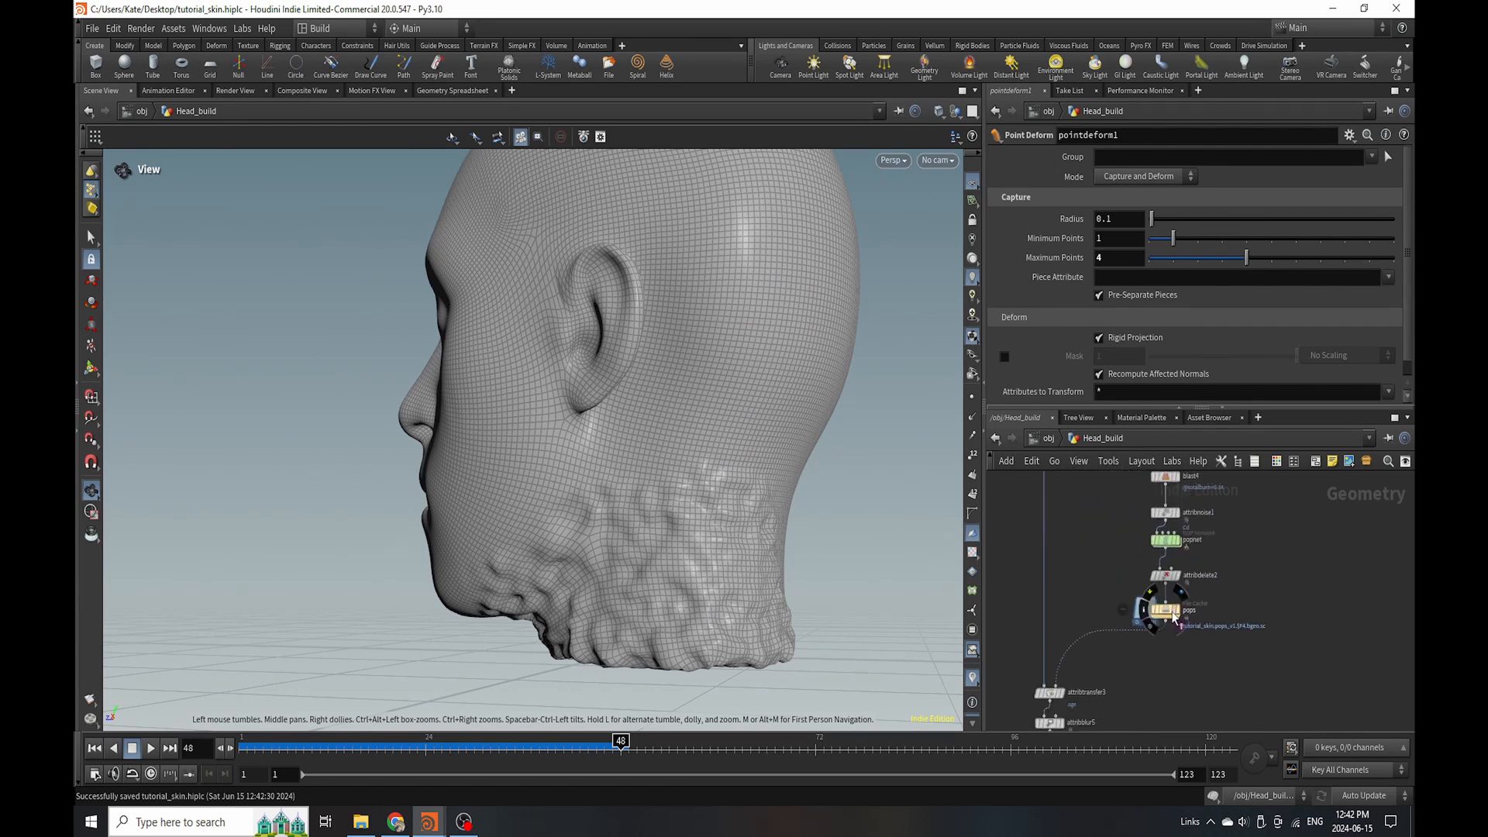
{"action": "scroll", "coordinate": [1192, 590], "scroll_direction": "up", "scroll_amount": 2}
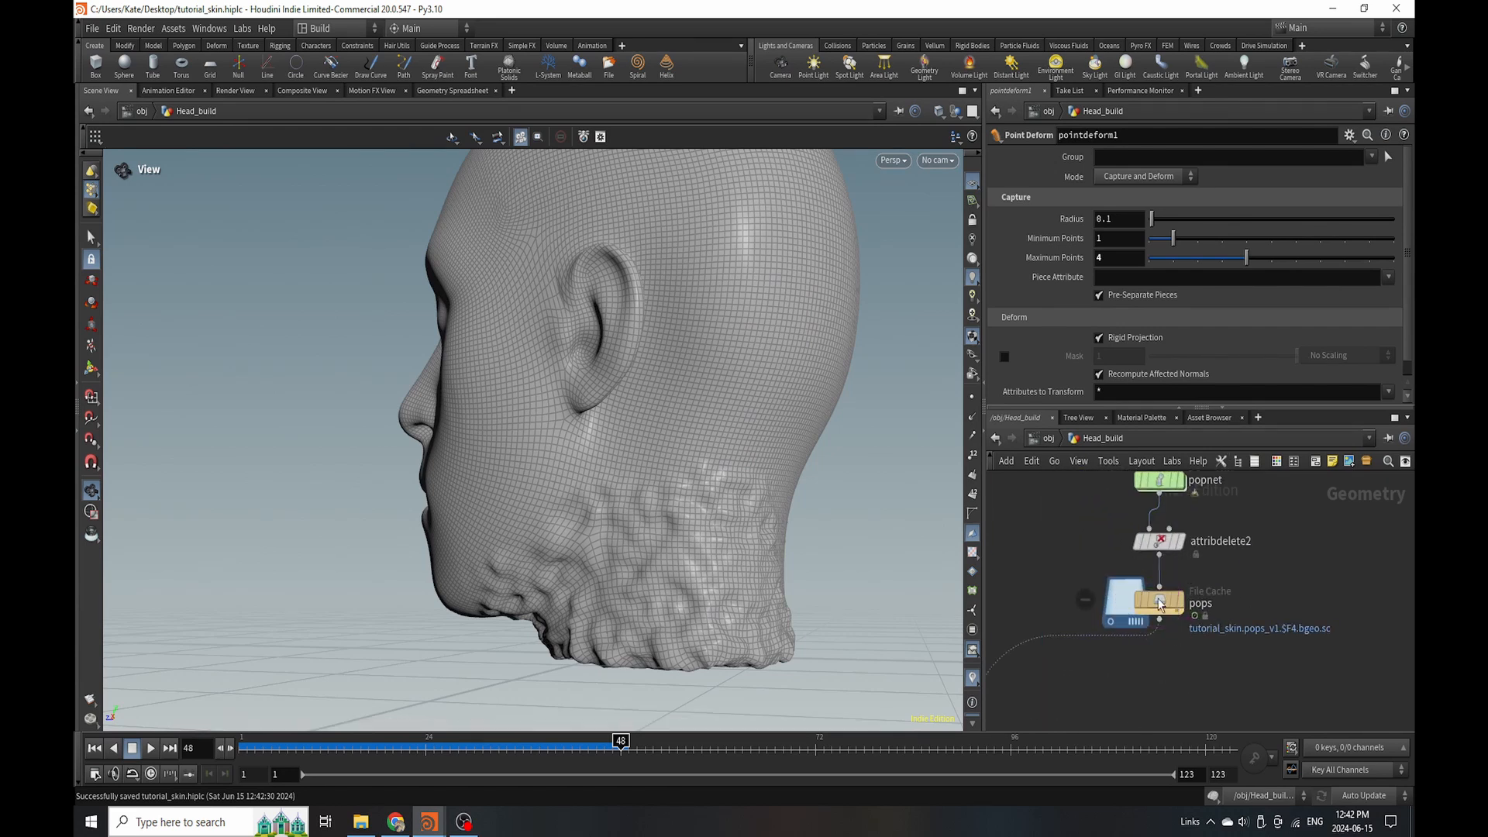
{"action": "left_click", "coordinate": [1159, 602]}
{"action": "left_click", "coordinate": [1214, 323]}
{"action": "left_click", "coordinate": [1183, 362]}
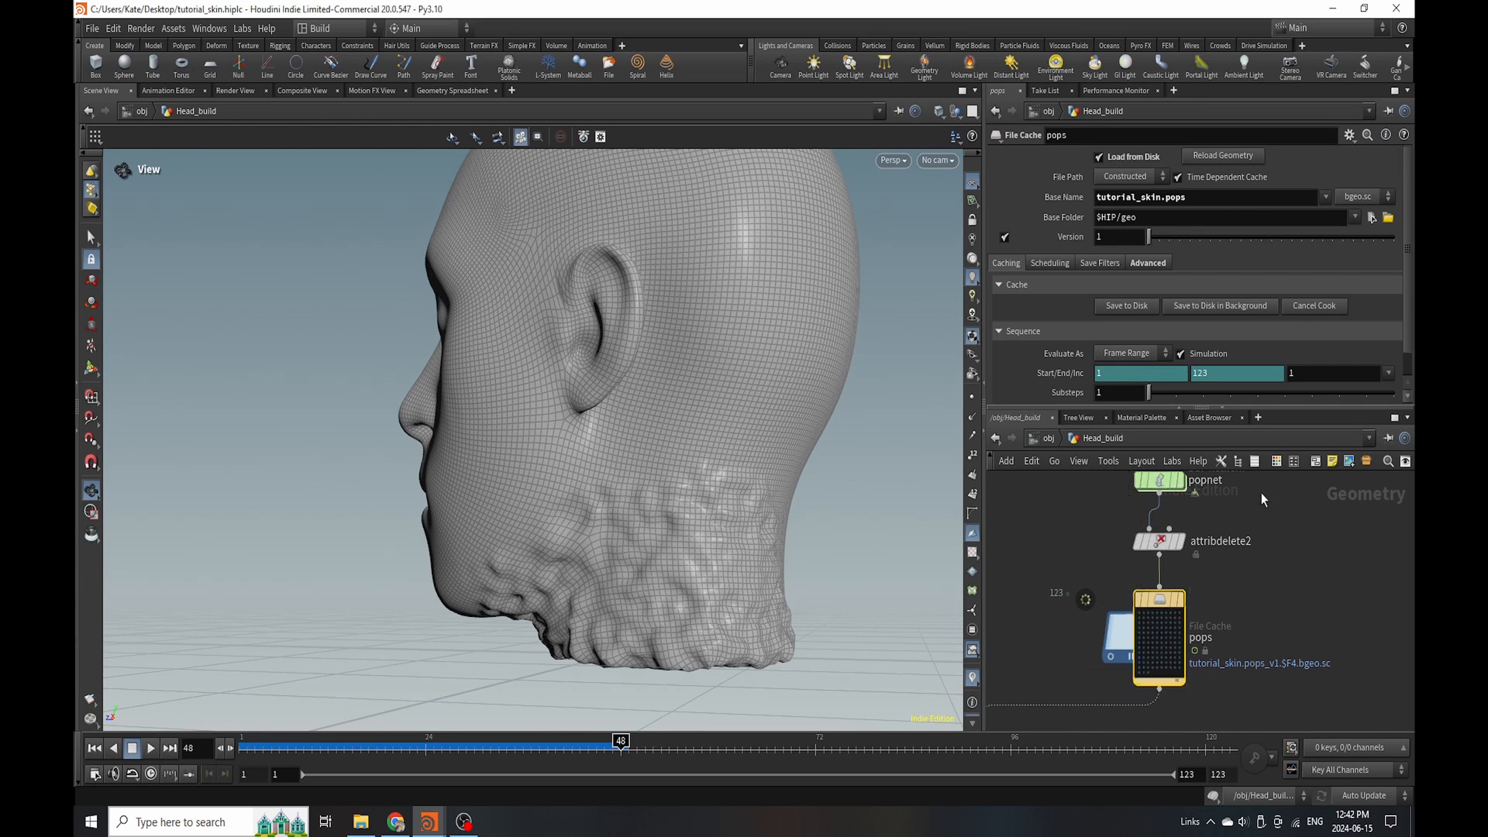
Recache the skin file cache node and display its geometry.
{"action": "scroll", "coordinate": [1232, 590], "scroll_direction": "down", "scroll_amount": 7}
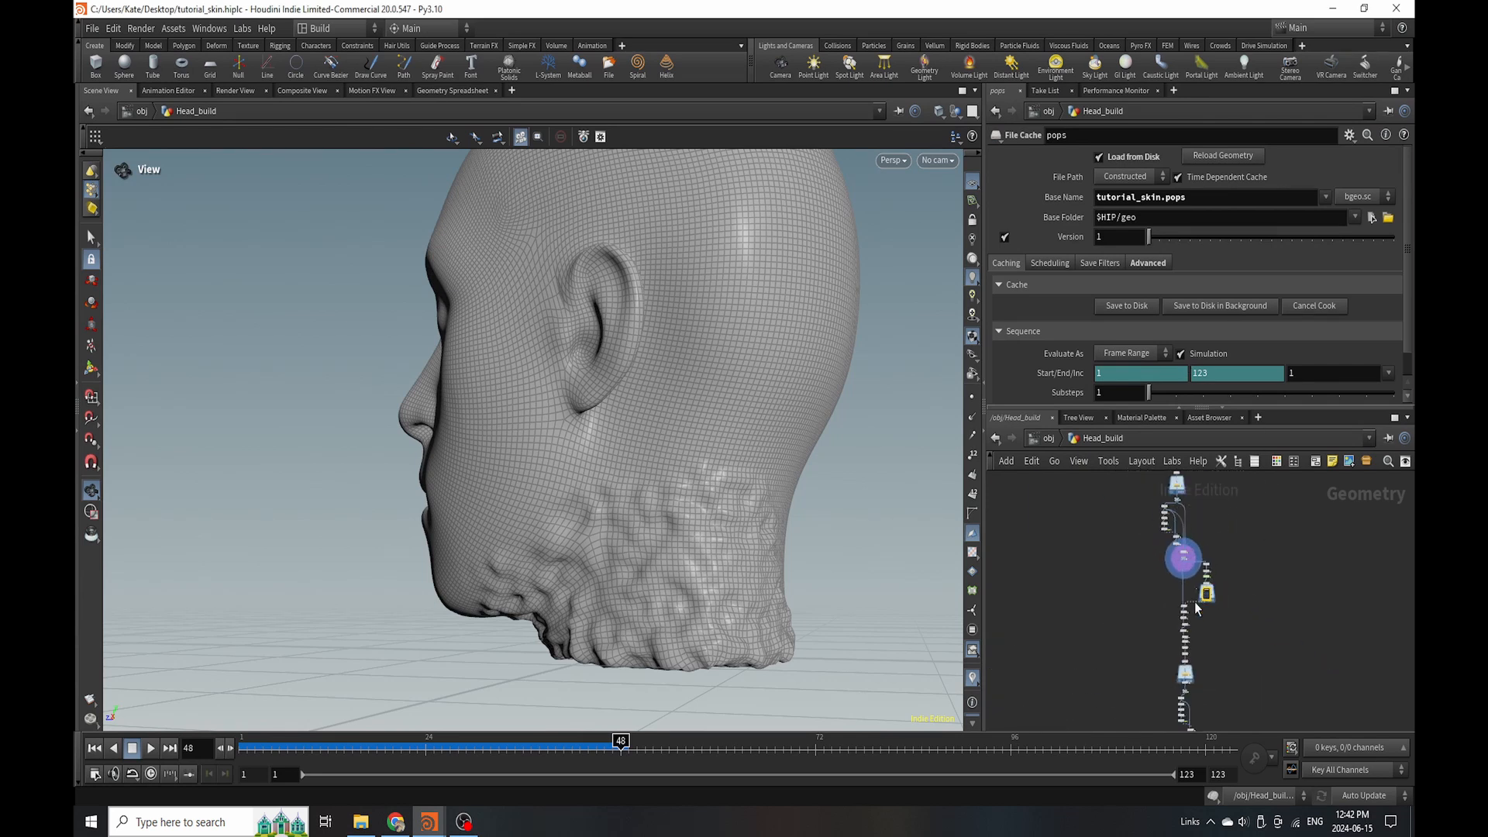
{"action": "scroll", "coordinate": [1184, 648], "scroll_direction": "up", "scroll_amount": 7}
{"action": "middle_click_drag", "start_coordinate": [1186, 655], "coordinate": [1203, 471]}
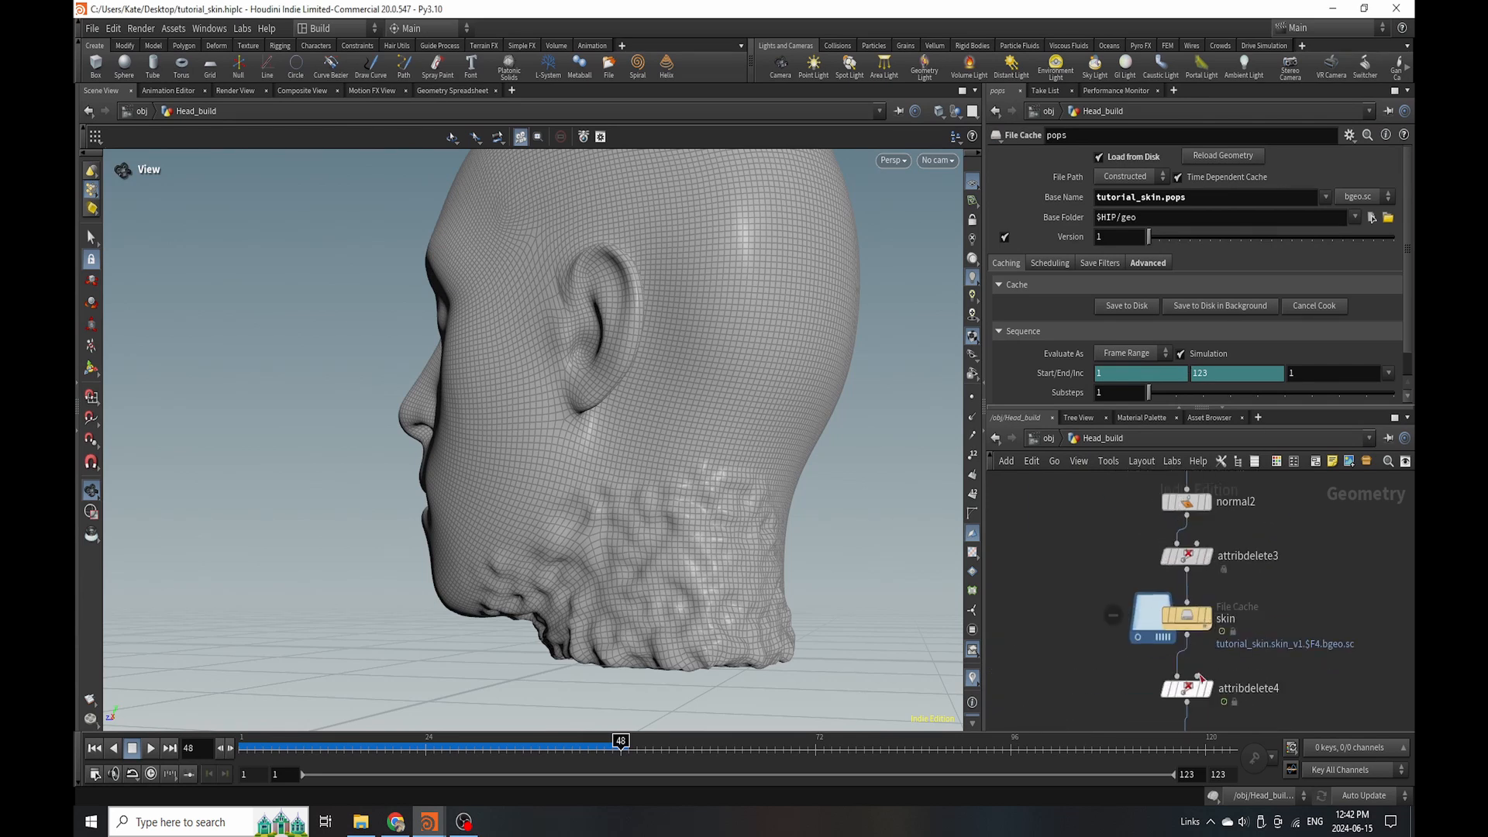
{"action": "scroll", "coordinate": [1138, 694], "scroll_direction": "down", "scroll_amount": 8}
{"action": "scroll", "coordinate": [1147, 595], "scroll_direction": "up", "scroll_amount": 7}
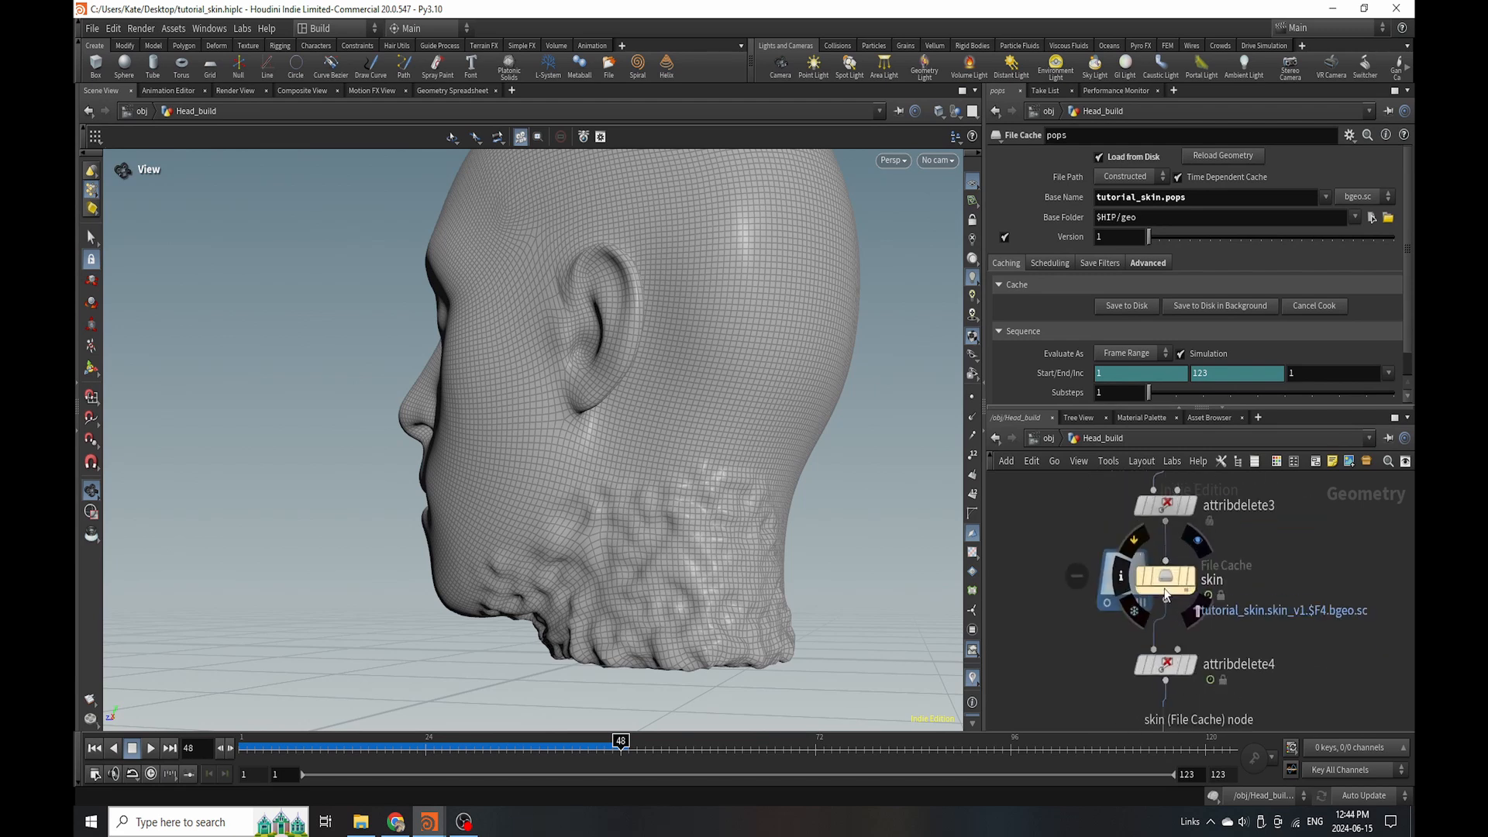
{"action": "left_click", "coordinate": [1166, 594]}
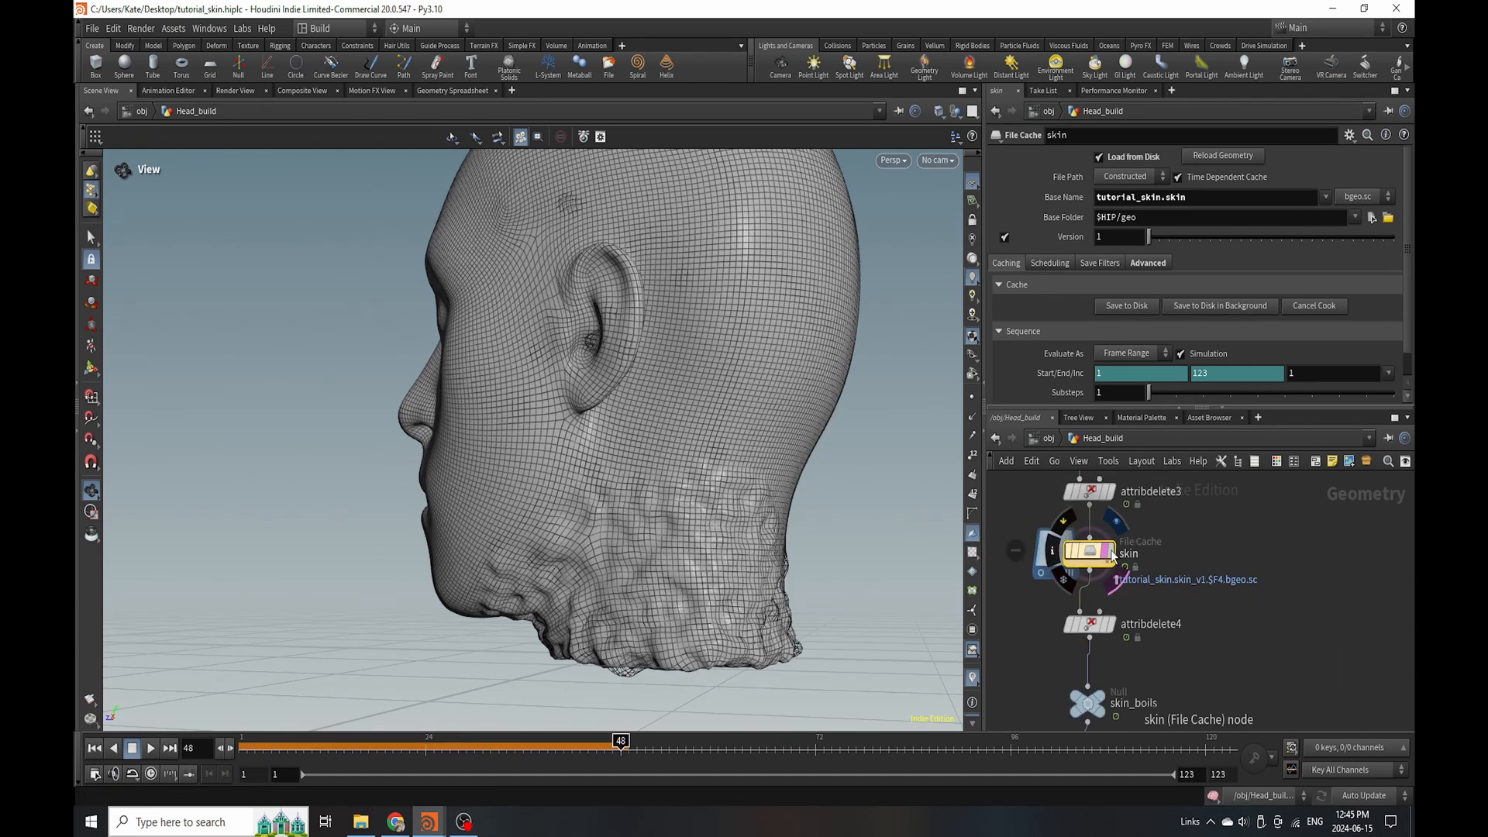
Scrub through the cached skin animation up to frame 123 and examine the boils on the head.
{"action": "left_click_drag", "start_coordinate": [315, 751], "coordinate": [1280, 685]}
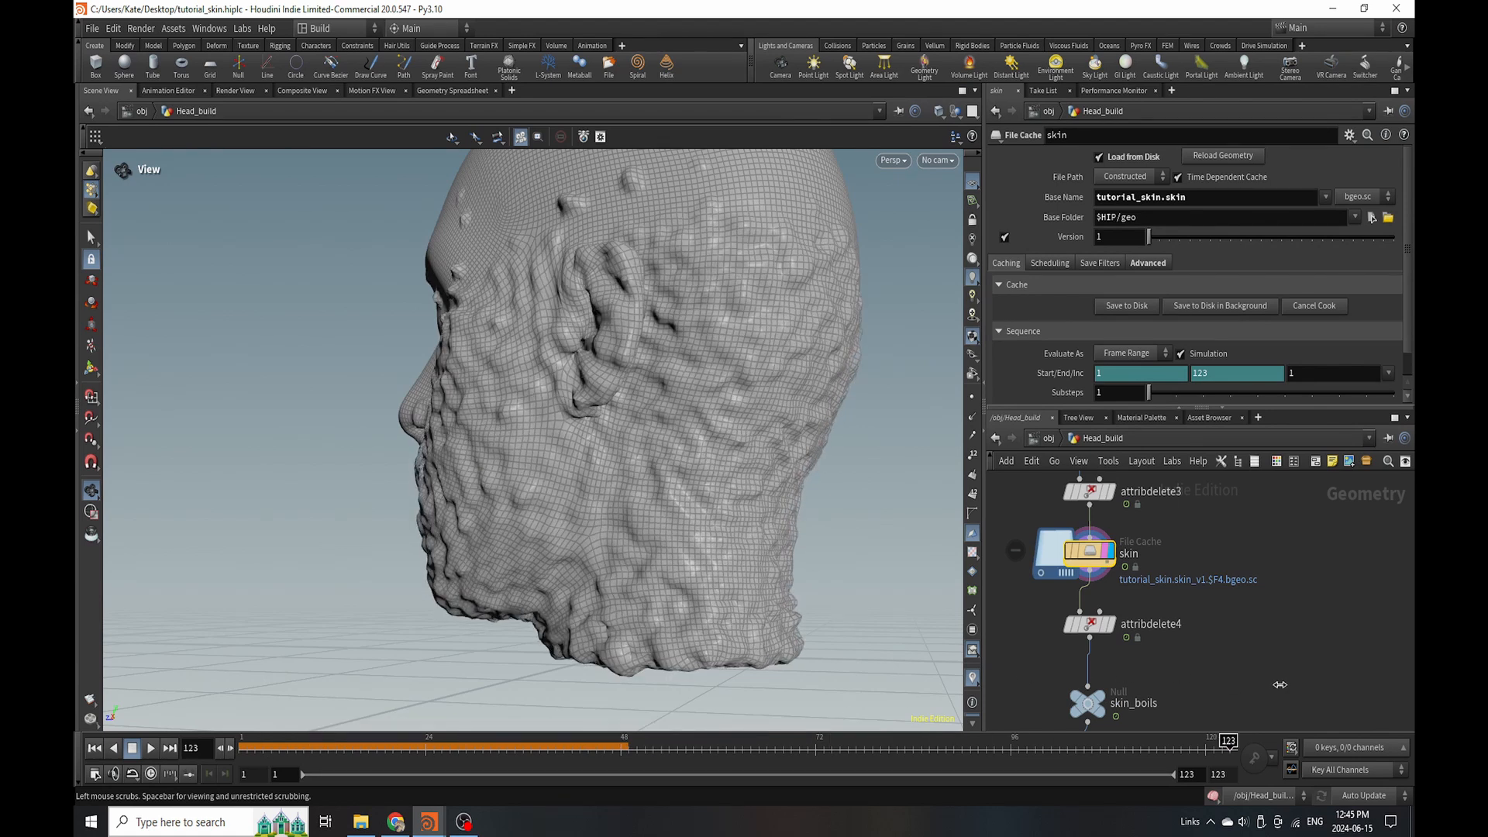
{"action": "left_click_drag", "start_coordinate": [775, 515], "coordinate": [567, 535]}
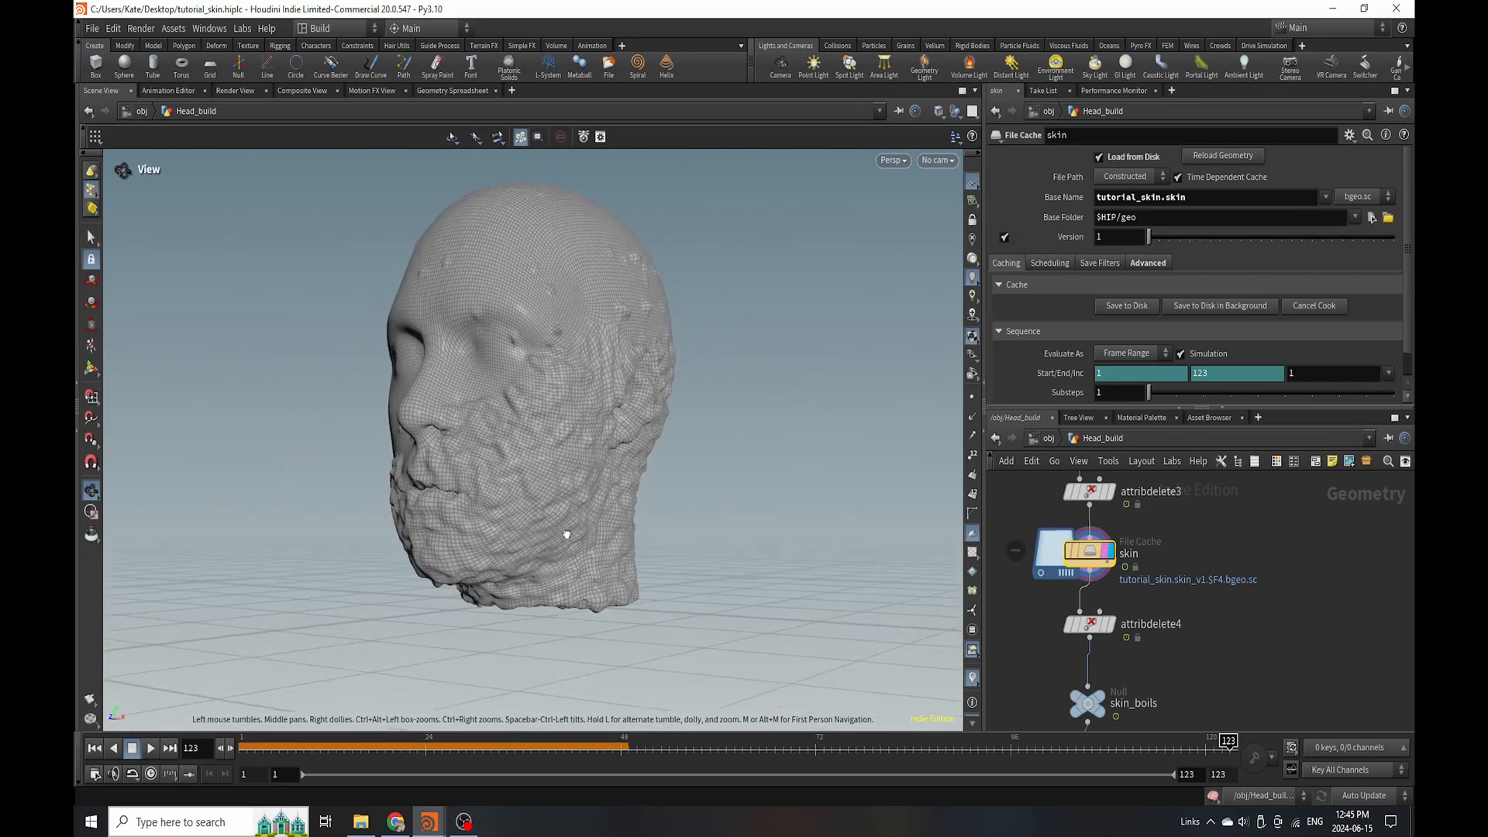
{"action": "left_click_drag", "start_coordinate": [404, 748], "coordinate": [1231, 707]}
Display attribtransfer4 at the end of the network and go to frame 45.
{"action": "middle_click_drag", "start_coordinate": [1117, 566], "coordinate": [1157, 557]}
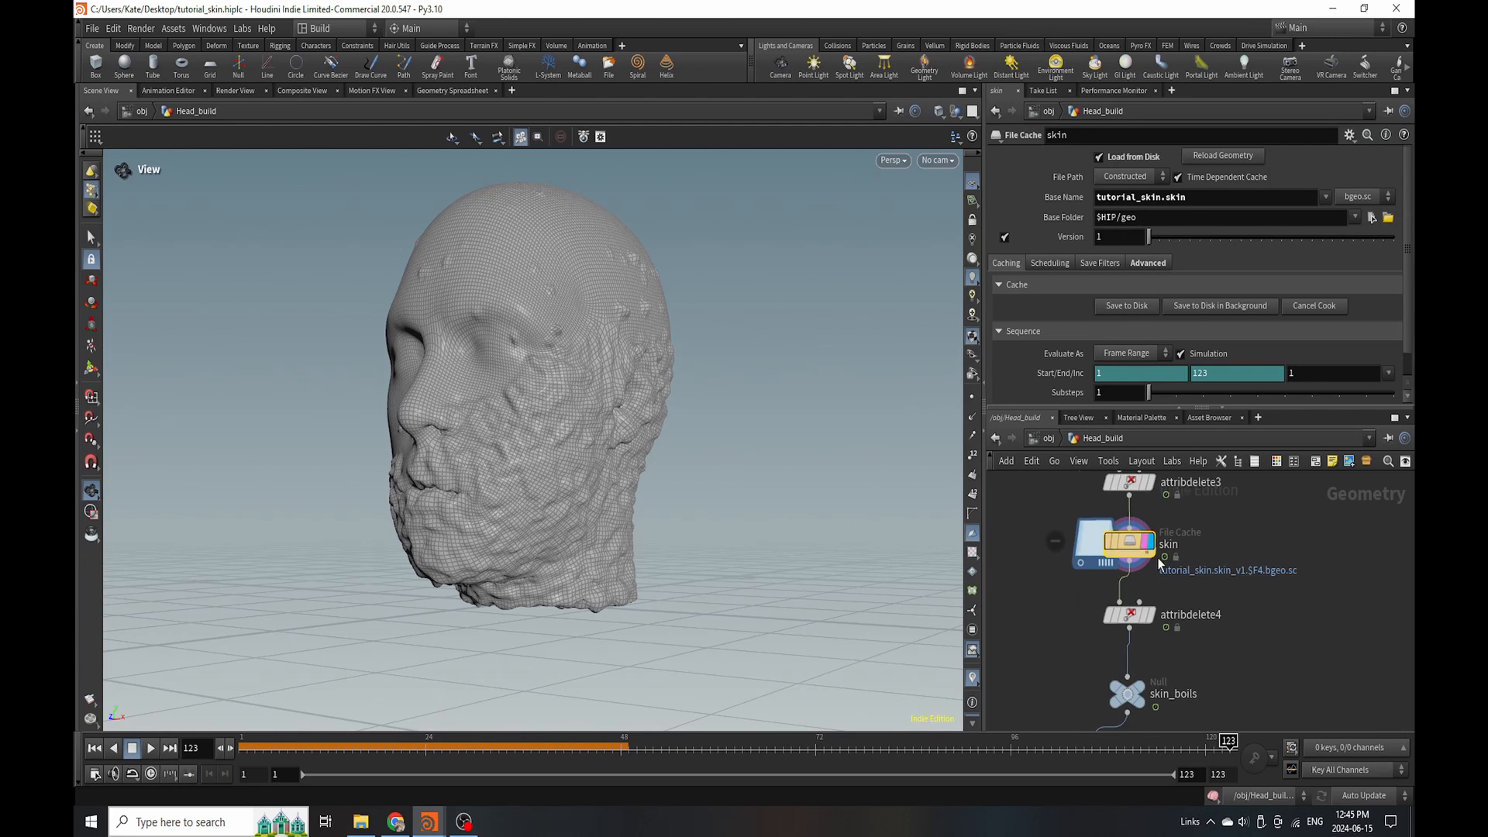
{"action": "scroll", "coordinate": [1166, 514], "scroll_direction": "down", "scroll_amount": 5}
{"action": "scroll", "coordinate": [1162, 640], "scroll_direction": "up", "scroll_amount": 4}
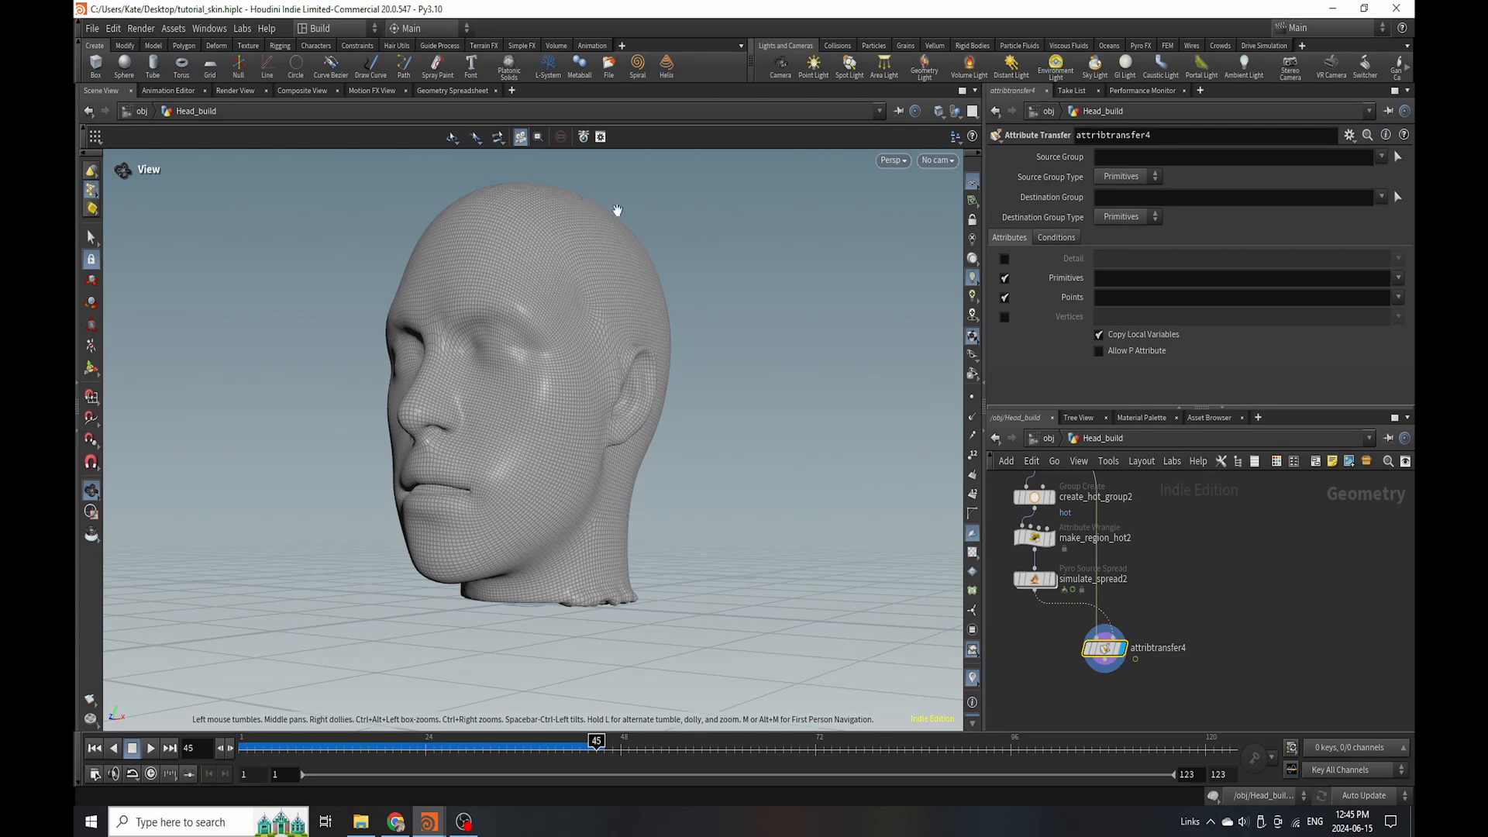
Visualize Total Burn on simulate_spread2 to check how far it spreads at the neck.
{"action": "left_click", "coordinate": [1034, 580]}
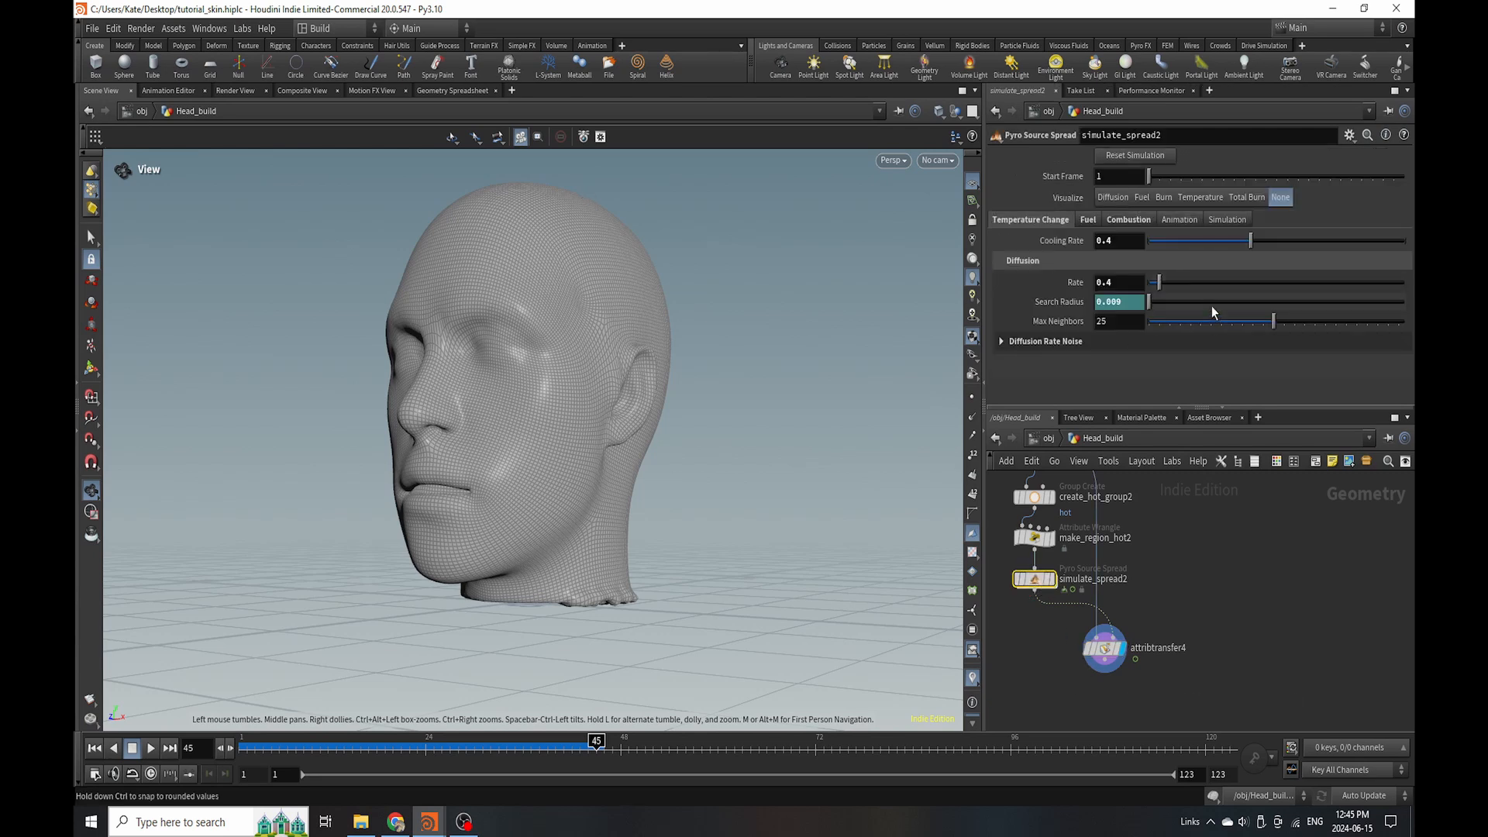
{"action": "scroll", "coordinate": [1130, 608], "scroll_direction": "down", "scroll_amount": 3}
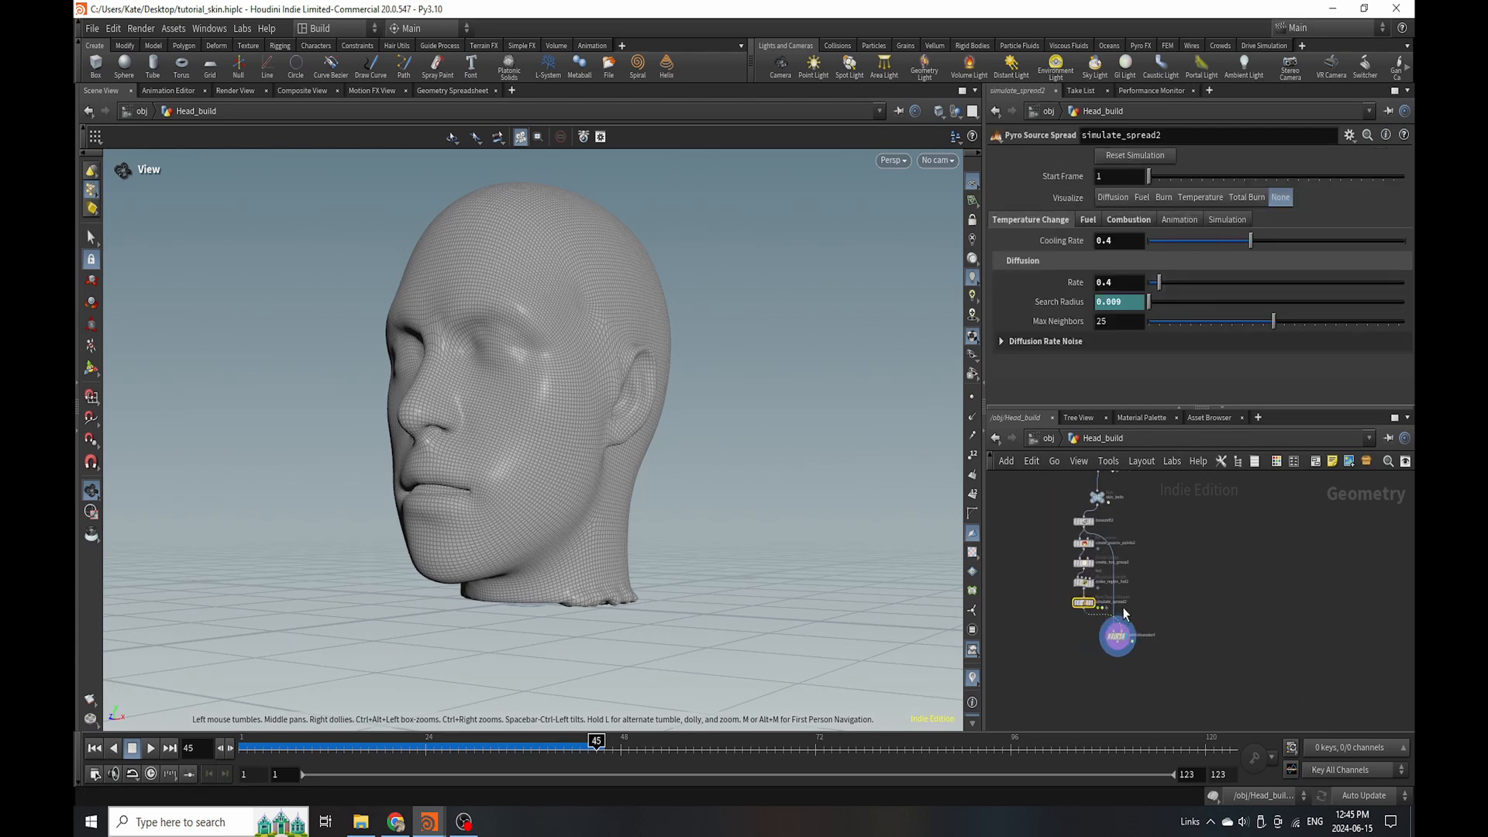
{"action": "left_click", "coordinate": [1248, 197]}
{"action": "left_click_drag", "start_coordinate": [629, 565], "coordinate": [544, 562]}
{"action": "scroll", "coordinate": [1182, 644], "scroll_direction": "down", "scroll_amount": 3}
{"action": "scroll", "coordinate": [1144, 586], "scroll_direction": "up", "scroll_amount": 4}
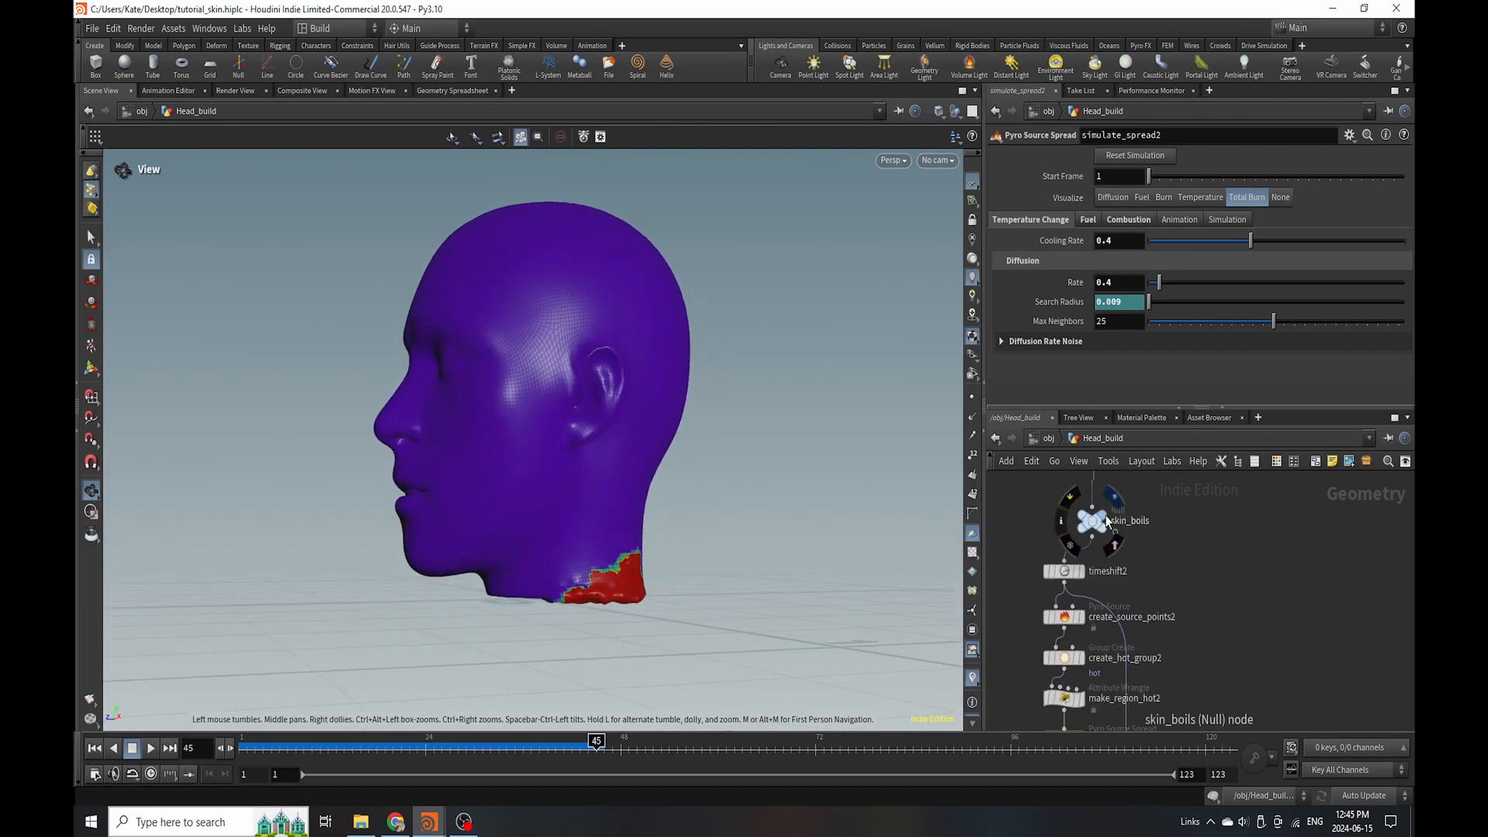
Compare the skin_boils geometry with the attribtransfer4 result by displaying each in turn, inspecting the burned area at the neck.
{"action": "left_click", "coordinate": [1113, 497]}
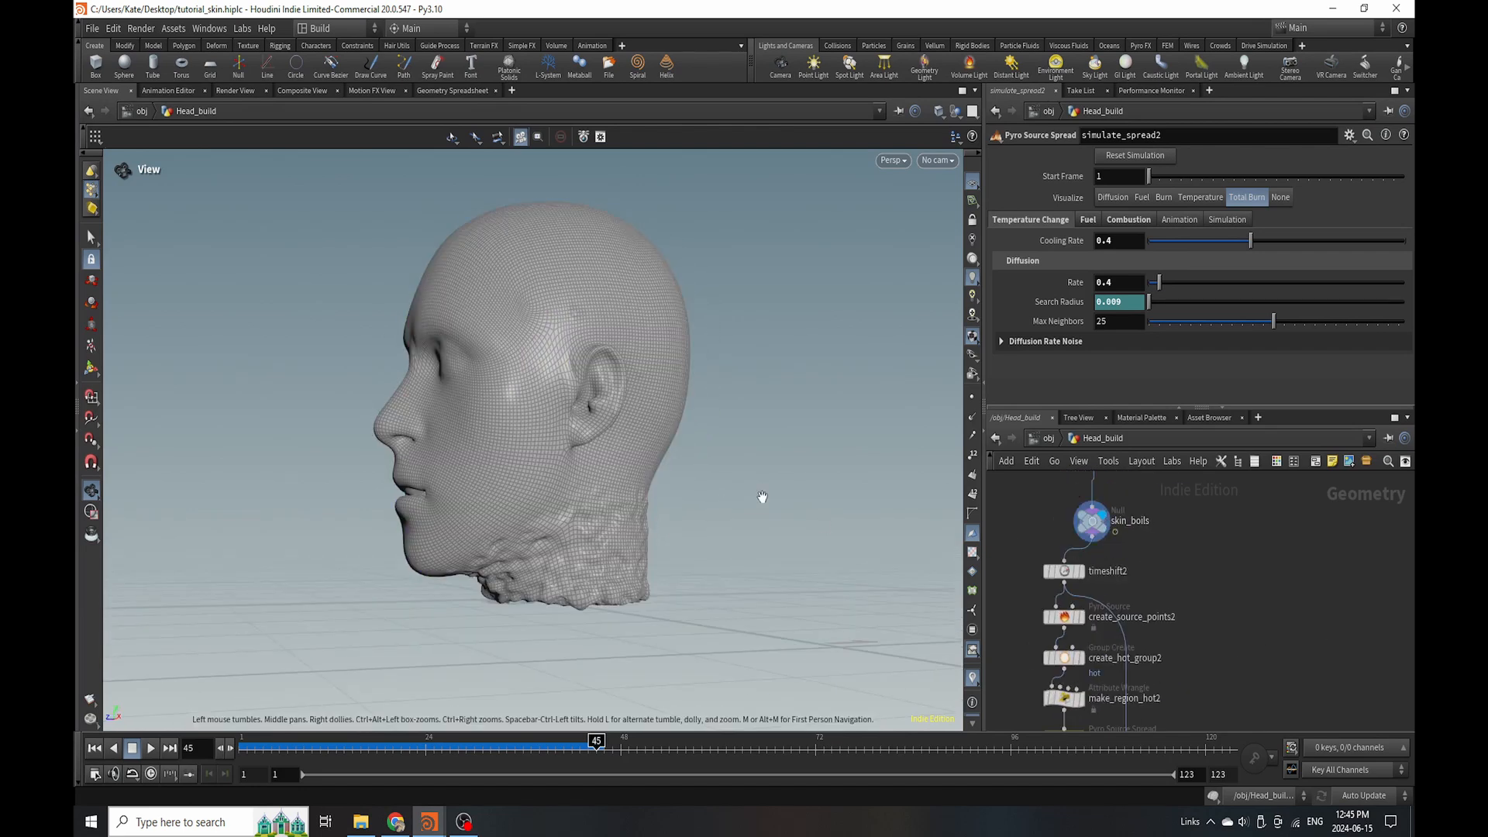
{"action": "scroll", "coordinate": [1219, 554], "scroll_direction": "down", "scroll_amount": 4}
{"action": "scroll", "coordinate": [1170, 679], "scroll_direction": "up", "scroll_amount": 4}
{"action": "left_click", "coordinate": [1221, 632]}
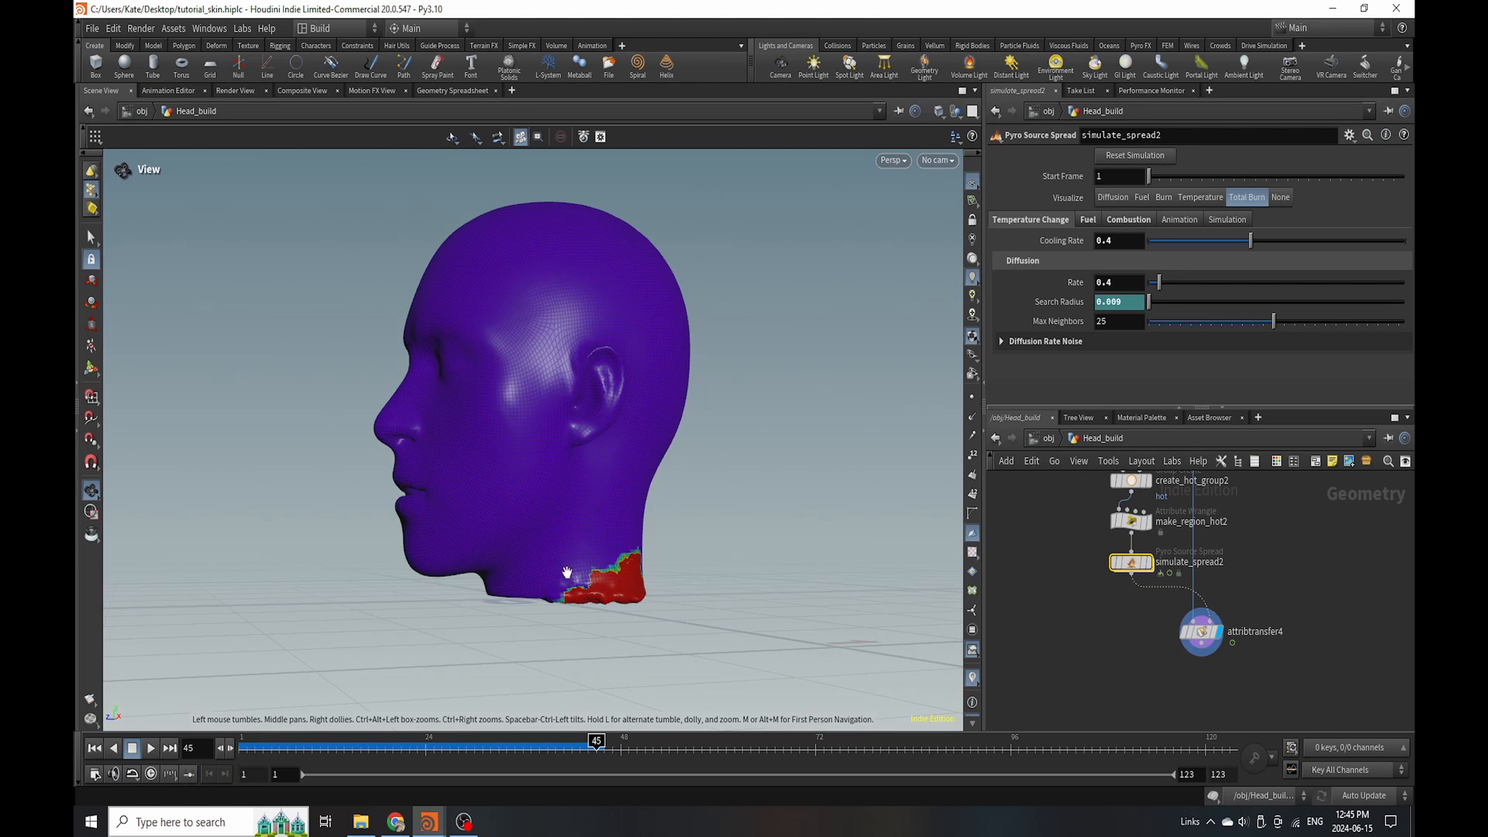
{"action": "mouse_move", "coordinate": [566, 572]}
{"action": "left_mouse_down"}
{"action": "mouse_move", "coordinate": [452, 552]}
{"action": "mouse_move", "coordinate": [674, 555]}
{"action": "mouse_move", "coordinate": [589, 562]}
{"action": "left_mouse_up"}
{"action": "scroll", "coordinate": [1309, 605], "scroll_direction": "down", "scroll_amount": 3}
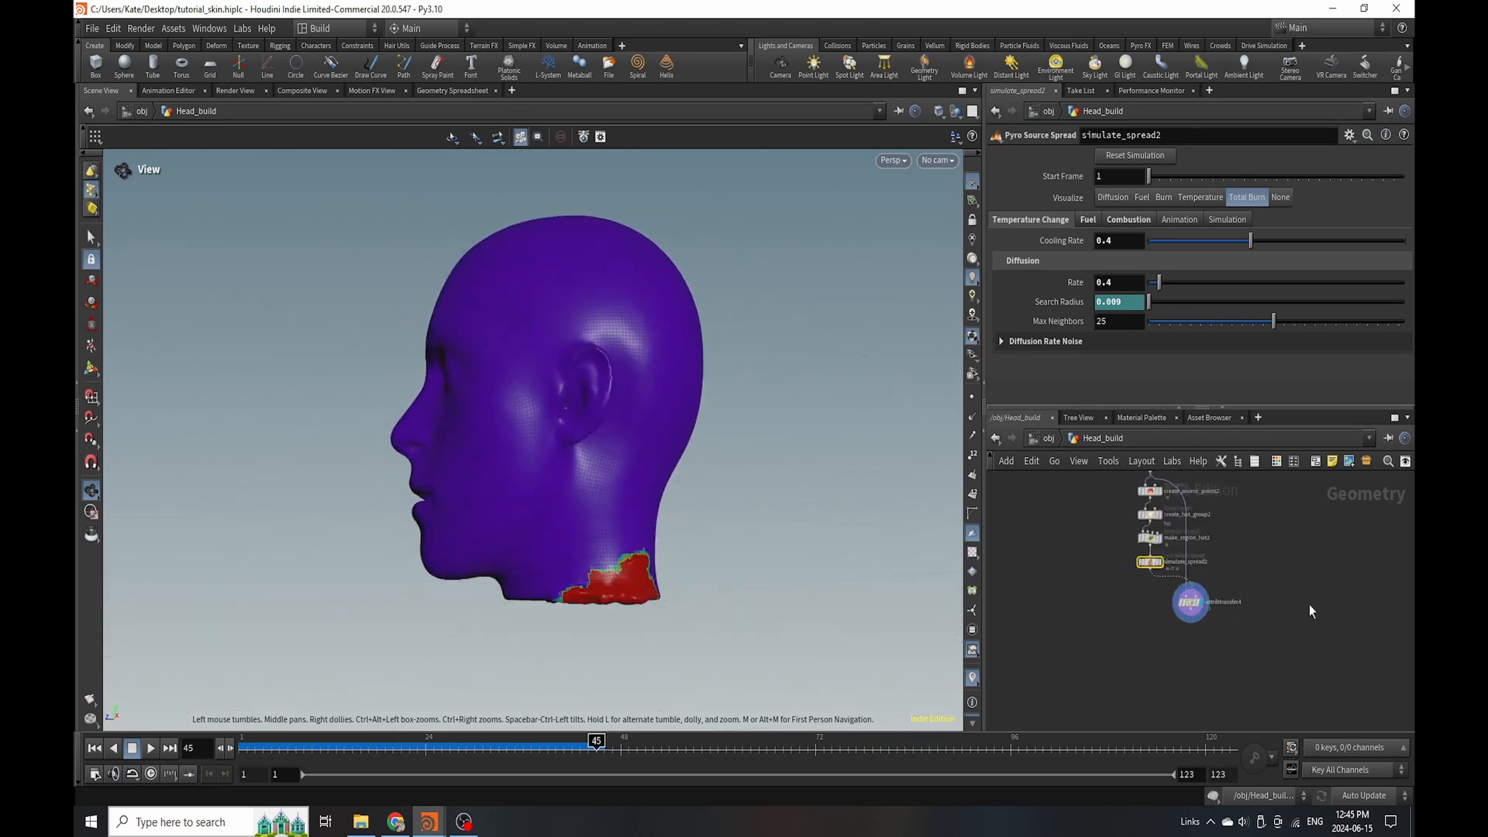
Add a Point Deform node below attribtransfer4.
{"action": "scroll", "coordinate": [1310, 605], "scroll_direction": "up", "scroll_amount": 4}
{"action": "key", "text": "Tab"}
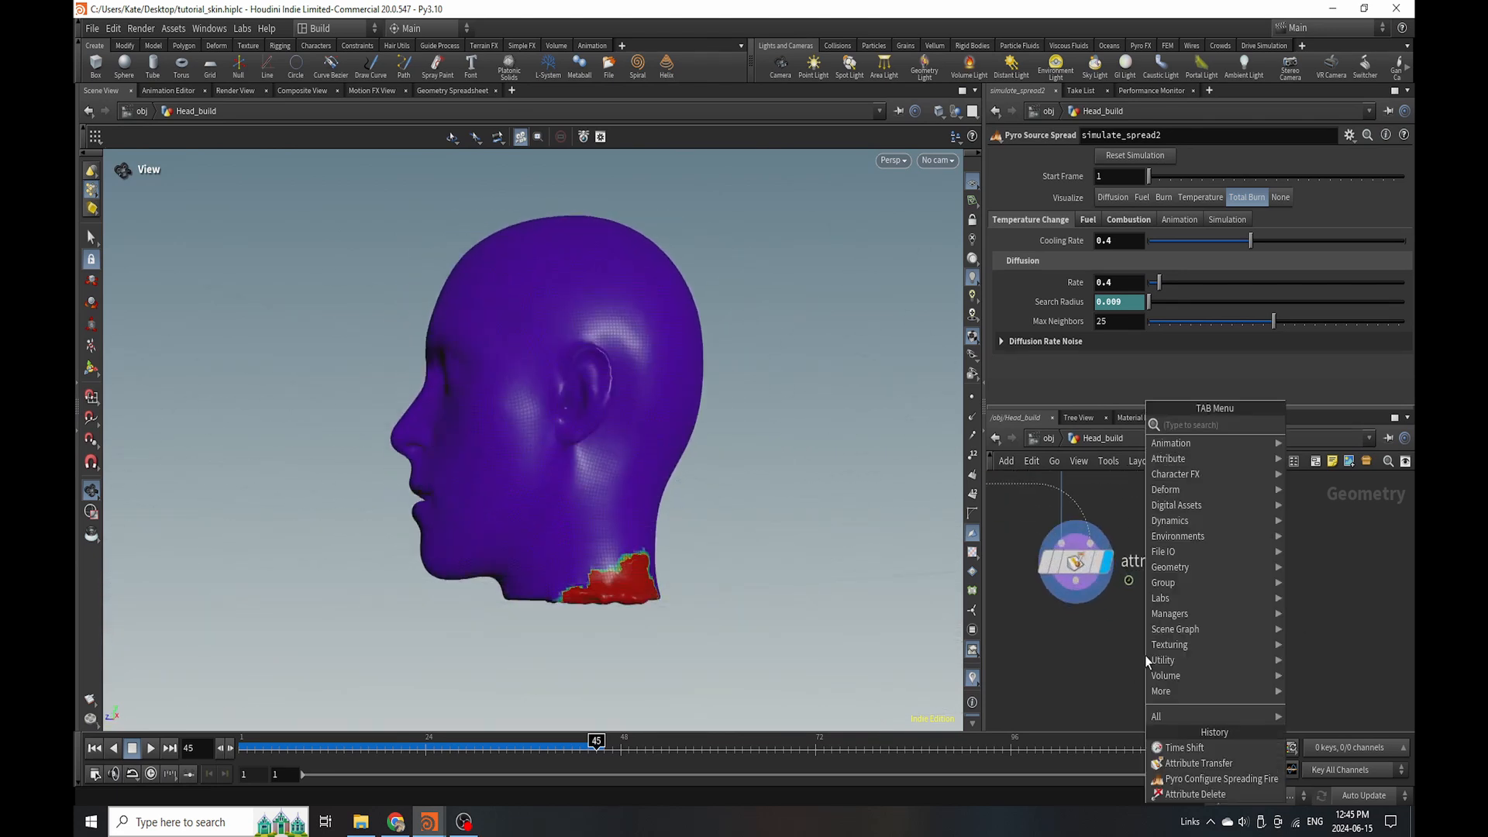
{"action": "type", "text": "point"}
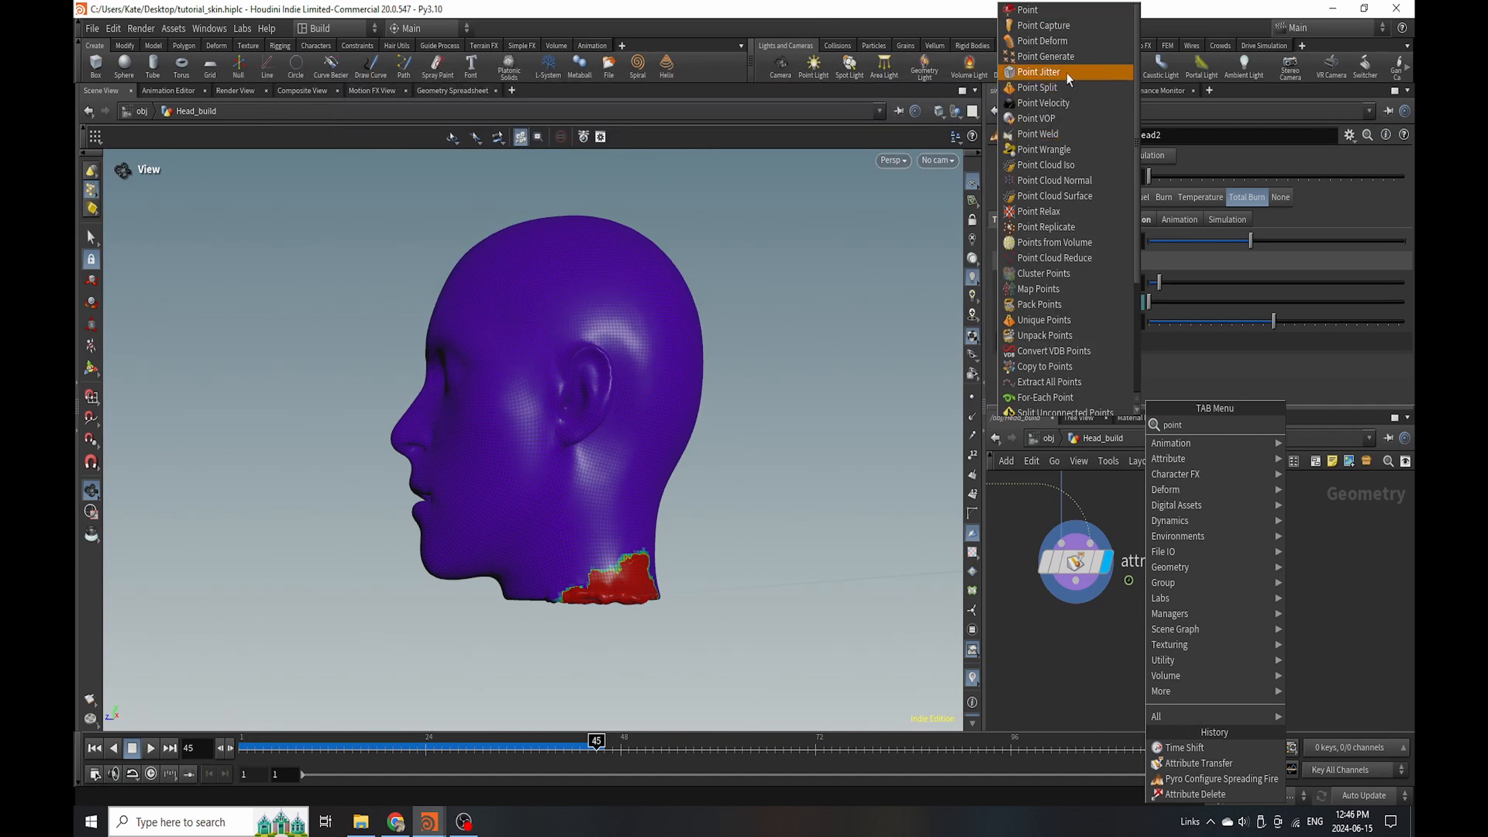
{"action": "left_click", "coordinate": [1086, 42]}
{"action": "left_click", "coordinate": [1142, 650]}
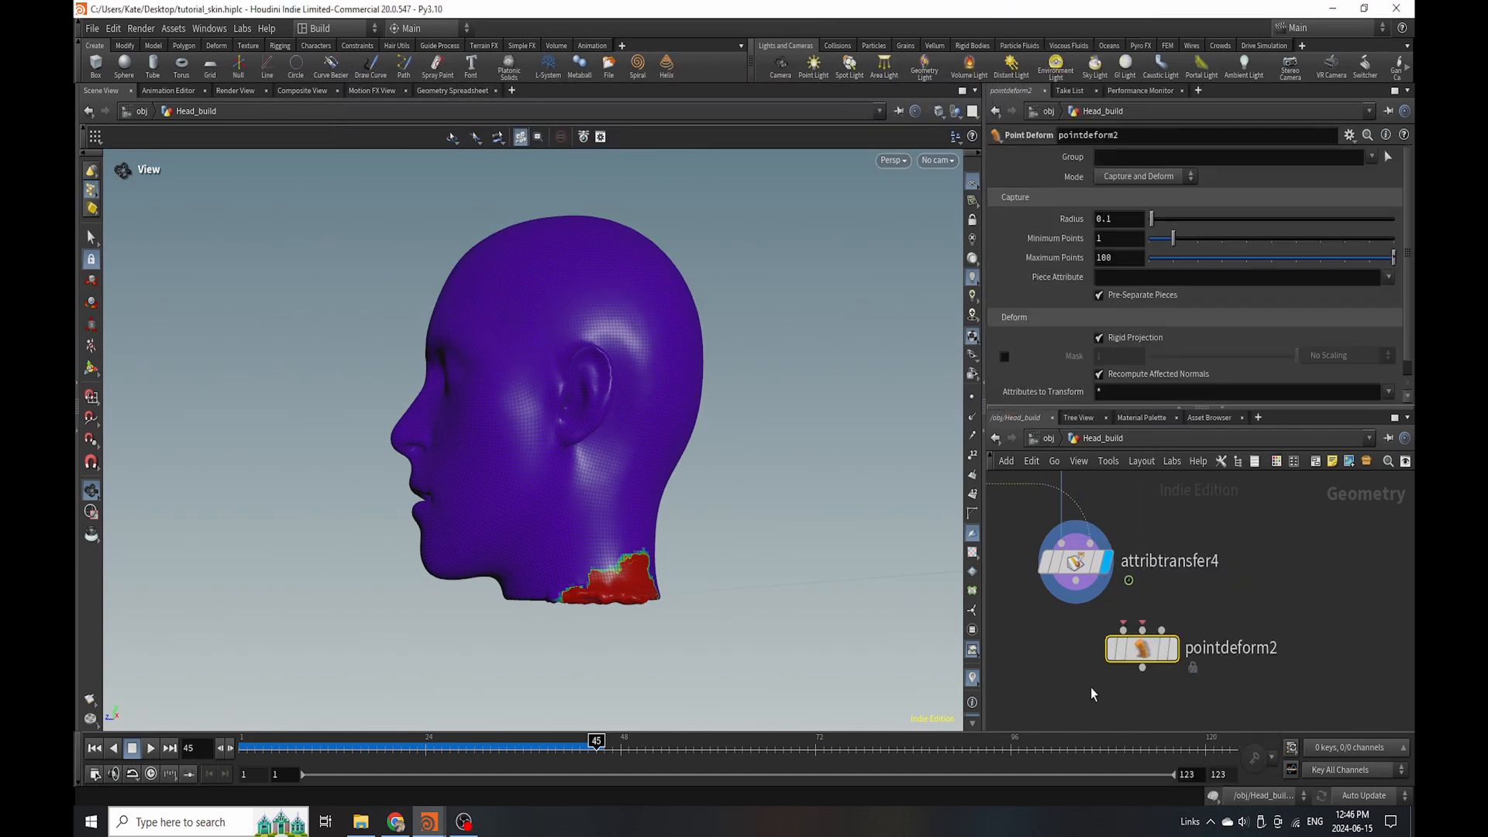
Wire attribtransfer4, timeshift2 and skin_boils into the three inputs of pointdeform2 as mesh, rest and deformed geometry.
{"action": "scroll", "coordinate": [1084, 693], "scroll_direction": "down", "scroll_amount": 5}
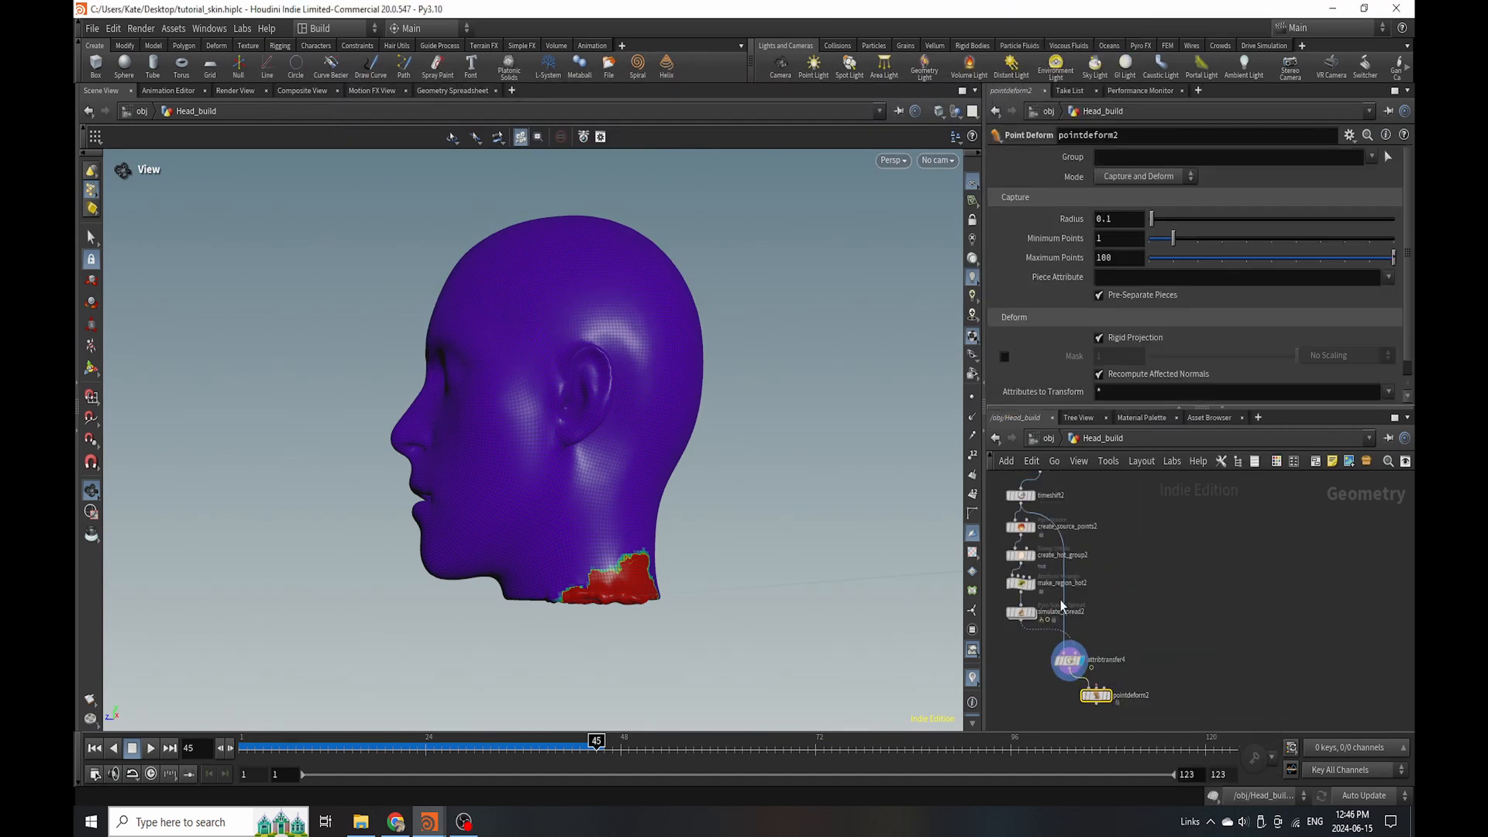
{"action": "left_click_drag", "start_coordinate": [1021, 506], "coordinate": [1097, 686]}
{"action": "scroll", "coordinate": [1077, 686], "scroll_direction": "down", "scroll_amount": 2}
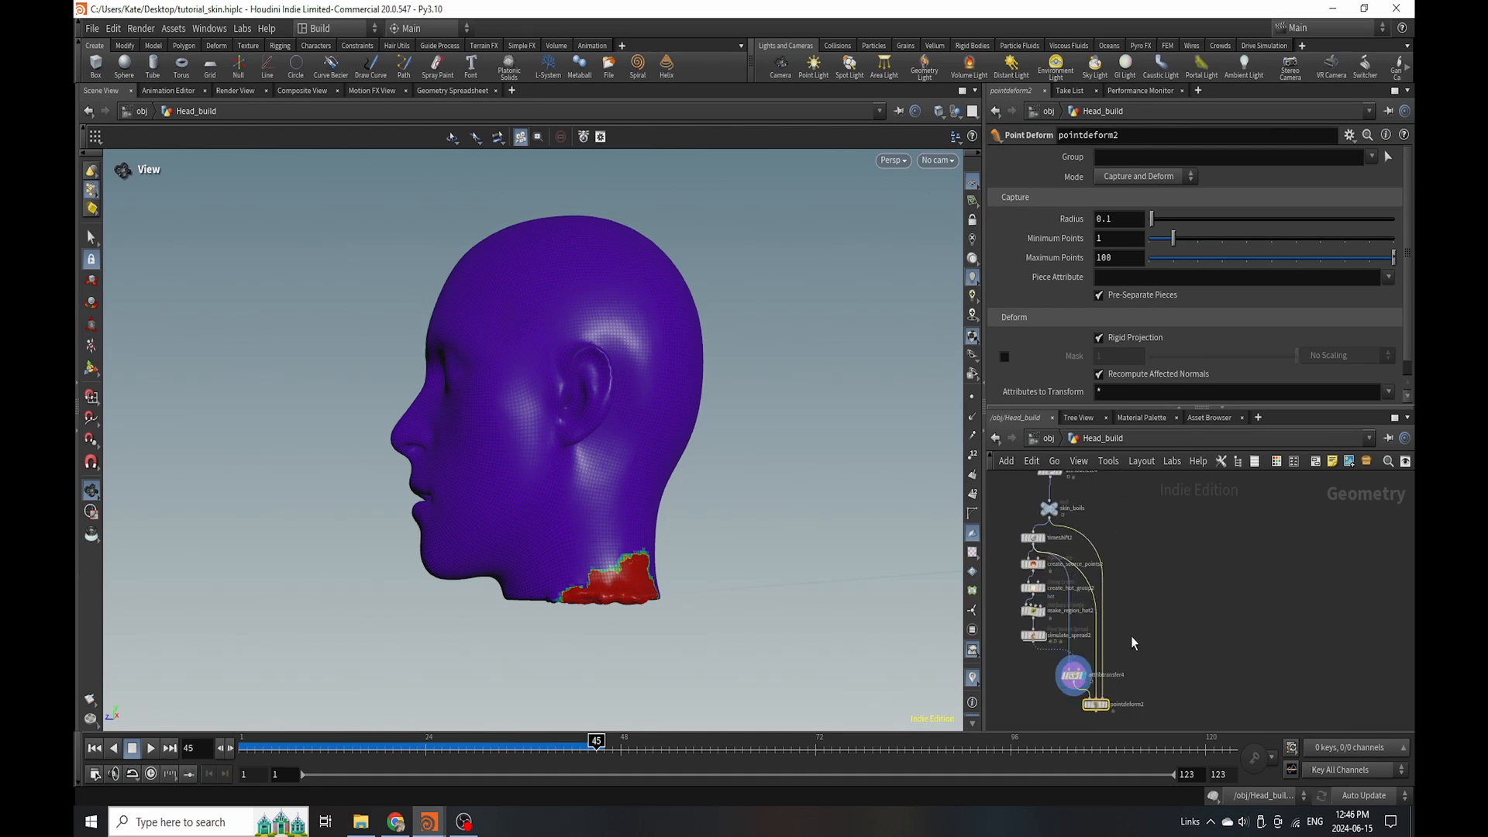
Display pointdeform2 and reduce its Maximum Points to 5.
{"action": "scroll", "coordinate": [1116, 710], "scroll_direction": "up", "scroll_amount": 5}
{"action": "left_click", "coordinate": [1092, 689]}
{"action": "left_click_drag", "start_coordinate": [1394, 257], "coordinate": [1290, 264]}
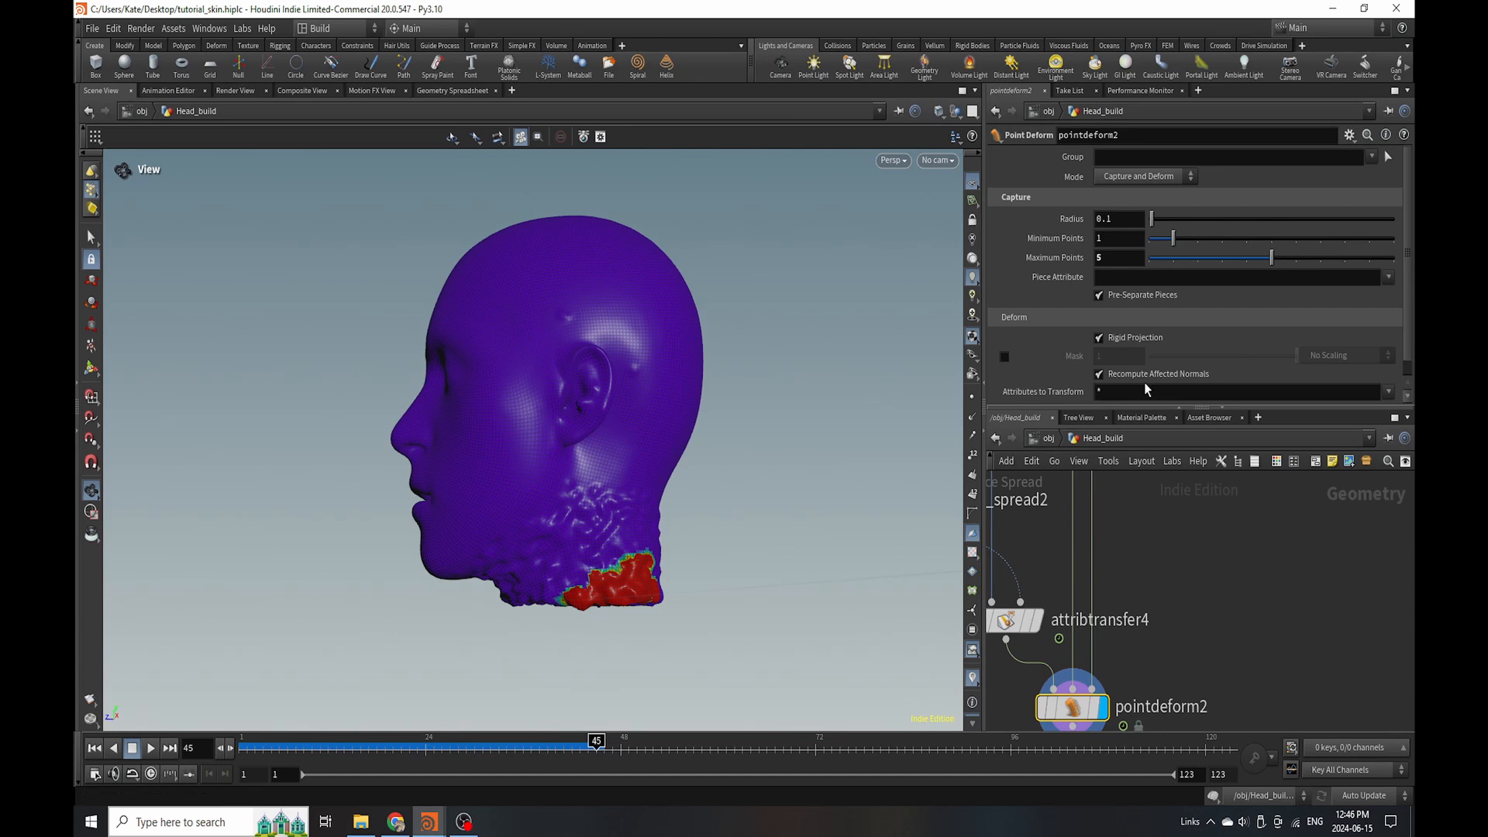
{"action": "scroll", "coordinate": [1116, 620], "scroll_direction": "down", "scroll_amount": 4}
{"action": "scroll", "coordinate": [1124, 634], "scroll_direction": "up", "scroll_amount": 4}
{"action": "key", "text": "Tab"}
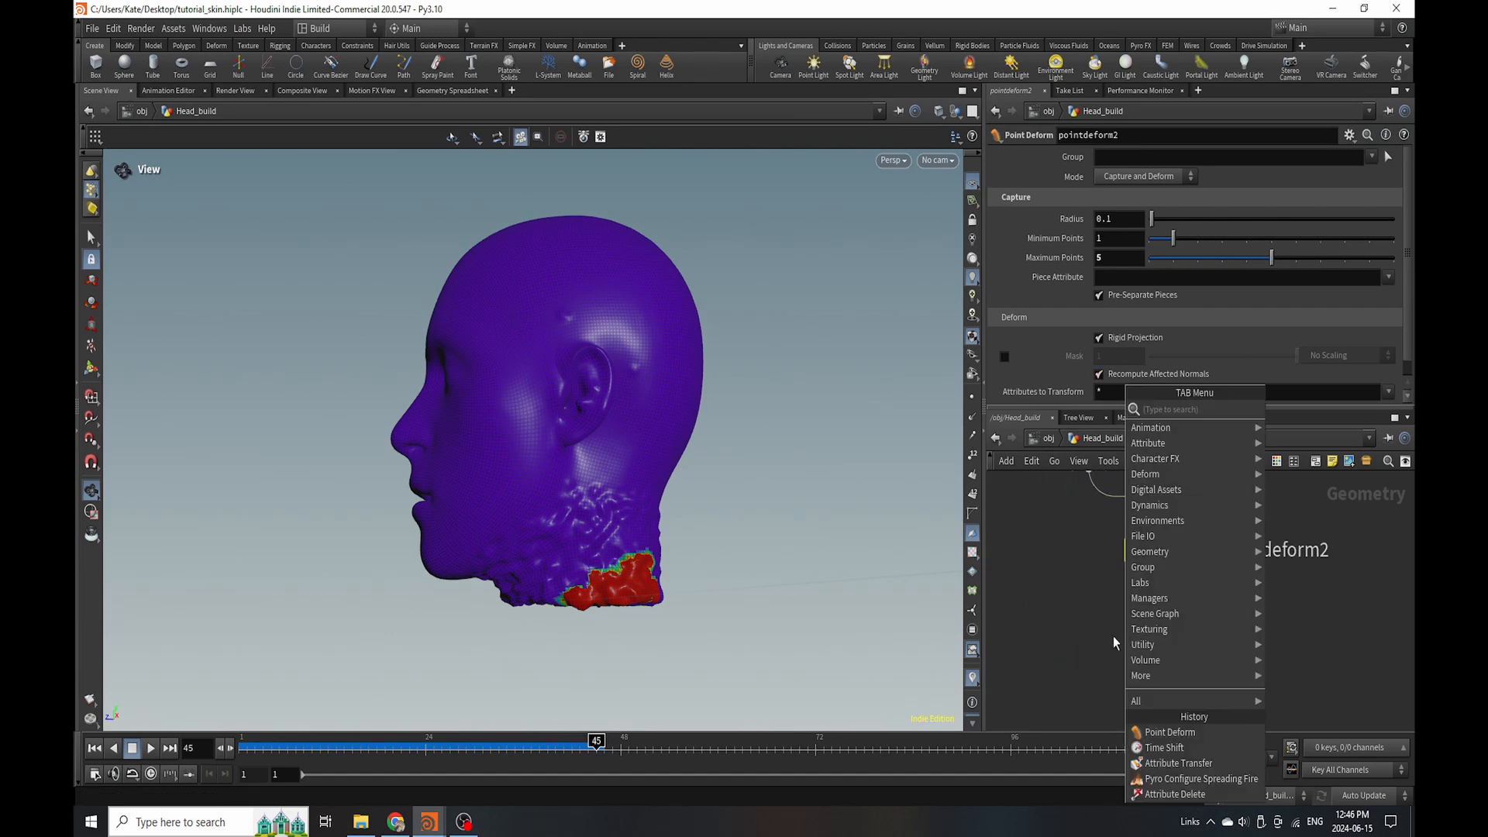
{"action": "key", "text": "Escape"}
Turn off the attribute visualization on simulate_spread2.
{"action": "scroll", "coordinate": [1082, 640], "scroll_direction": "down", "scroll_amount": 4}
{"action": "left_click", "coordinate": [1036, 542]}
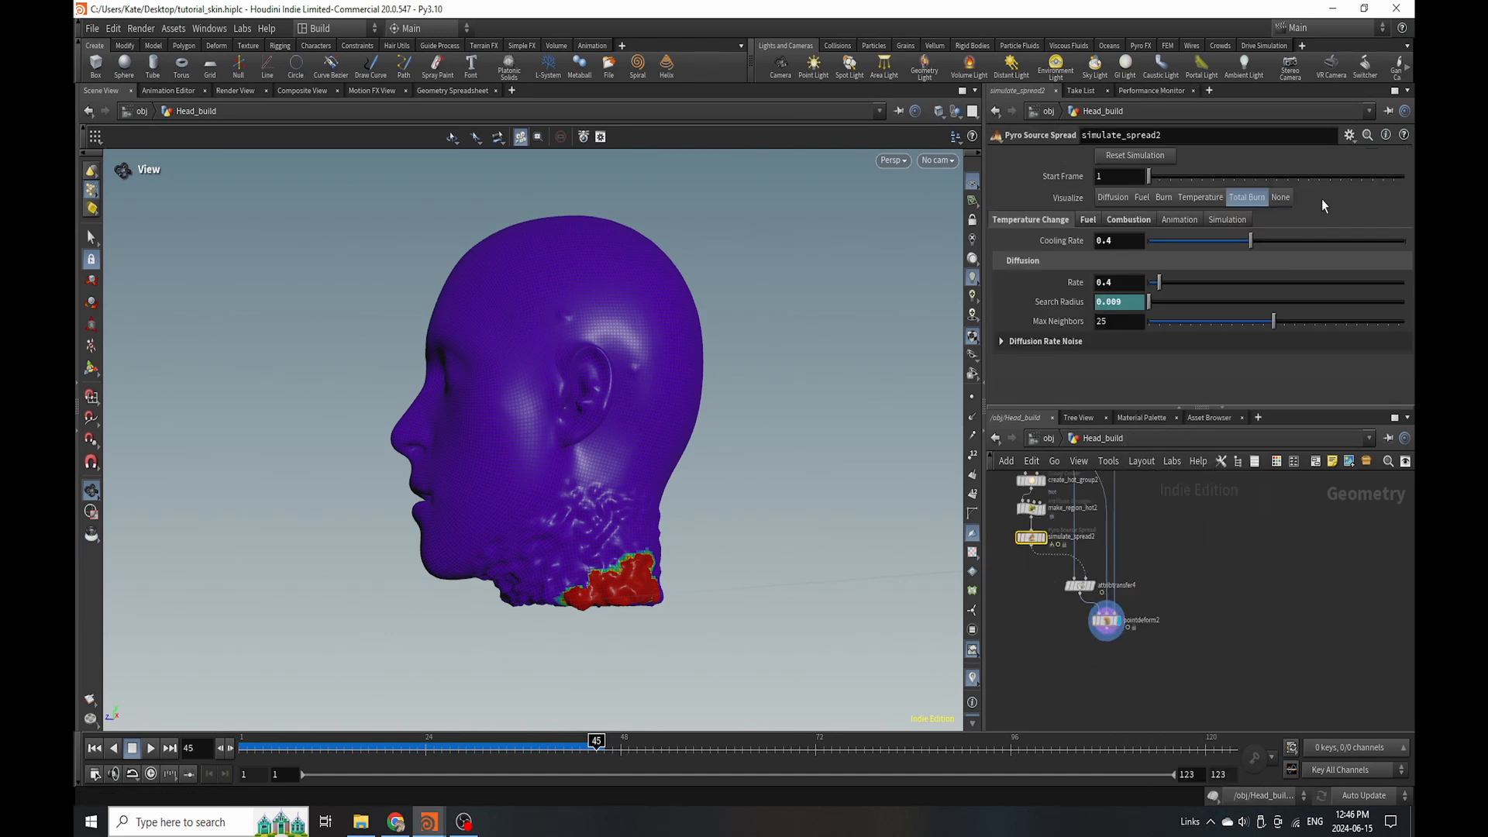
{"action": "left_click", "coordinate": [1281, 197]}
{"action": "scroll", "coordinate": [1132, 606], "scroll_direction": "up", "scroll_amount": 3}
{"action": "key", "text": "Tab"}
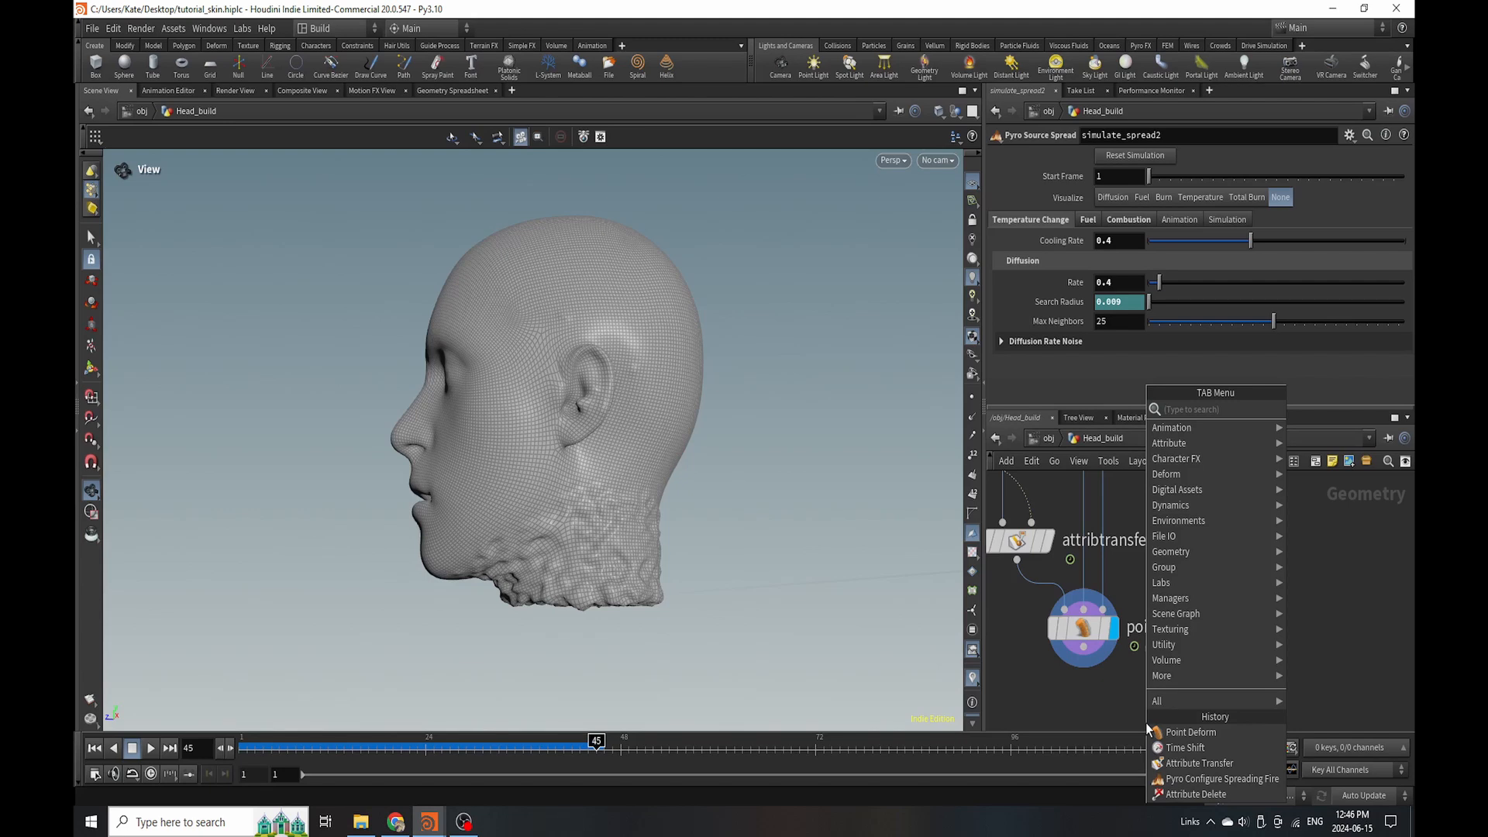
{"action": "type", "text": "blast"}
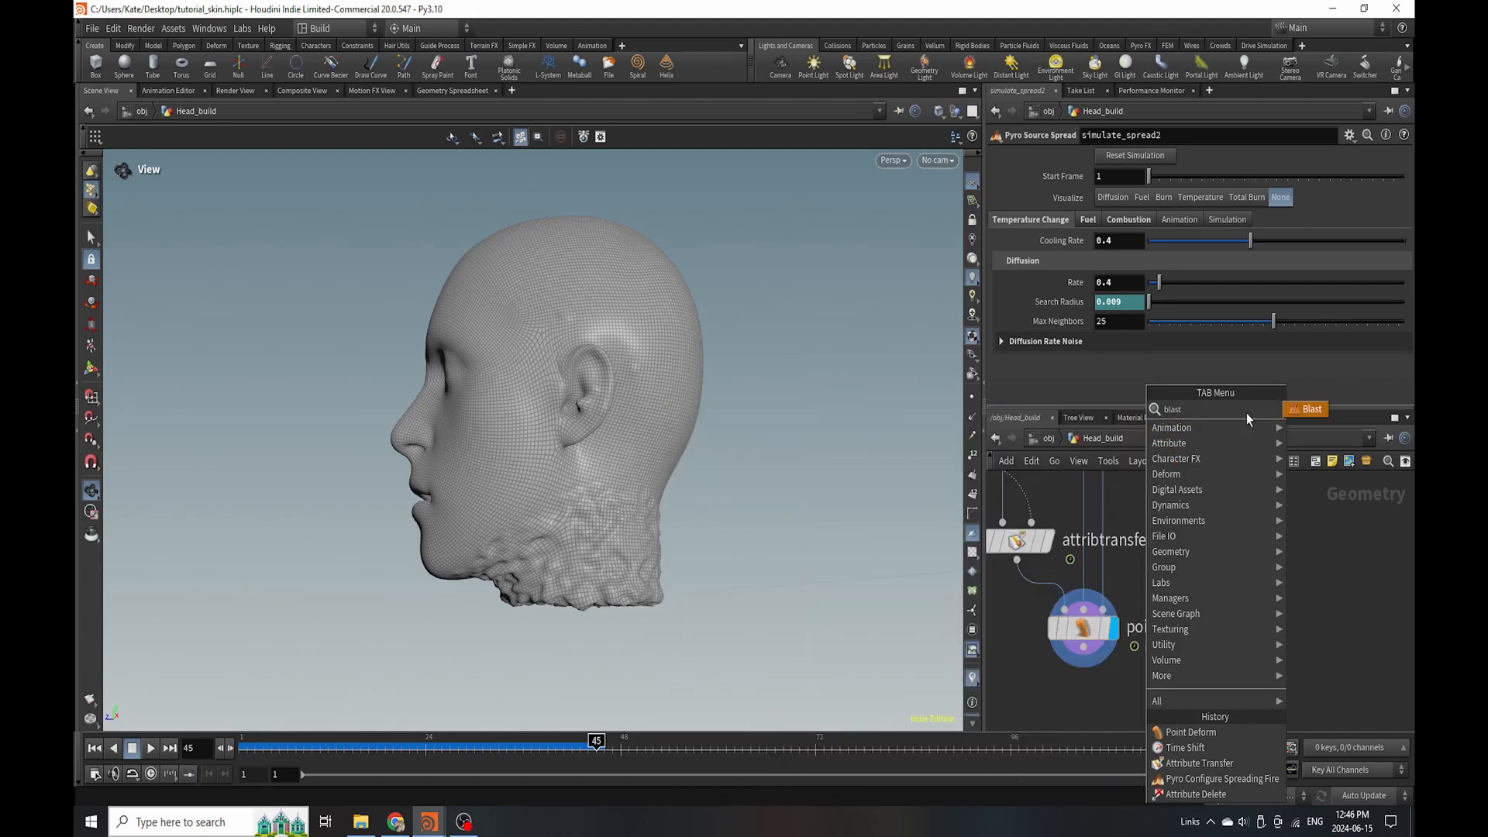
{"action": "left_click", "coordinate": [1307, 409]}
{"action": "left_click", "coordinate": [1093, 707]}
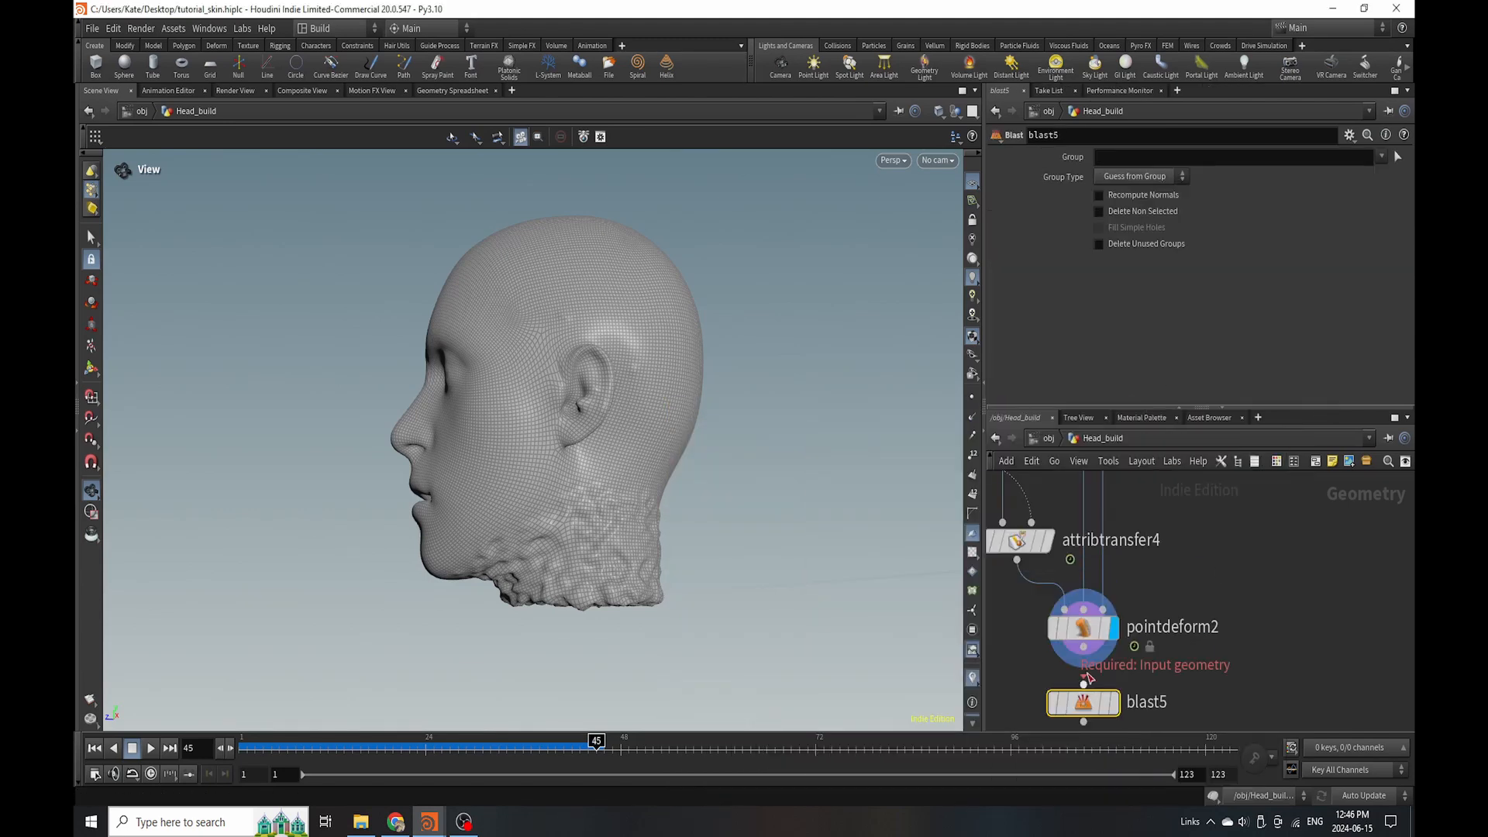
{"action": "left_click", "coordinate": [1114, 702]}
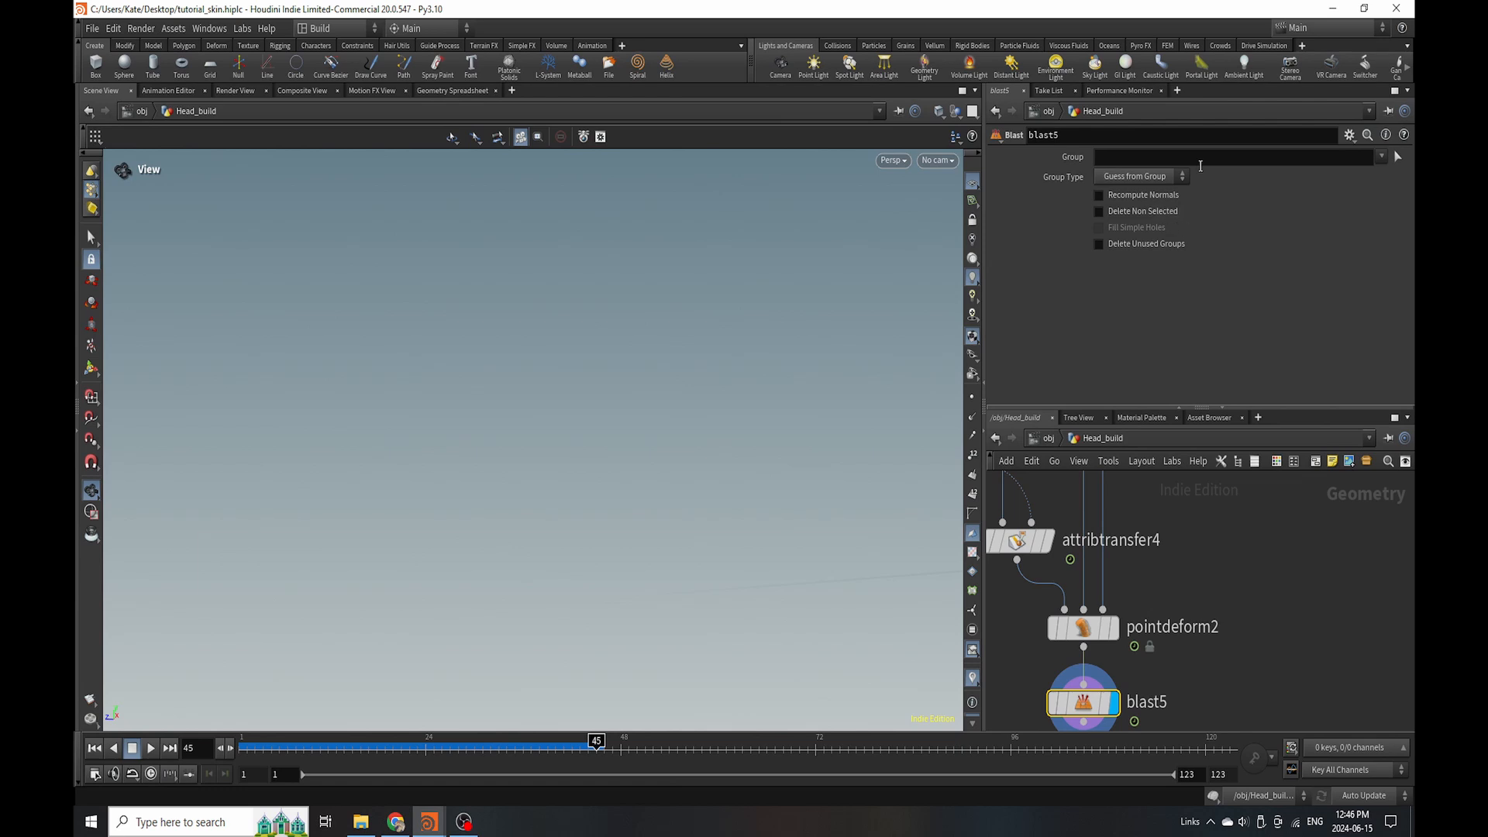
{"action": "left_click", "coordinate": [1260, 156]}
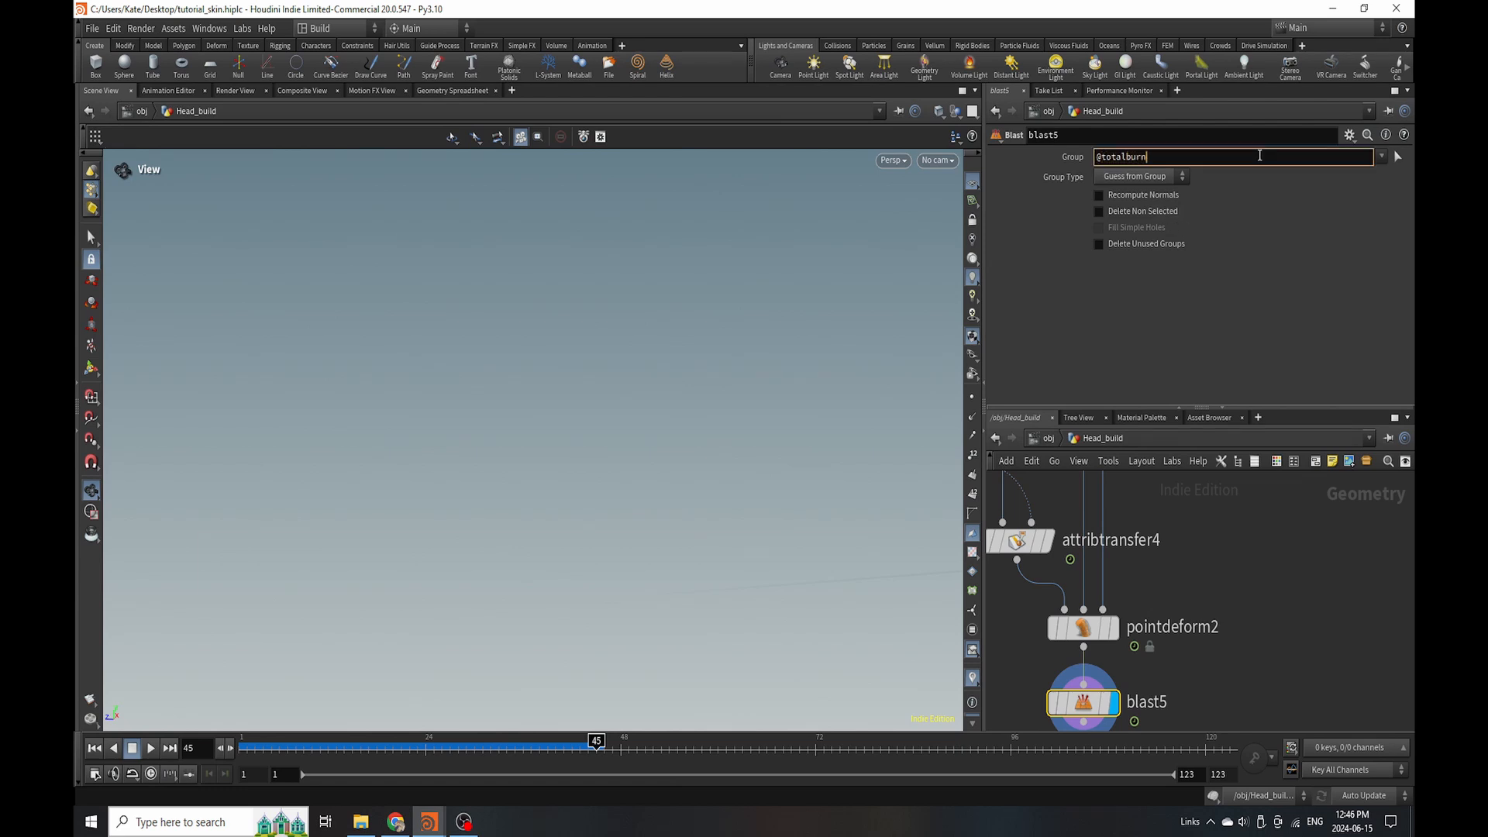
{"action": "type", "text": "@totalburn<0.4"}
{"action": "key", "text": "Return"}
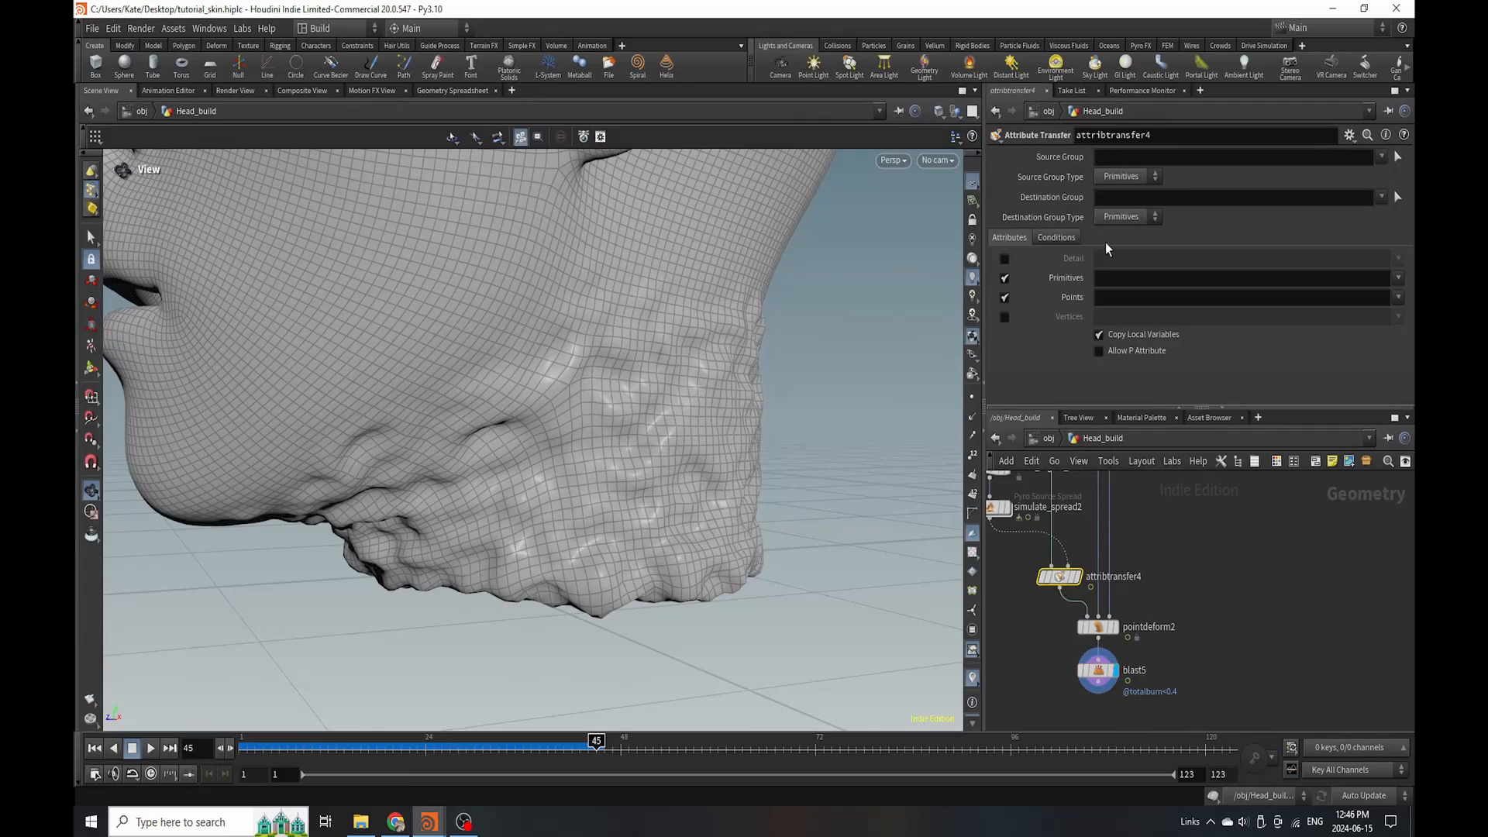
Restrict the point attributes transferred by attribtransfer4 to totalburn.
{"action": "left_click", "coordinate": [1399, 297]}
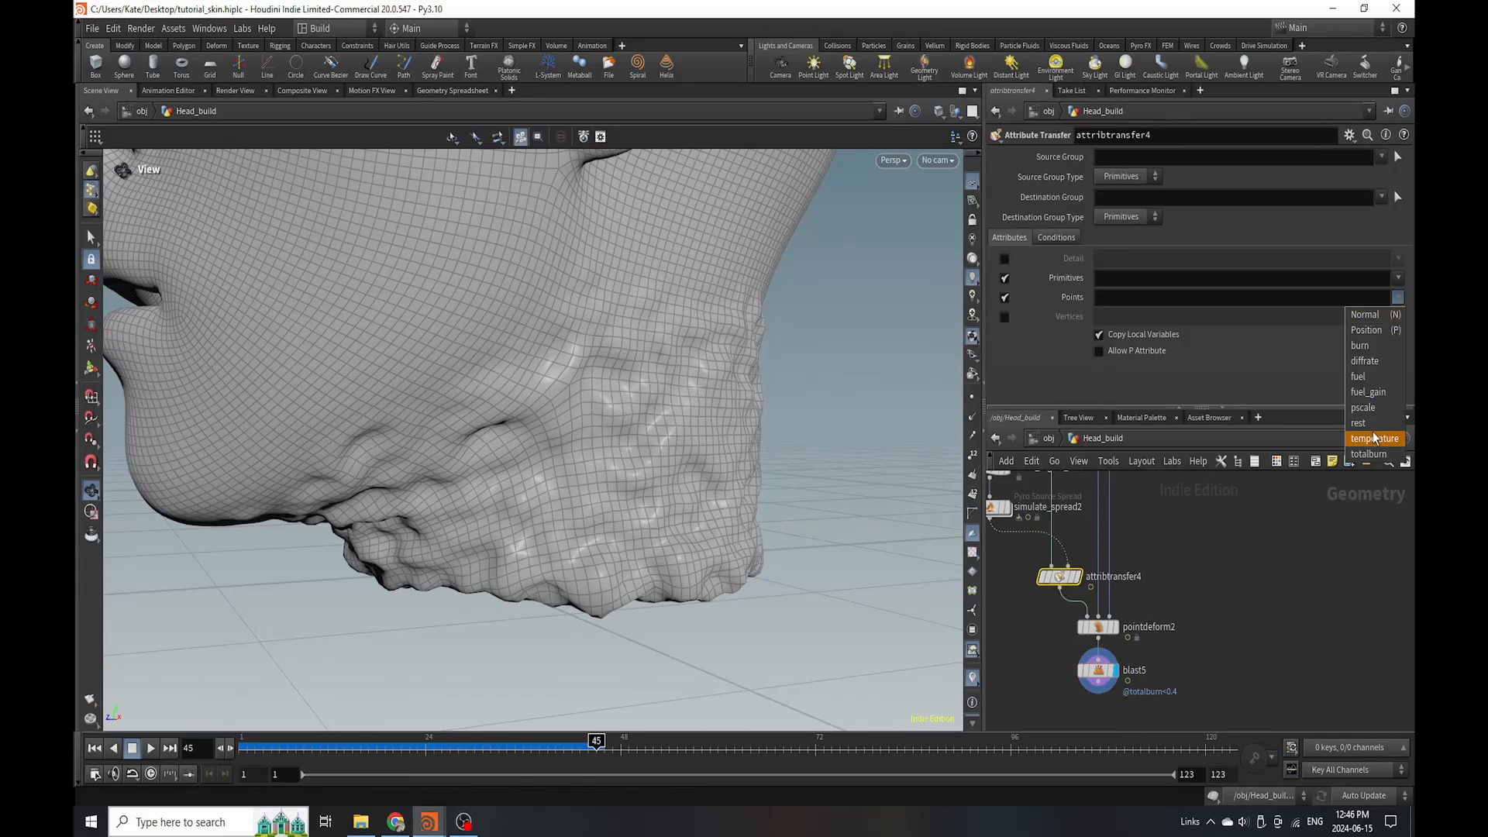
{"action": "left_click", "coordinate": [1373, 457]}
{"action": "left_click", "coordinate": [1217, 565]}
{"action": "mouse_move", "coordinate": [740, 552]}
{"action": "left_mouse_down"}
{"action": "mouse_move", "coordinate": [721, 468]}
{"action": "mouse_move", "coordinate": [744, 544]}
{"action": "left_mouse_up"}
{"action": "mouse_move", "coordinate": [682, 496]}
{"action": "left_mouse_down"}
{"action": "mouse_move", "coordinate": [666, 372]}
{"action": "mouse_move", "coordinate": [658, 432]}
{"action": "mouse_move", "coordinate": [676, 490]}
{"action": "left_mouse_up"}
{"action": "scroll", "coordinate": [1098, 672], "scroll_direction": "up", "scroll_amount": 3}
{"action": "left_click", "coordinate": [1098, 672]}
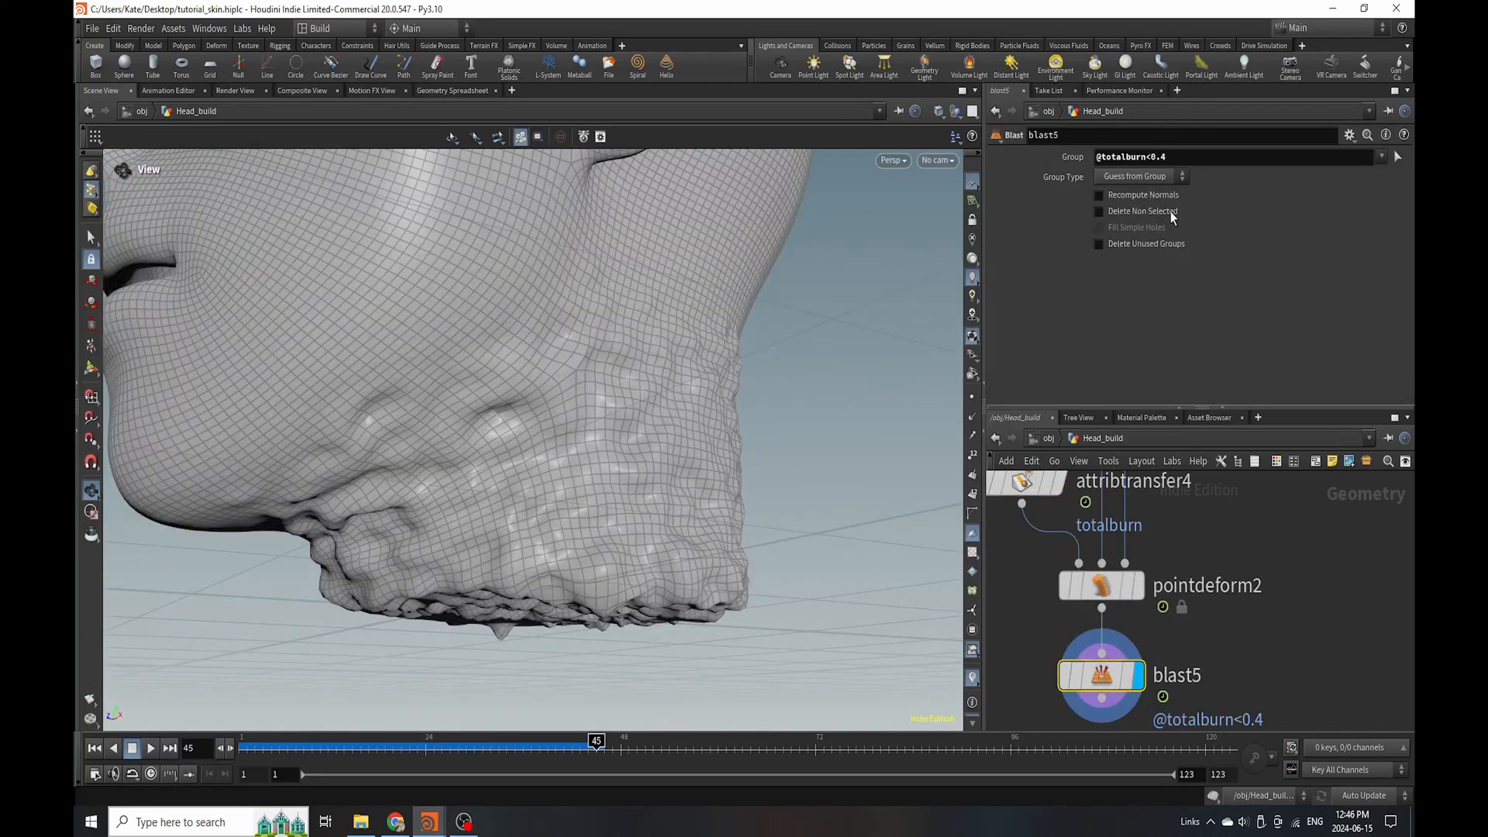
{"action": "key", "text": "ctrl+s"}
{"action": "left_click", "coordinate": [1166, 157]}
{"action": "left_click", "coordinate": [1355, 580]}
{"action": "scroll", "coordinate": [1163, 673], "scroll_direction": "down", "scroll_amount": 3}
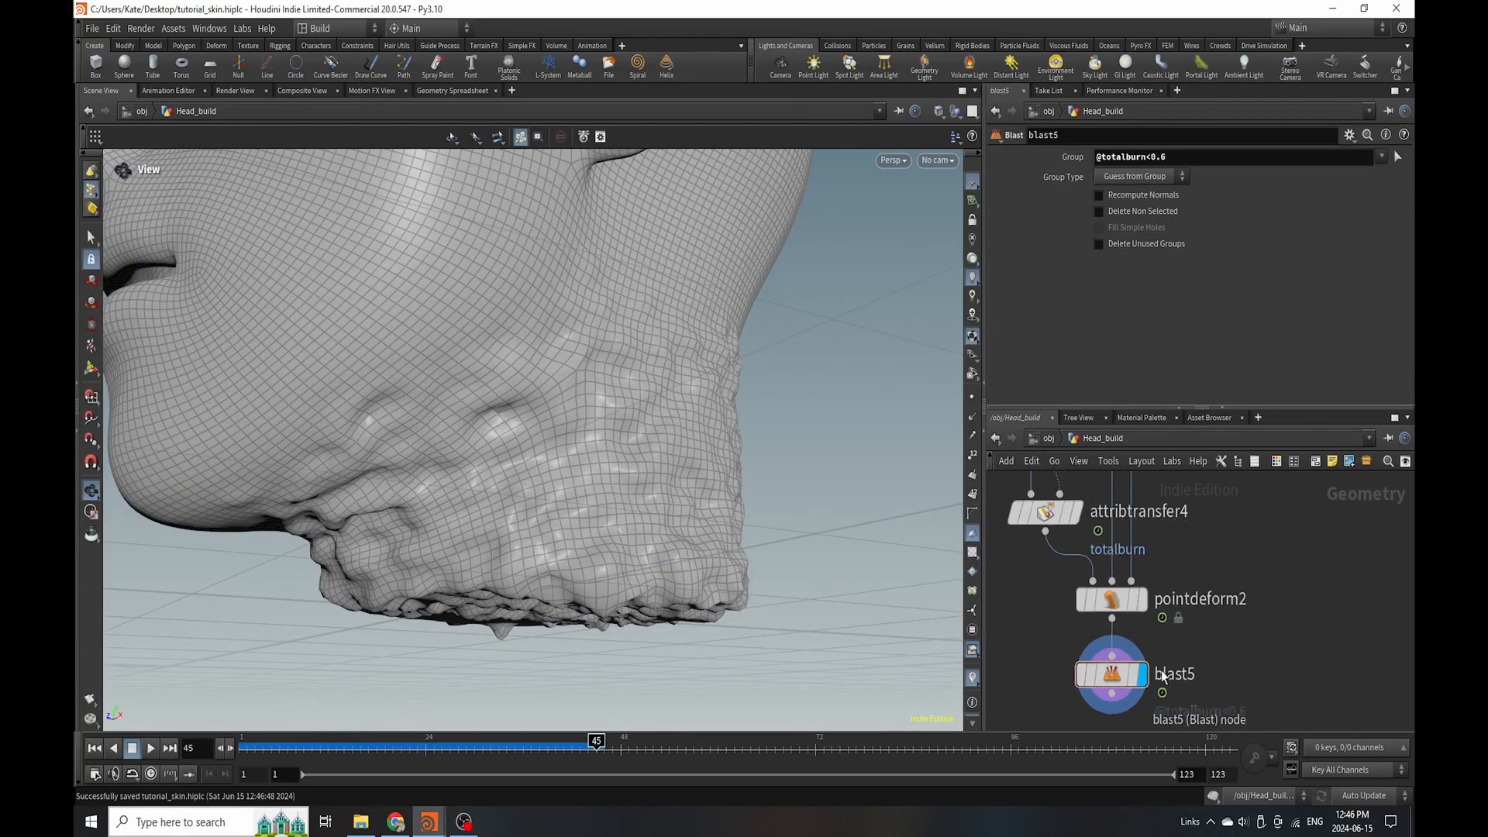
Display attribtransfer4 and examine the lower edge of the neck.
{"action": "middle_click_drag", "start_coordinate": [1163, 673], "coordinate": [1179, 700]}
{"action": "left_click", "coordinate": [1115, 526]}
{"action": "left_click", "coordinate": [1076, 571]}
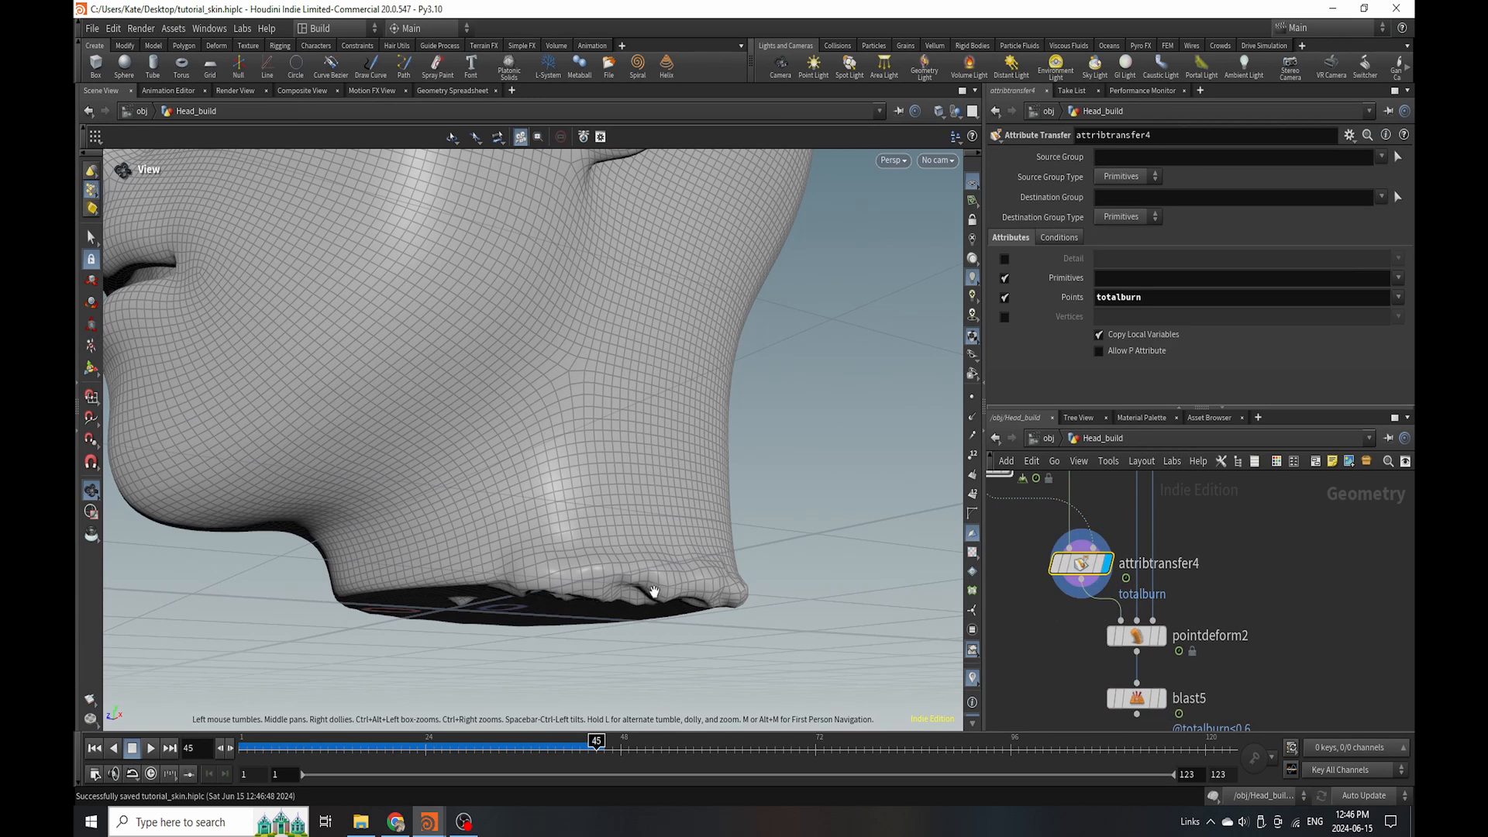
{"action": "left_click_drag", "start_coordinate": [651, 587], "coordinate": [654, 581]}
{"action": "scroll", "coordinate": [1286, 666], "scroll_direction": "down", "scroll_amount": 1}
Visualize Total Burn on simulate_spread2.
{"action": "middle_click_drag", "start_coordinate": [1286, 666], "coordinate": [1369, 712]}
{"action": "left_click", "coordinate": [1116, 546]}
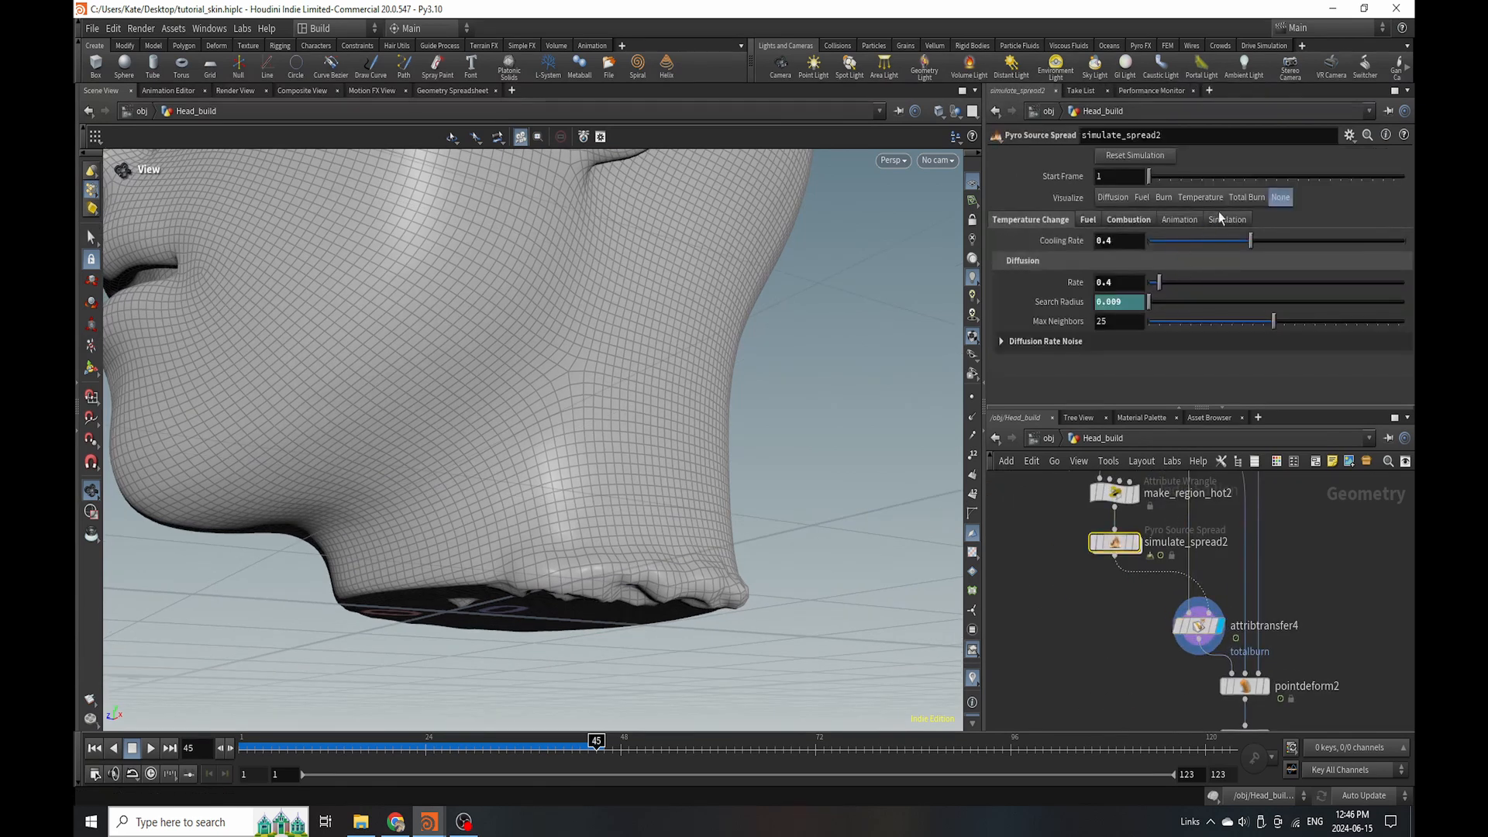
{"action": "left_click", "coordinate": [1240, 197]}
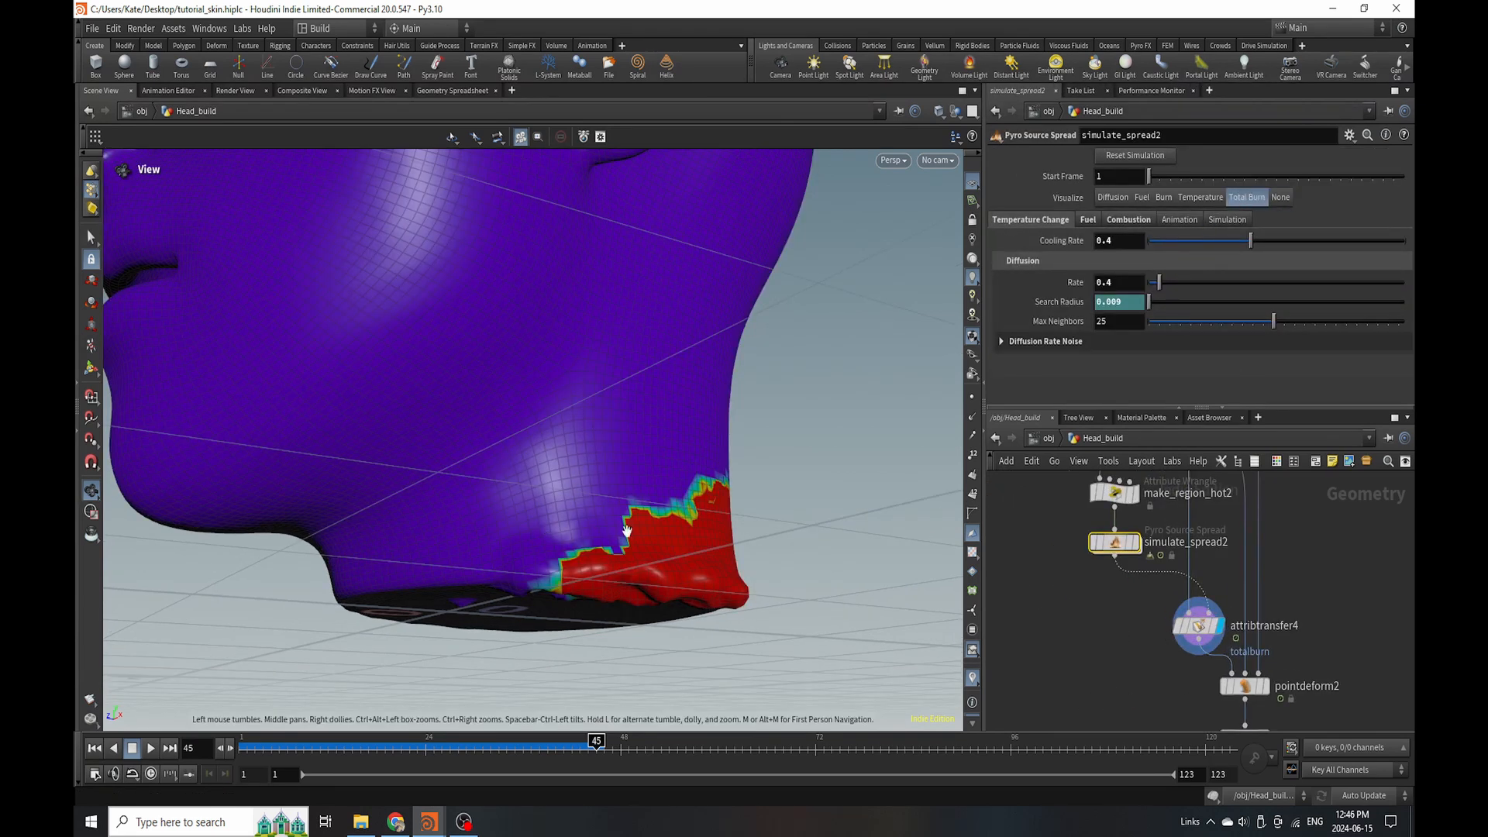
{"action": "scroll", "coordinate": [1158, 552], "scroll_direction": "down", "scroll_amount": 3}
{"action": "scroll", "coordinate": [1231, 644], "scroll_direction": "up", "scroll_amount": 4}
{"action": "left_click", "coordinate": [1183, 643]}
{"action": "left_click", "coordinate": [1165, 650]}
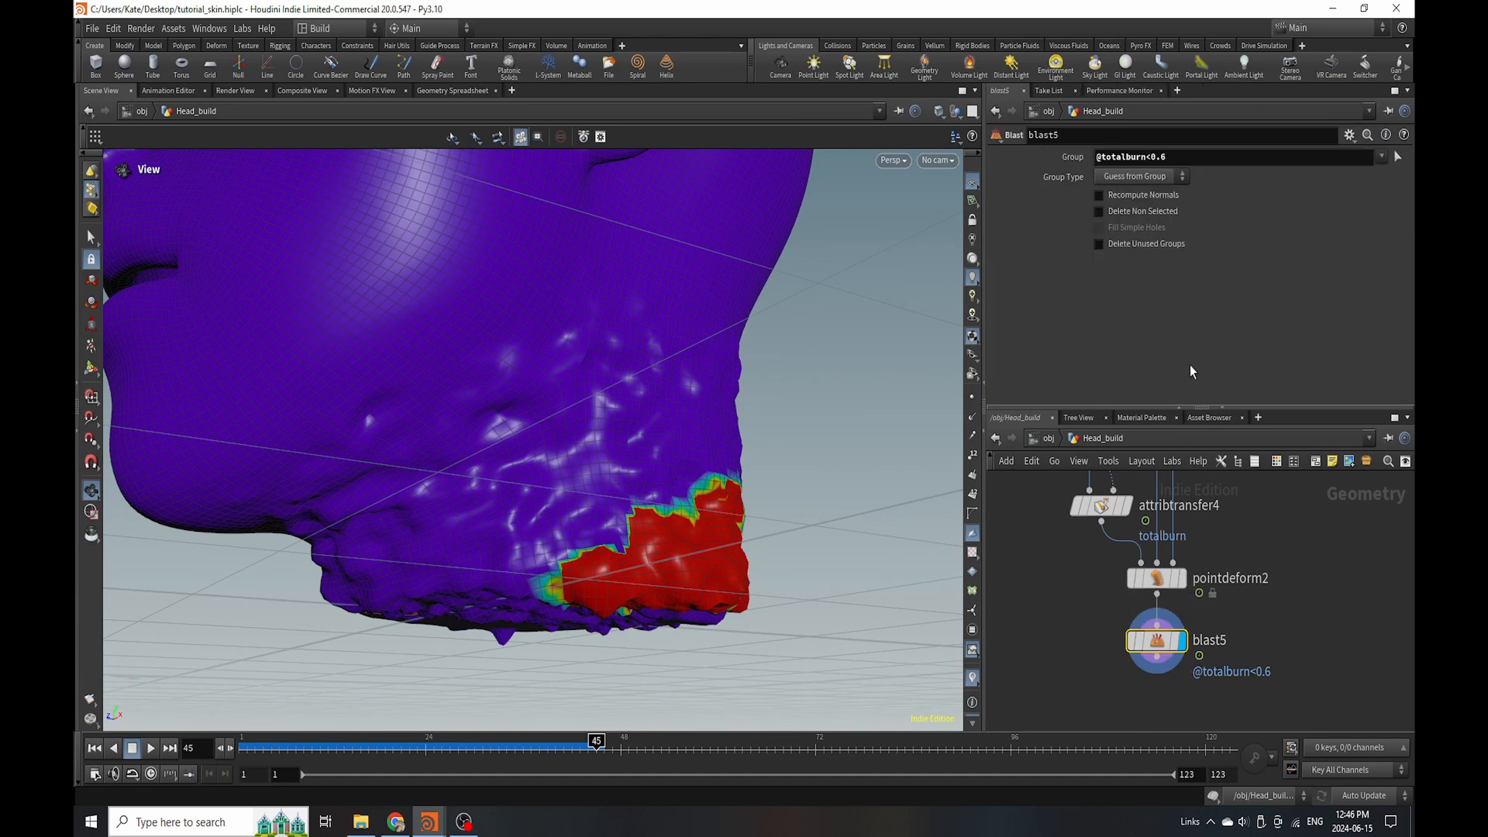
{"action": "left_click", "coordinate": [1147, 156]}
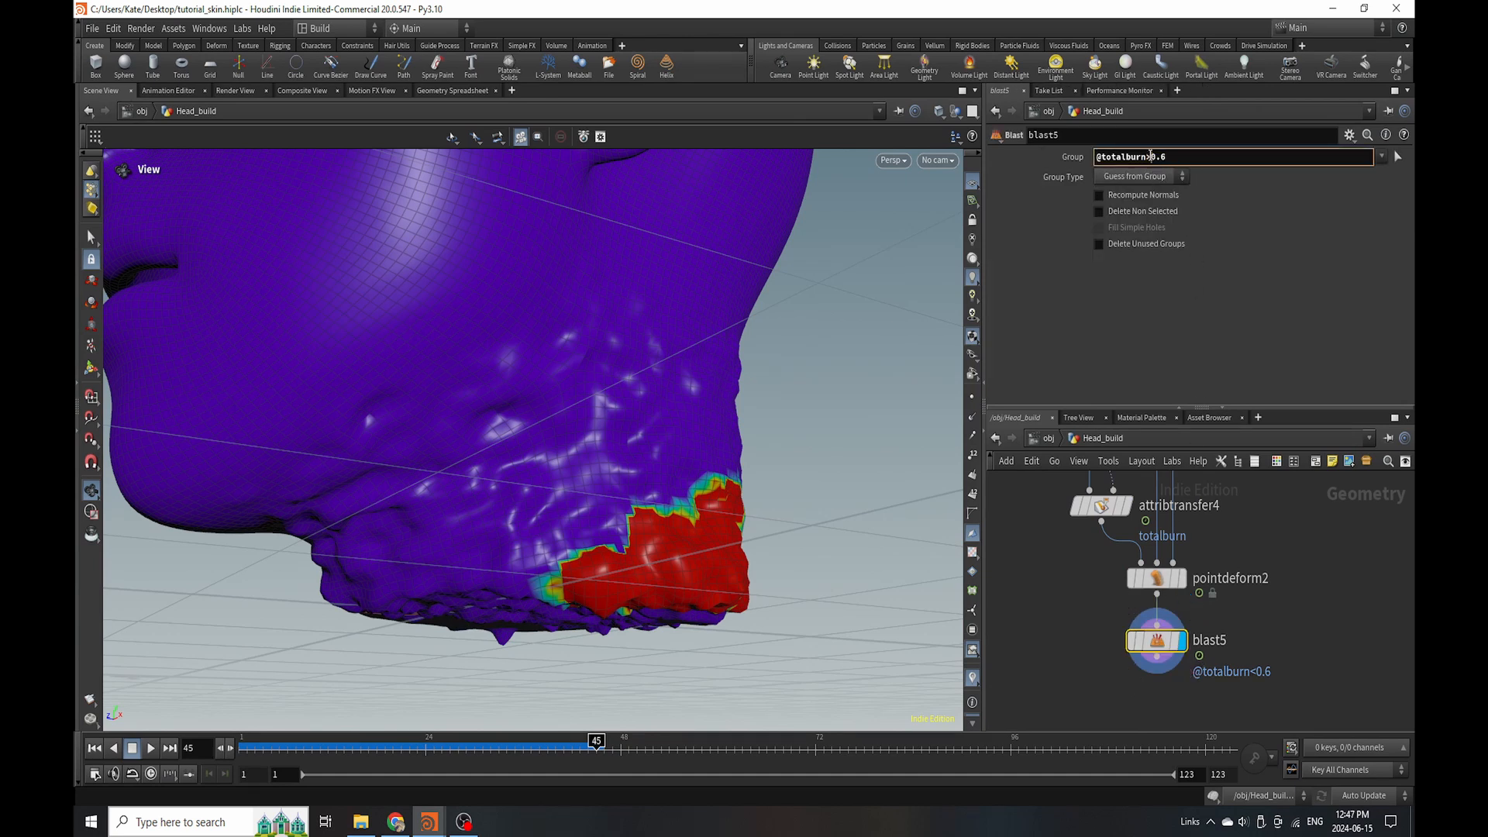
{"action": "key", "text": "Return"}
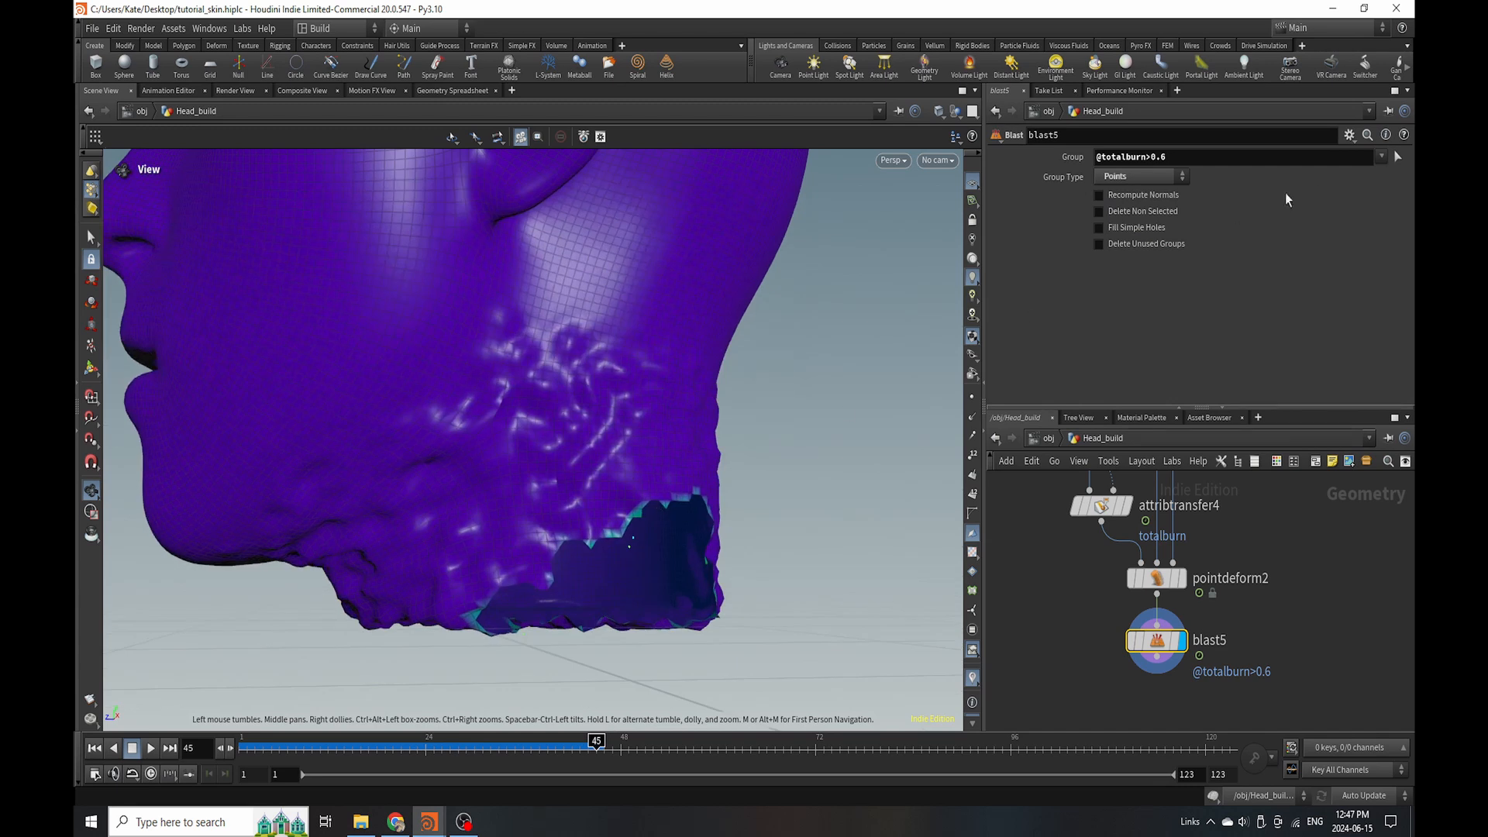
{"action": "left_click", "coordinate": [1174, 219]}
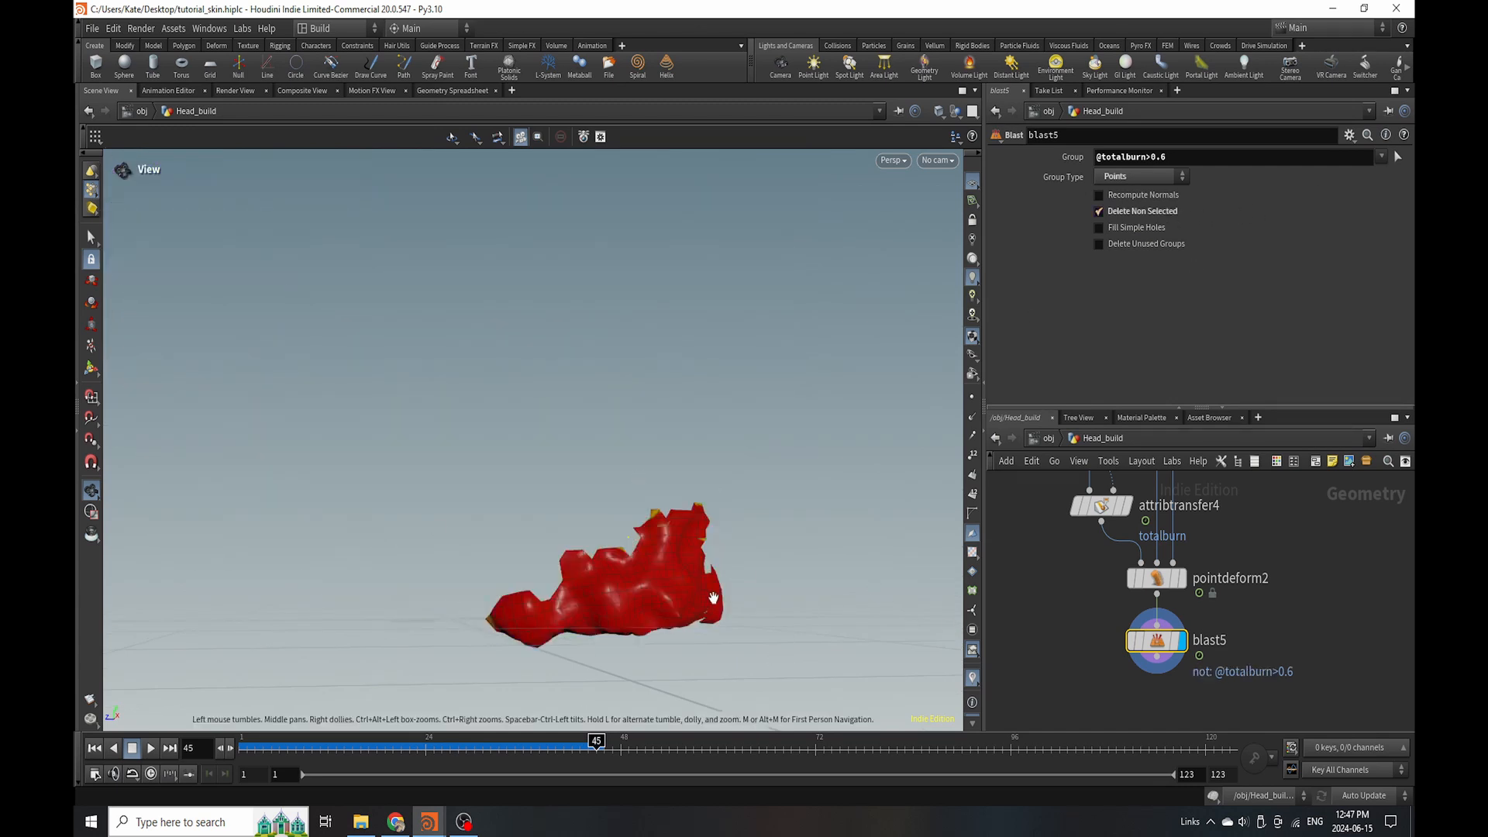
{"action": "left_click", "coordinate": [1143, 210]}
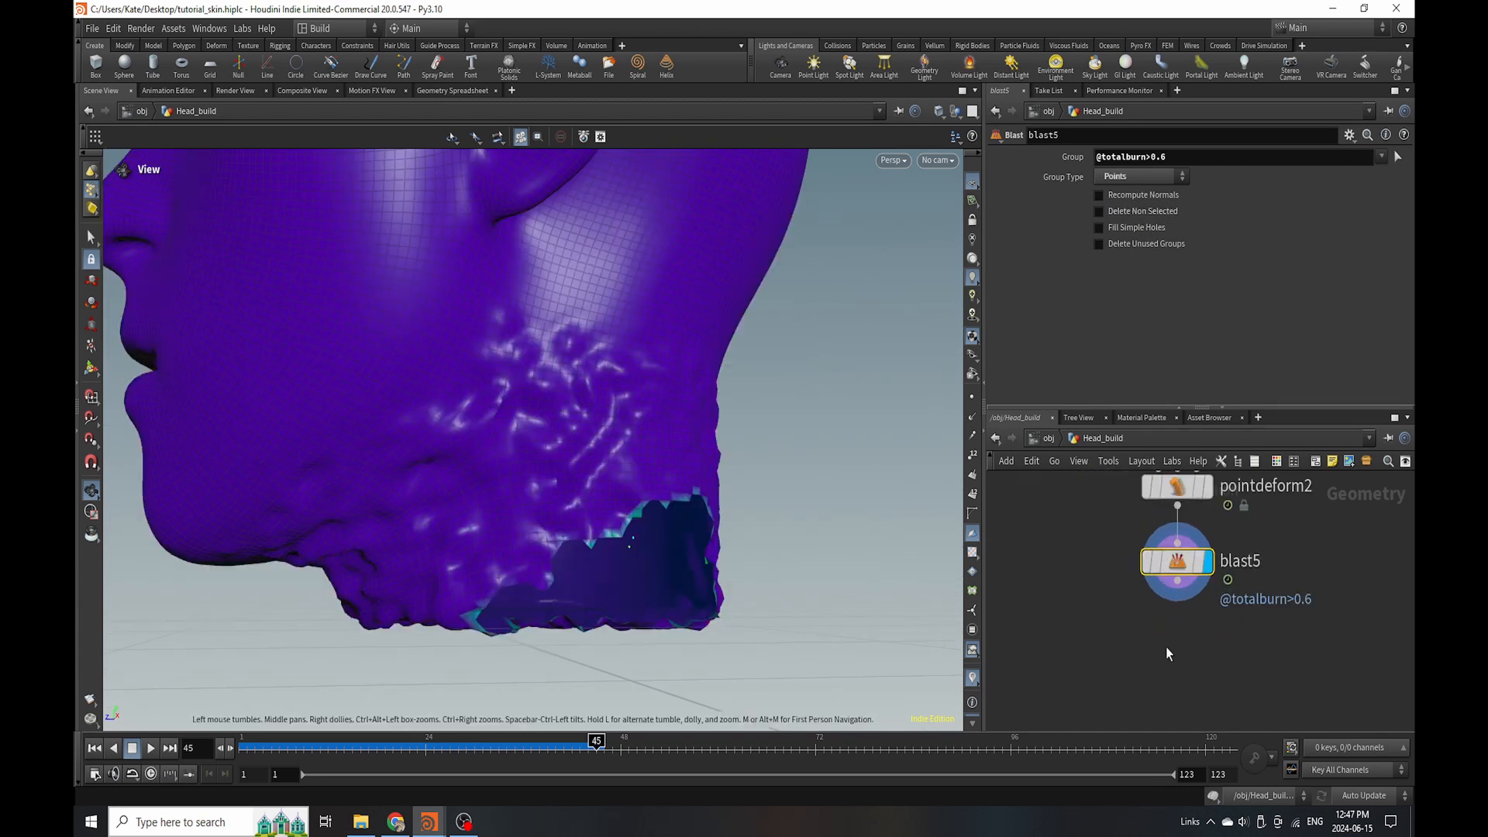
Place an Add node below blast5, connect it to the Blast output and display it.
{"action": "key", "text": "Tab"}
{"action": "type", "text": "add"}
{"action": "left_click", "coordinate": [1120, 393]}
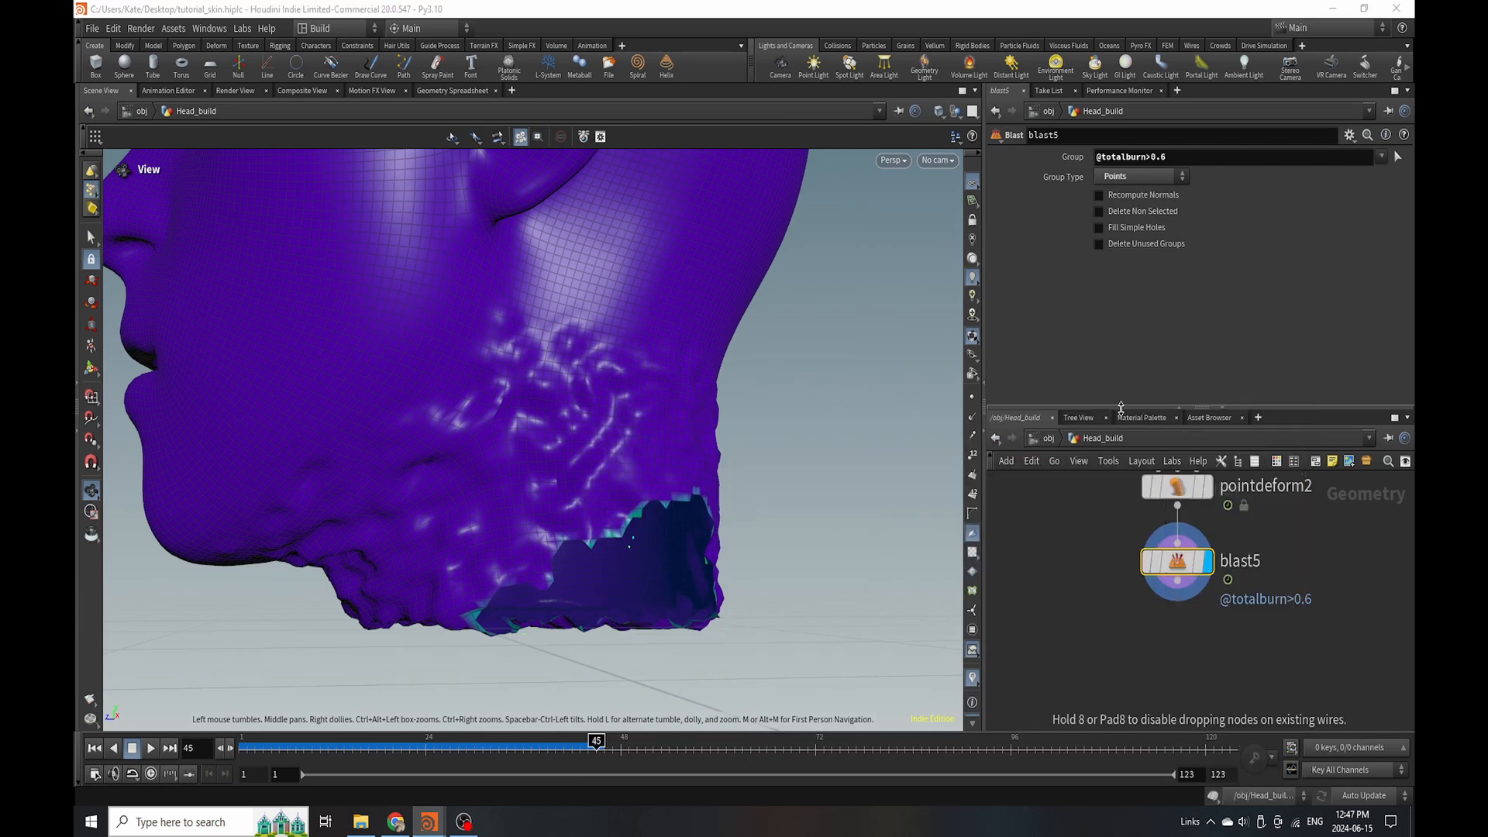
{"action": "left_click", "coordinate": [1171, 635]}
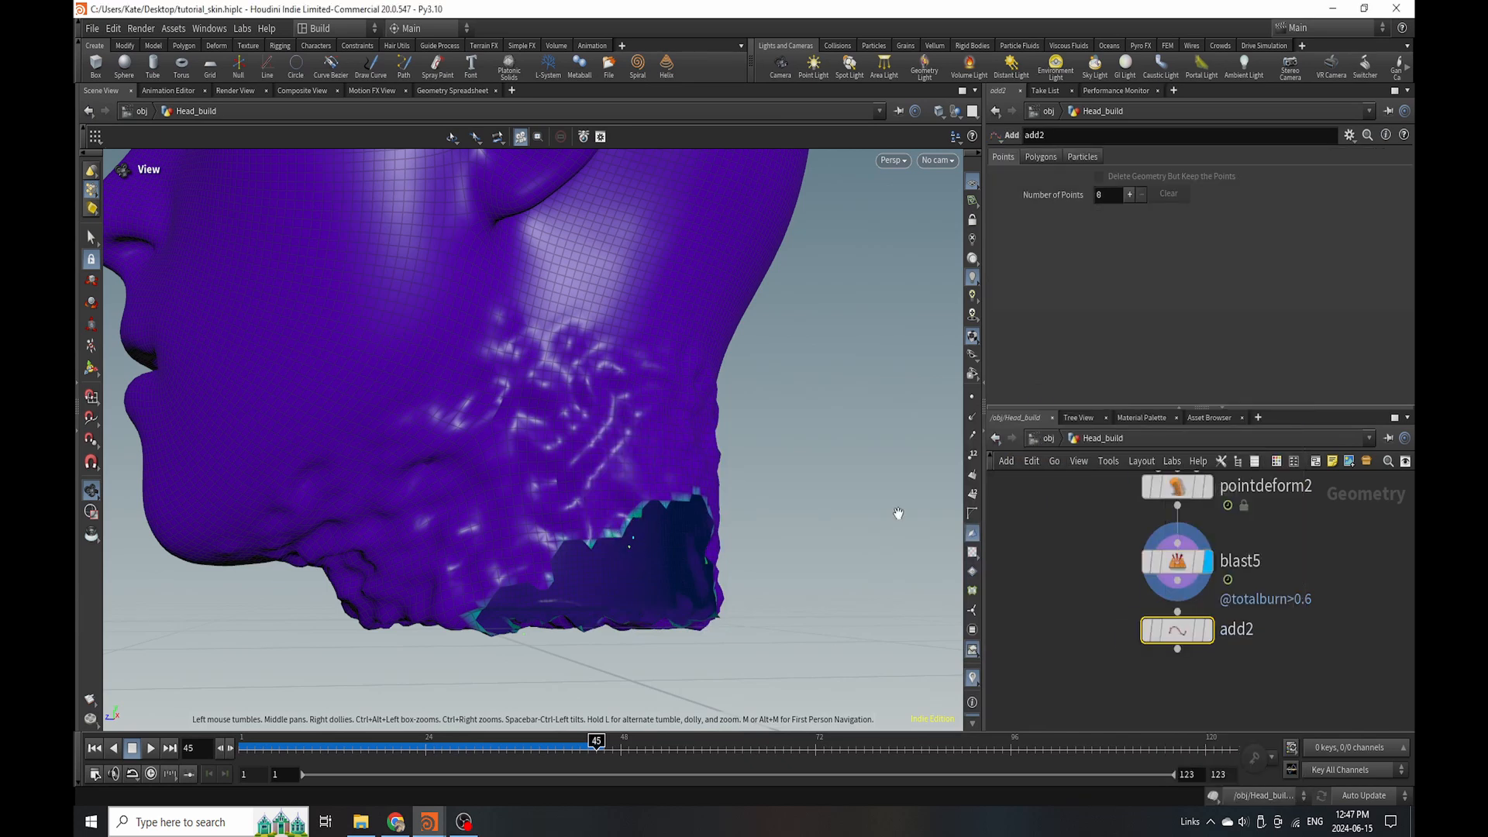
{"action": "left_click_drag", "start_coordinate": [1178, 581], "coordinate": [1178, 612]}
{"action": "left_click", "coordinate": [1222, 630]}
{"action": "left_click", "coordinate": [1207, 631]}
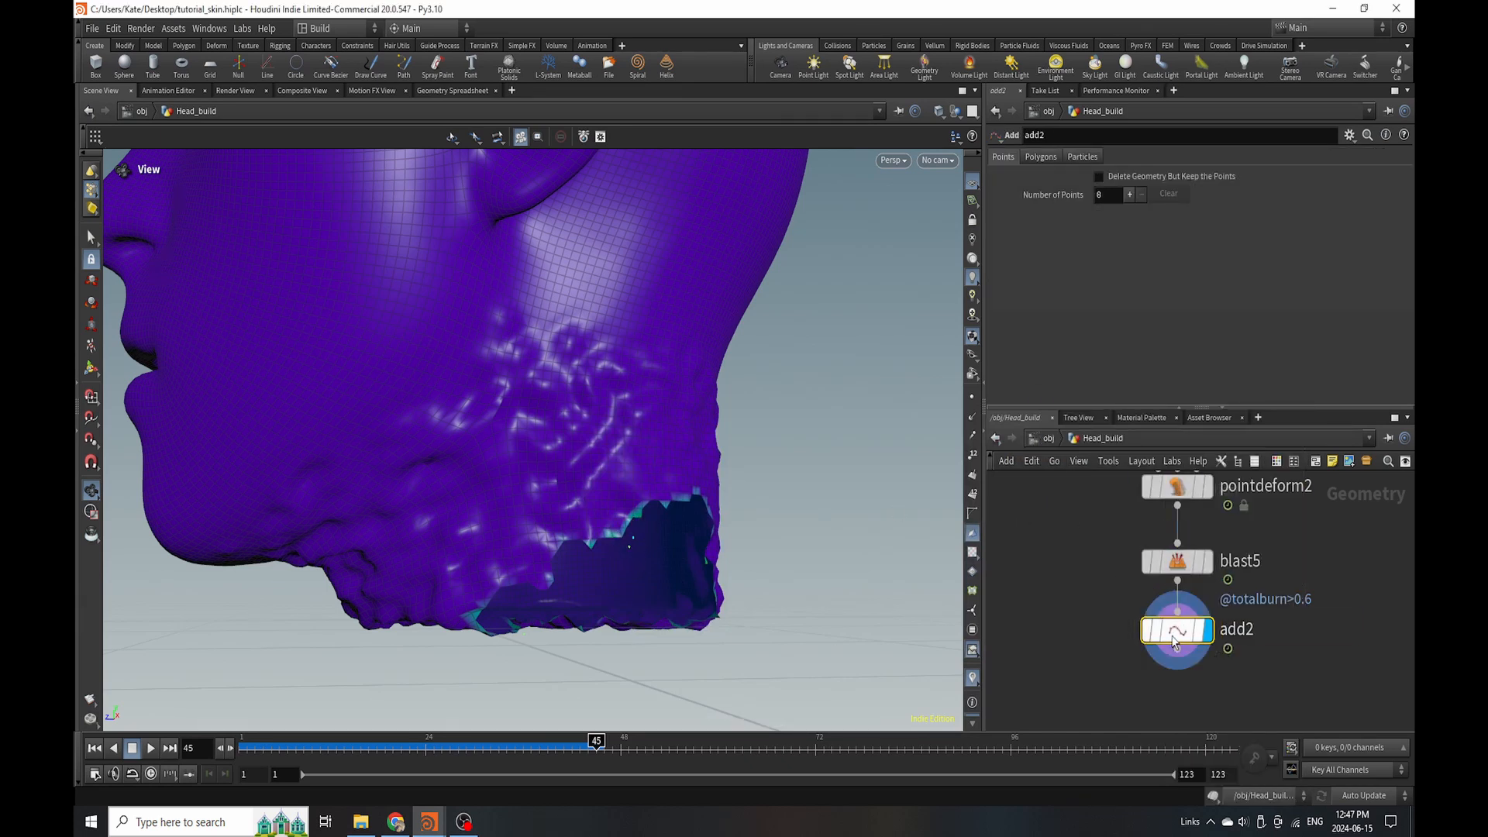
Enable Remove Unused Points in the polygon settings of add2 and check the edge of the hole.
{"action": "left_click", "coordinate": [1041, 157]}
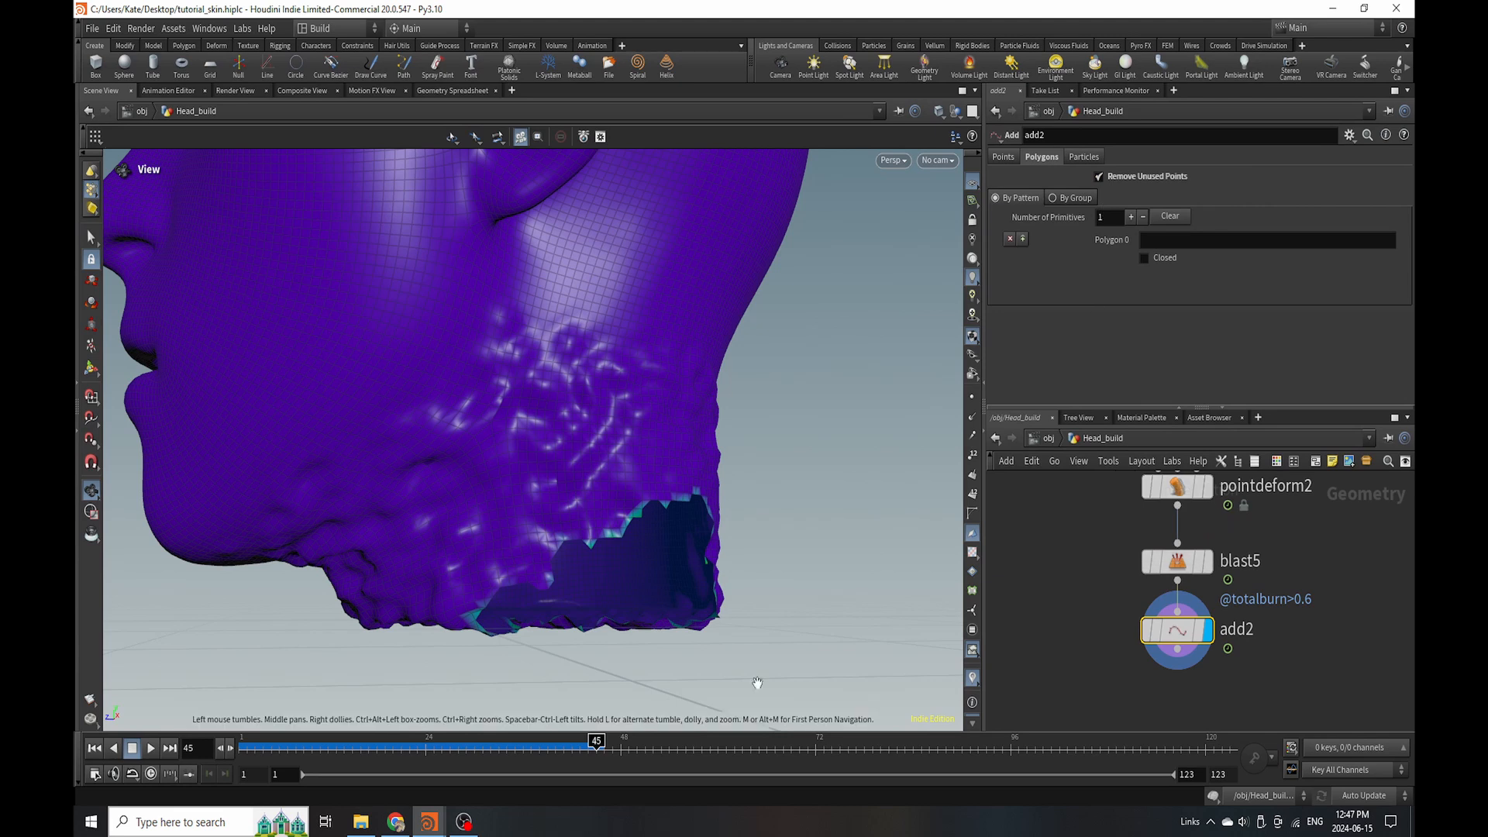
{"action": "right_click_drag", "start_coordinate": [694, 493], "coordinate": [559, 522]}
{"action": "left_click_drag", "start_coordinate": [558, 522], "coordinate": [667, 527]}
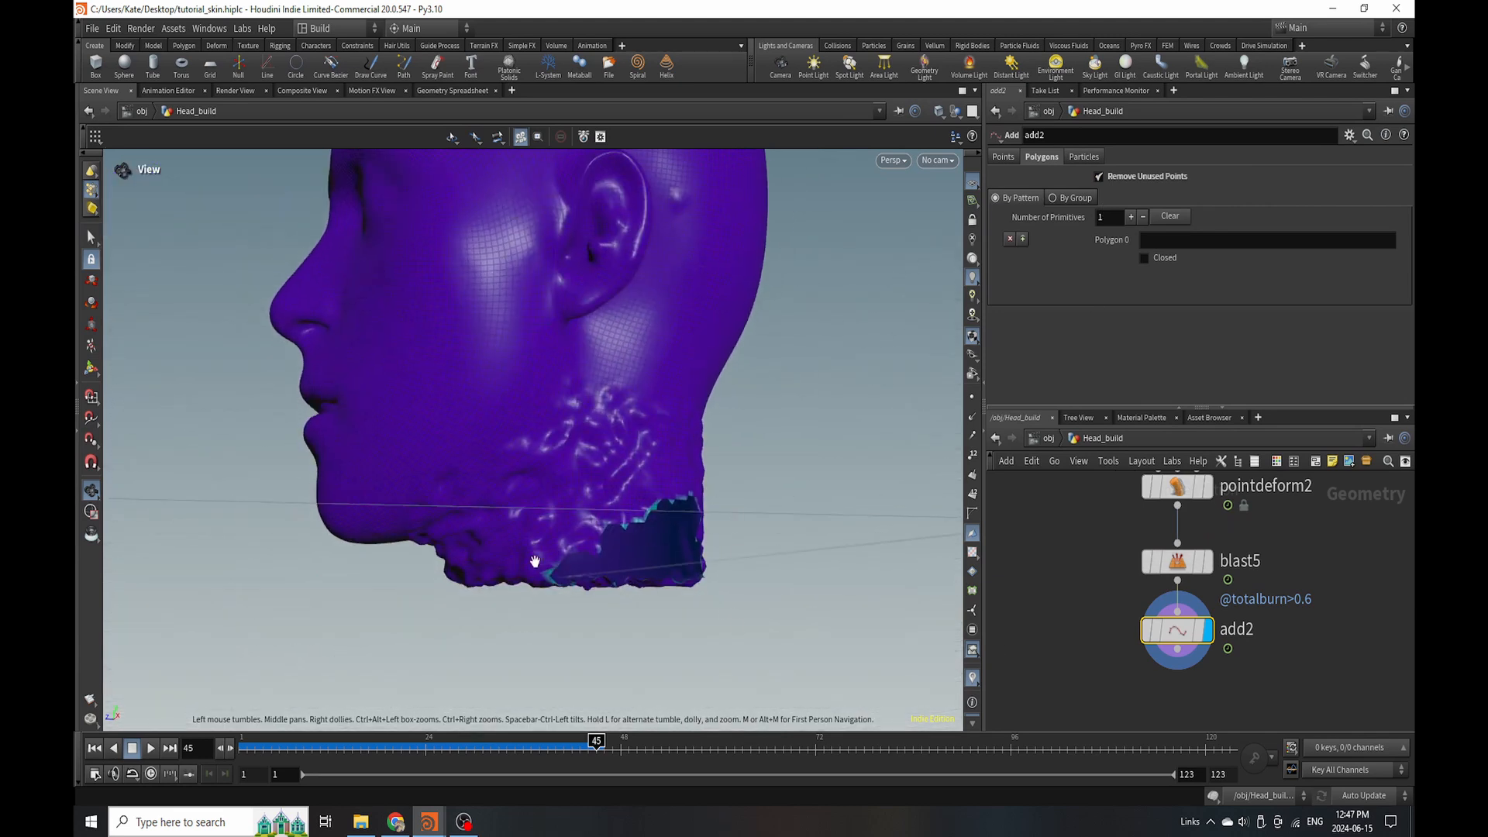
Place a Null node below add2.
{"action": "scroll", "coordinate": [1231, 653], "scroll_direction": "up", "scroll_amount": 3}
{"action": "key", "text": "Tab"}
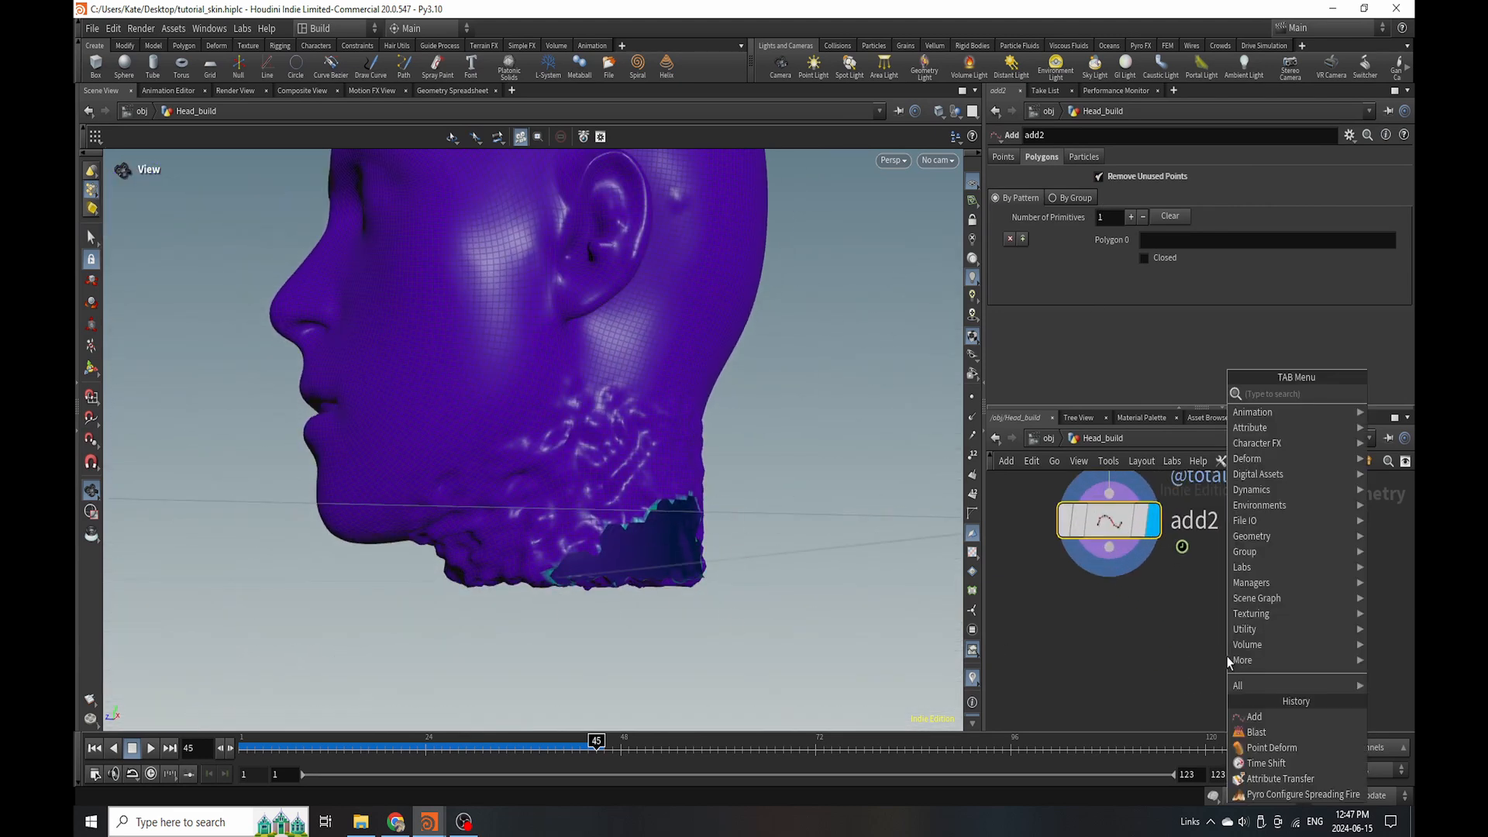
{"action": "type", "text": "null"}
{"action": "key", "text": "Return"}
{"action": "left_click", "coordinate": [1112, 673]}
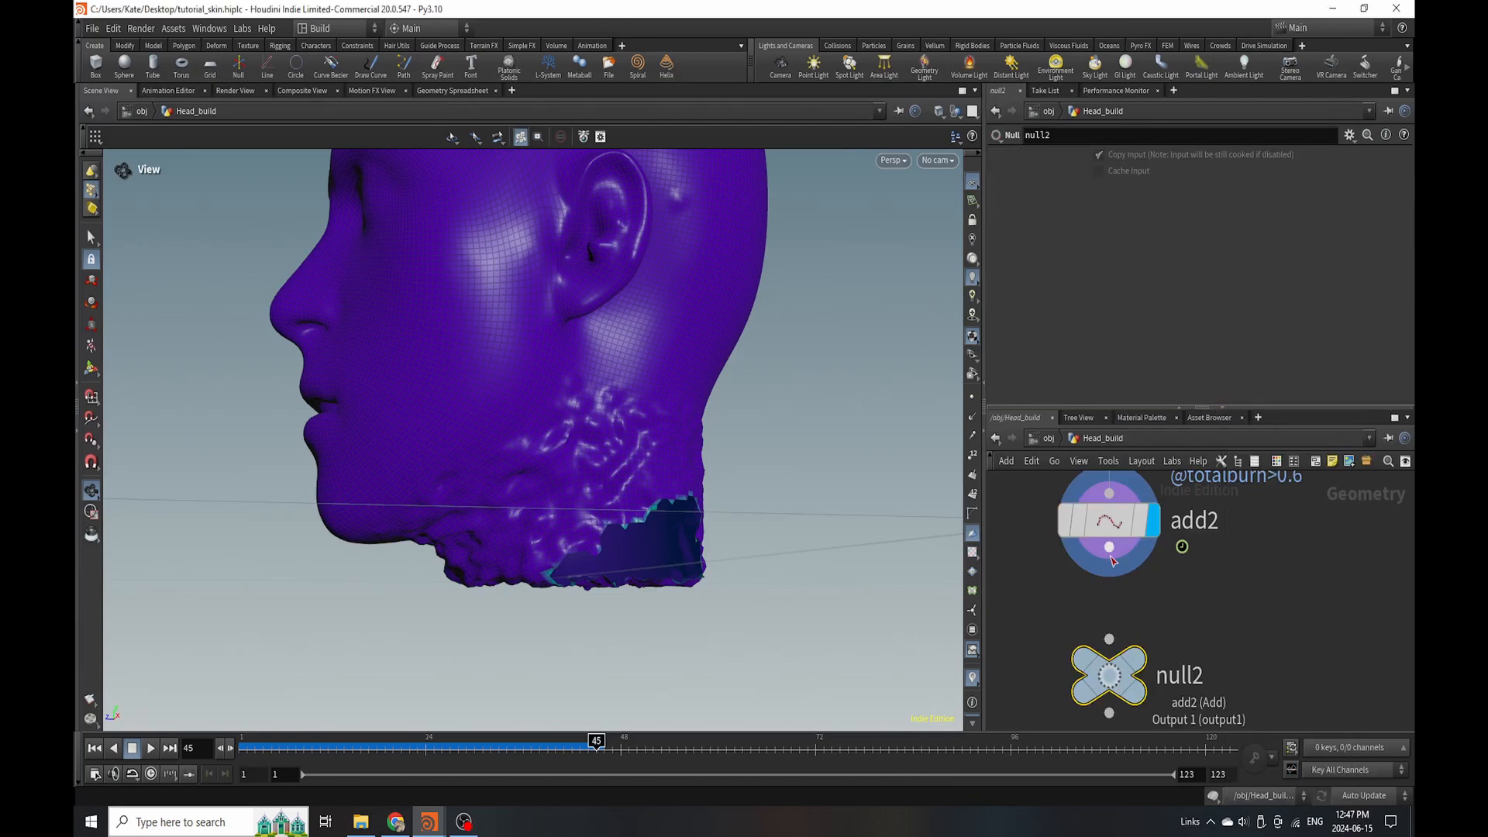
Rename the null2 node as Base_Mesh.
{"action": "double_click", "coordinate": [1166, 676]}
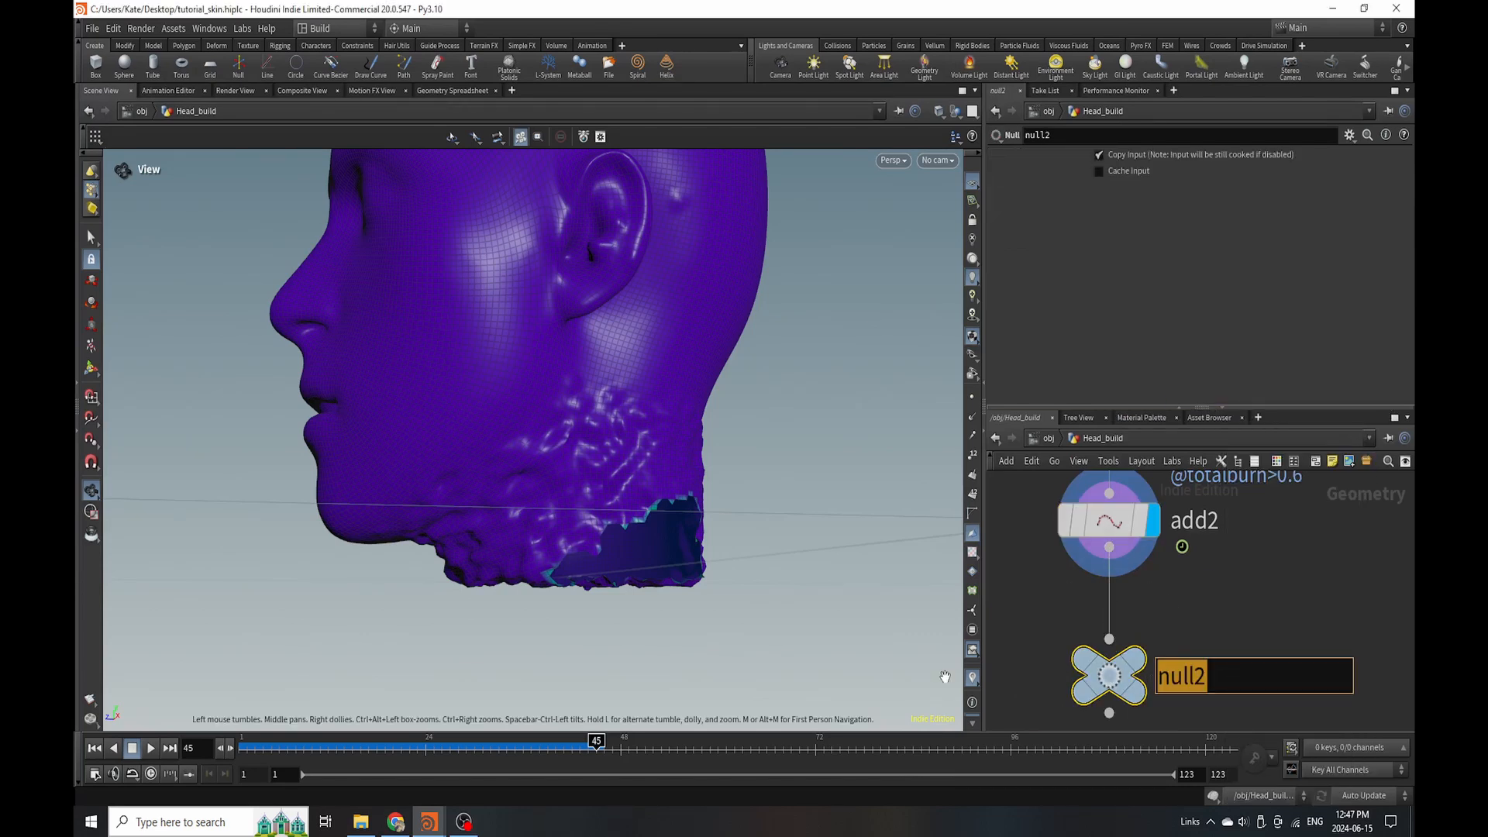
{"action": "type", "text": "Base_Mesh"}
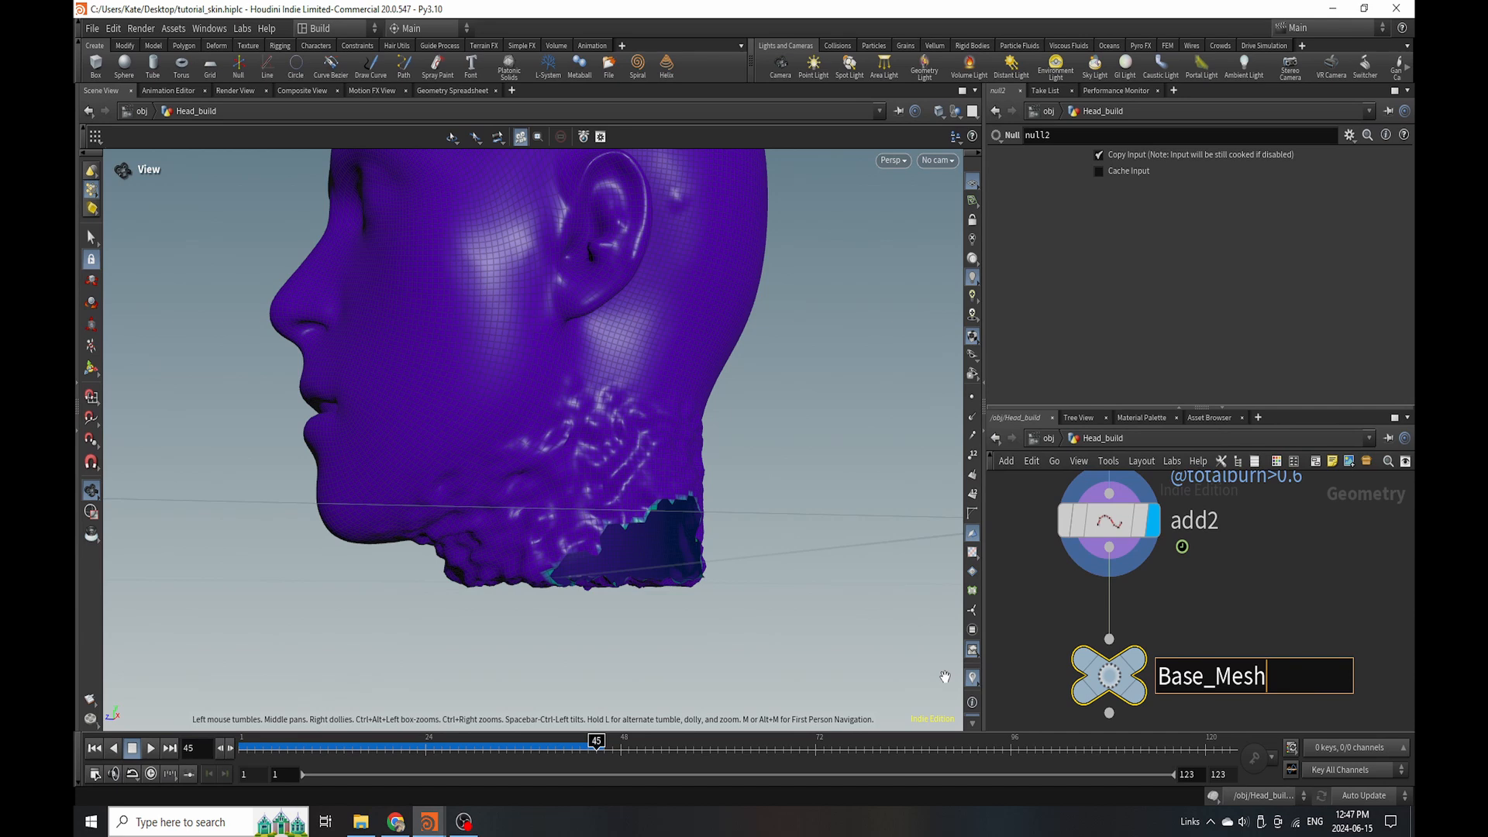
{"action": "key", "text": "Return"}
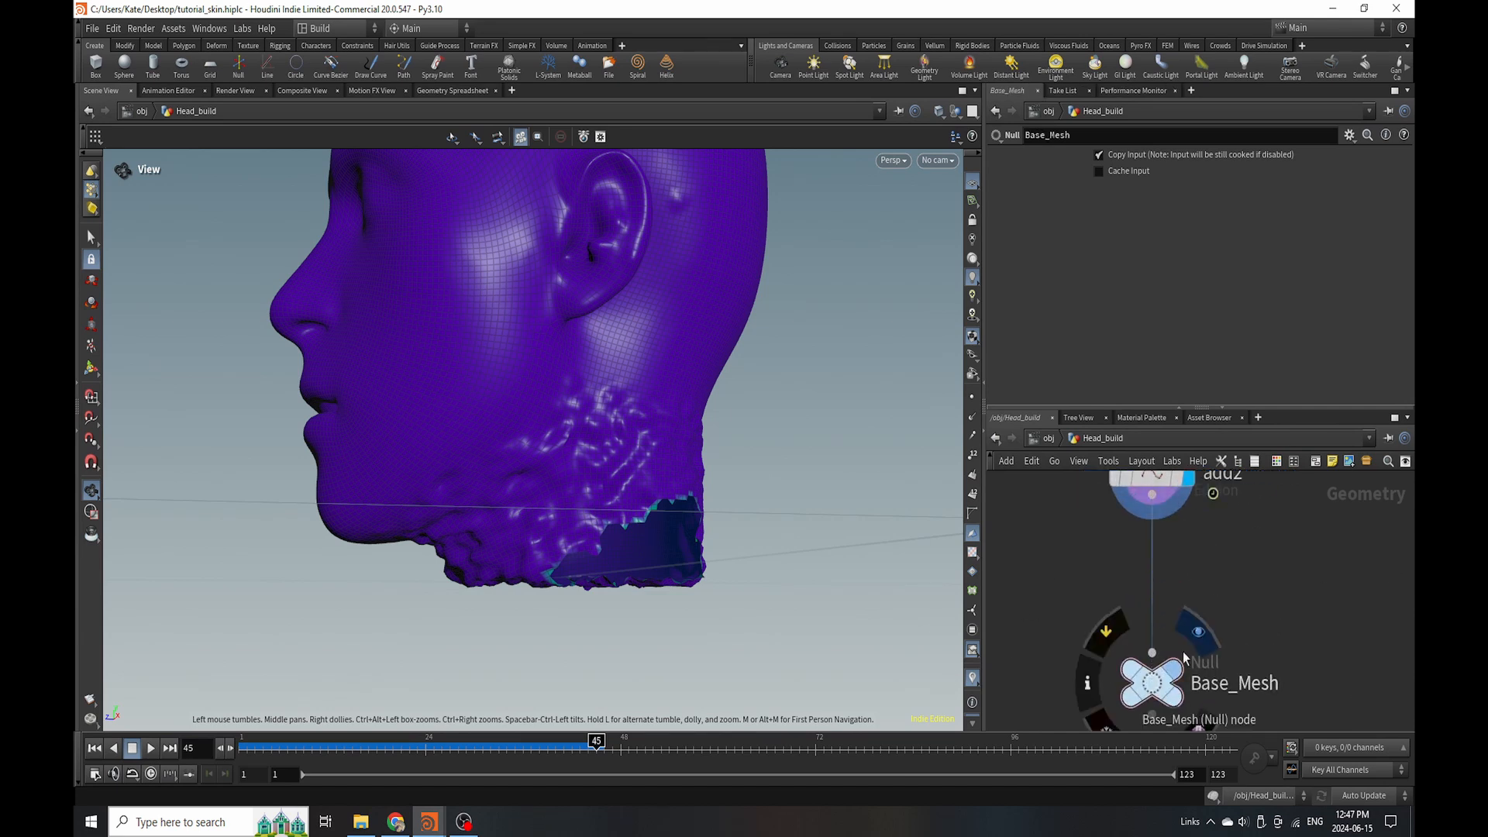
Insert a File Cache node between add2 and Base_Mesh, and move the Base_Mesh null further down.
{"action": "key", "text": "Tab"}
{"action": "type", "text": "file"}
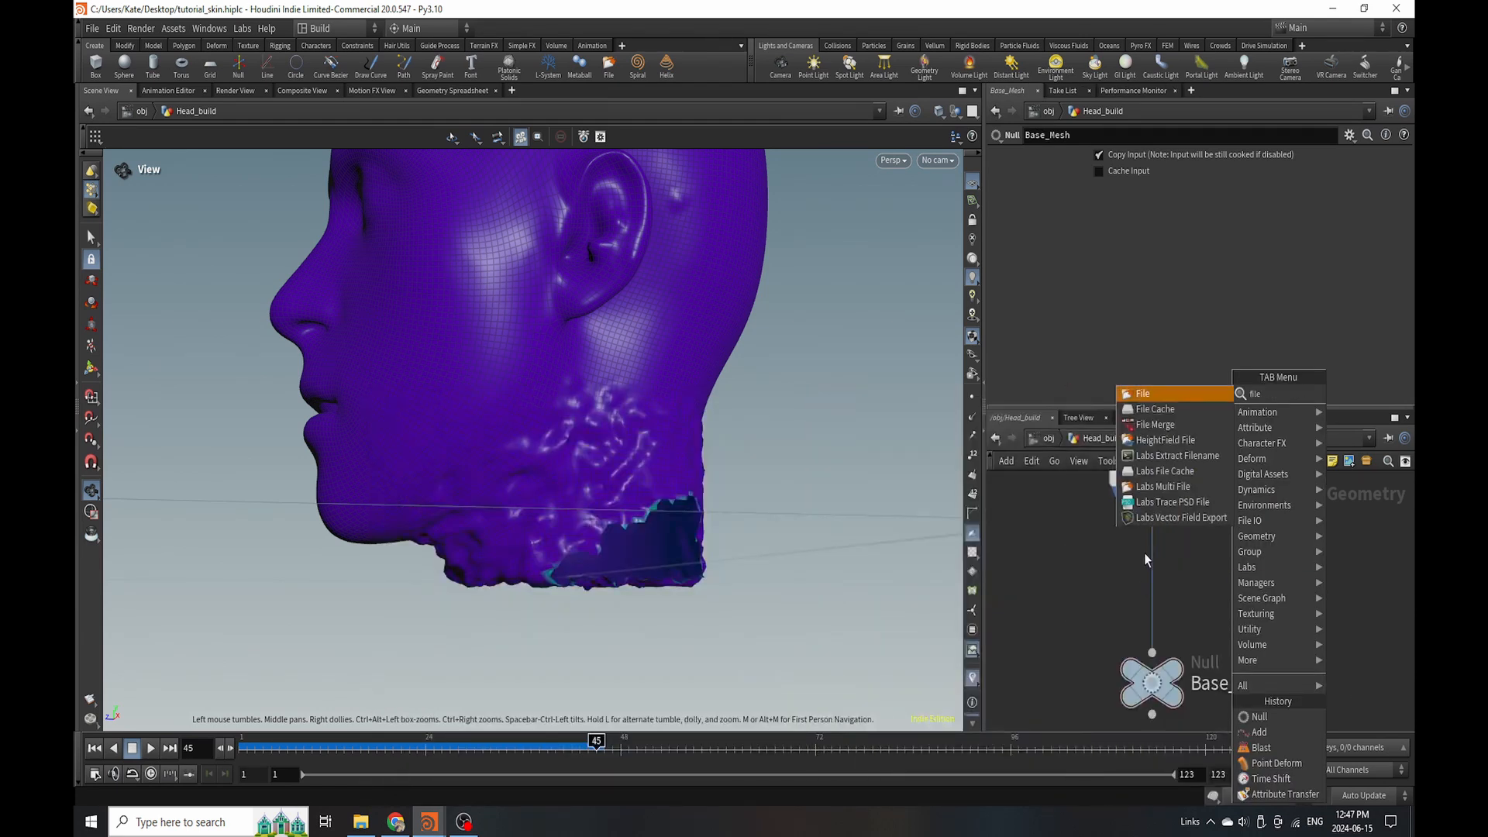
{"action": "left_click", "coordinate": [1173, 409]}
{"action": "left_click", "coordinate": [1160, 570]}
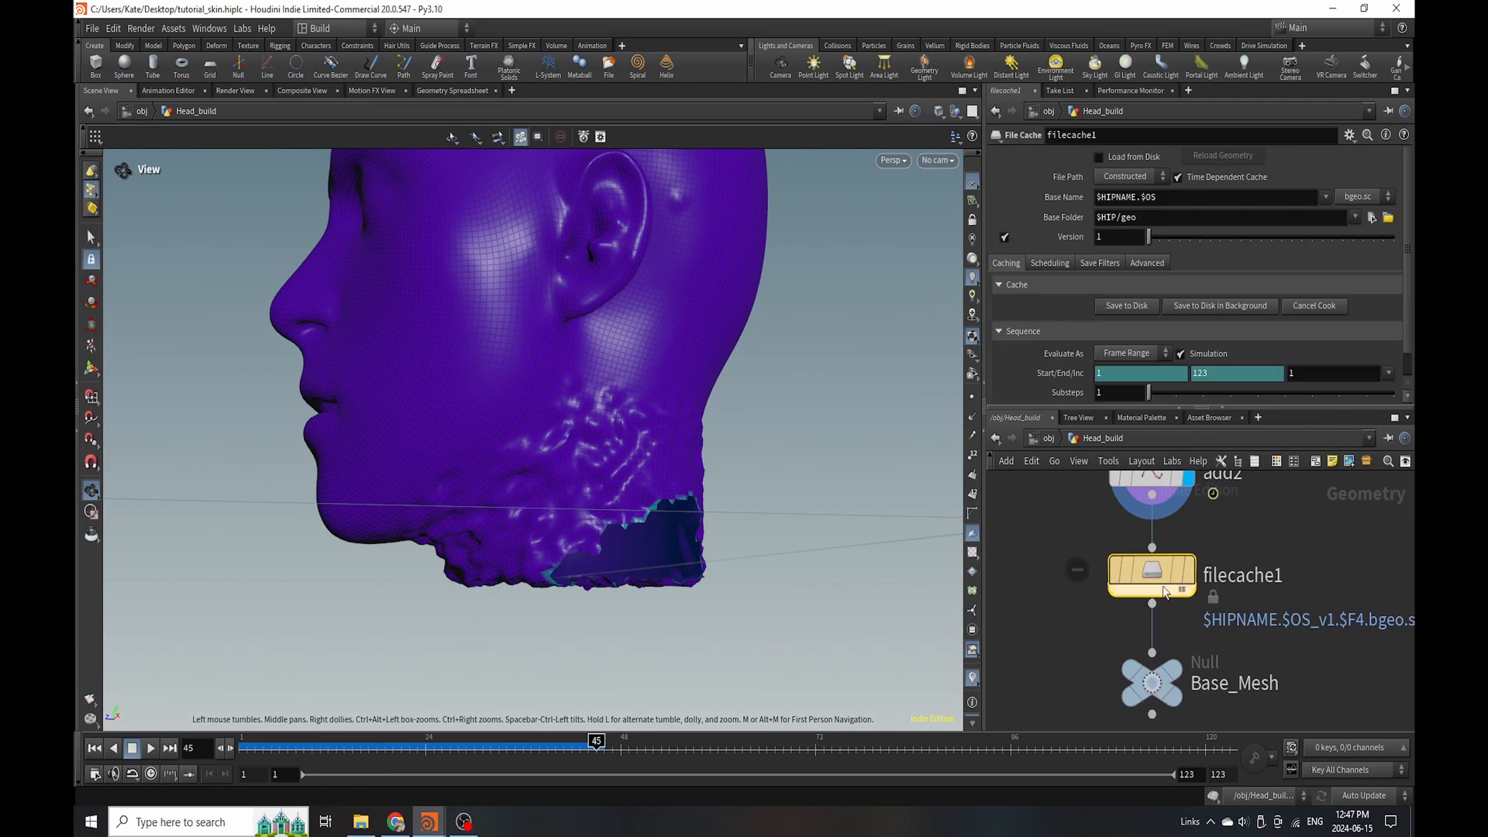
{"action": "left_click", "coordinate": [1244, 579]}
{"action": "scroll", "coordinate": [1310, 583], "scroll_direction": "down", "scroll_amount": 3}
{"action": "middle_click_drag", "start_coordinate": [1318, 583], "coordinate": [1250, 556]}
{"action": "left_click_drag", "start_coordinate": [1124, 636], "coordinate": [1131, 705]}
Rename the file cache node as base_mesh and save its frame range to disk in the background.
{"action": "double_click", "coordinate": [1177, 549]}
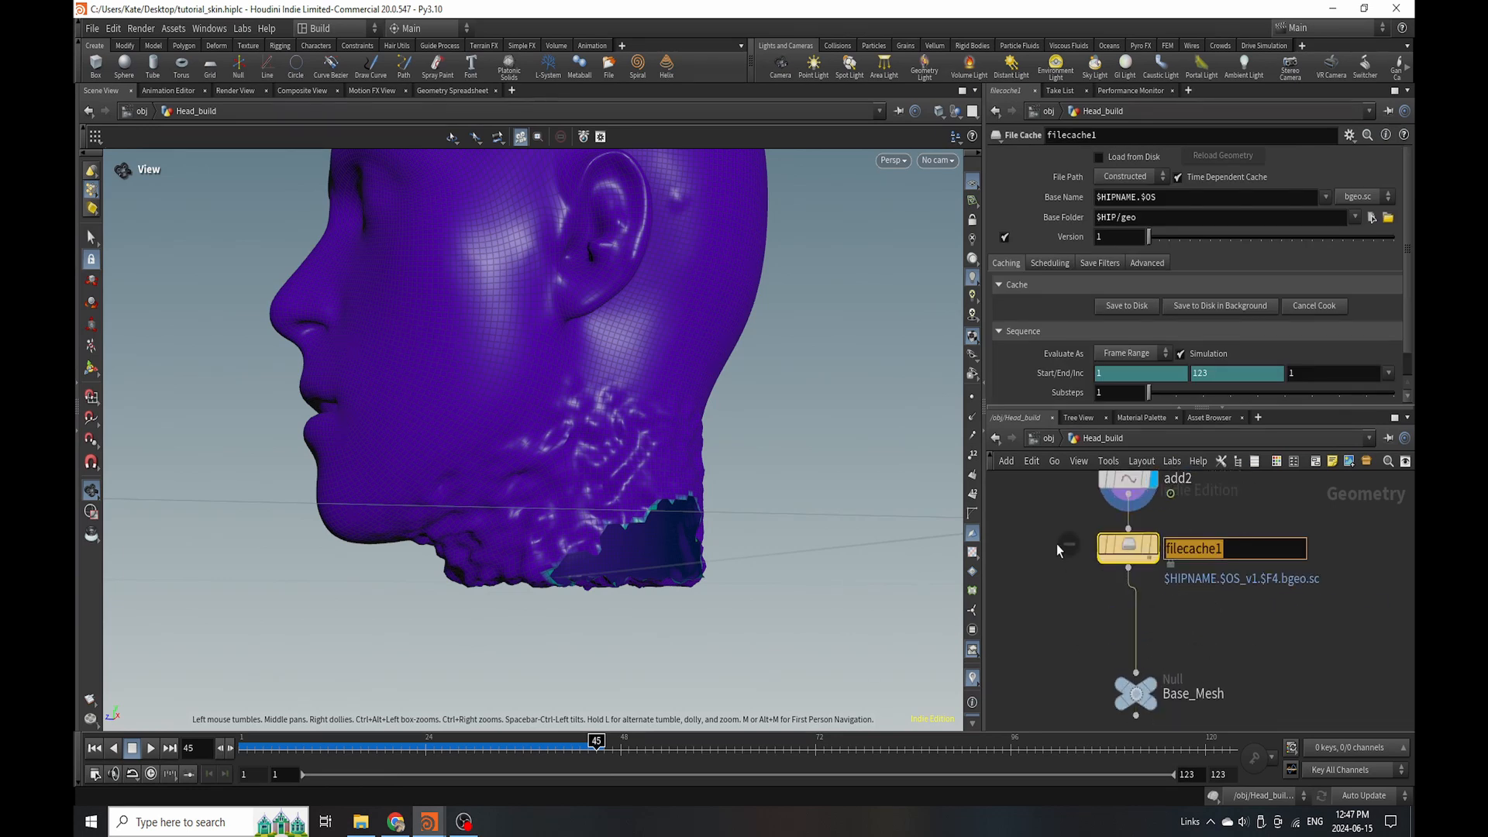
{"action": "type", "text": "base_mesh"}
{"action": "key", "text": "Return"}
{"action": "left_click", "coordinate": [1207, 307]}
{"action": "left_click", "coordinate": [1158, 354]}
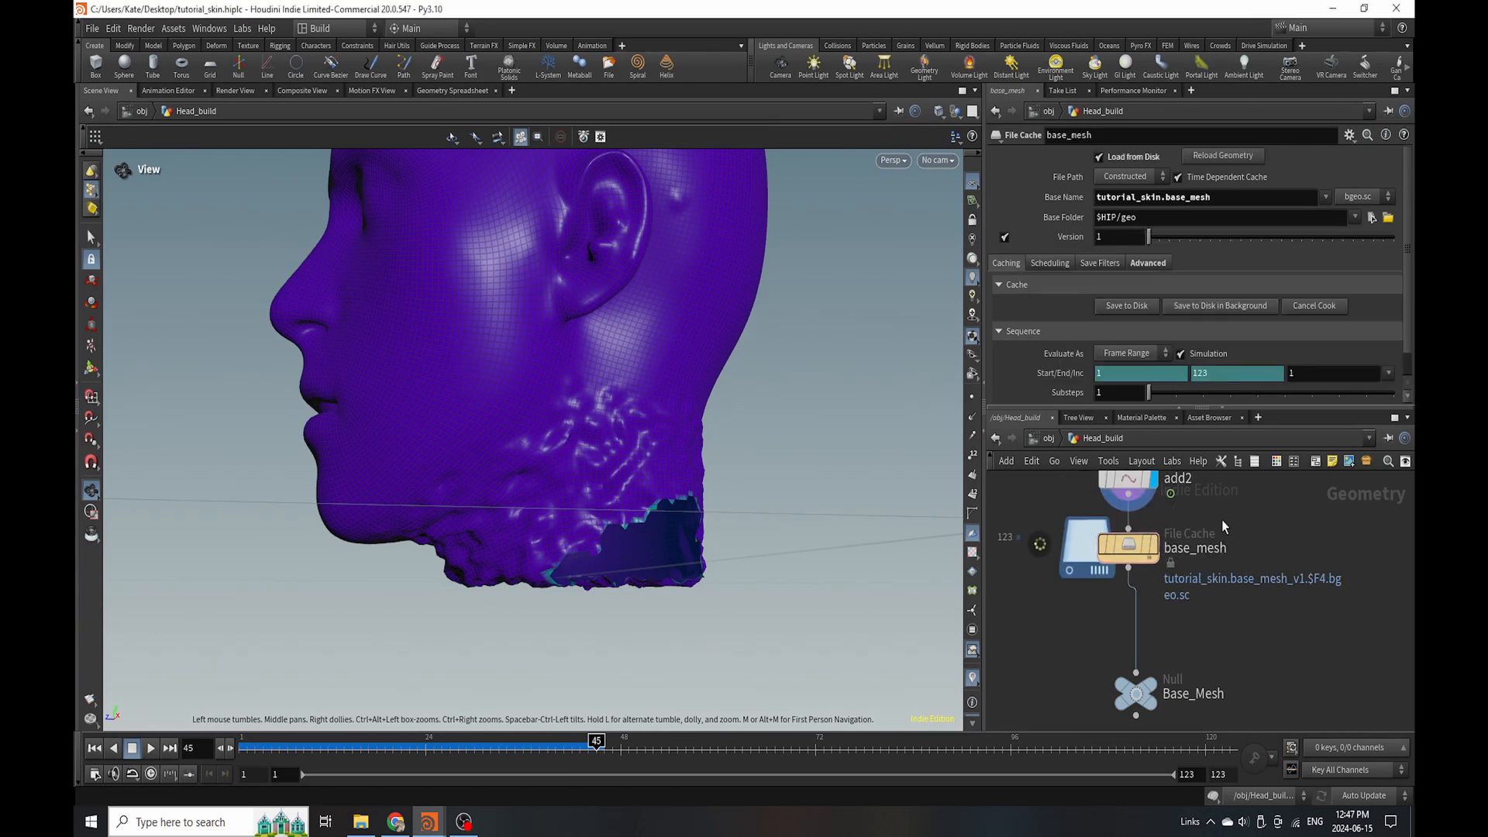
Display the Base_Mesh null and return the timeline to frame 1.
{"action": "scroll", "coordinate": [1155, 659], "scroll_direction": "down", "scroll_amount": 10}
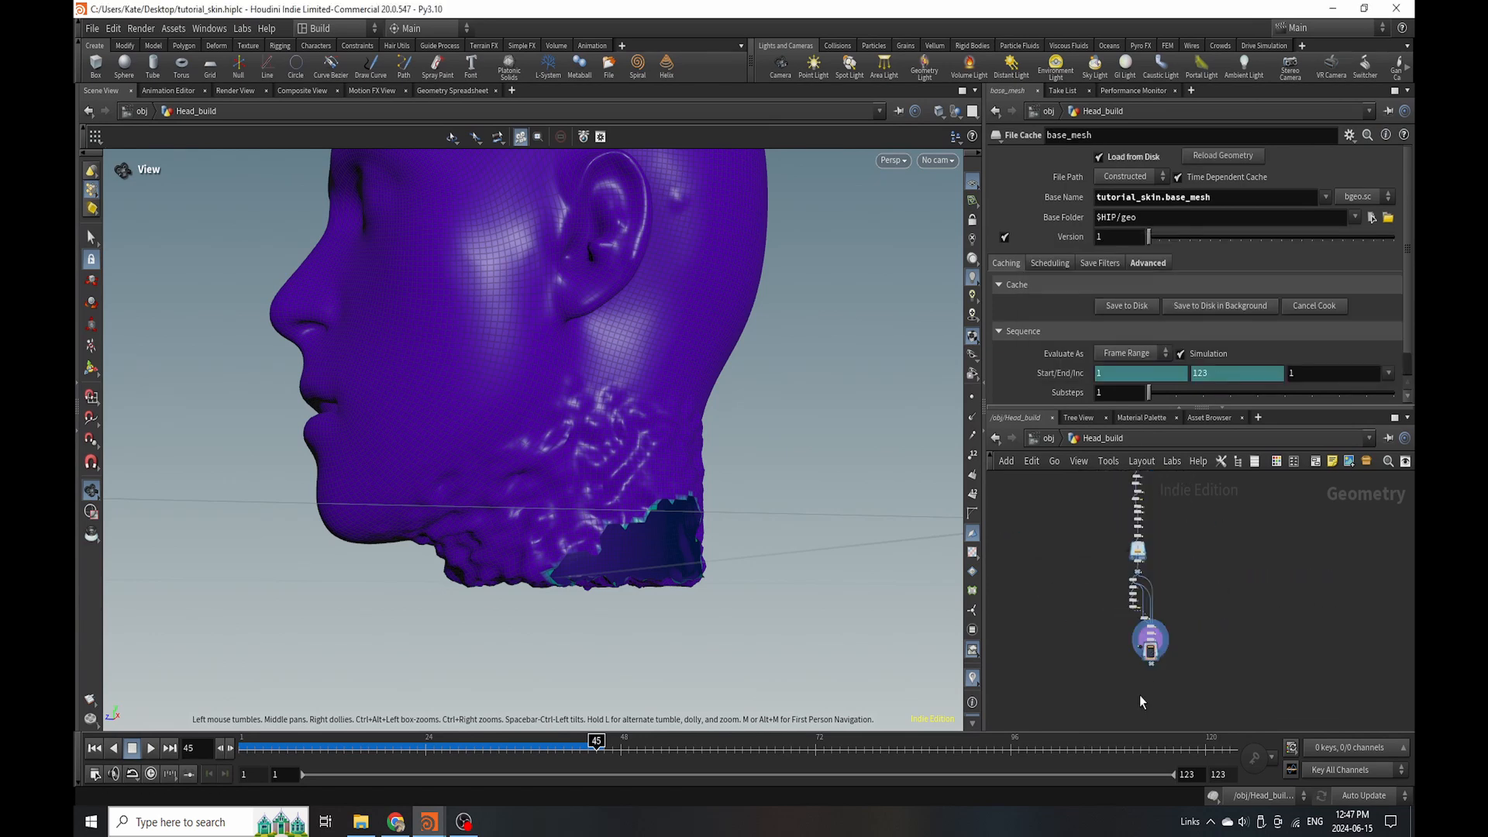
{"action": "scroll", "coordinate": [1144, 675], "scroll_direction": "up", "scroll_amount": 8}
{"action": "left_click", "coordinate": [1187, 615]}
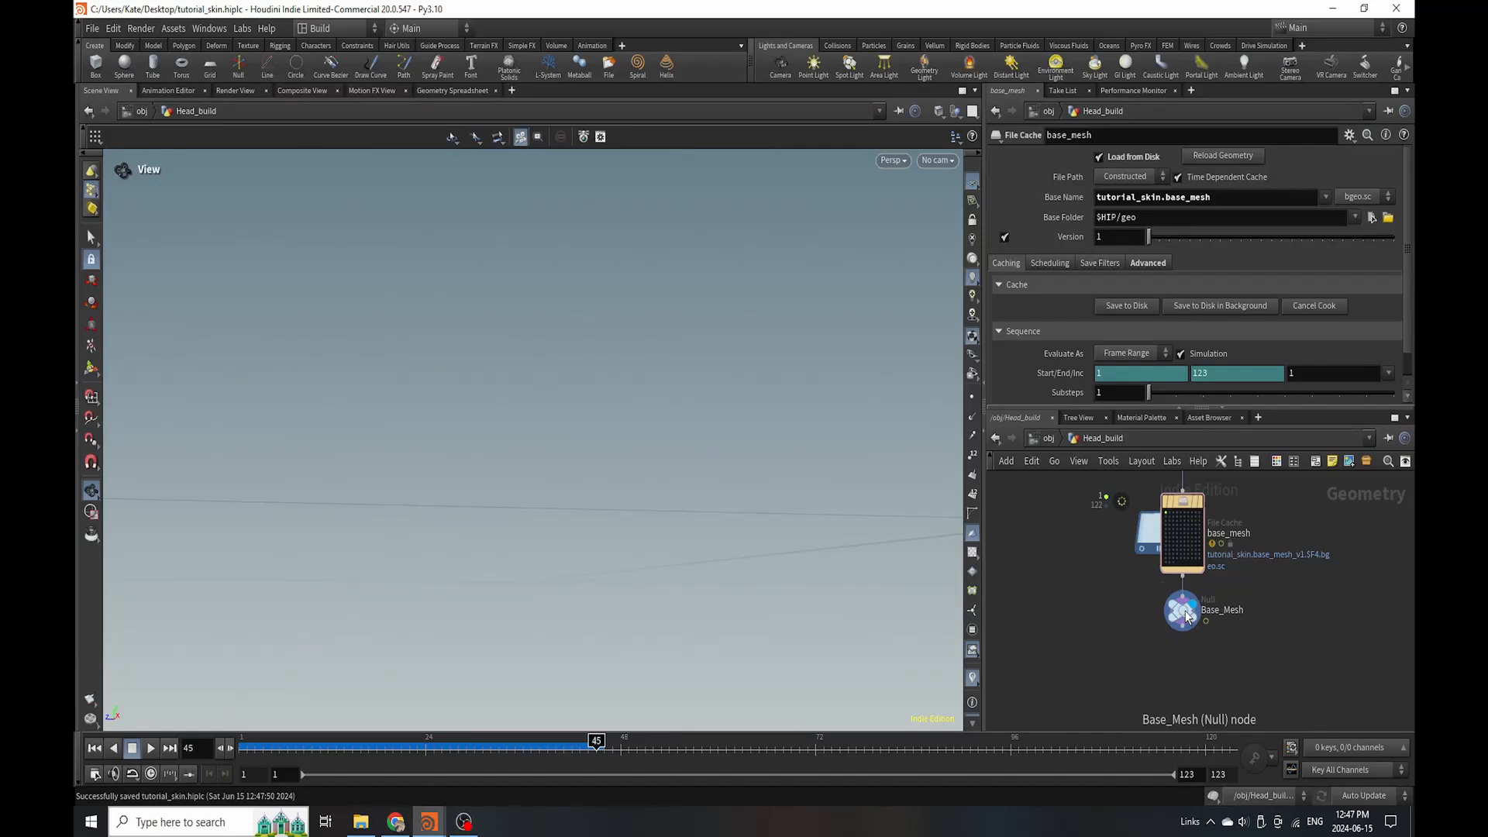
{"action": "left_click", "coordinate": [94, 748]}
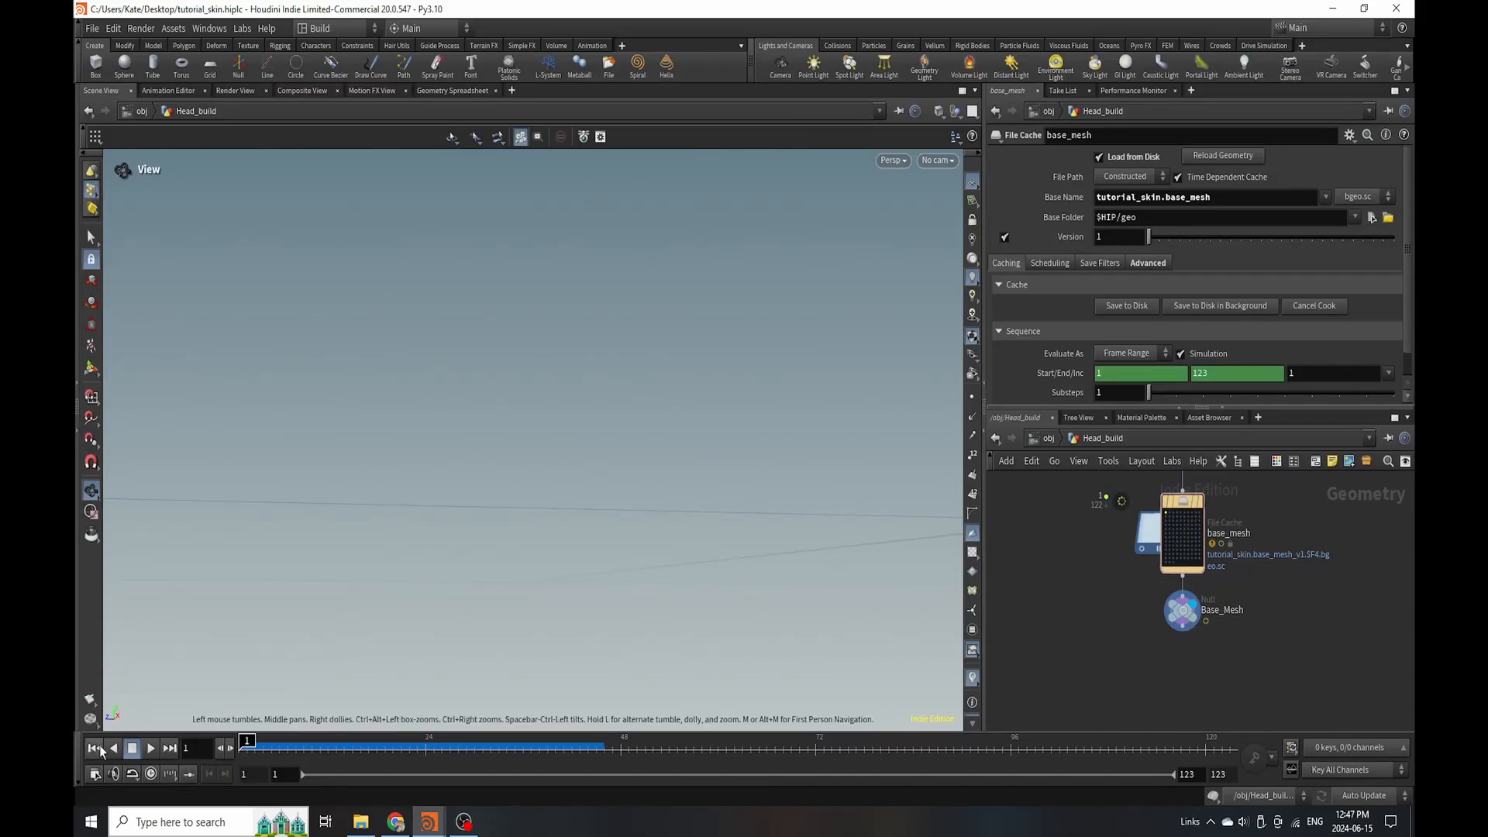
Move the Base_Mesh null down and insert an Attribute Delete node between it and the base_mesh file cache.
{"action": "scroll", "coordinate": [1196, 513], "scroll_direction": "up", "scroll_amount": 5}
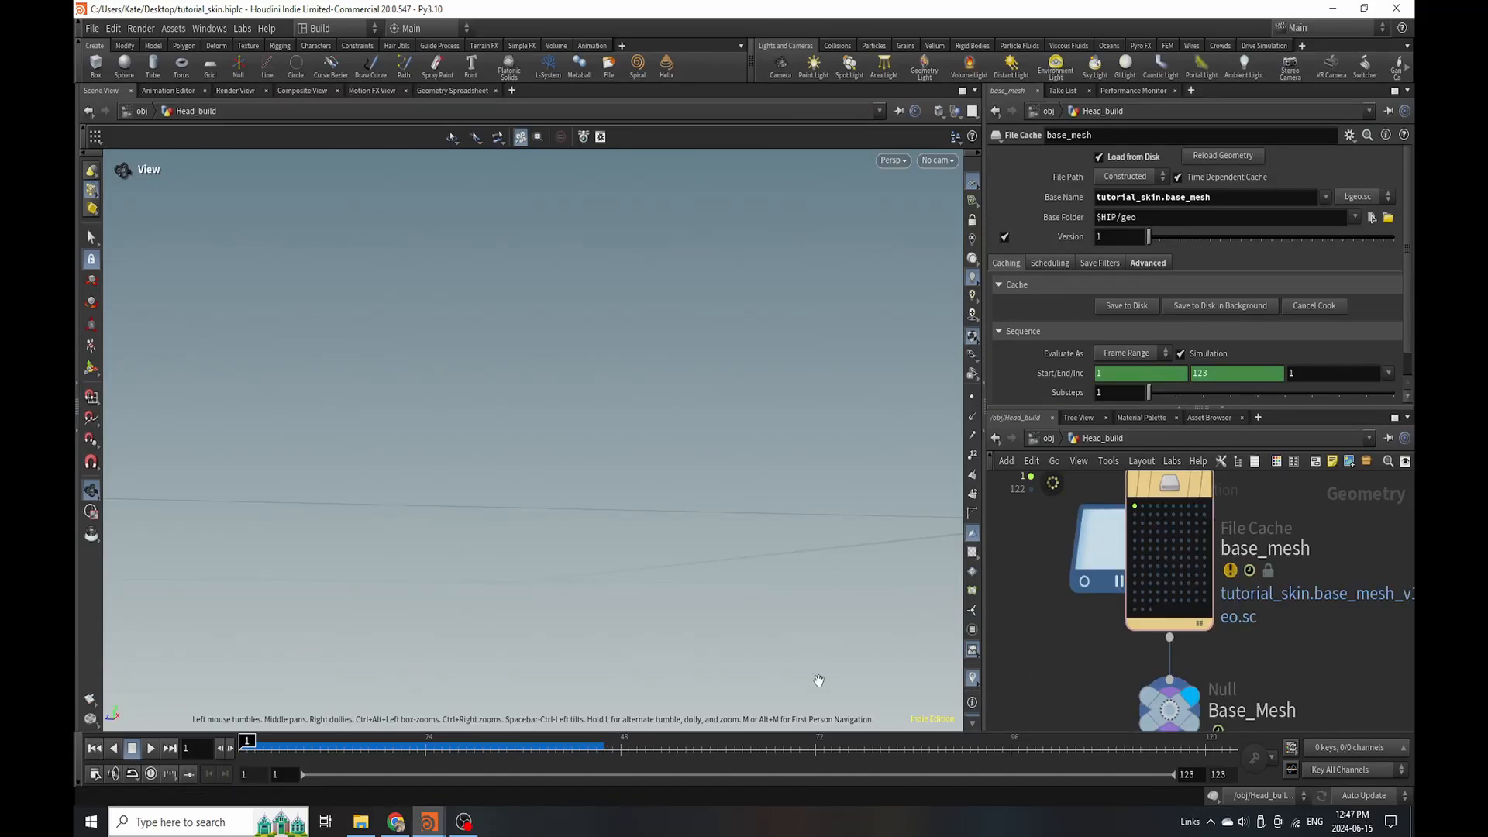
{"action": "scroll", "coordinate": [1200, 650], "scroll_direction": "down", "scroll_amount": 4}
{"action": "scroll", "coordinate": [1200, 649], "scroll_direction": "up", "scroll_amount": 3}
{"action": "left_click_drag", "start_coordinate": [1150, 600], "coordinate": [1155, 690]}
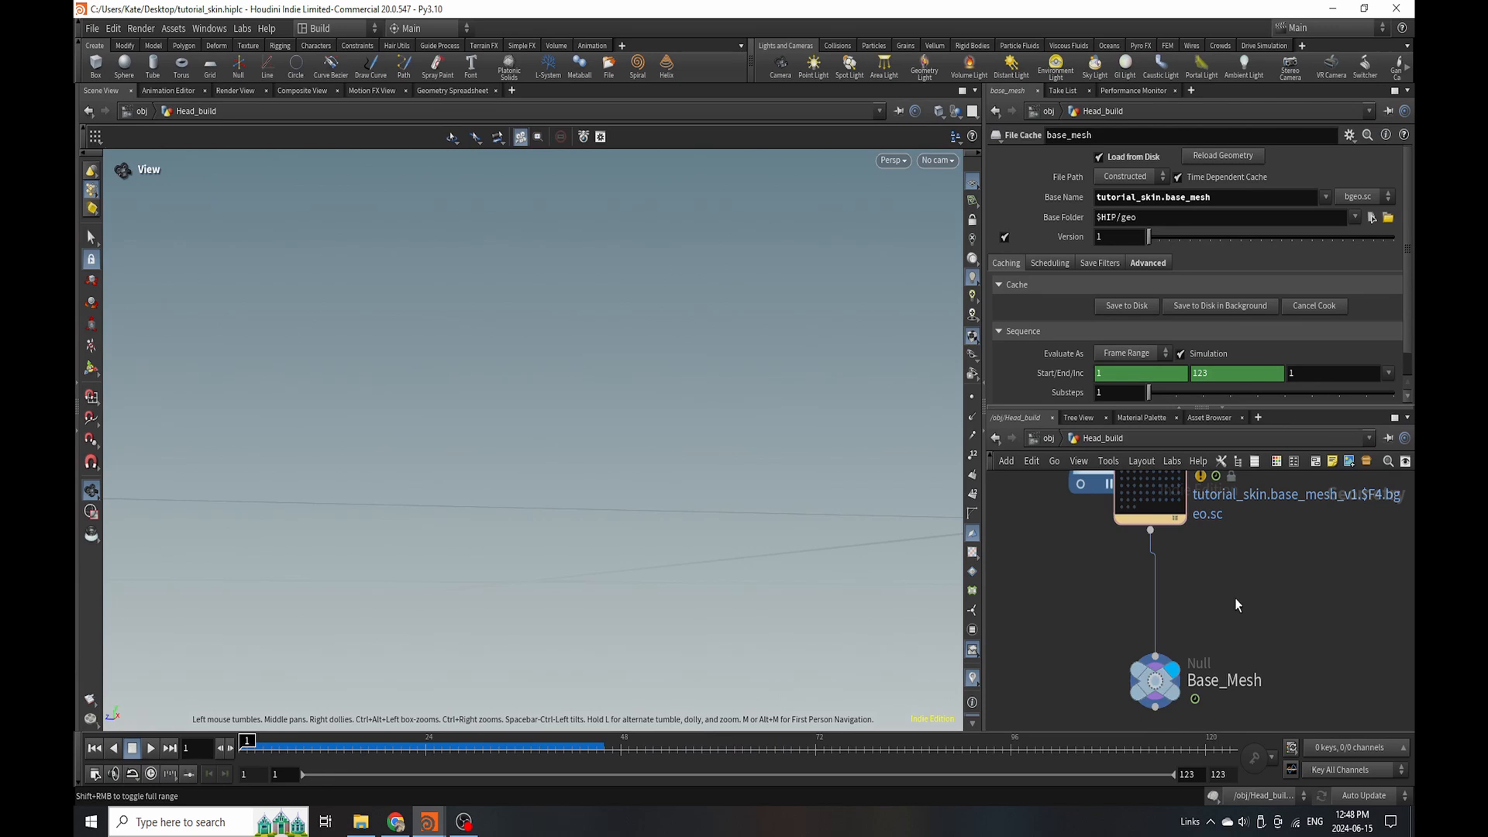
{"action": "key", "text": "Tab"}
{"action": "type", "text": "att"}
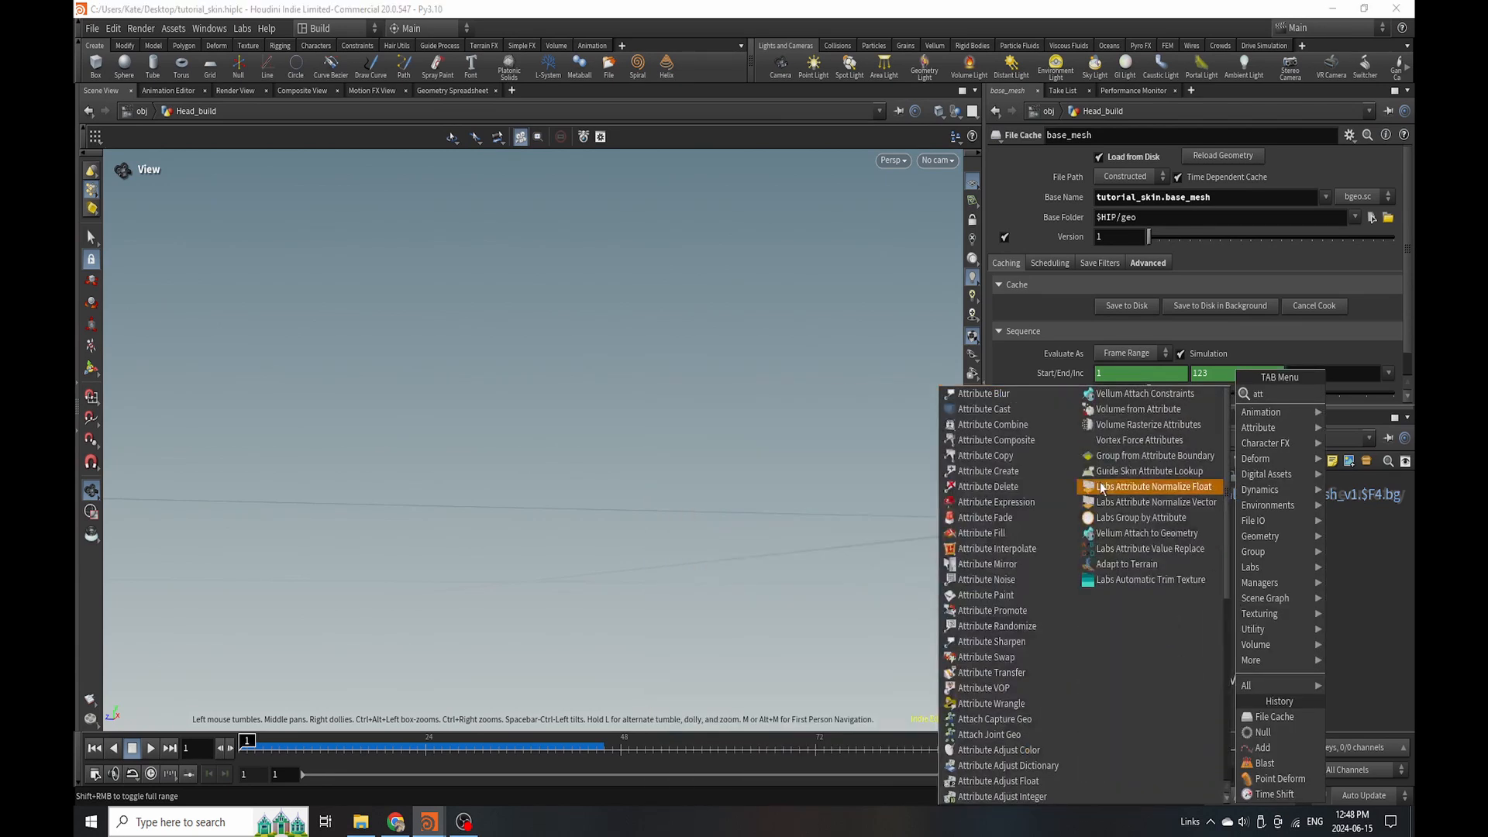
{"action": "left_click", "coordinate": [1008, 486]}
{"action": "left_click", "coordinate": [1154, 575]}
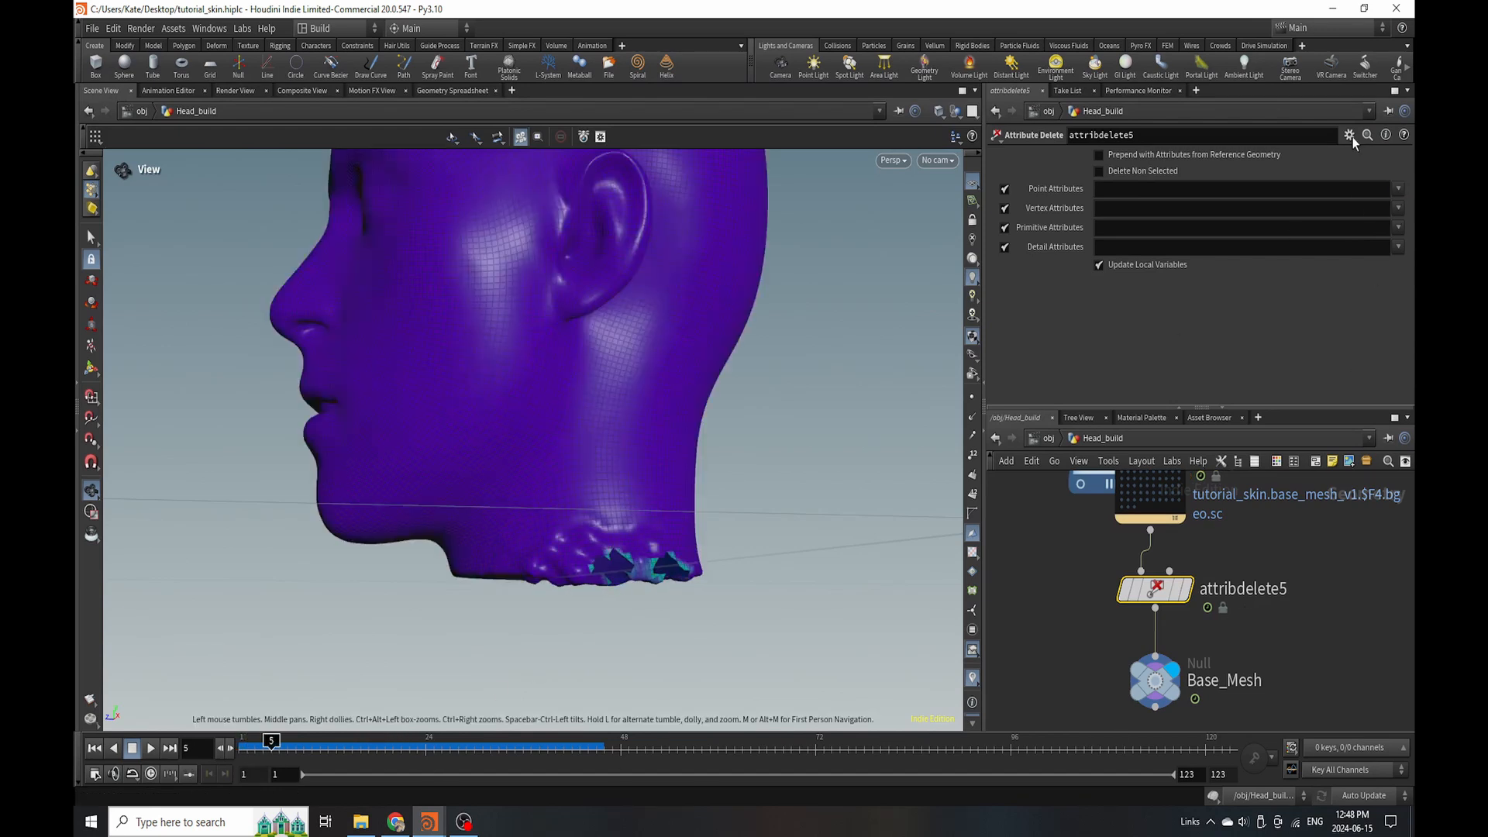
Set attribdelete5 to remove the totalburn point attribute.
{"action": "left_click", "coordinate": [1401, 190]}
{"action": "left_click", "coordinate": [1374, 222]}
{"action": "scroll", "coordinate": [1149, 628], "scroll_direction": "down", "scroll_amount": 2}
{"action": "key", "text": "Tab"}
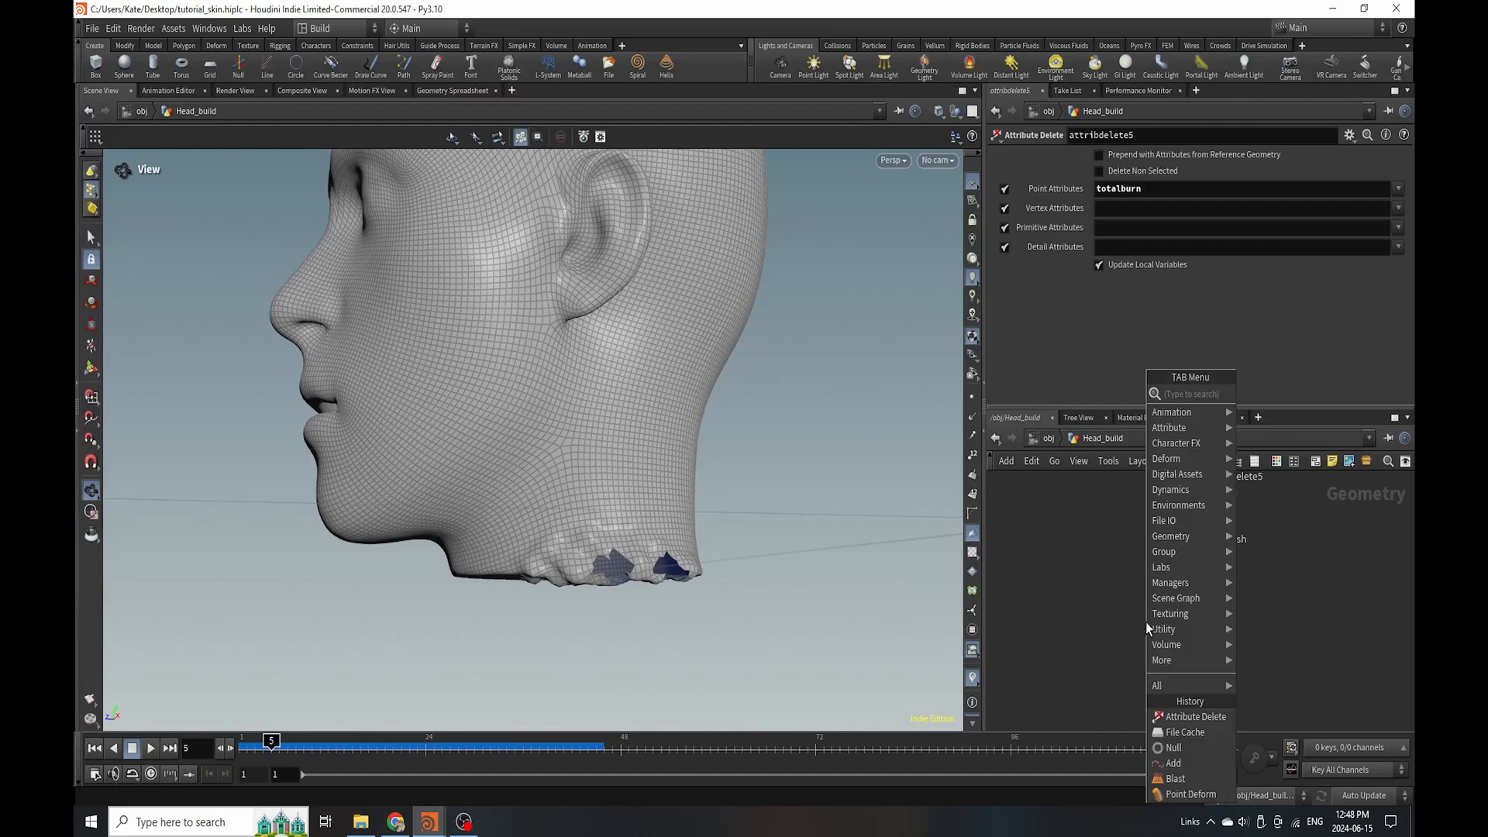
{"action": "key", "text": "Escape"}
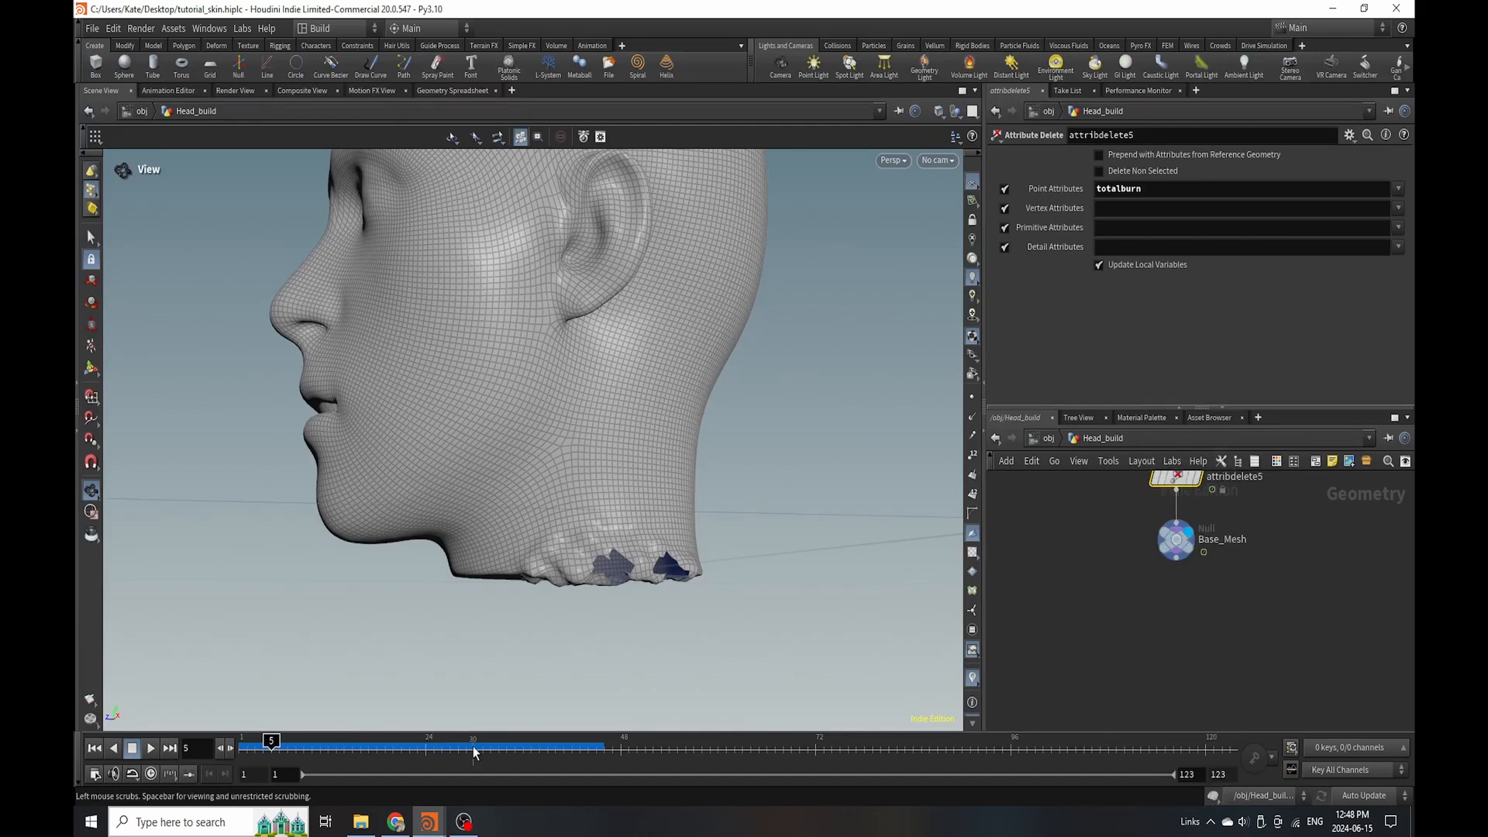
Scrub the timeline to frame 36 and inspect the hole in the neck from several angles.
{"action": "left_click_drag", "start_coordinate": [473, 749], "coordinate": [522, 748]}
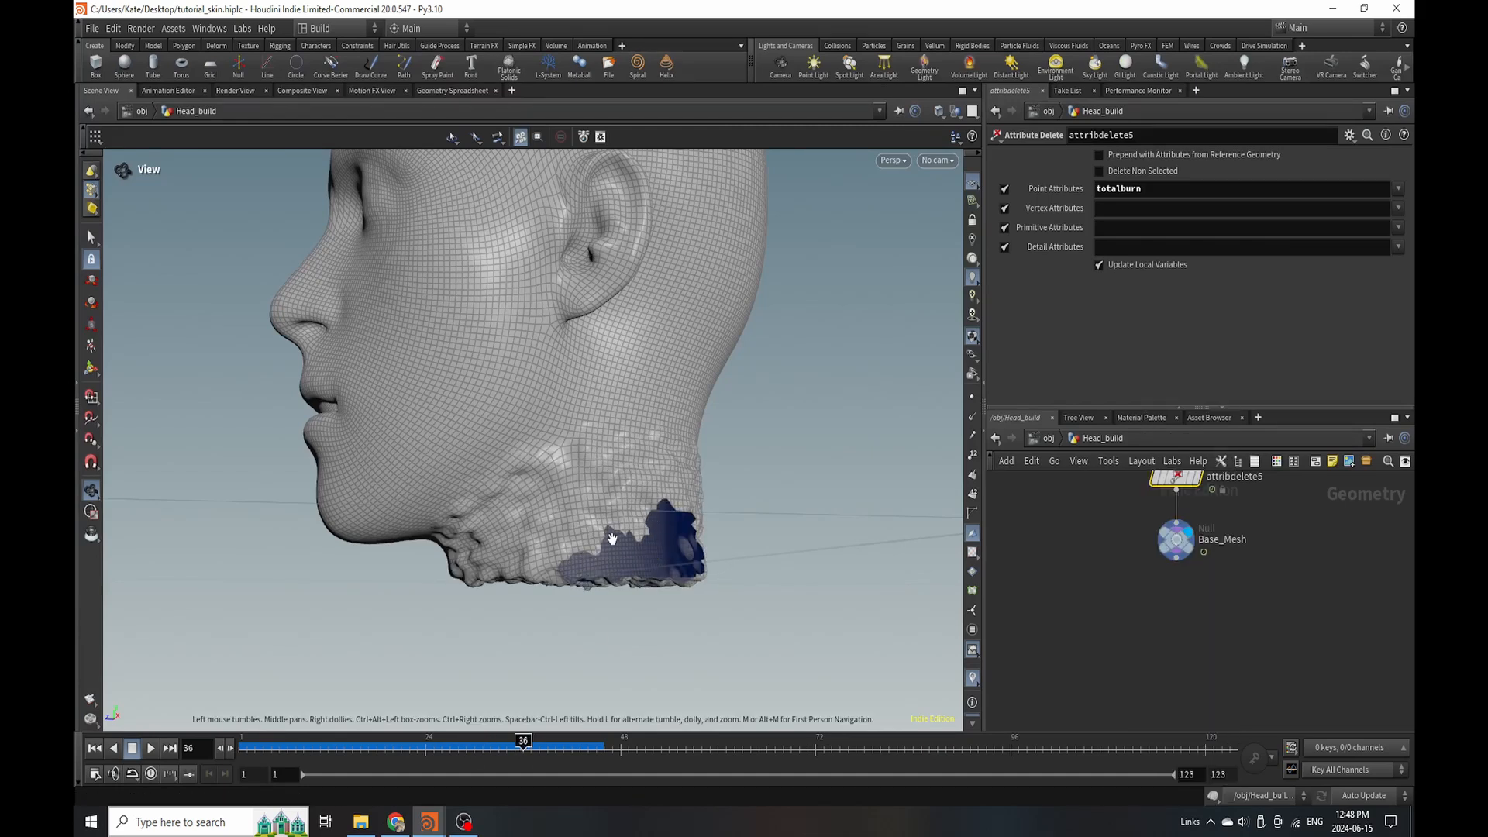
{"action": "left_click_drag", "start_coordinate": [587, 553], "coordinate": [532, 556]}
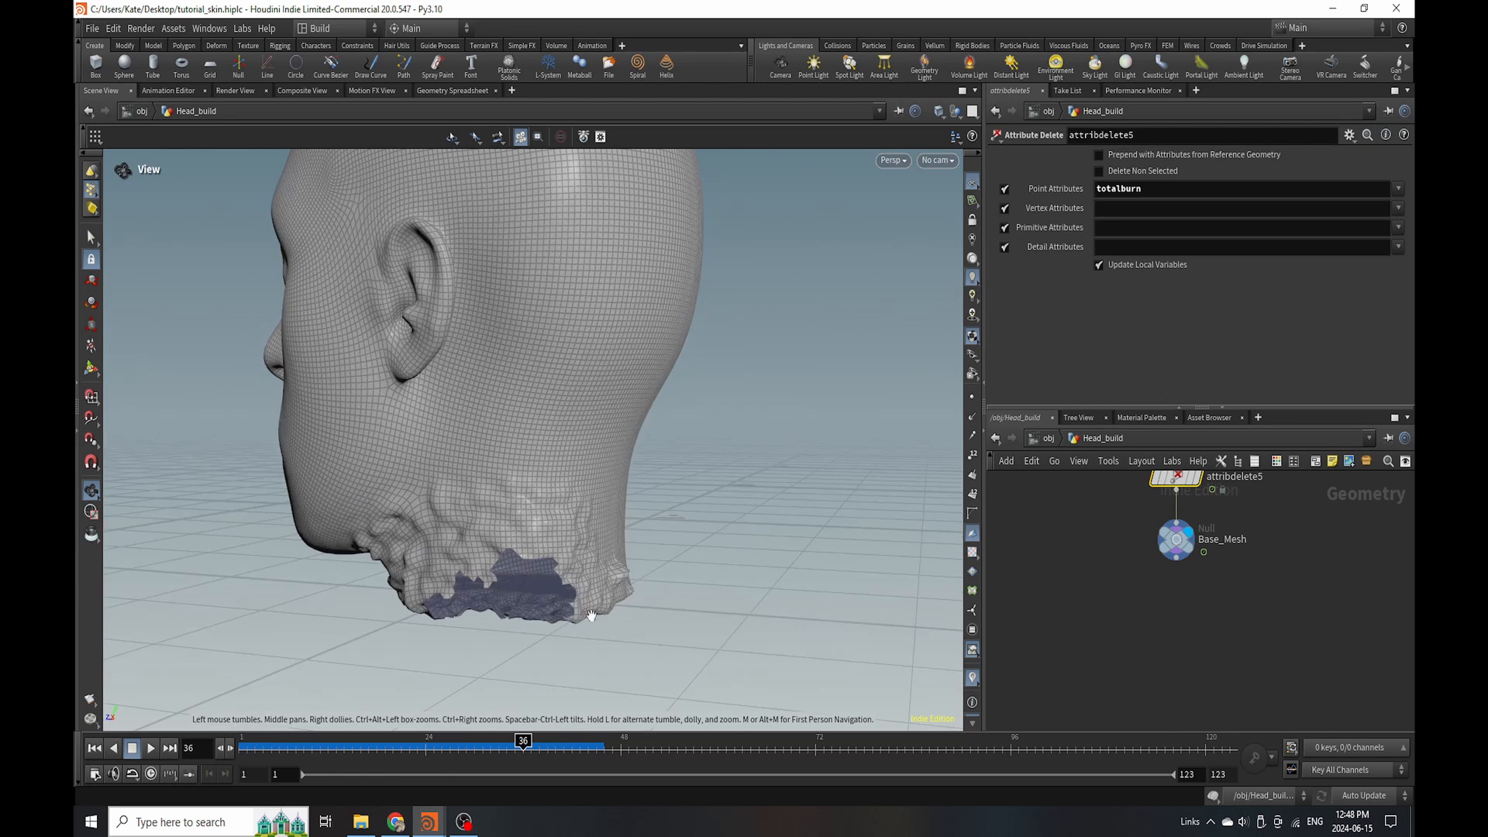
{"action": "left_click_drag", "start_coordinate": [592, 616], "coordinate": [682, 612]}
{"action": "scroll", "coordinate": [1130, 600], "scroll_direction": "up", "scroll_amount": 3}
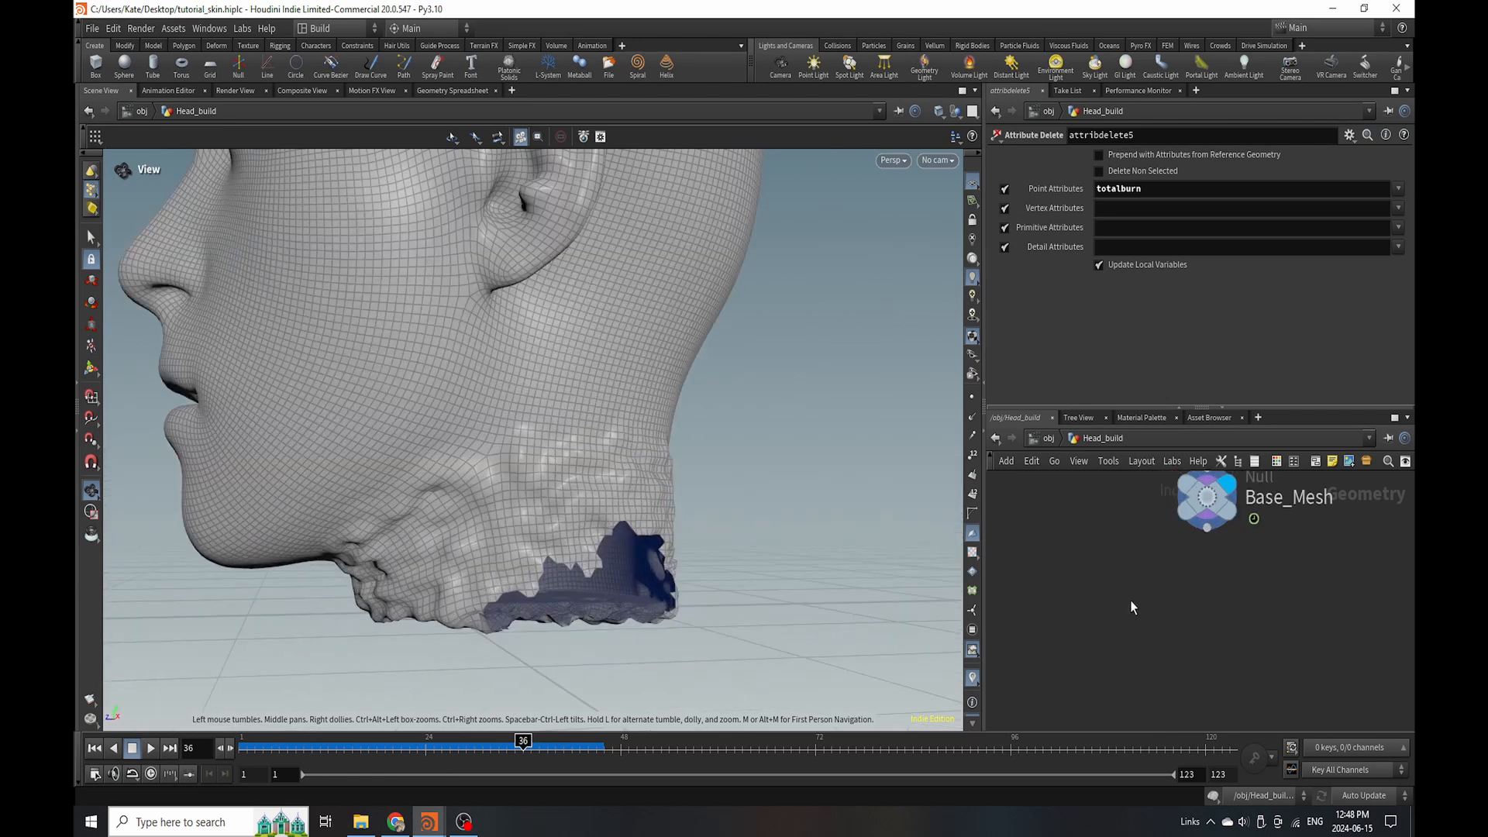
Place a Group node below Base_Mesh, connected to its output, and display it.
{"action": "key", "text": "Tab"}
{"action": "type", "text": "group"}
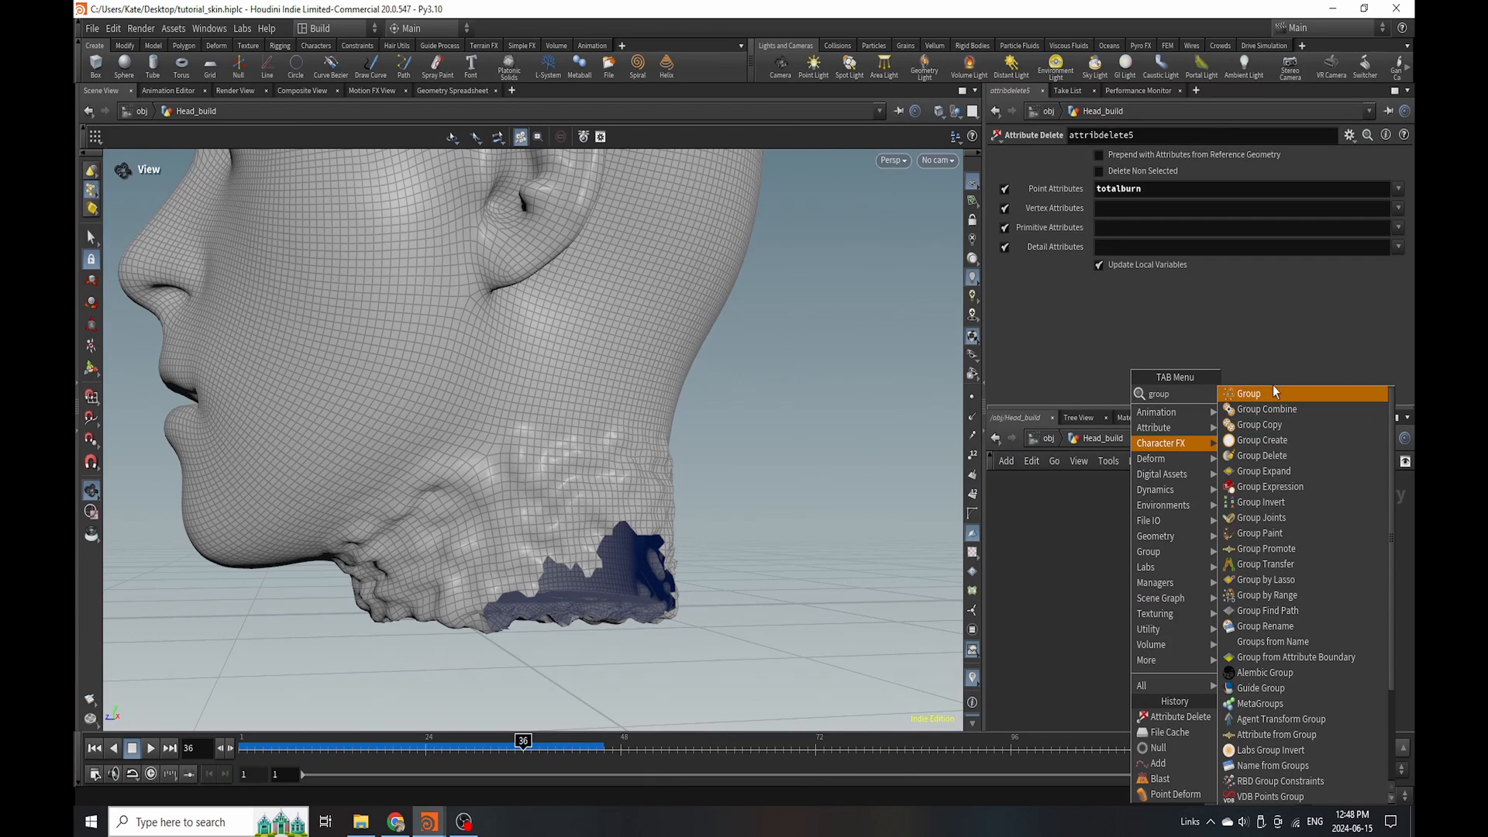
{"action": "left_click", "coordinate": [1271, 393]}
{"action": "left_click", "coordinate": [1084, 595]}
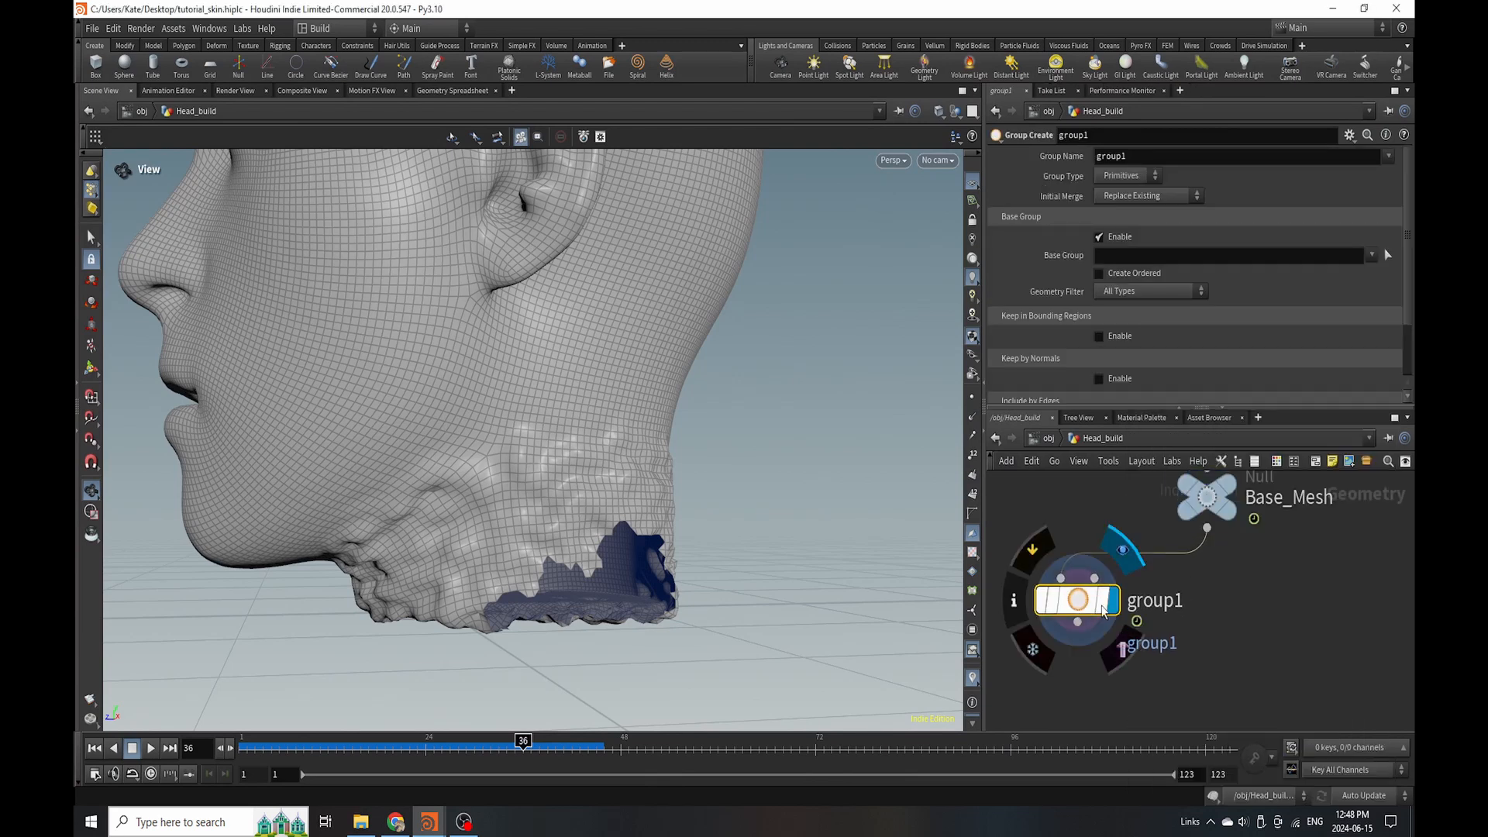
{"action": "left_click", "coordinate": [1113, 600]}
Set the group name of group1 to $OS and save the scene.
{"action": "double_click", "coordinate": [1137, 158]}
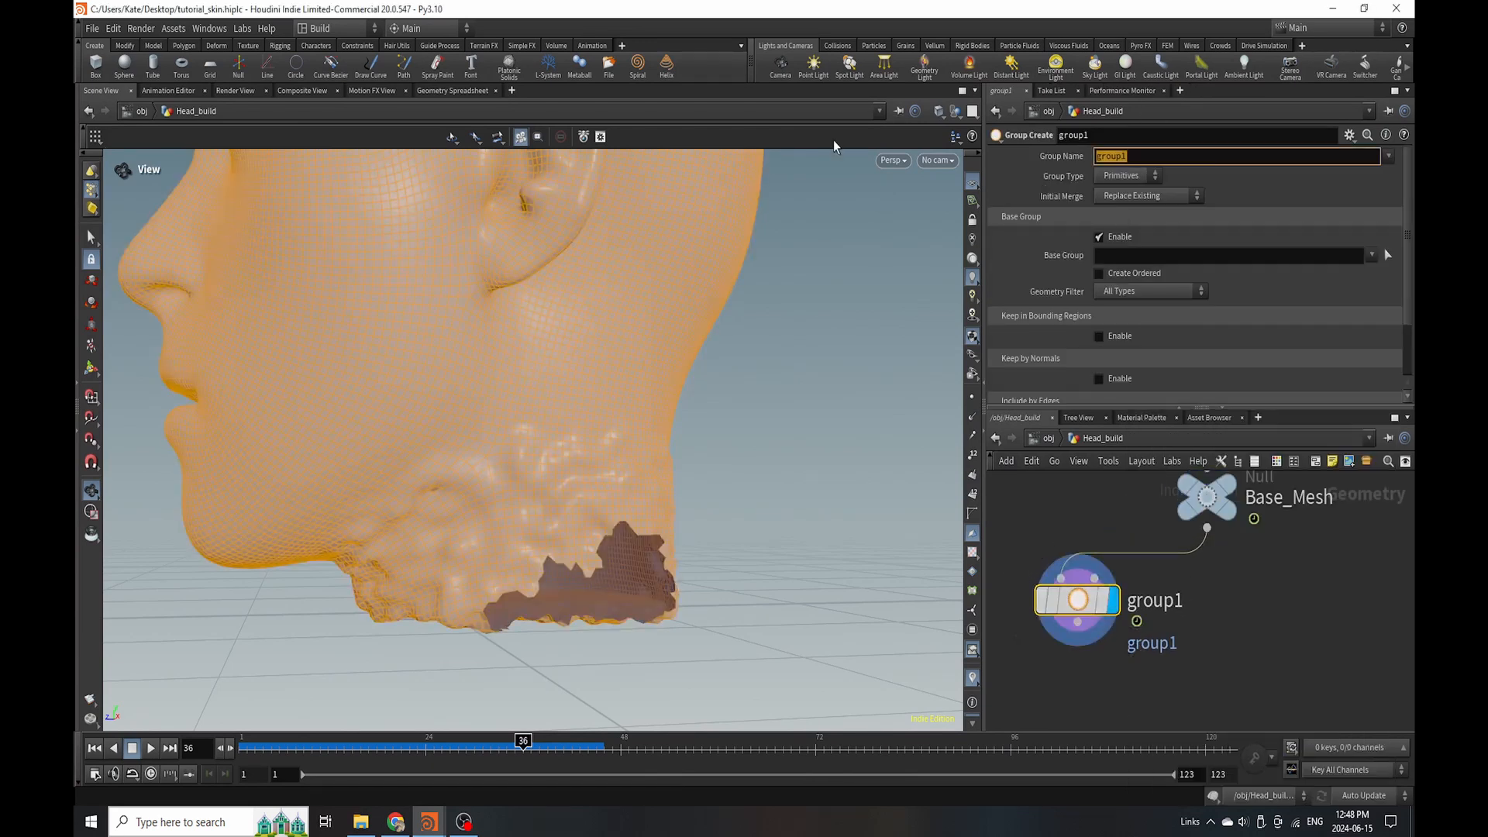
{"action": "type", "text": "$OS"}
{"action": "key", "text": "Return"}
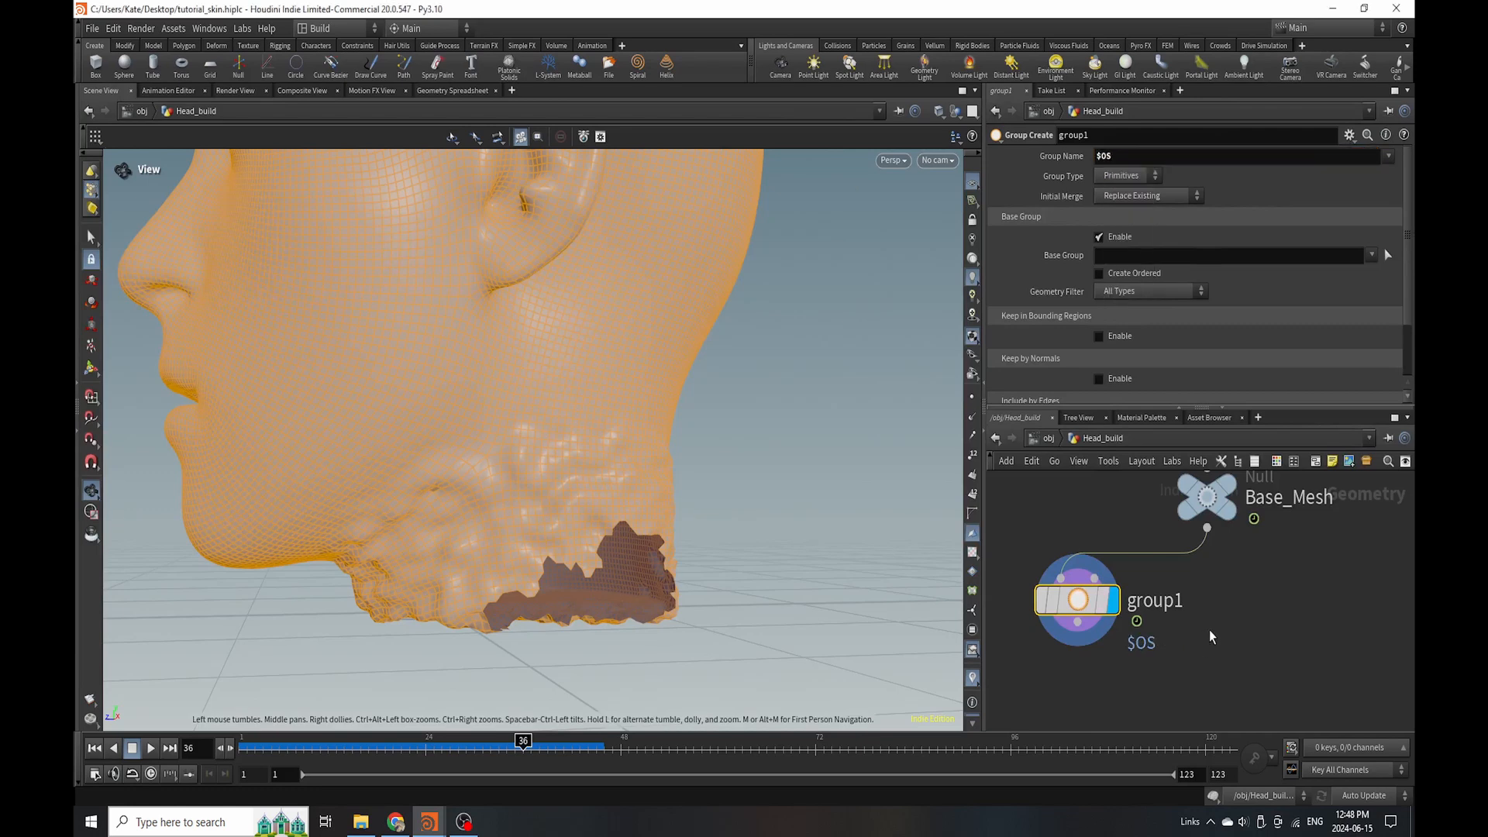
{"action": "key", "text": "ctrl+s"}
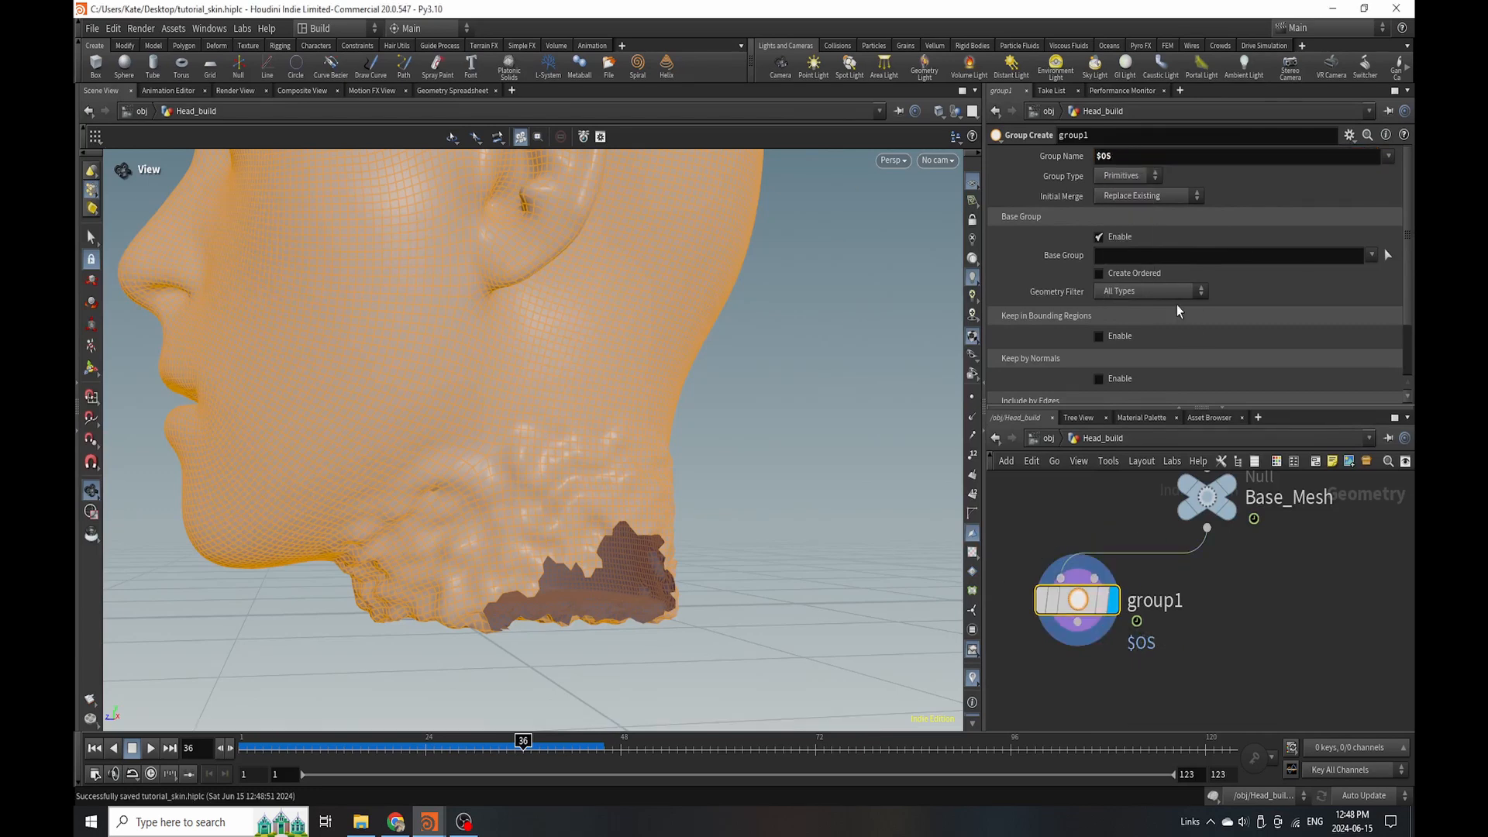
Disable the base group option and rename the group node as edges.
{"action": "left_click", "coordinate": [1099, 236]}
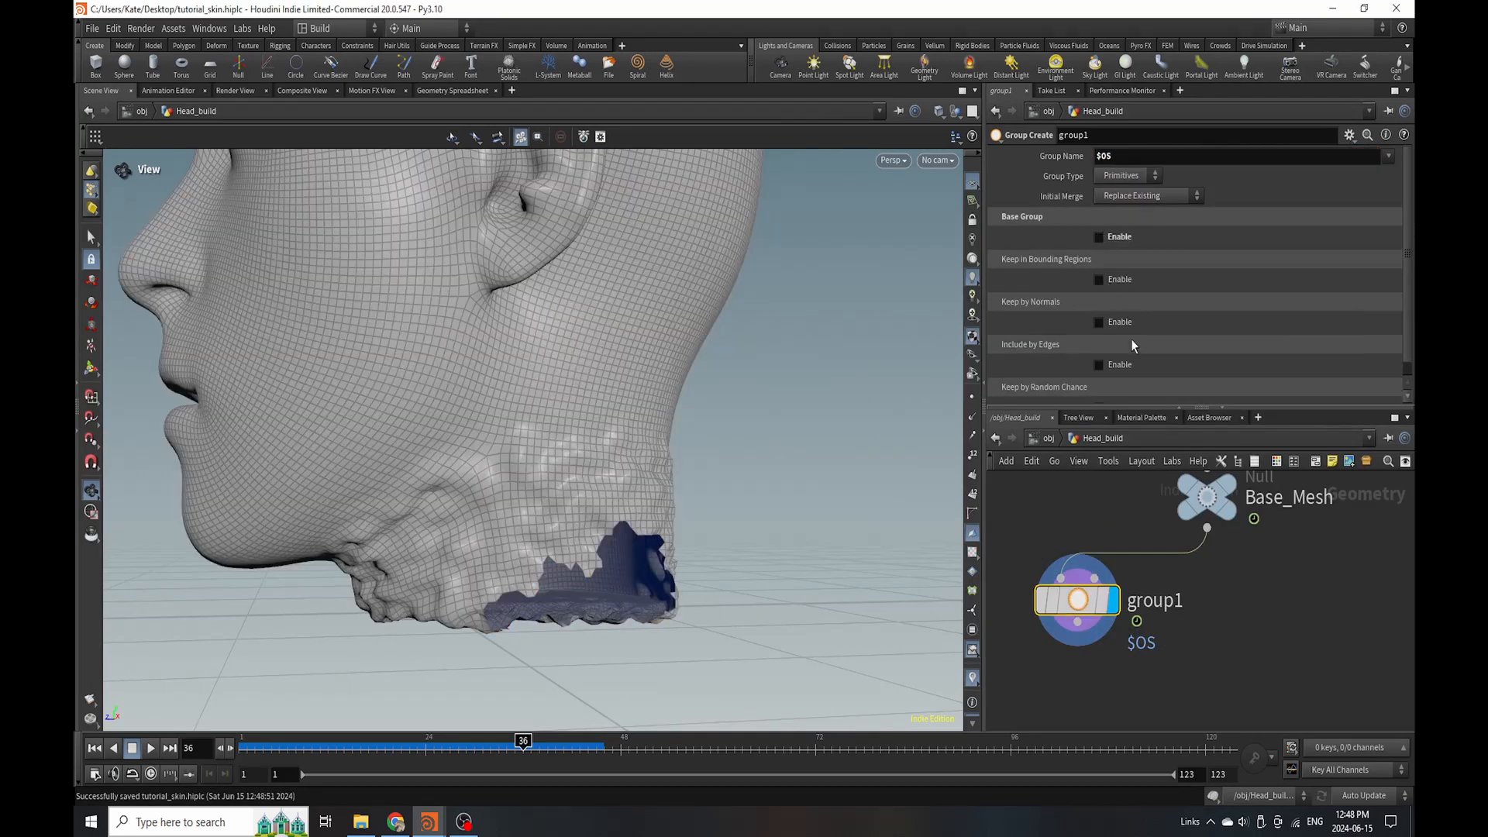
{"action": "scroll", "coordinate": [1132, 345], "scroll_direction": "down", "scroll_amount": 1}
{"action": "left_click", "coordinate": [1163, 600]}
{"action": "left_click_drag", "start_coordinate": [1219, 599], "coordinate": [936, 482]}
{"action": "type", "text": "edges"}
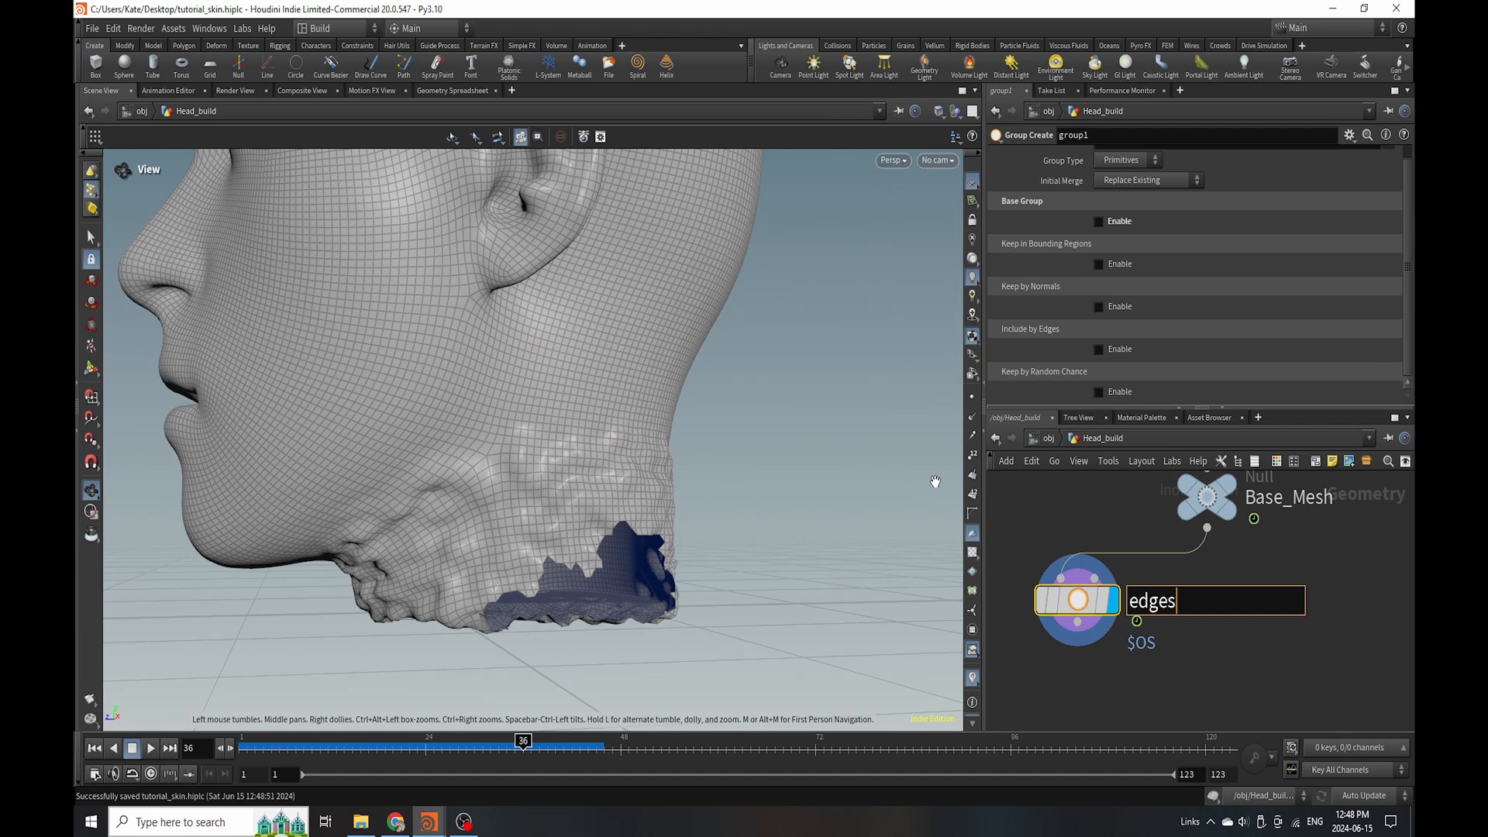
{"action": "key", "text": "Return"}
Enable Include by Edges with Unshared Edges on the edges node and set its group type to Edges.
{"action": "left_click", "coordinate": [1099, 350]}
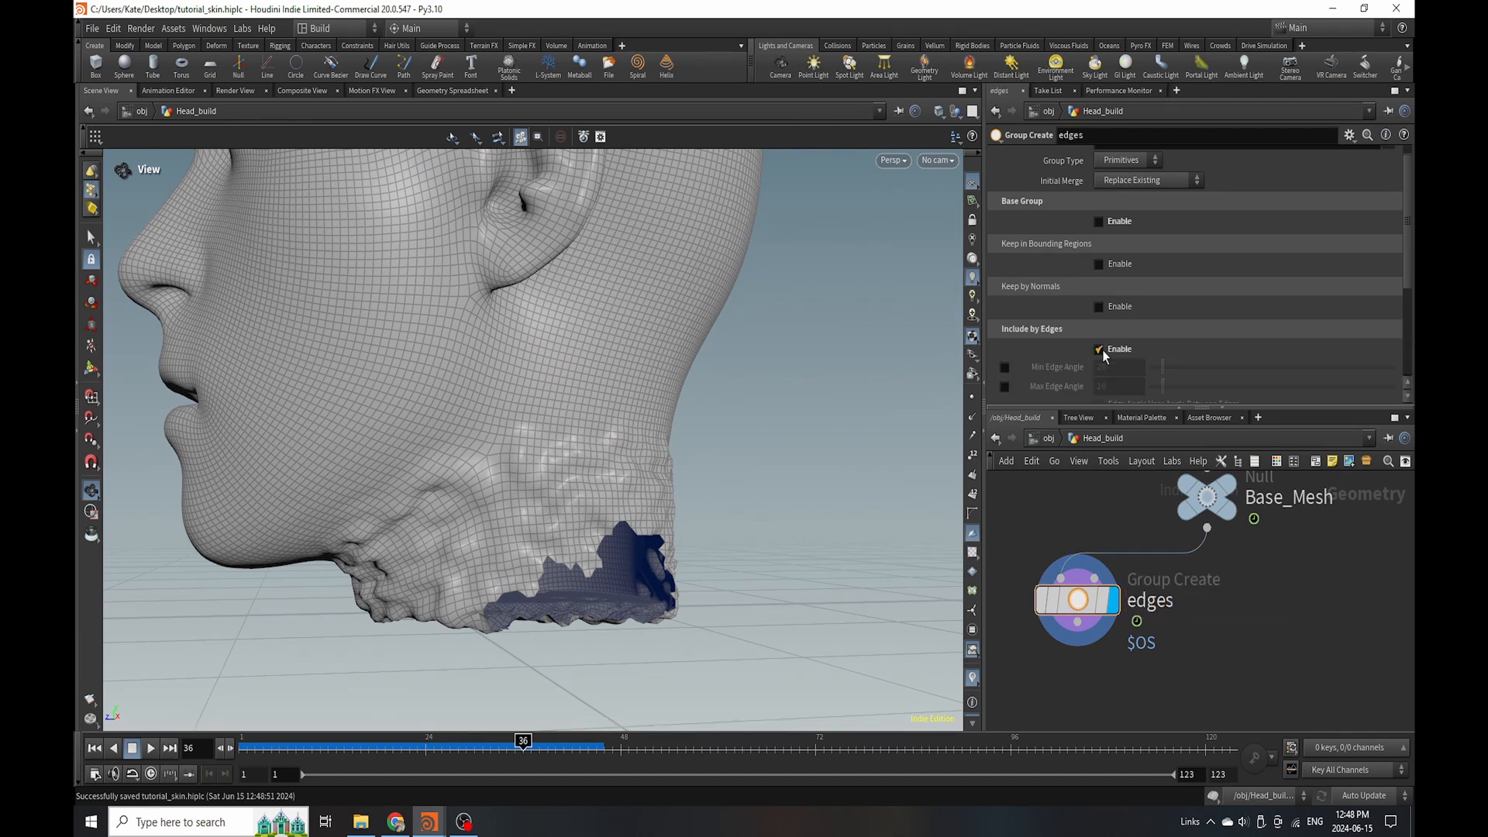
{"action": "scroll", "coordinate": [1079, 360], "scroll_direction": "down", "scroll_amount": 3}
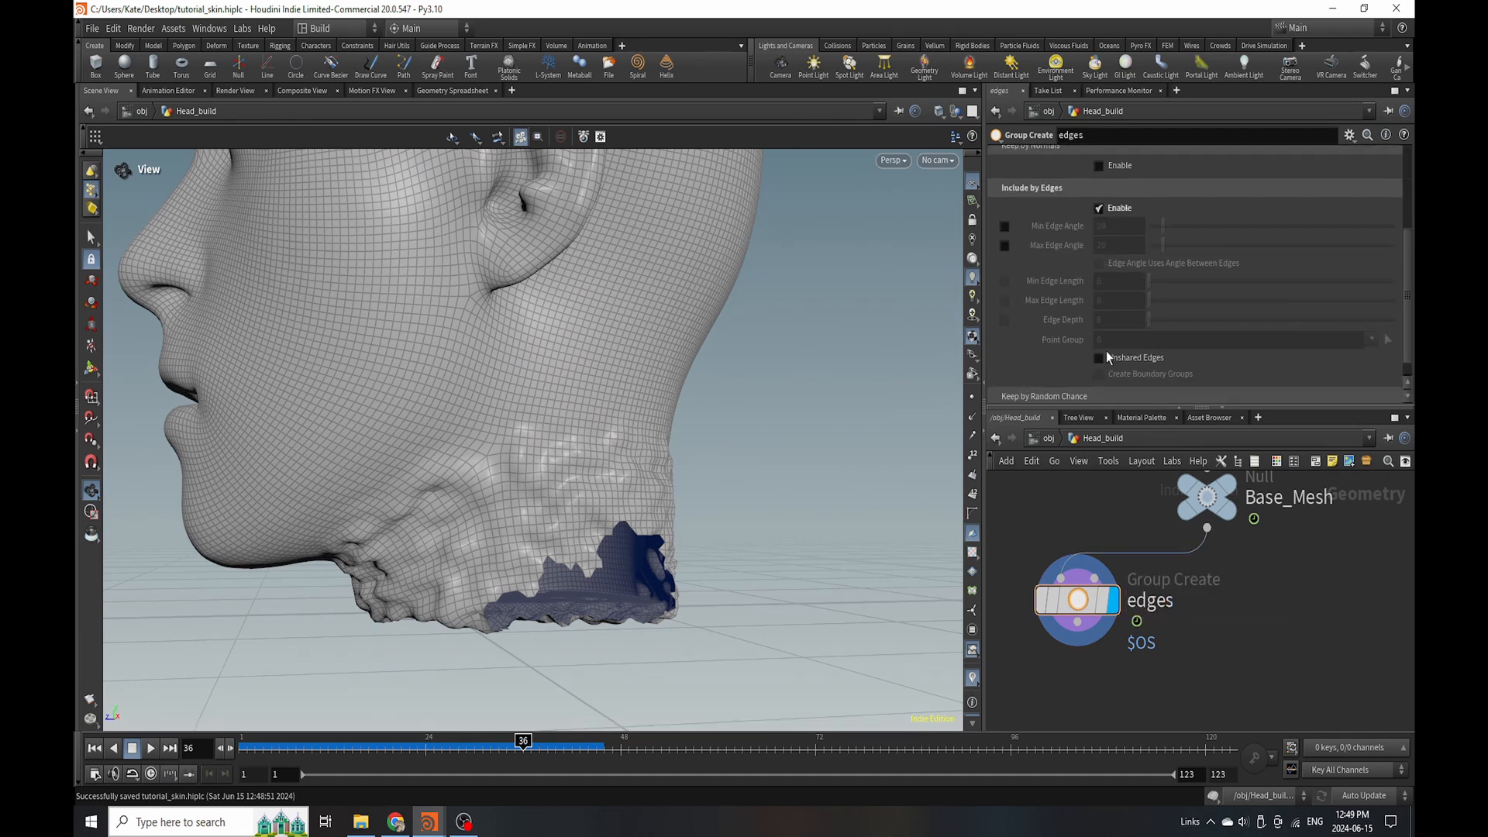
{"action": "left_click", "coordinate": [1099, 358]}
{"action": "left_click_drag", "start_coordinate": [609, 548], "coordinate": [558, 530]}
{"action": "scroll", "coordinate": [1092, 331], "scroll_direction": "up", "scroll_amount": 5}
{"action": "left_click", "coordinate": [1140, 180]}
{"action": "left_click", "coordinate": [1120, 217]}
{"action": "scroll", "coordinate": [1136, 564], "scroll_direction": "down", "scroll_amount": 4}
{"action": "scroll", "coordinate": [1136, 564], "scroll_direction": "up", "scroll_amount": 8}
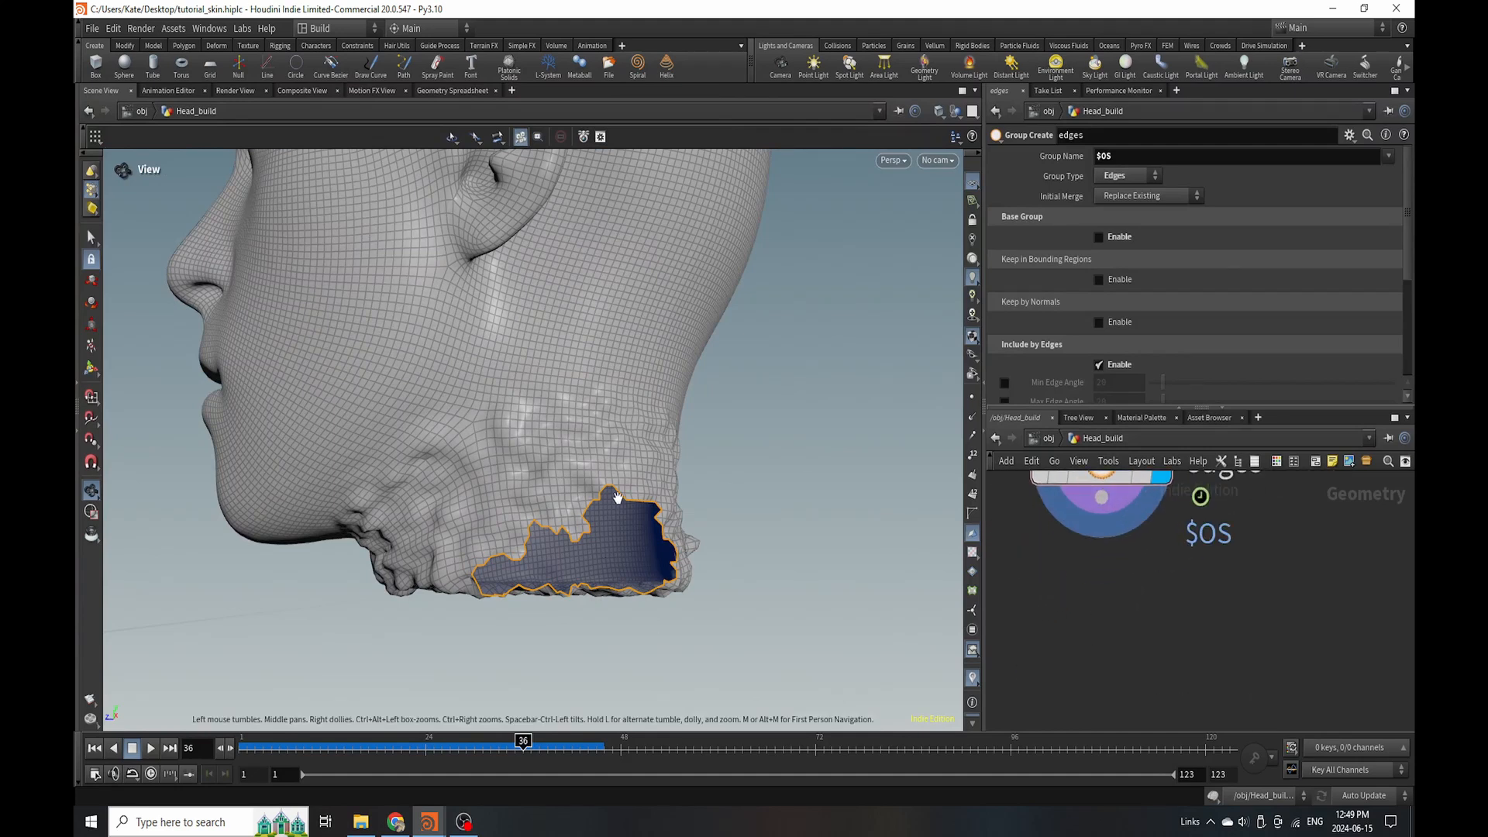
{"action": "left_click_drag", "start_coordinate": [617, 496], "coordinate": [651, 540]}
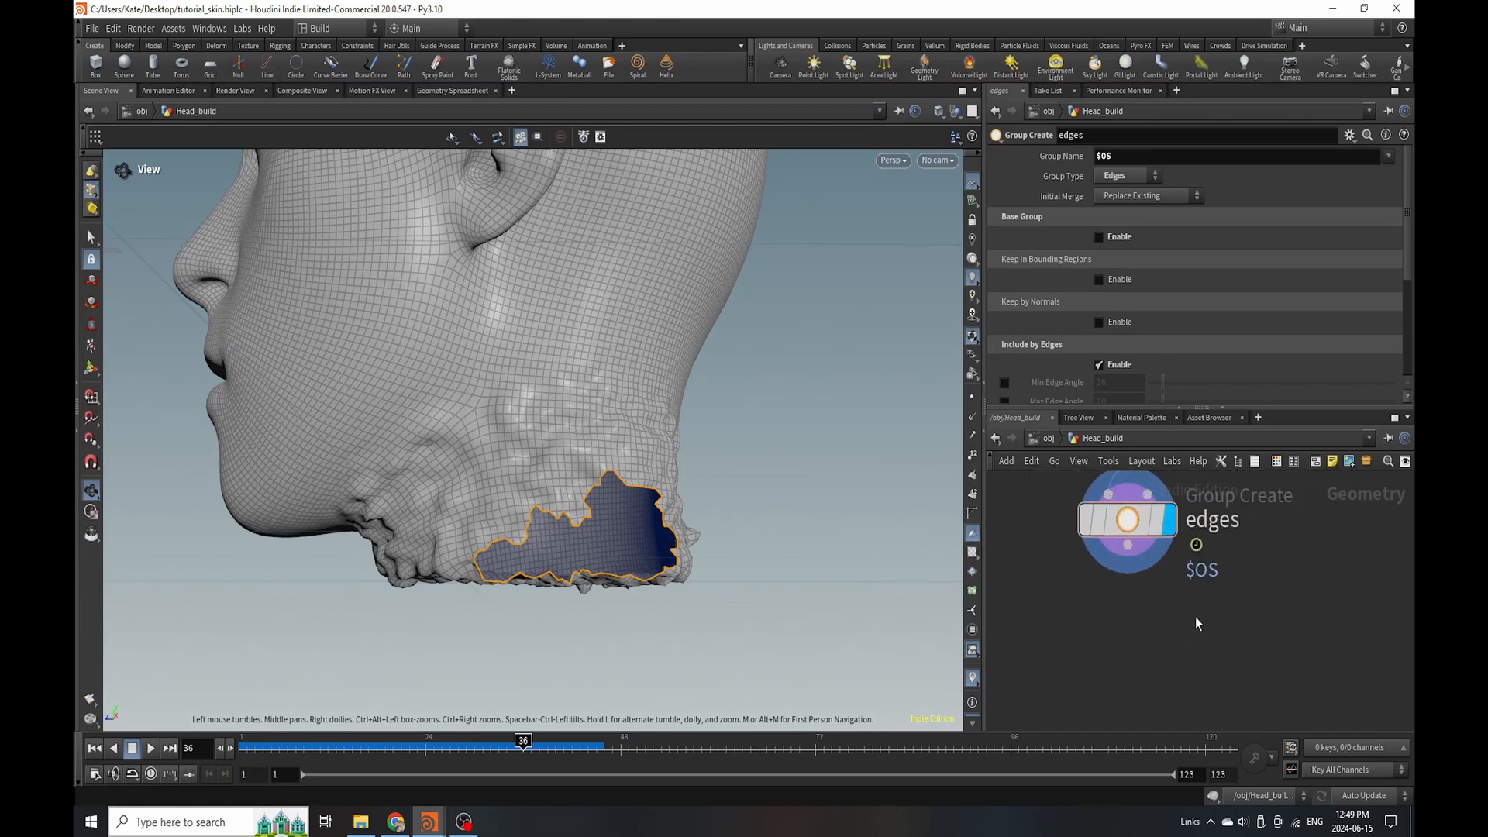
{"action": "key", "text": "Tab"}
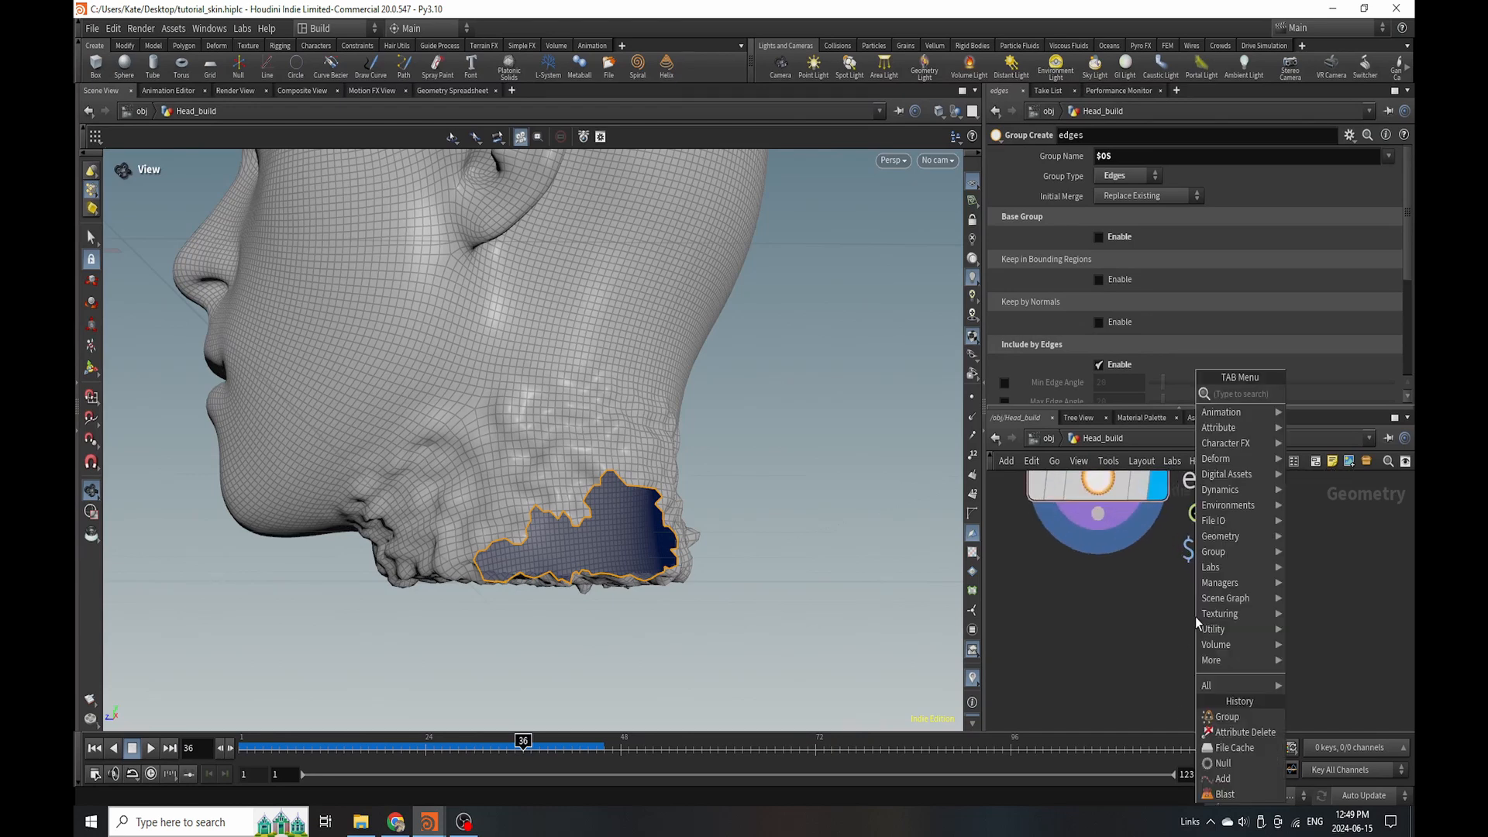
{"action": "type", "text": "rs"}
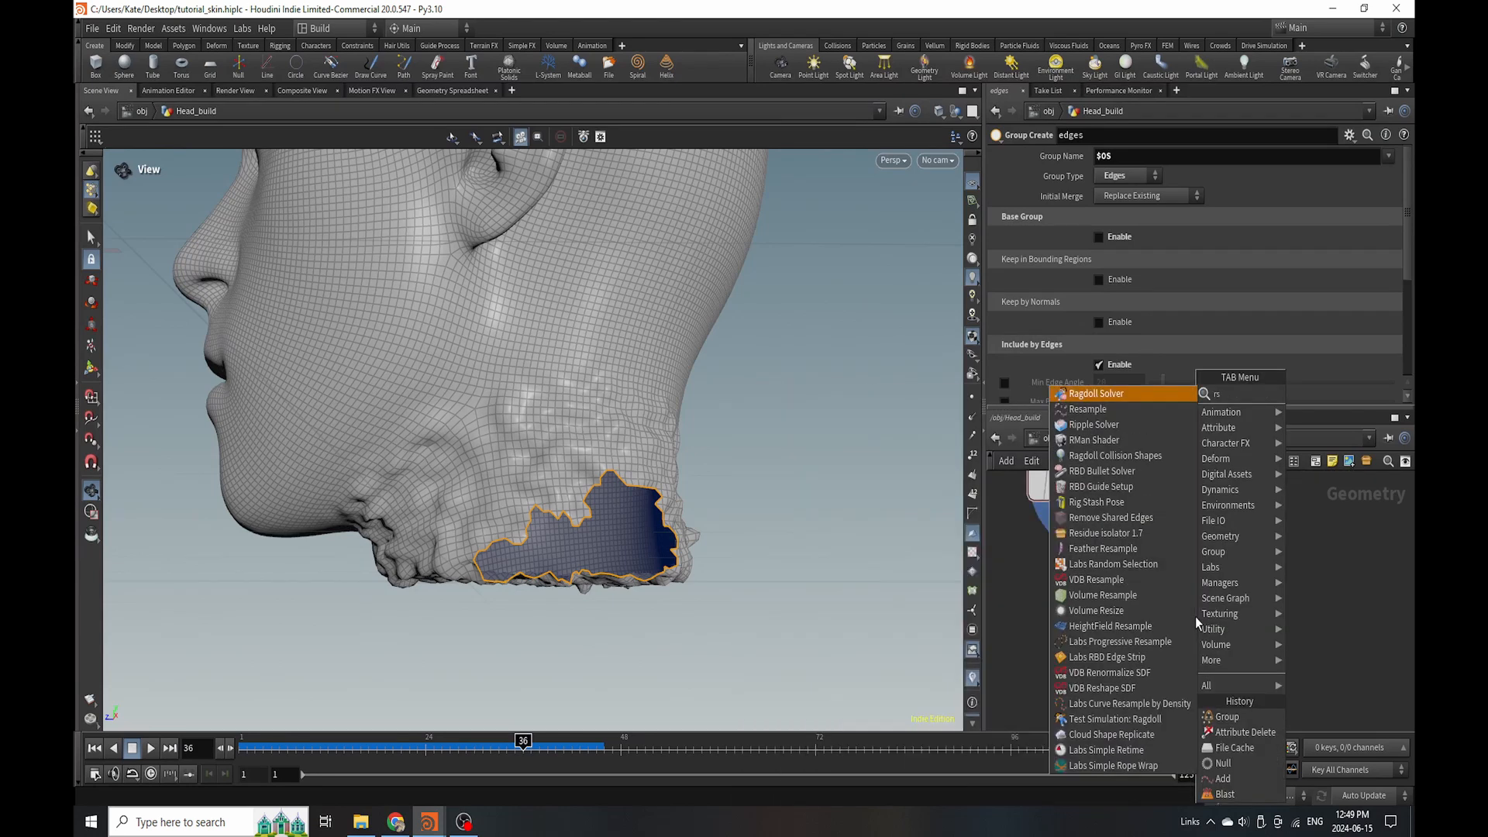
{"action": "key", "text": "Escape"}
Turn on point display in the viewport and place a Resample node connected below the edges group.
{"action": "left_click", "coordinate": [972, 397]}
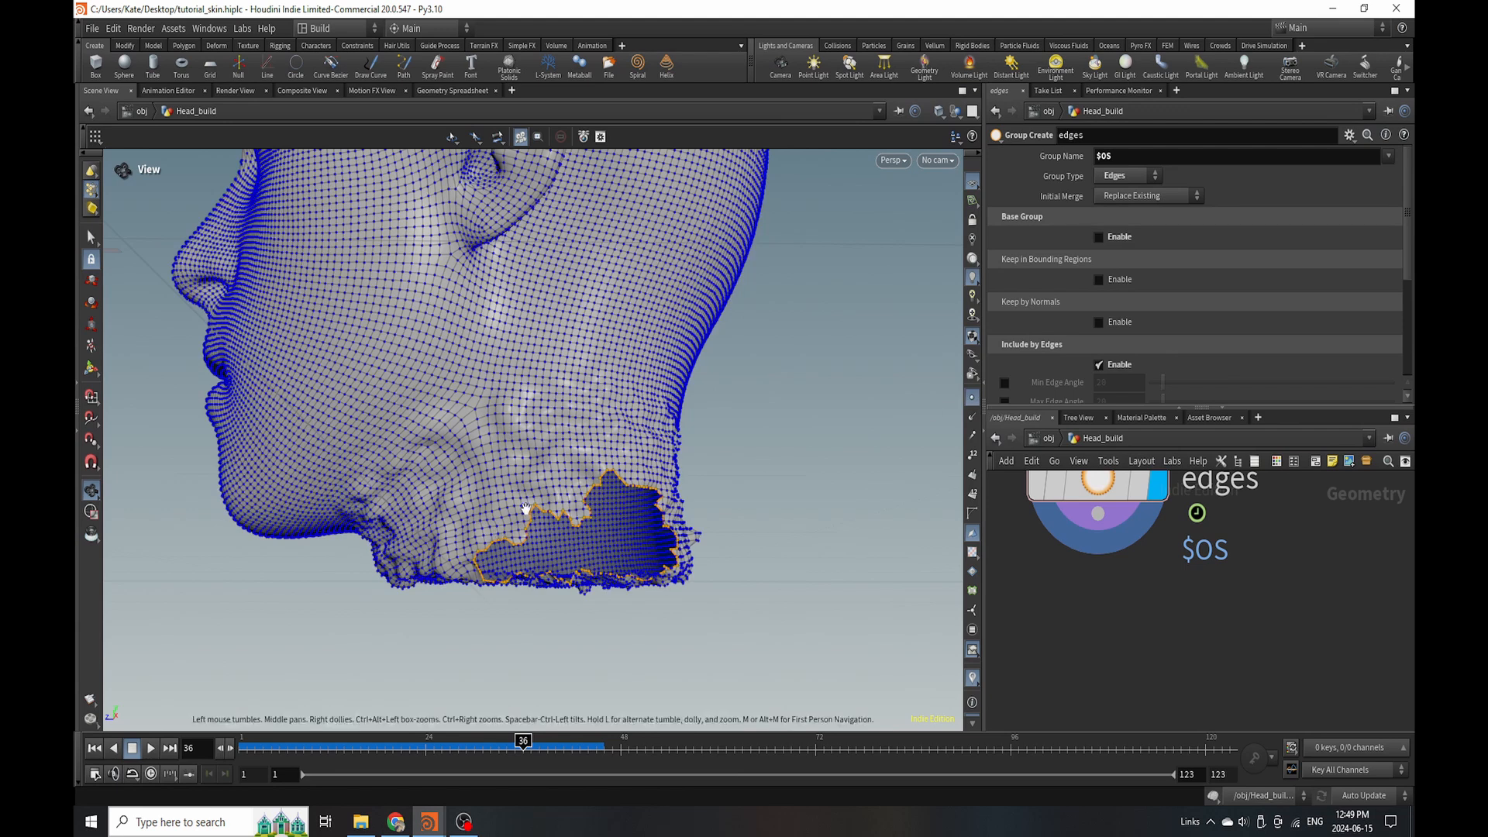
{"action": "key", "text": "Tab"}
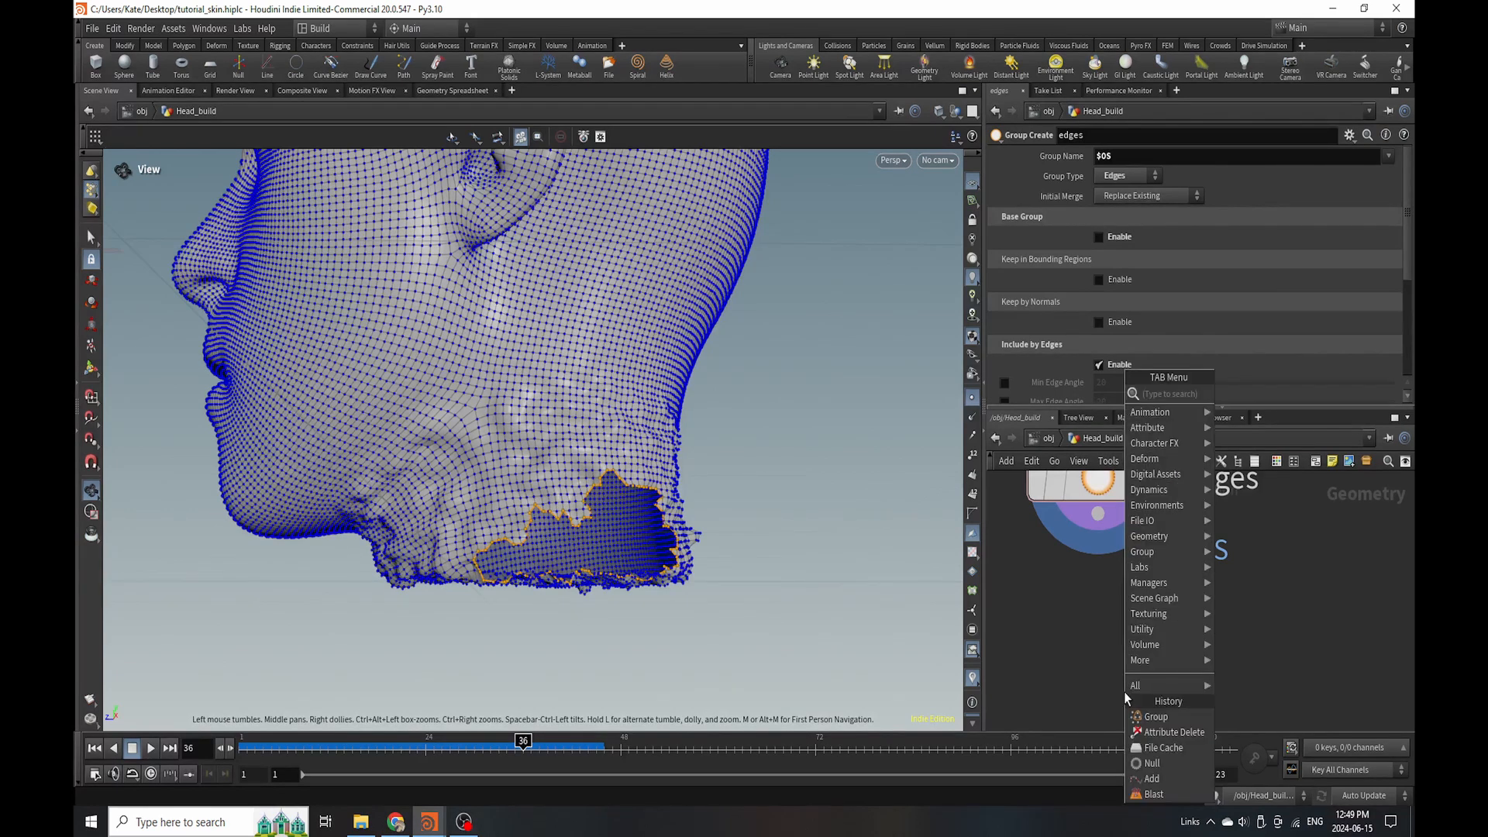
{"action": "type", "text": "resa"}
{"action": "key", "text": "Return"}
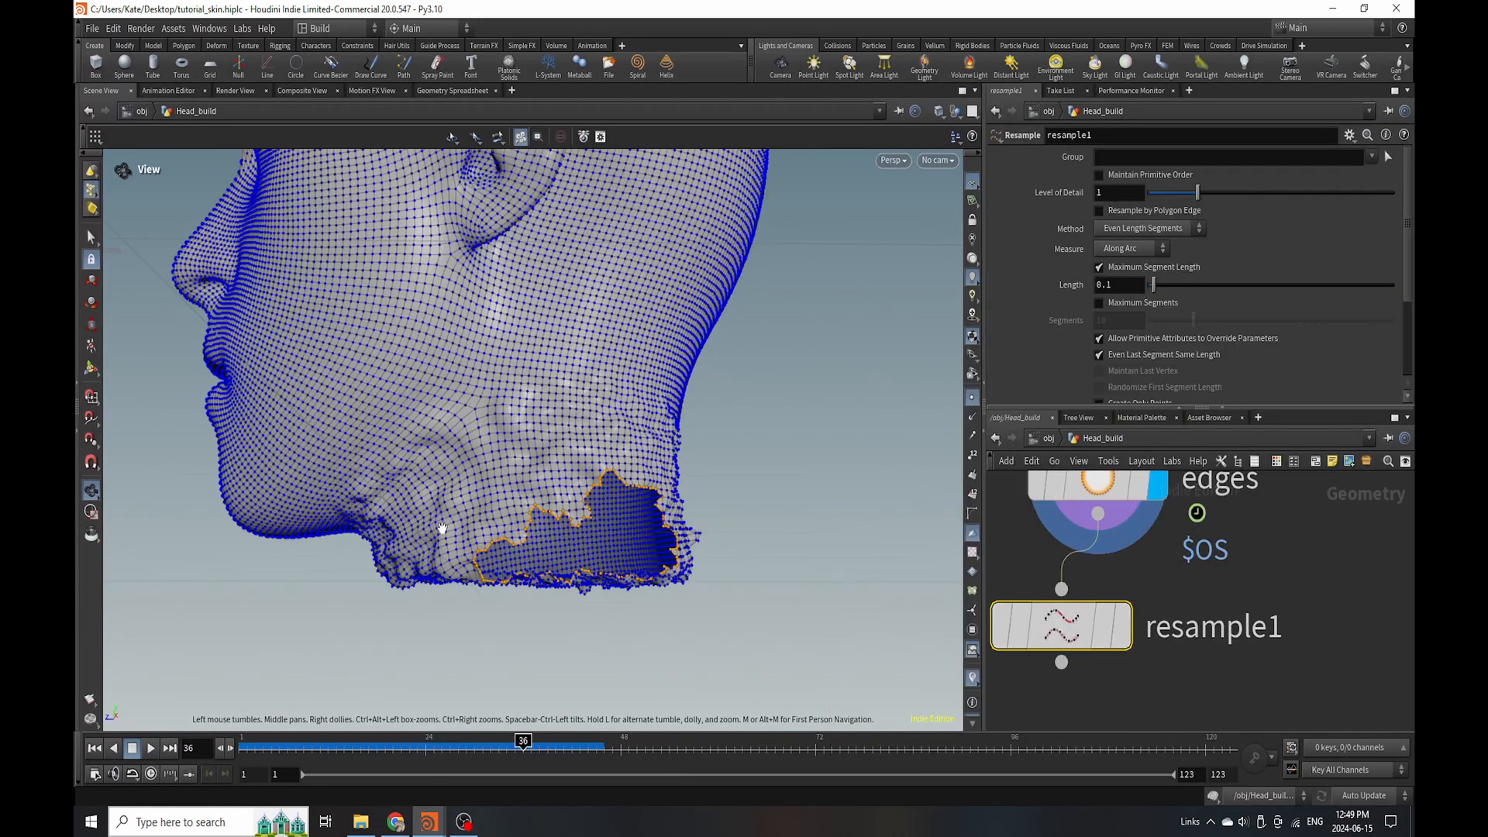
Display the Resample node's result and try restricting it to the color group.
{"action": "scroll", "coordinate": [807, 421], "scroll_direction": "up", "scroll_amount": 5}
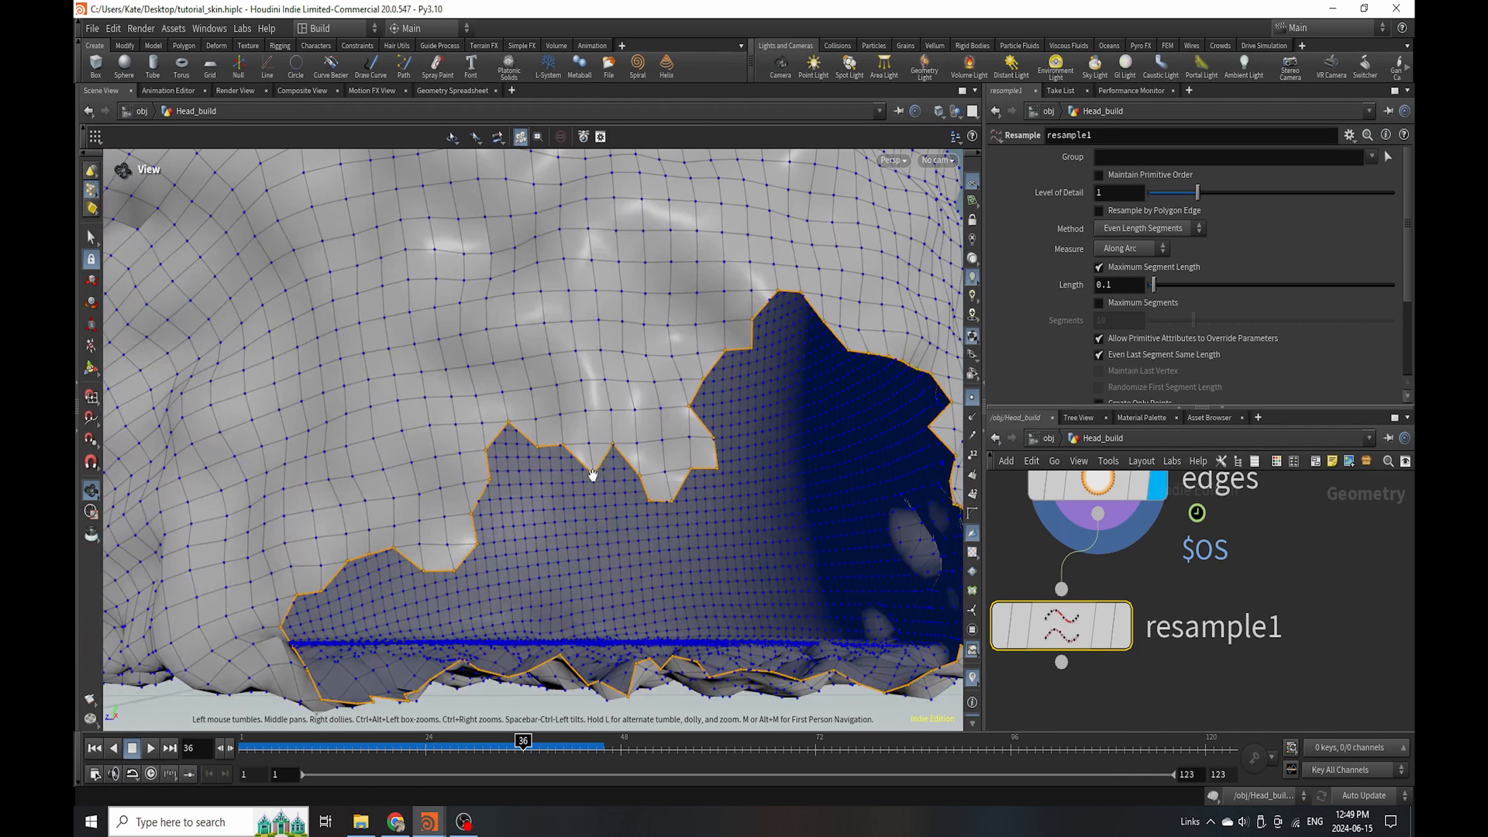
{"action": "mouse_move", "coordinate": [1075, 622]}
{"action": "left_click", "coordinate": [1122, 625]}
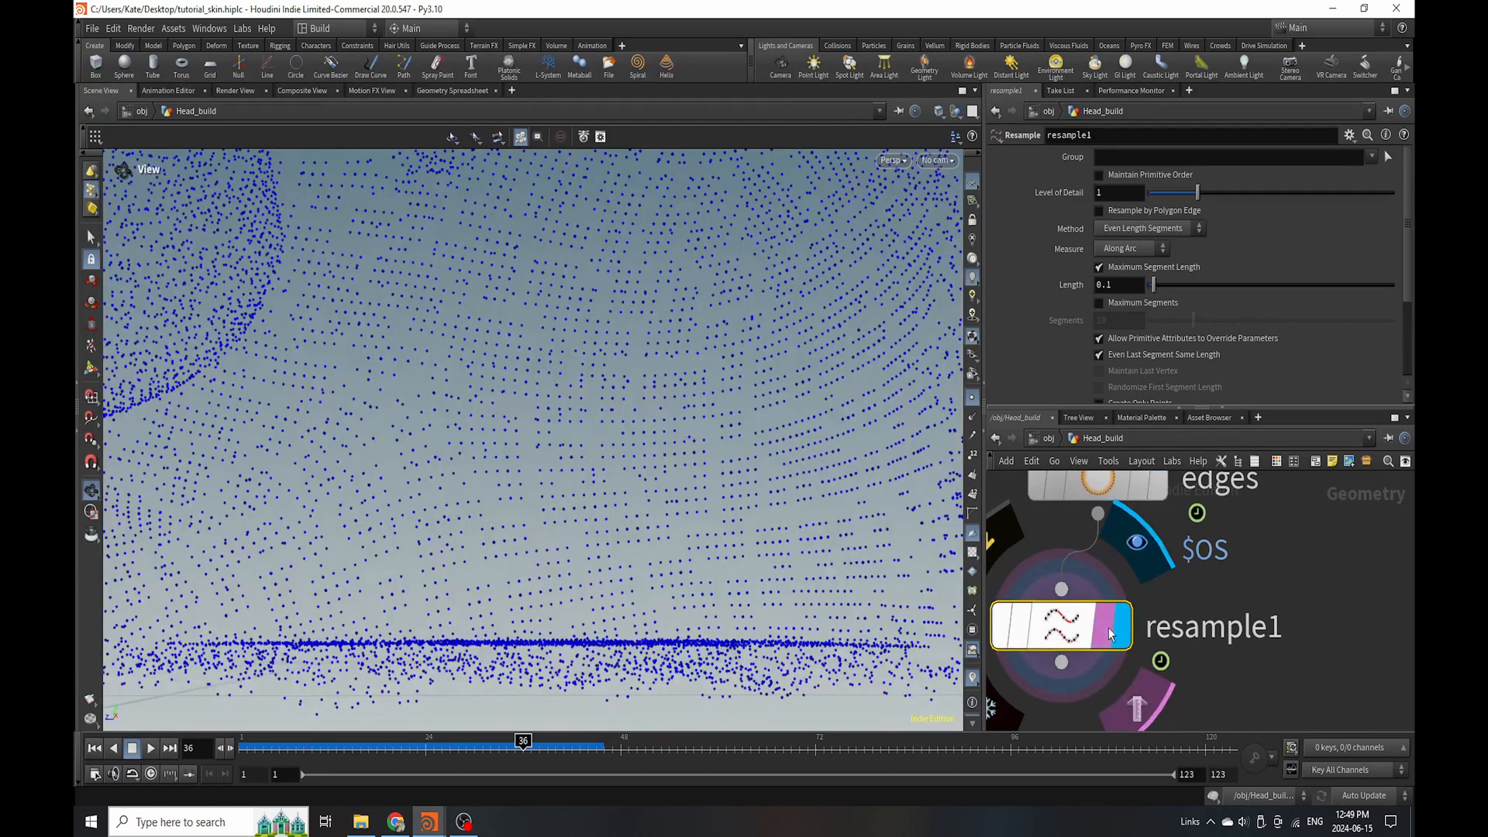
{"action": "left_click_drag", "start_coordinate": [1081, 626], "coordinate": [1117, 627]}
{"action": "left_click", "coordinate": [1387, 158]}
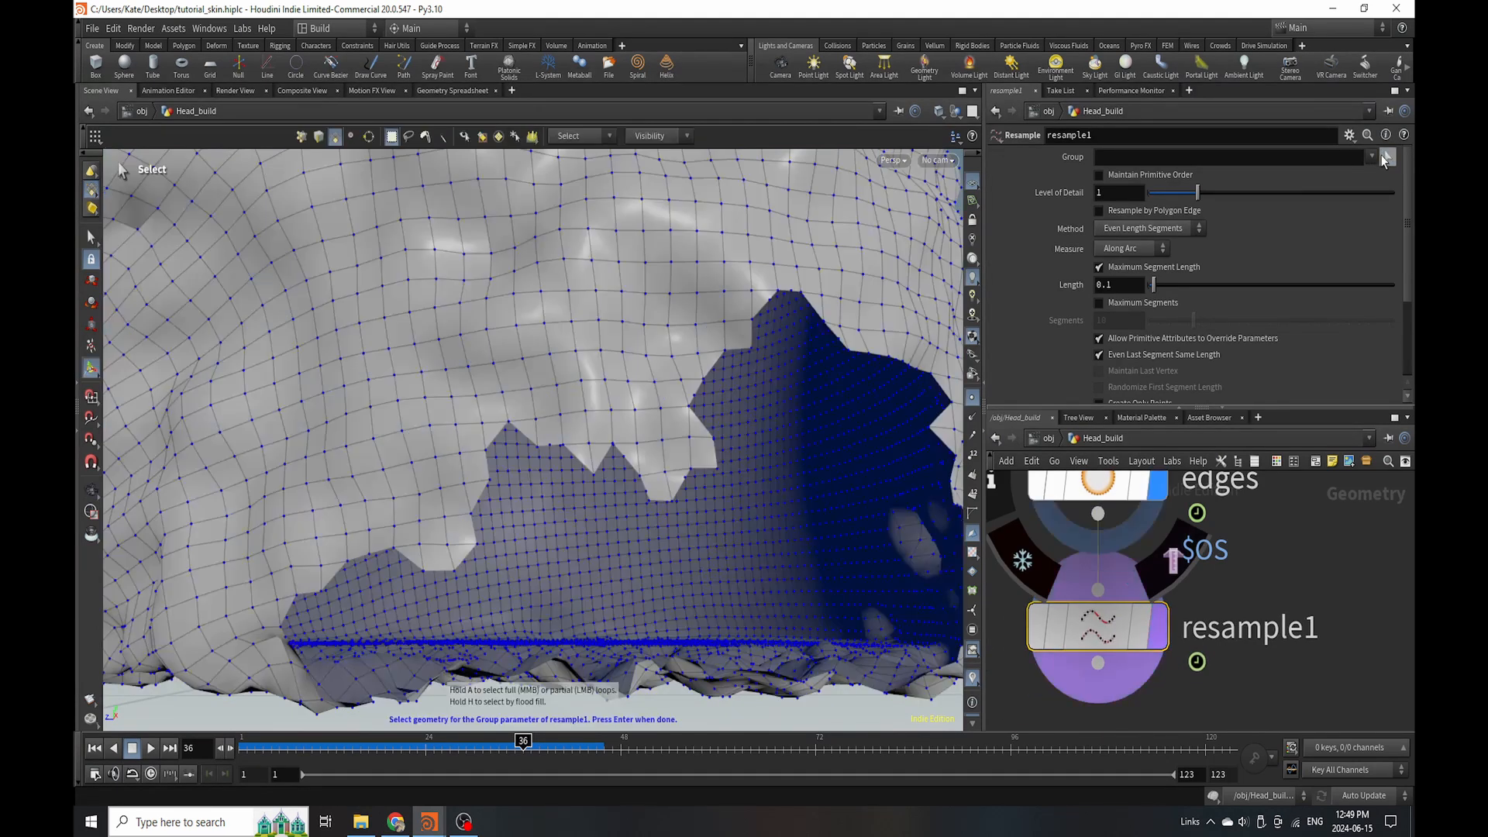
{"action": "left_click", "coordinate": [1372, 157]}
{"action": "left_click", "coordinate": [1349, 189]}
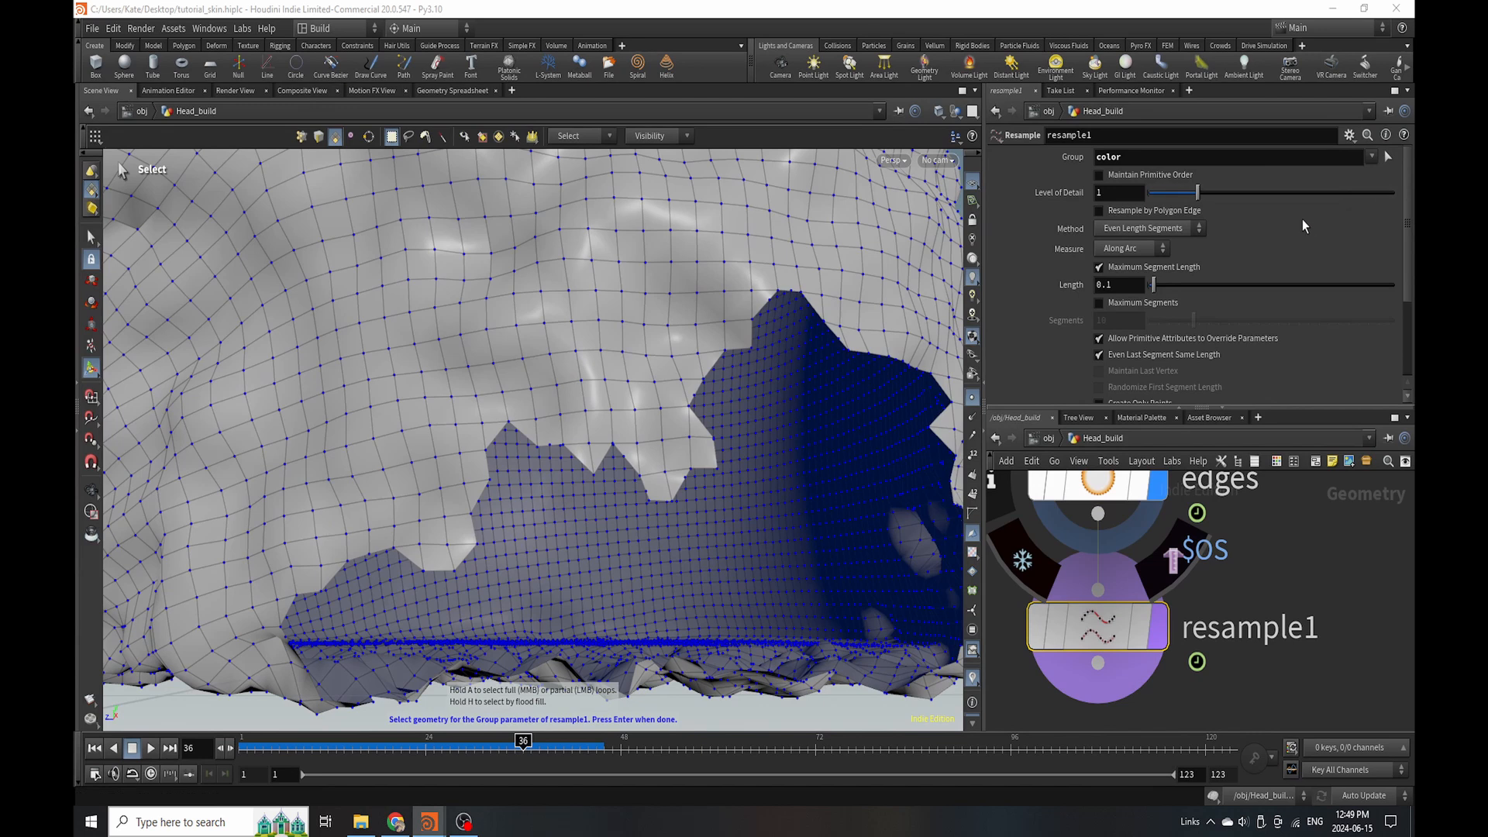
{"action": "left_click", "coordinate": [1099, 174]}
{"action": "left_click_drag", "start_coordinate": [1074, 166], "coordinate": [986, 162]}
{"action": "left_click", "coordinate": [1105, 175]}
{"action": "key", "text": "BackSpace"}
Delete the Resample node below the edges group.
{"action": "left_click", "coordinate": [1122, 644]}
{"action": "key", "text": "Delete"}
{"action": "scroll", "coordinate": [1122, 643], "scroll_direction": "down", "scroll_amount": 4}
{"action": "scroll", "coordinate": [1122, 643], "scroll_direction": "up", "scroll_amount": 1}
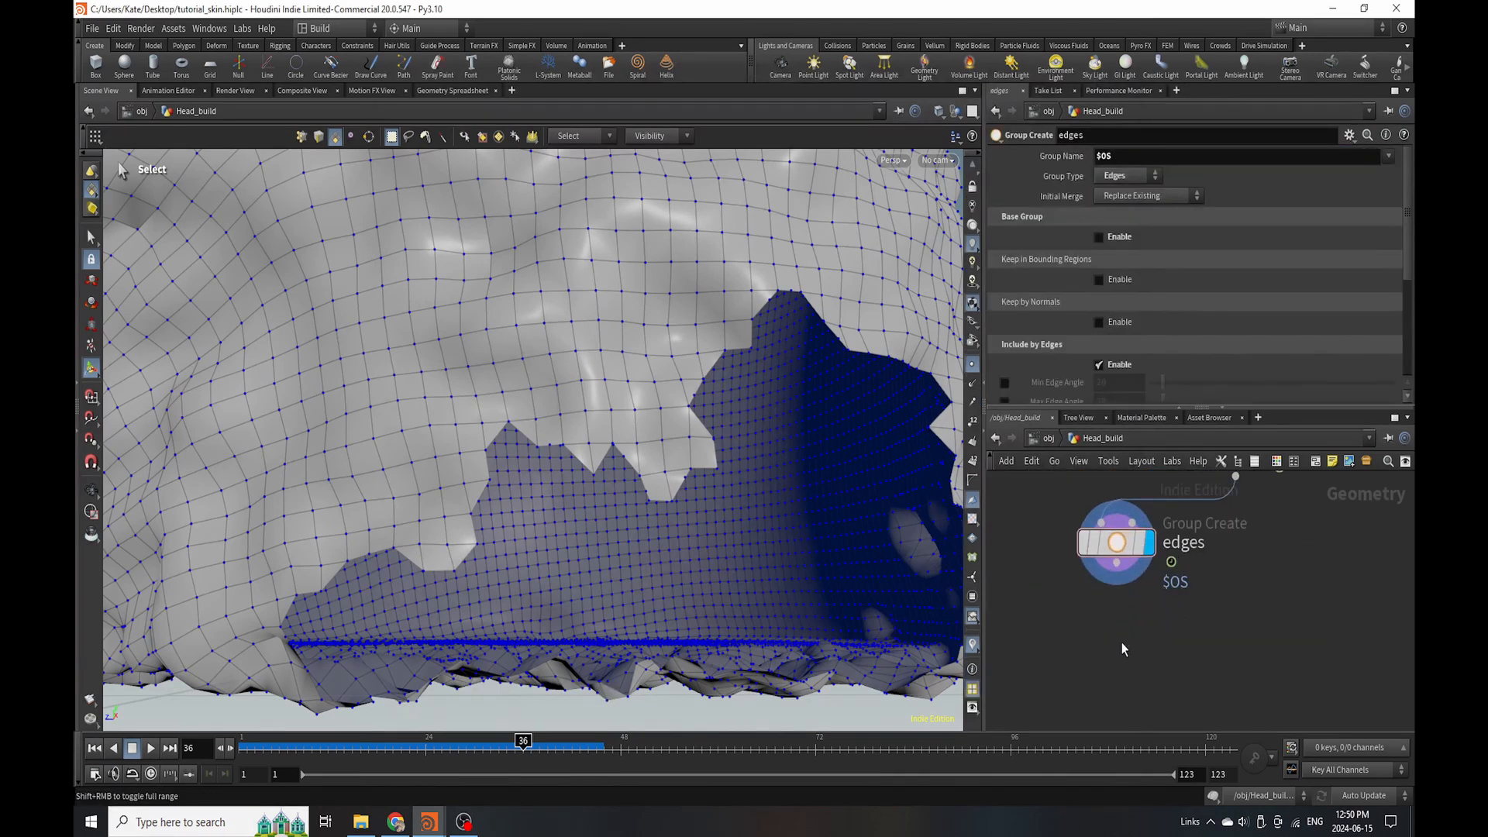
{"action": "key", "text": "Tab"}
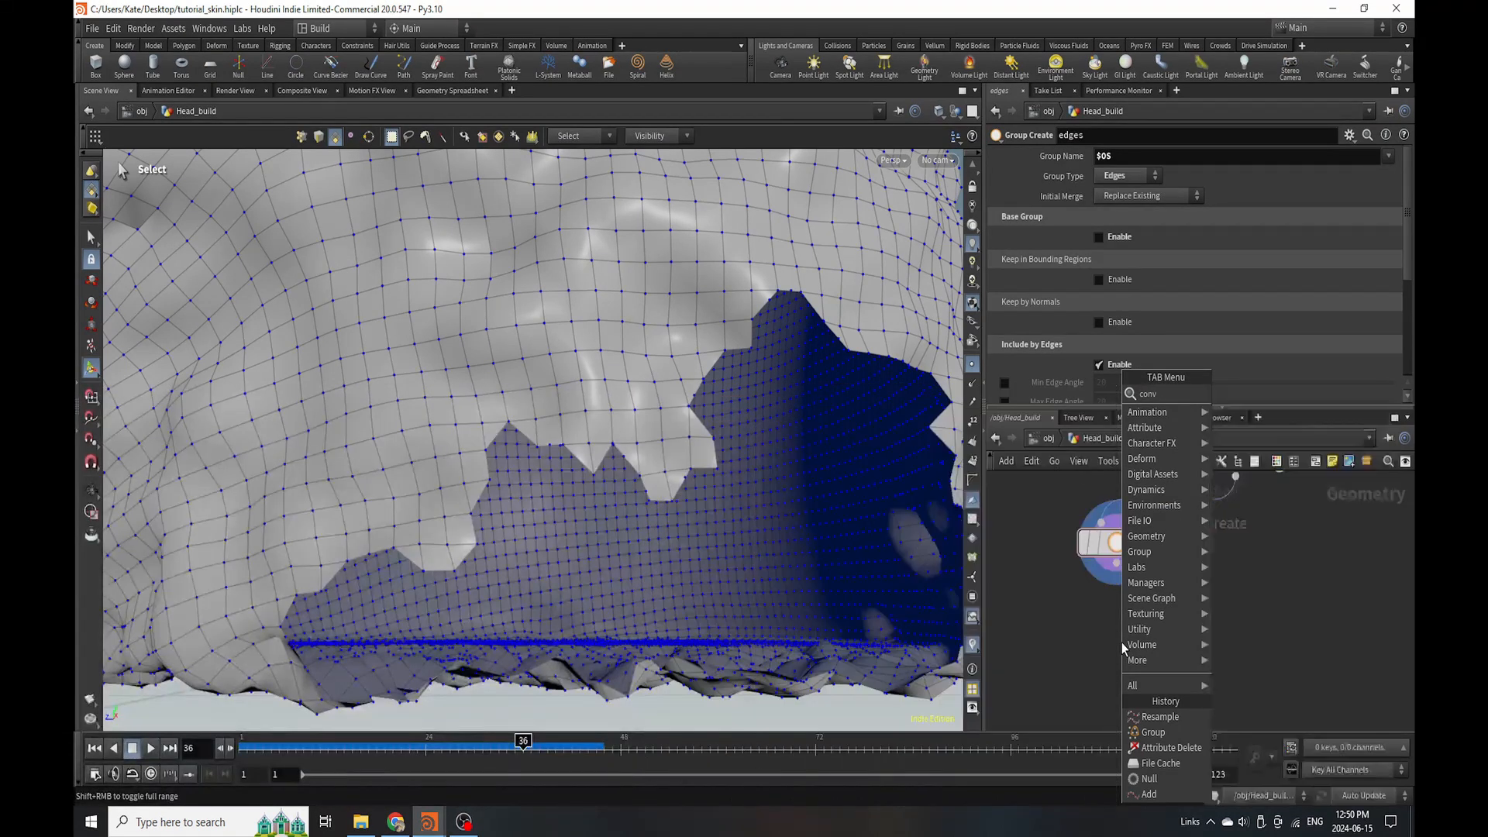
{"action": "type", "text": "conver"}
{"action": "left_click", "coordinate": [1299, 395]}
{"action": "left_click", "coordinate": [1114, 635]}
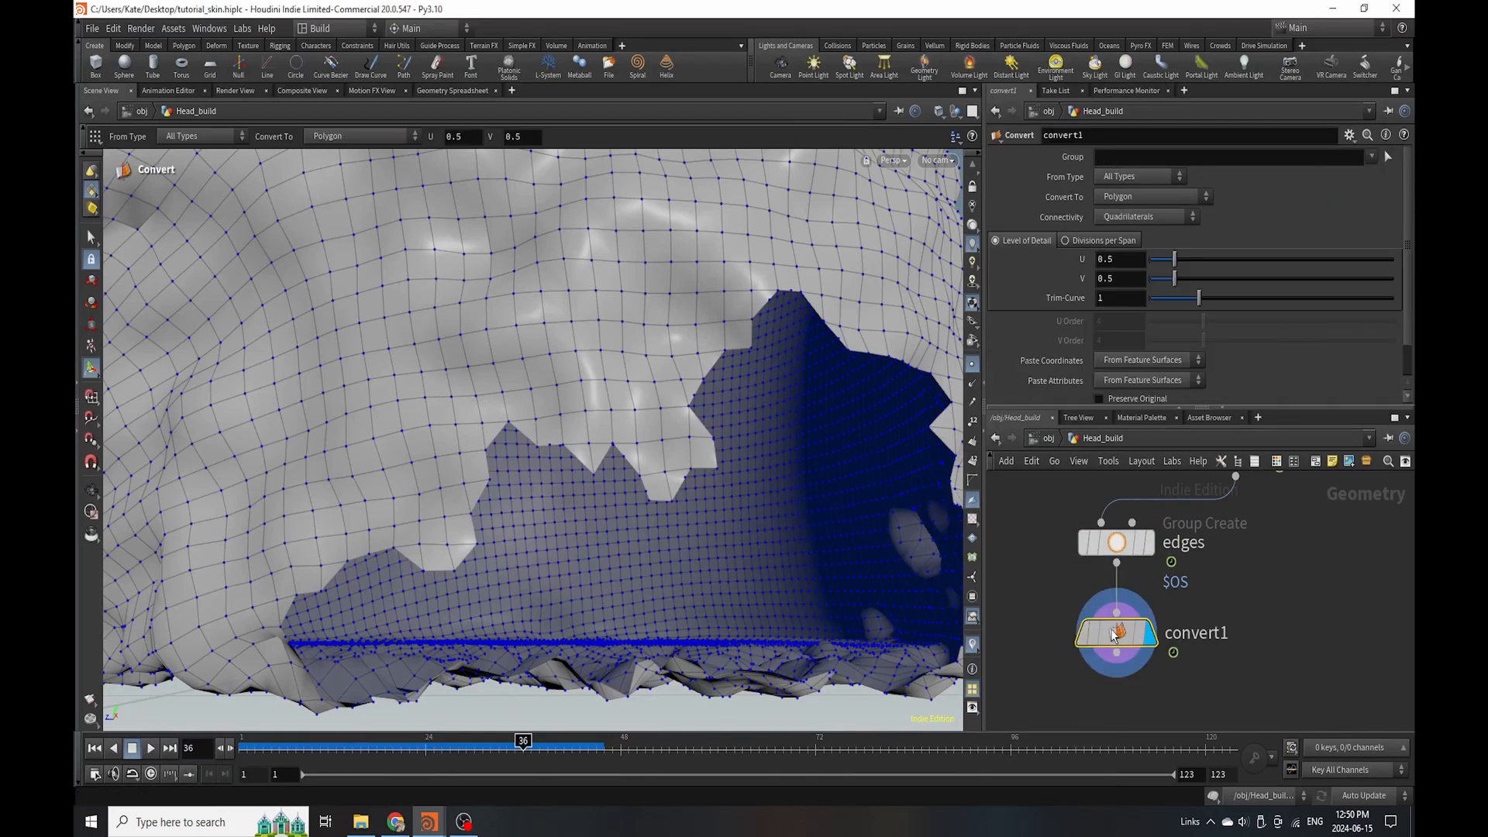
{"action": "key", "text": "Delete"}
Place a Convert Line node below the edges group, display it and set its Group to edges.
{"action": "key", "text": "Tab"}
{"action": "type", "text": "conver"}
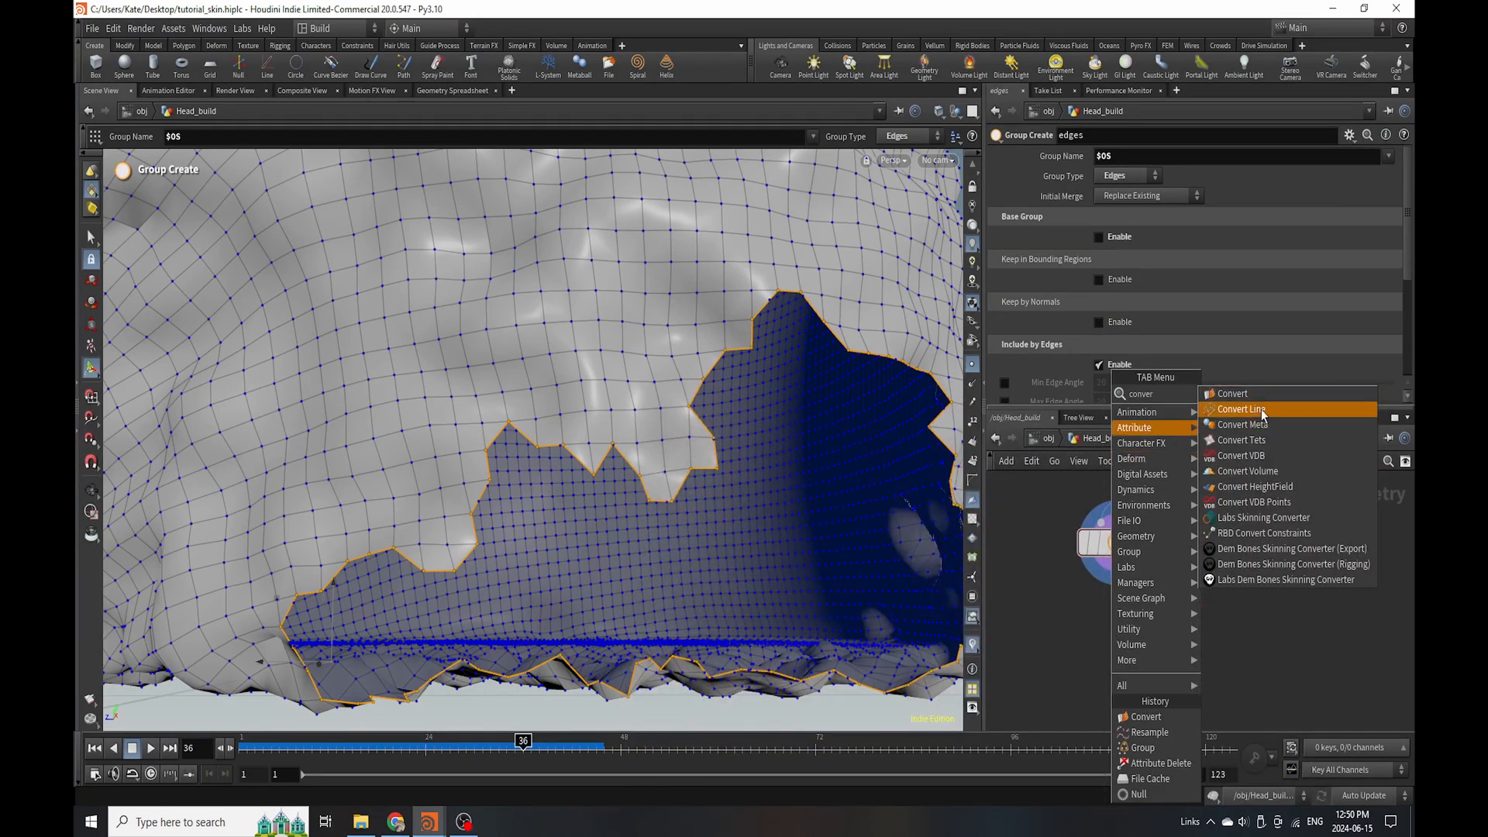
{"action": "left_click", "coordinate": [1241, 409]}
{"action": "left_click", "coordinate": [1103, 634]}
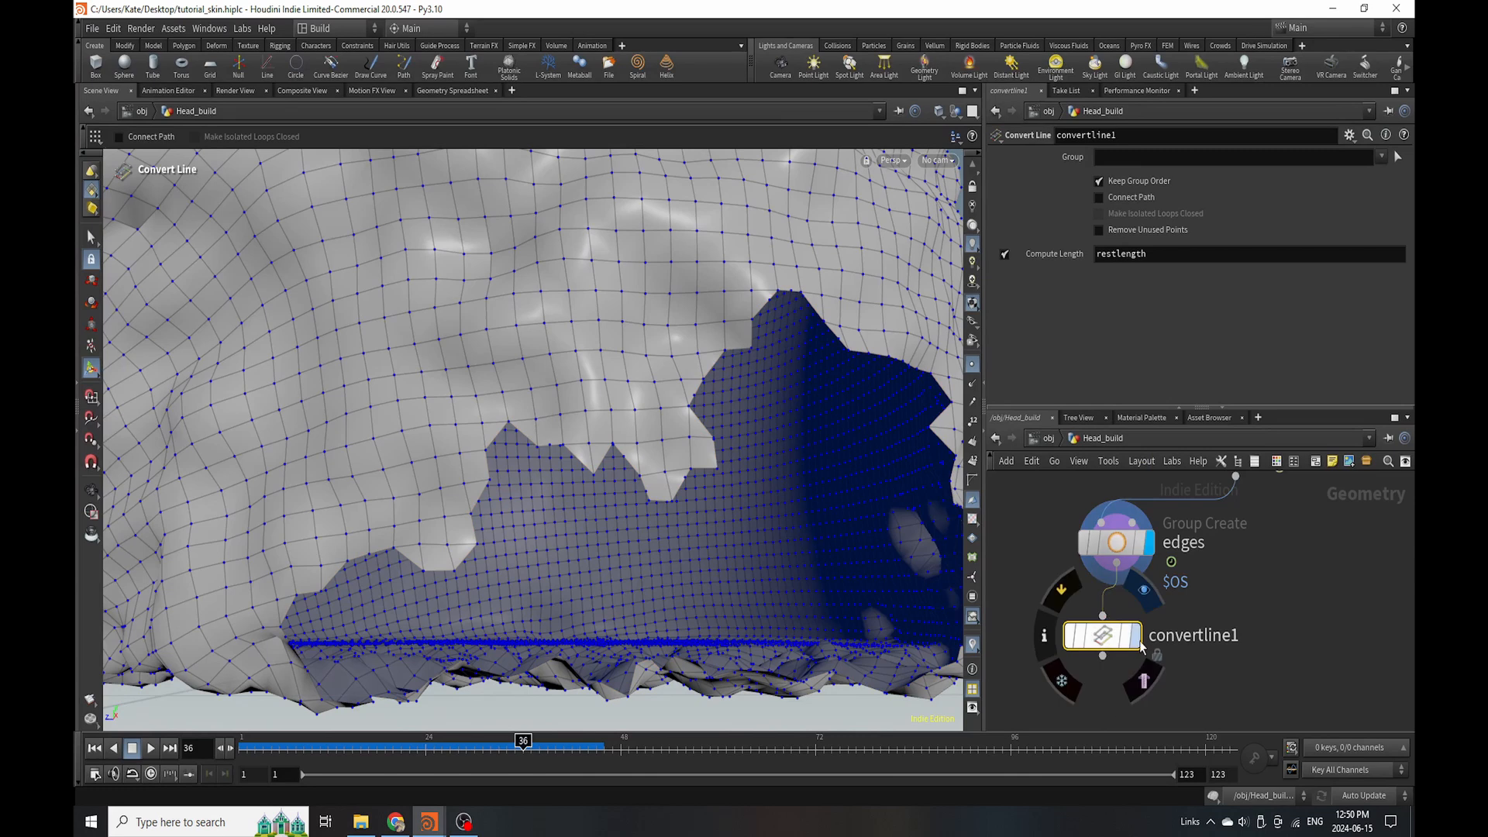
{"action": "left_click", "coordinate": [1136, 634]}
{"action": "left_click", "coordinate": [1383, 157]}
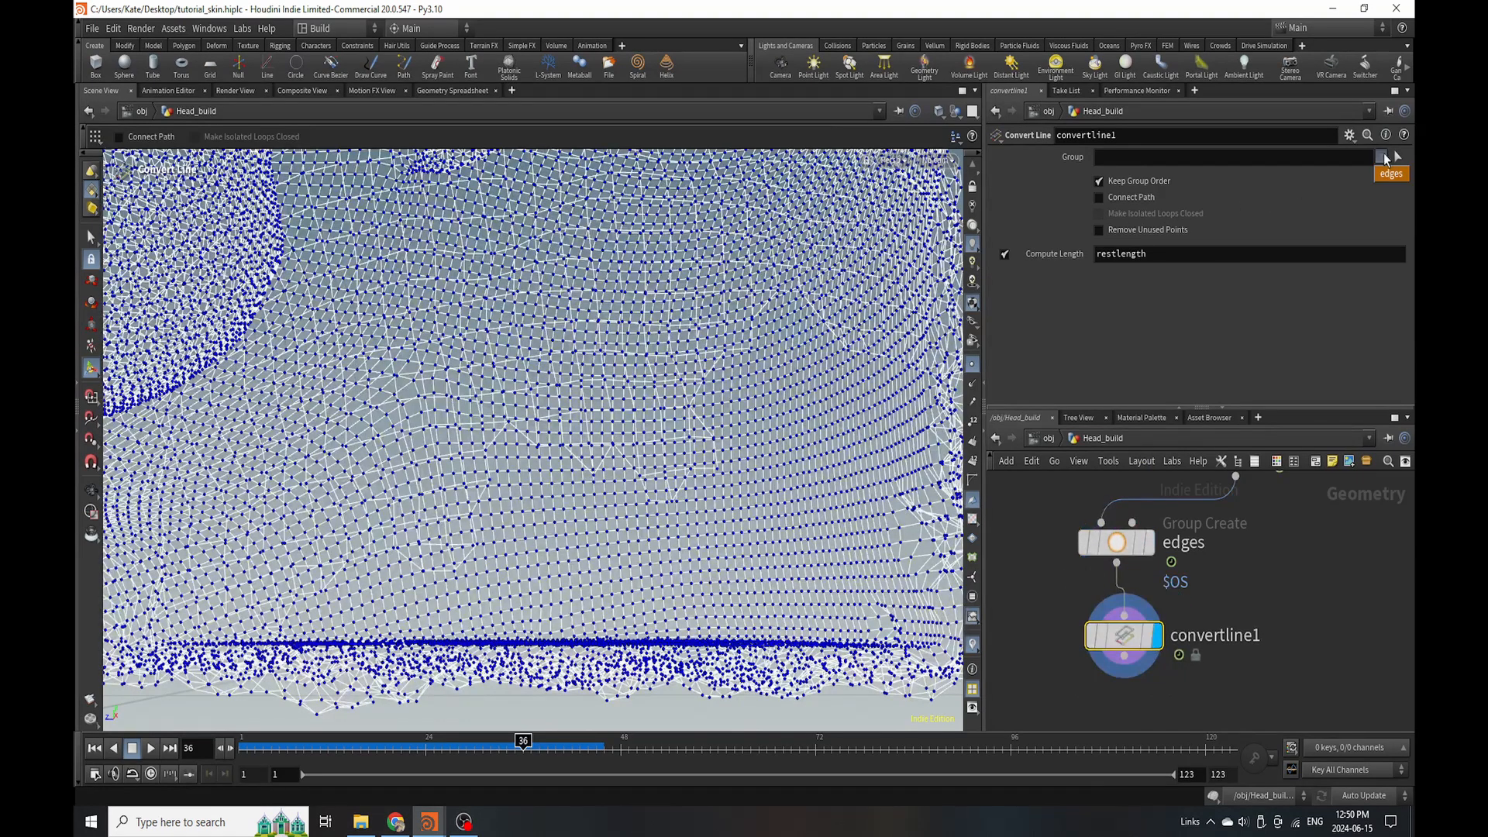
{"action": "left_click", "coordinate": [1390, 173]}
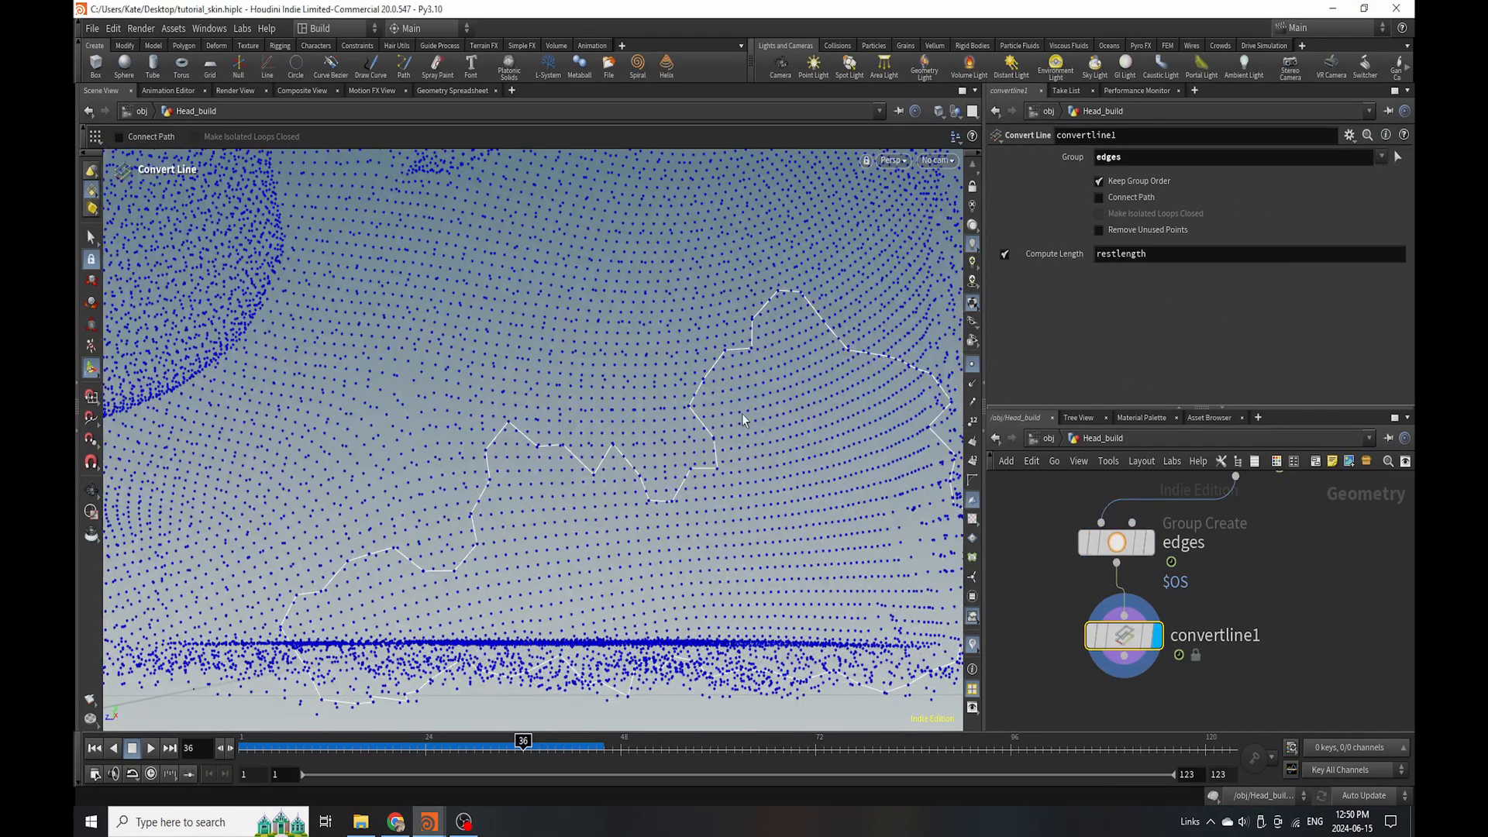
{"action": "key", "text": "Escape"}
{"action": "left_click_drag", "start_coordinate": [651, 408], "coordinate": [542, 571]}
{"action": "key", "text": "Return"}
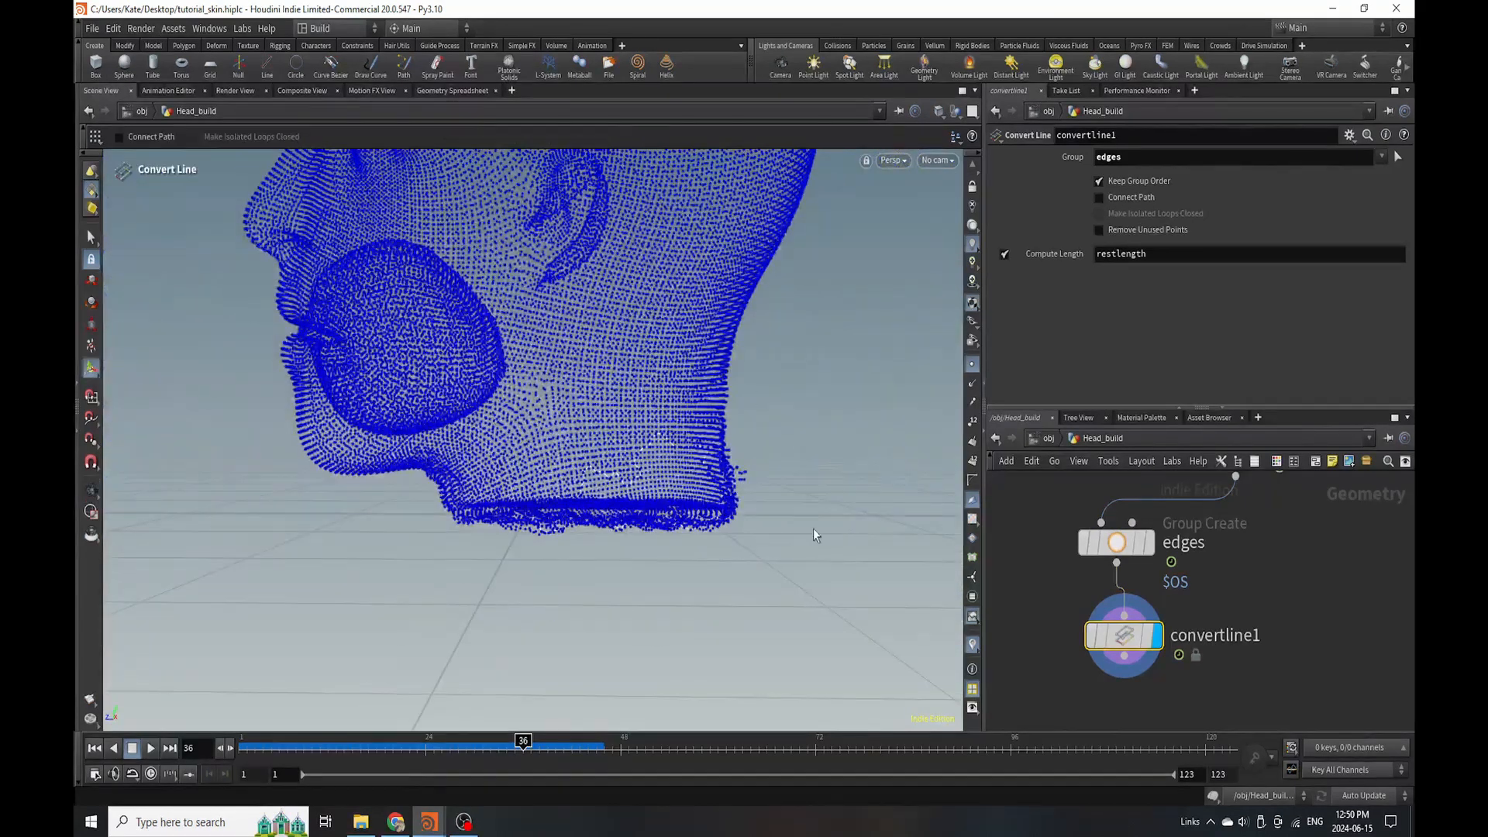
Place an Add node connected below the Convert Line node and display it.
{"action": "scroll", "coordinate": [1180, 613], "scroll_direction": "down", "scroll_amount": 3}
{"action": "scroll", "coordinate": [1180, 613], "scroll_direction": "up", "scroll_amount": 2}
{"action": "key", "text": "Tab"}
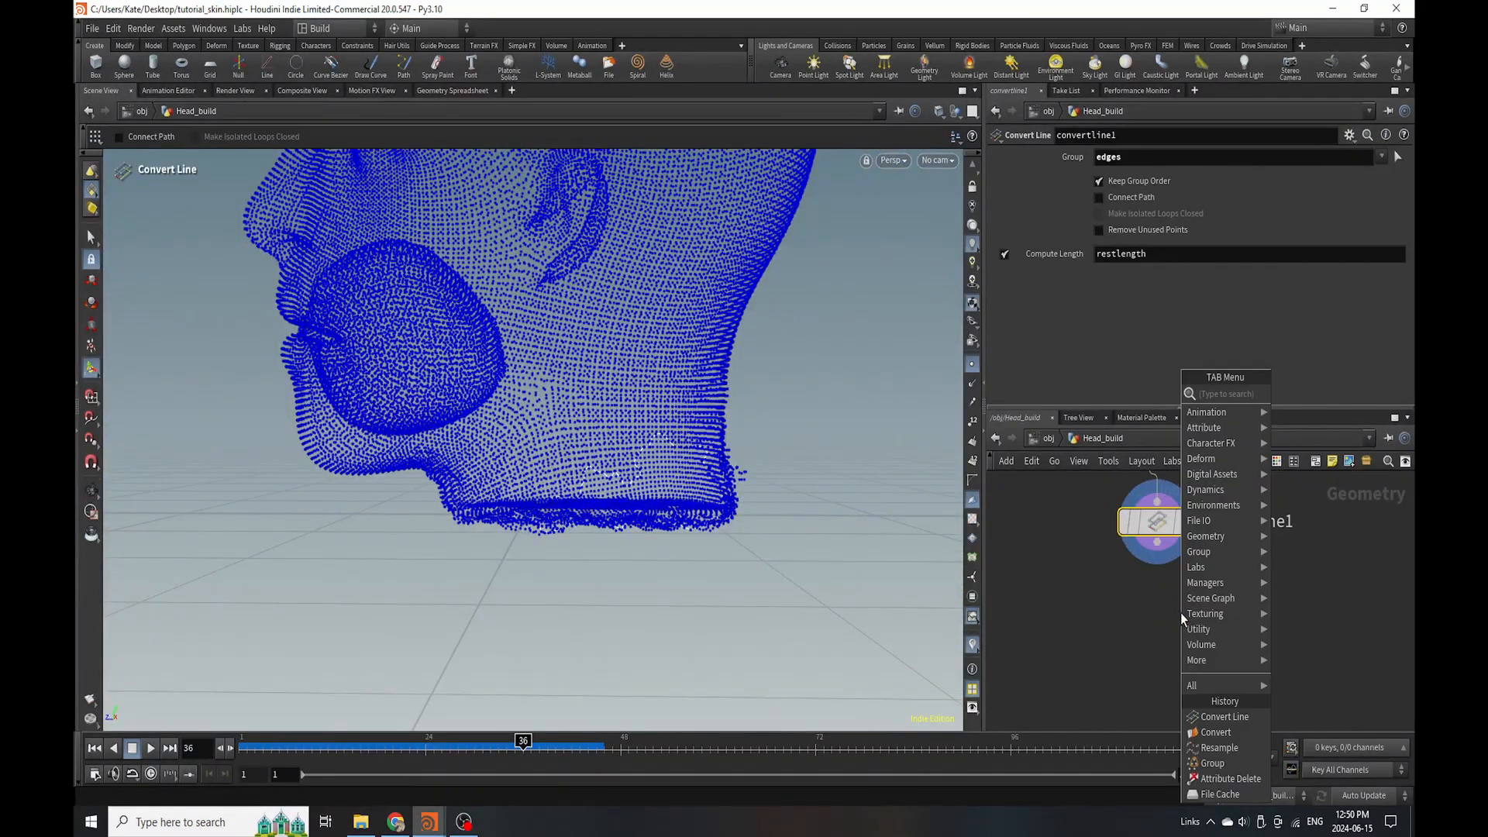
{"action": "type", "text": "add"}
{"action": "left_click", "coordinate": [1285, 396]}
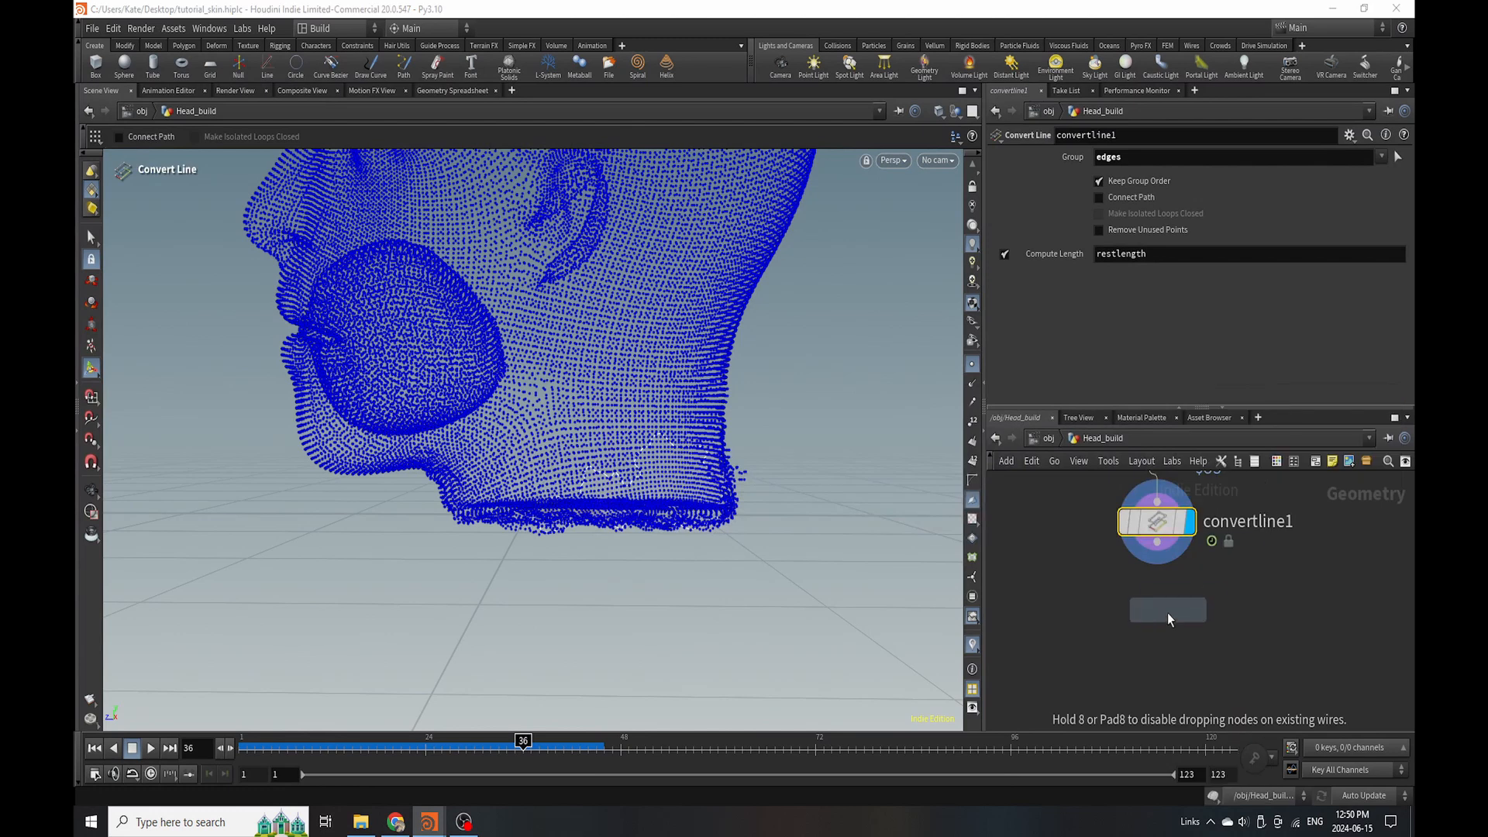
{"action": "left_click", "coordinate": [1147, 598]}
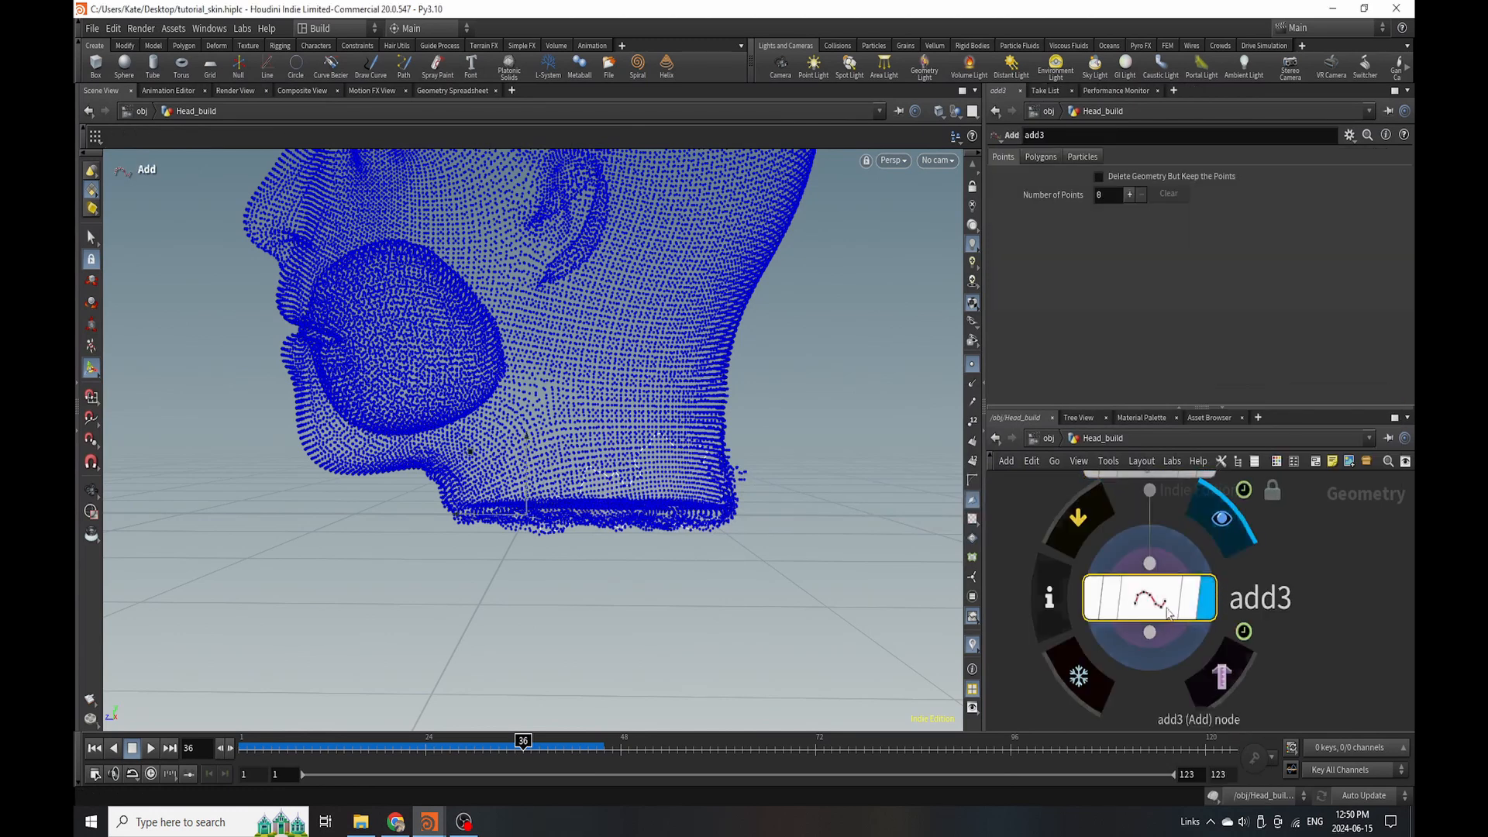
{"action": "left_click", "coordinate": [1207, 598]}
Enable Remove Unused Points in the Add node's polygon settings and save the scene.
{"action": "left_click", "coordinate": [1041, 156]}
{"action": "left_click", "coordinate": [1099, 176]}
{"action": "key", "text": "ctrl+s"}
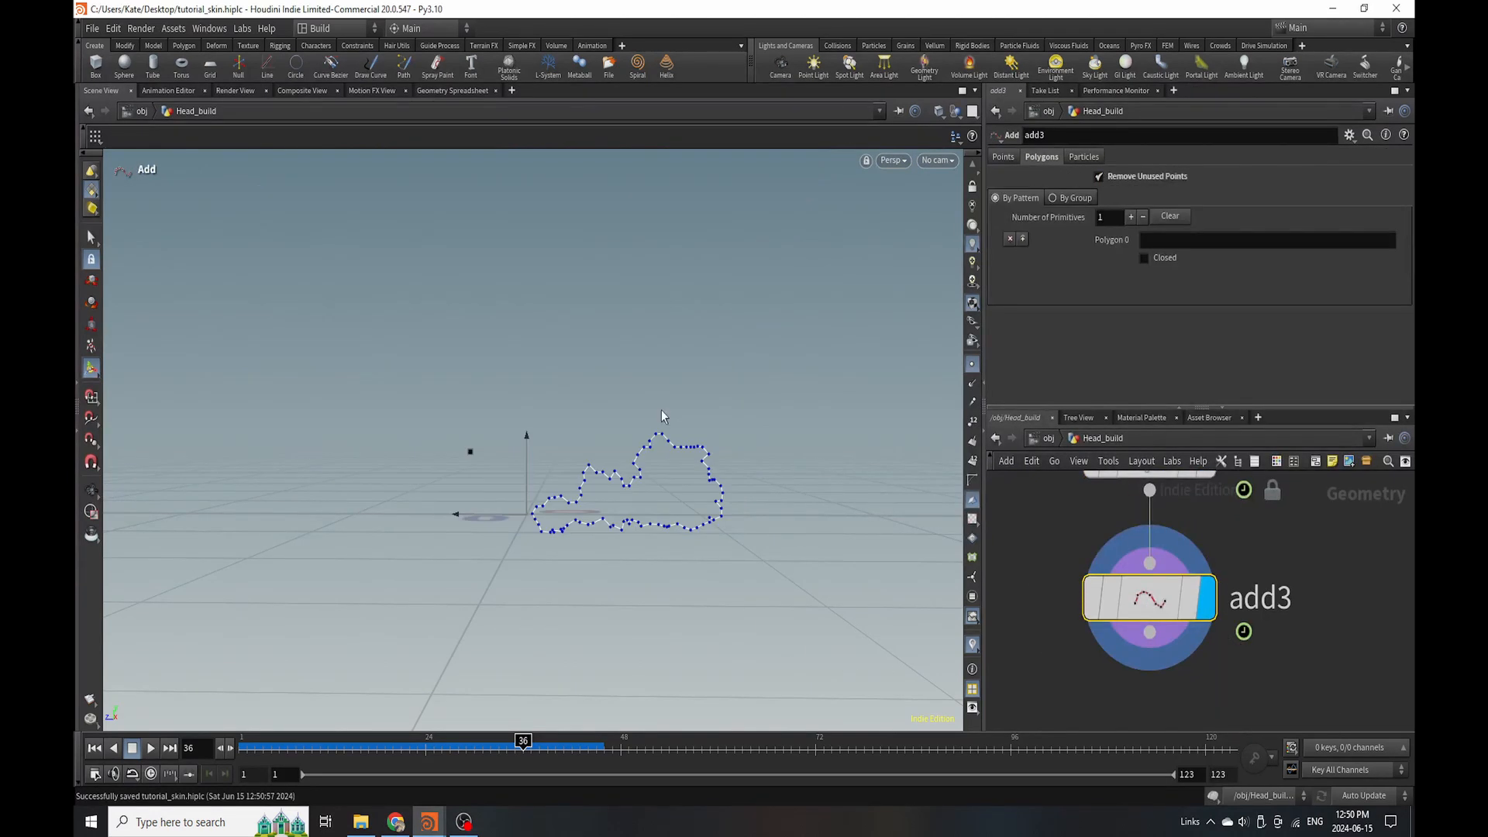
Place a Resample node connected below the Add node and display it.
{"action": "key", "text": "Tab"}
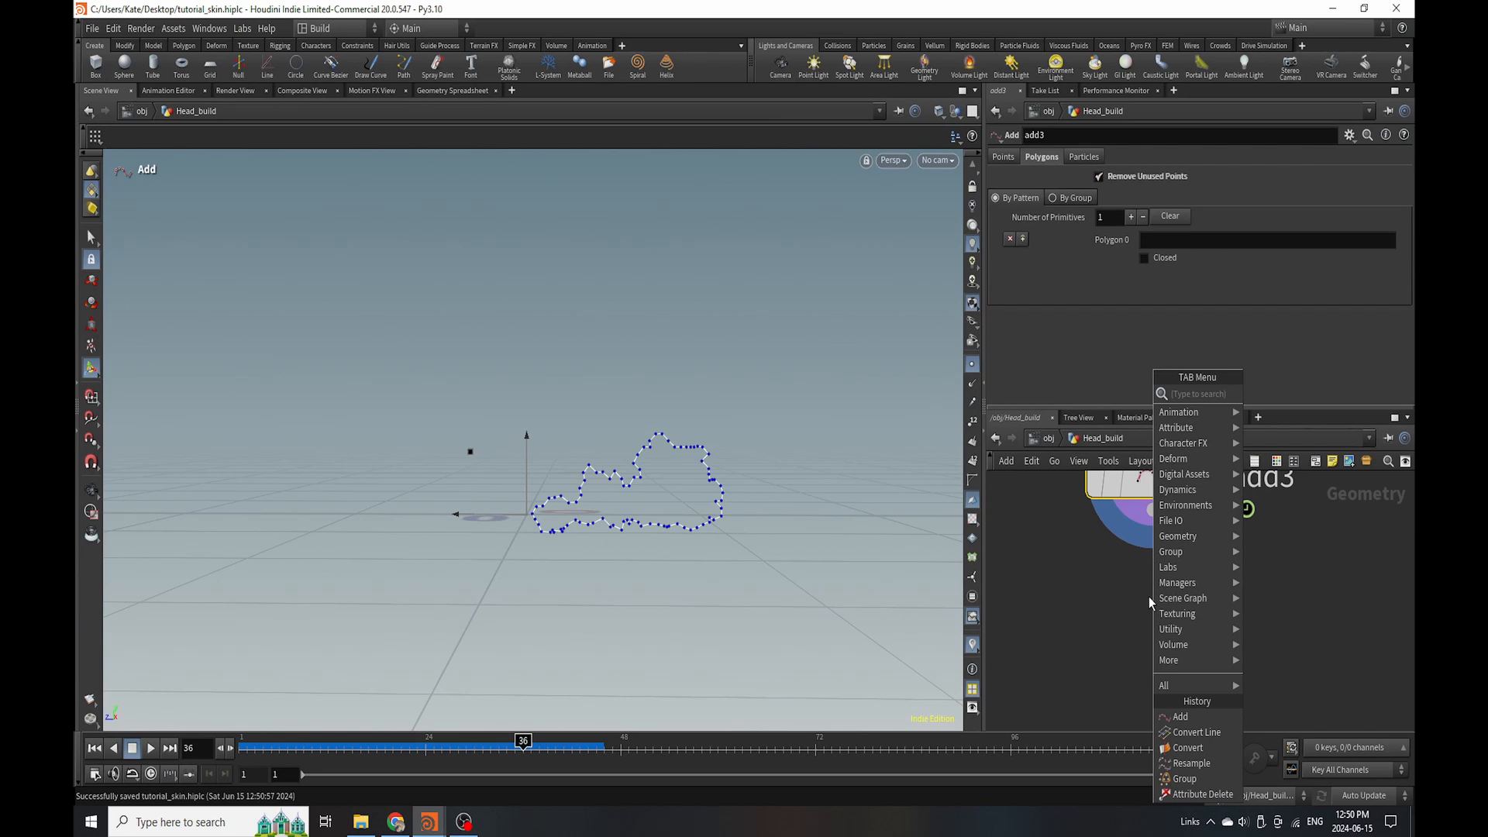
{"action": "type", "text": "resa"}
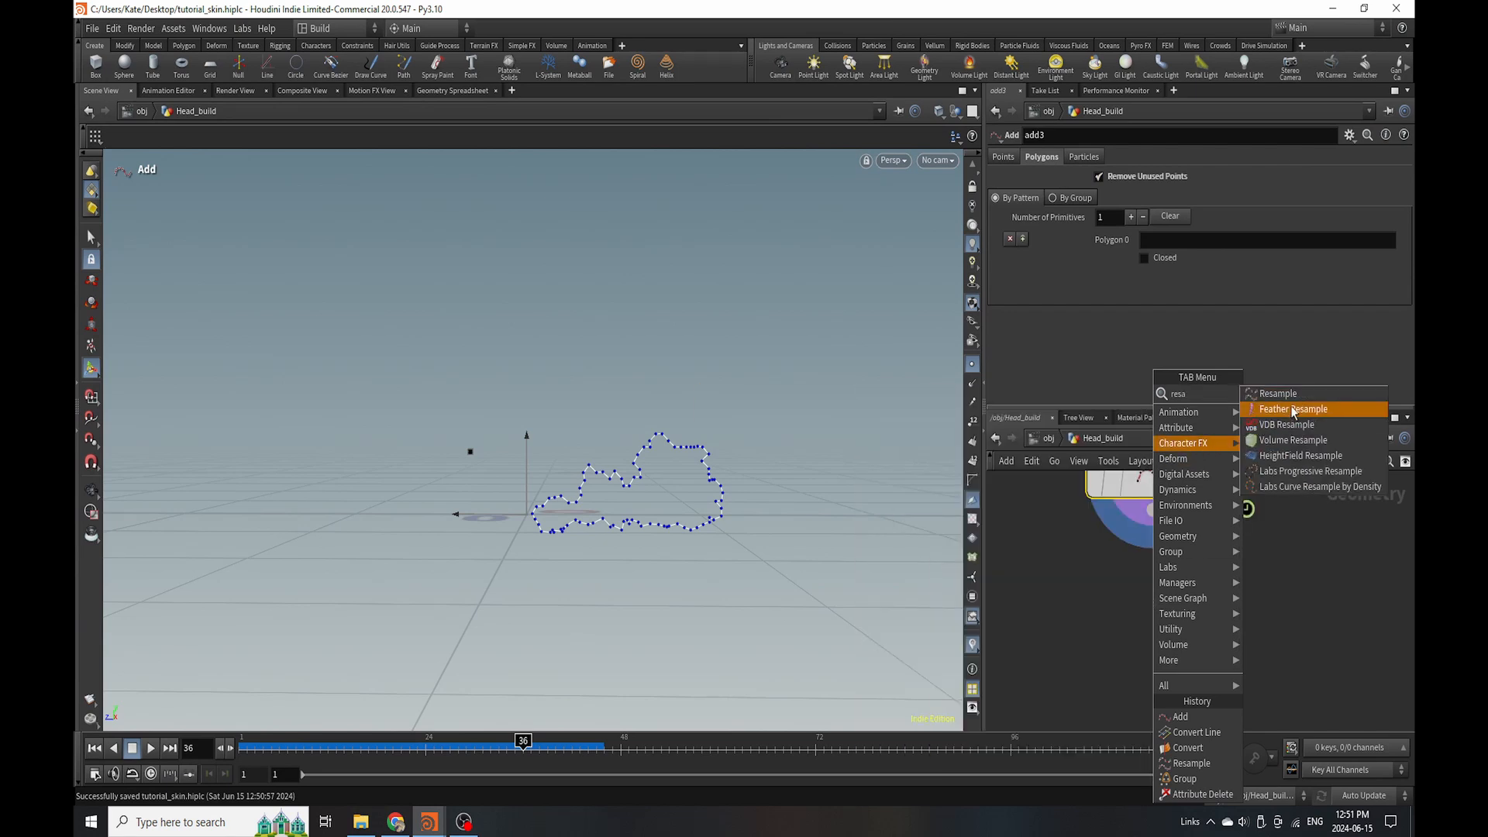
{"action": "left_click", "coordinate": [1287, 395]}
{"action": "left_click", "coordinate": [1152, 599]}
{"action": "mouse_move", "coordinate": [1134, 609]}
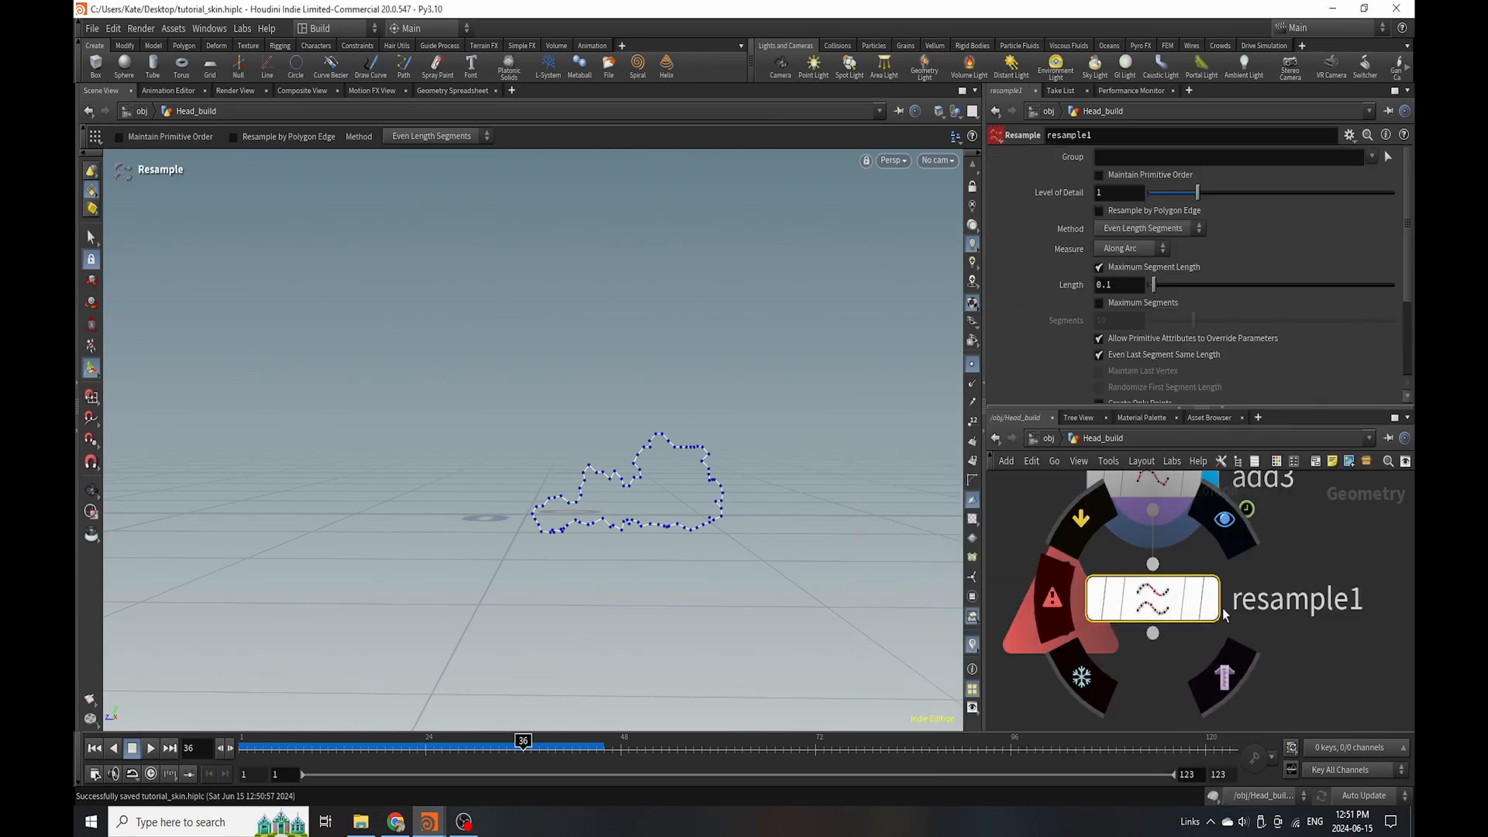
Try maximum segment lengths of 0.01 and 0.003 on the Resample node and examine the outline's point spacing.
{"action": "left_click_drag", "start_coordinate": [1142, 289], "coordinate": [1104, 295]}
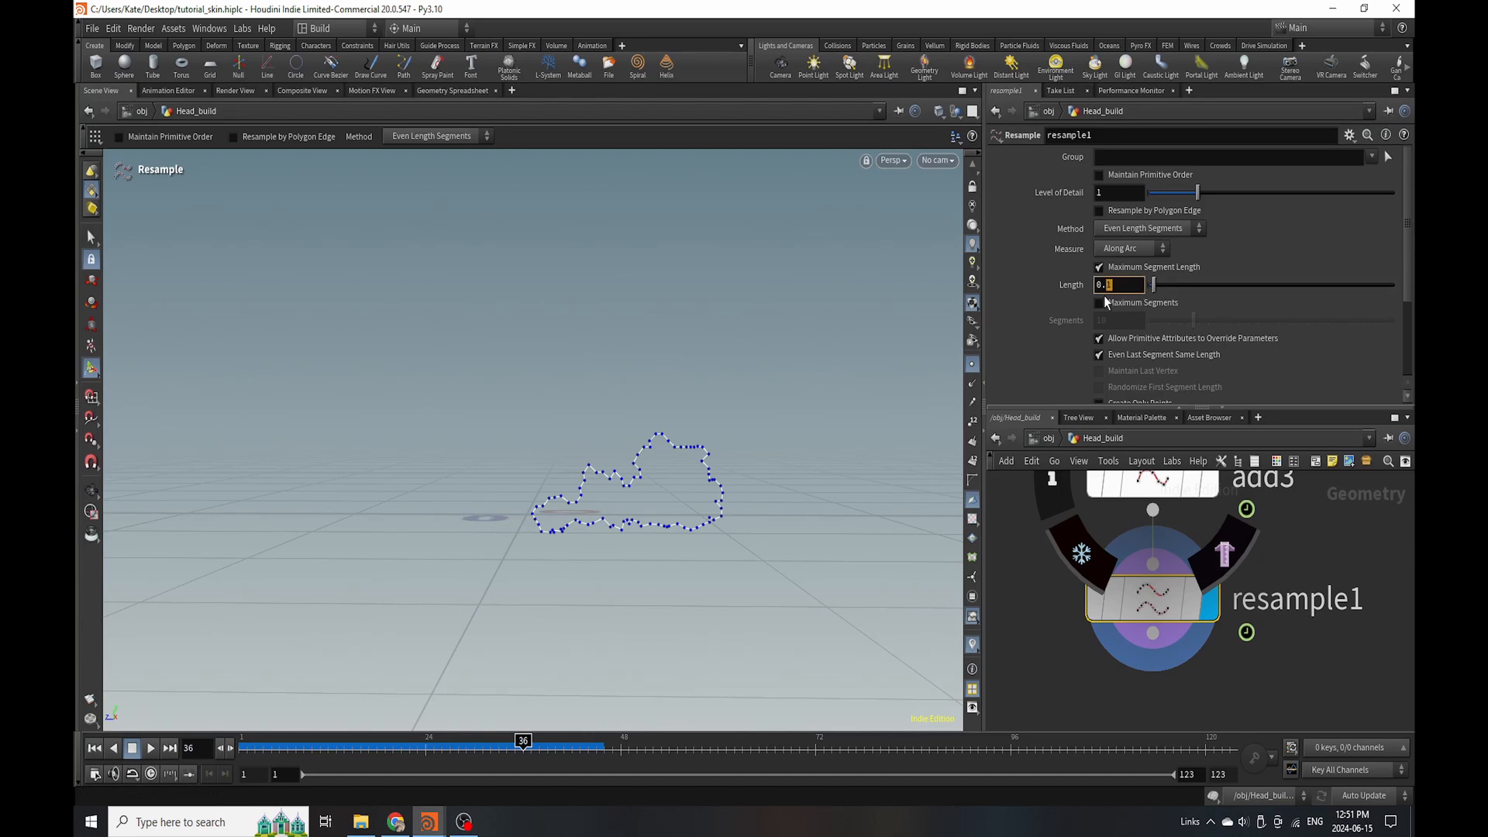
{"action": "type", "text": "031"}
{"action": "key", "text": "Return"}
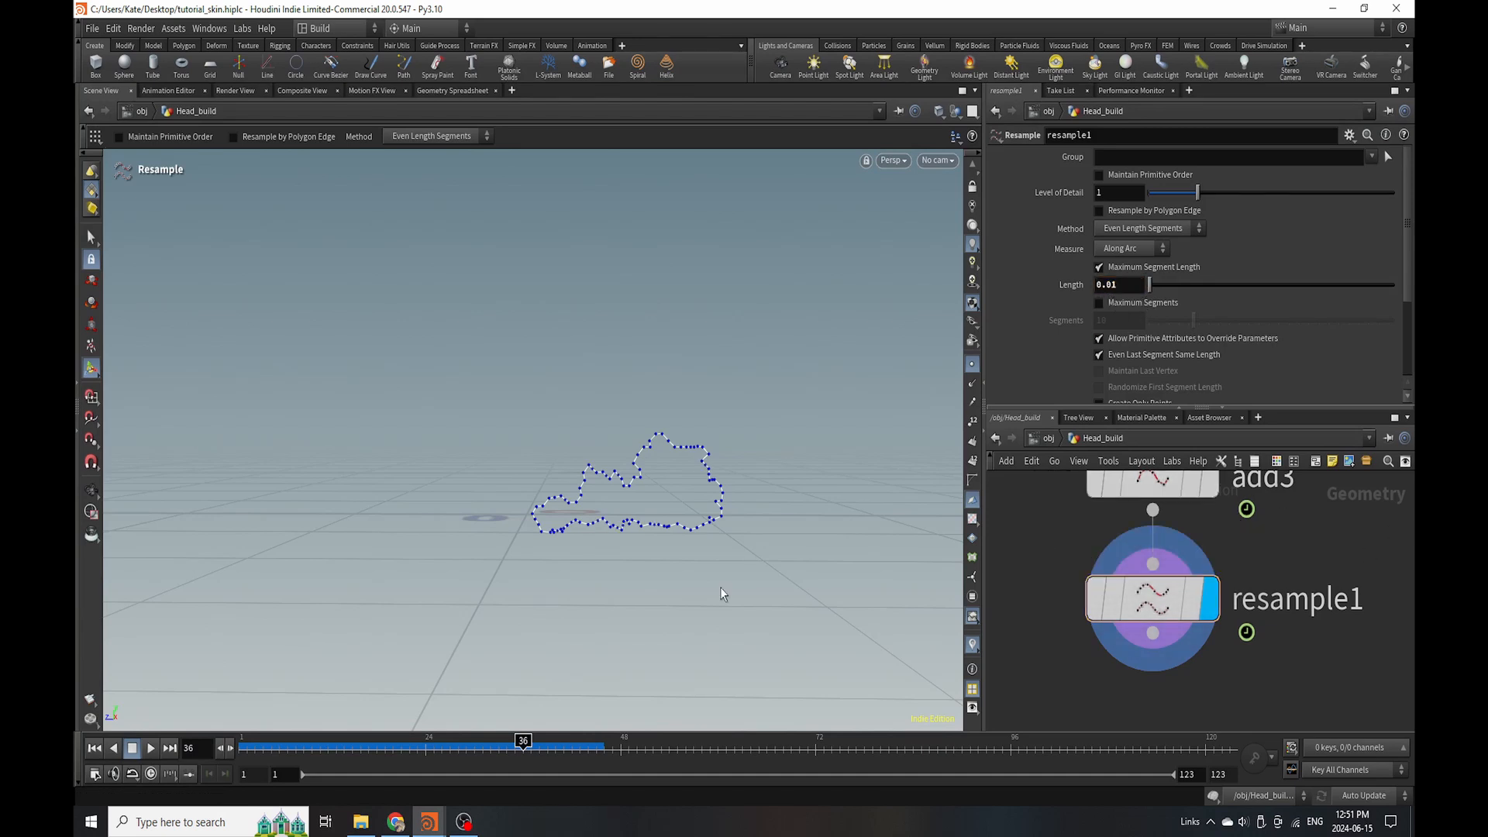
{"action": "left_click", "coordinate": [1134, 284]}
{"action": "key", "text": "Return"}
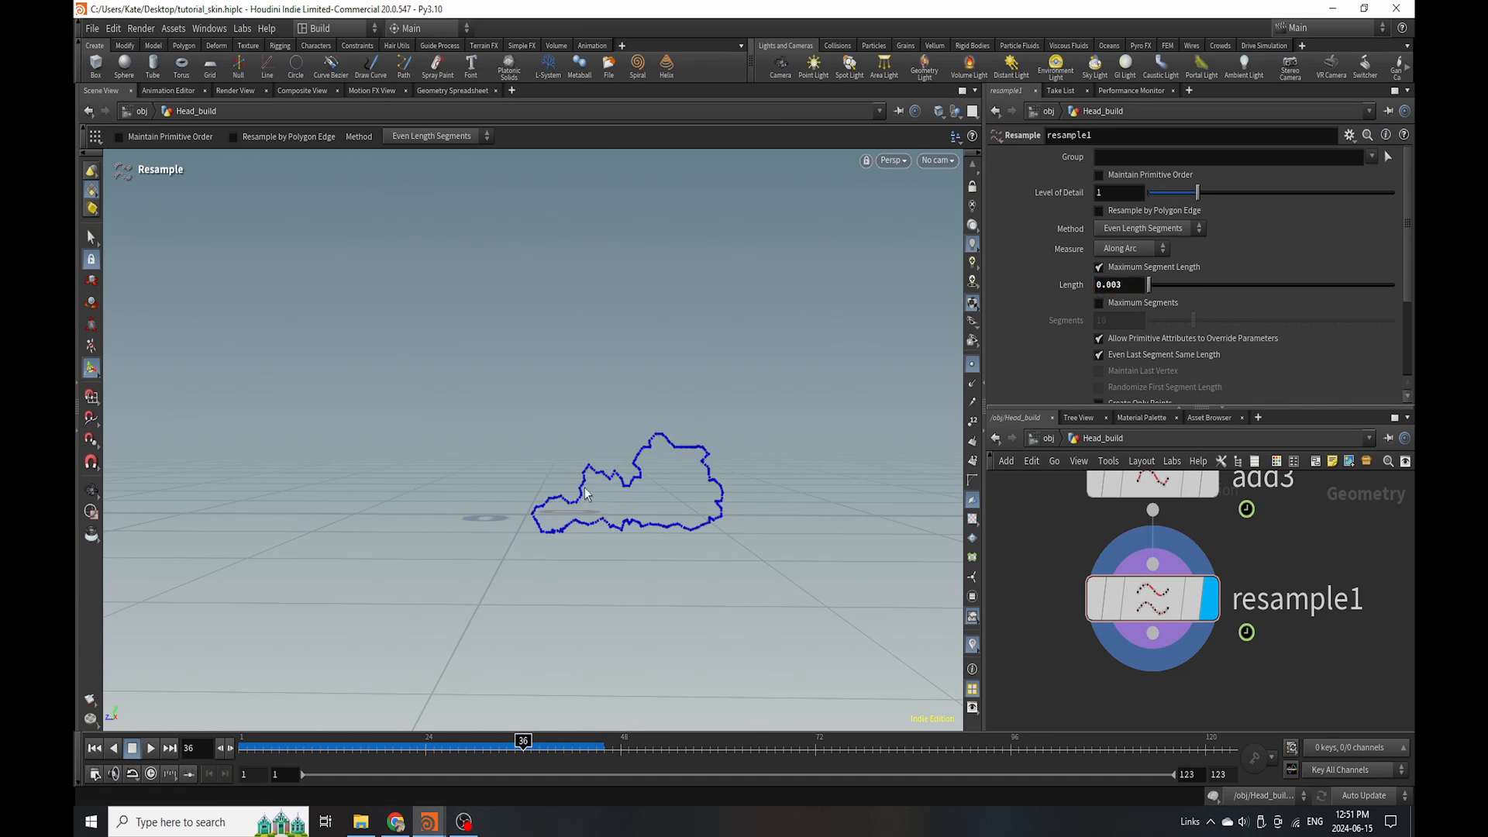
{"action": "right_click_drag", "start_coordinate": [629, 487], "coordinate": [942, 323], "text": "alt"}
{"action": "middle_click_drag", "start_coordinate": [733, 424], "coordinate": [665, 463], "text": "alt"}
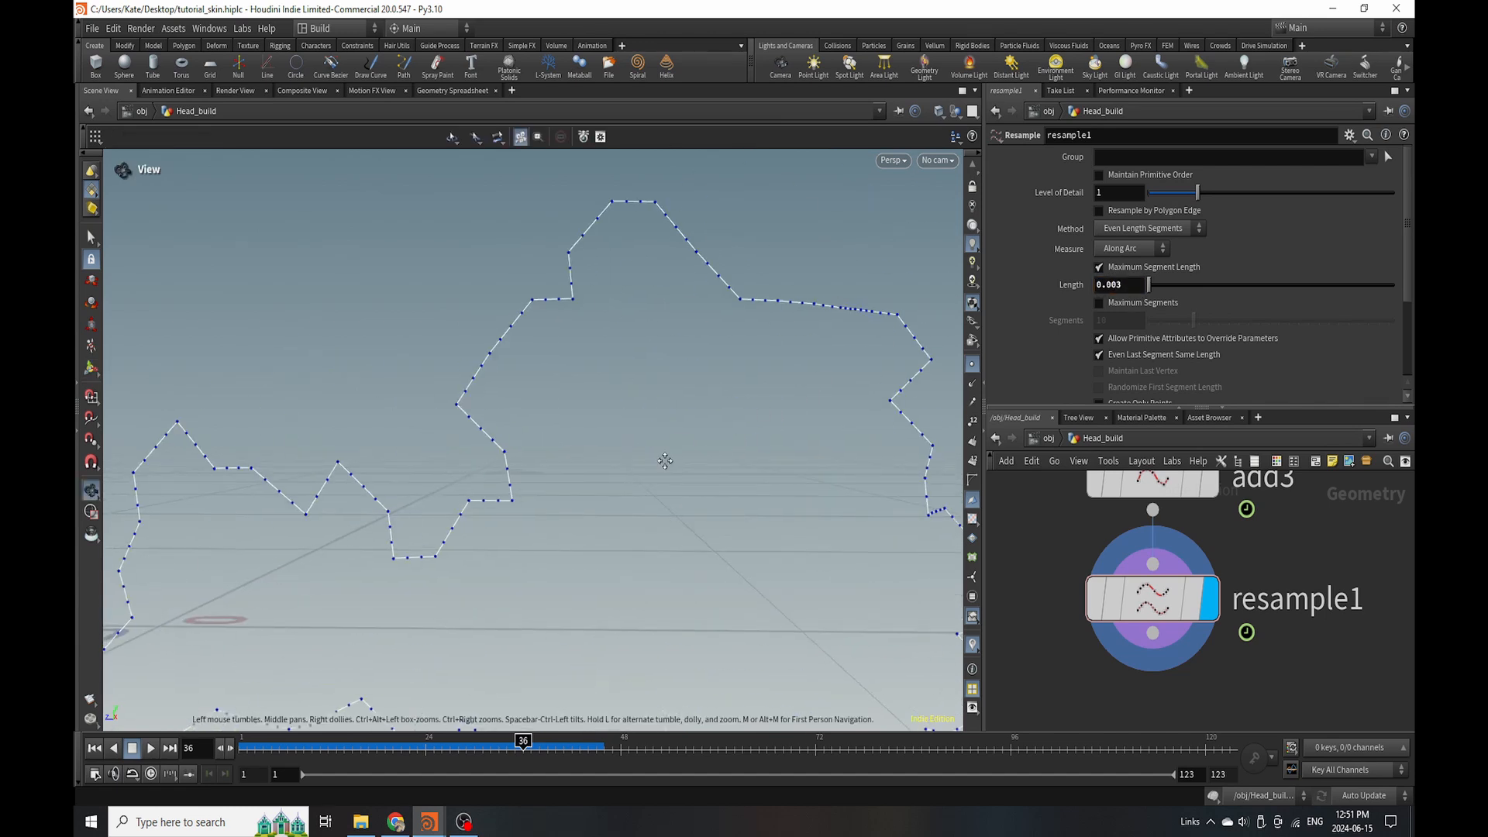
Set the Resample node's maximum segment length to 0.002 and inspect the hole outline.
{"action": "left_click", "coordinate": [1135, 291]}
{"action": "key", "text": "BackSpace"}
{"action": "type", "text": "2"}
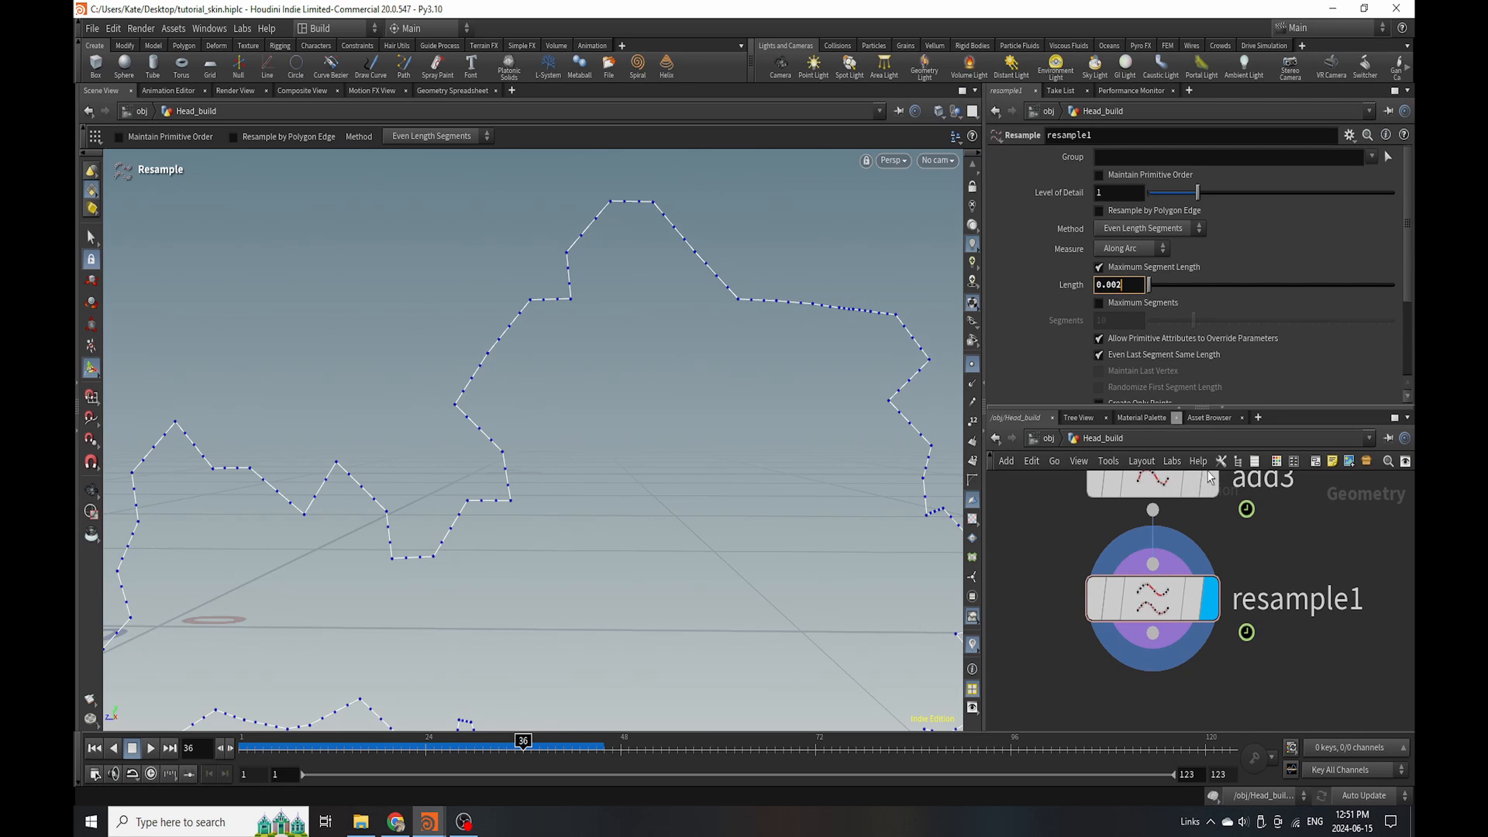
{"action": "key", "text": "Return"}
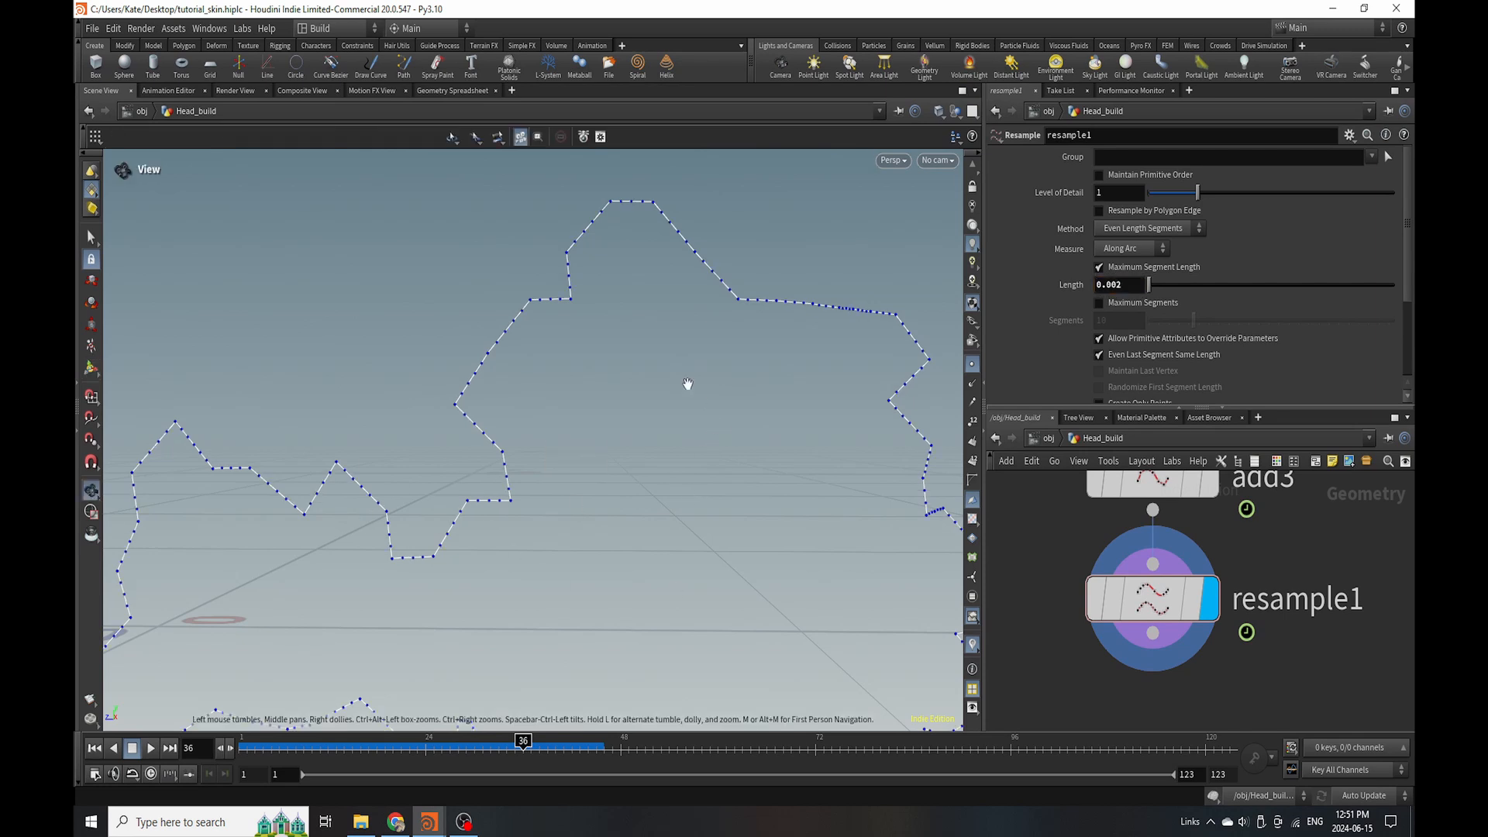
{"action": "right_click_drag", "start_coordinate": [687, 385], "coordinate": [614, 455], "text": "alt"}
{"action": "middle_click_drag", "start_coordinate": [614, 455], "coordinate": [608, 462], "text": "alt"}
{"action": "left_click_drag", "start_coordinate": [608, 462], "coordinate": [584, 511], "text": "alt"}
{"action": "right_click_drag", "start_coordinate": [585, 511], "coordinate": [625, 541], "text": "alt"}
{"action": "middle_click_drag", "start_coordinate": [625, 541], "coordinate": [635, 491], "text": "alt"}
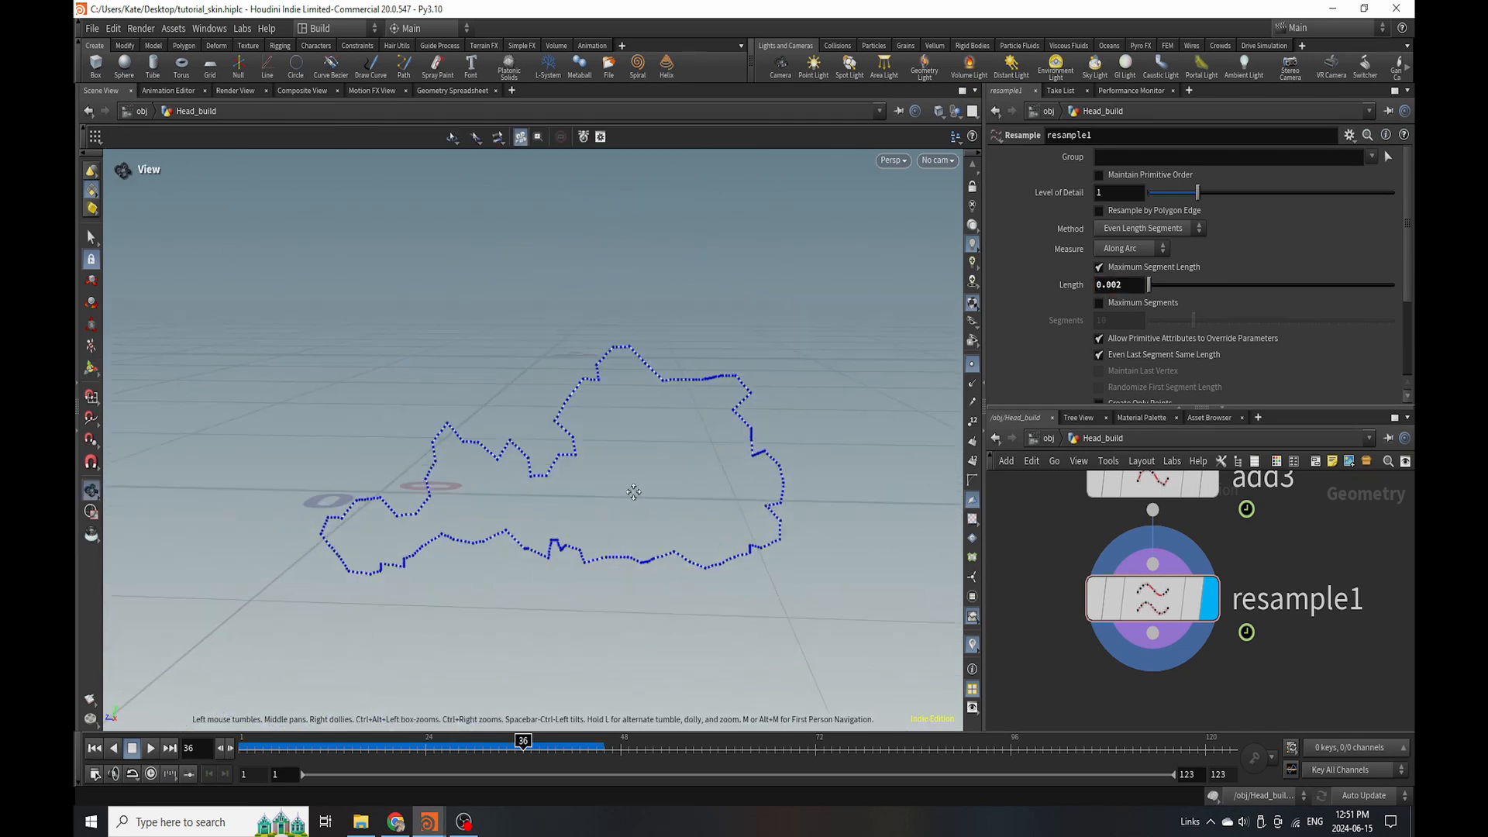
{"action": "left_click_drag", "start_coordinate": [635, 491], "coordinate": [638, 475], "text": "alt"}
Place a VDB from Particles node connected below the Resample node and display it.
{"action": "scroll", "coordinate": [1186, 705], "scroll_direction": "down", "scroll_amount": 1}
{"action": "middle_click_drag", "start_coordinate": [1186, 705], "coordinate": [1161, 602]}
{"action": "key", "text": "Tab"}
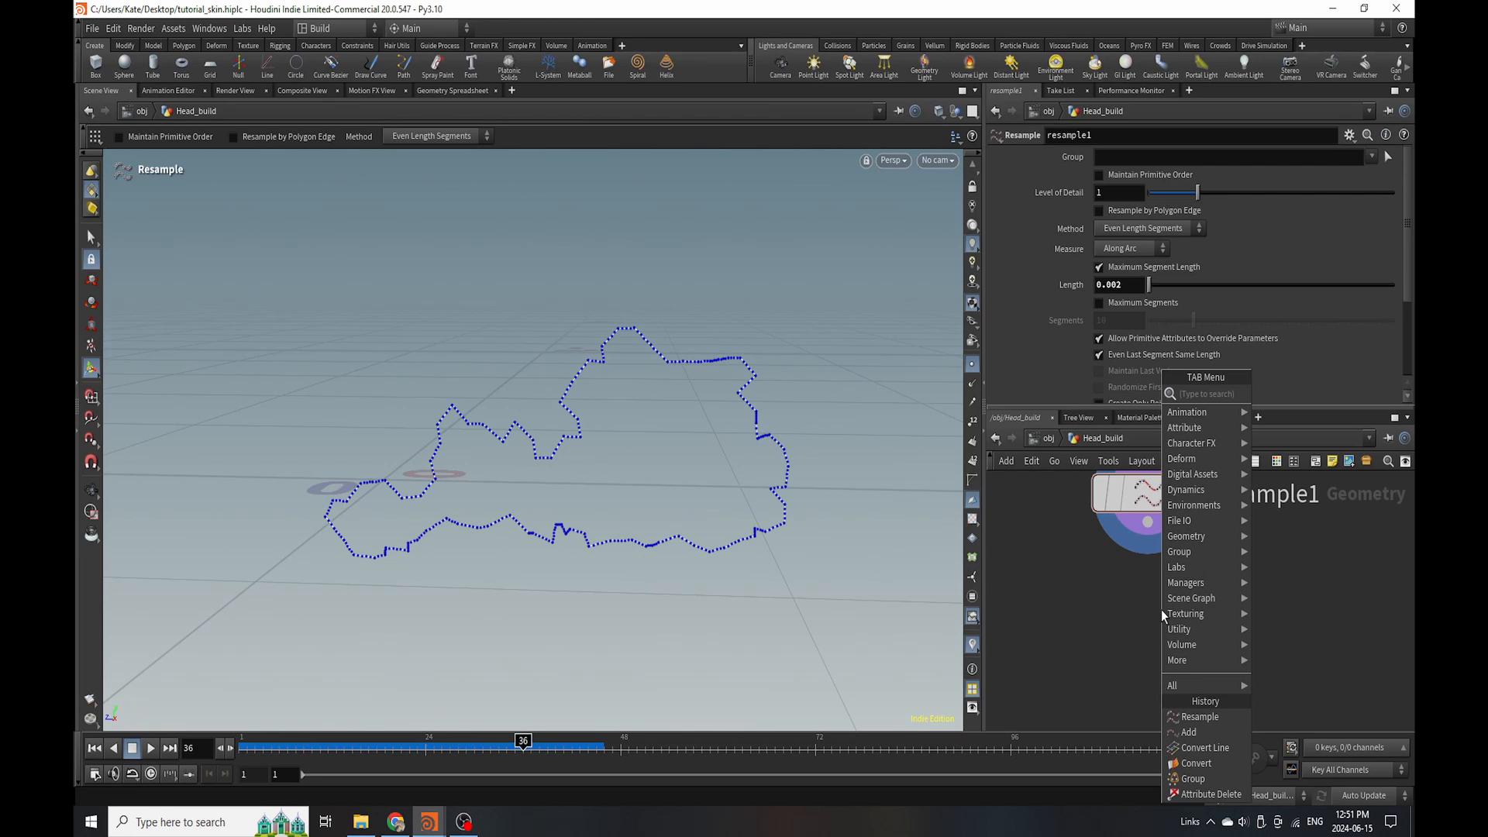
{"action": "type", "text": "attr"}
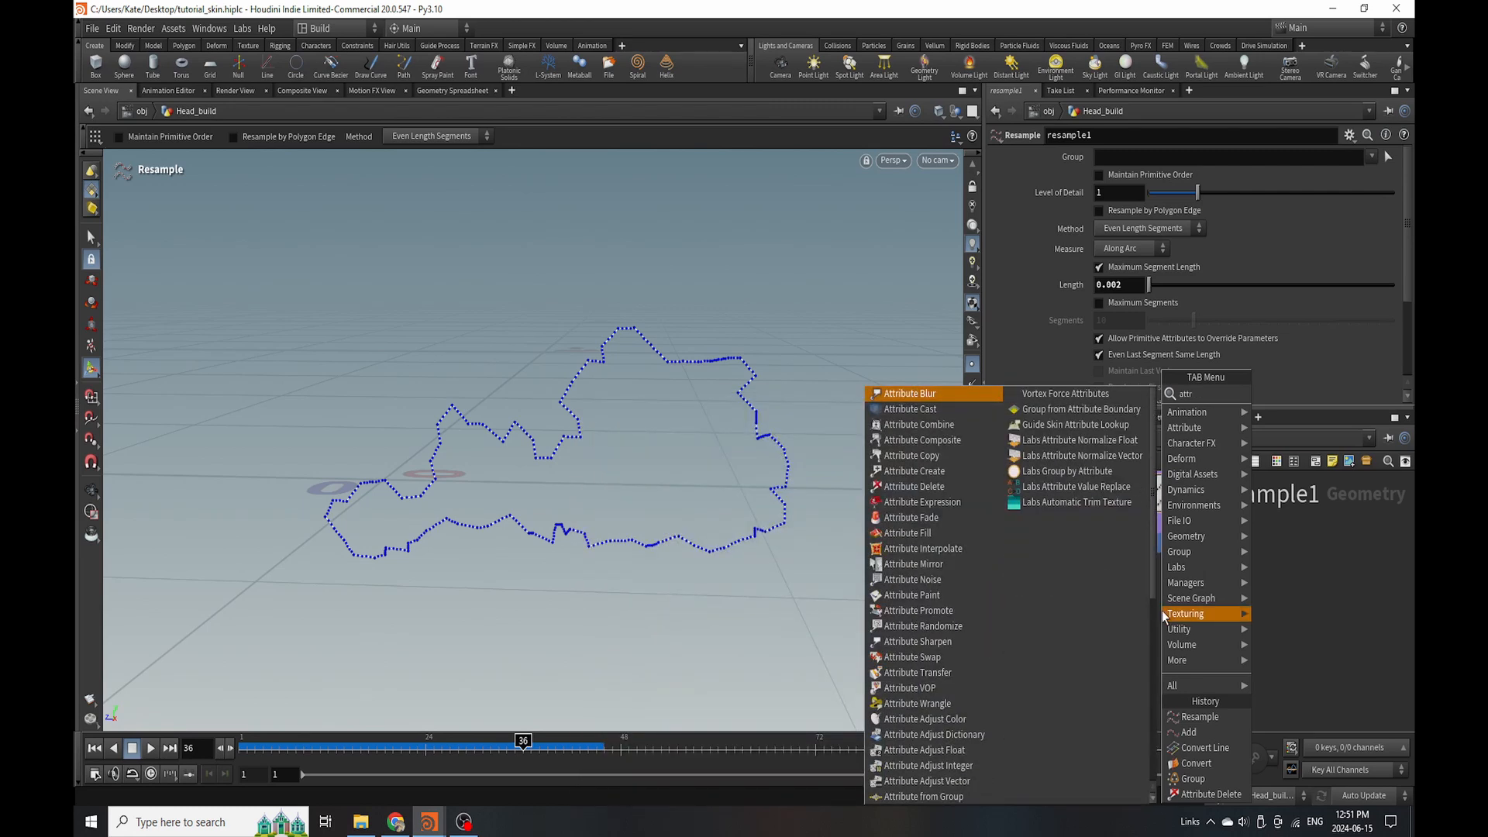
{"action": "scroll", "coordinate": [934, 719], "scroll_direction": "down", "scroll_amount": 1}
{"action": "type", "text": "vdb"}
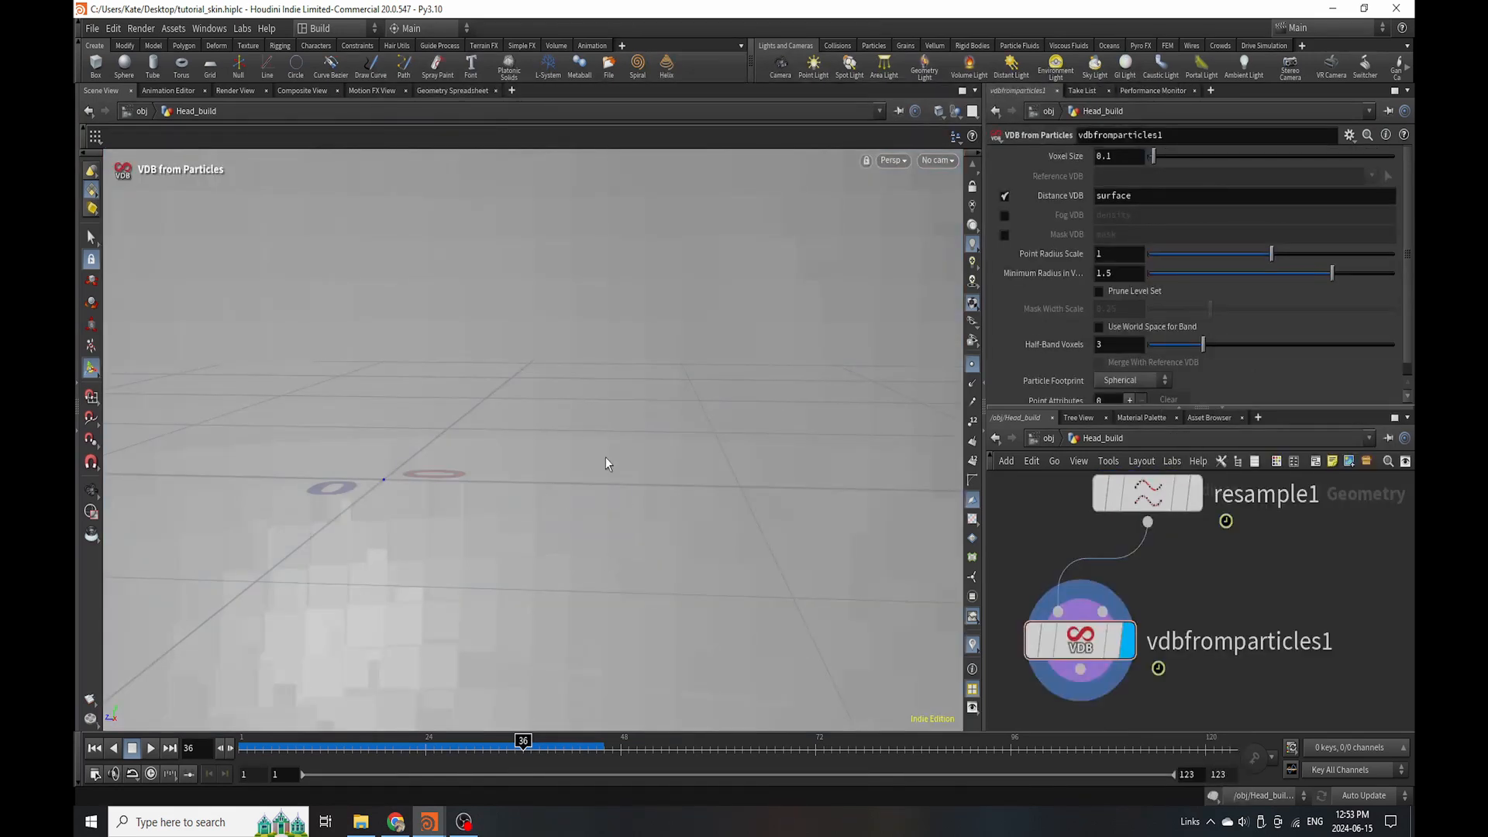
Set the minimum radius in voxels of the VDB from Particles node to the expression 1*0.0003.
{"action": "right_click_drag", "start_coordinate": [658, 425], "coordinate": [332, 536], "text": "alt"}
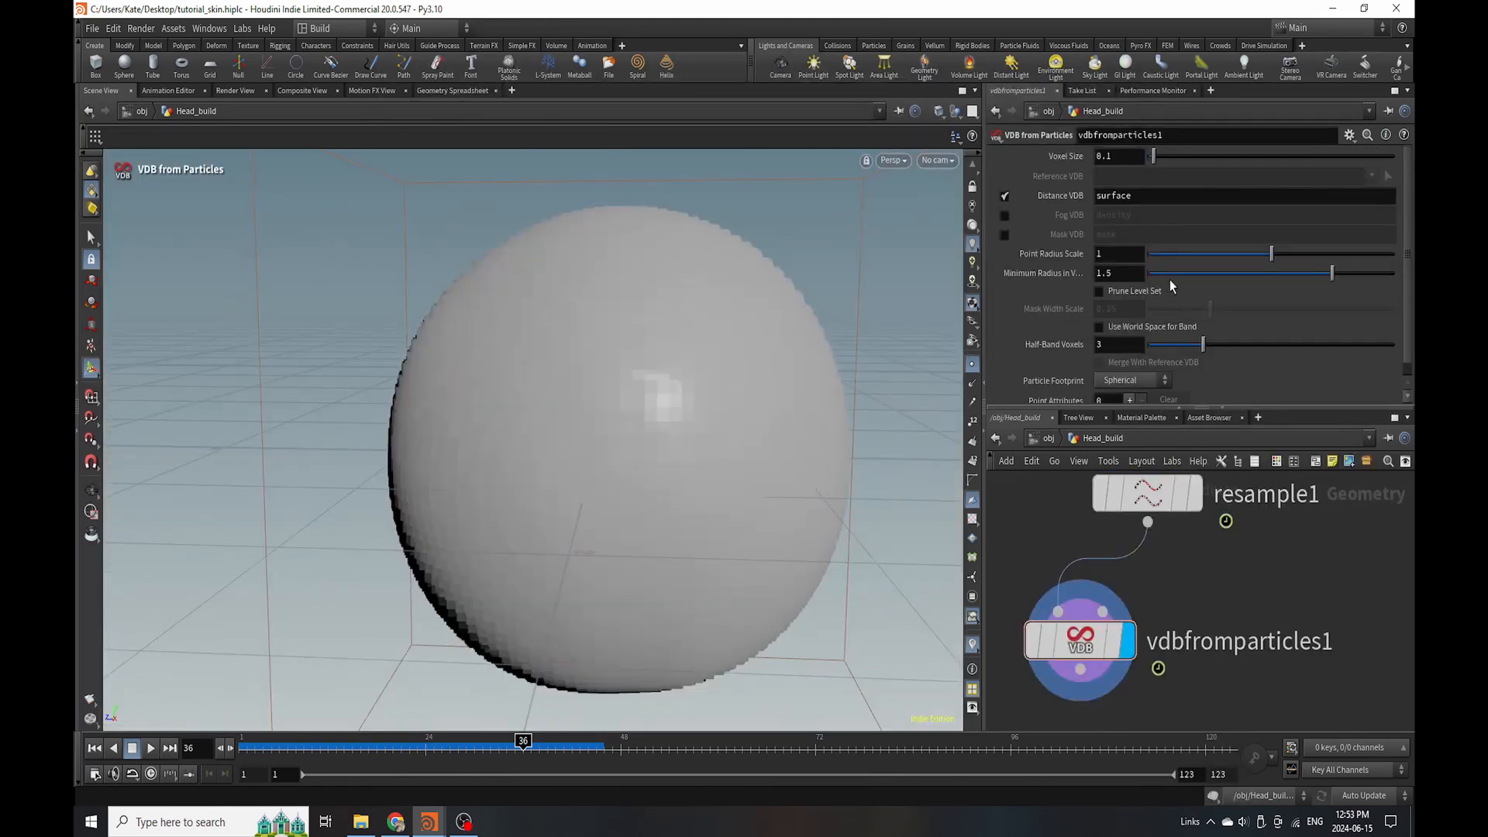
{"action": "key", "text": "Return"}
{"action": "type", "text": "1*"}
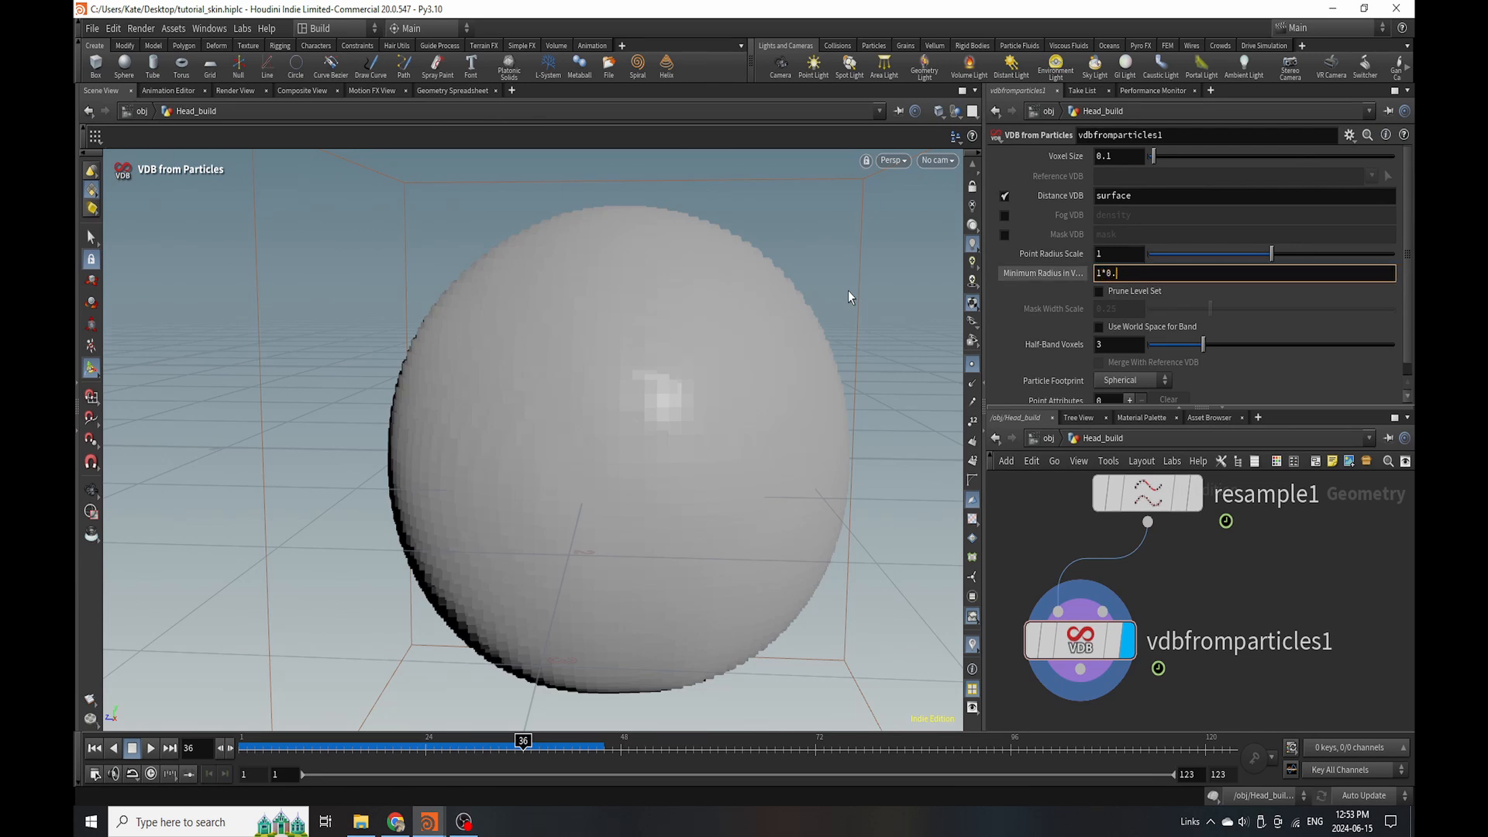
{"action": "key", "text": "Return"}
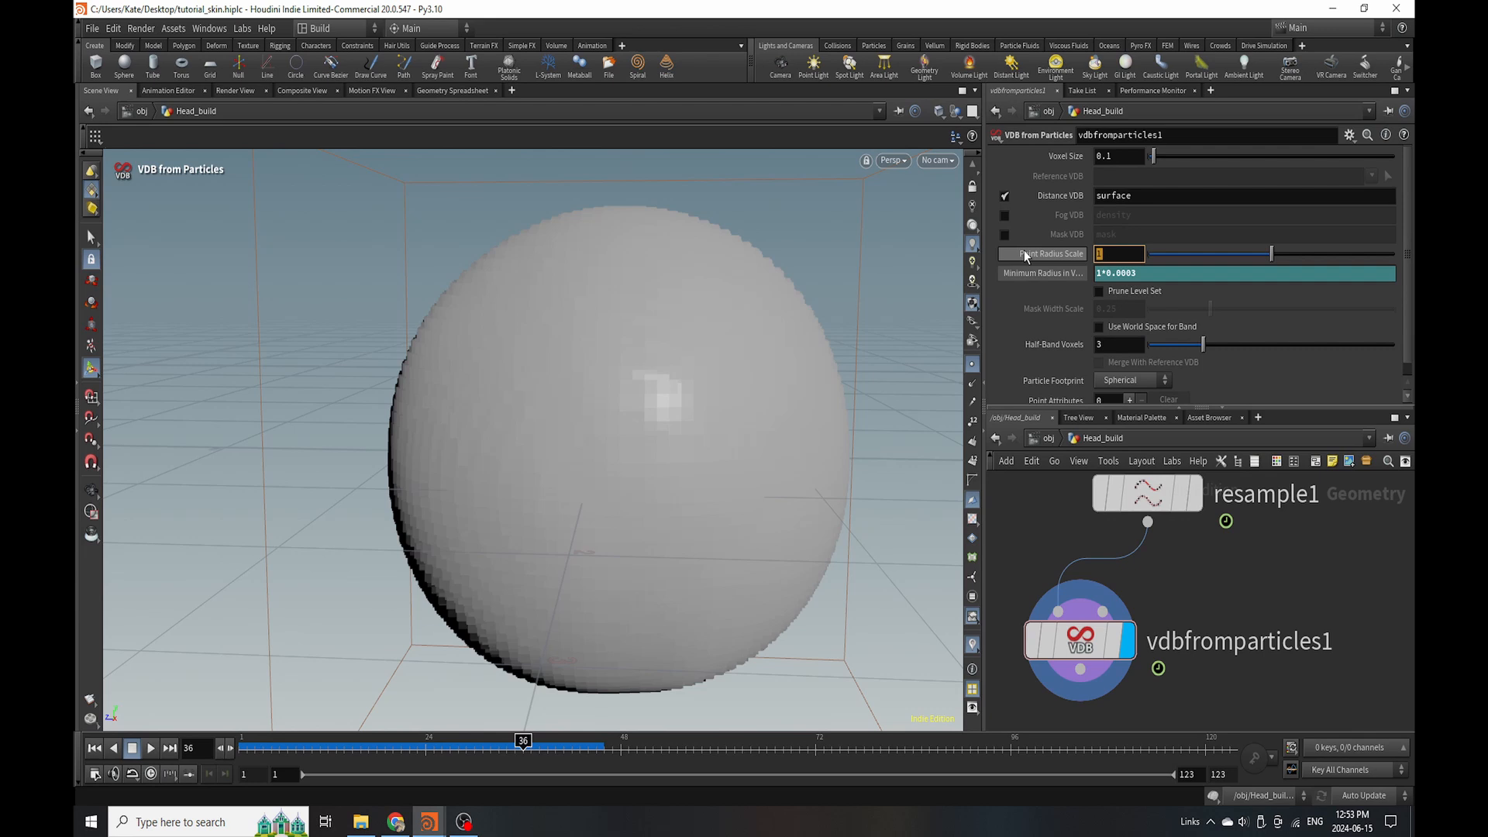
Reduce the Point Radius Scale of the VDB from Particles node to 0.02.
{"action": "key", "text": "Return"}
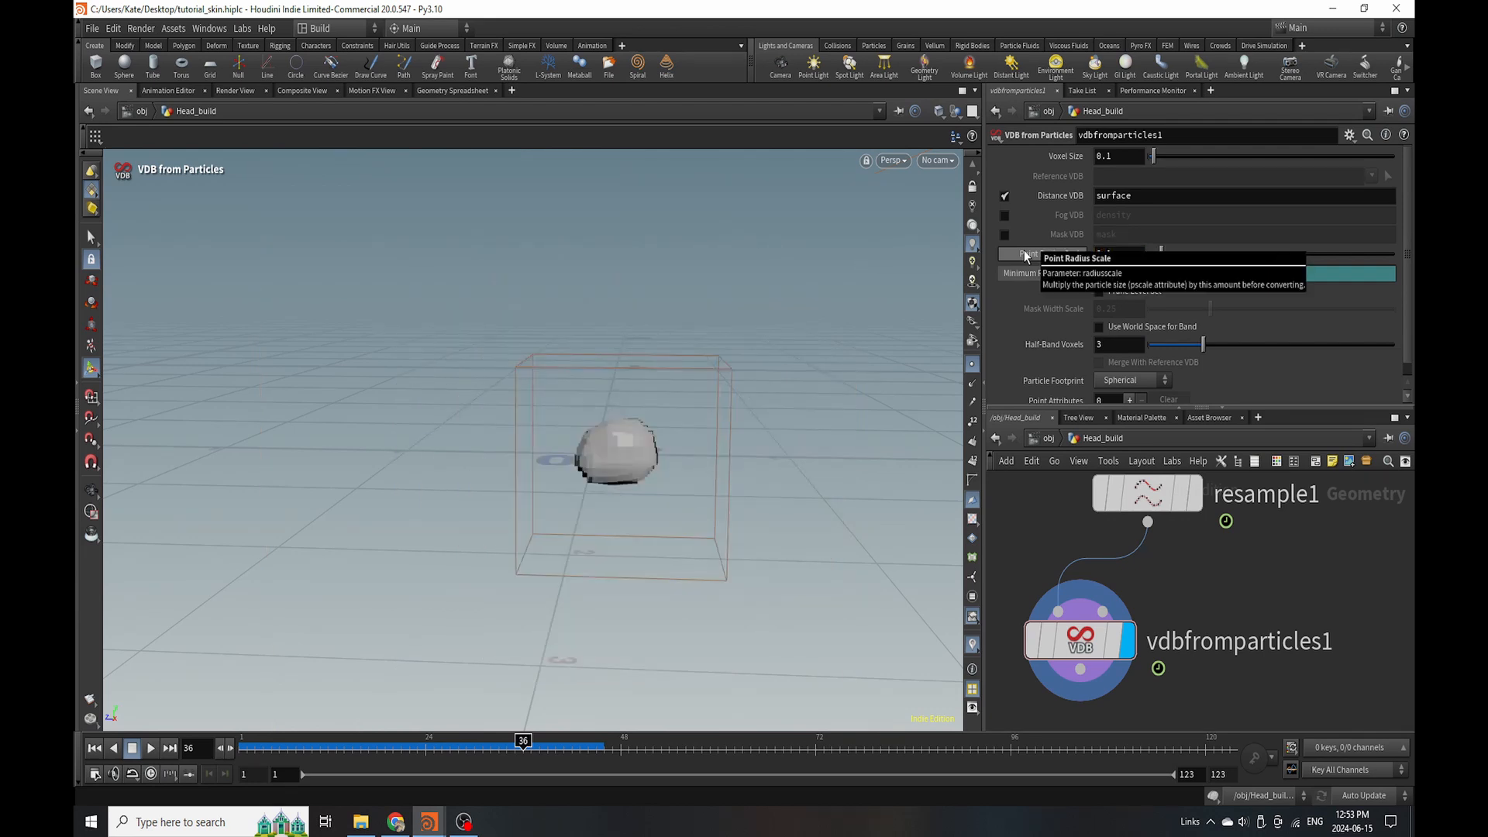
{"action": "left_click", "coordinate": [1129, 257]}
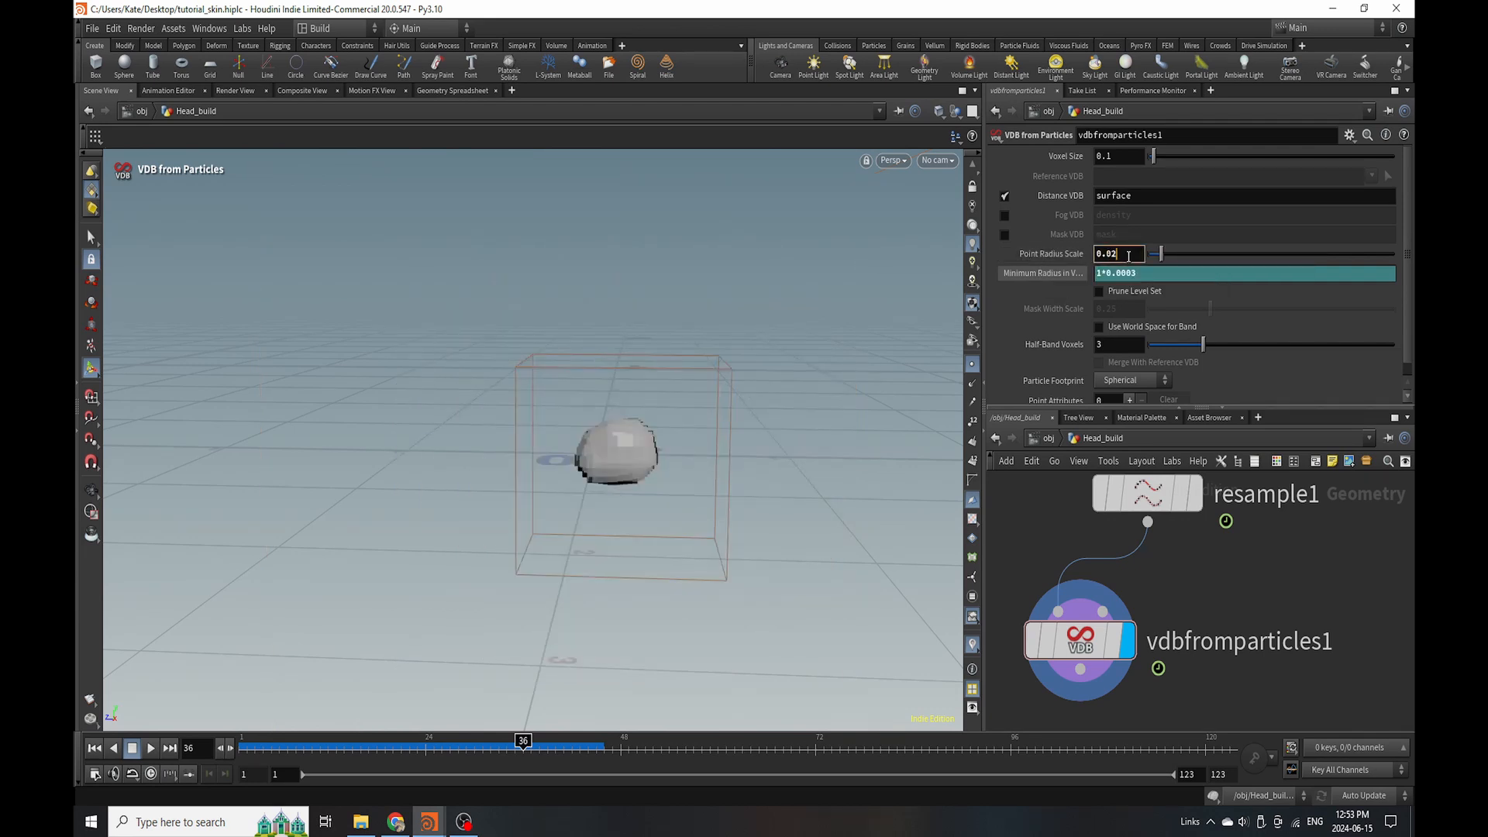
{"action": "key", "text": "Return"}
{"action": "scroll", "coordinate": [634, 439], "scroll_direction": "up", "scroll_amount": 3}
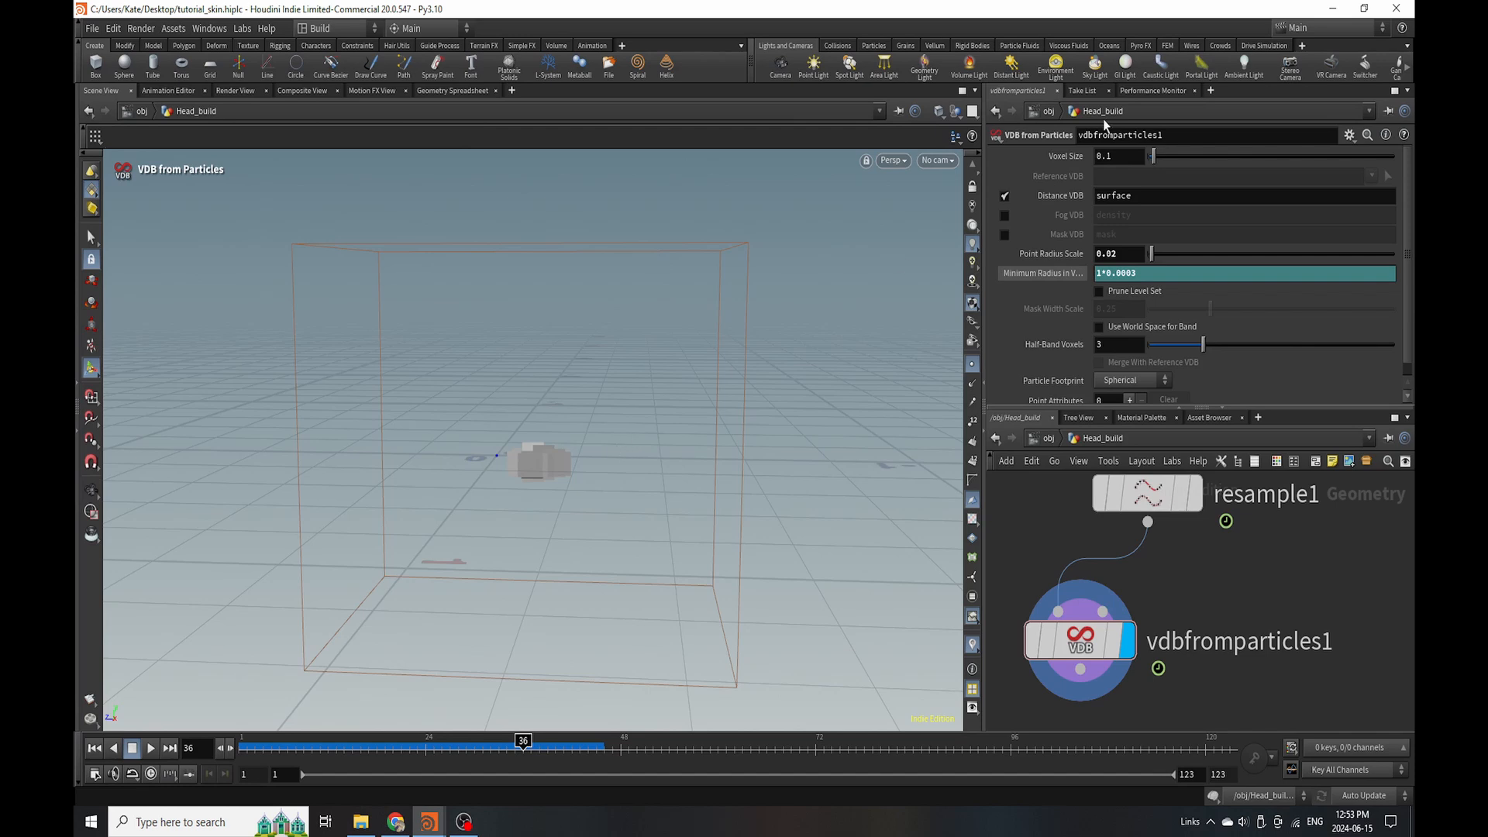
Reduce the Voxel Size of the VDB from Particles node to 0.01.
{"action": "left_click", "coordinate": [1114, 157]}
{"action": "type", "text": "01"}
{"action": "key", "text": "Return"}
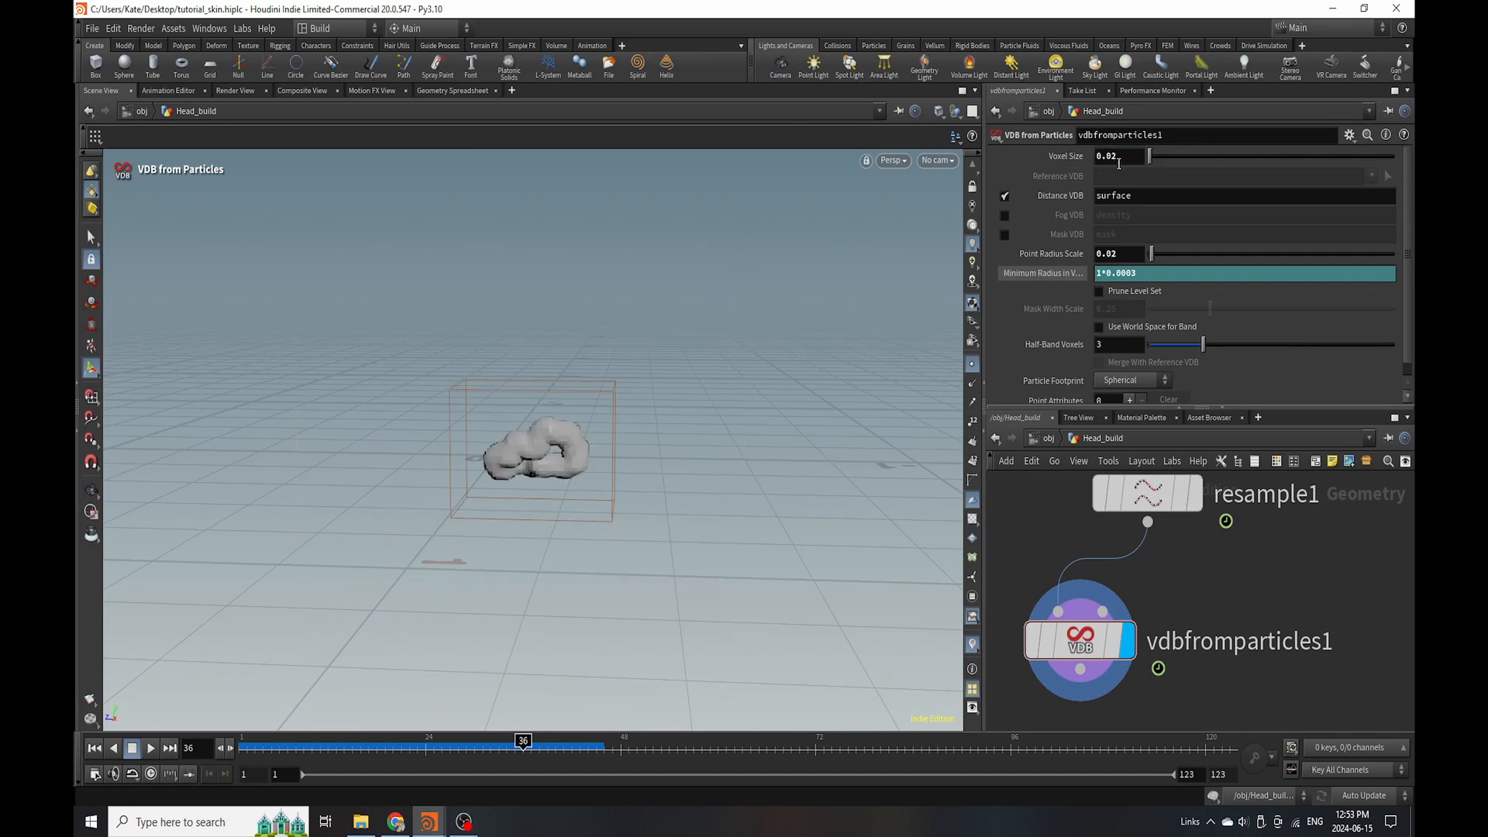
{"action": "left_click", "coordinate": [1119, 160]}
{"action": "key", "text": "Return"}
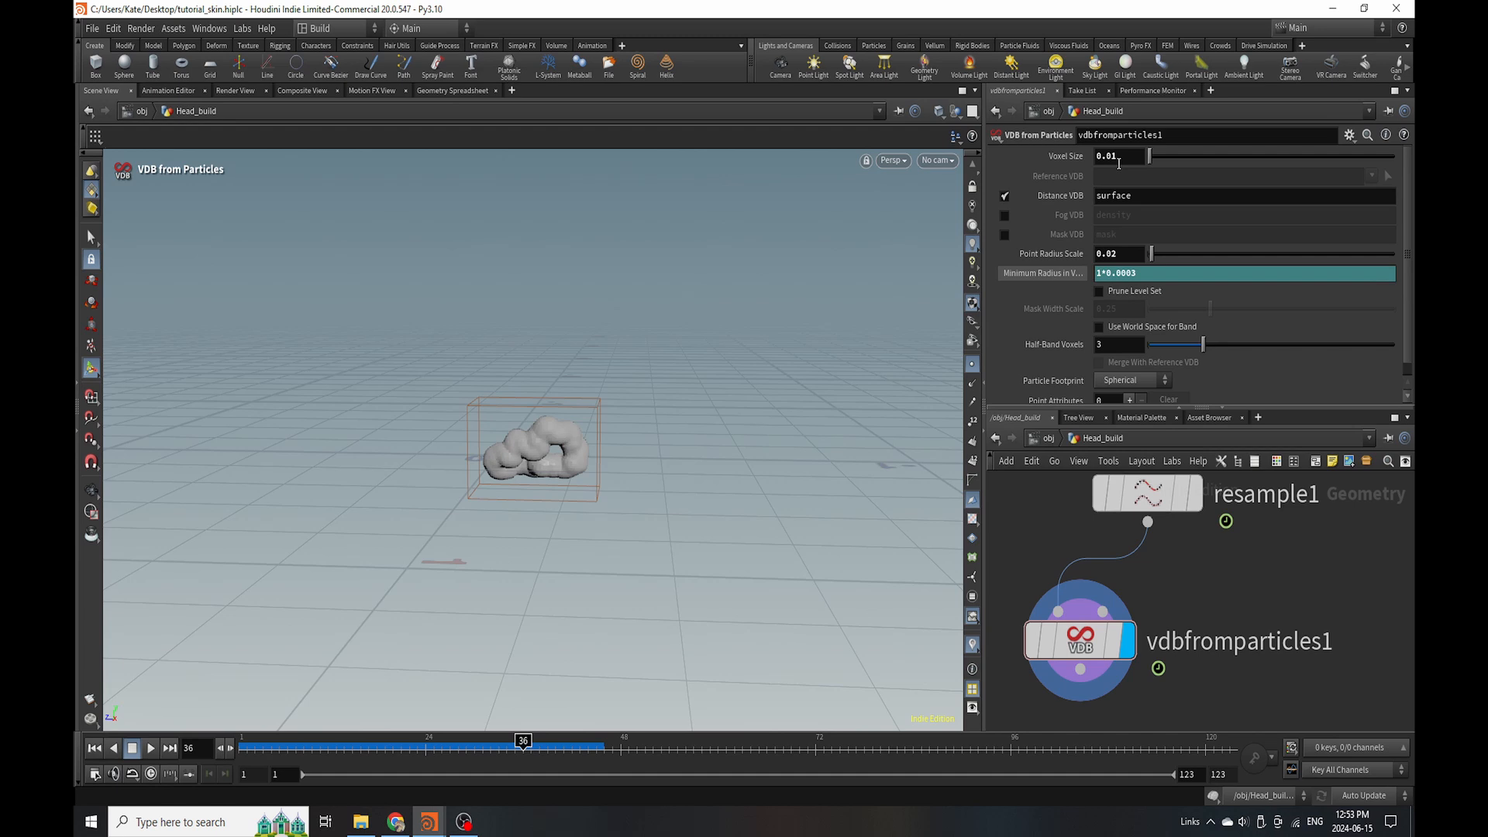
Show the Base_Mesh head as a template with the VDB from Particles node displayed, and inspect the tube along the hole.
{"action": "key", "text": "h"}
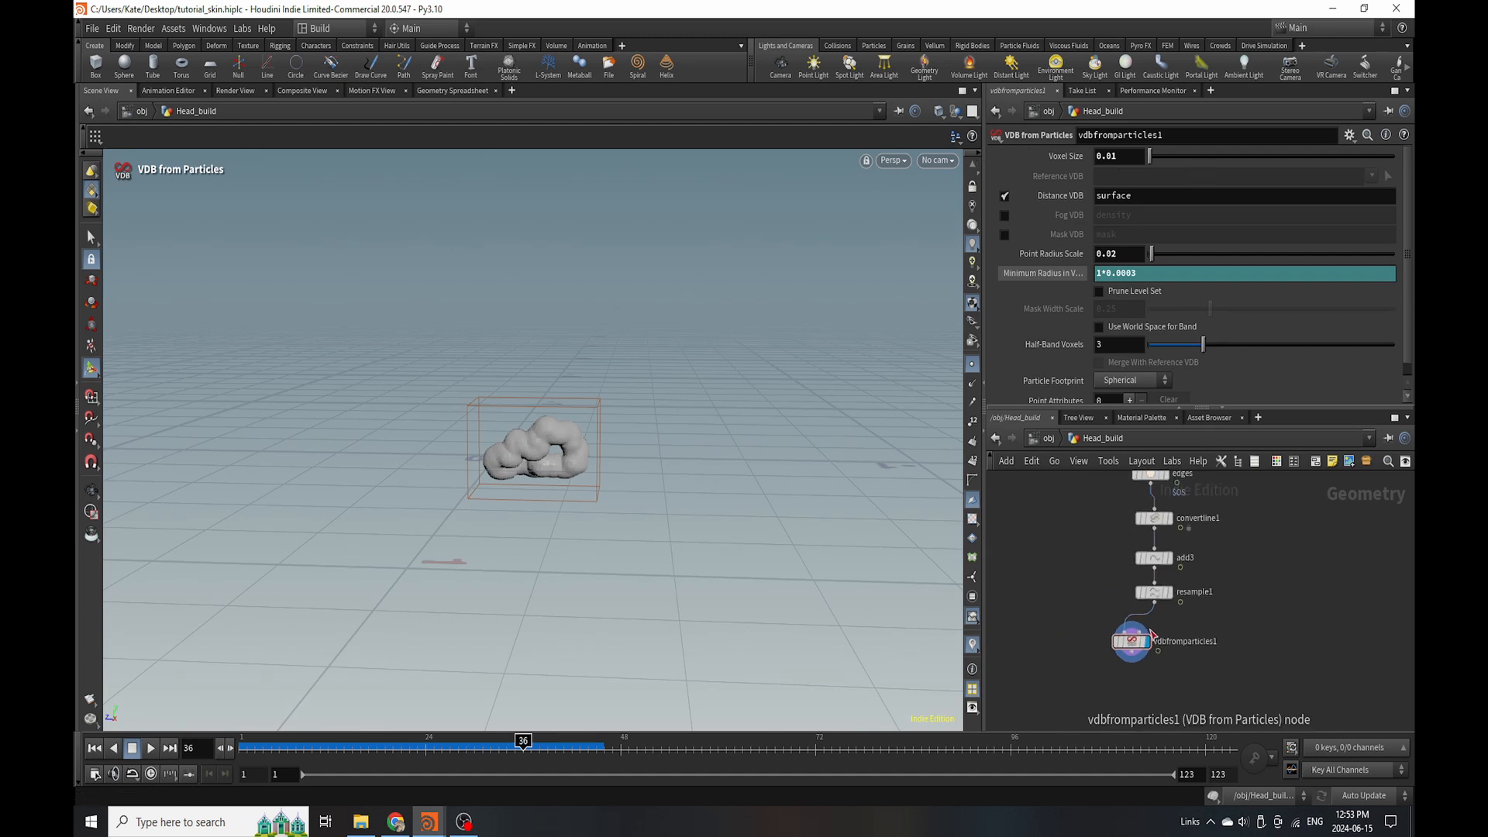
{"action": "scroll", "coordinate": [1187, 533], "scroll_direction": "up", "scroll_amount": 5}
{"action": "left_click", "coordinate": [1184, 541]}
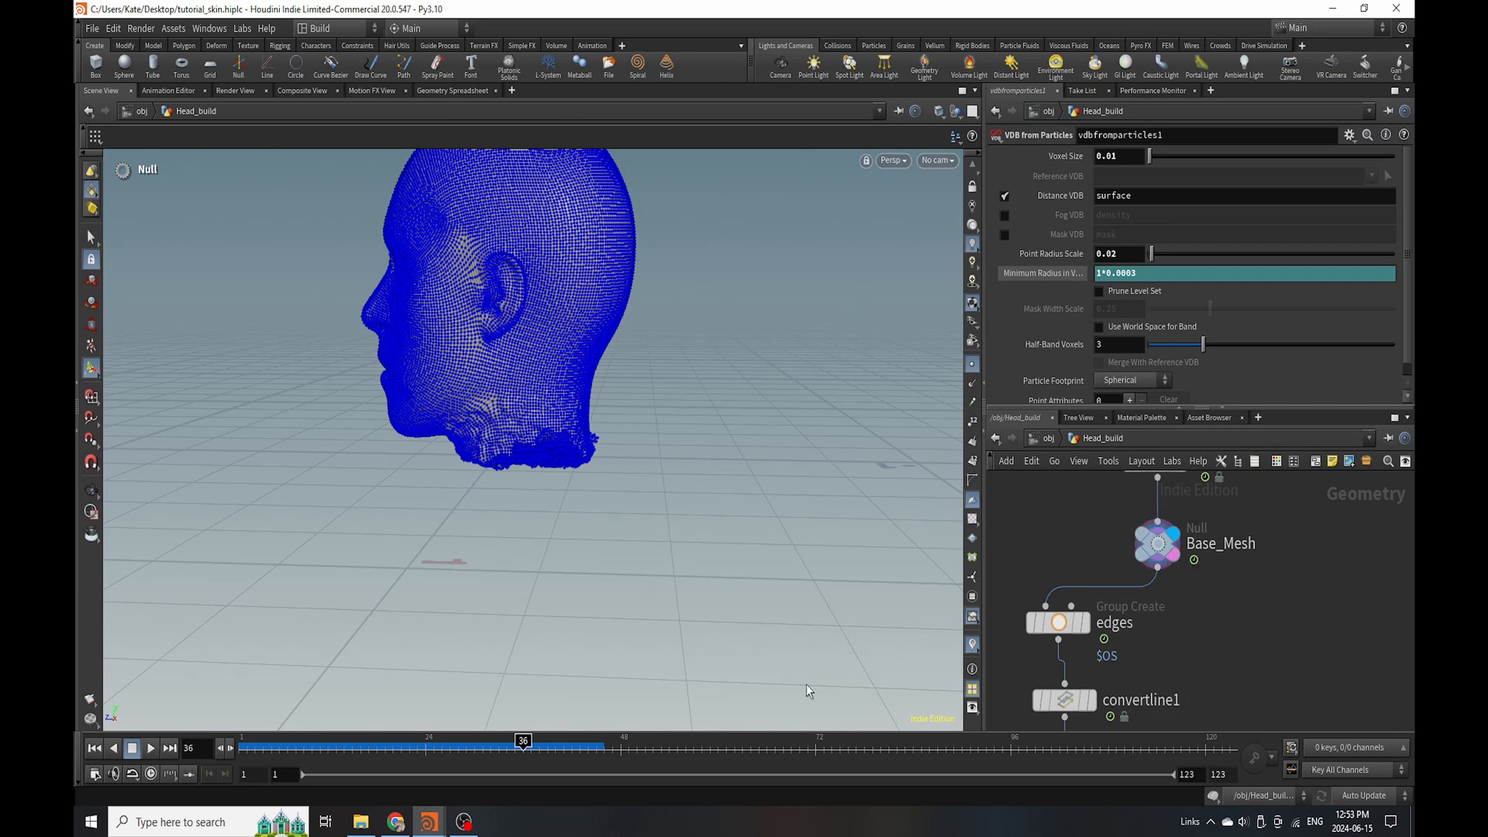
{"action": "scroll", "coordinate": [1152, 606], "scroll_direction": "down", "scroll_amount": 5}
{"action": "scroll", "coordinate": [1152, 606], "scroll_direction": "up", "scroll_amount": 5}
{"action": "left_click", "coordinate": [1107, 641]}
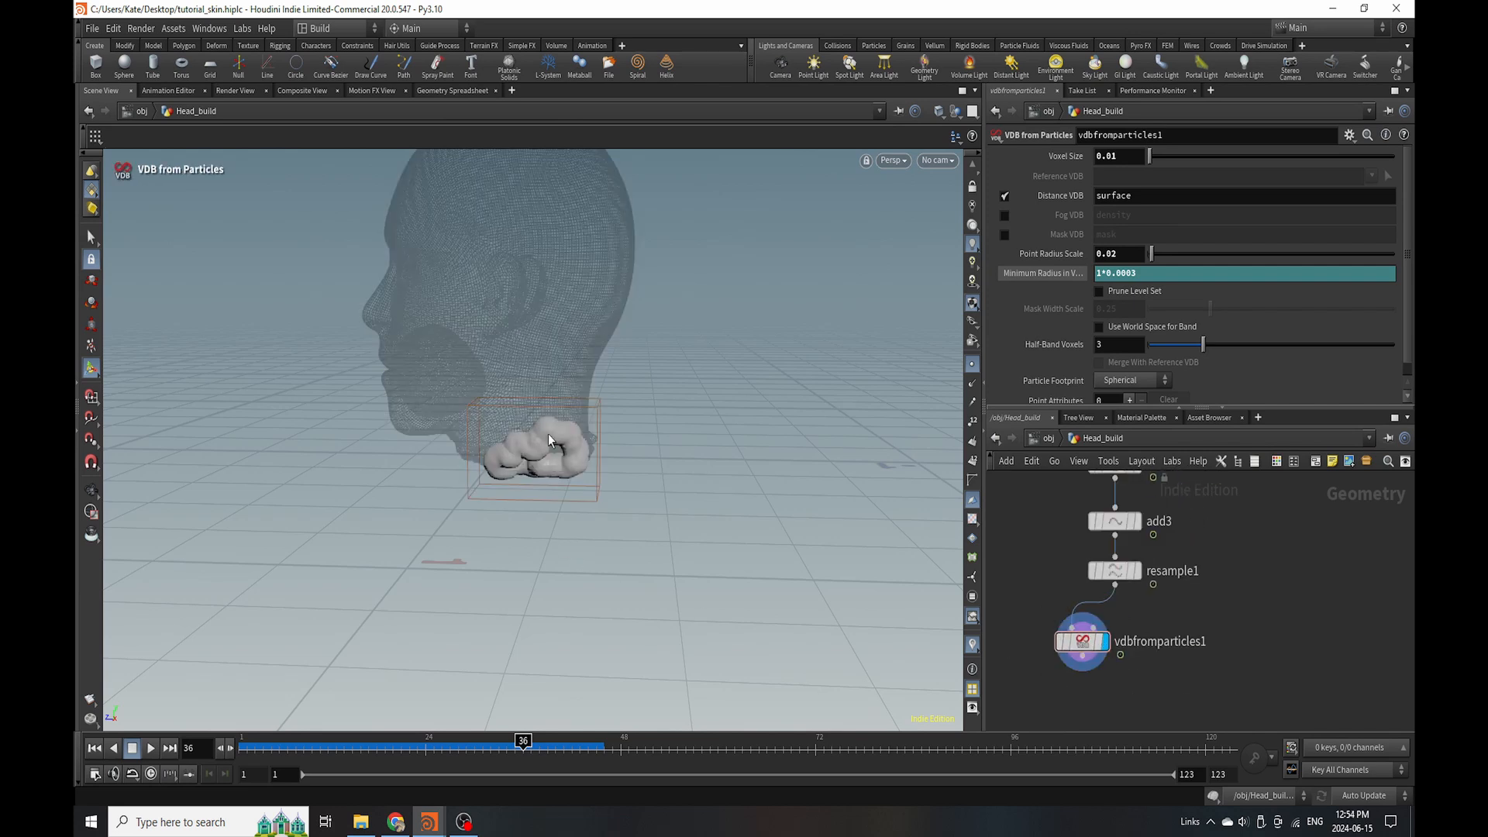
{"action": "scroll", "coordinate": [612, 424], "scroll_direction": "up", "scroll_amount": 10}
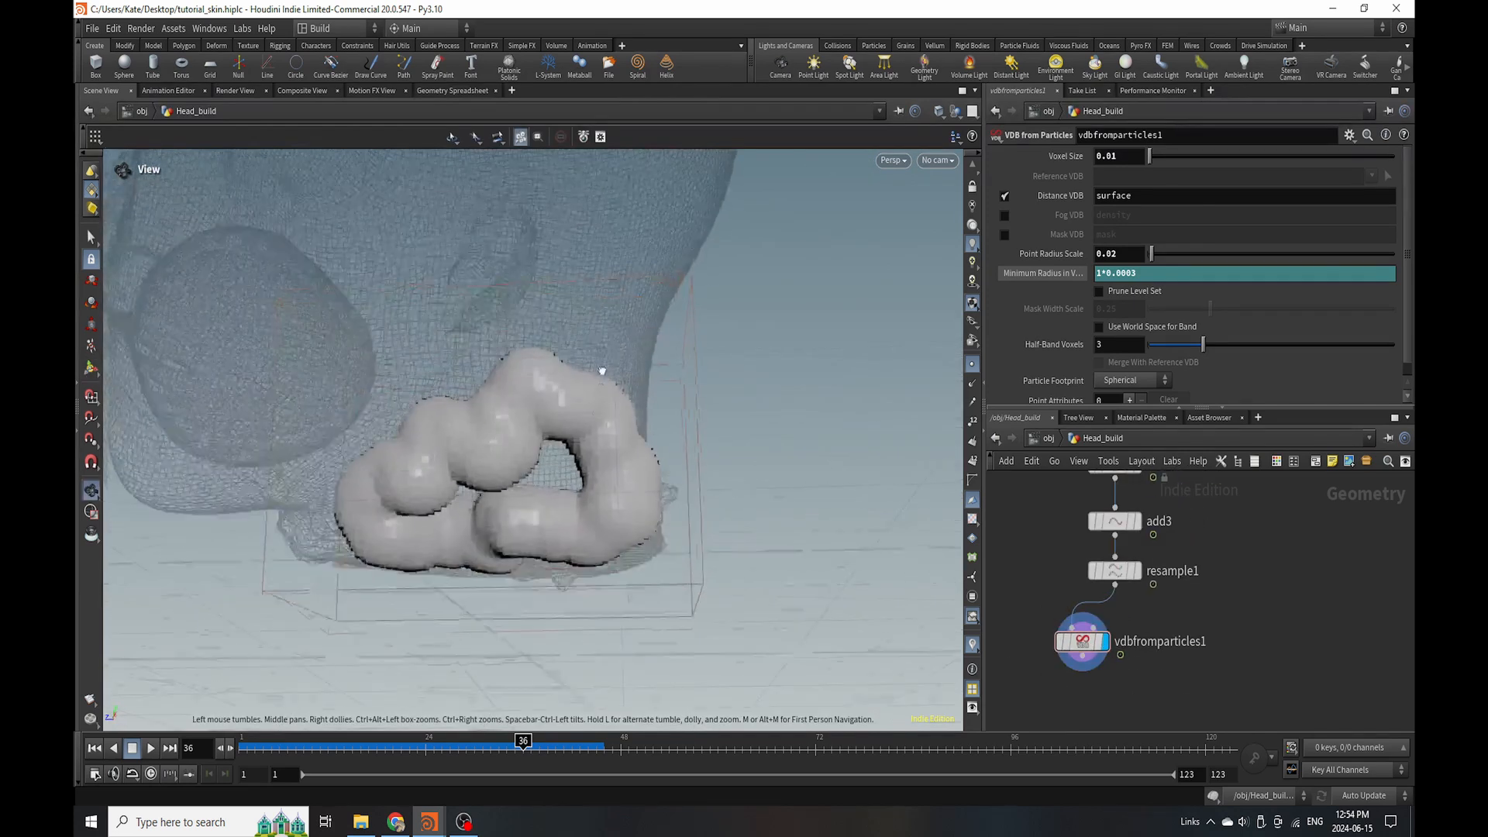
Thin the VDB tube by setting its Point Radius Scale to 0.005 and its Voxel Size to 0.005.
{"action": "left_click", "coordinate": [1133, 261]}
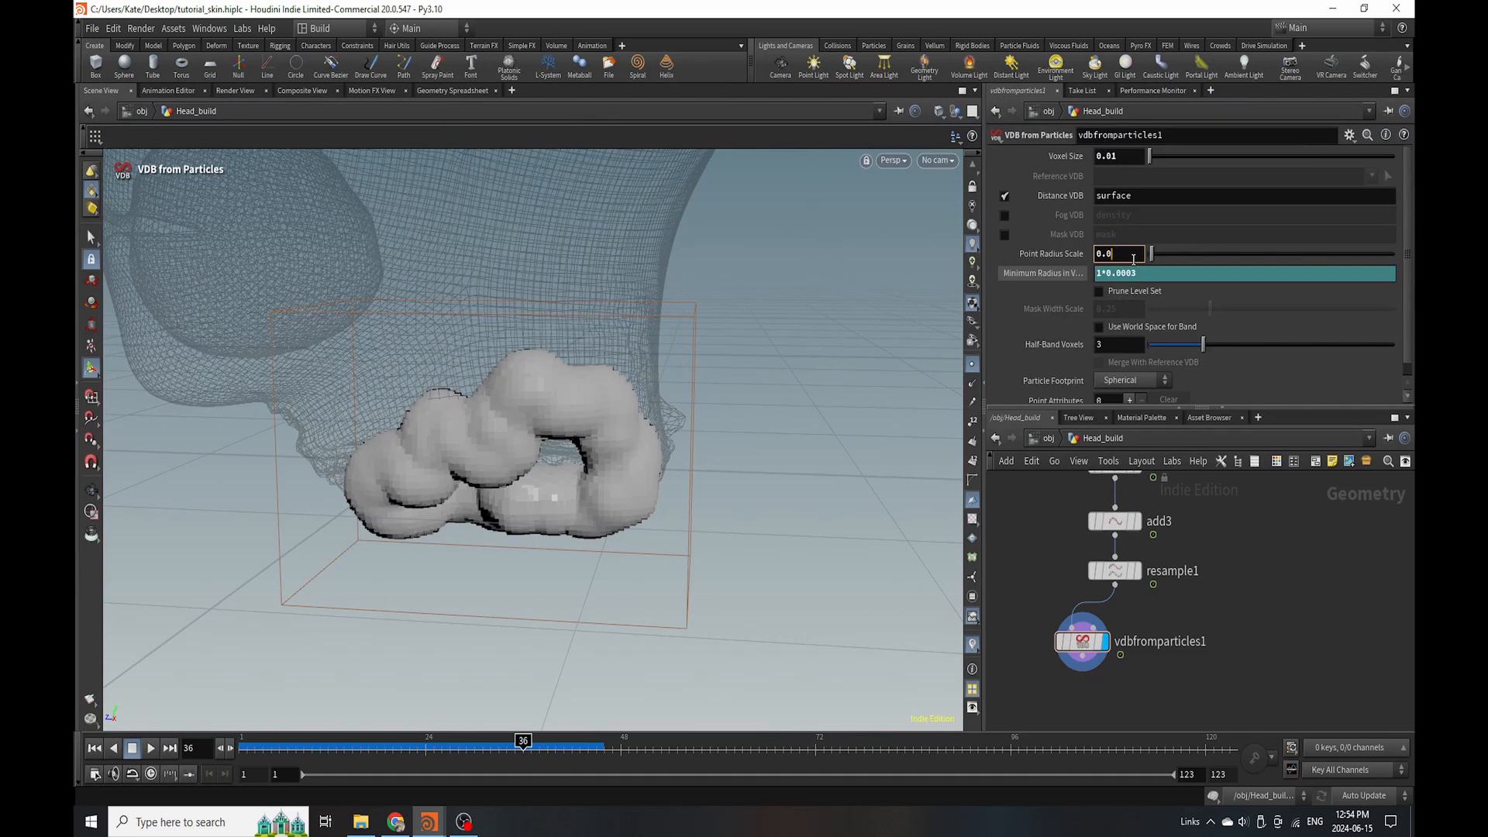
{"action": "type", "text": "1"}
{"action": "key", "text": "Return"}
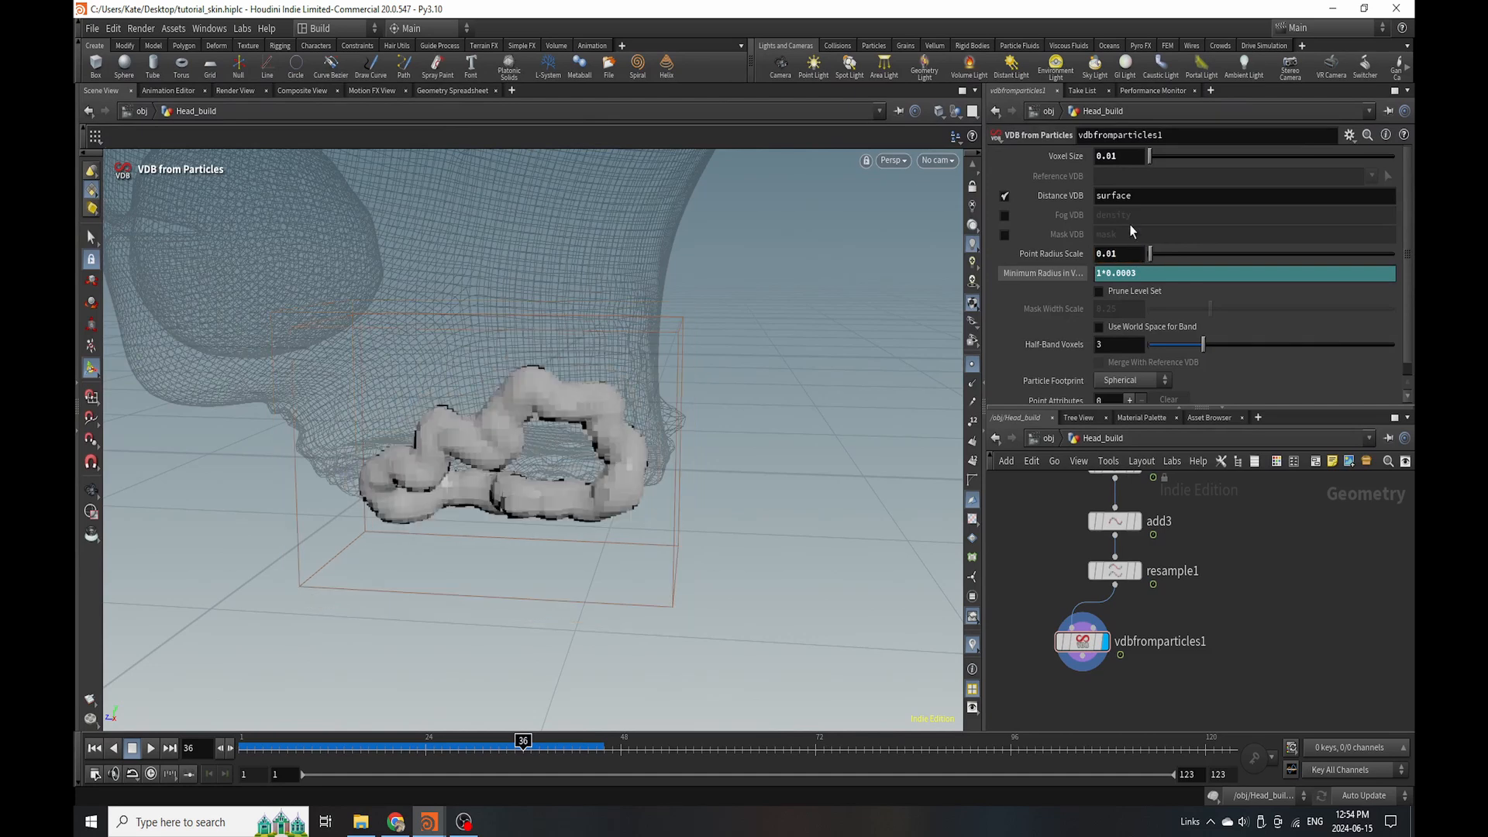
{"action": "left_click", "coordinate": [1122, 253]}
{"action": "type", "text": "5"}
{"action": "key", "text": "Return"}
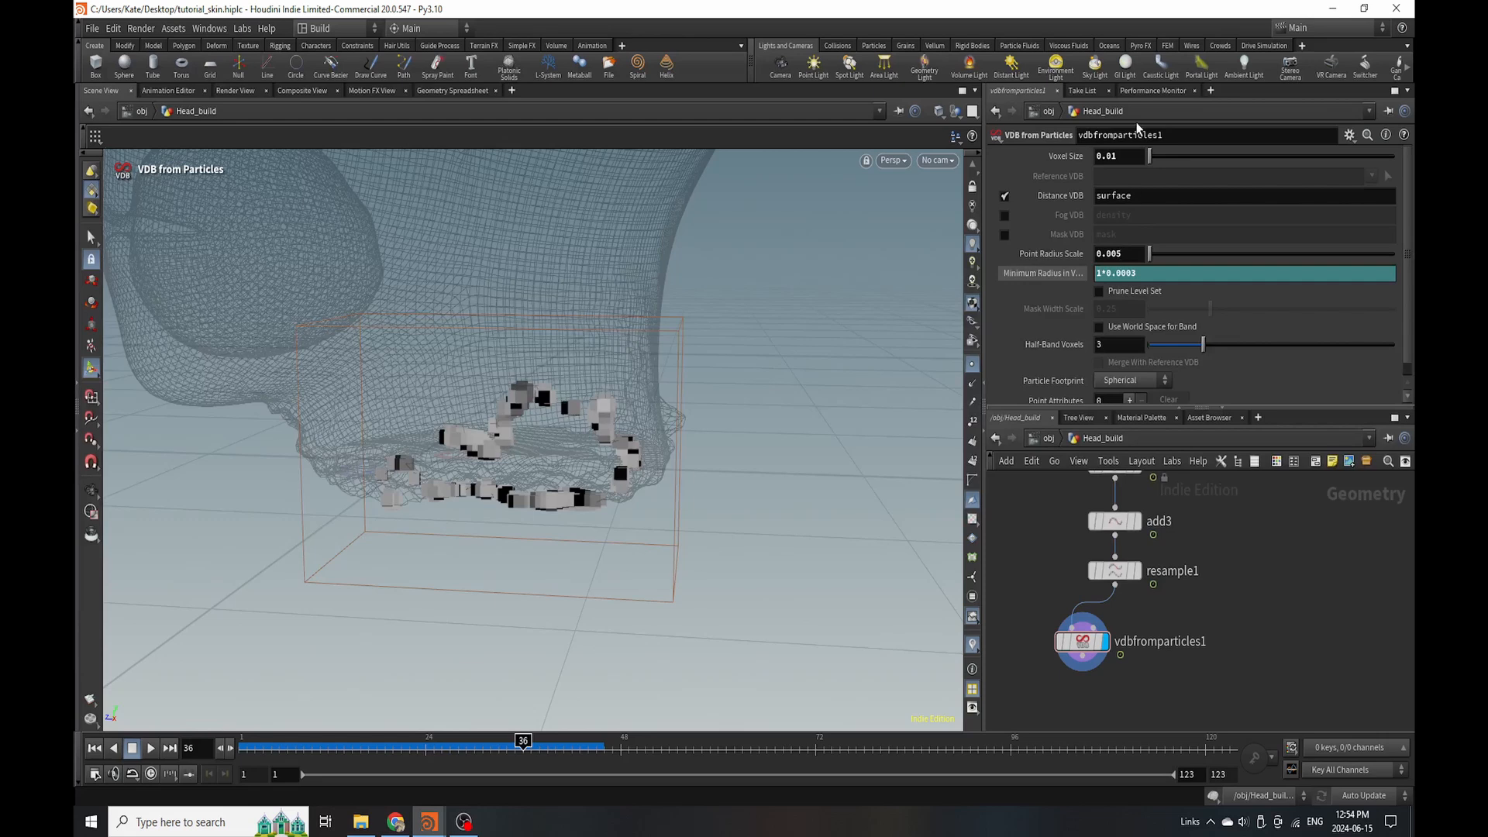
{"action": "left_click", "coordinate": [1128, 155]}
{"action": "type", "text": "5"}
{"action": "key", "text": "Return"}
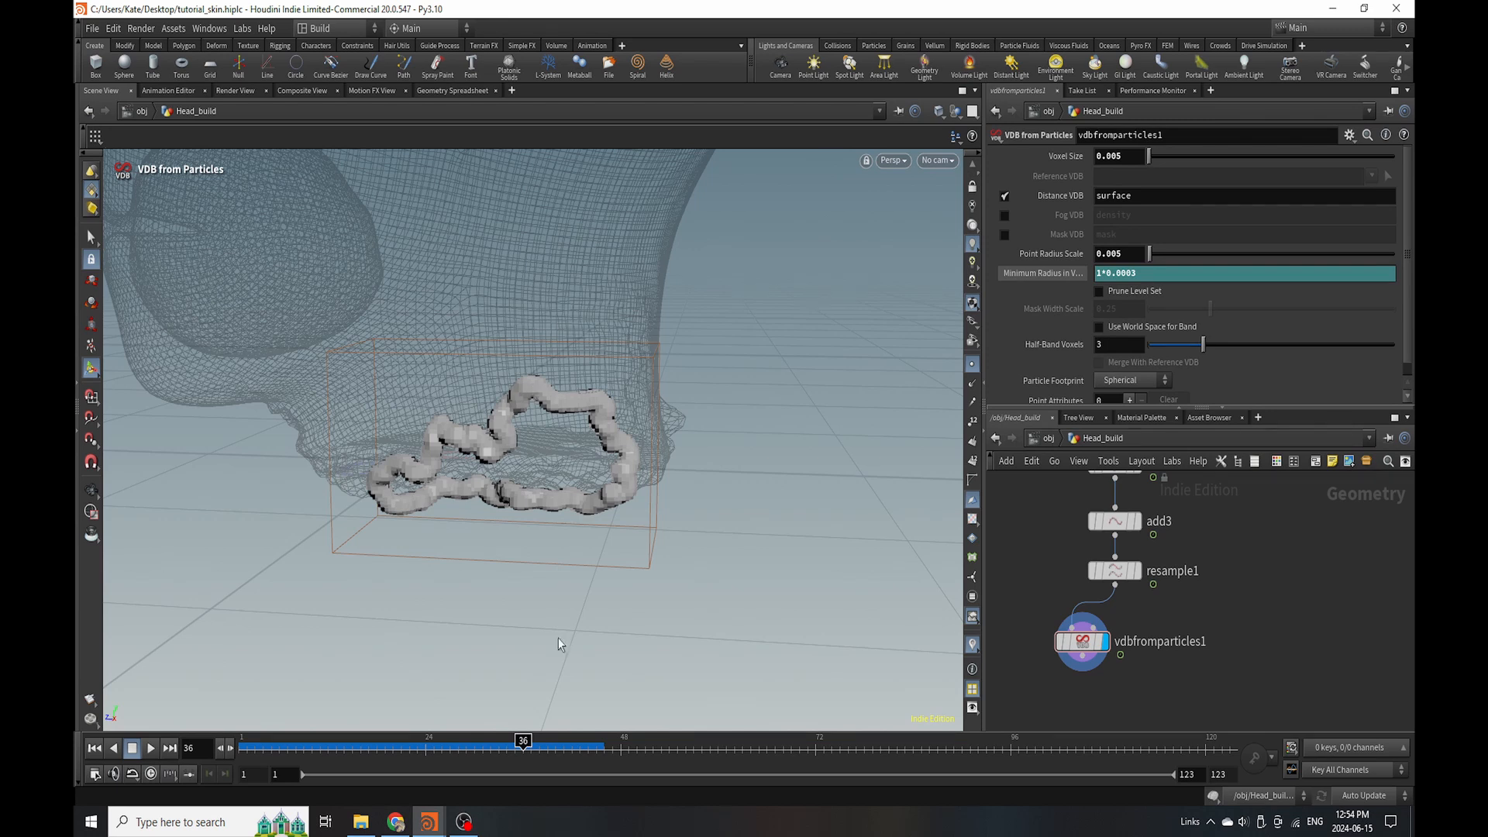
Insert an Attribute Randomize node between the Resample and VDB from Particles nodes and set its attribute name to pscale.
{"action": "left_click_drag", "start_coordinate": [1082, 642], "coordinate": [1070, 704]}
{"action": "key", "text": "Tab"}
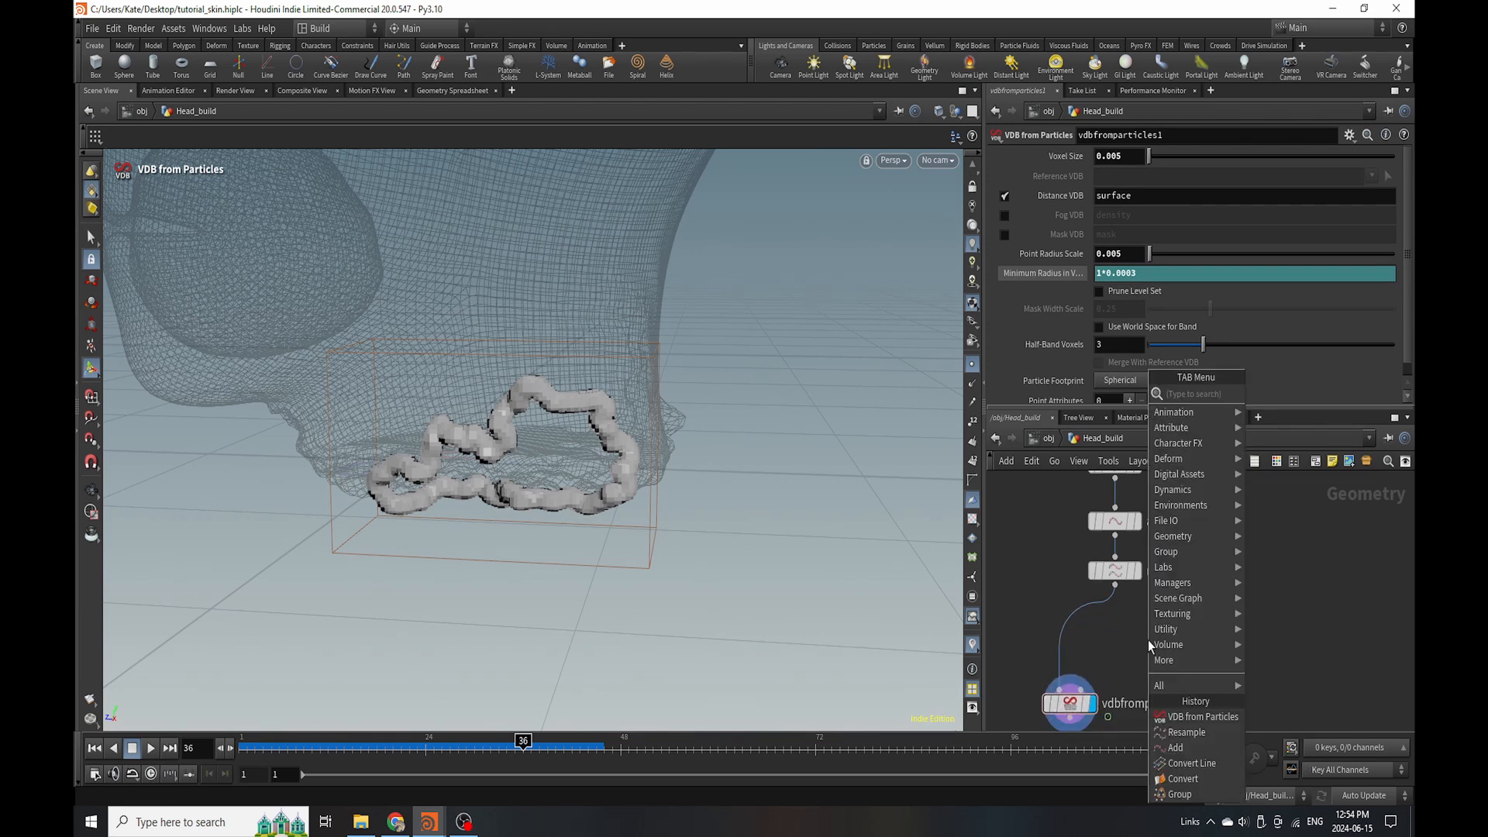
{"action": "type", "text": "attr"}
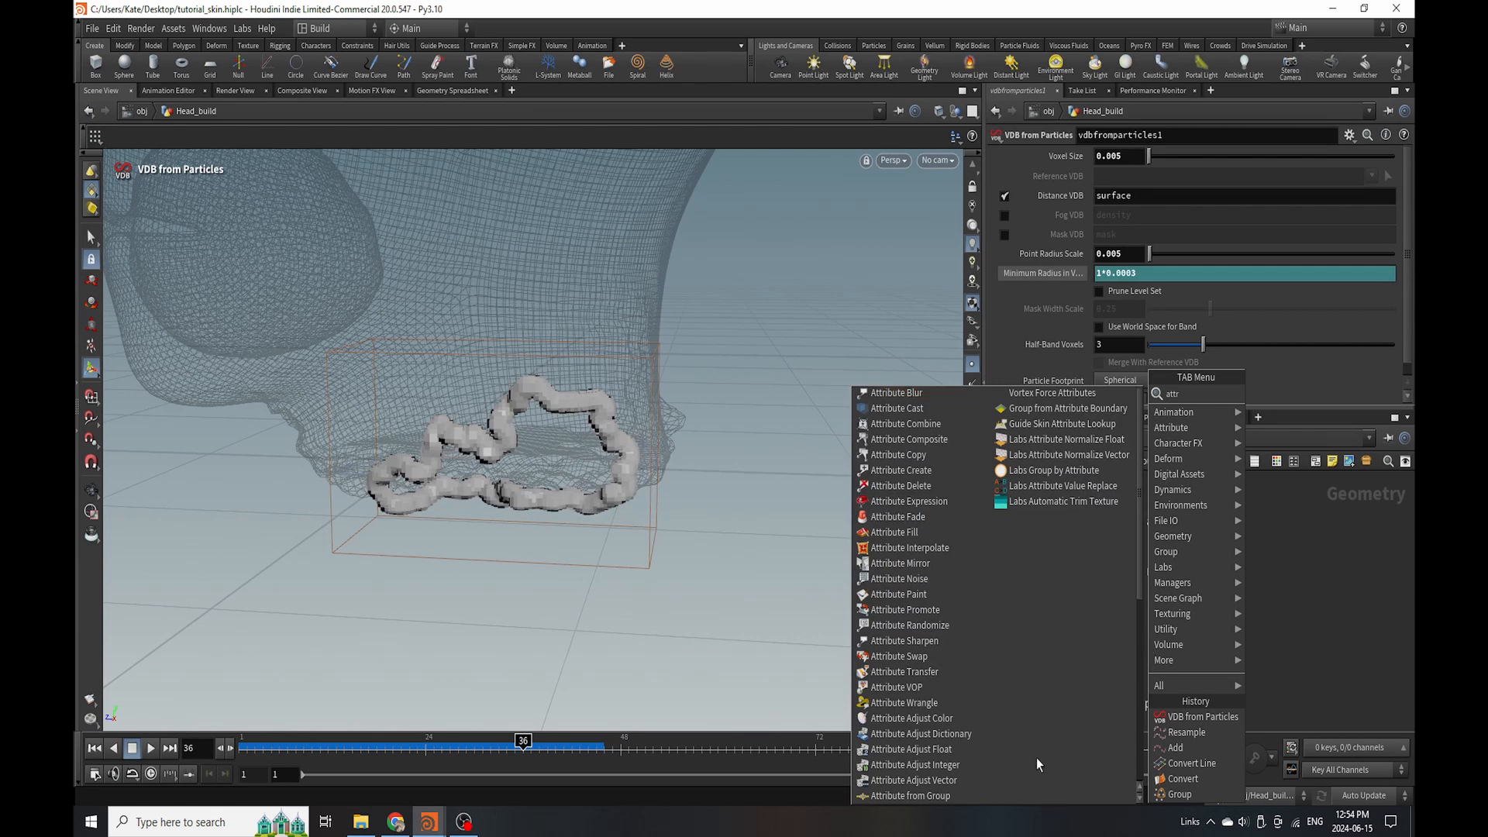
{"action": "left_click", "coordinate": [955, 625]}
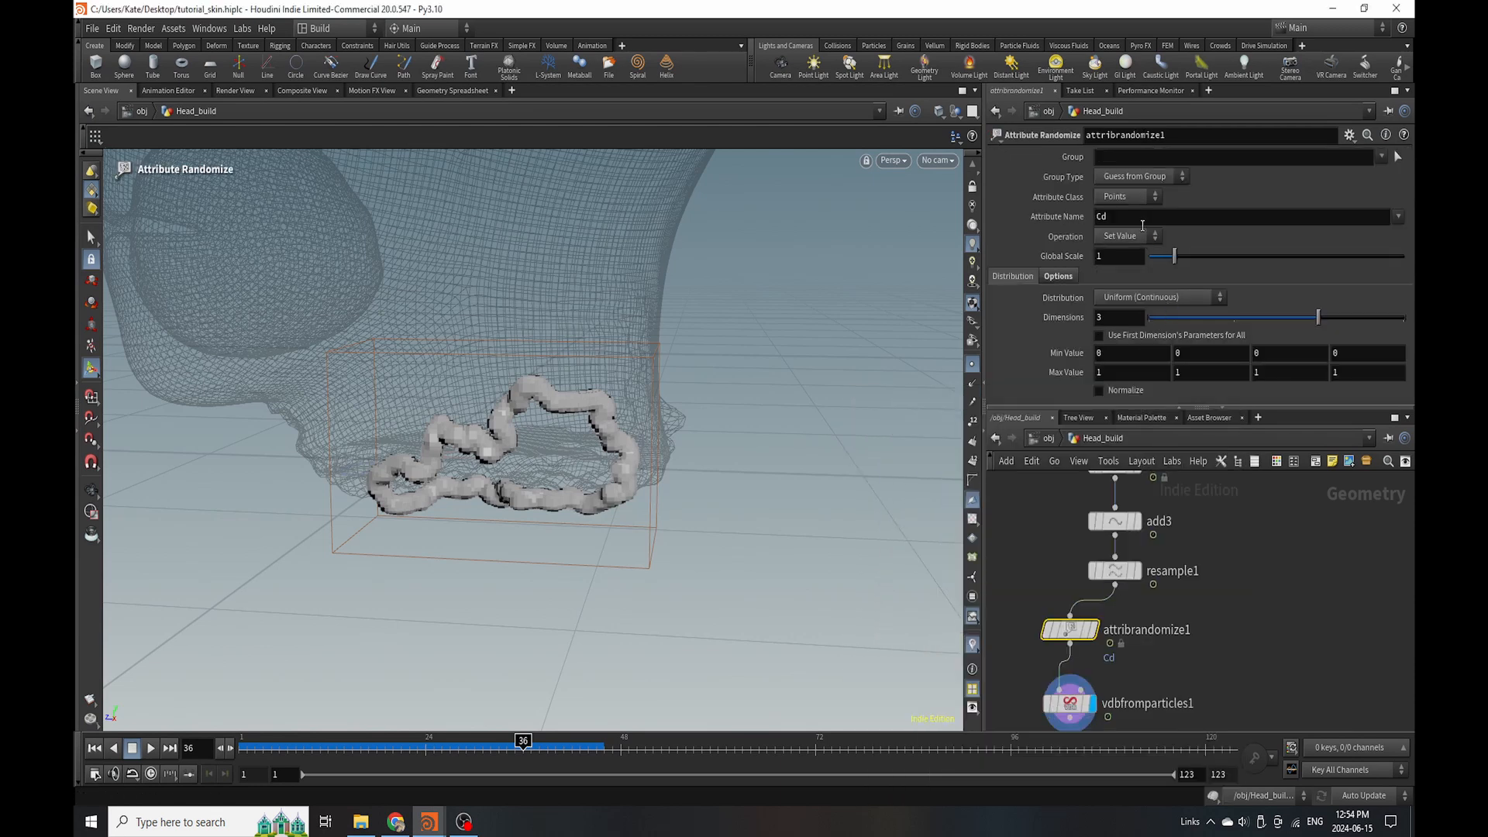
{"action": "left_click_drag", "start_coordinate": [1135, 217], "coordinate": [854, 226]}
{"action": "type", "text": "pscale"}
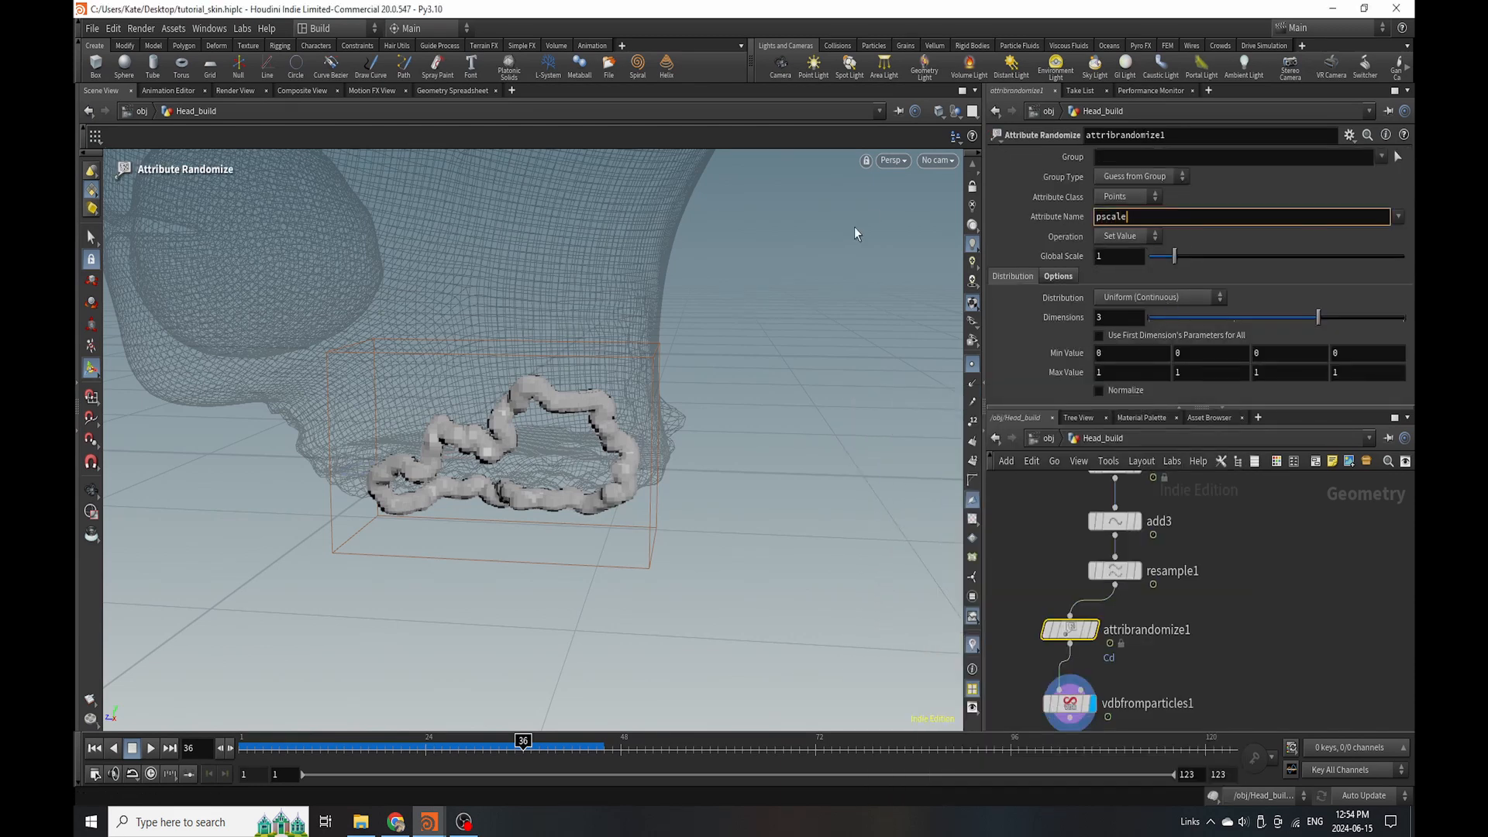
{"action": "key", "text": "Return"}
{"action": "left_click", "coordinate": [1302, 653]}
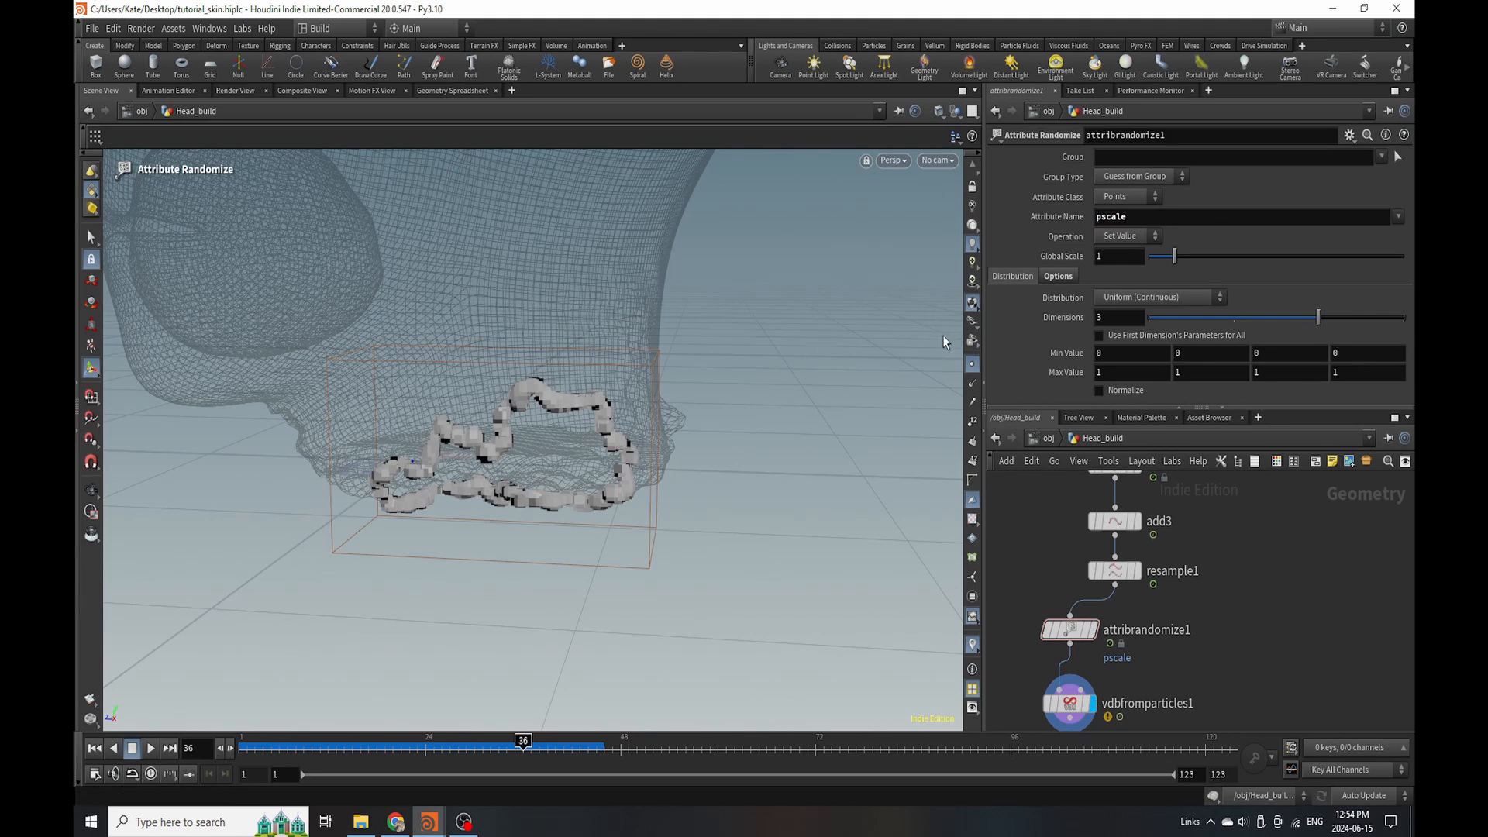
On the VDB from Particles node, set Voxel Size to 0.004, Point Radius Scale to 0.002 and the minimum radius expression to 1*0.0001.
{"action": "left_click", "coordinate": [1070, 703]}
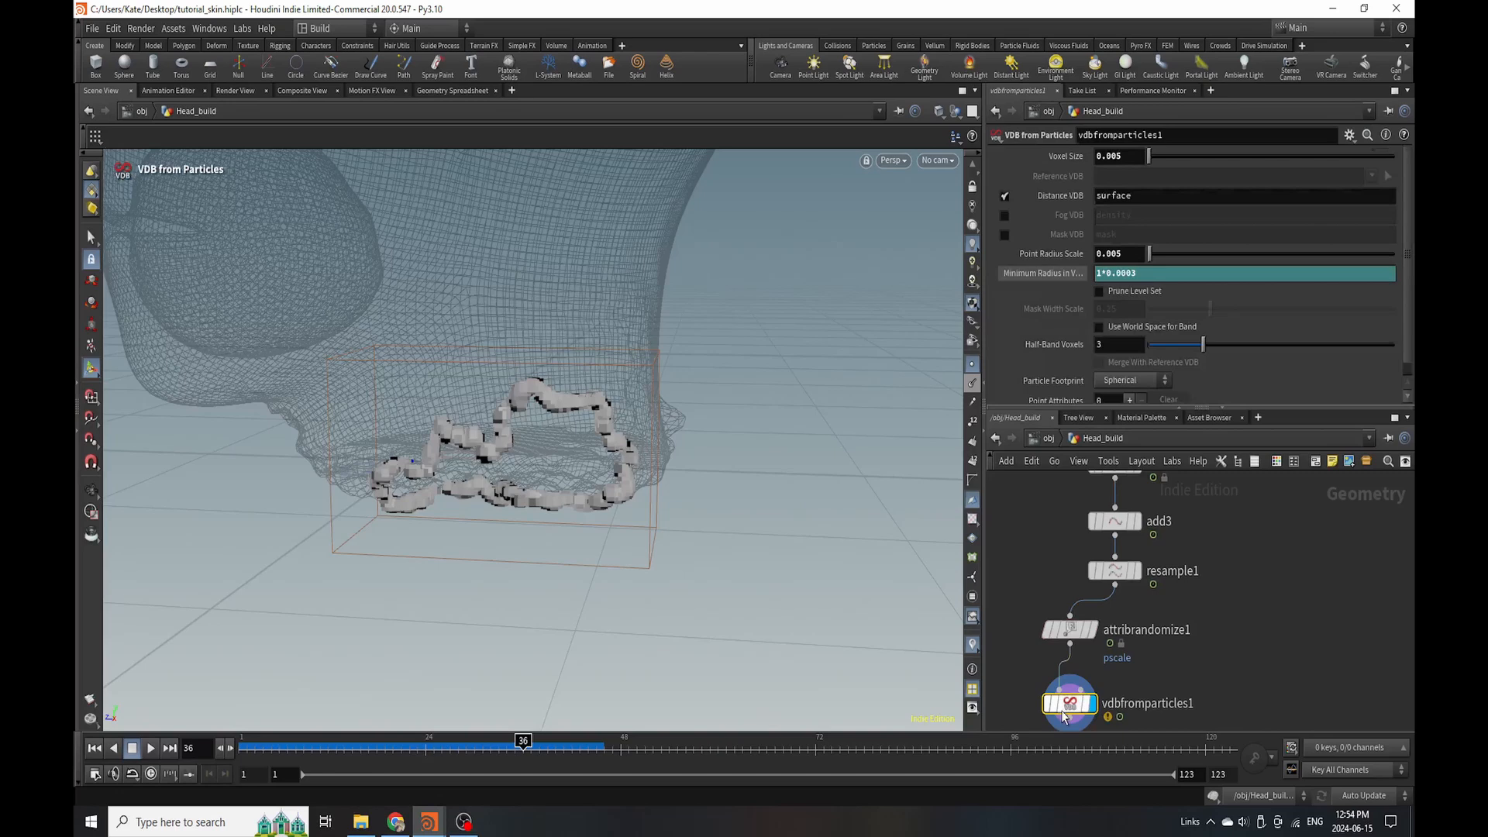
{"action": "left_click", "coordinate": [1124, 156]}
{"action": "key", "text": "BackSpace"}
{"action": "type", "text": "4"}
{"action": "key", "text": "Return"}
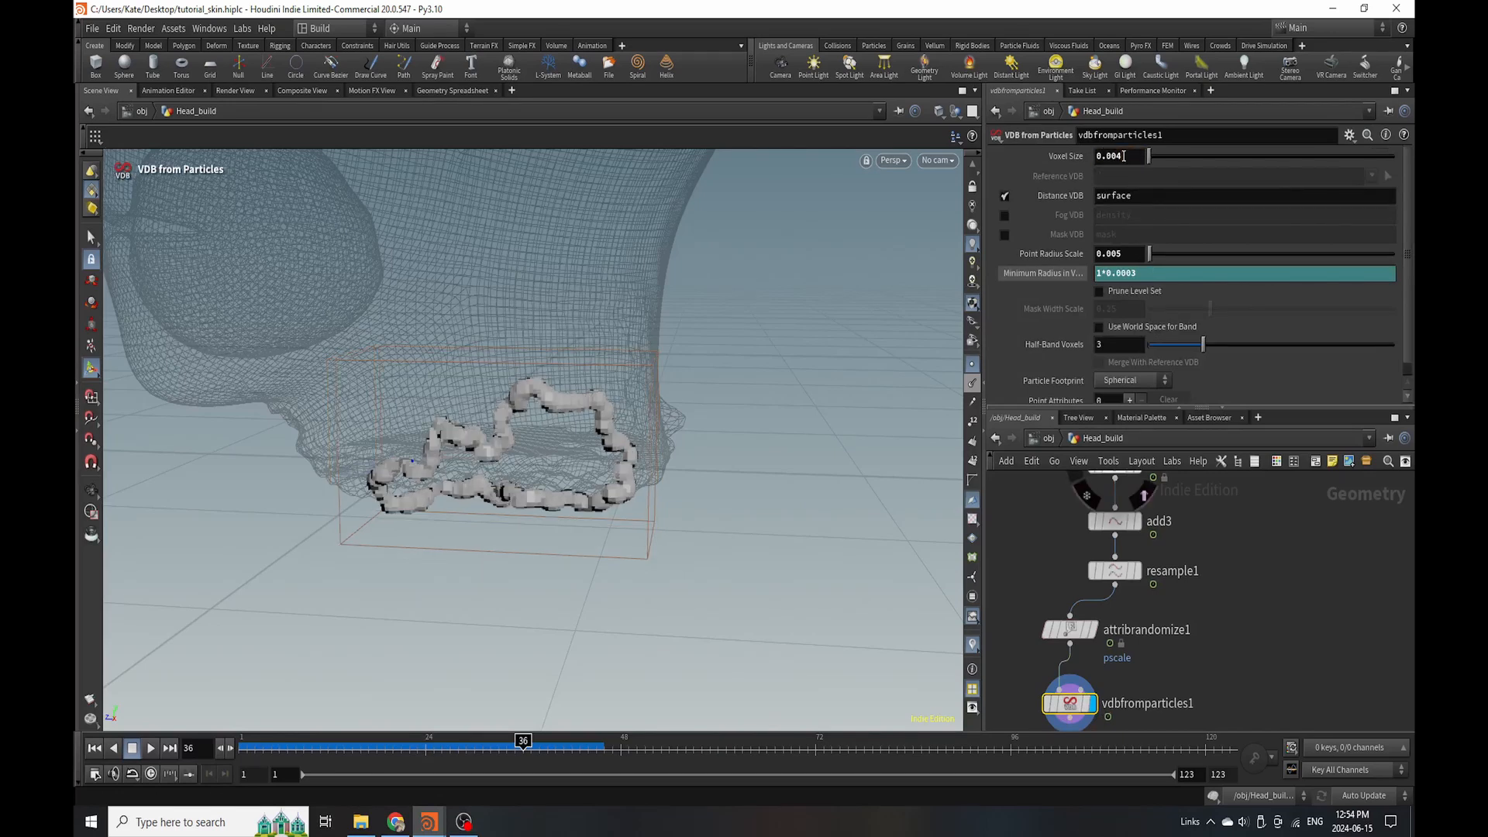
{"action": "key", "text": "BackSpace"}
{"action": "type", "text": "2"}
{"action": "key", "text": "Return"}
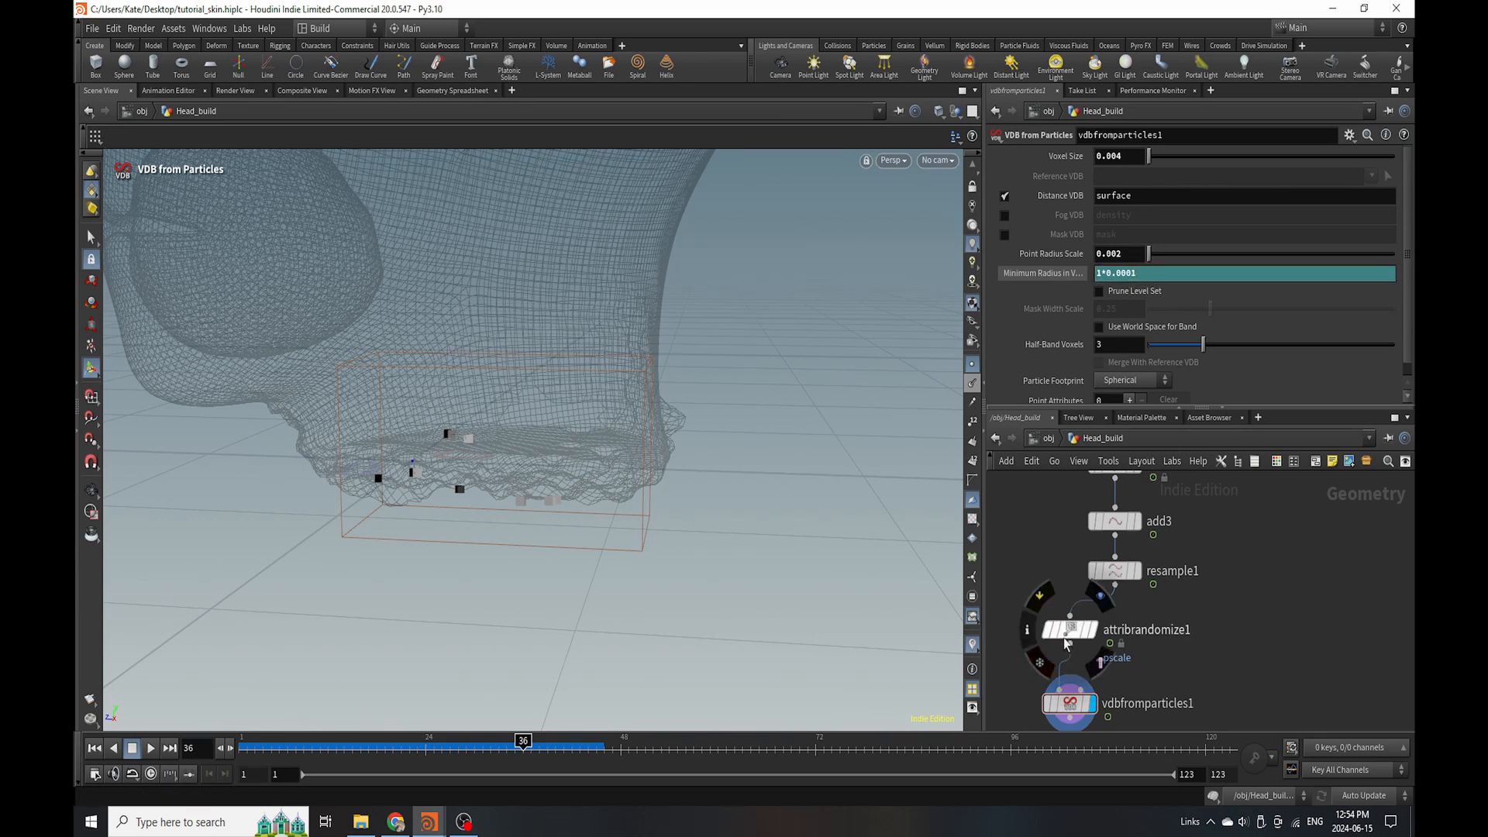
Set the first Min Value component of the pscale Attribute Randomize node to 0.0002.
{"action": "left_click", "coordinate": [1069, 630]}
{"action": "left_click", "coordinate": [1121, 357]}
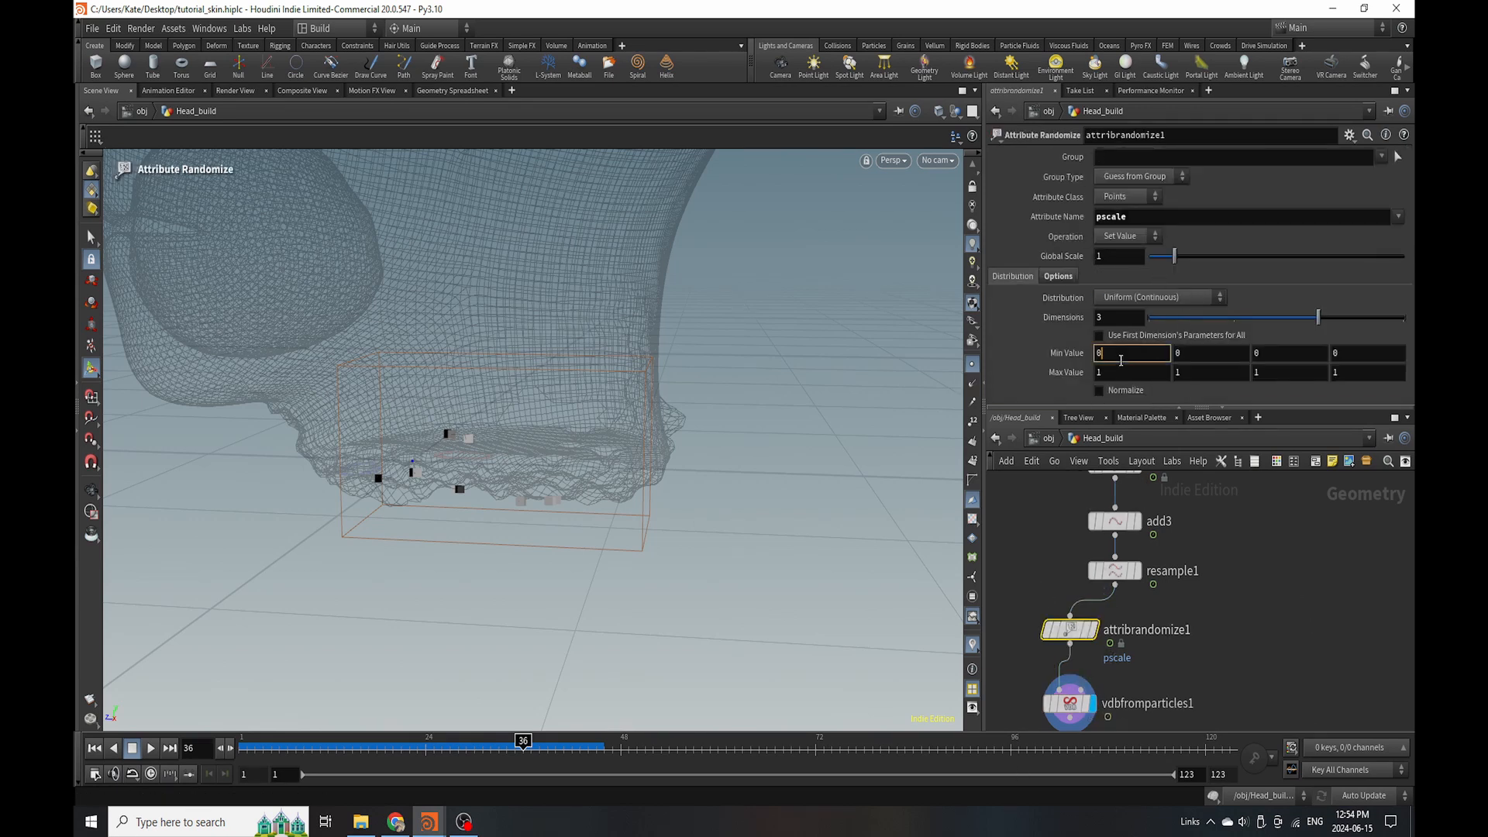
{"action": "type", "text": "."}
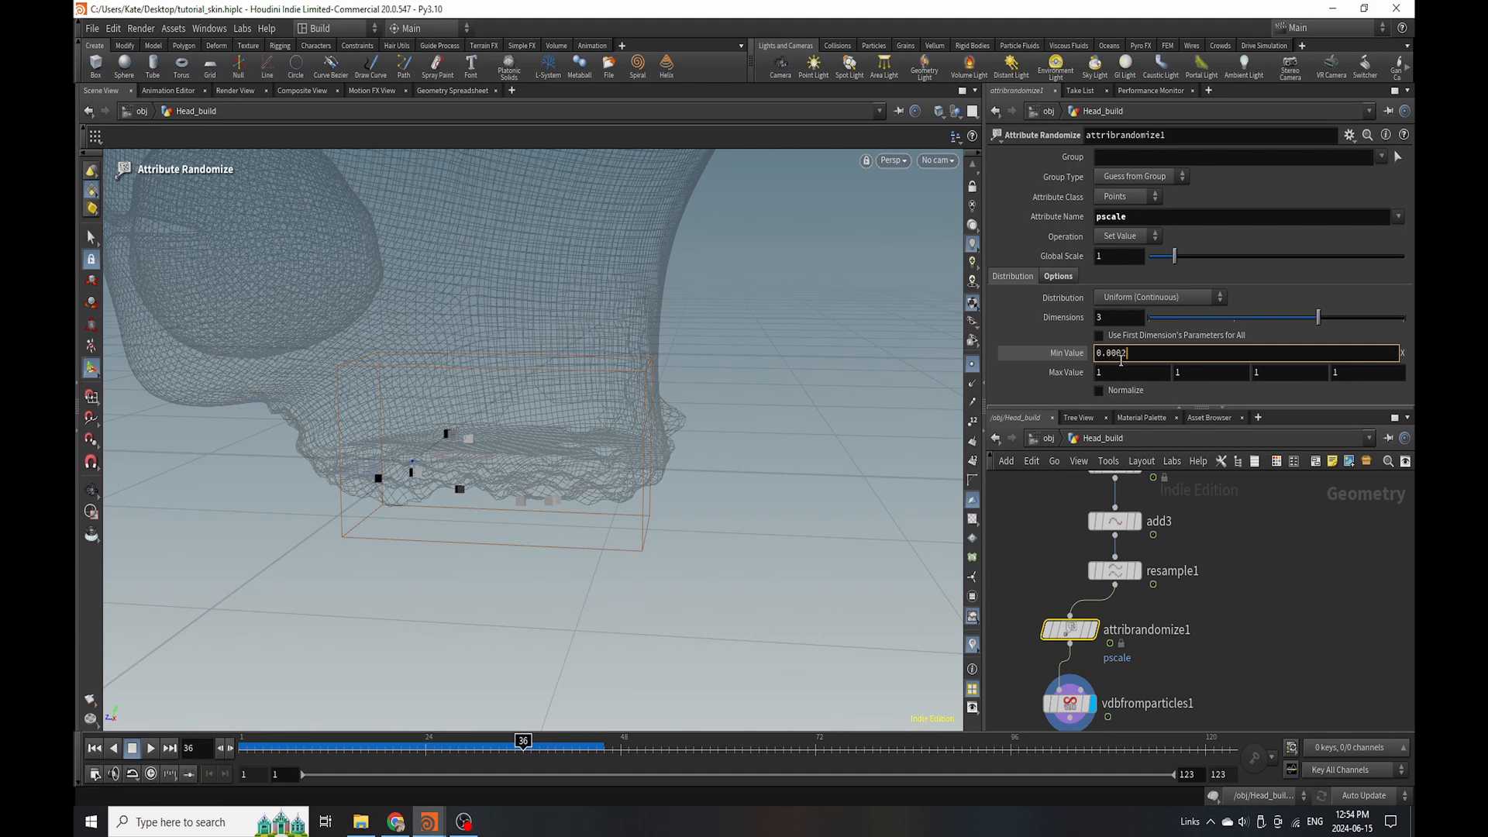
{"action": "type", "text": "0002"}
{"action": "key", "text": "Return"}
On the VDB from Particles node, set the Point Radius Scale to 0.005 and the Voxel Size to 0.002.
{"action": "left_click", "coordinate": [1070, 703]}
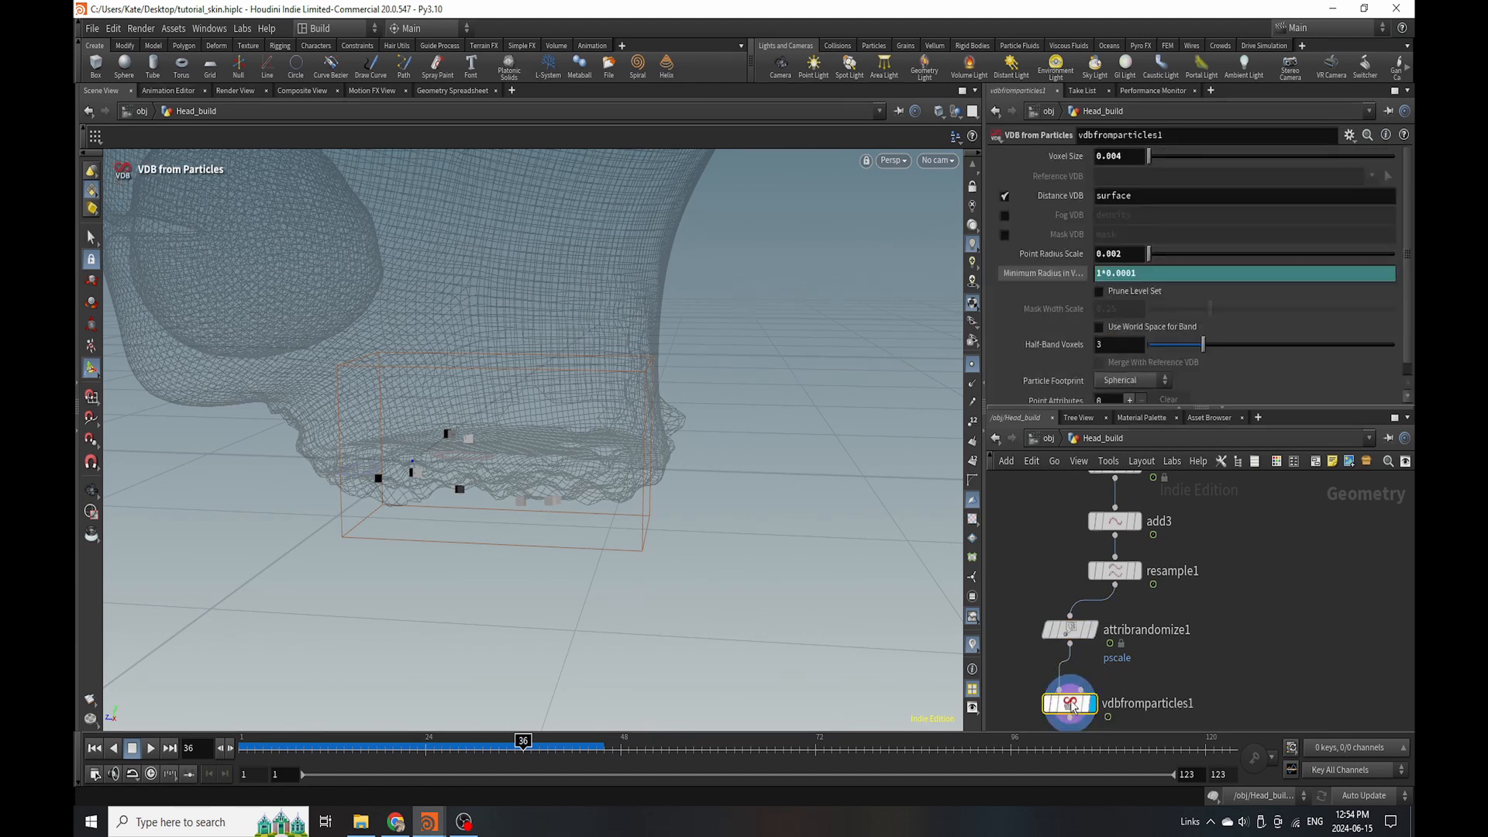
{"action": "key", "text": "BackSpace"}
{"action": "type", "text": "5"}
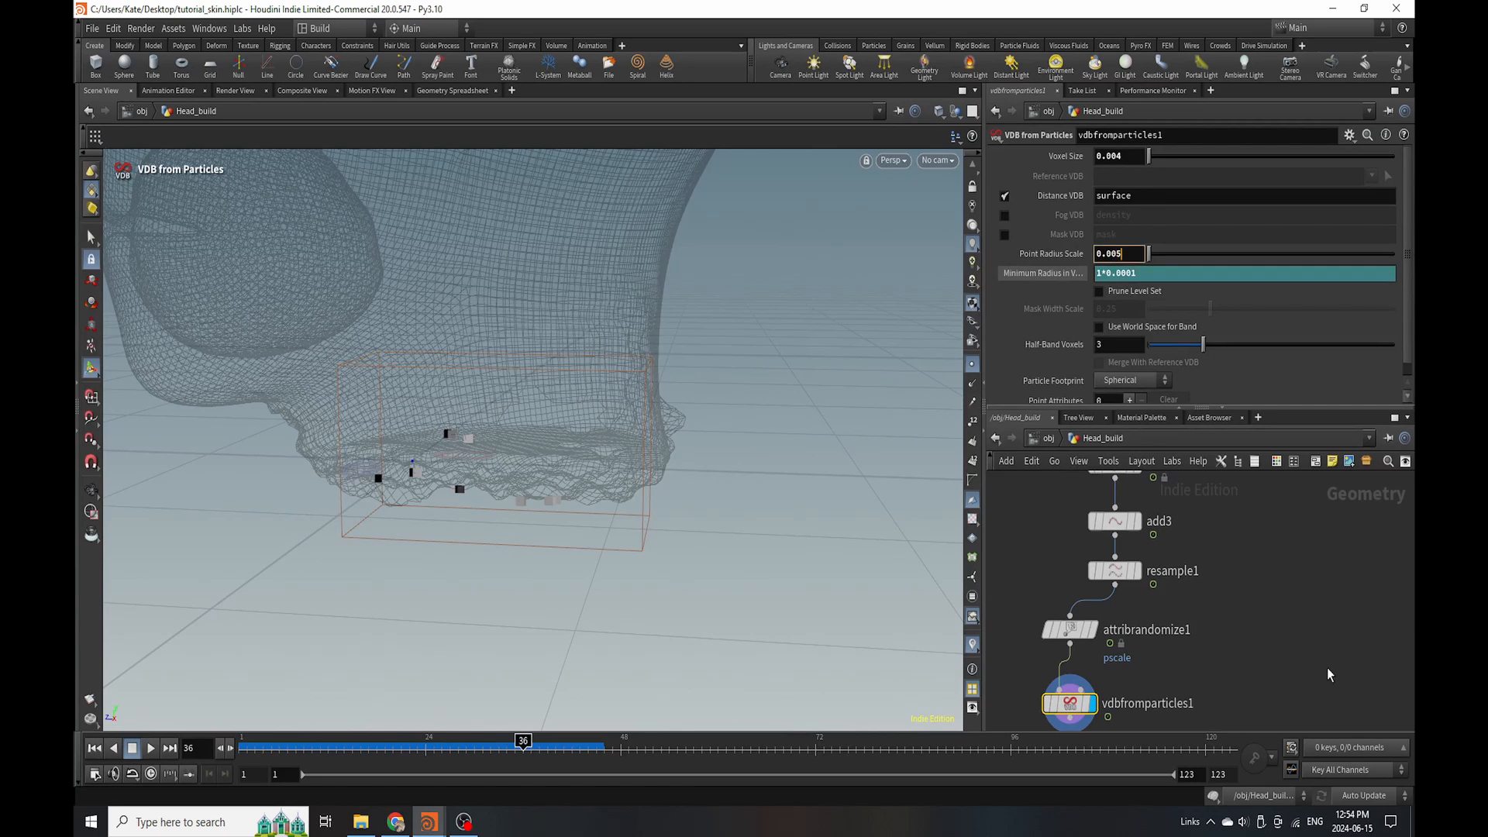
{"action": "key", "text": "Return"}
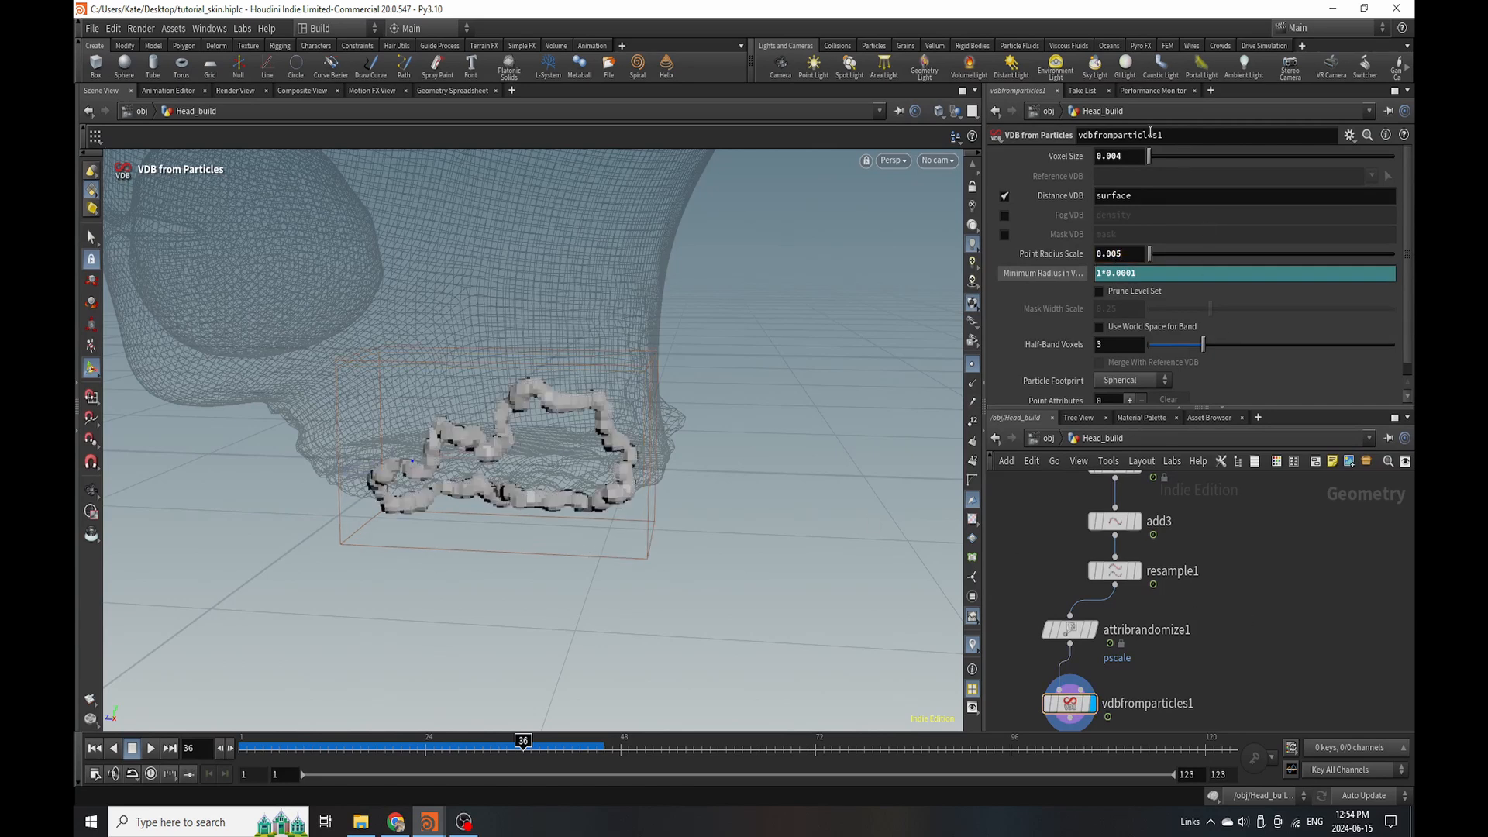
{"action": "type", "text": "1"}
{"action": "key", "text": "Return"}
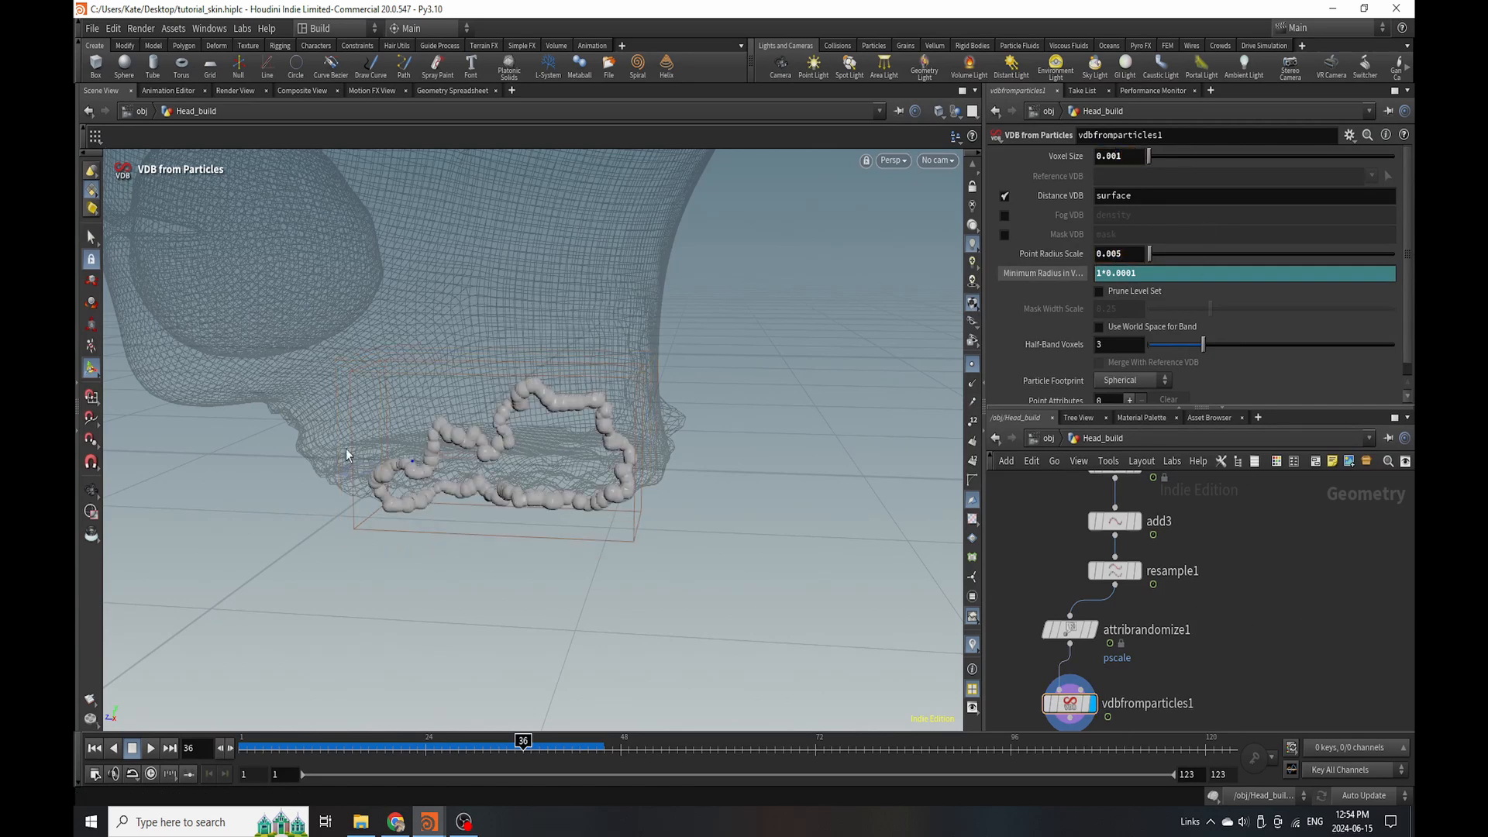
{"action": "left_click_drag", "start_coordinate": [1136, 156], "coordinate": [1111, 170]}
{"action": "type", "text": "2"}
{"action": "key", "text": "Return"}
{"action": "mouse_move", "coordinate": [596, 429]}
{"action": "left_mouse_down", "text": "alt"}
{"action": "mouse_move", "coordinate": [602, 323]}
{"action": "mouse_move", "coordinate": [648, 422]}
{"action": "mouse_move", "coordinate": [618, 431]}
{"action": "left_mouse_up", "text": "alt"}
{"action": "key", "text": "f"}
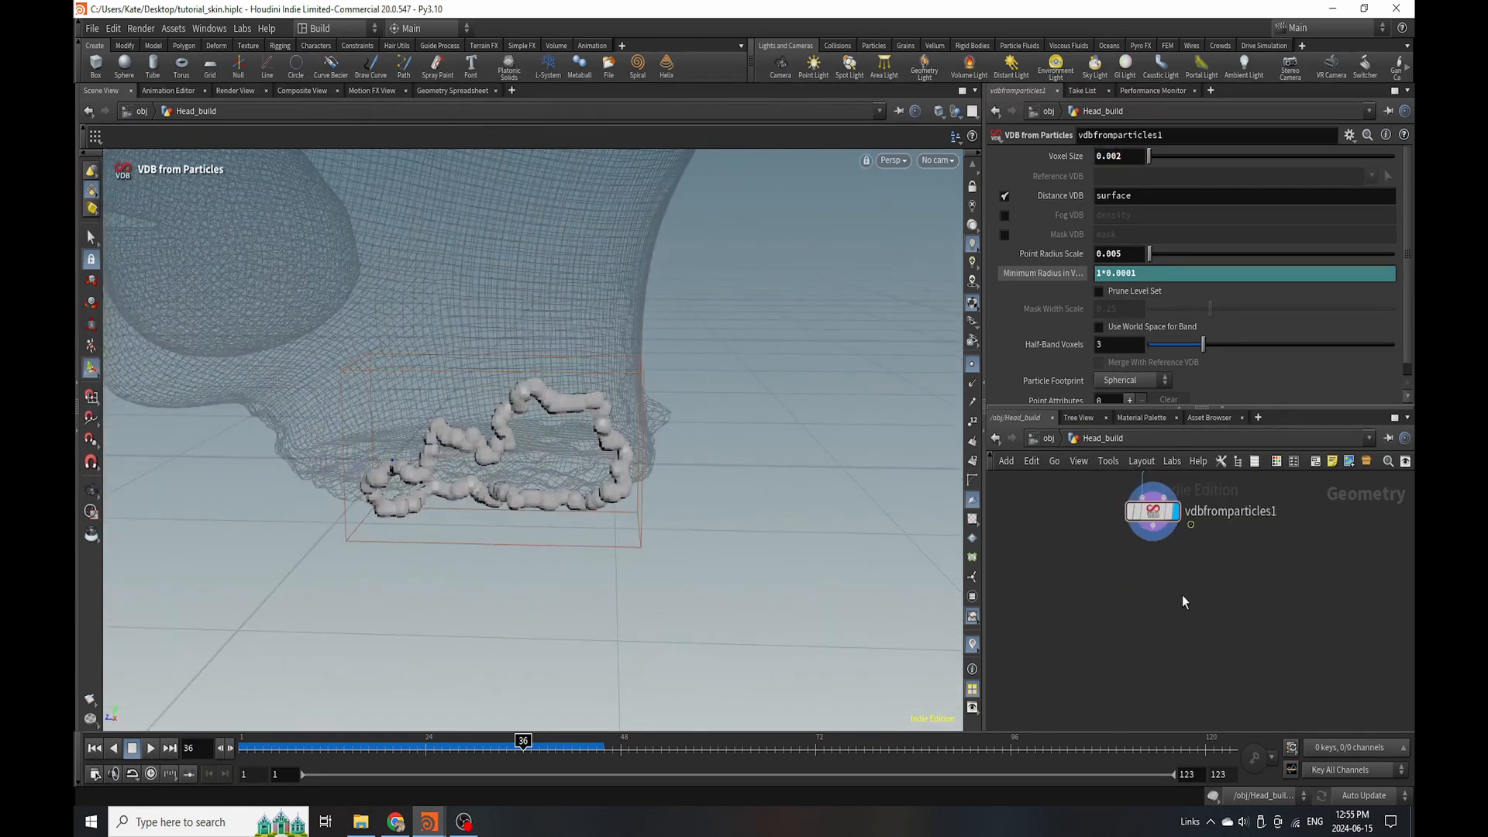
Add and display a VDB Smooth node below the VDB from Particles node, with Iterations set to 1.
{"action": "key", "text": "Tab"}
{"action": "type", "text": "vdb s"}
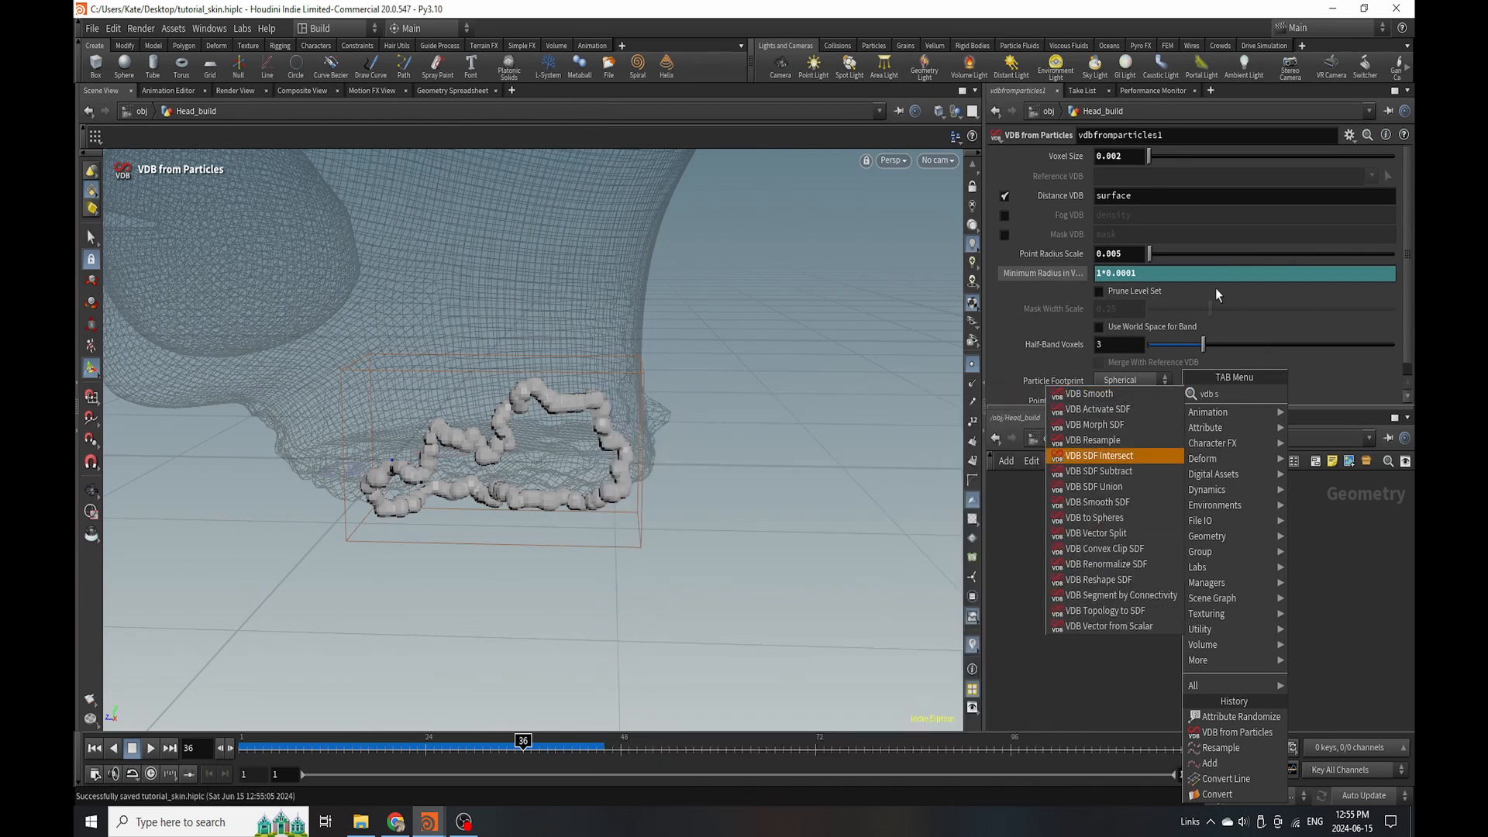
{"action": "left_click", "coordinate": [1136, 427]}
{"action": "left_click_drag", "start_coordinate": [1251, 251], "coordinate": [1174, 239]}
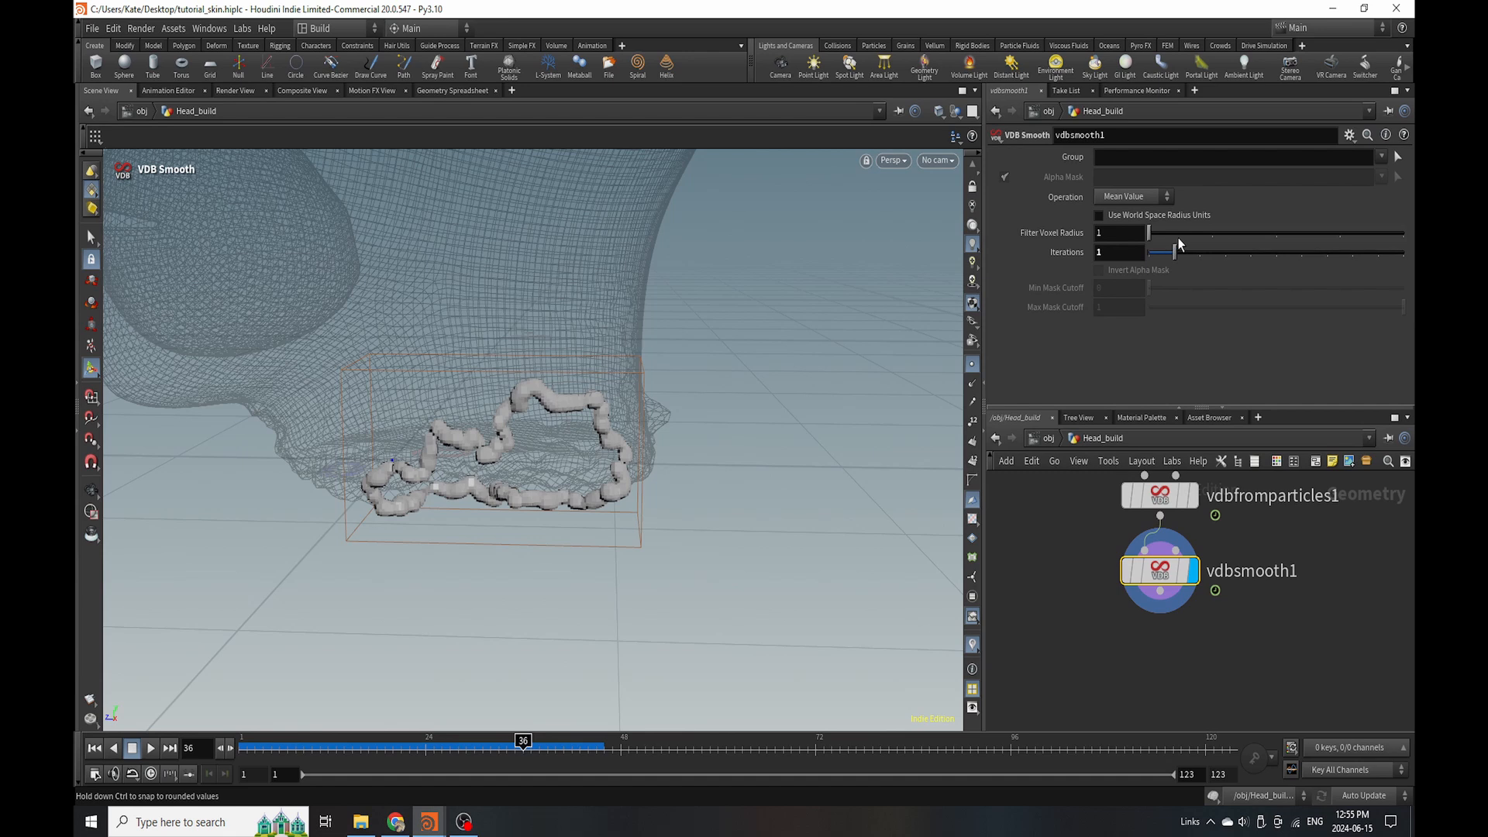
Add a Convert node below the VDB Smooth node, connect it and display the polygon result.
{"action": "scroll", "coordinate": [1160, 585], "scroll_direction": "down", "scroll_amount": 2}
{"action": "middle_click_drag", "start_coordinate": [1155, 642], "coordinate": [1152, 613]}
{"action": "scroll", "coordinate": [1152, 612], "scroll_direction": "up", "scroll_amount": 1}
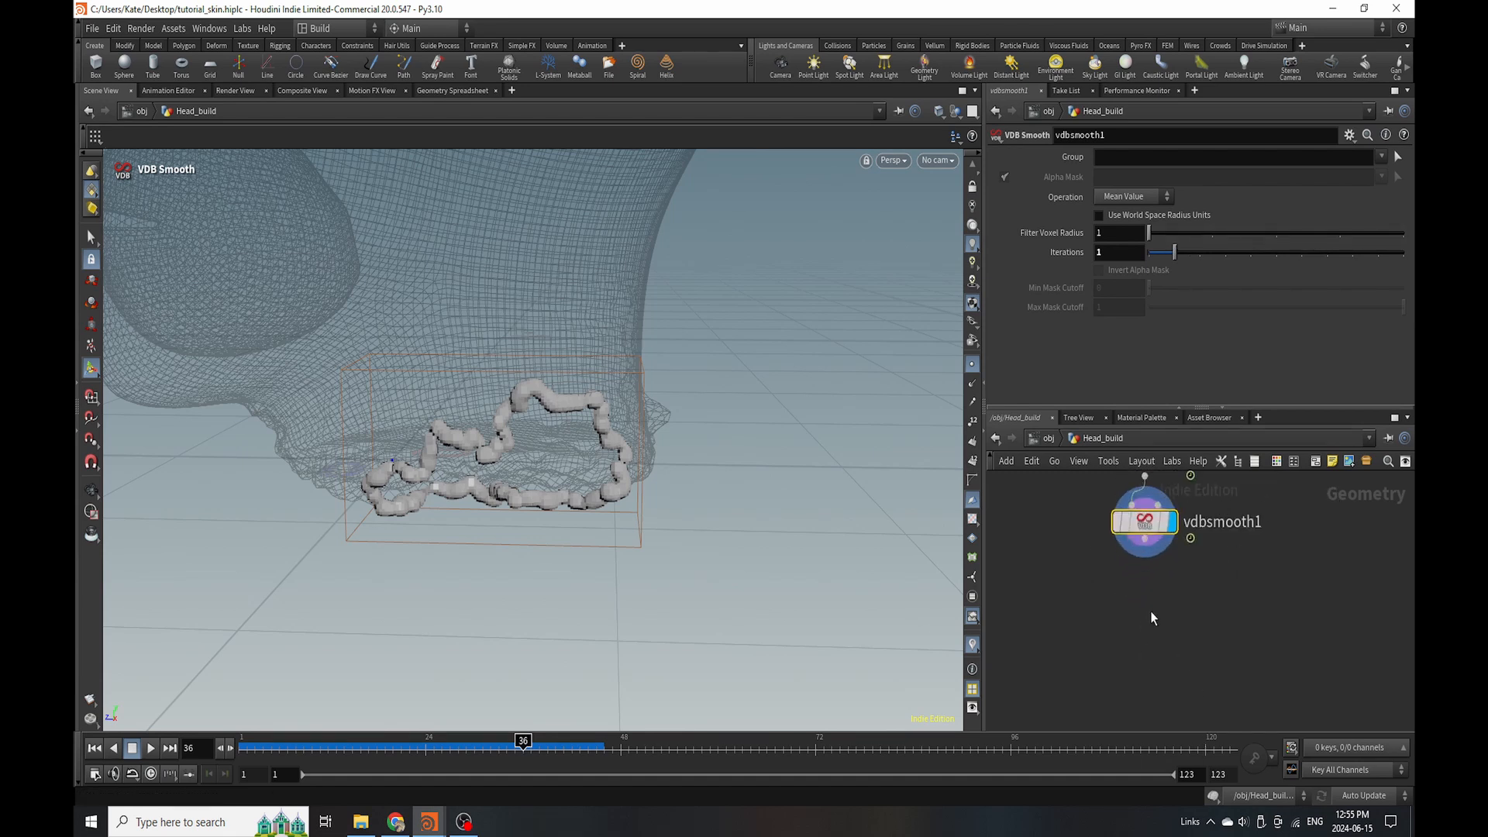
{"action": "key", "text": "Tab"}
{"action": "type", "text": "conve"}
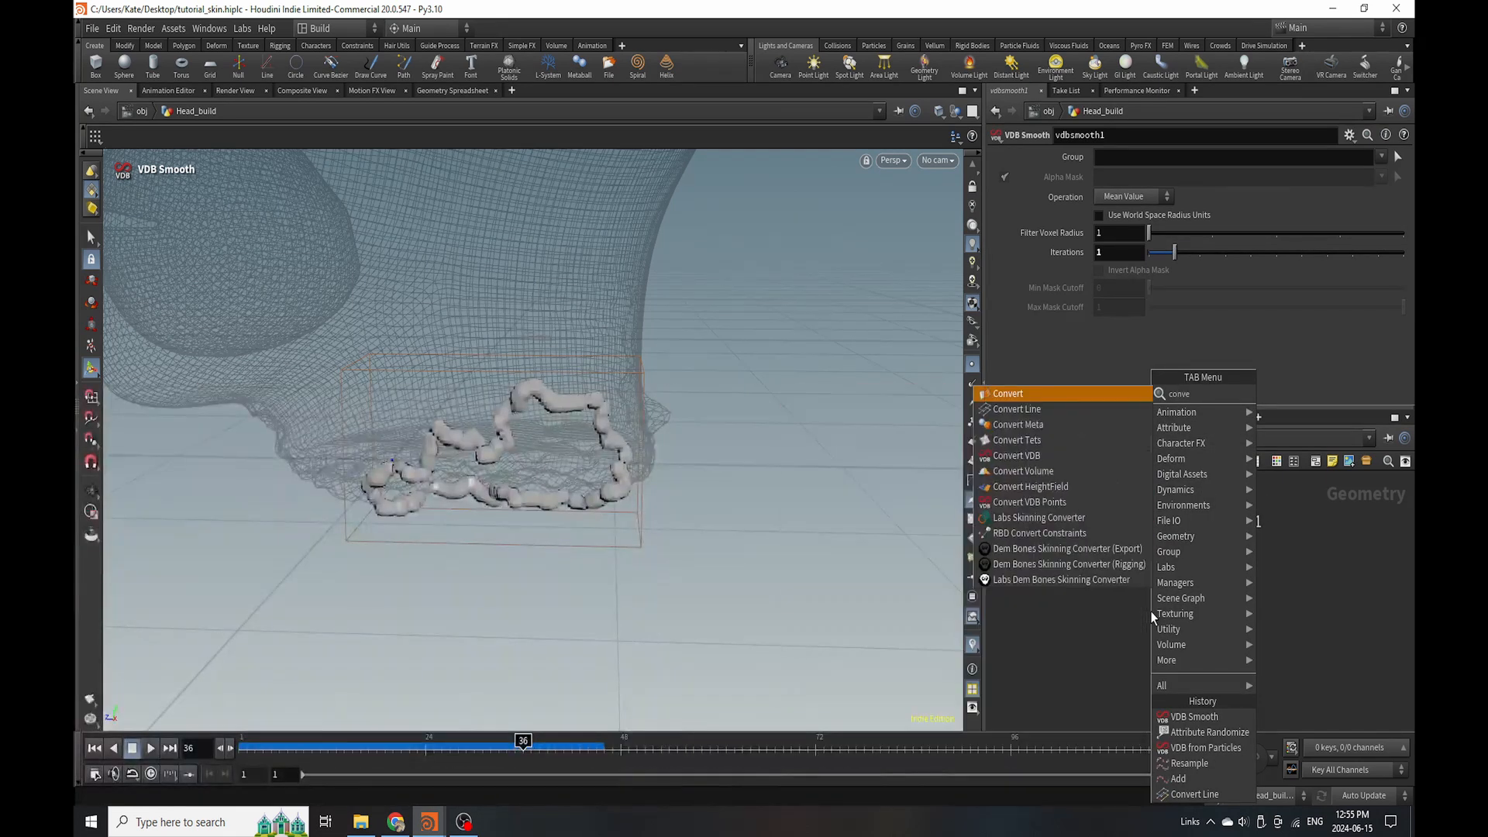
{"action": "key", "text": "Return"}
{"action": "left_click", "coordinate": [1167, 586]}
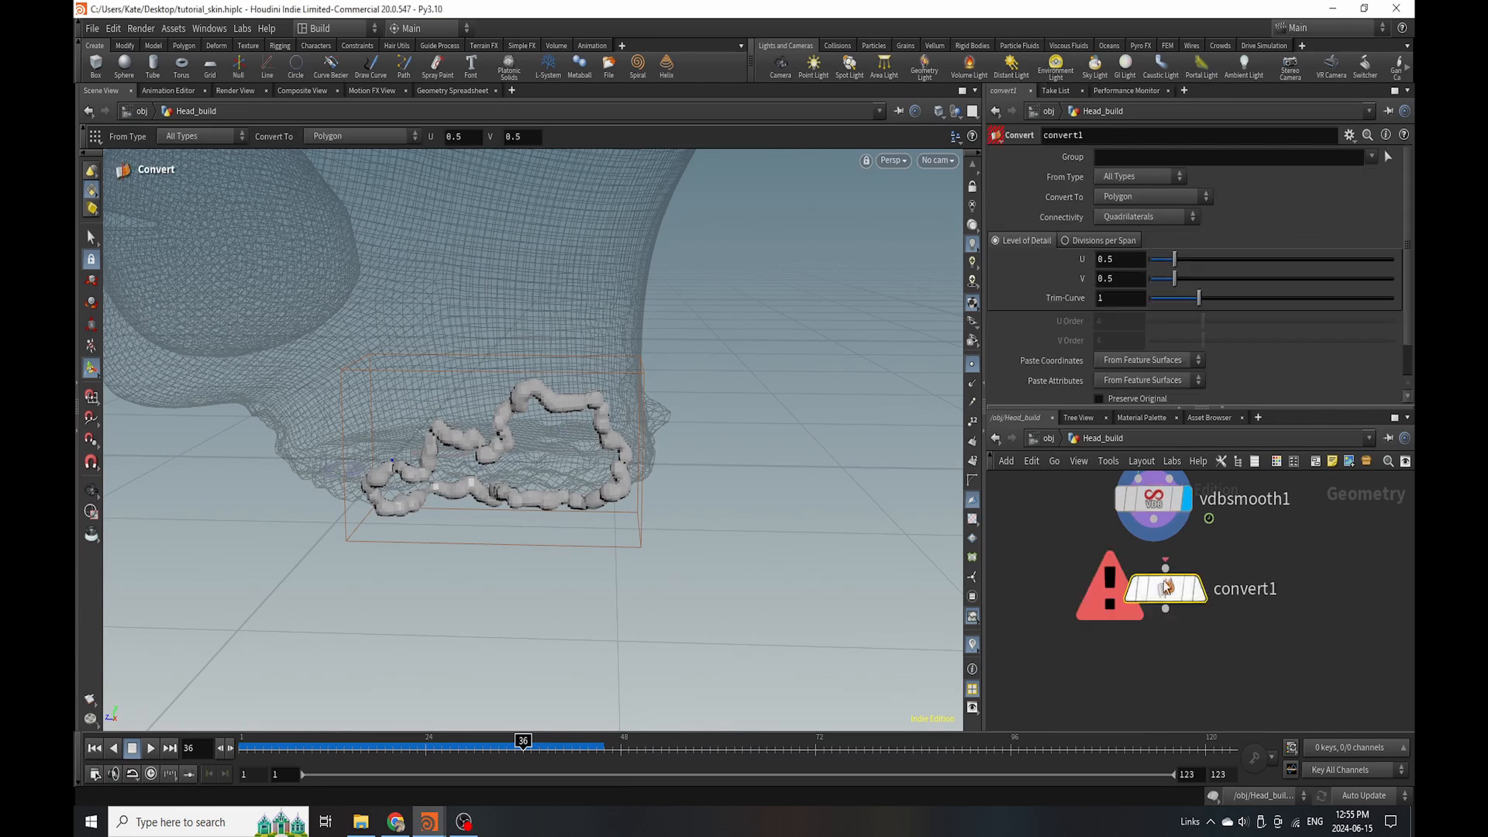
{"action": "mouse_move", "coordinate": [1165, 569]}
{"action": "left_mouse_down"}
{"action": "mouse_move", "coordinate": [1155, 518]}
{"action": "mouse_move", "coordinate": [1155, 588]}
{"action": "left_mouse_up"}
{"action": "left_click", "coordinate": [1188, 588]}
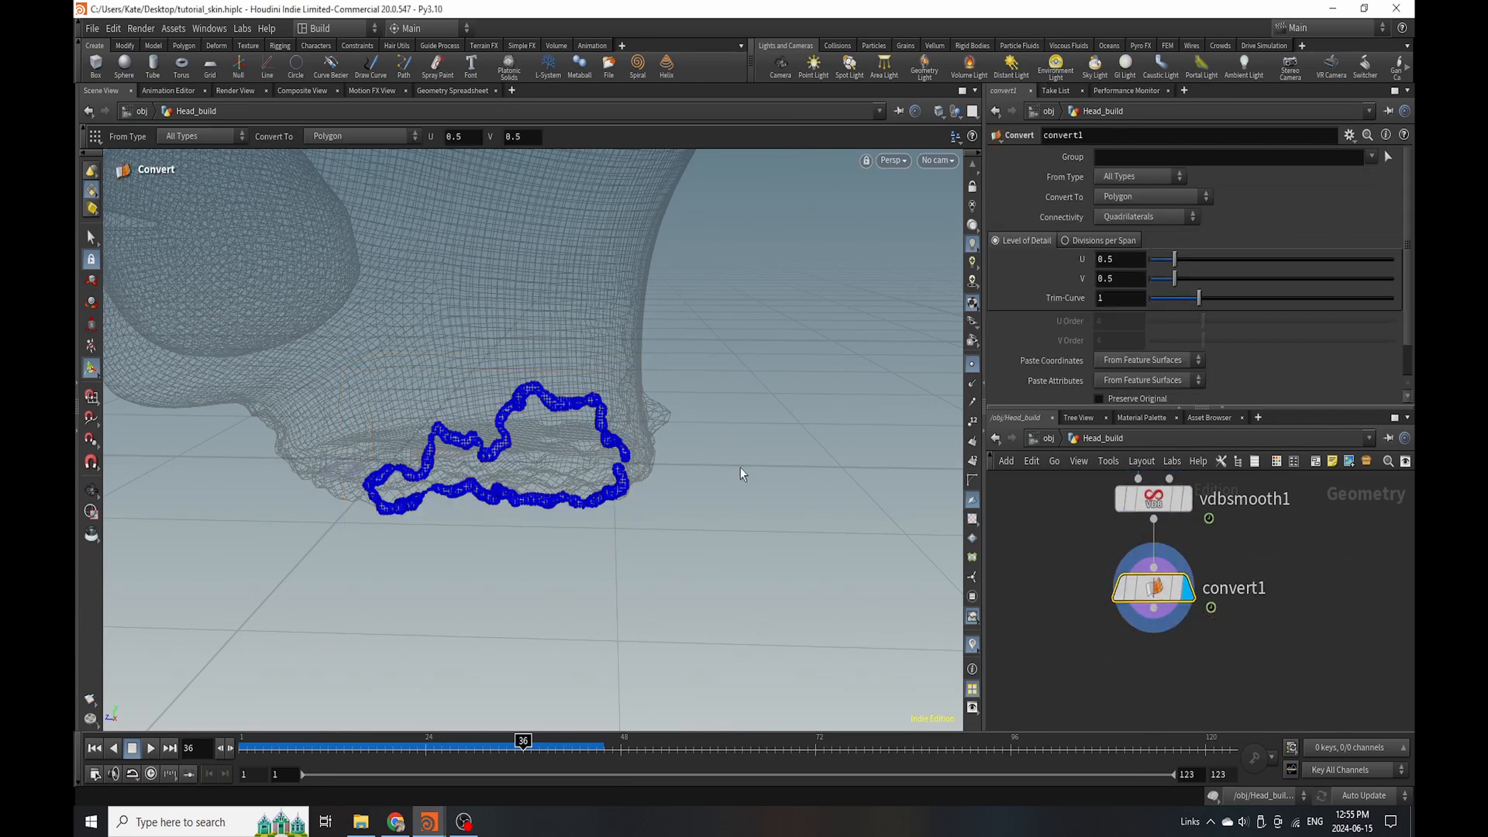
Turn off the point display in the viewport and inspect the converted tube around the hole.
{"action": "left_click", "coordinate": [972, 365]}
{"action": "left_click_drag", "start_coordinate": [428, 512], "coordinate": [550, 446], "text": "alt"}
{"action": "scroll", "coordinate": [550, 446], "scroll_direction": "up", "scroll_amount": 3}
{"action": "left_click_drag", "start_coordinate": [530, 450], "coordinate": [524, 450], "text": "alt"}
{"action": "scroll", "coordinate": [1067, 559], "scroll_direction": "down", "scroll_amount": 3}
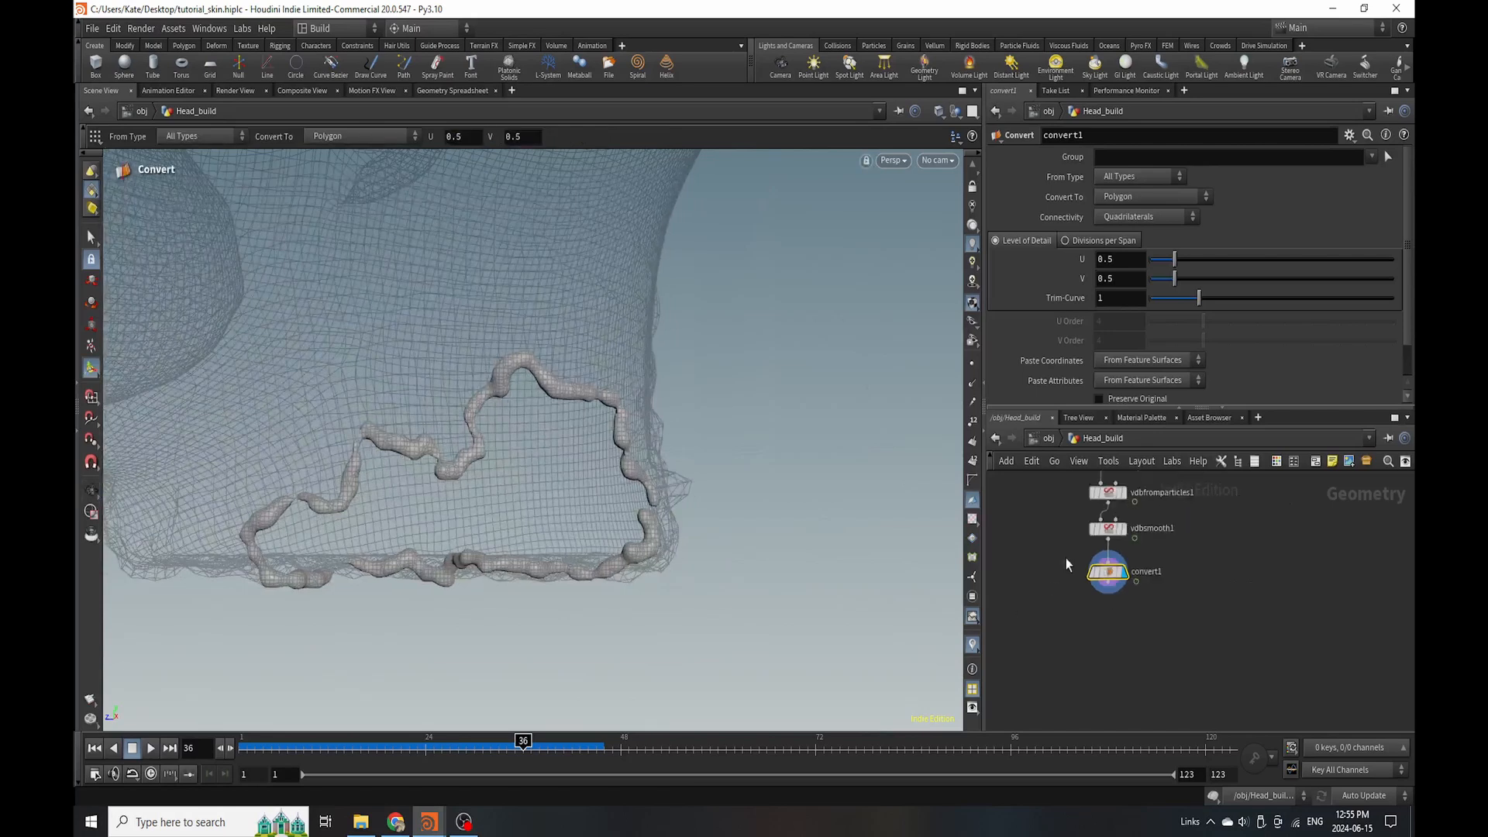
Add a Color node below the Convert node and connect it to the Convert output.
{"action": "scroll", "coordinate": [1086, 593], "scroll_direction": "up", "scroll_amount": 3}
{"action": "key", "text": "Tab"}
{"action": "type", "text": "color"}
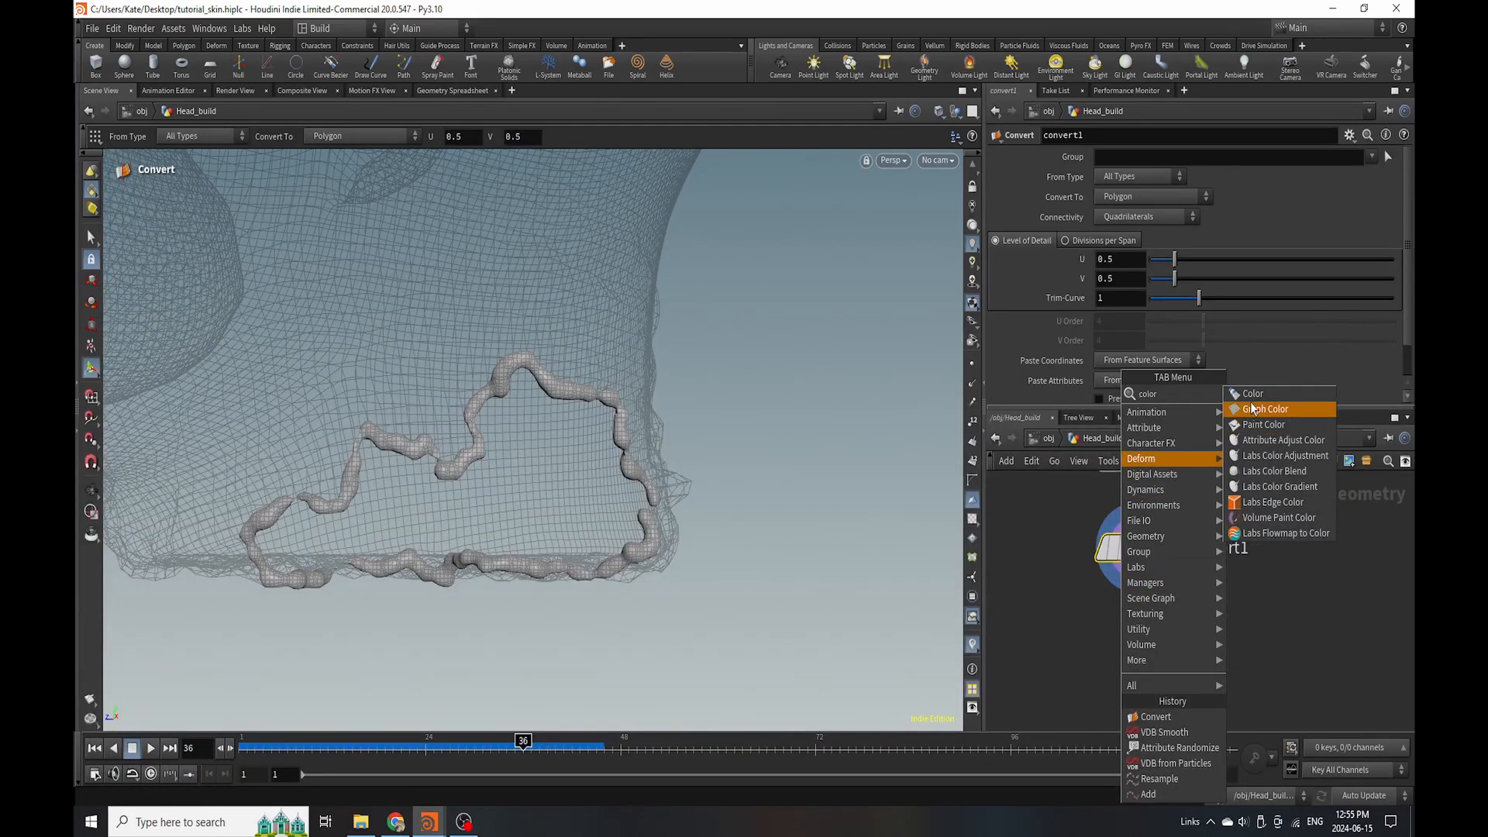
{"action": "left_click", "coordinate": [1252, 394]}
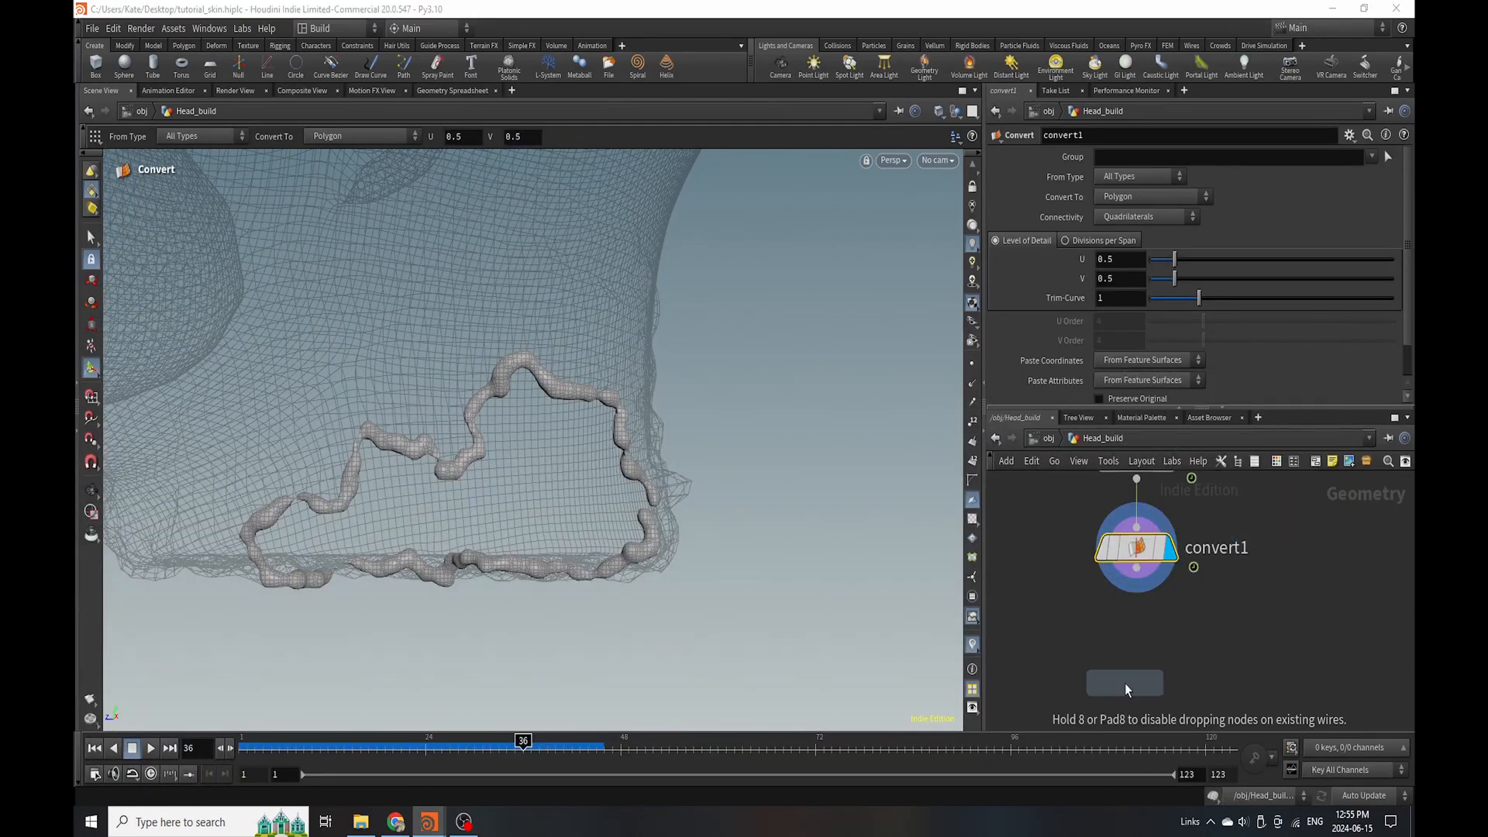
{"action": "left_click", "coordinate": [1130, 657]}
{"action": "left_click_drag", "start_coordinate": [1133, 547], "coordinate": [1137, 634]}
{"action": "scroll", "coordinate": [1144, 625], "scroll_direction": "down", "scroll_amount": 1}
{"action": "middle_click_drag", "start_coordinate": [1143, 625], "coordinate": [1136, 530]}
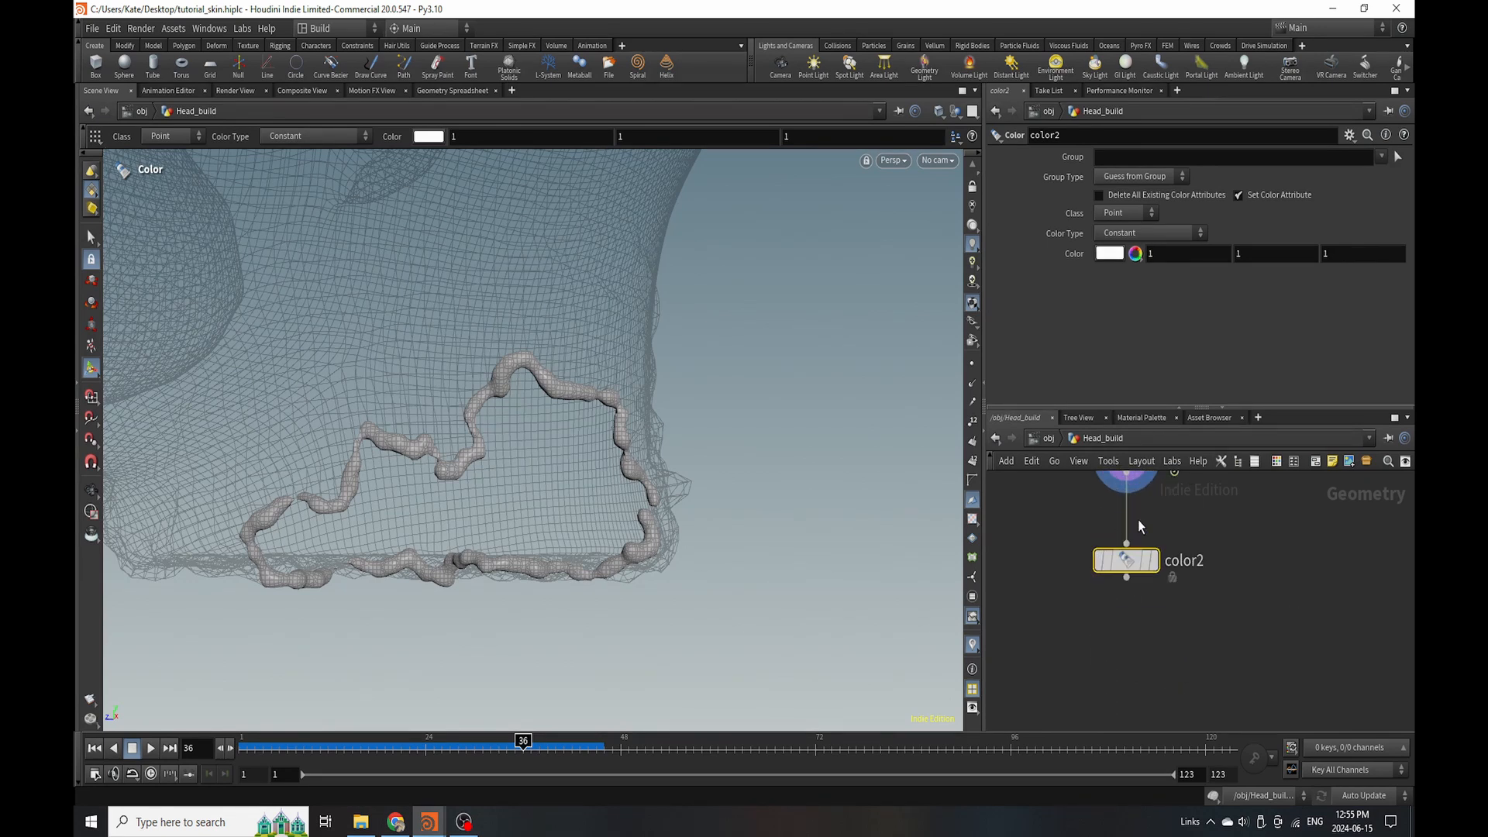
Display the Color node and set its colour to dark red with RGB 0.562, 0, 0.
{"action": "left_click", "coordinate": [1154, 560]}
{"action": "left_click", "coordinate": [1111, 257]}
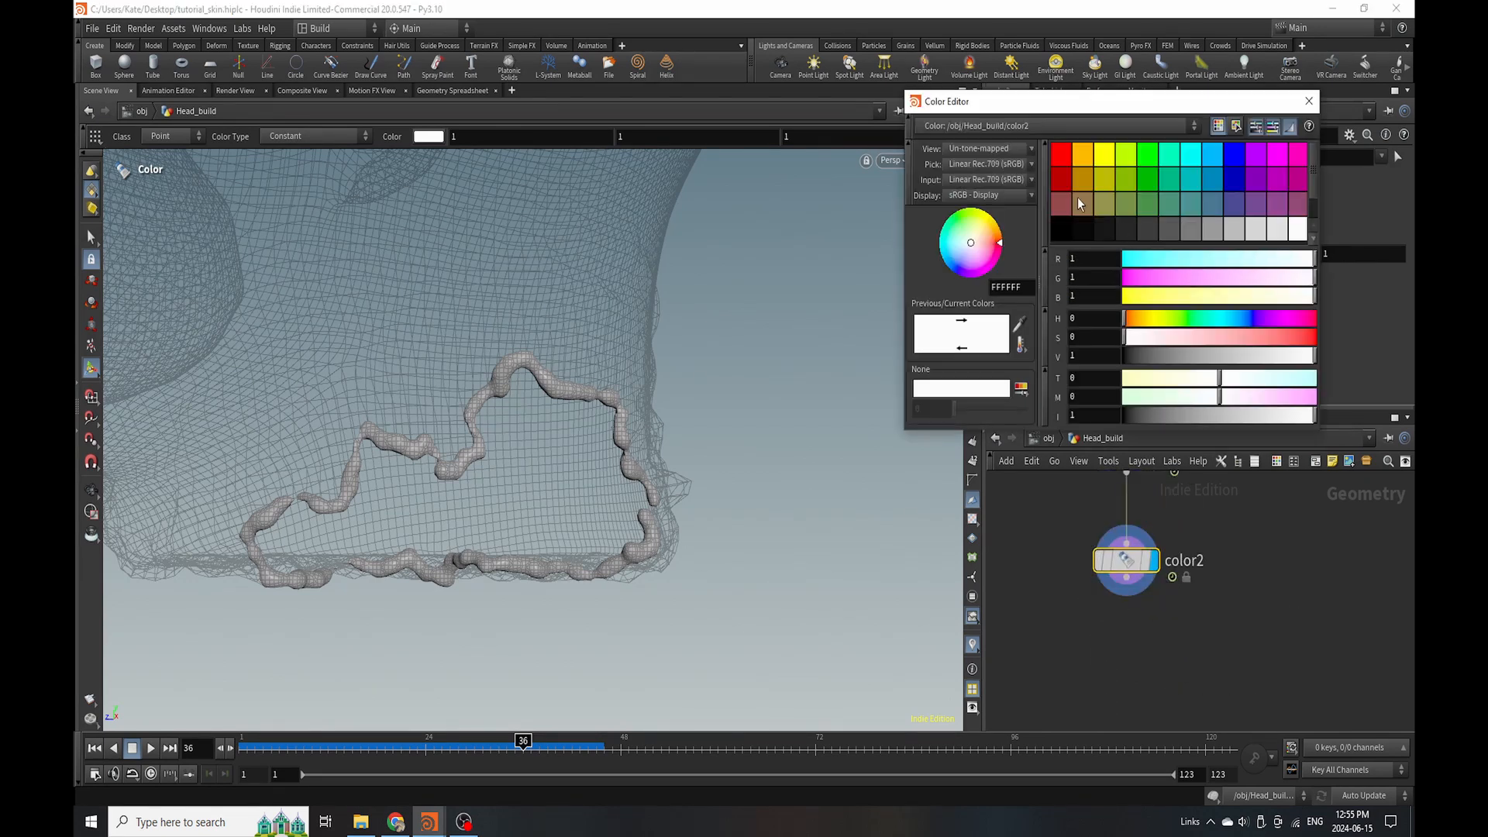
{"action": "left_click", "coordinate": [1061, 154]}
{"action": "mouse_move", "coordinate": [1257, 256]}
{"action": "left_mouse_down"}
{"action": "mouse_move", "coordinate": [1187, 264]}
{"action": "mouse_move", "coordinate": [1231, 262]}
{"action": "left_mouse_up"}
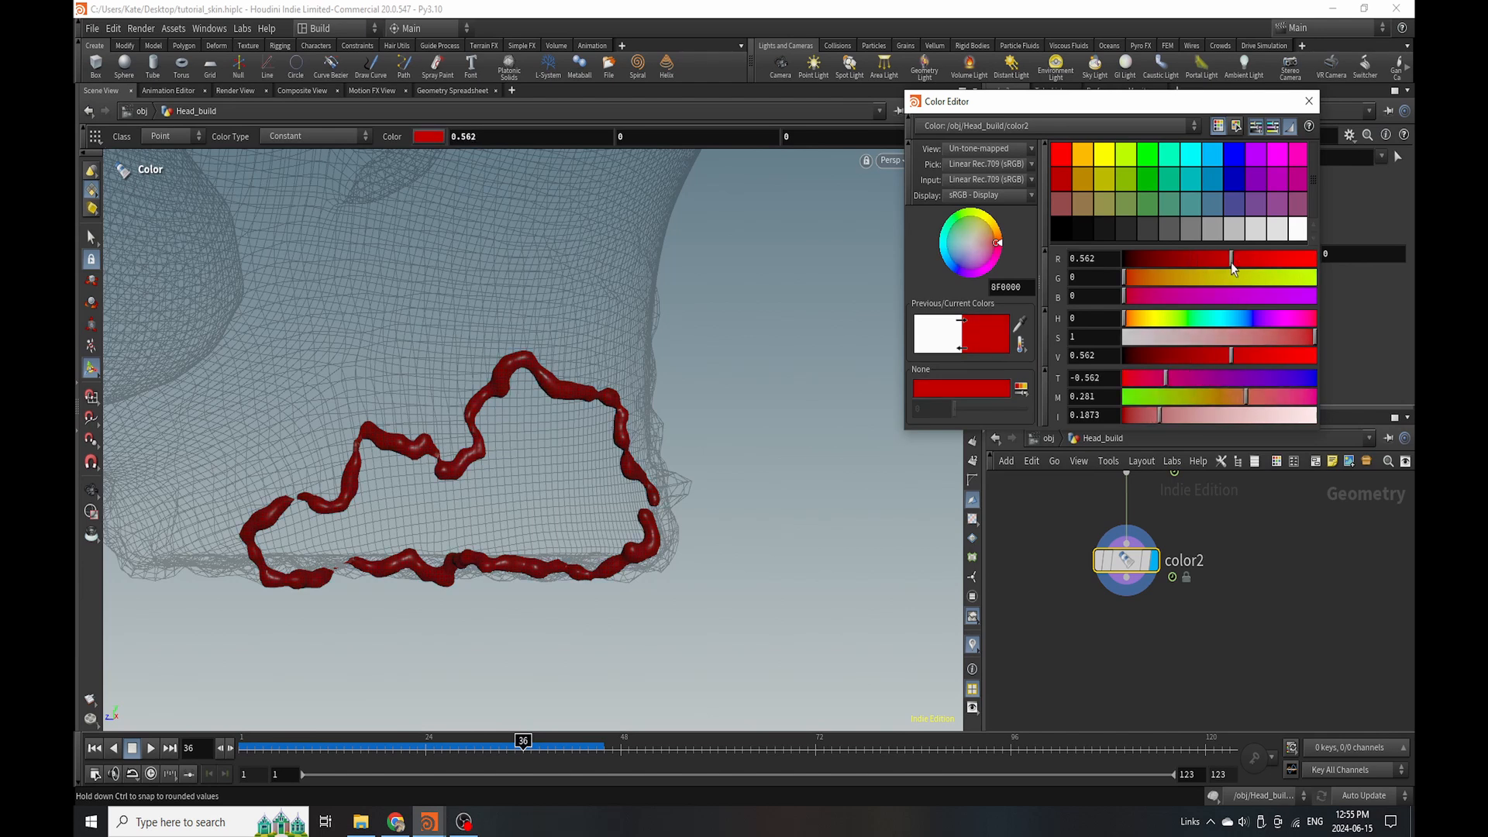
{"action": "left_click", "coordinate": [1308, 102]}
Add a File Cache node on the wire between the Convert and Color nodes, making room for it.
{"action": "left_click_drag", "start_coordinate": [1111, 560], "coordinate": [1103, 628]}
{"action": "key", "text": "Tab"}
{"action": "type", "text": "file"}
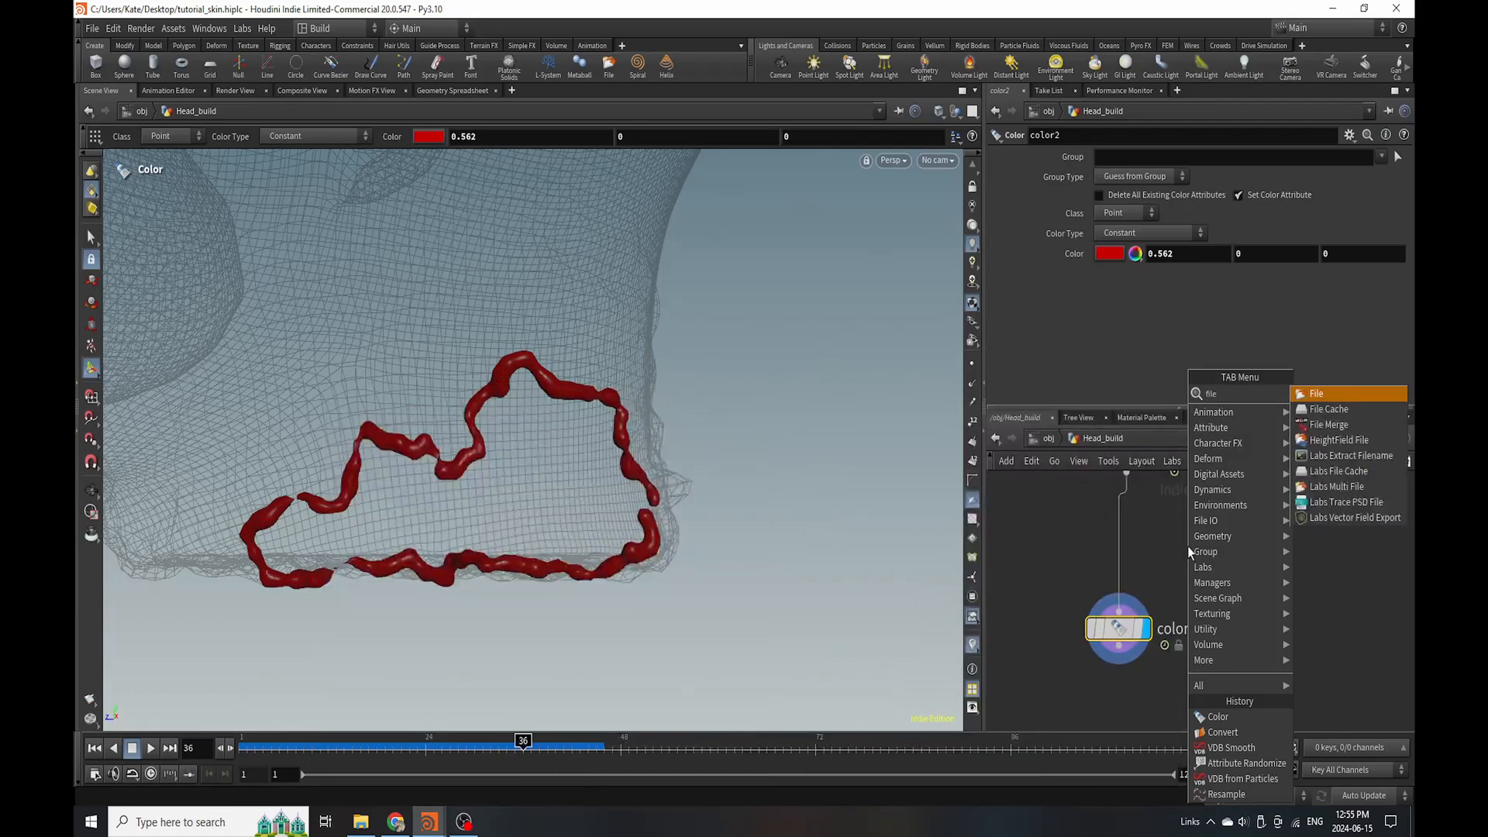
{"action": "left_click", "coordinate": [1330, 411]}
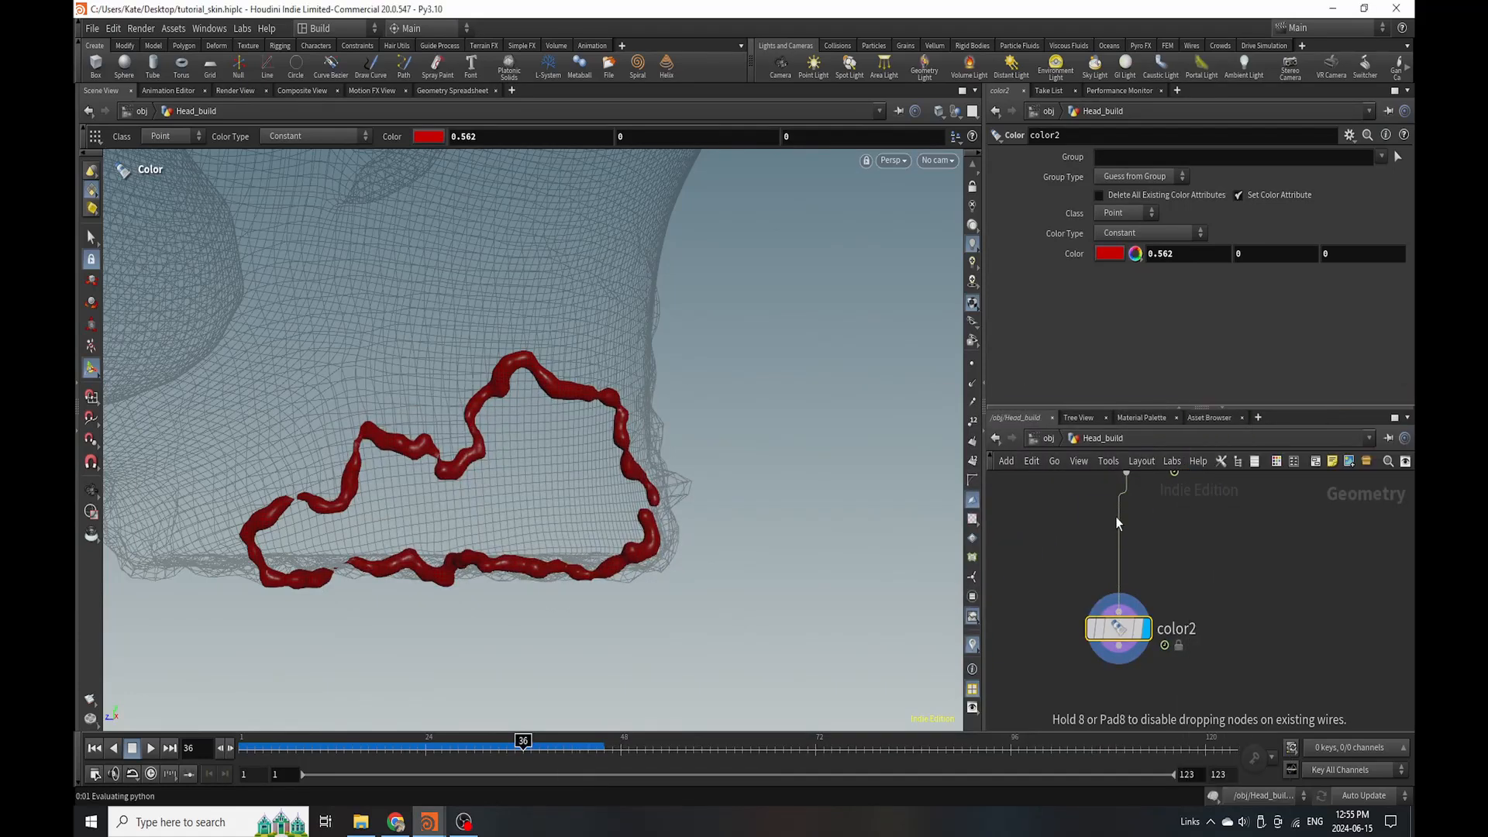
{"action": "left_click", "coordinate": [1115, 518]}
{"action": "left_click_drag", "start_coordinate": [1120, 552], "coordinate": [1119, 611]}
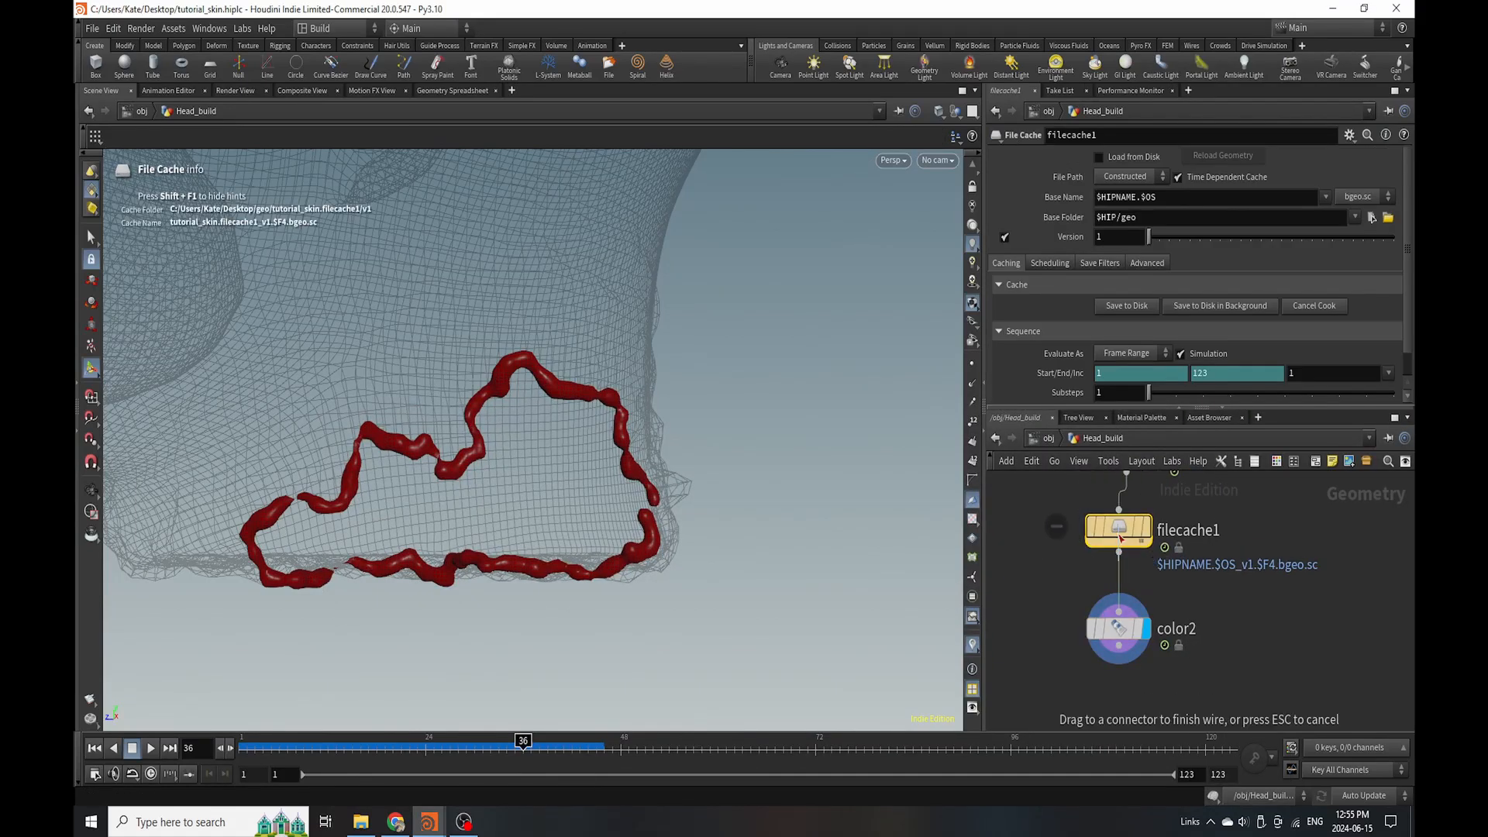
Rename the File Cache node as blood_clots.
{"action": "left_click", "coordinate": [1186, 534]}
{"action": "left_click_drag", "start_coordinate": [1220, 533], "coordinate": [1008, 556]}
{"action": "type", "text": "blood_"}
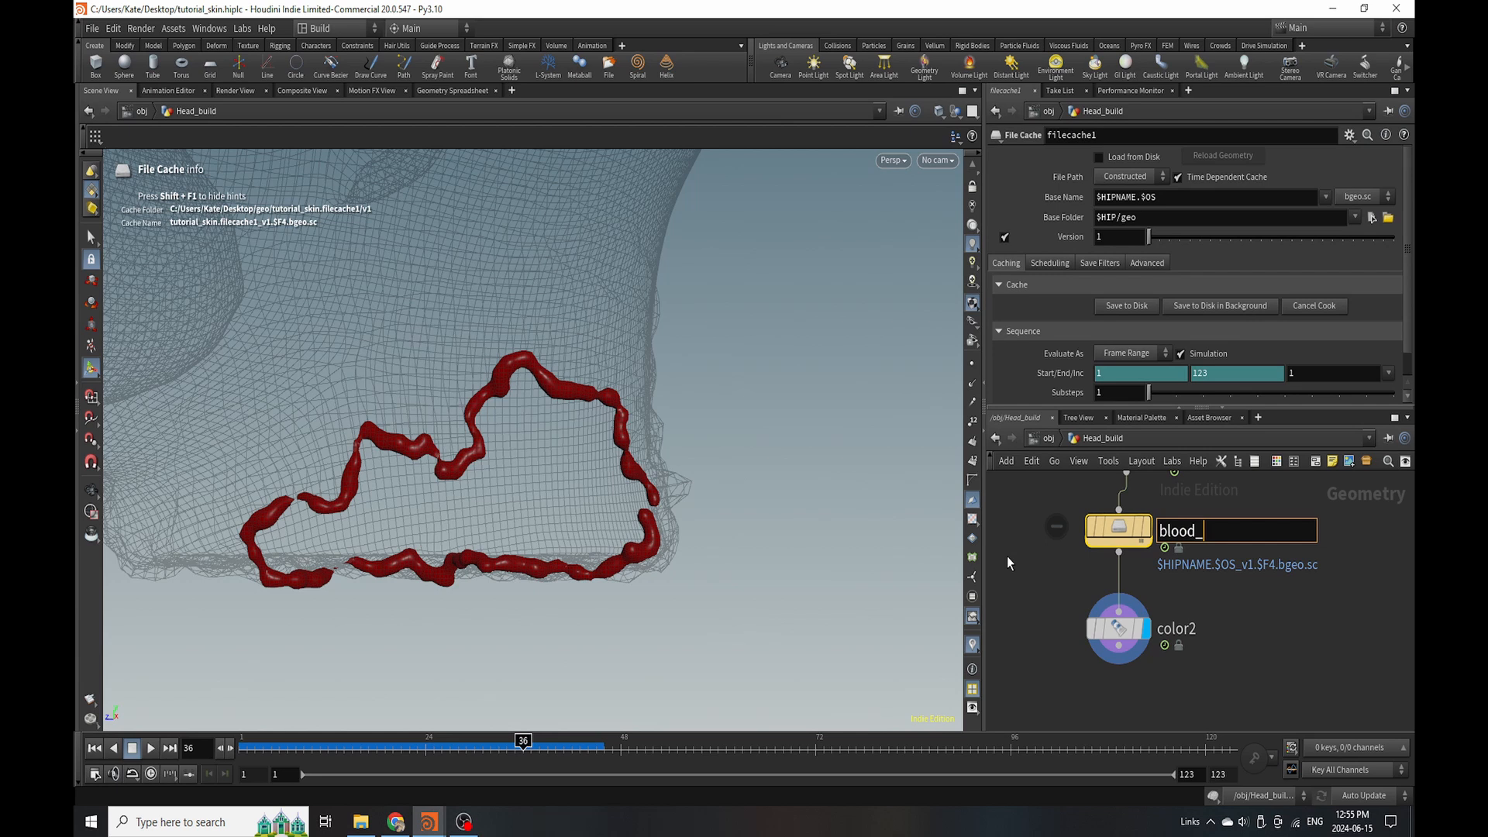
{"action": "type", "text": "clots"}
{"action": "key", "text": "Return"}
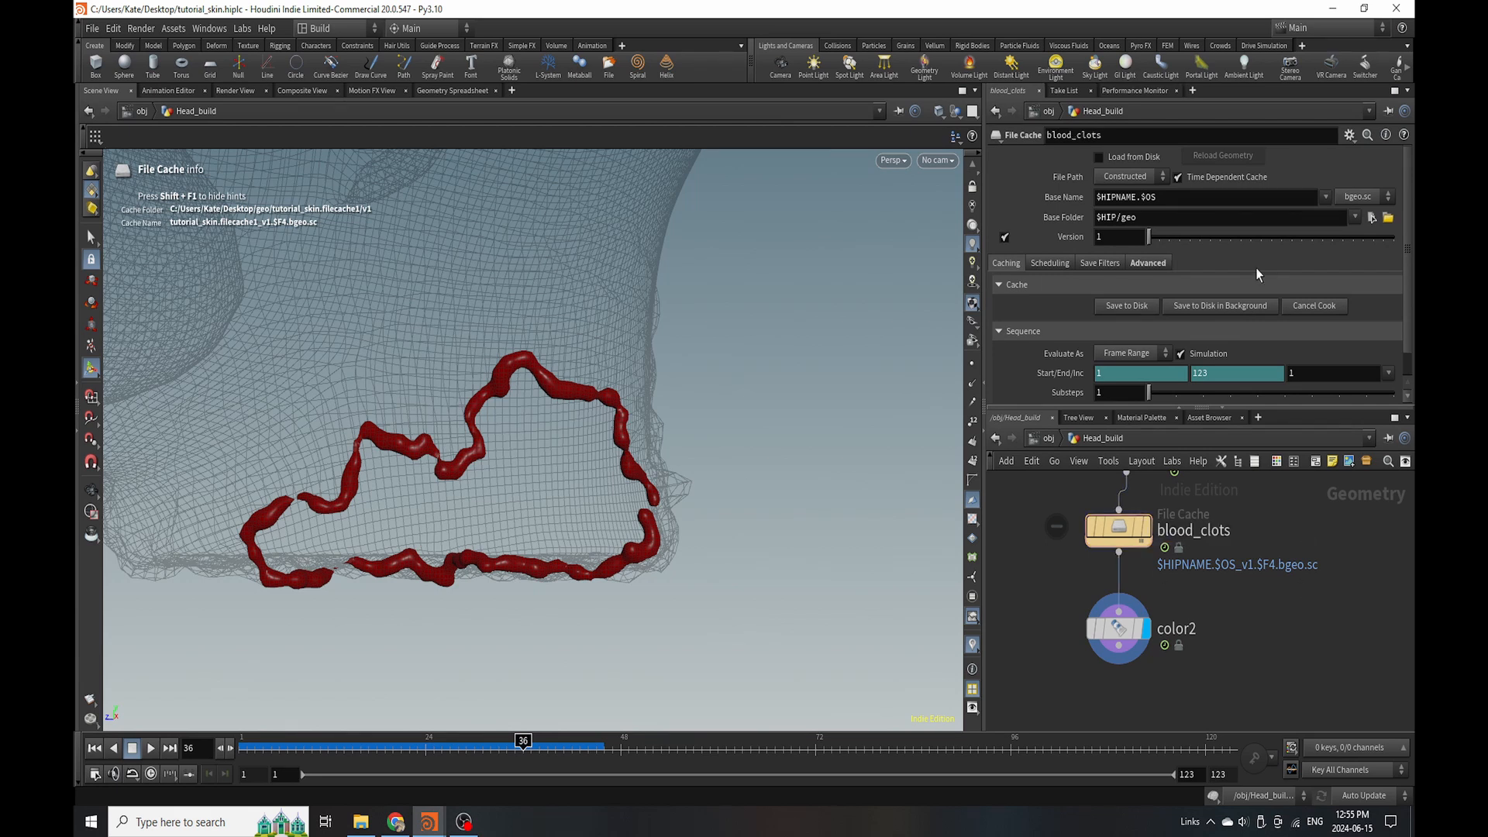
Save the blood_clots cache to disk in the background and rearrange the File Cache and Color nodes.
{"action": "left_click", "coordinate": [1250, 308]}
{"action": "left_click", "coordinate": [1217, 357]}
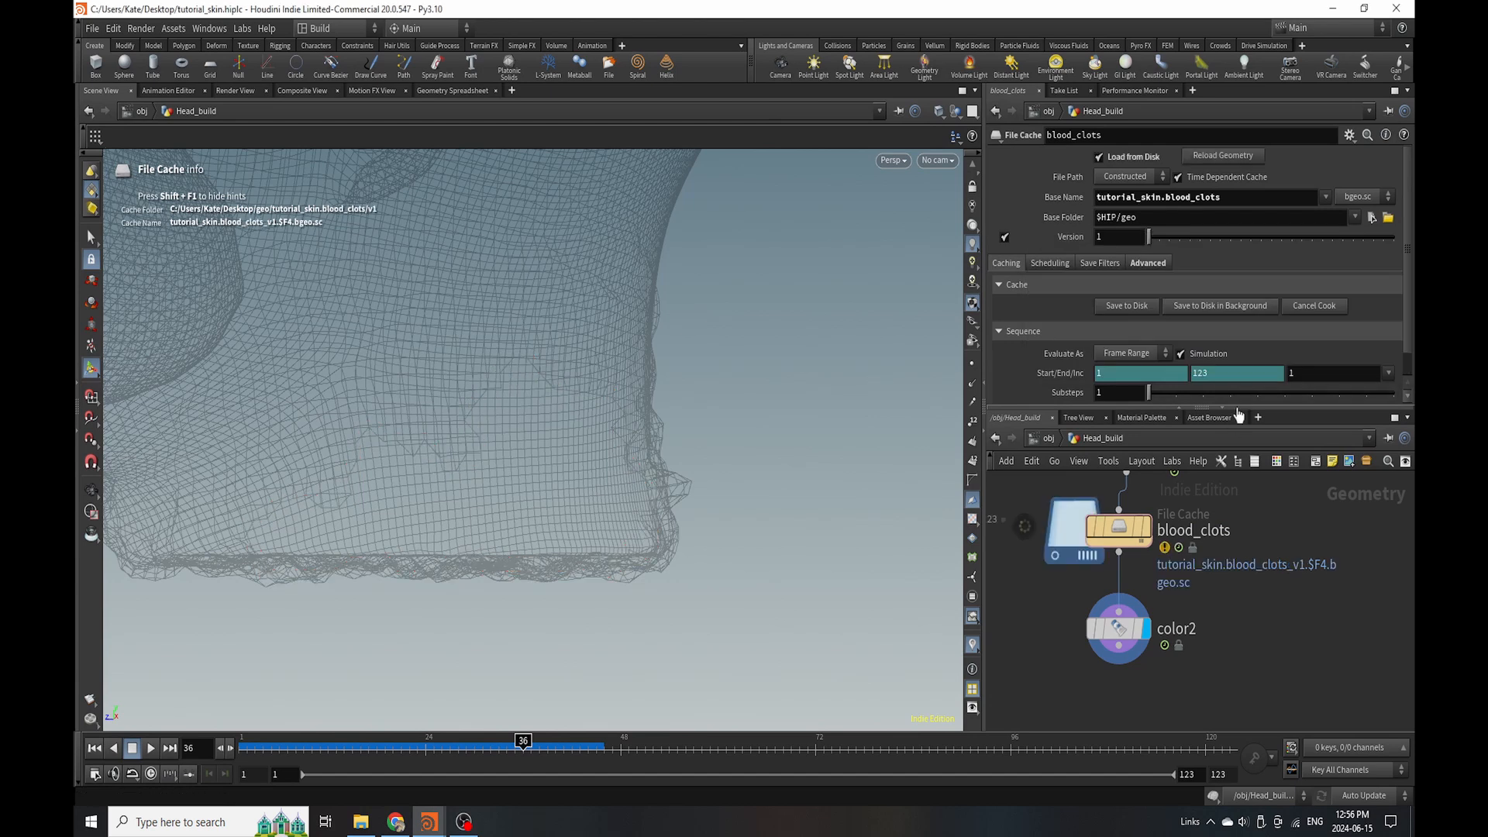
{"action": "left_click_drag", "start_coordinate": [1084, 518], "coordinate": [1227, 527]}
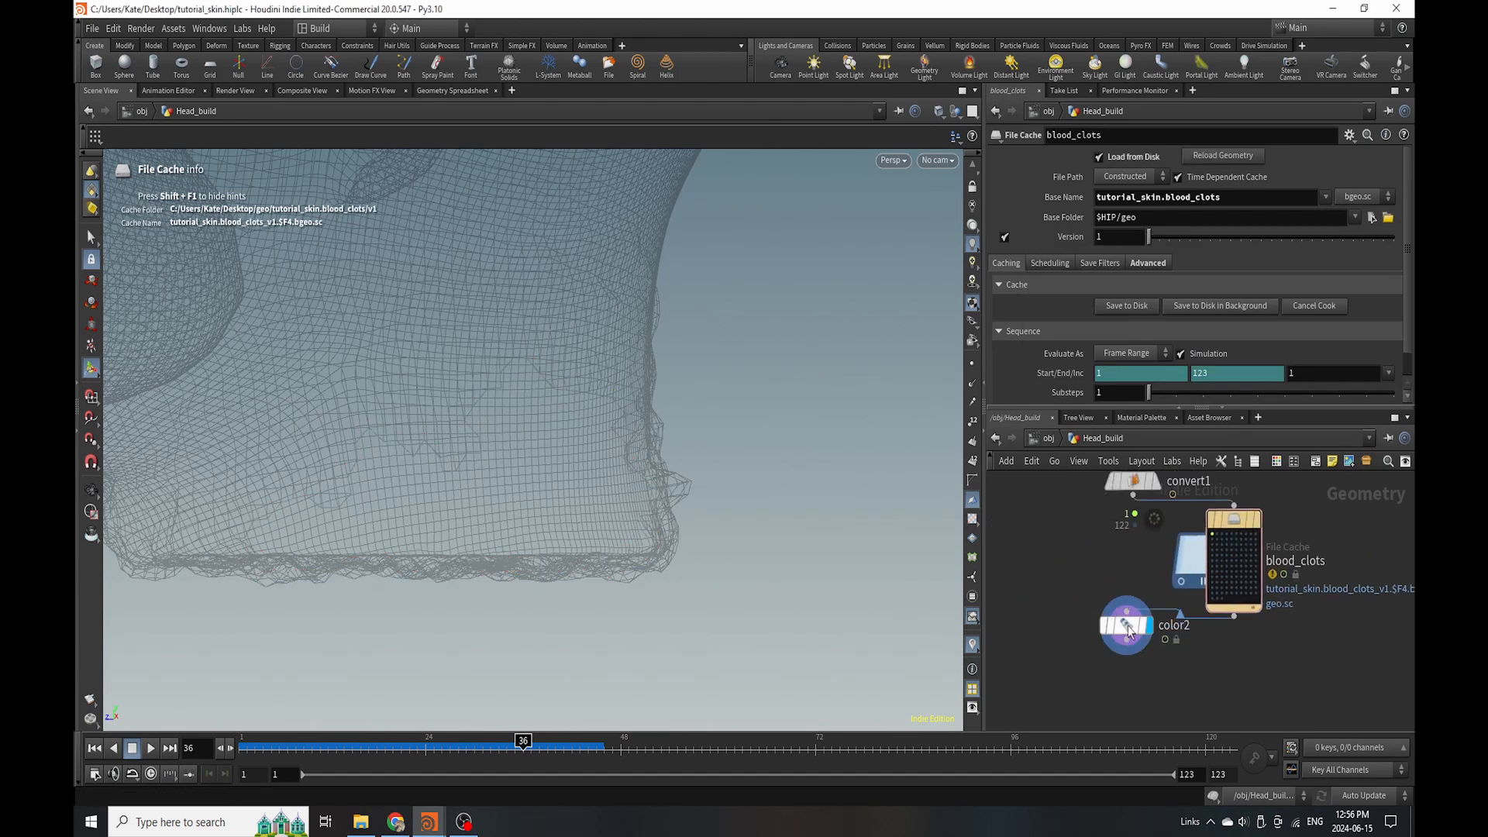
{"action": "left_click_drag", "start_coordinate": [1126, 625], "coordinate": [1126, 696]}
{"action": "left_click_drag", "start_coordinate": [1231, 524], "coordinate": [1124, 542]}
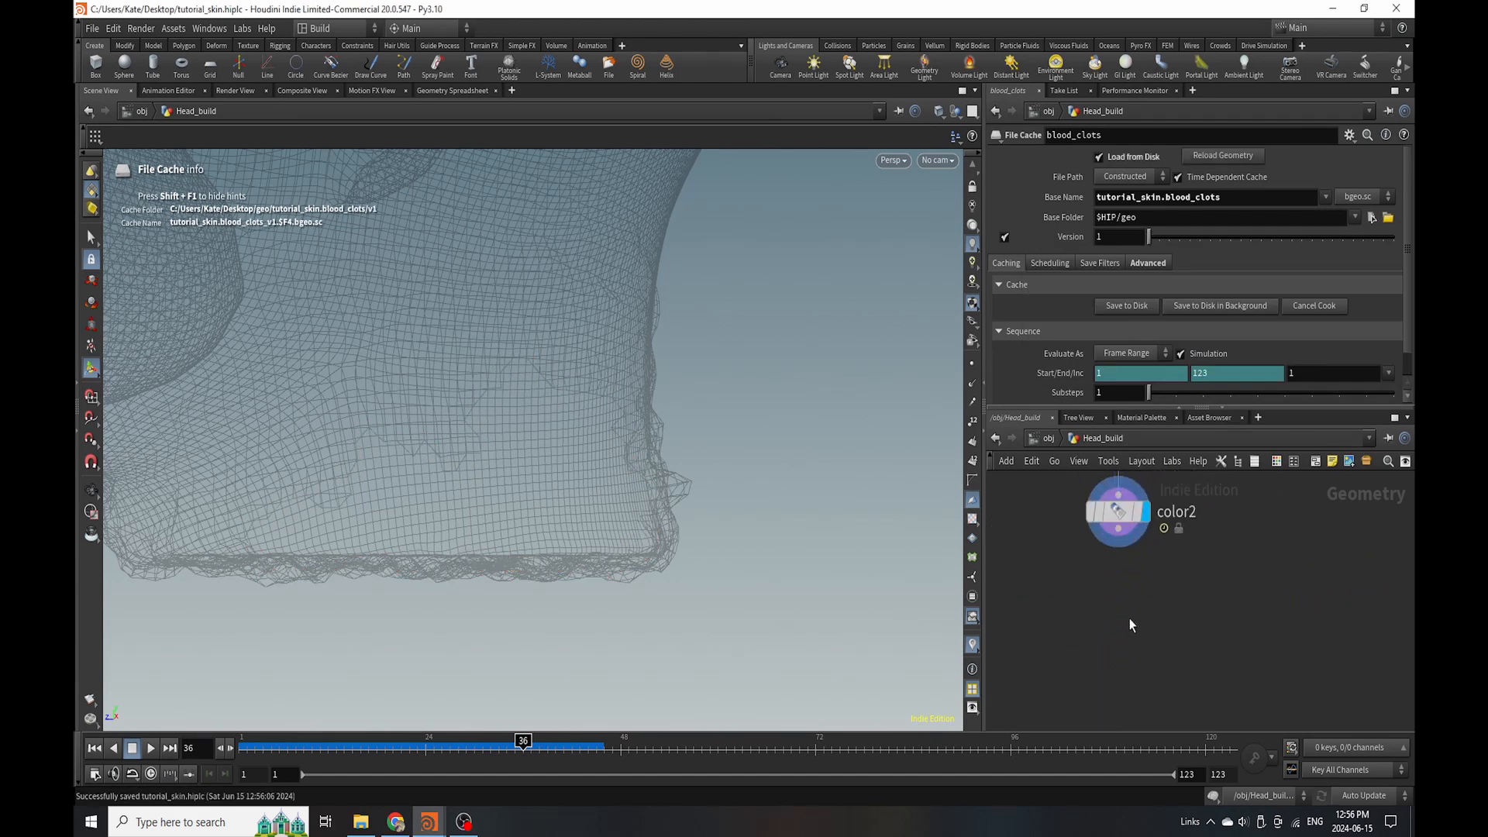
Add a Null node below the Color node, connected to its output, and name it Out_Bllod_Skin_Clots.
{"action": "key", "text": "Tab"}
{"action": "type", "text": "nul"}
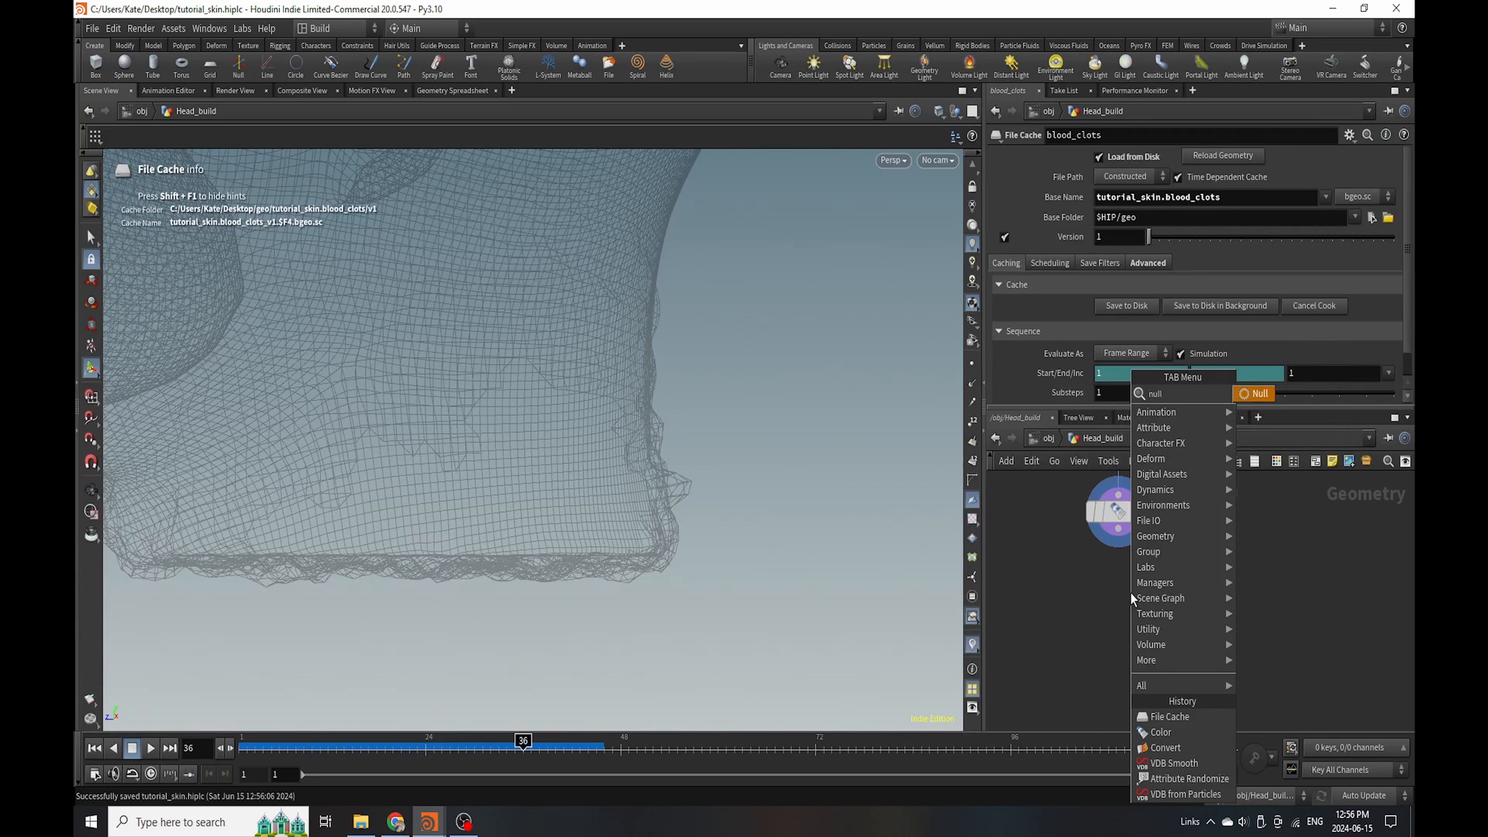
{"action": "left_click", "coordinate": [1188, 406]}
{"action": "key", "text": "F2"}
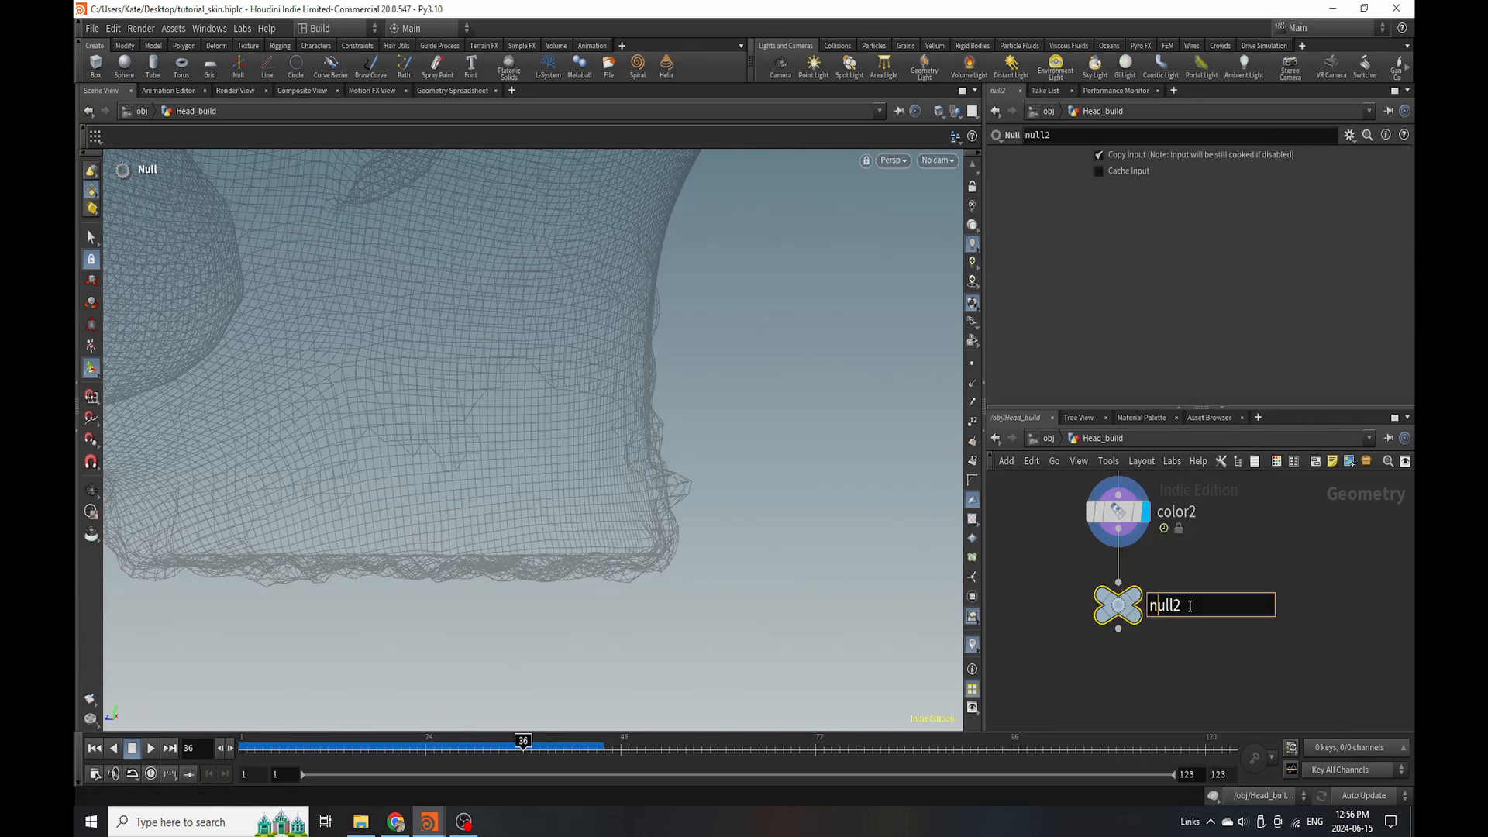
{"action": "type", "text": "Out_"}
{"action": "type", "text": "Bllod_S"}
{"action": "type", "text": "kin_Clots"}
{"action": "key", "text": "Return"}
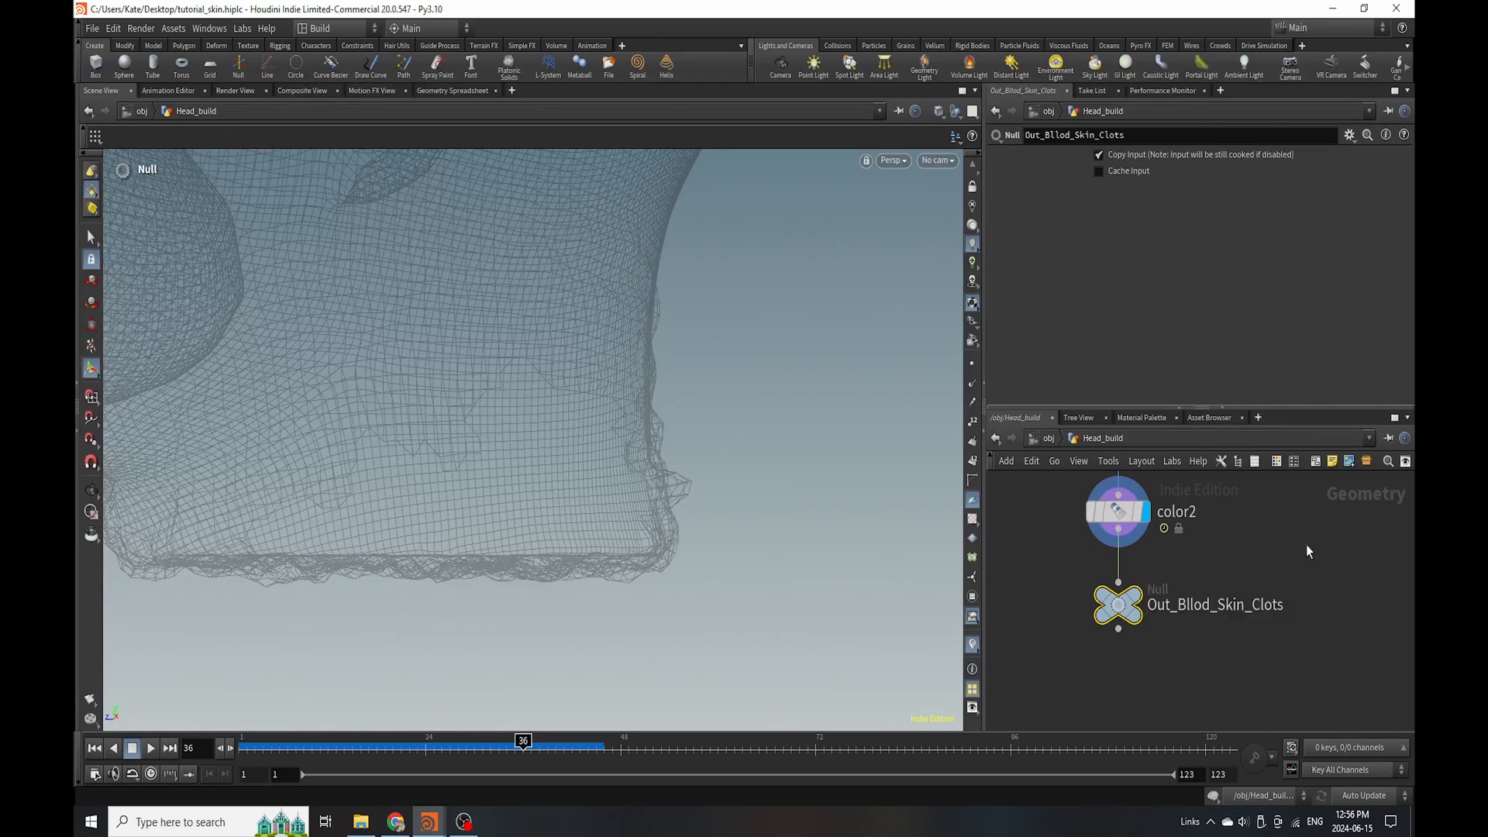
Go up to the object level and search the node list for a Geometry node.
{"action": "scroll", "coordinate": [1188, 638], "scroll_direction": "down", "scroll_amount": 5}
{"action": "scroll", "coordinate": [1226, 547], "scroll_direction": "up", "scroll_amount": 5}
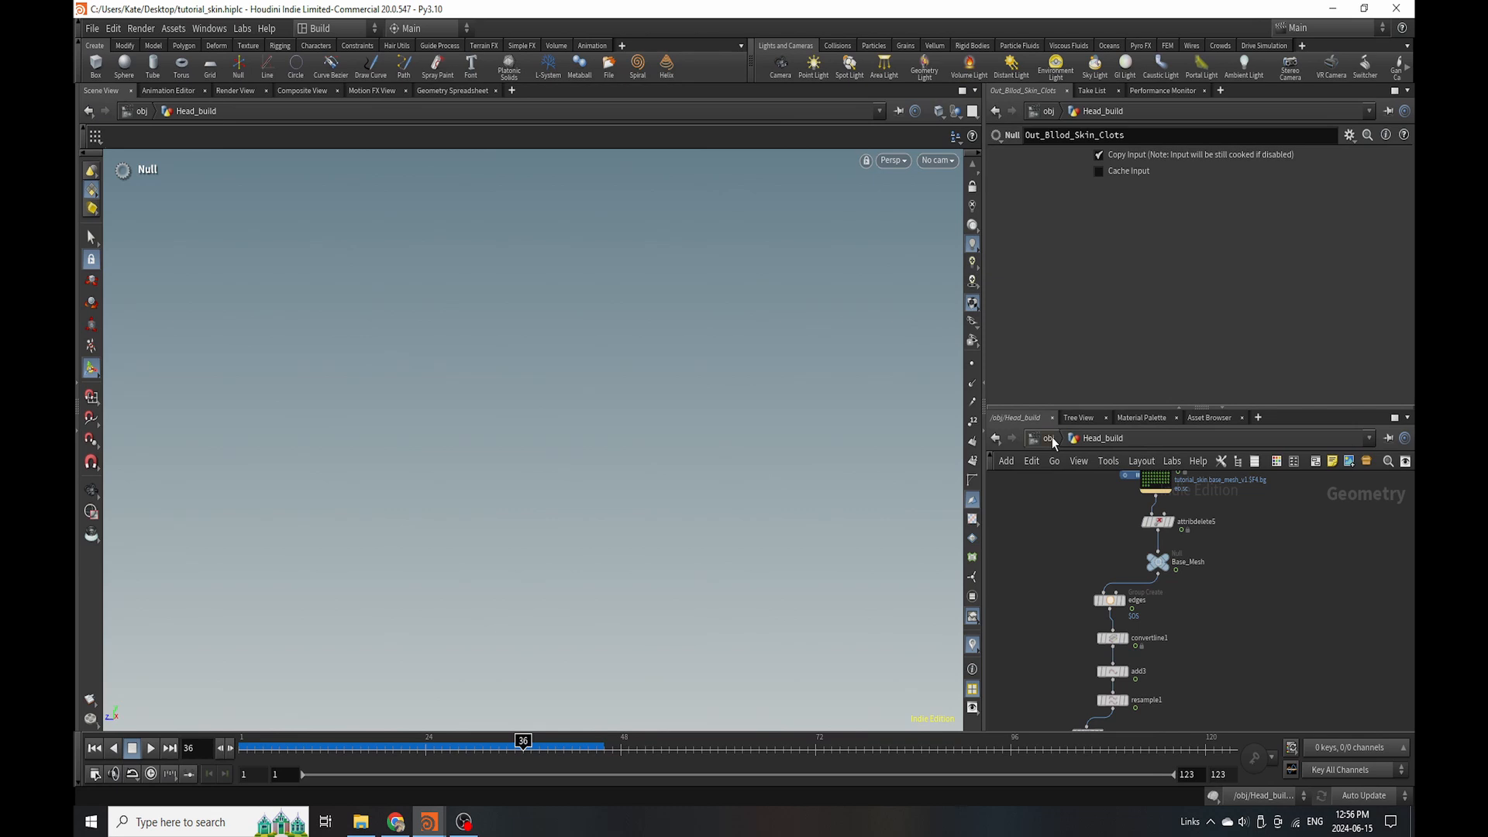
{"action": "left_click", "coordinate": [1050, 438]}
{"action": "key", "text": "Tab"}
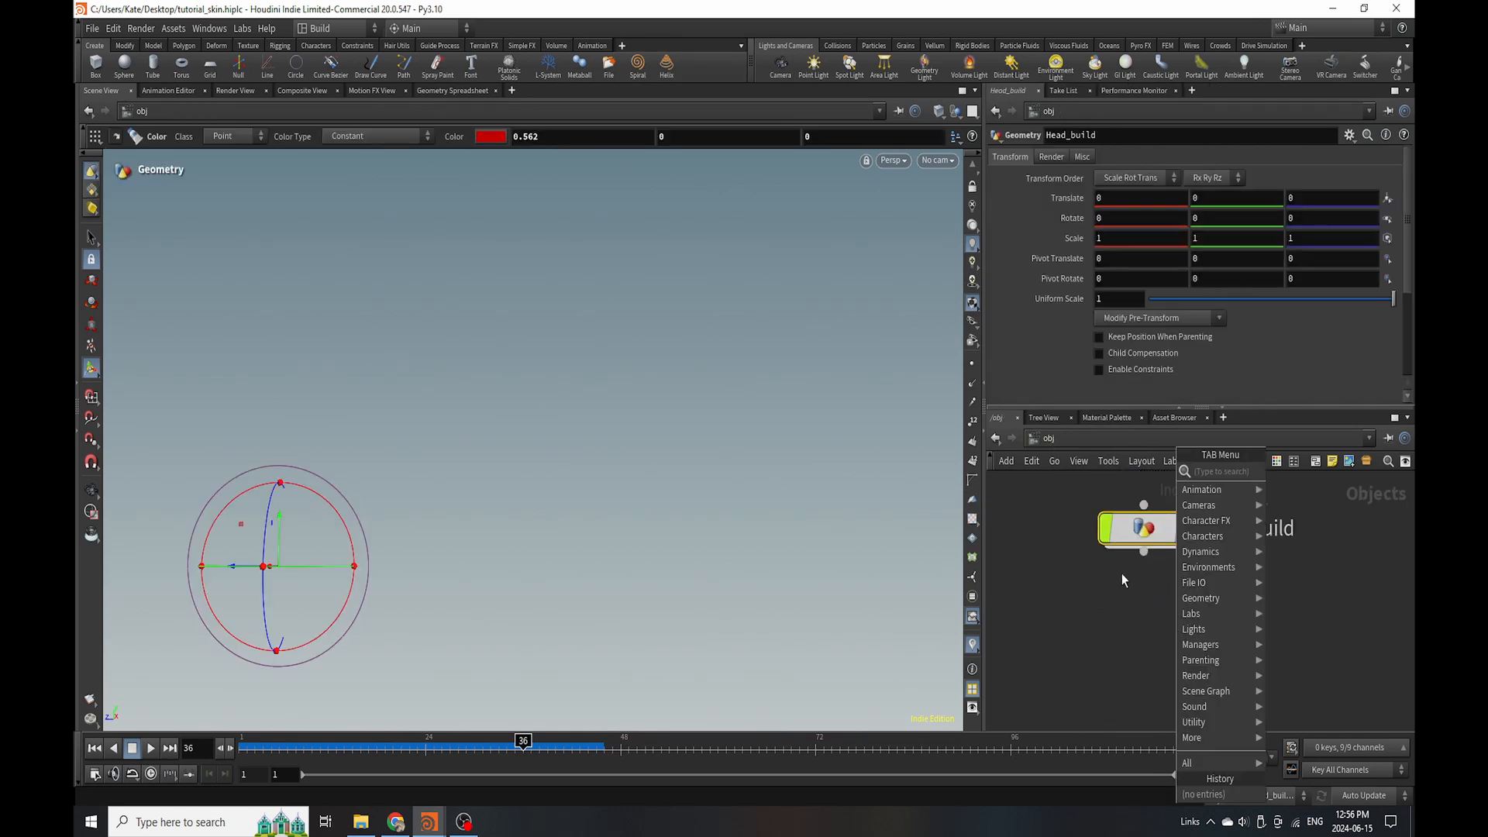
{"action": "key", "text": "Tab"}
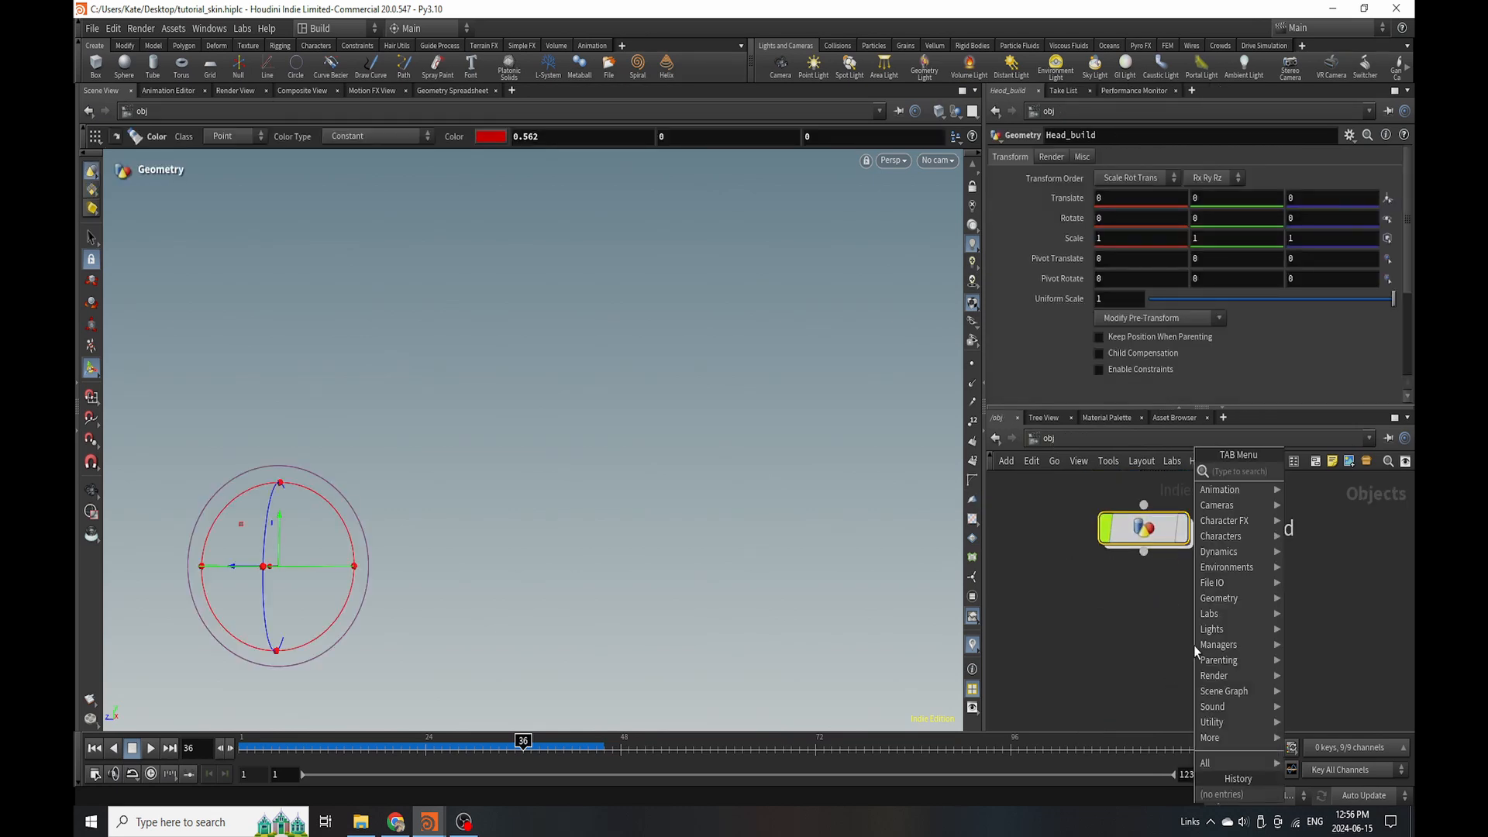
{"action": "type", "text": "geo"}
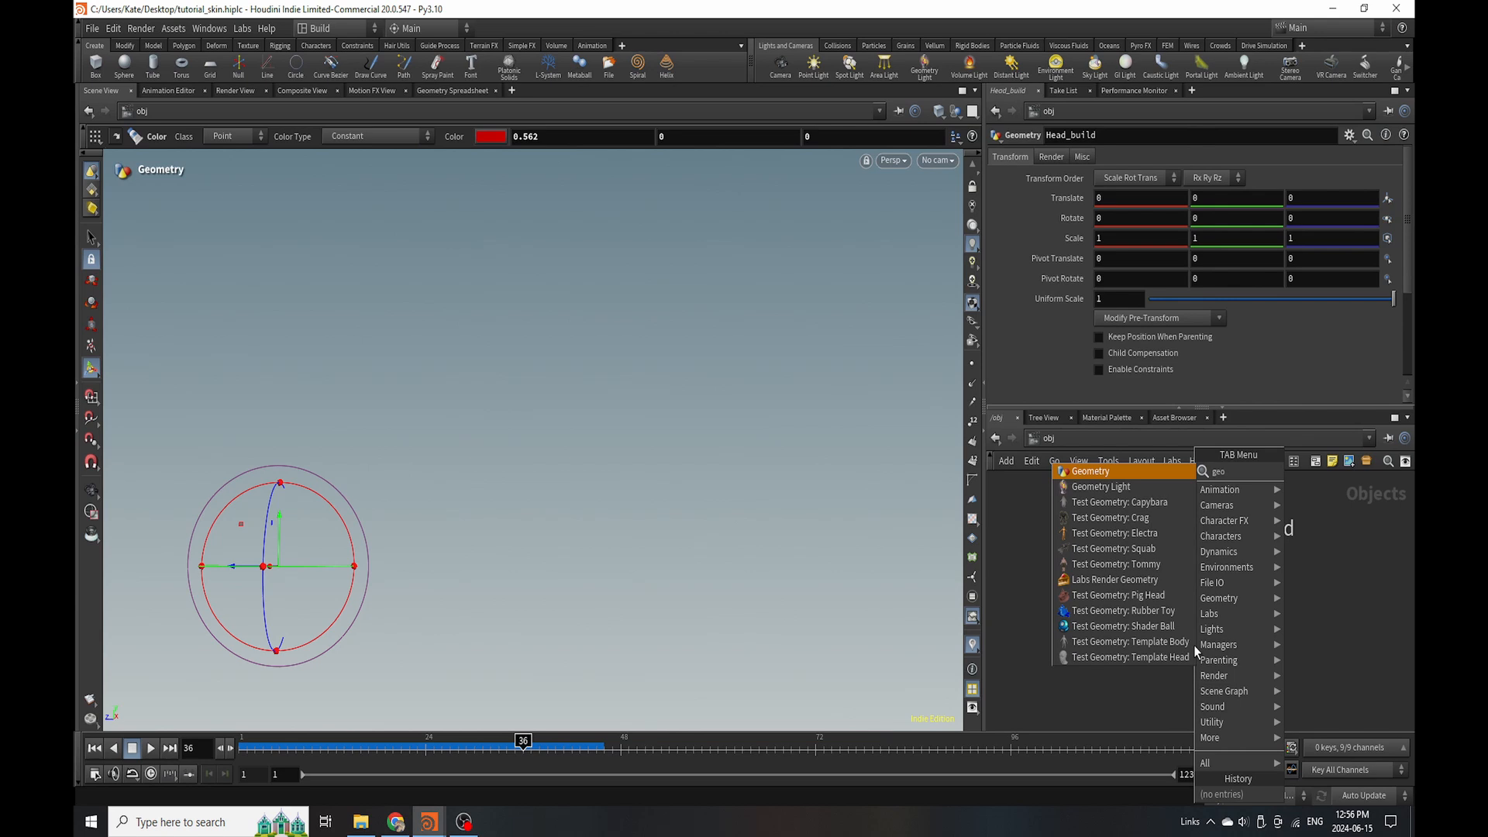
Add a Geometry object directly below Head_build and name it Base_Mesh.
{"action": "left_click", "coordinate": [1164, 469]}
{"action": "left_click", "coordinate": [1165, 649]}
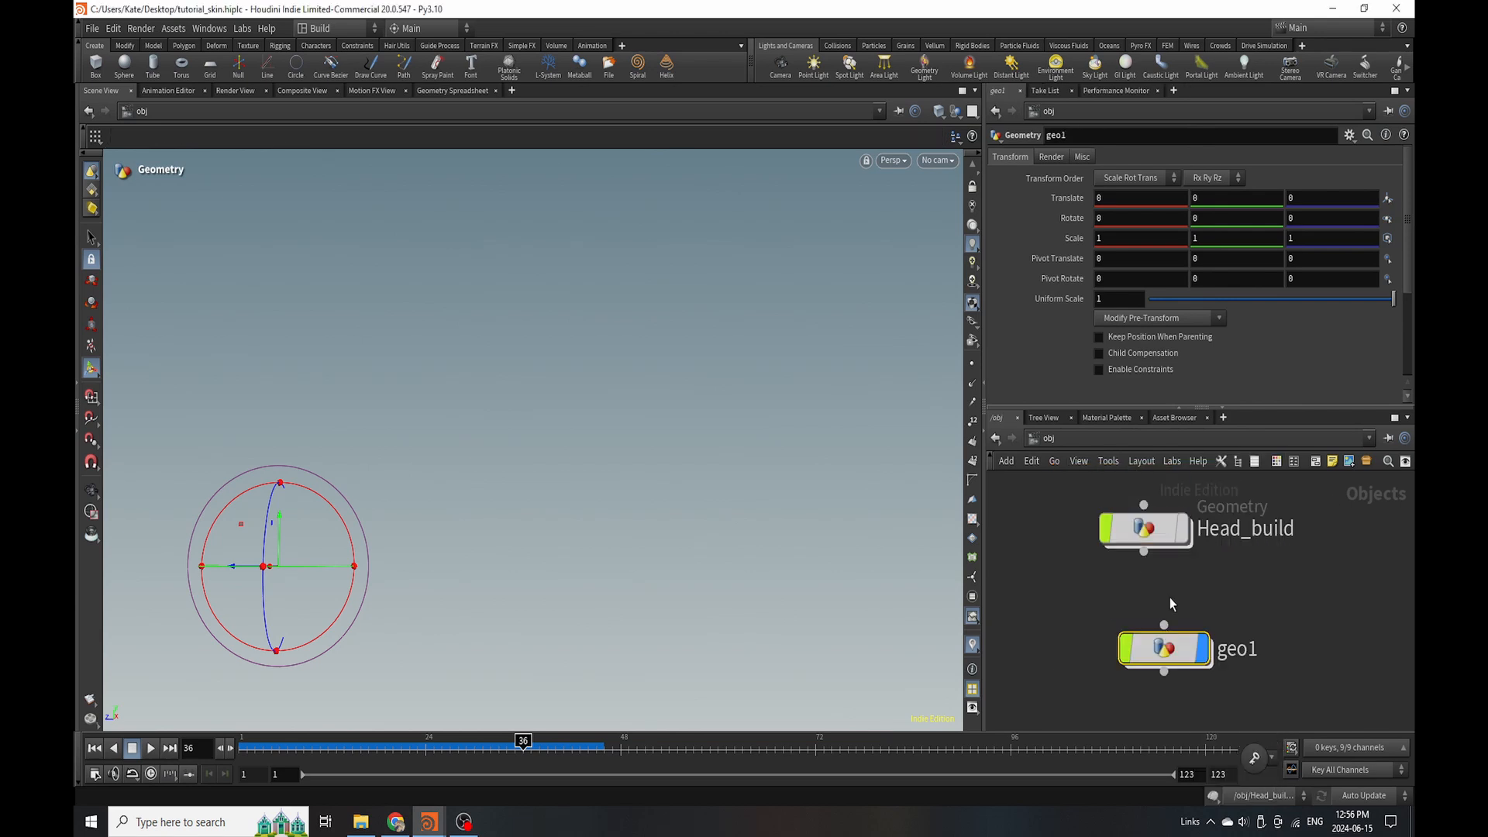
{"action": "left_click_drag", "start_coordinate": [1148, 652], "coordinate": [1146, 612]}
{"action": "left_click", "coordinate": [1228, 611]}
{"action": "left_click_drag", "start_coordinate": [1241, 612], "coordinate": [1019, 649]}
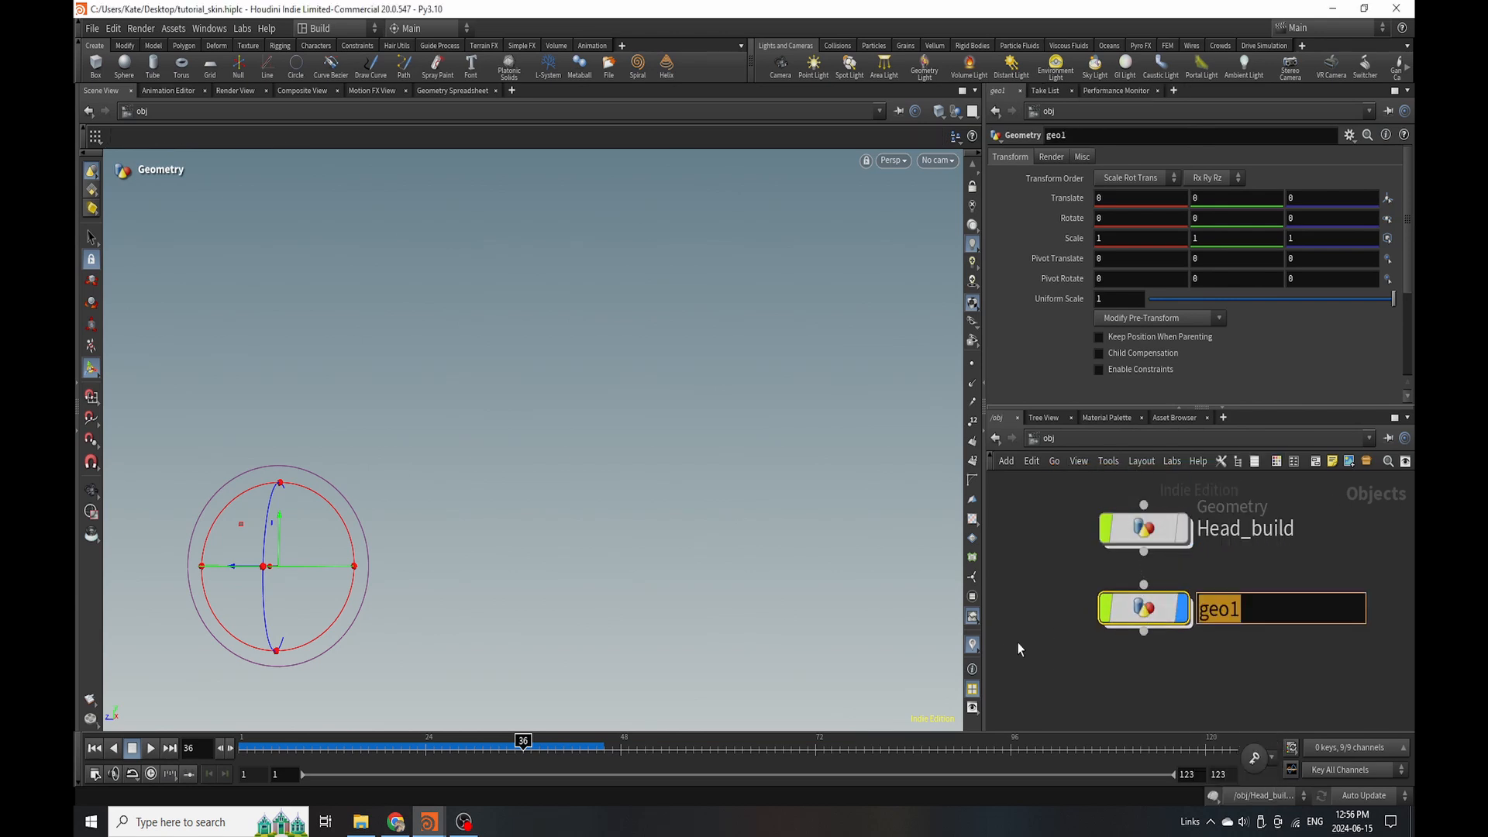
{"action": "type", "text": "Base_Mes"}
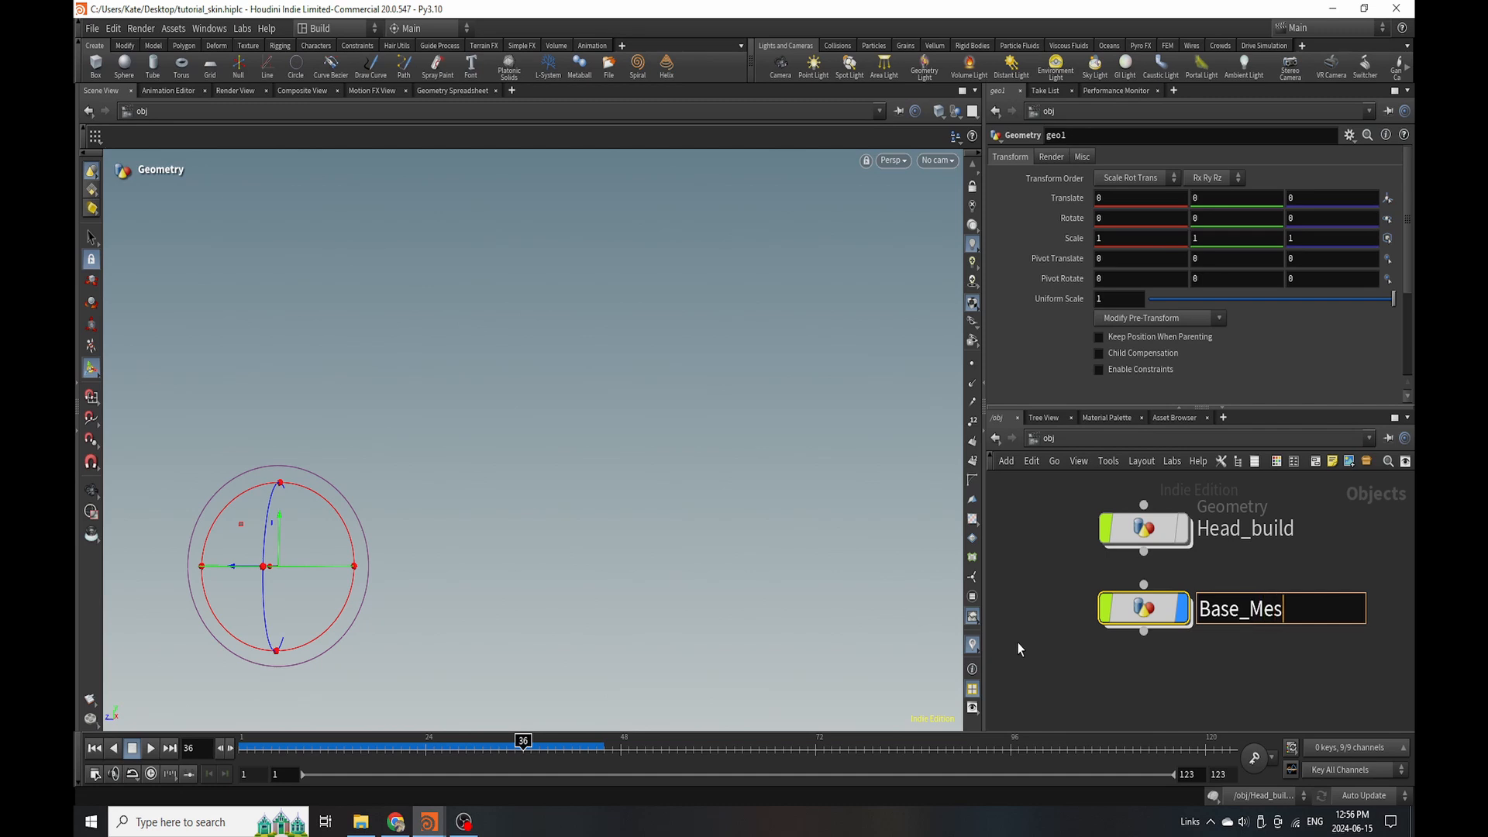
{"action": "type", "text": "h"}
{"action": "key", "text": "Return"}
Add a second Geometry object below Base_Mesh and name it Blood_Skin_Clots.
{"action": "scroll", "coordinate": [1066, 673], "scroll_direction": "down", "scroll_amount": 2}
{"action": "key", "text": "Tab"}
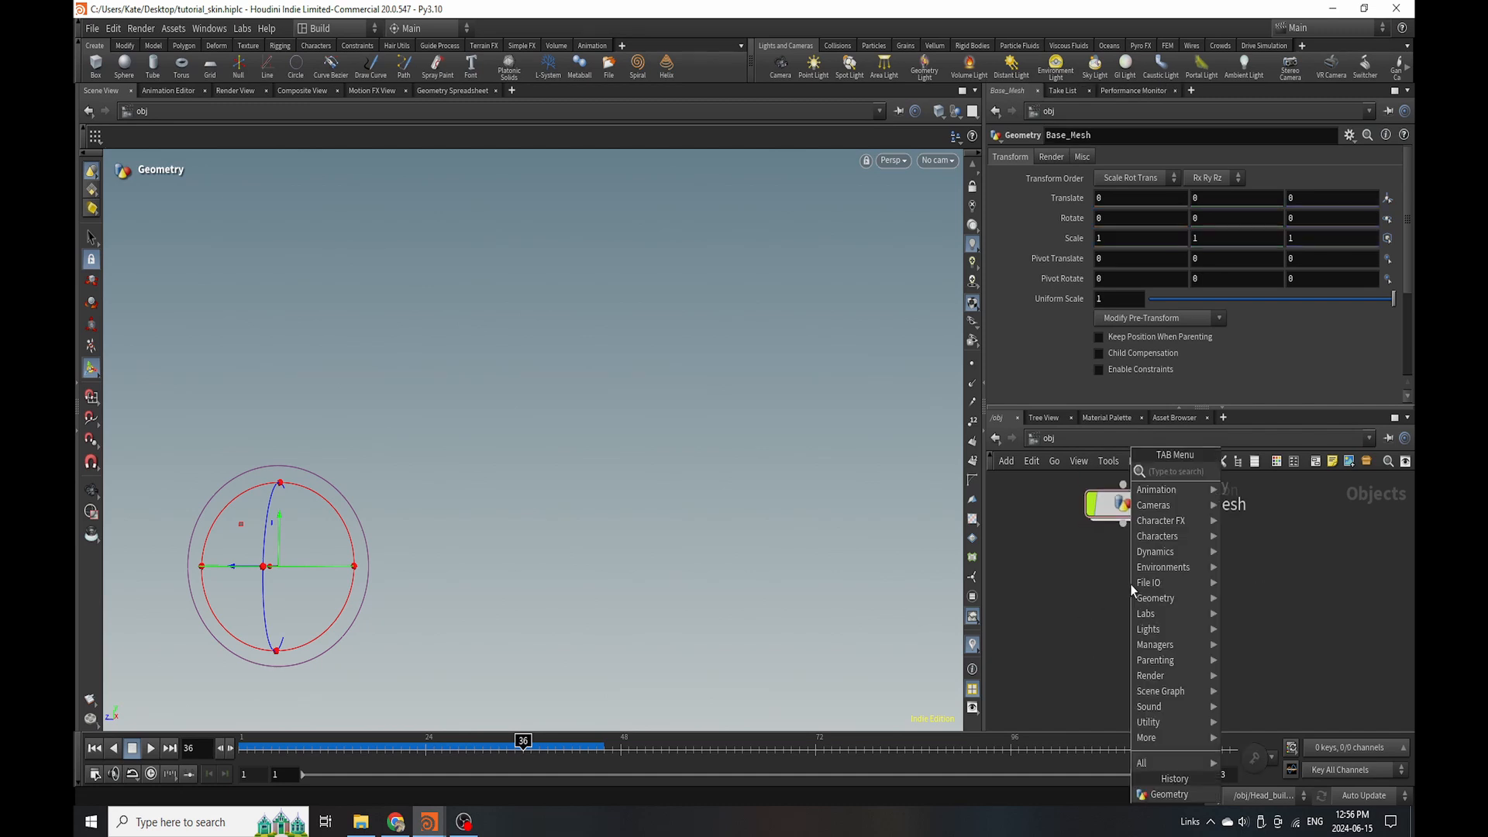
{"action": "left_click", "coordinate": [1147, 799]}
{"action": "left_click", "coordinate": [1136, 580]}
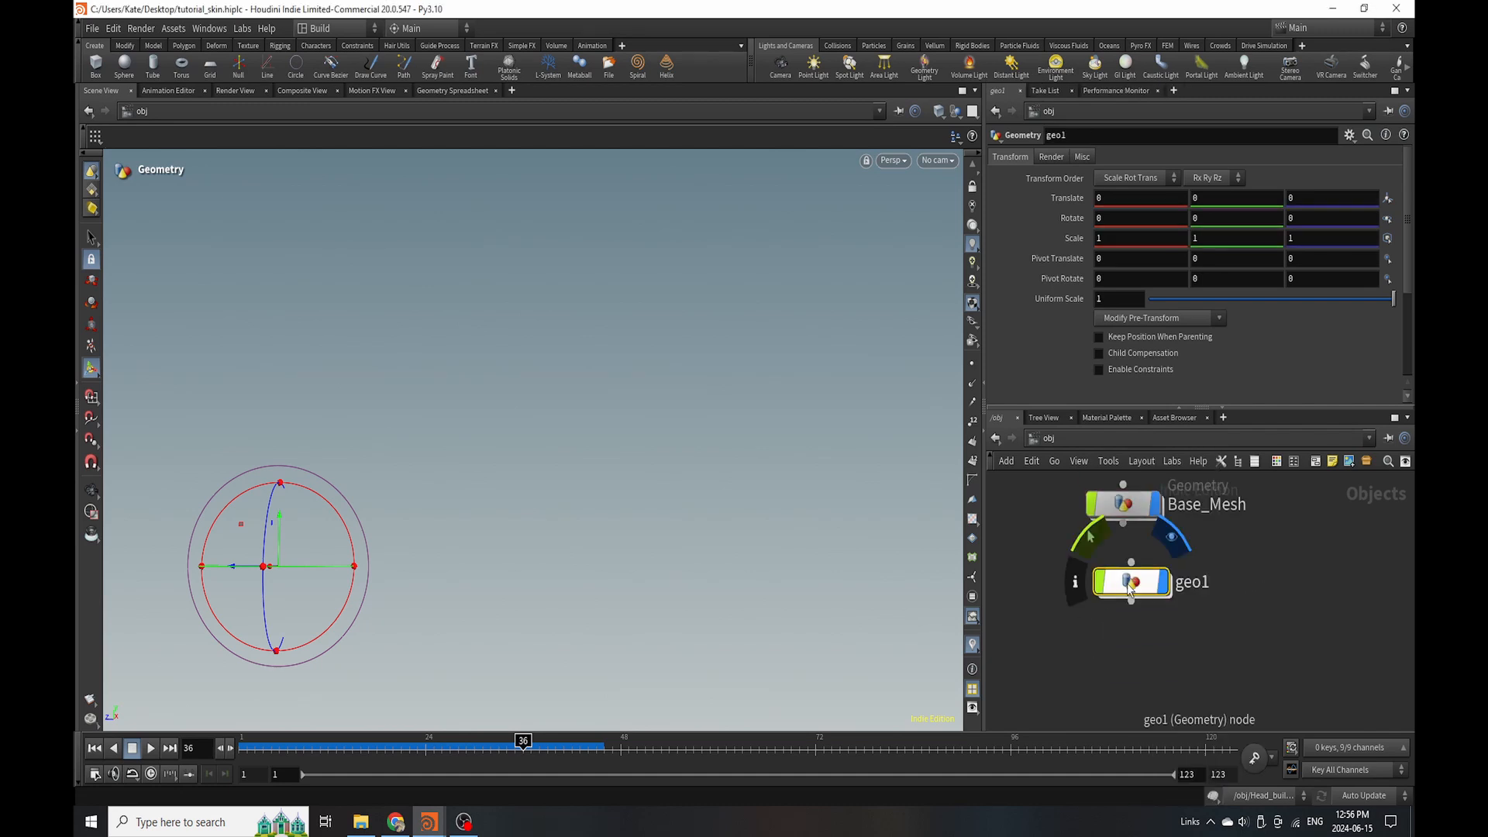
{"action": "double_click", "coordinate": [1162, 585]}
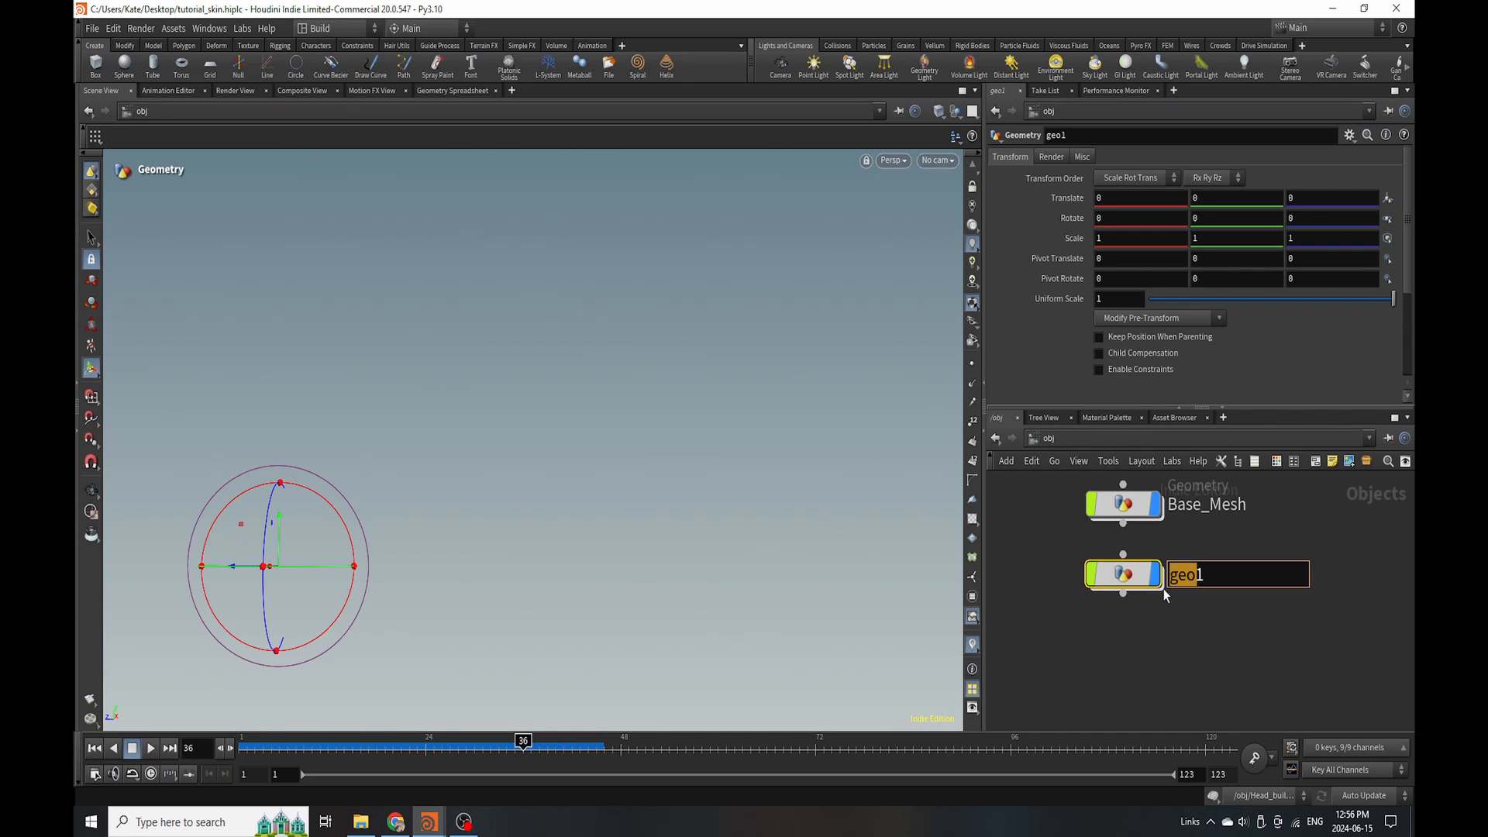
{"action": "left_click_drag", "start_coordinate": [1235, 575], "coordinate": [938, 578]}
{"action": "type", "text": "Blood_Skin_Clots"}
{"action": "key", "text": "Return"}
Add an Object Merge node inside the Base_Mesh object.
{"action": "double_click", "coordinate": [1124, 506]}
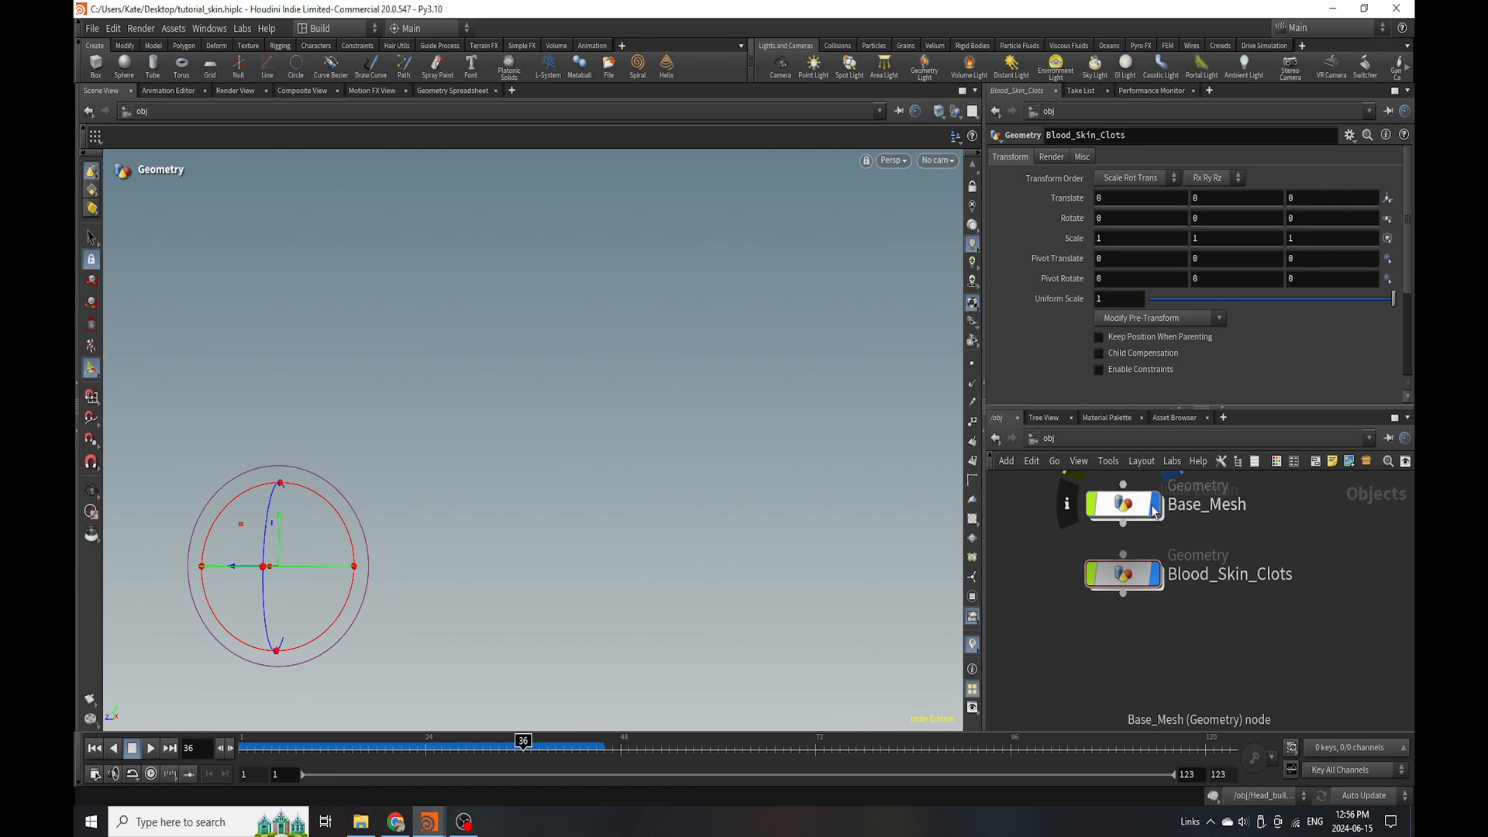
{"action": "key", "text": "Tab"}
{"action": "type", "text": "obje"}
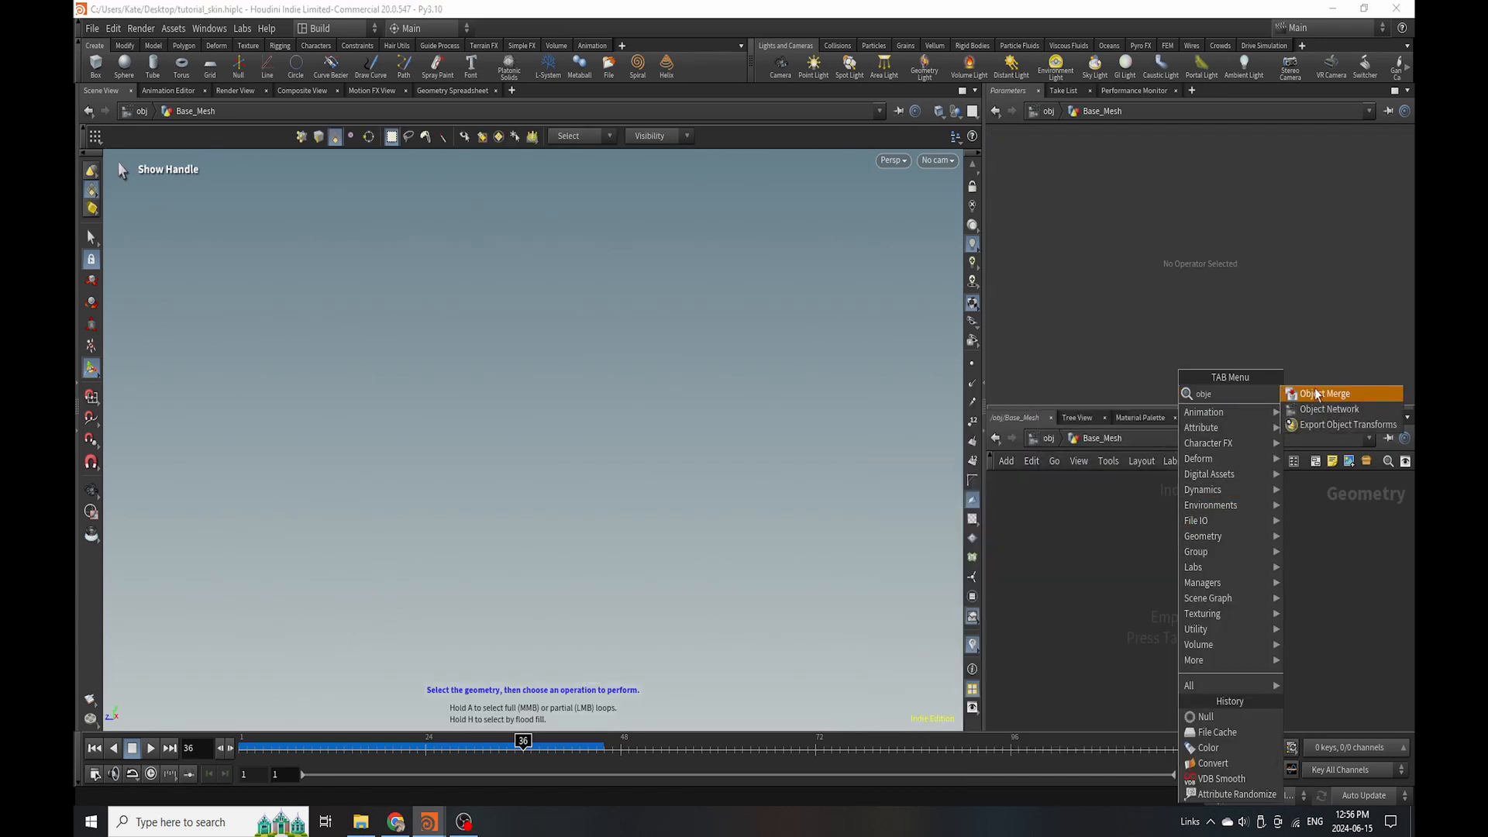
{"action": "left_click", "coordinate": [1316, 391]}
{"action": "left_click", "coordinate": [1167, 572]}
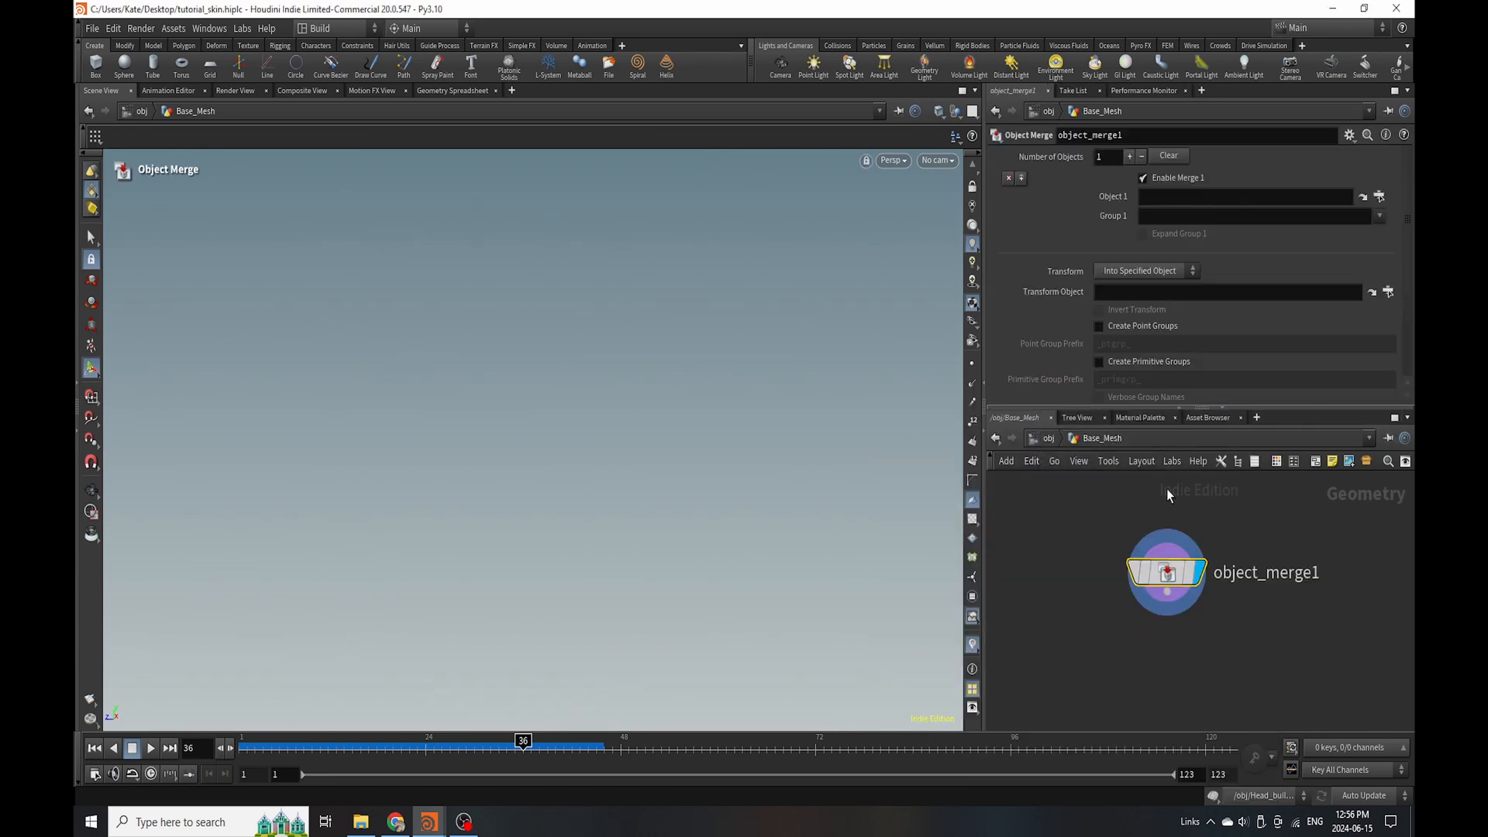
Set the Object Merge transform to Into This Object and its Object 1 source to /obj/Head_build/Base_Mesh.
{"action": "left_click", "coordinate": [1167, 272]}
{"action": "left_click", "coordinate": [1175, 302]}
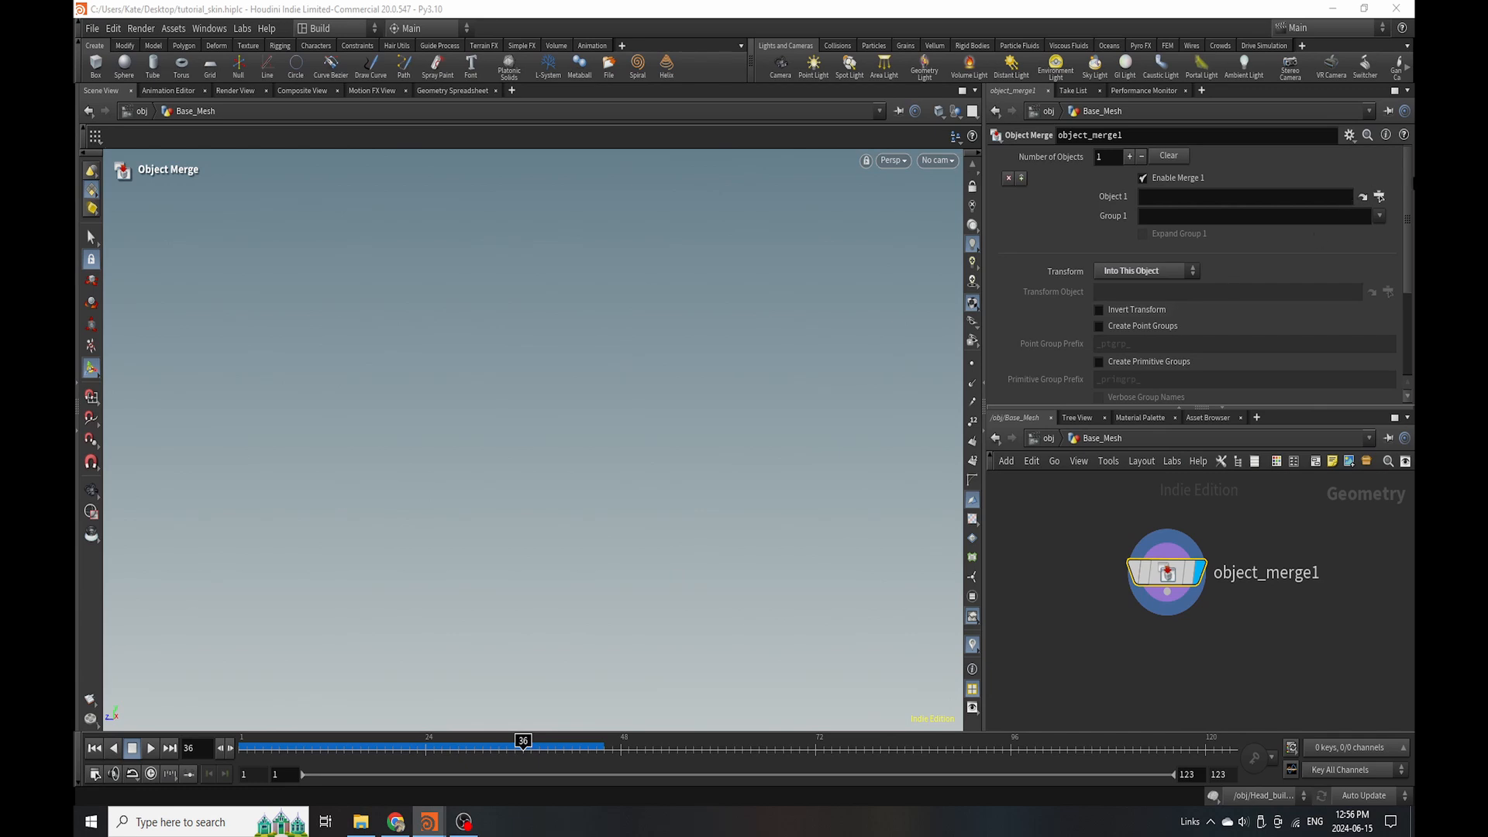
{"action": "left_click", "coordinate": [1380, 197]}
{"action": "left_click", "coordinate": [1266, 155]}
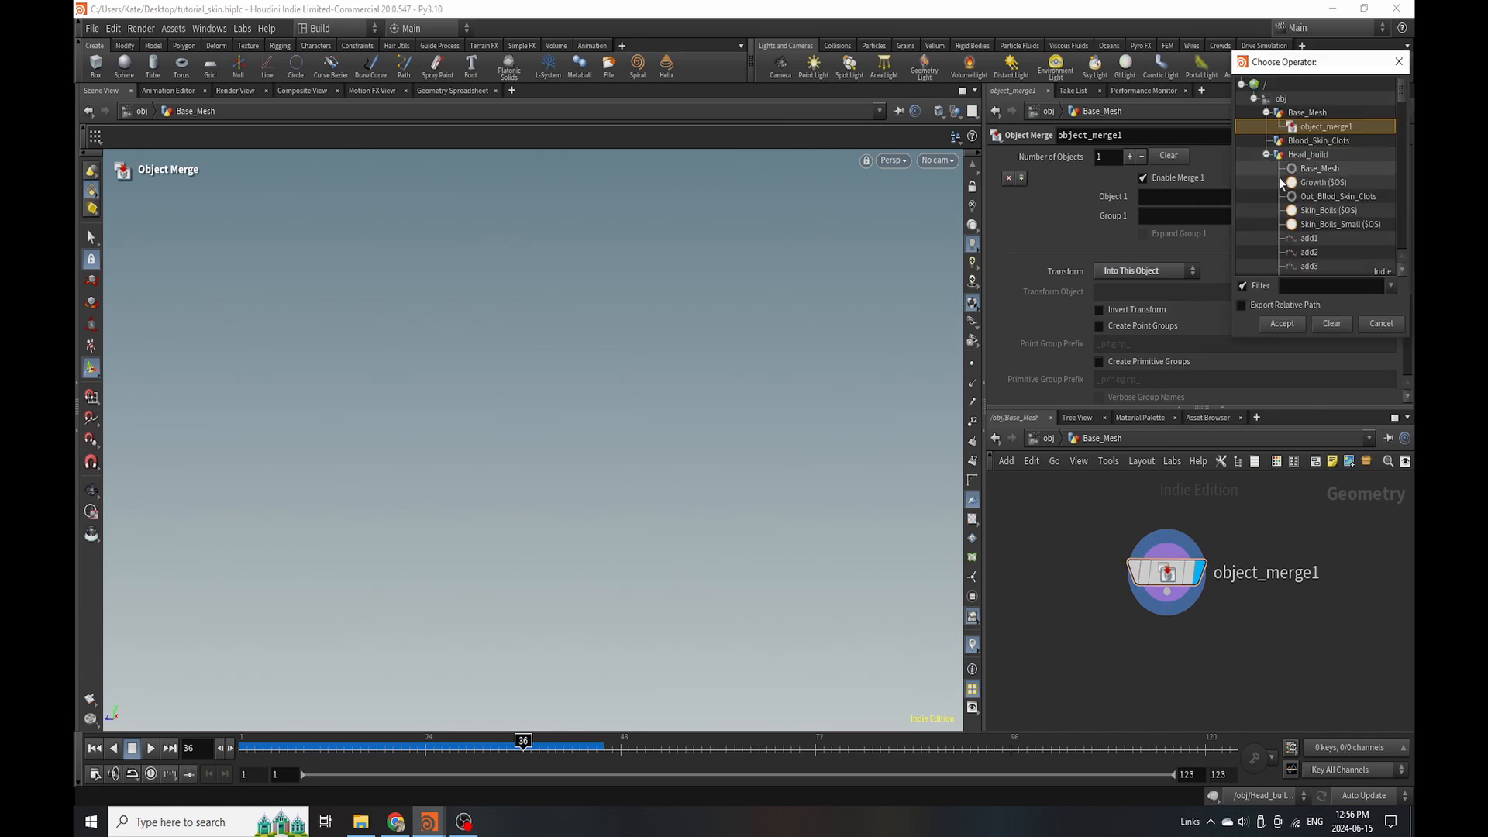
{"action": "double_click", "coordinate": [1318, 169]}
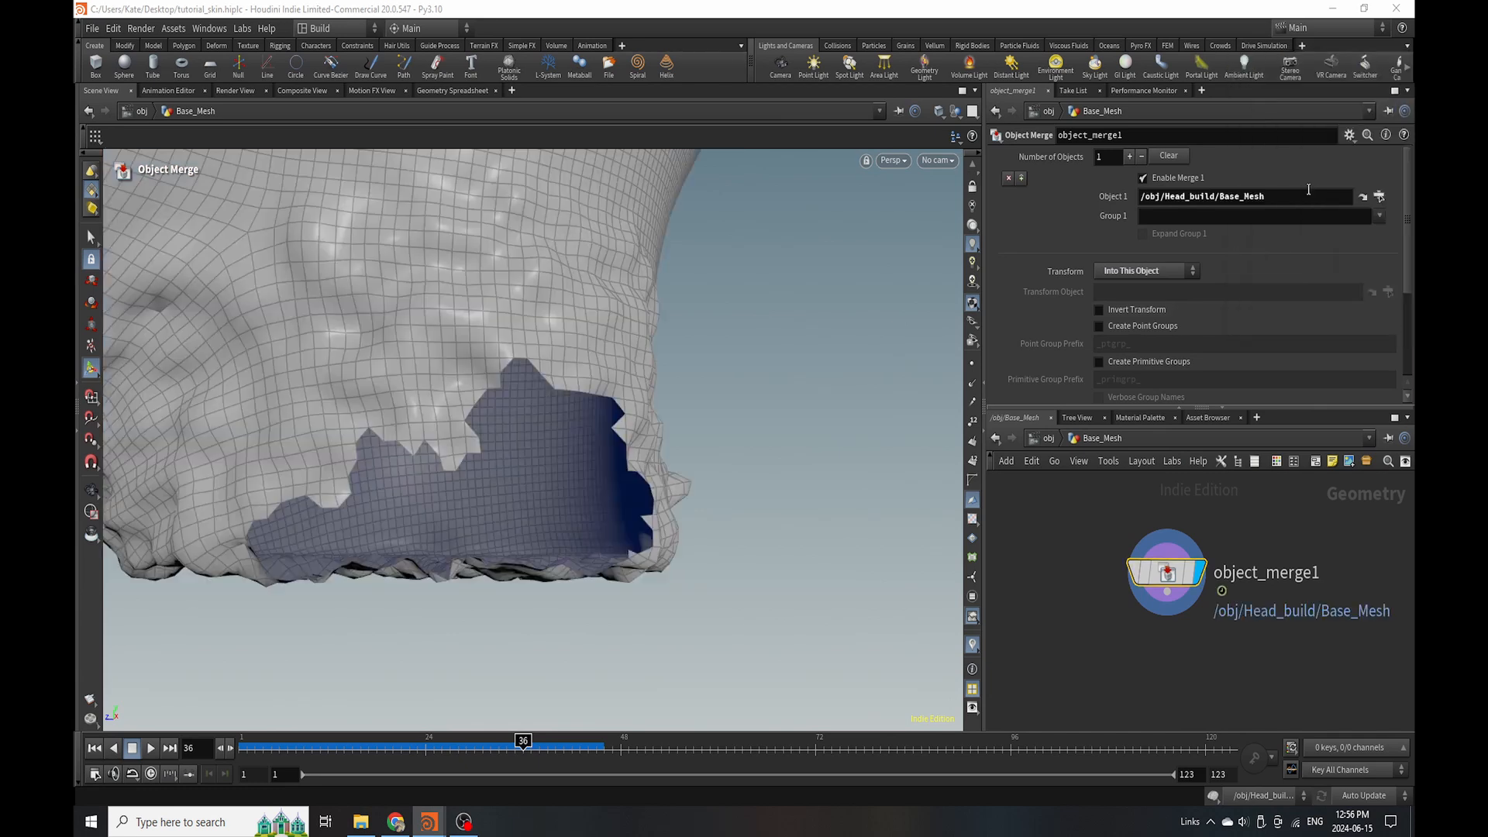
Return to the object level and add an Object Merge node inside the Blood_Skin_Clots object.
{"action": "left_click", "coordinate": [1048, 438]}
{"action": "double_click", "coordinate": [1129, 571]}
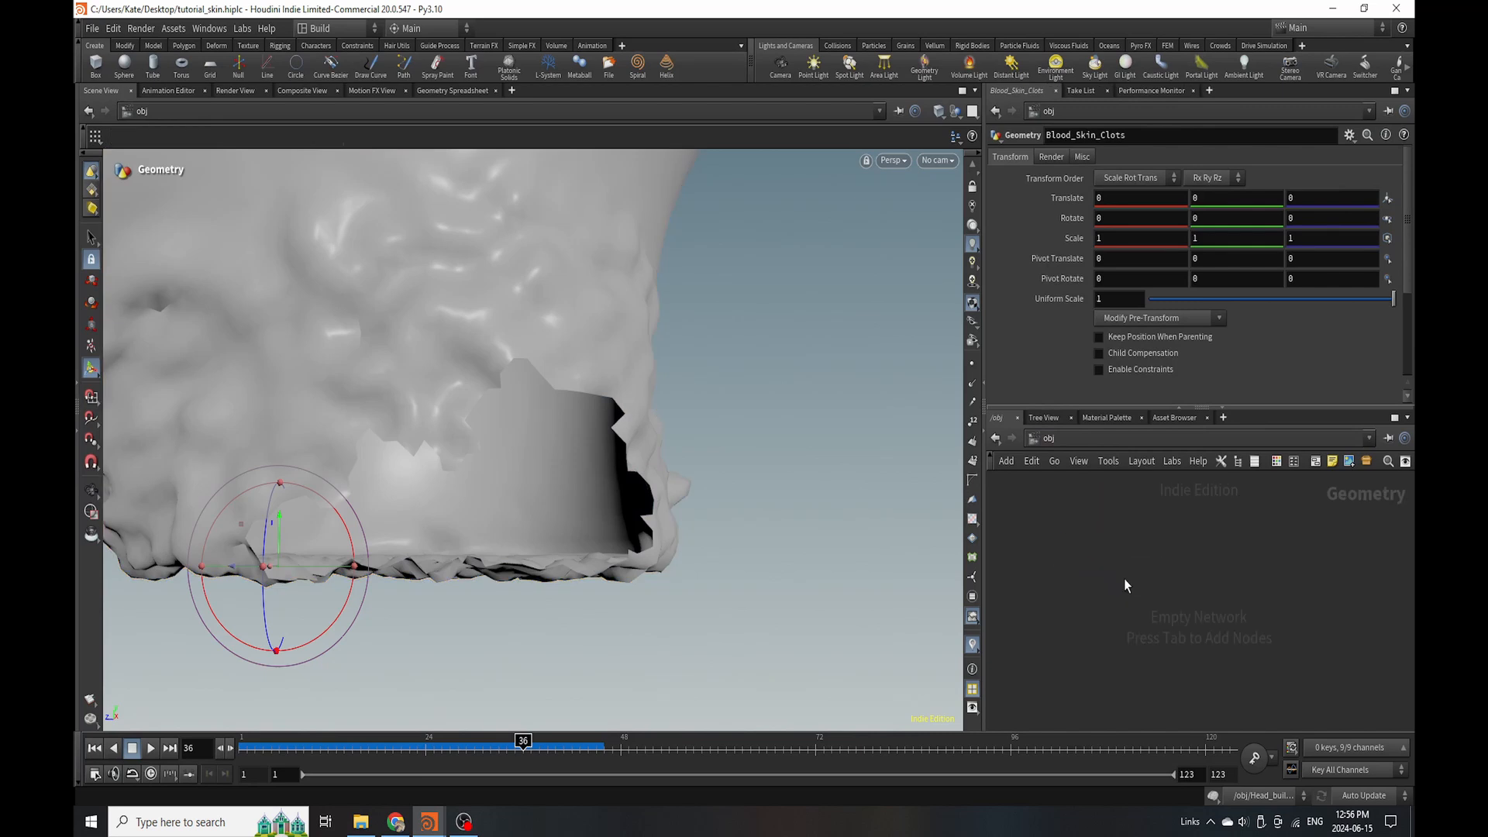
{"action": "key", "text": "Tab"}
{"action": "left_click", "coordinate": [1154, 720]}
{"action": "left_click", "coordinate": [1114, 601]}
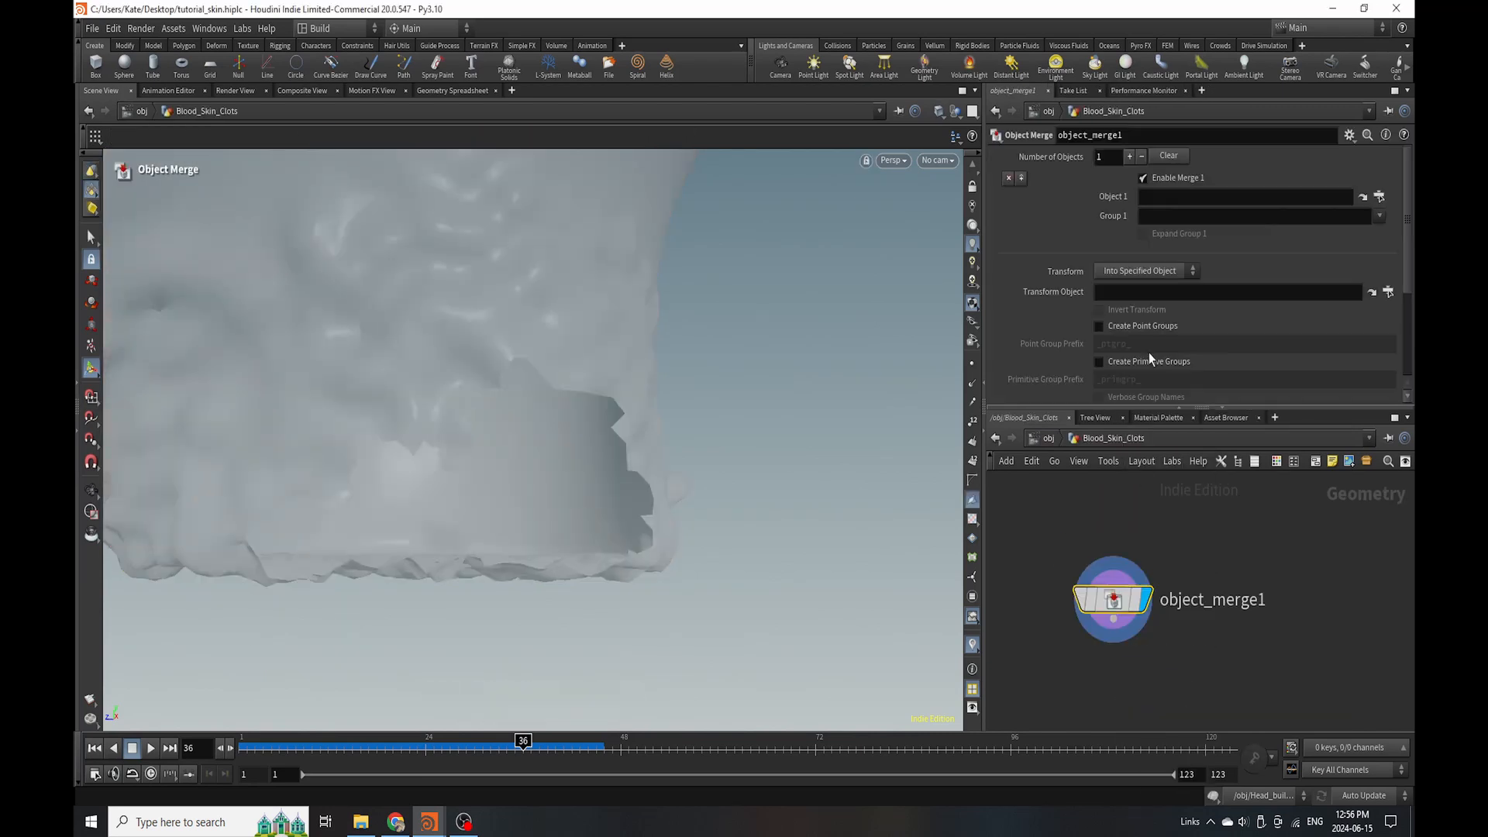
Set this Object Merge to transform Into This Object and source /obj/Head_build/Out_Bllod_Skin_Clots as Object 1.
{"action": "left_click", "coordinate": [1146, 271]}
{"action": "left_click", "coordinate": [1159, 297]}
{"action": "left_click", "coordinate": [1379, 197]}
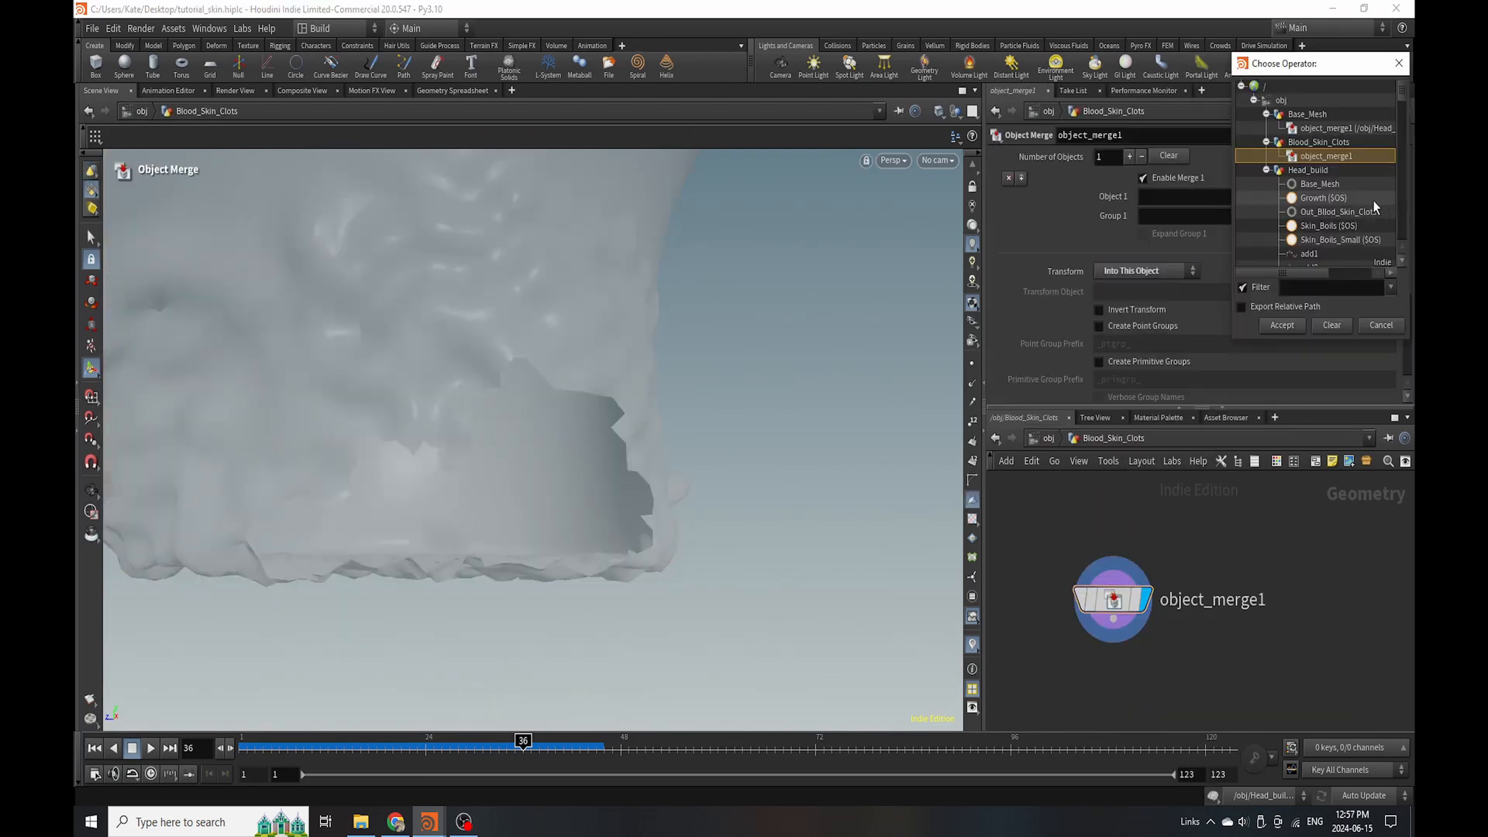
{"action": "left_click", "coordinate": [1335, 212]}
{"action": "double_click", "coordinate": [1335, 212]}
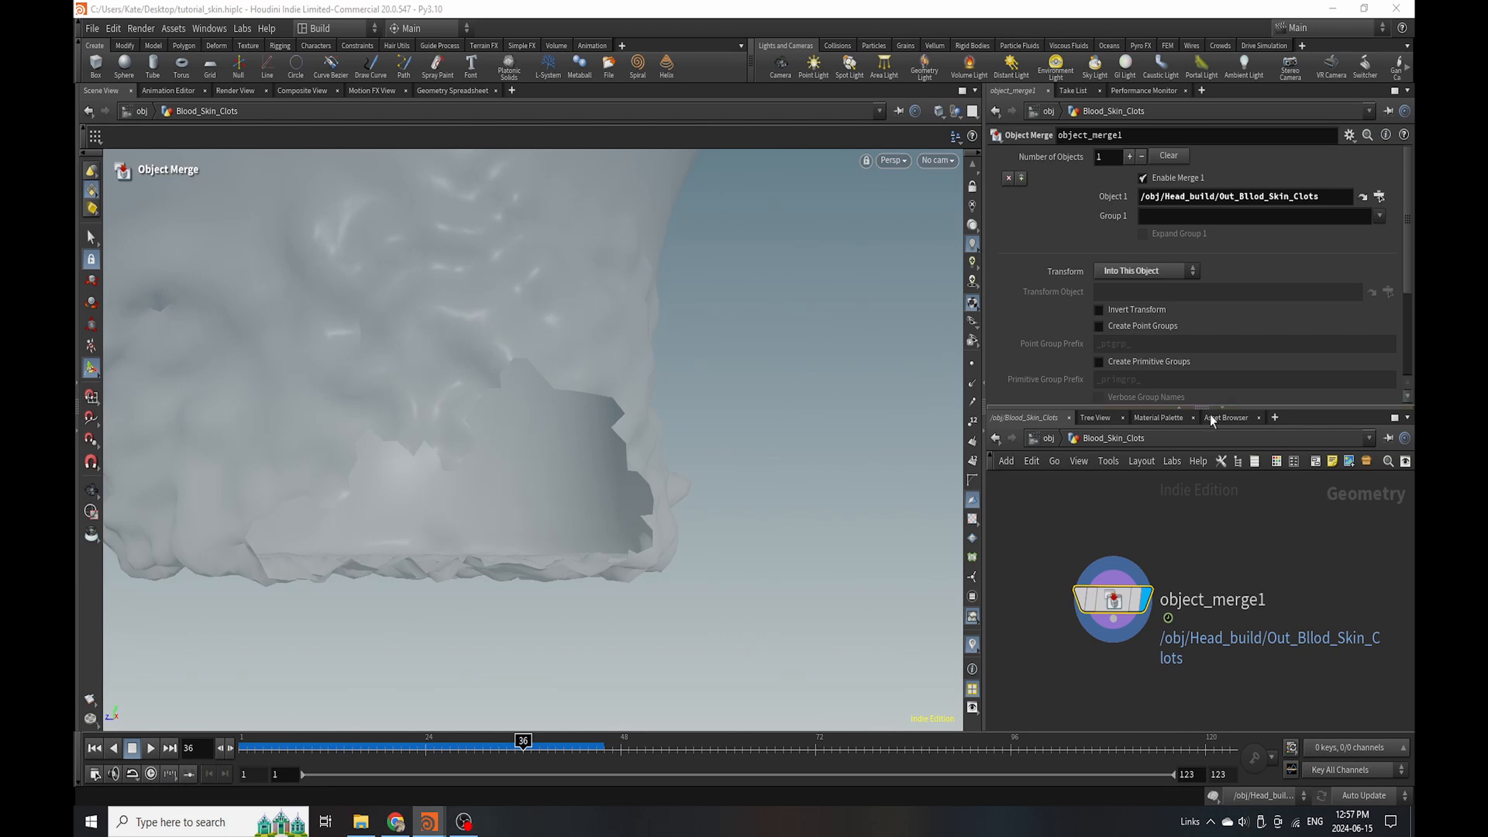
Examine the red skin clots on the neck at frames 10 and 40, returning to the object level to see them with the head.
{"action": "left_click", "coordinate": [311, 749]}
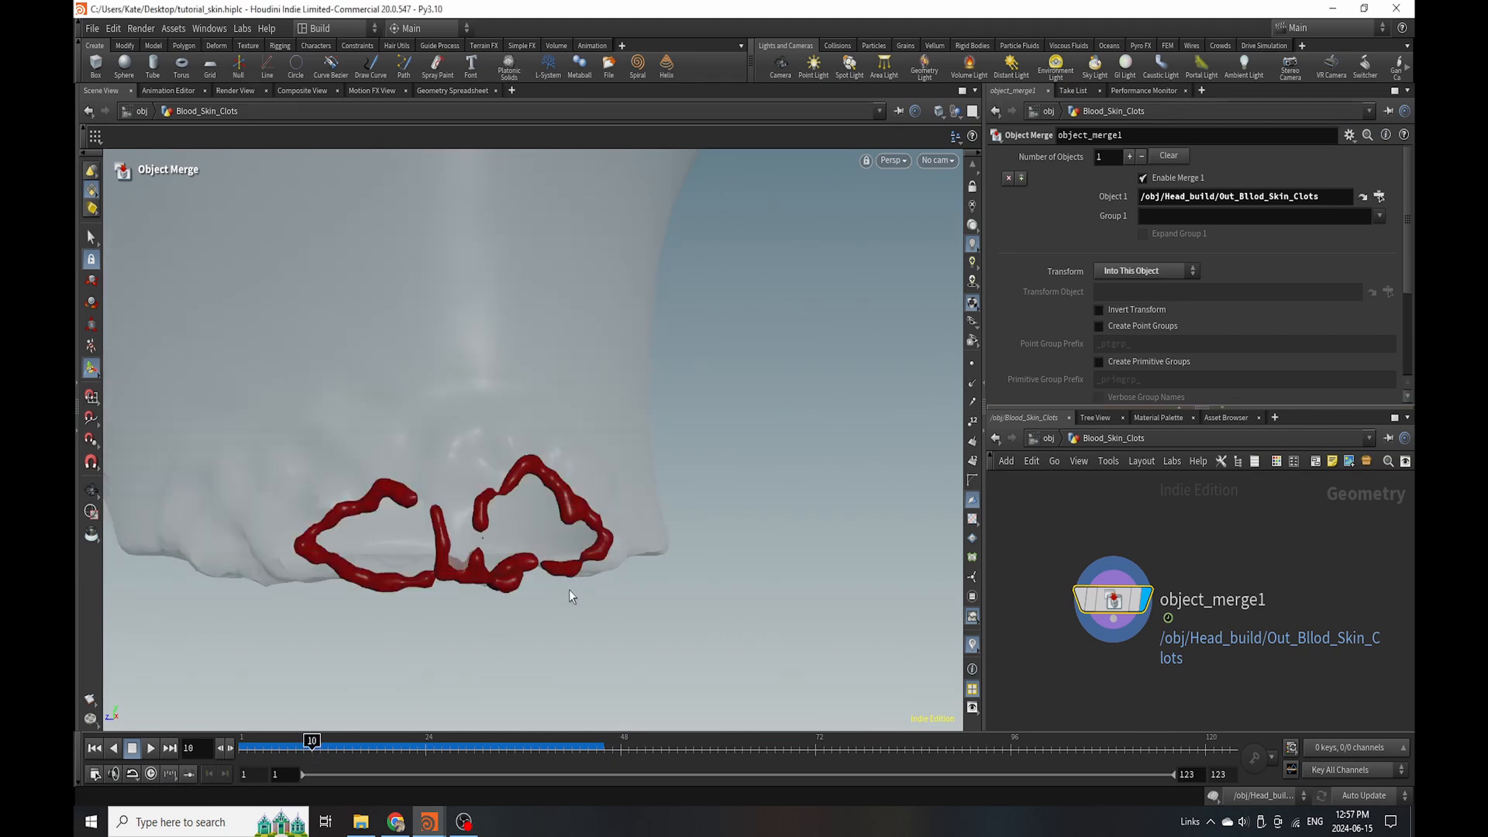
{"action": "key", "text": "Escape"}
{"action": "left_click_drag", "start_coordinate": [569, 596], "coordinate": [470, 555]}
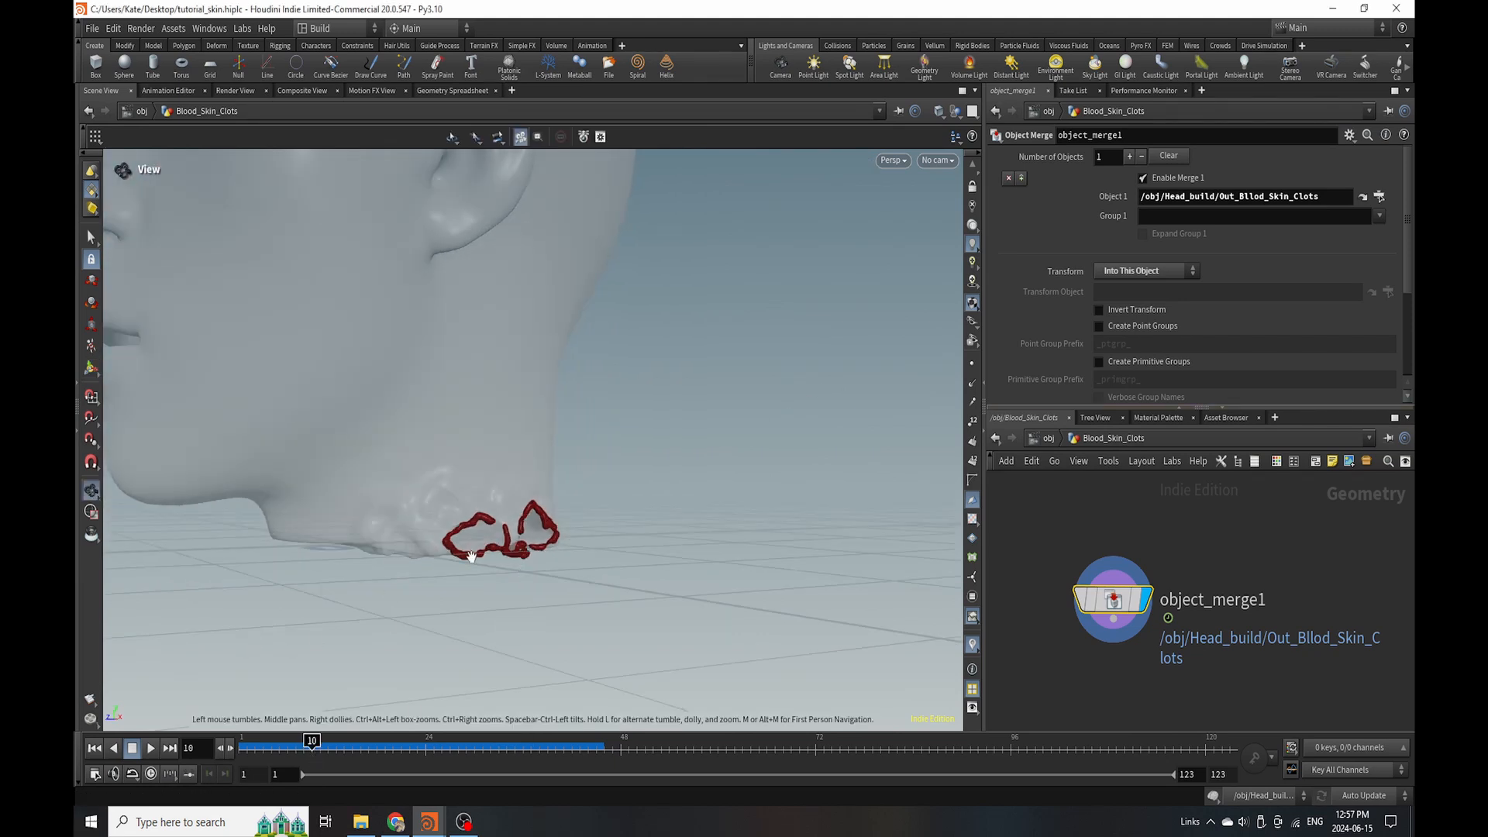
{"action": "left_click", "coordinate": [1050, 439]}
{"action": "left_click", "coordinate": [1049, 600]}
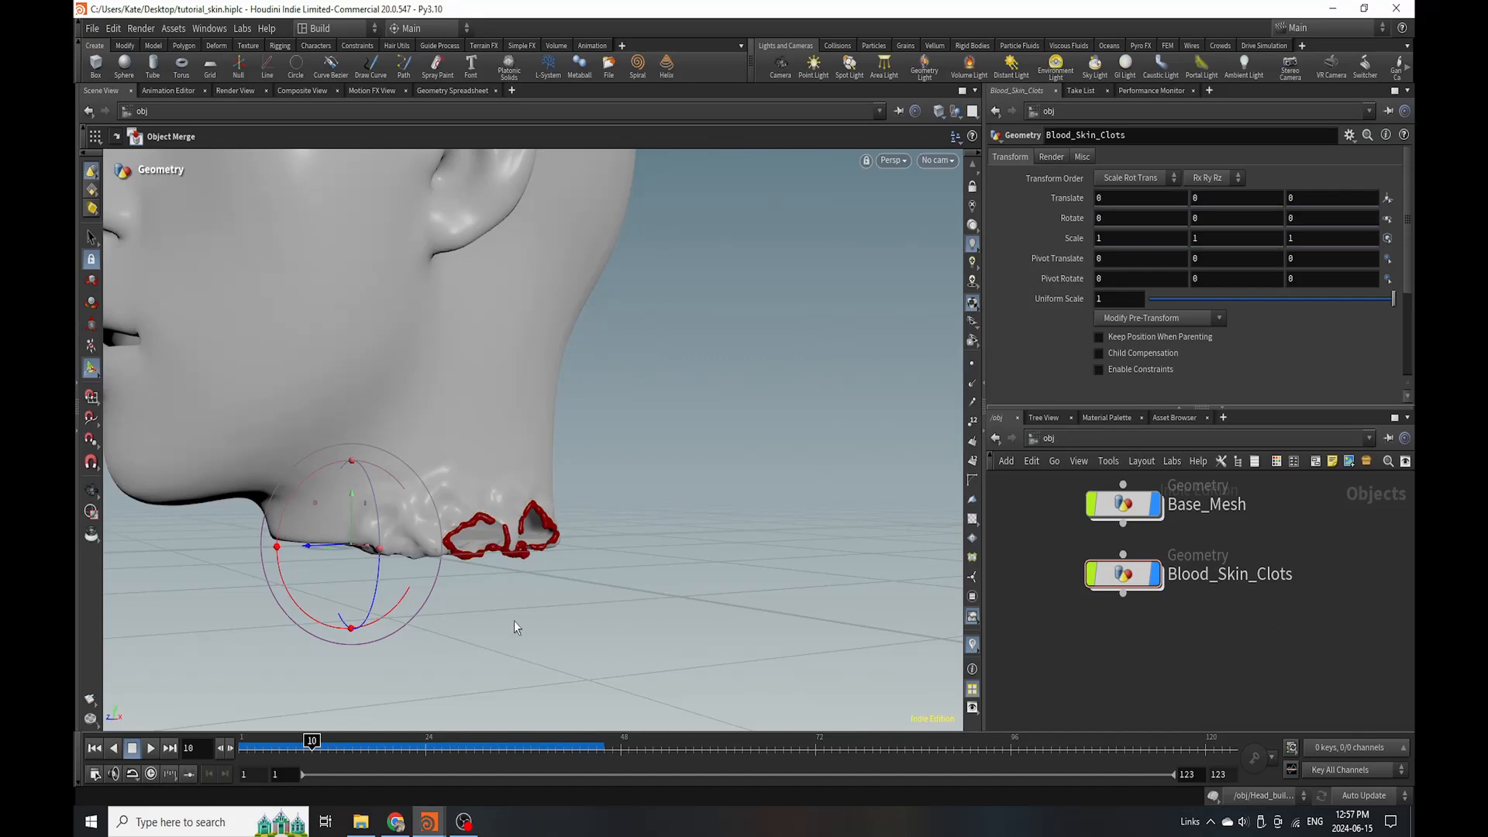
{"action": "left_click_drag", "start_coordinate": [514, 621], "coordinate": [577, 590], "text": "alt"}
{"action": "middle_click_drag", "start_coordinate": [578, 590], "coordinate": [680, 676], "text": "alt"}
{"action": "left_click_drag", "start_coordinate": [679, 676], "coordinate": [605, 654], "text": "alt"}
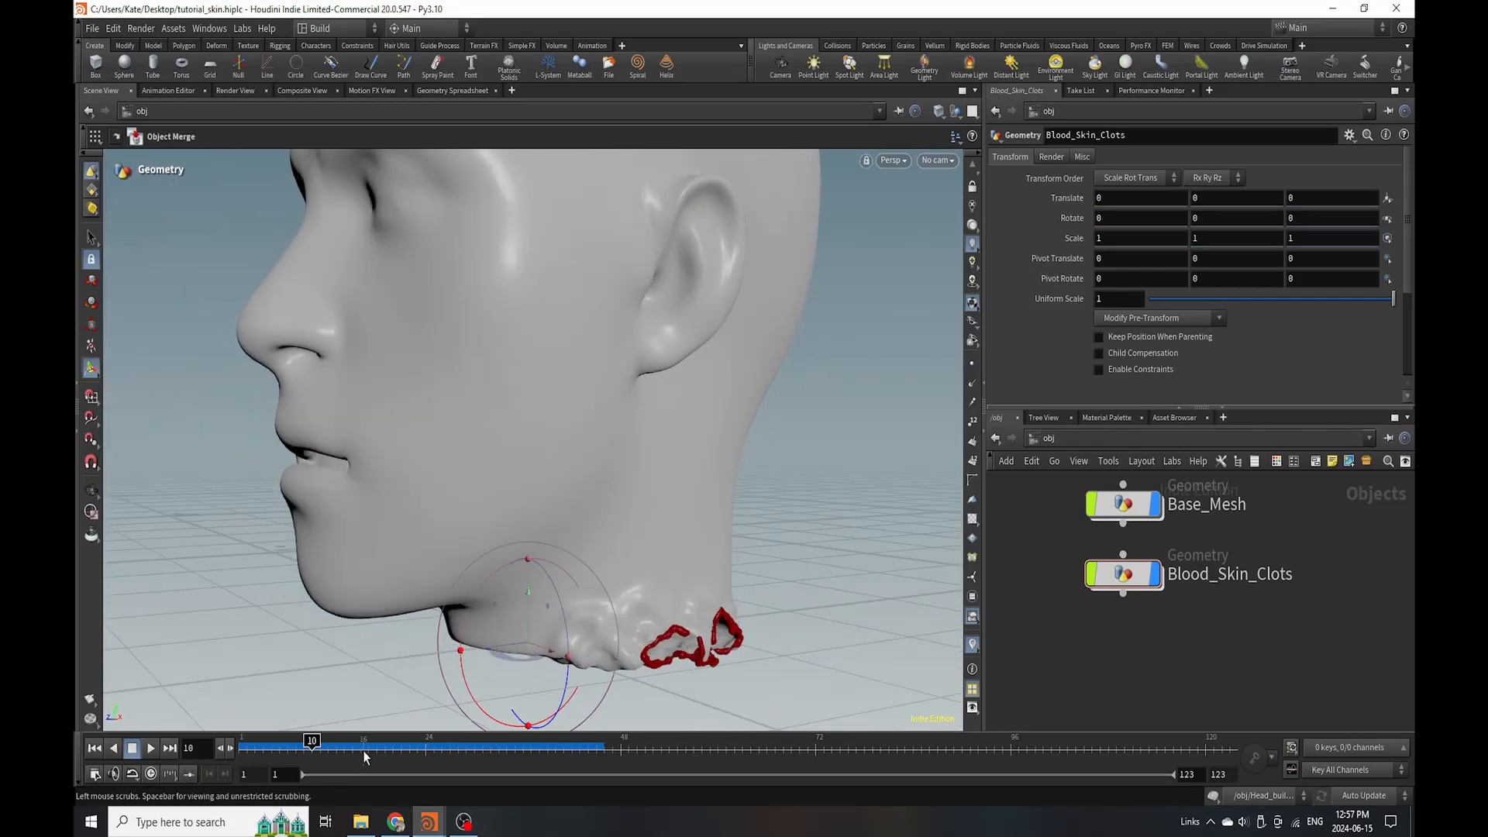
{"action": "left_click_drag", "start_coordinate": [368, 758], "coordinate": [557, 744]}
{"action": "right_click_drag", "start_coordinate": [607, 604], "coordinate": [518, 512], "text": "alt"}
{"action": "mouse_move", "coordinate": [518, 511]}
{"action": "left_mouse_down", "text": "alt"}
{"action": "mouse_move", "coordinate": [577, 503]}
{"action": "mouse_move", "coordinate": [520, 514]}
{"action": "left_mouse_up", "text": "alt"}
Inside Head_build, enclose the blood clot chain from the edges node to Out_Bllod_Skin_Clots in a network box.
{"action": "middle_click_drag", "start_coordinate": [1133, 504], "coordinate": [1074, 609]}
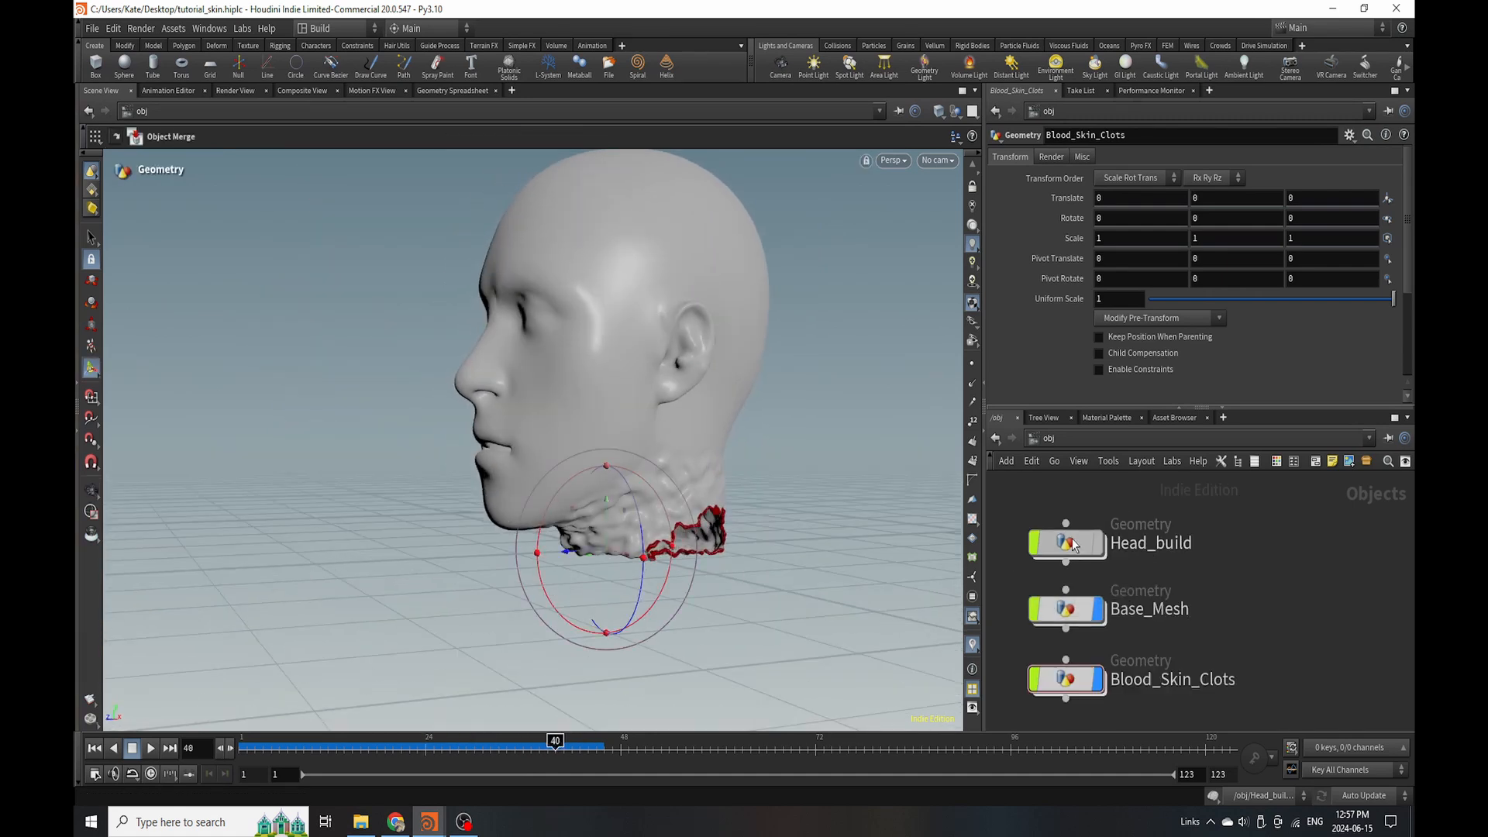
{"action": "double_click", "coordinate": [1072, 539]}
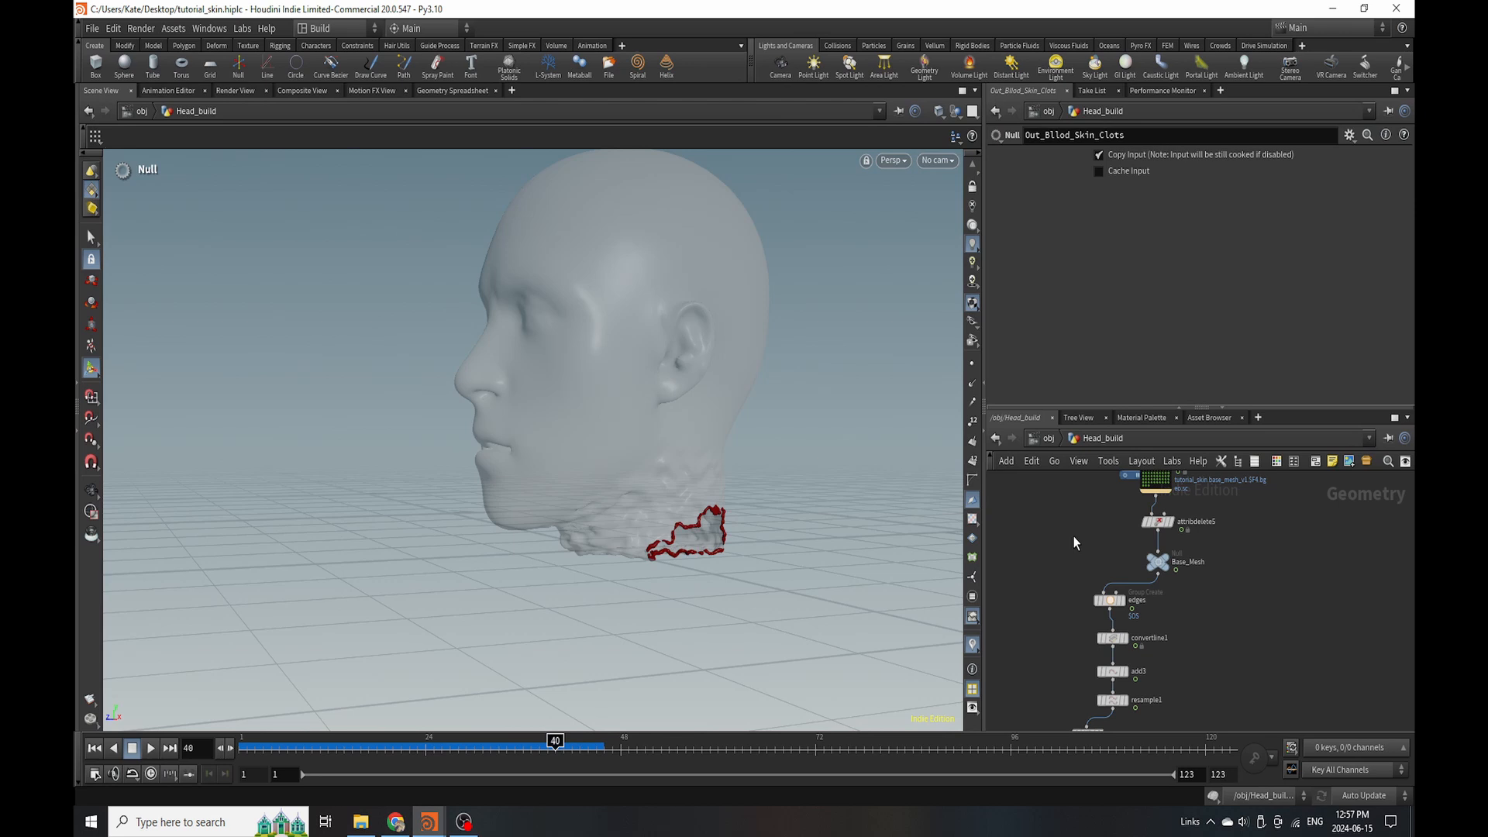
{"action": "scroll", "coordinate": [1074, 542], "scroll_direction": "down", "scroll_amount": 3}
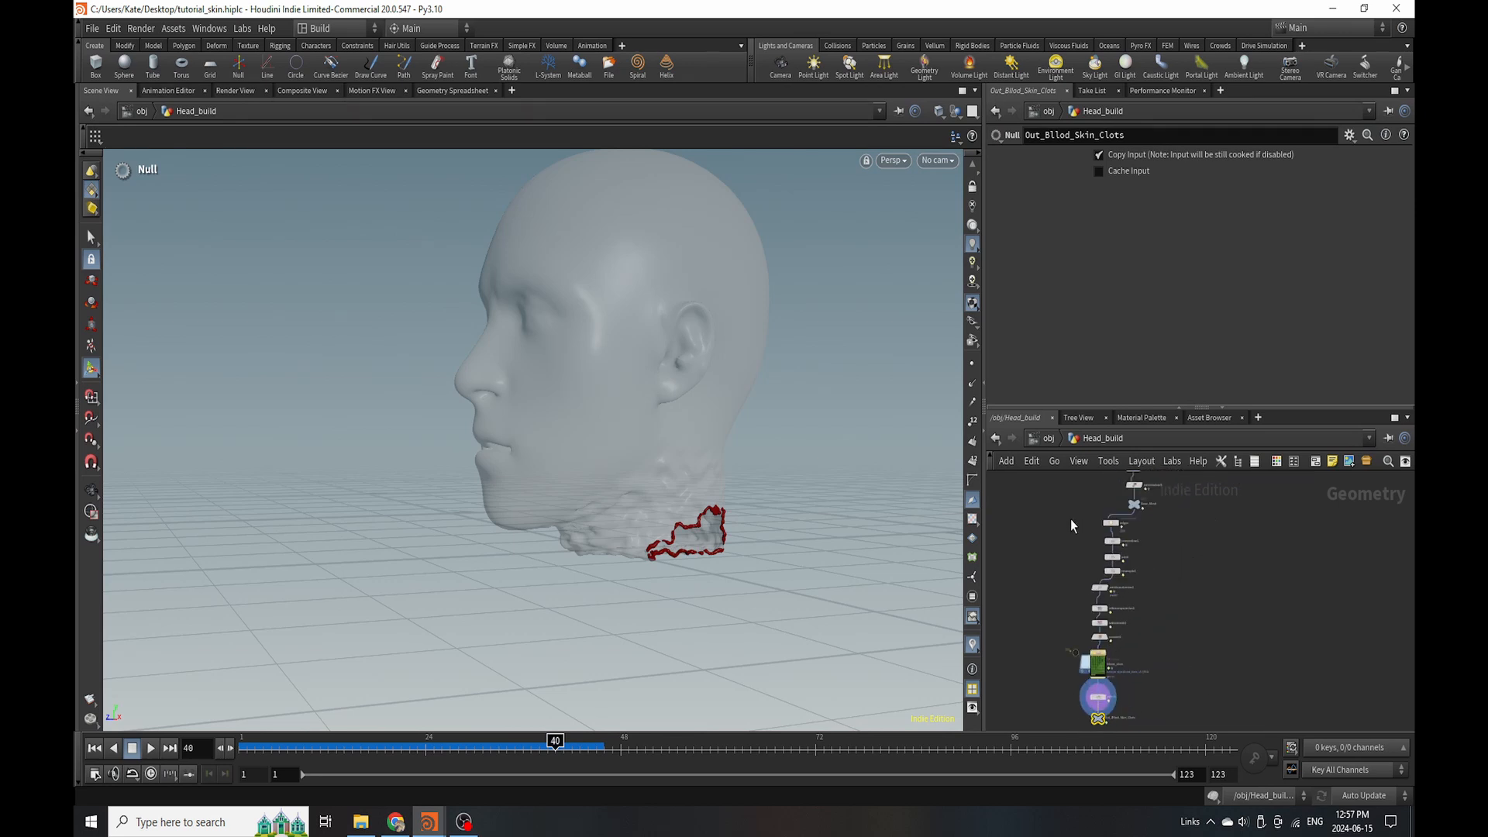
{"action": "left_click_drag", "start_coordinate": [1071, 519], "coordinate": [1160, 737]}
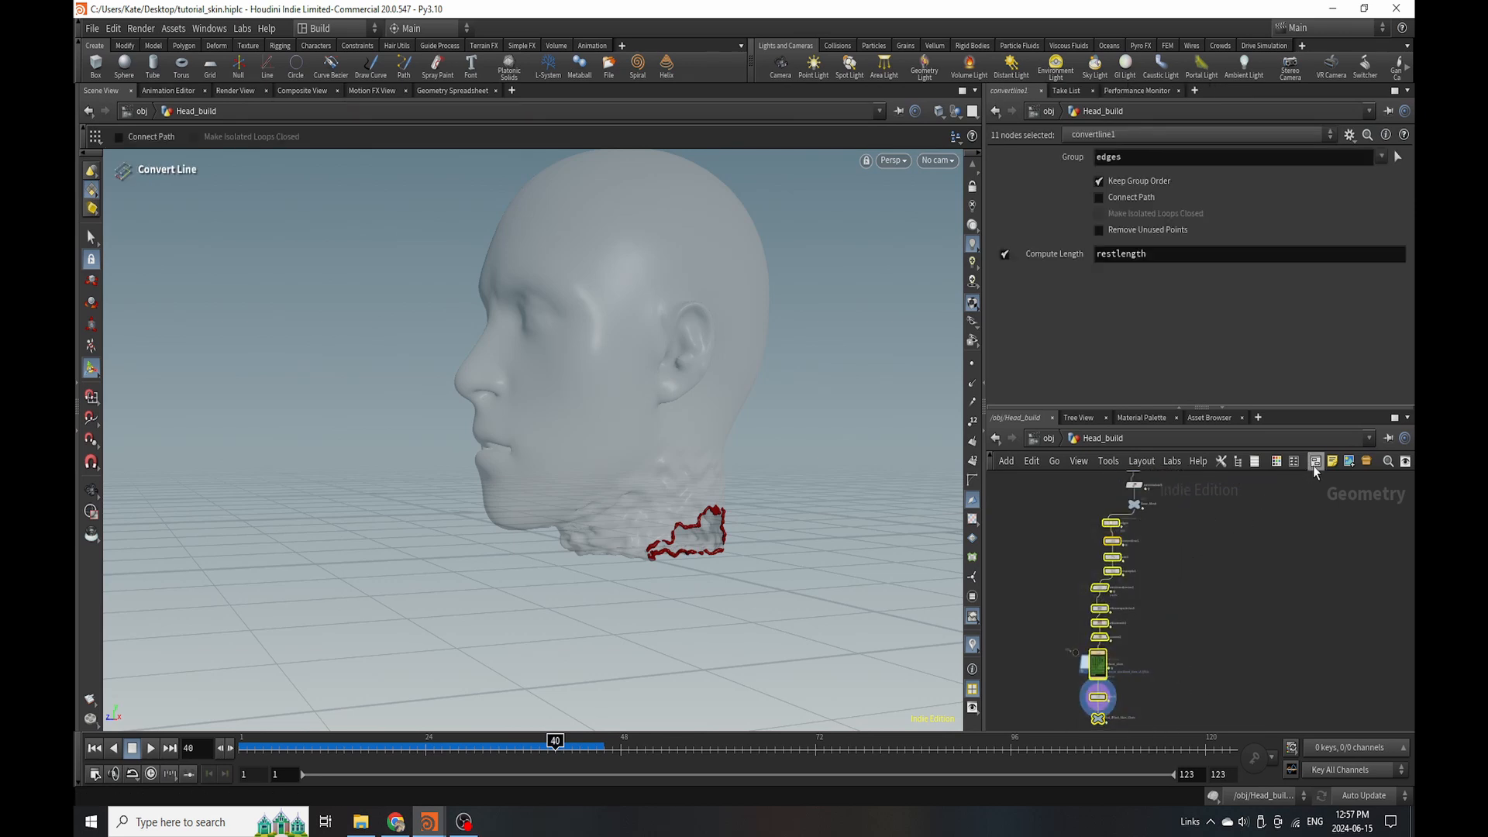
{"action": "left_click", "coordinate": [1315, 463]}
Move the blood clot network box away from the main chain and widen it to make room beside its nodes.
{"action": "left_click_drag", "start_coordinate": [1092, 516], "coordinate": [991, 549]}
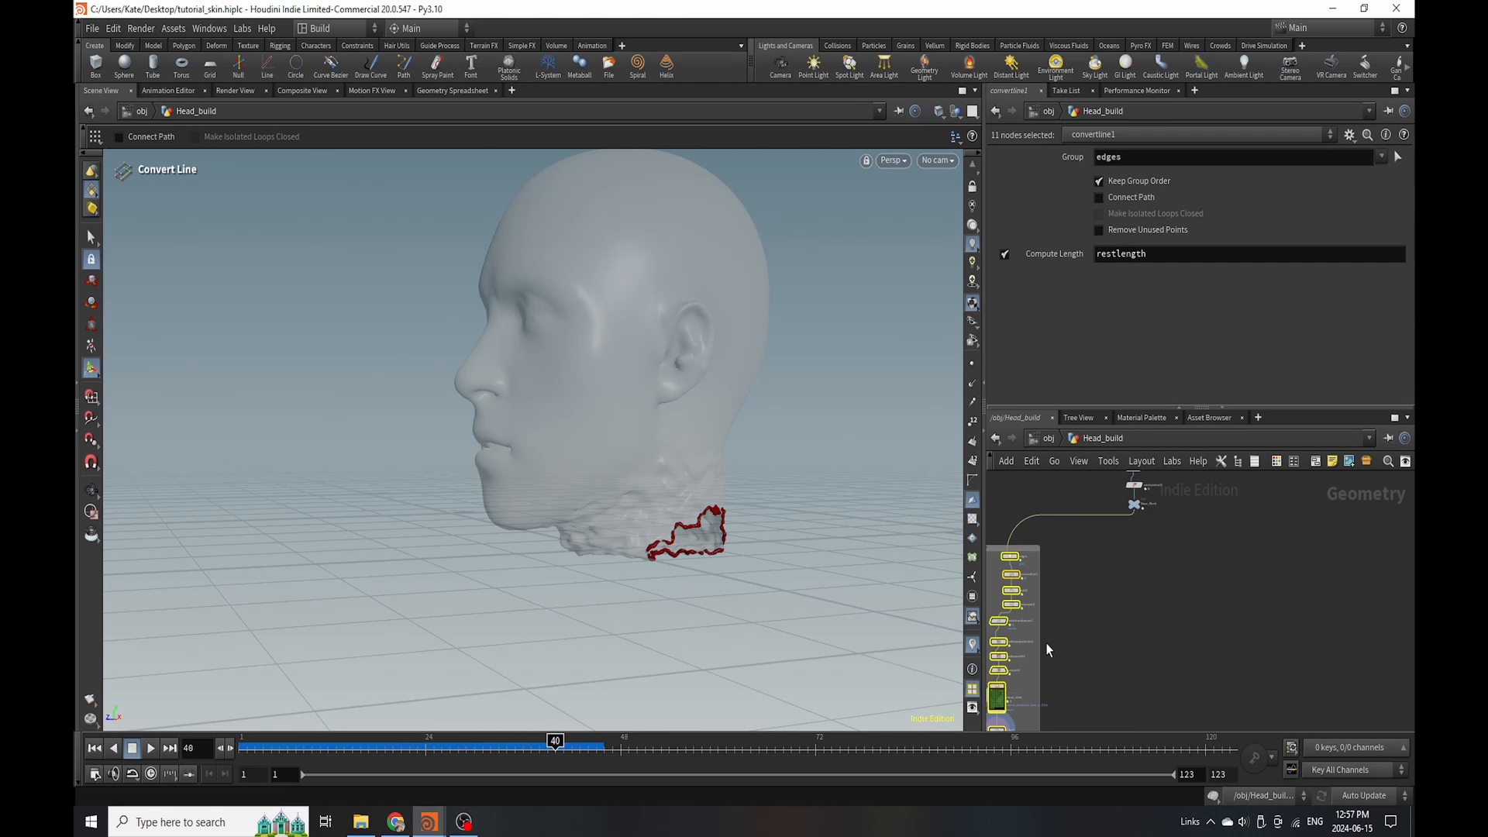
{"action": "left_click_drag", "start_coordinate": [1043, 641], "coordinate": [1095, 642]}
{"action": "scroll", "coordinate": [1043, 620], "scroll_direction": "up", "scroll_amount": 2}
{"action": "left_click", "coordinate": [1059, 601]}
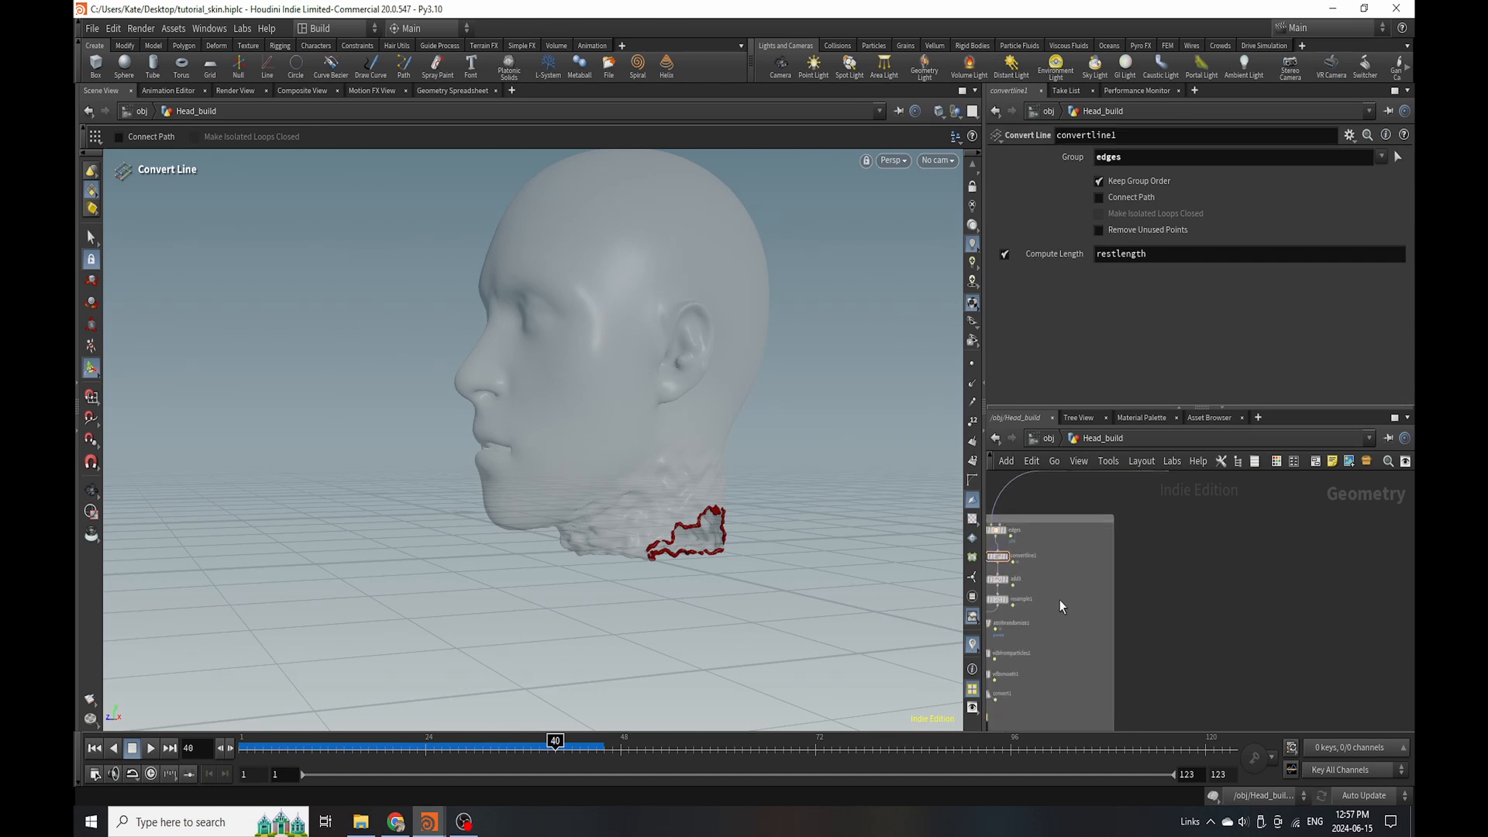
Add a sticky note and place it inside the blood clot network box, beside the nodes.
{"action": "left_click", "coordinate": [1332, 460]}
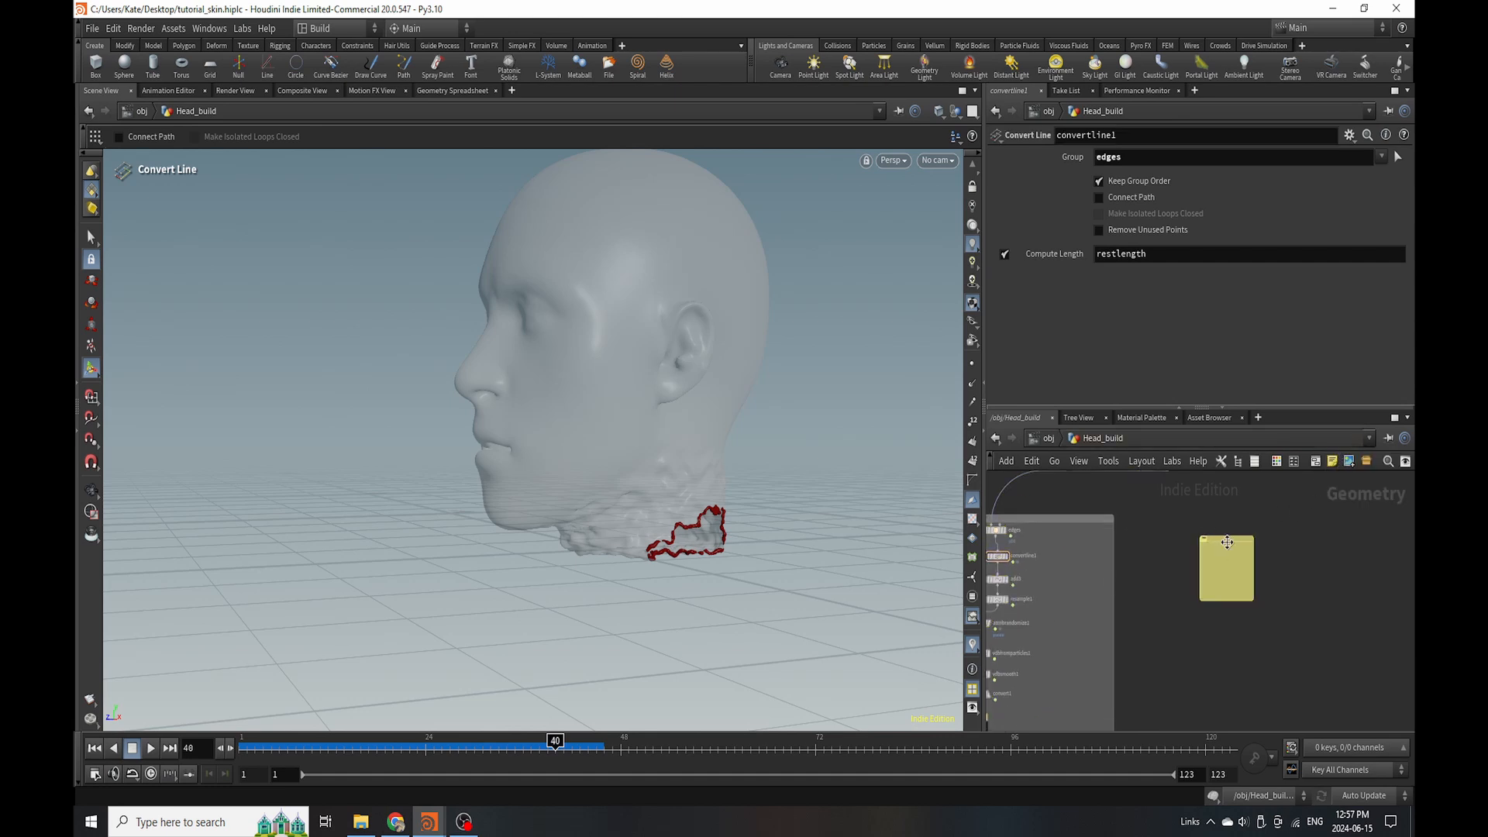
{"action": "left_click_drag", "start_coordinate": [1227, 543], "coordinate": [1086, 558]}
{"action": "scroll", "coordinate": [1086, 559], "scroll_direction": "up", "scroll_amount": 3}
{"action": "left_click", "coordinate": [1087, 582]}
Enclose the 13-node chain above the blood clot box, ending at the Base_Mesh null, in its own network box.
{"action": "scroll", "coordinate": [1111, 639], "scroll_direction": "down", "scroll_amount": 10}
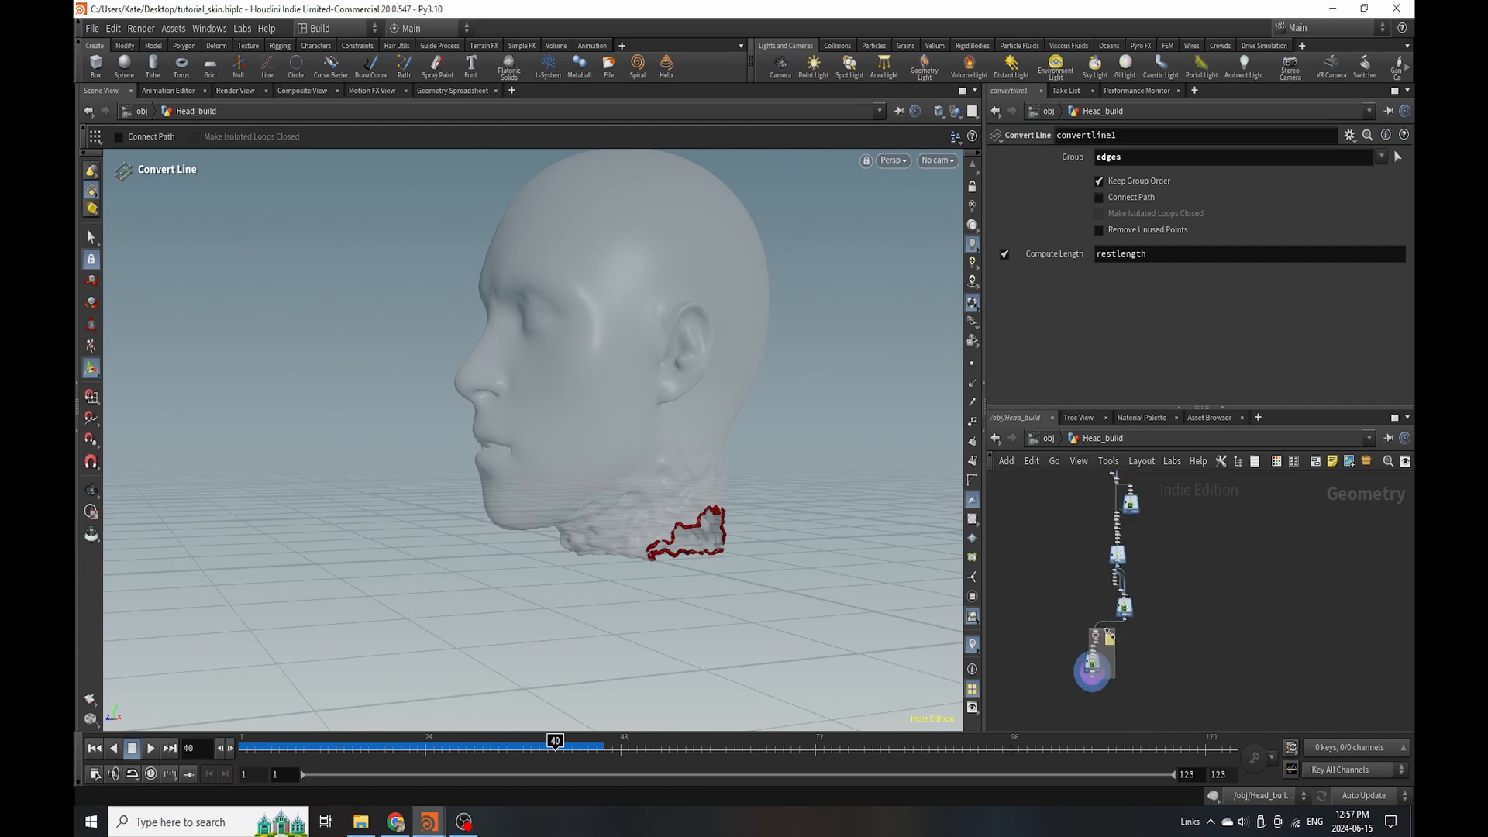
{"action": "scroll", "coordinate": [1138, 579], "scroll_direction": "up", "scroll_amount": 4}
{"action": "scroll", "coordinate": [1132, 597], "scroll_direction": "down", "scroll_amount": 5}
{"action": "scroll", "coordinate": [1136, 608], "scroll_direction": "up", "scroll_amount": 2}
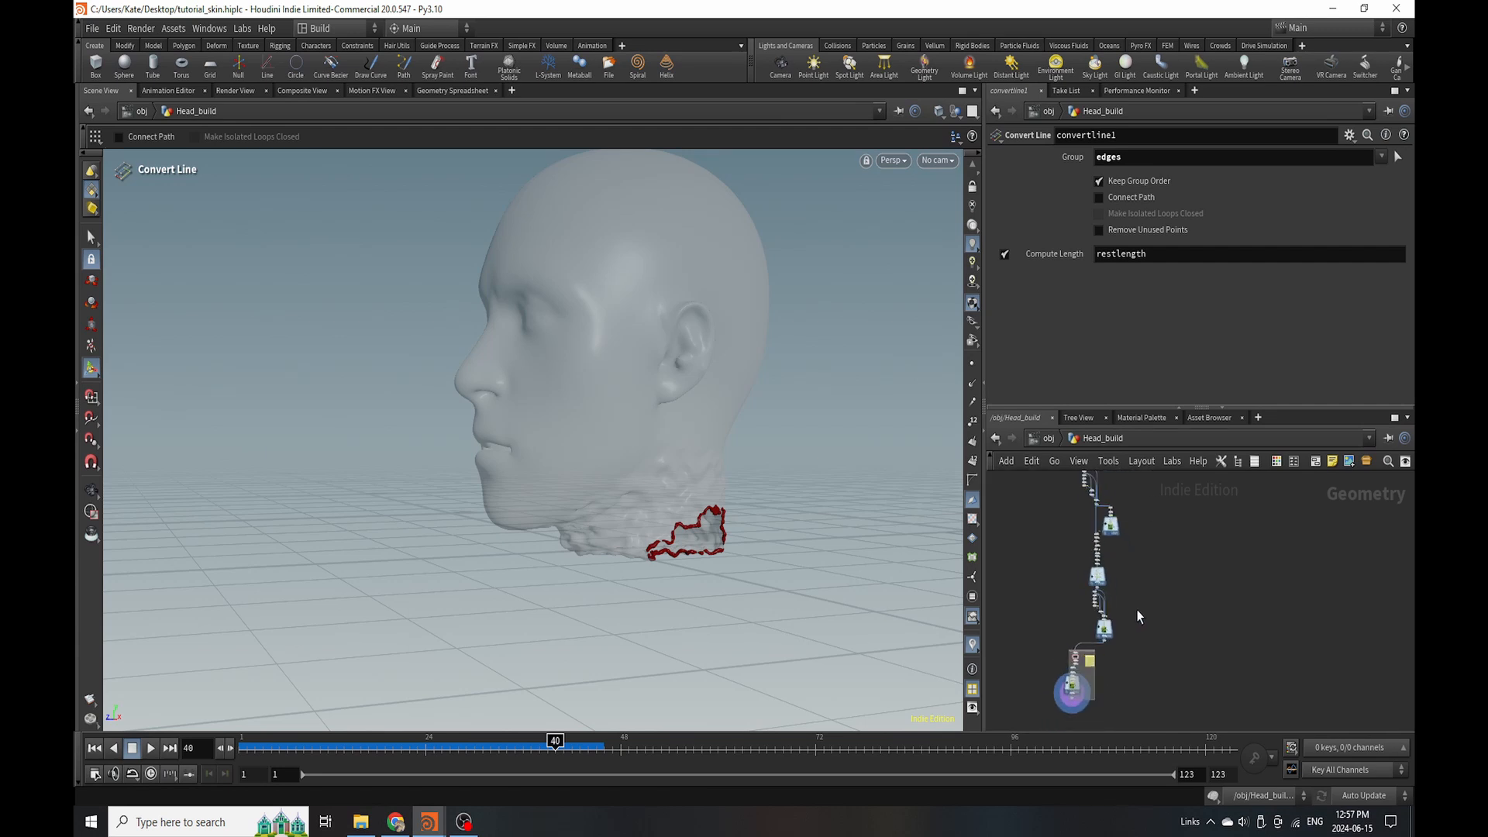
{"action": "scroll", "coordinate": [1095, 575], "scroll_direction": "up", "scroll_amount": 5}
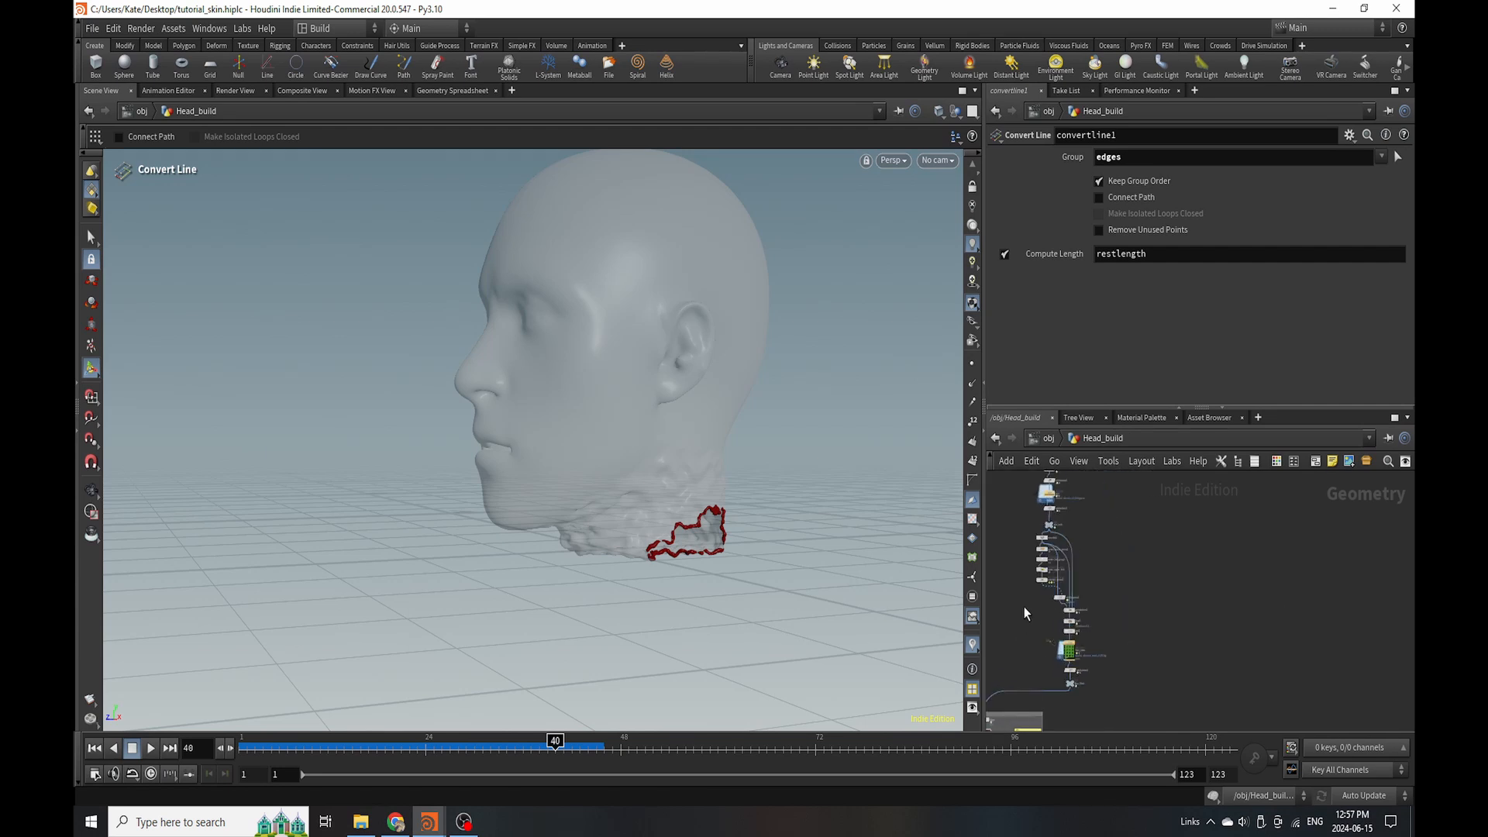
{"action": "left_click_drag", "start_coordinate": [1026, 532], "coordinate": [1120, 702]}
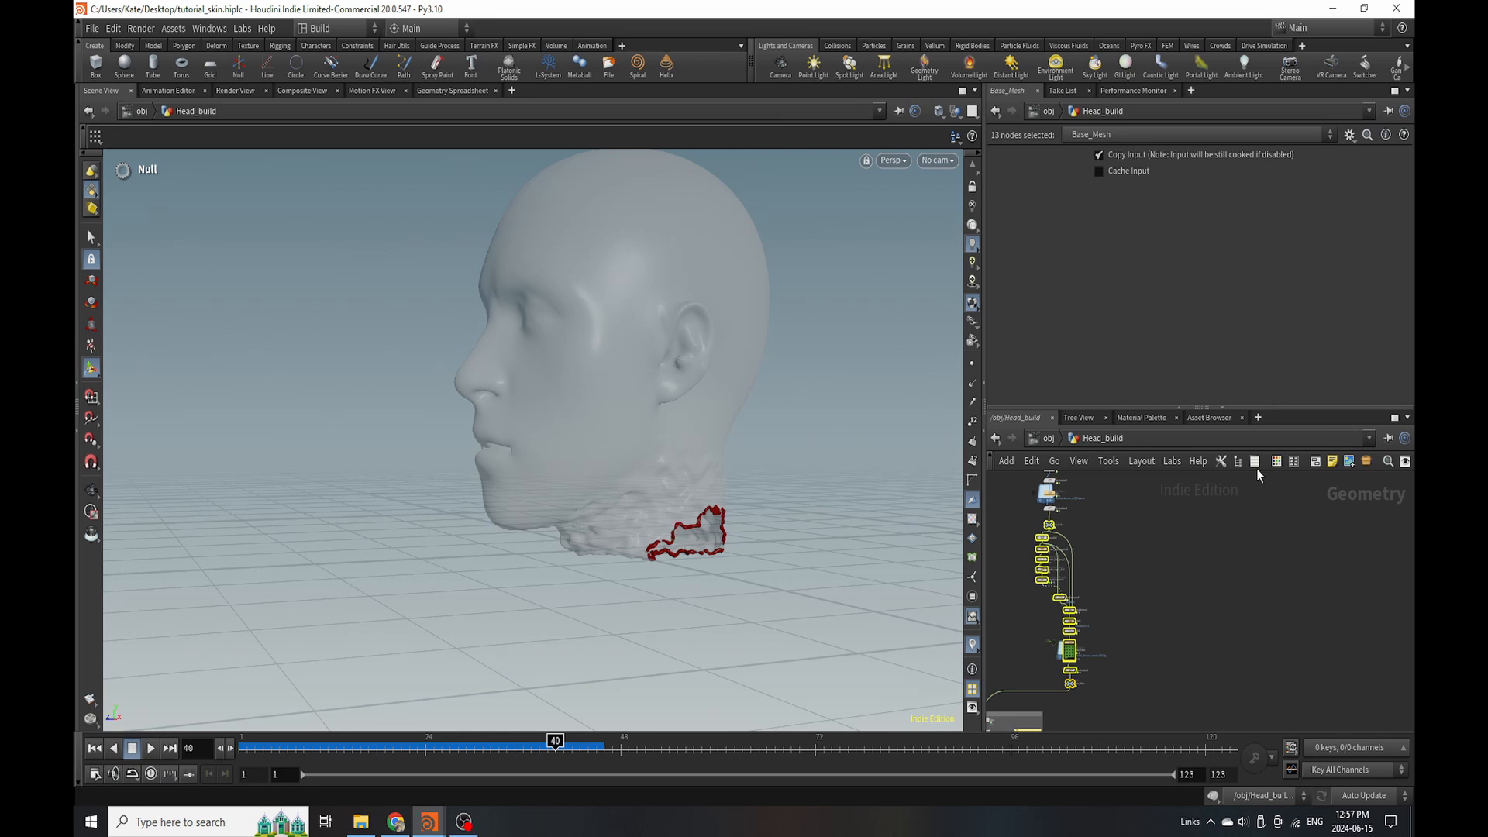
{"action": "left_click", "coordinate": [1327, 463]}
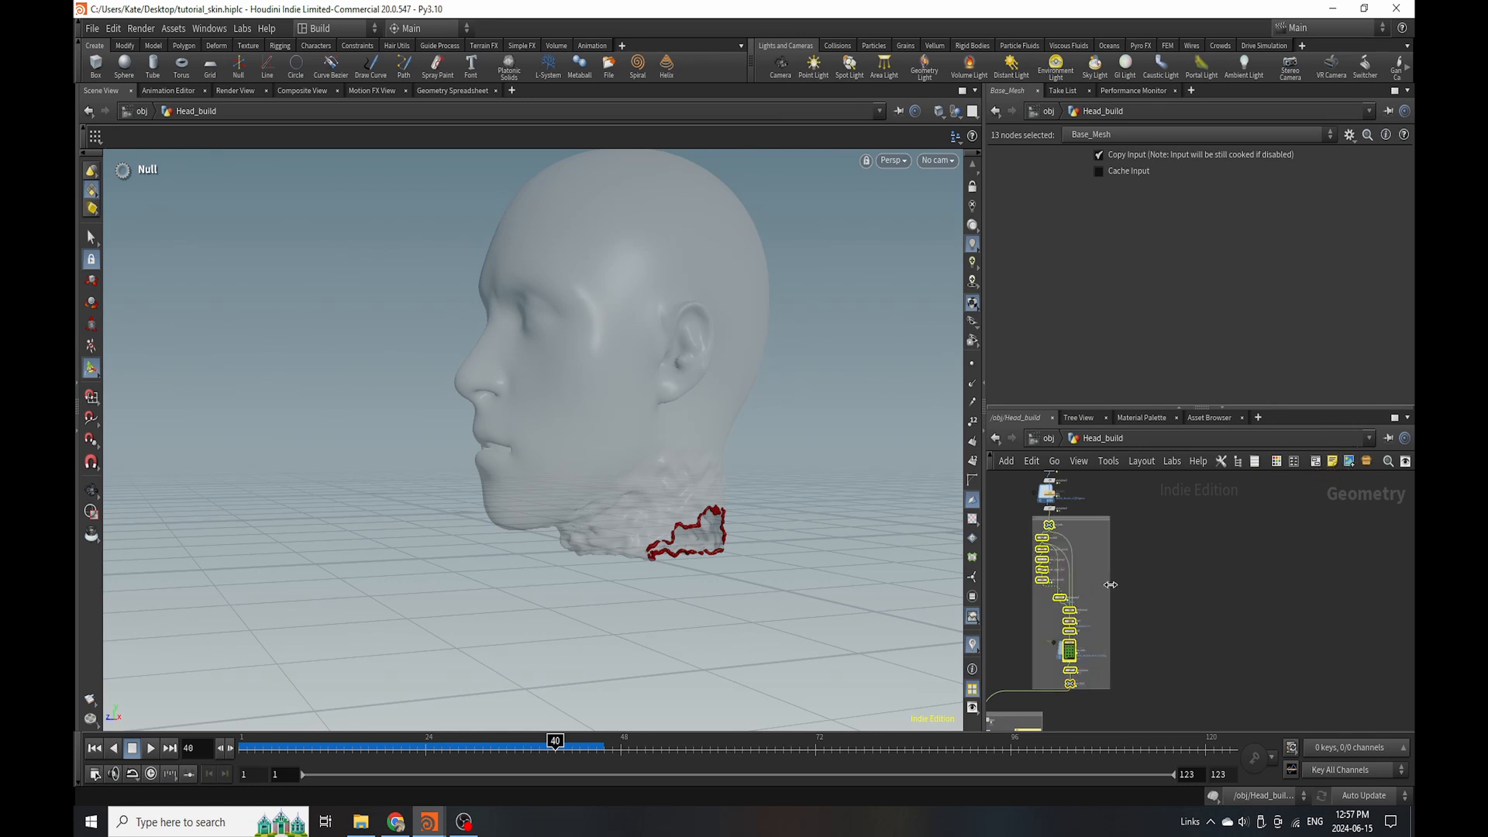
Add a sticky note reading "EarSkin" inside the network box that ends at the Base_Mesh null.
{"action": "scroll", "coordinate": [1090, 550], "scroll_direction": "up", "scroll_amount": 5}
{"action": "left_click", "coordinate": [1333, 461]}
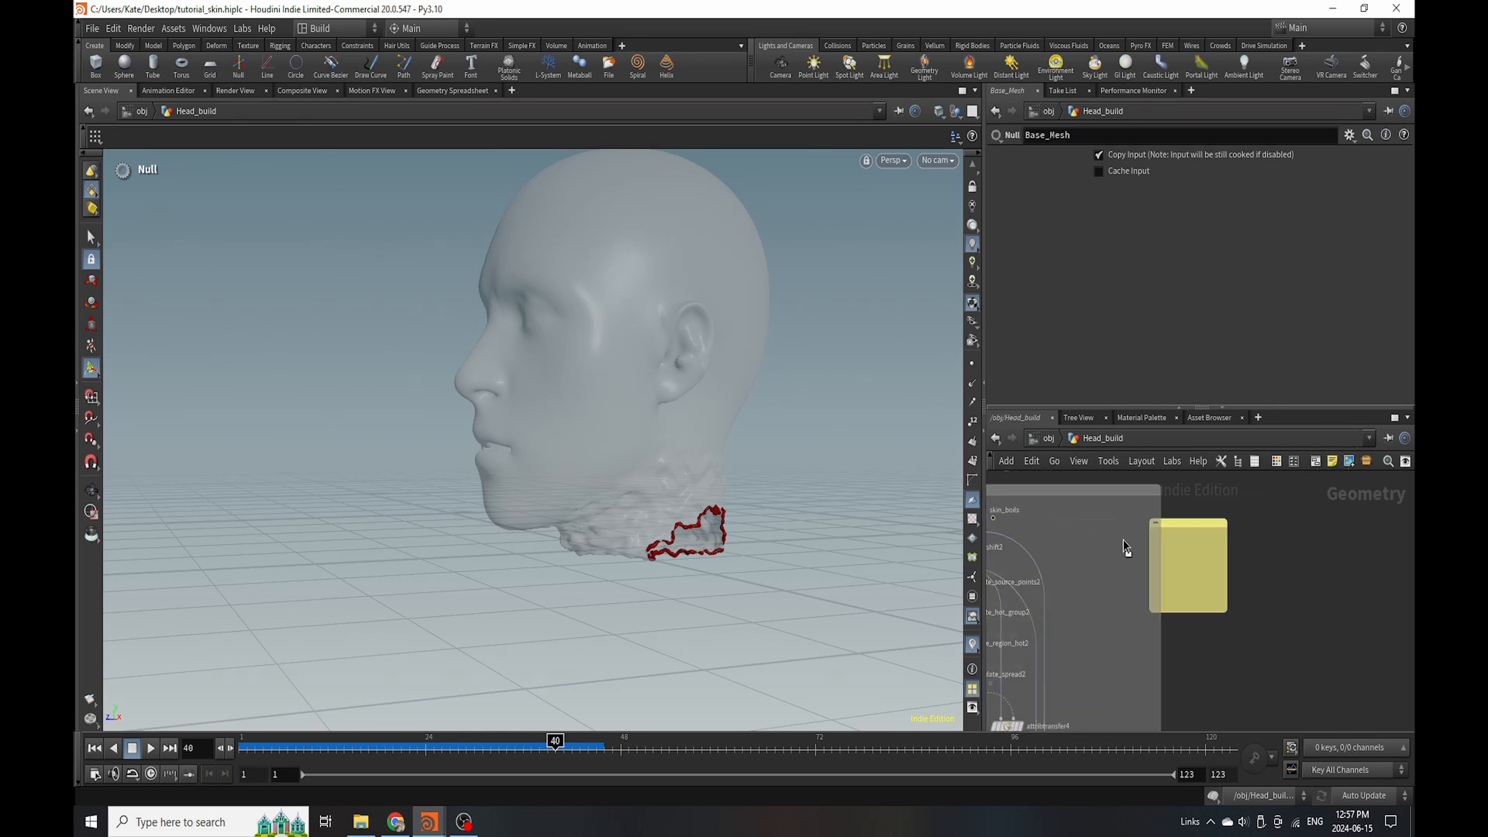
{"action": "left_click", "coordinate": [1096, 565]}
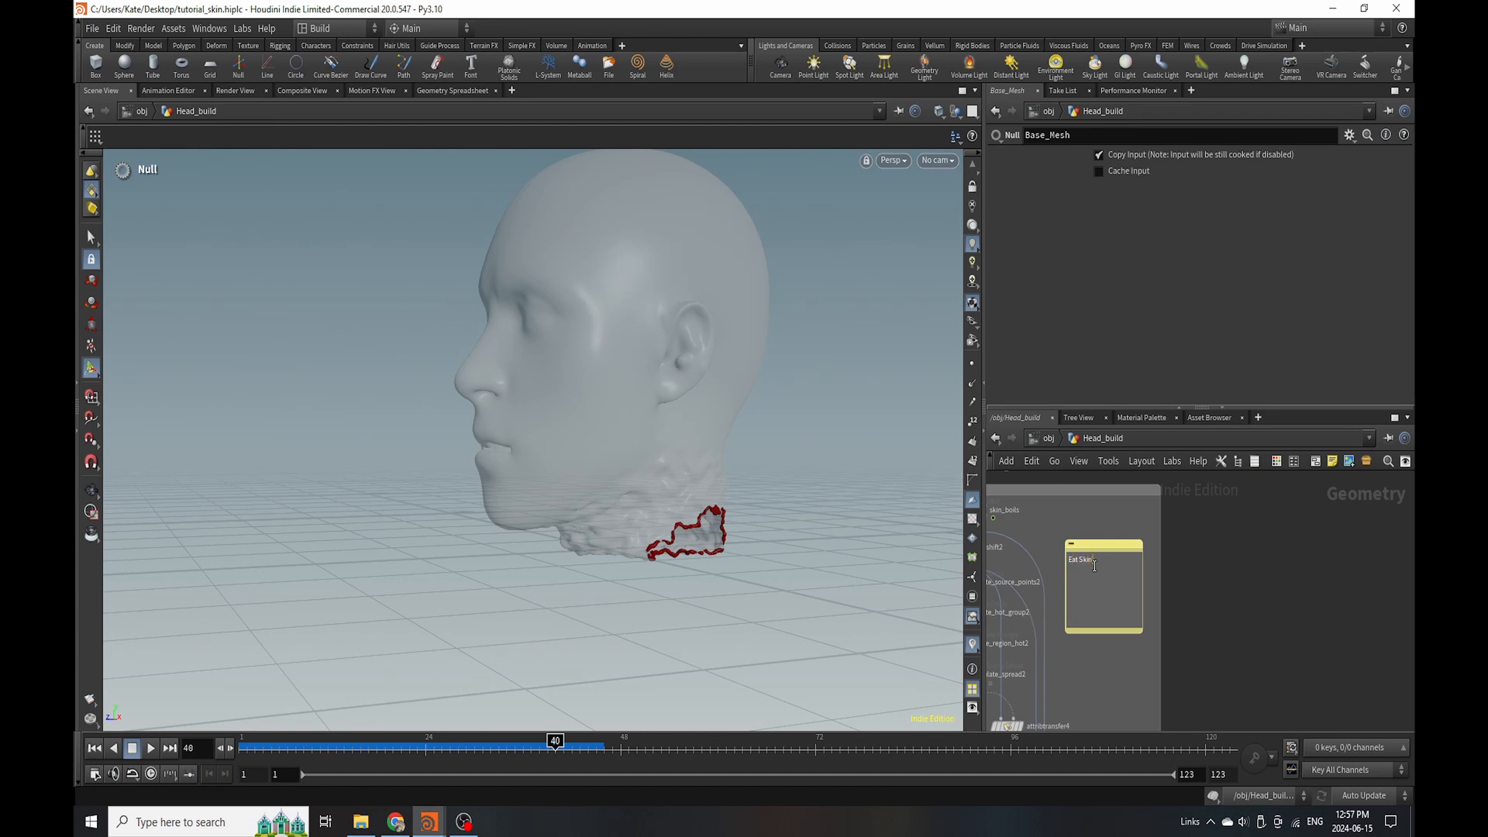
{"action": "left_click", "coordinate": [1134, 672]}
{"action": "scroll", "coordinate": [1134, 672], "scroll_direction": "down", "scroll_amount": 6}
{"action": "scroll", "coordinate": [1094, 594], "scroll_direction": "up", "scroll_amount": 6}
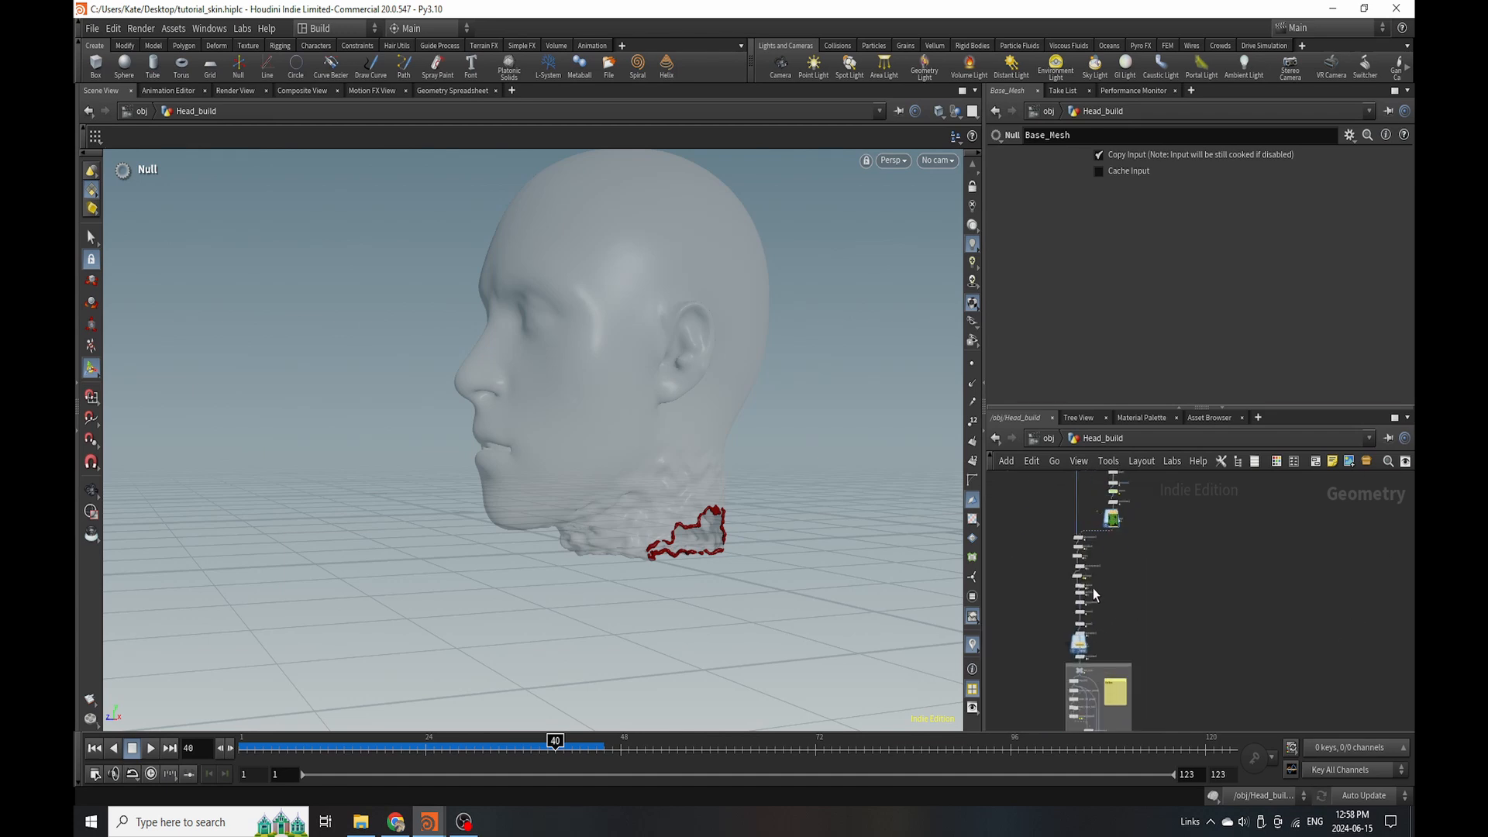
Bring up the node colour palette for the Base_Mesh null and save the scene.
{"action": "scroll", "coordinate": [1081, 663], "scroll_direction": "down", "scroll_amount": 8}
{"action": "scroll", "coordinate": [1079, 665], "scroll_direction": "up", "scroll_amount": 8}
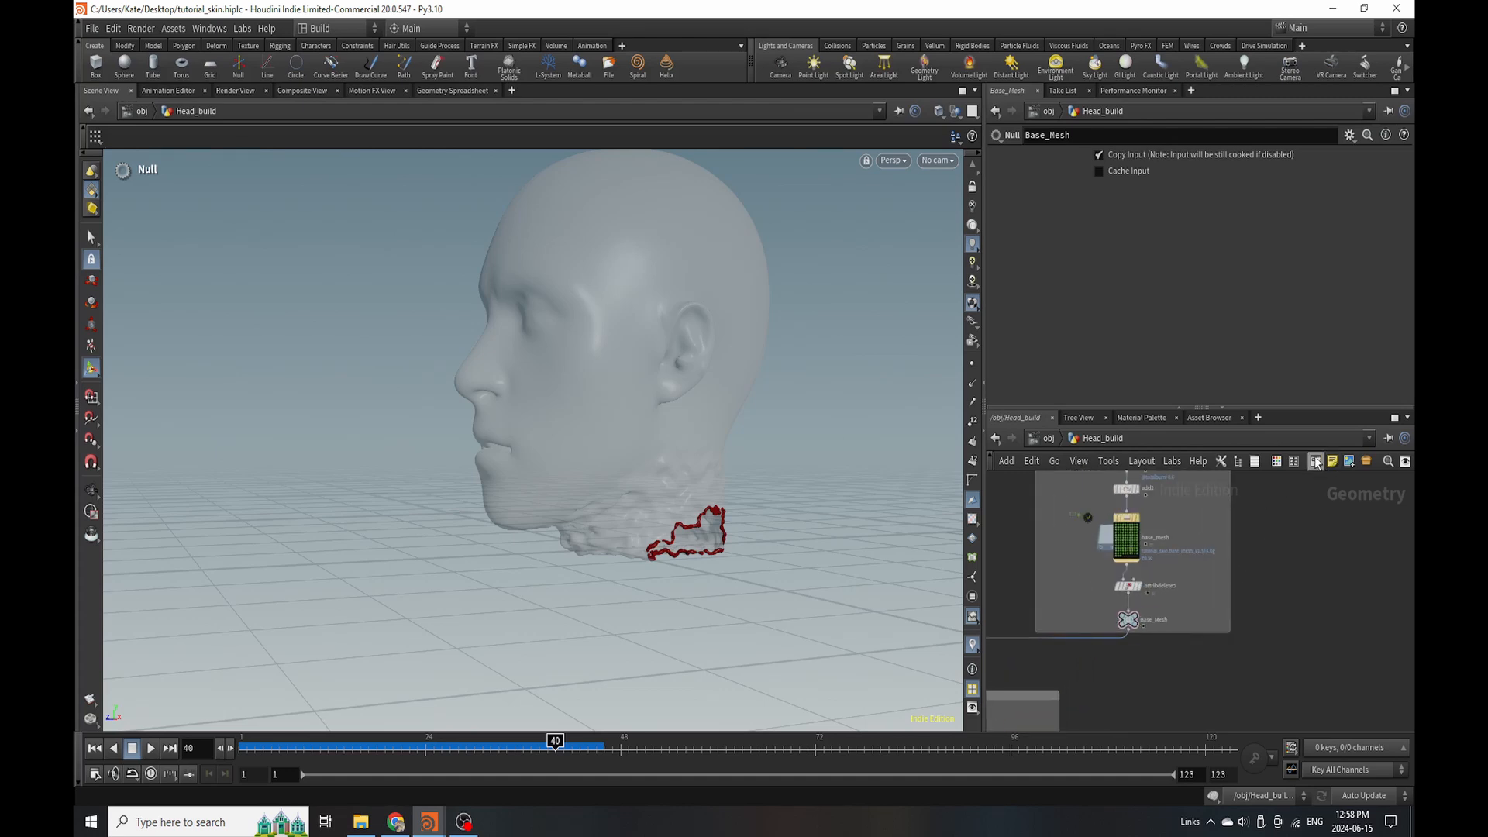
{"action": "left_click", "coordinate": [1277, 461]}
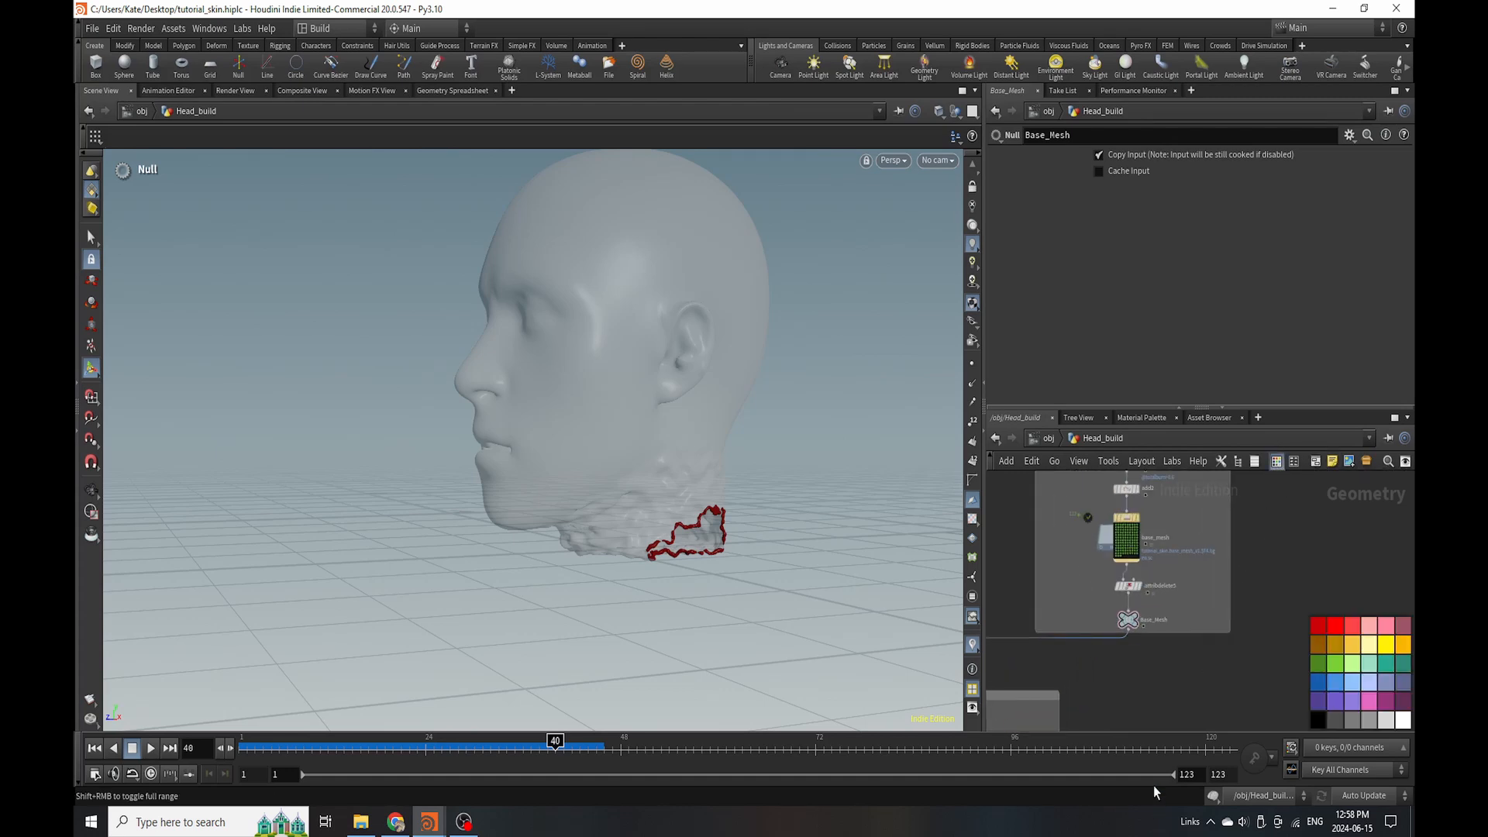
{"action": "mouse_move", "coordinate": [1129, 623]}
{"action": "key", "text": "ctrl+s"}
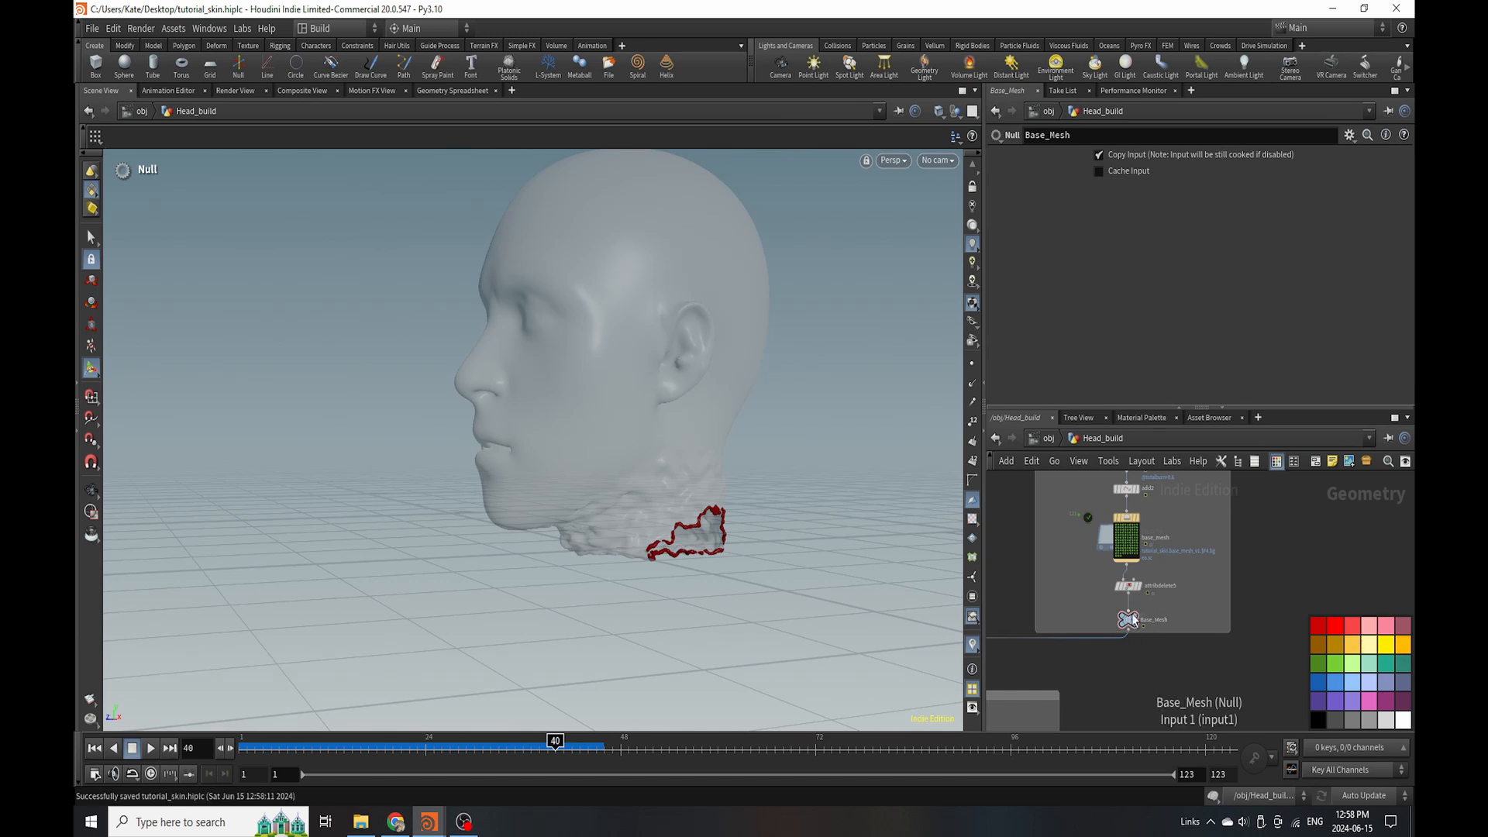
Colour the Base_Mesh null and the Out_Bllod_Skin_Clots null yellow.
{"action": "scroll", "coordinate": [1063, 560], "scroll_direction": "down", "scroll_amount": 5}
{"action": "middle_click_drag", "start_coordinate": [1066, 564], "coordinate": [1127, 490]}
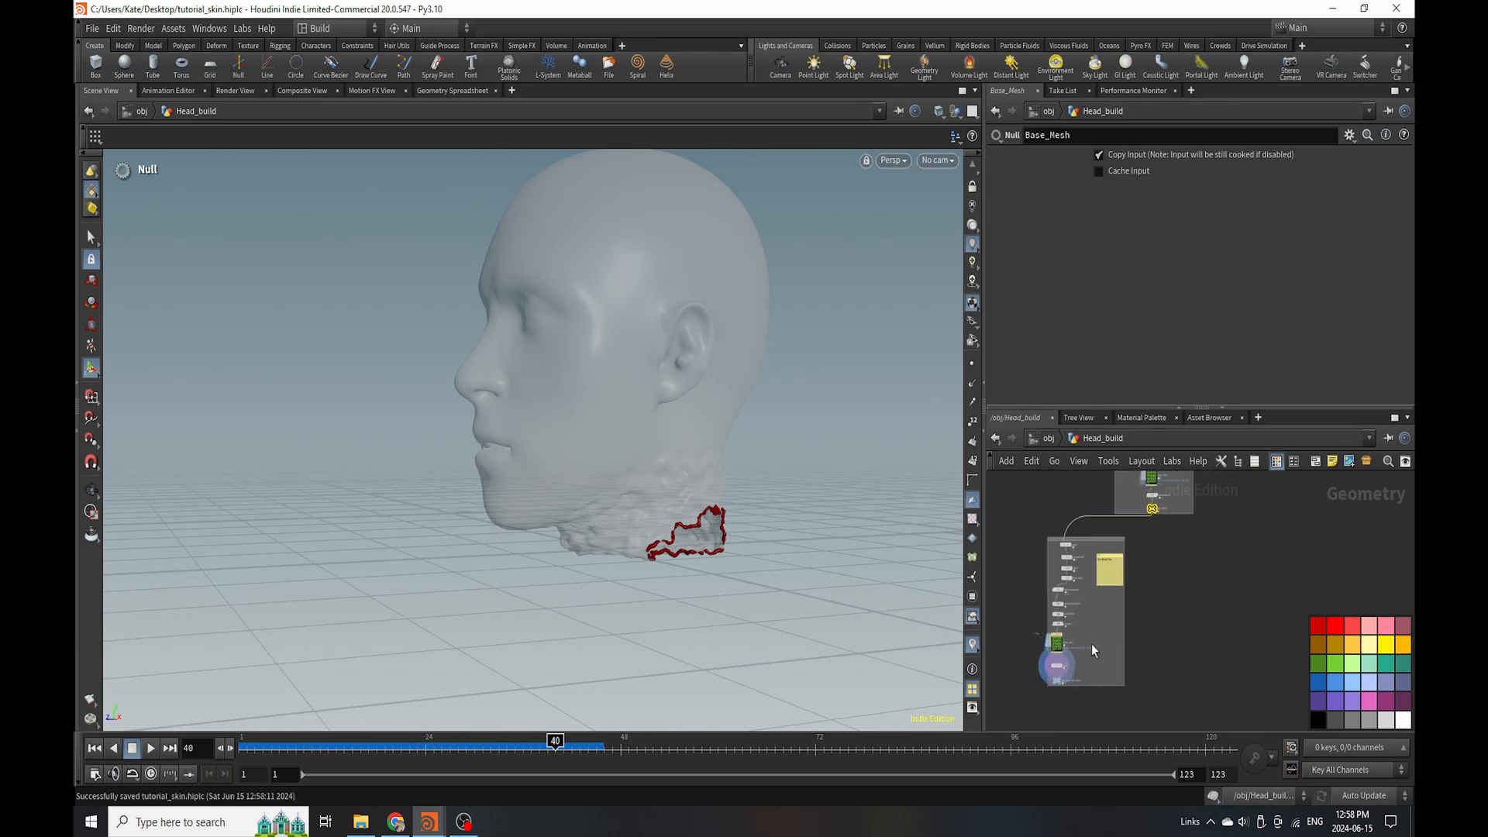
{"action": "scroll", "coordinate": [1066, 660], "scroll_direction": "up", "scroll_amount": 6}
{"action": "left_click", "coordinate": [1044, 705]}
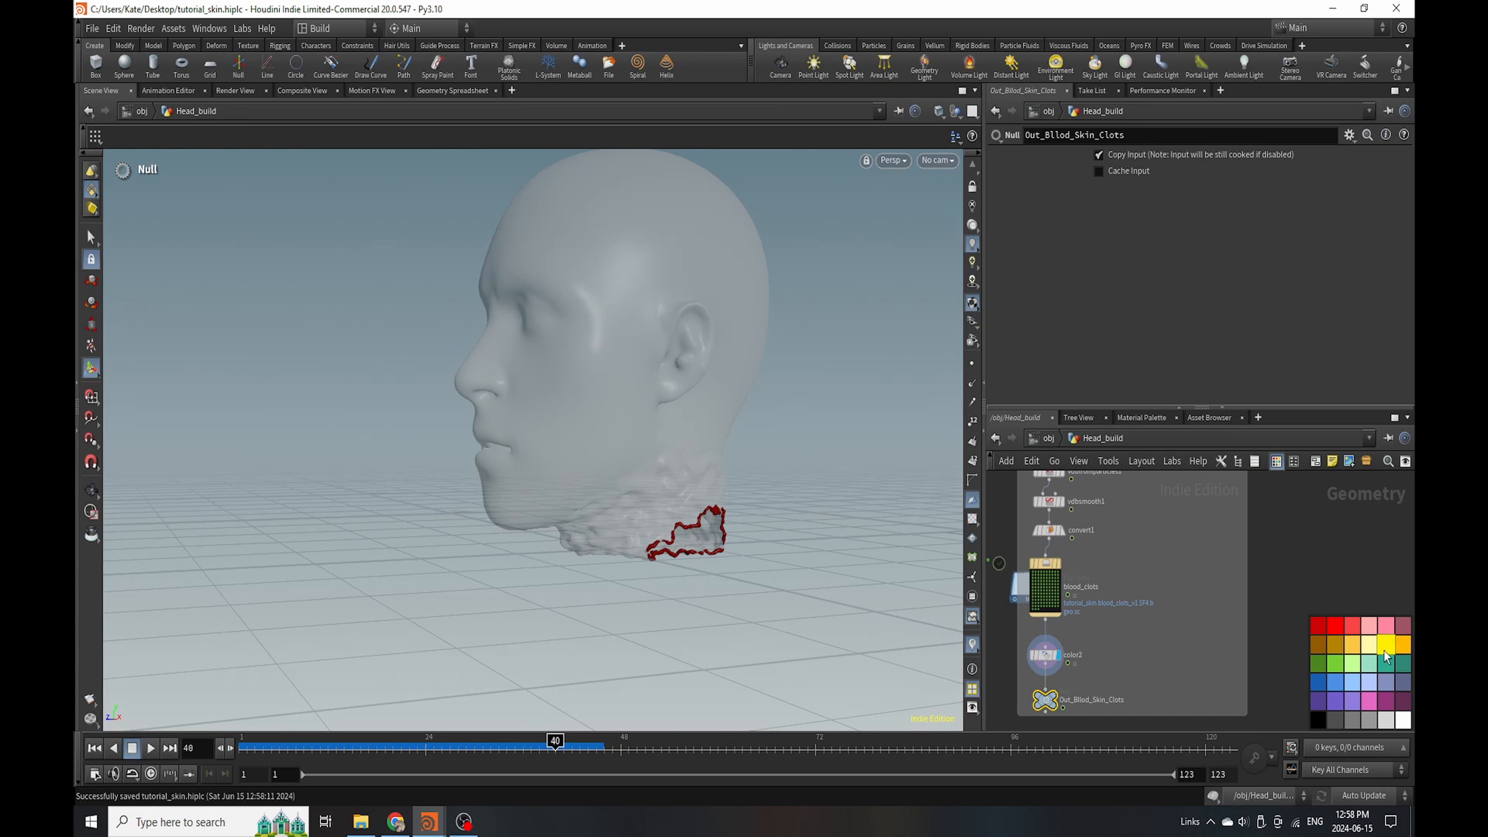
Enclose the seven-node chain from testgeometry_templatebody1 to head_remesh in its own network box and widen the box.
{"action": "scroll", "coordinate": [1074, 674], "scroll_direction": "down", "scroll_amount": 8}
{"action": "middle_click_drag", "start_coordinate": [1104, 496], "coordinate": [1099, 565]}
{"action": "scroll", "coordinate": [1101, 568], "scroll_direction": "up", "scroll_amount": 4}
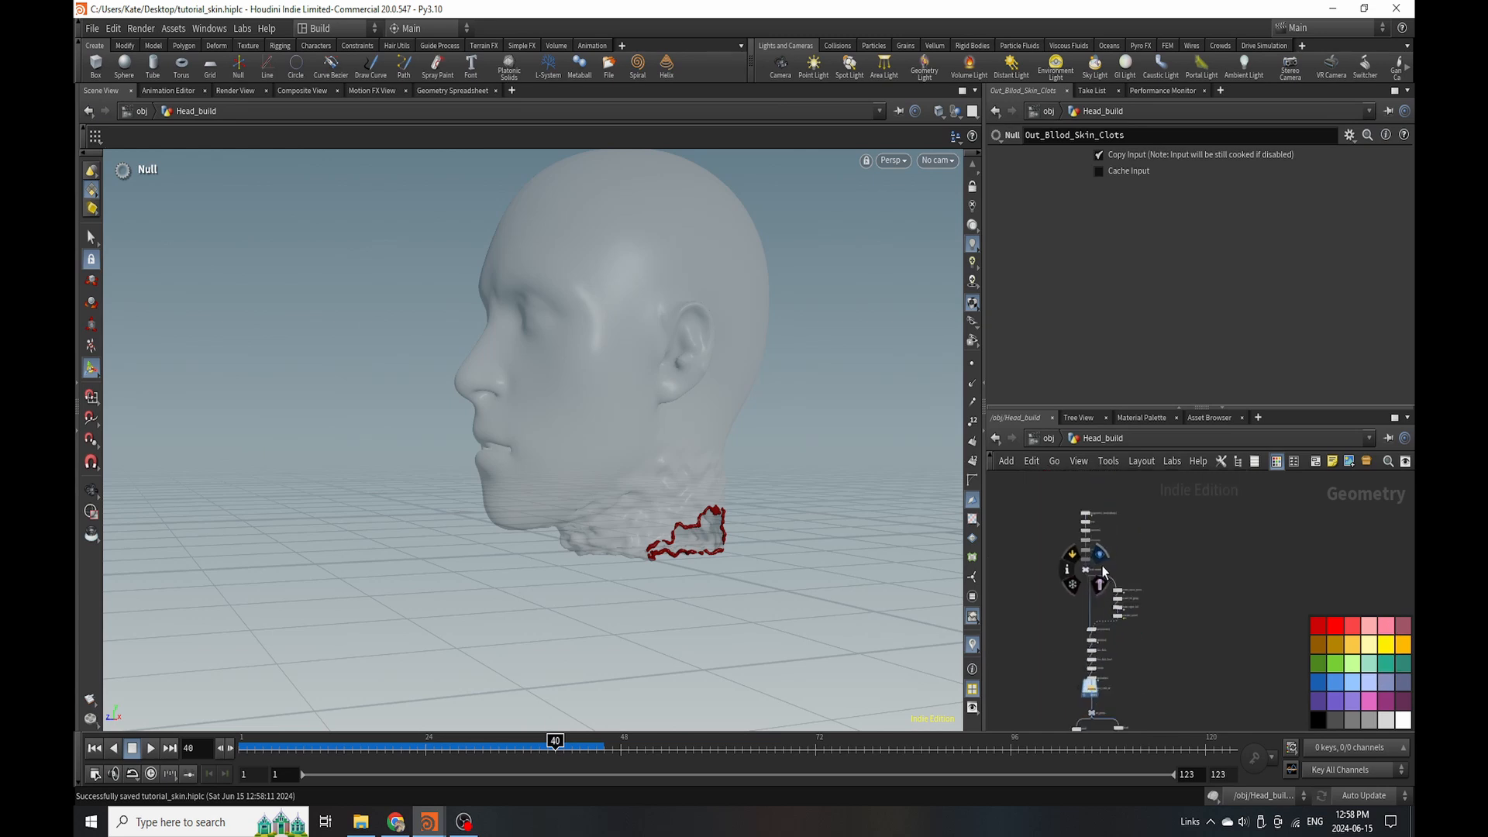
{"action": "scroll", "coordinate": [1114, 514], "scroll_direction": "up", "scroll_amount": 3}
{"action": "left_click_drag", "start_coordinate": [1030, 499], "coordinate": [1089, 636]}
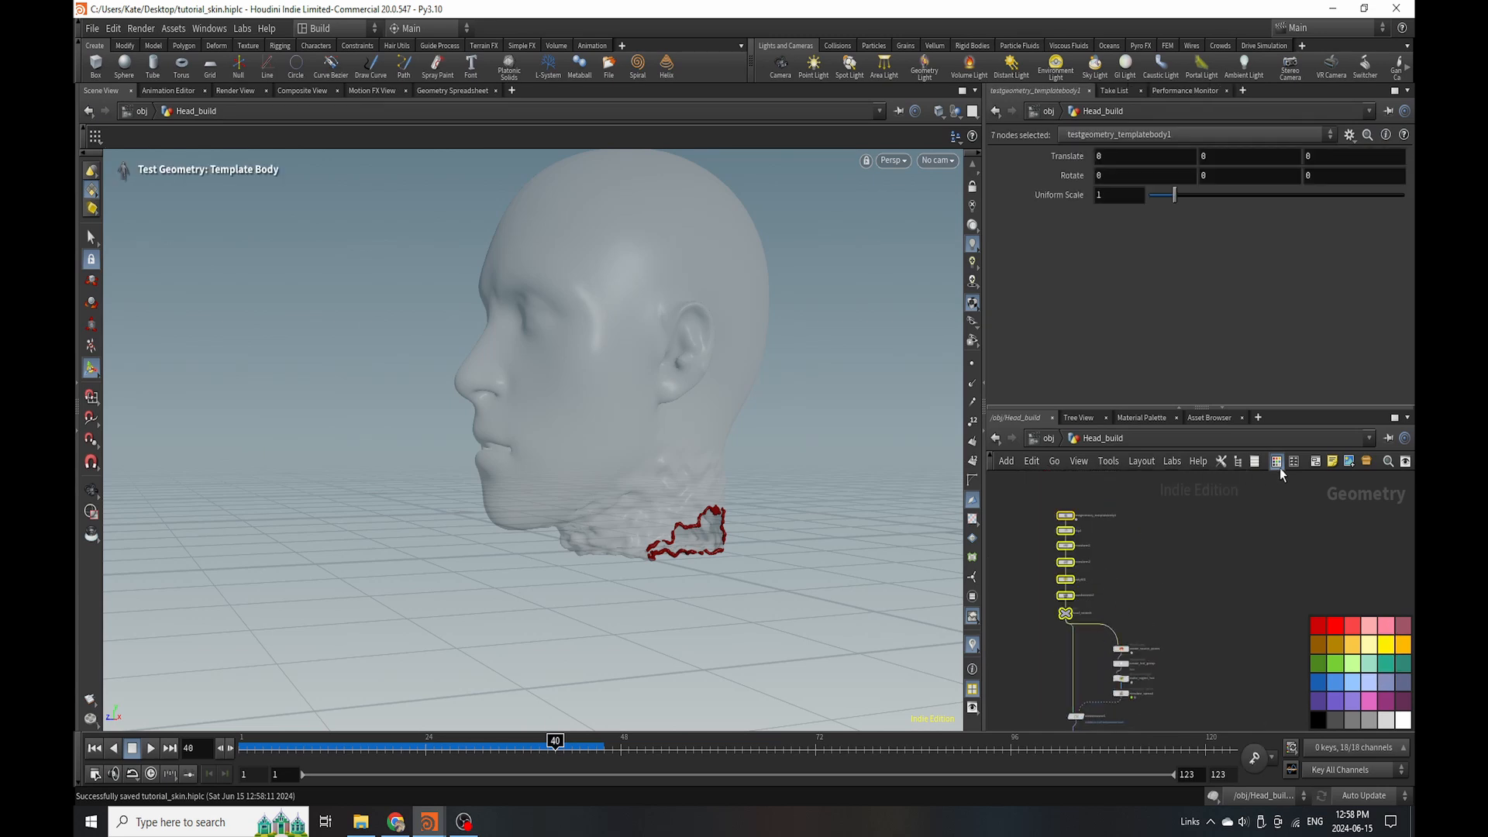
{"action": "left_click", "coordinate": [1316, 463]}
{"action": "scroll", "coordinate": [1099, 584], "scroll_direction": "up", "scroll_amount": 3}
{"action": "left_click_drag", "start_coordinate": [1093, 579], "coordinate": [1172, 578]}
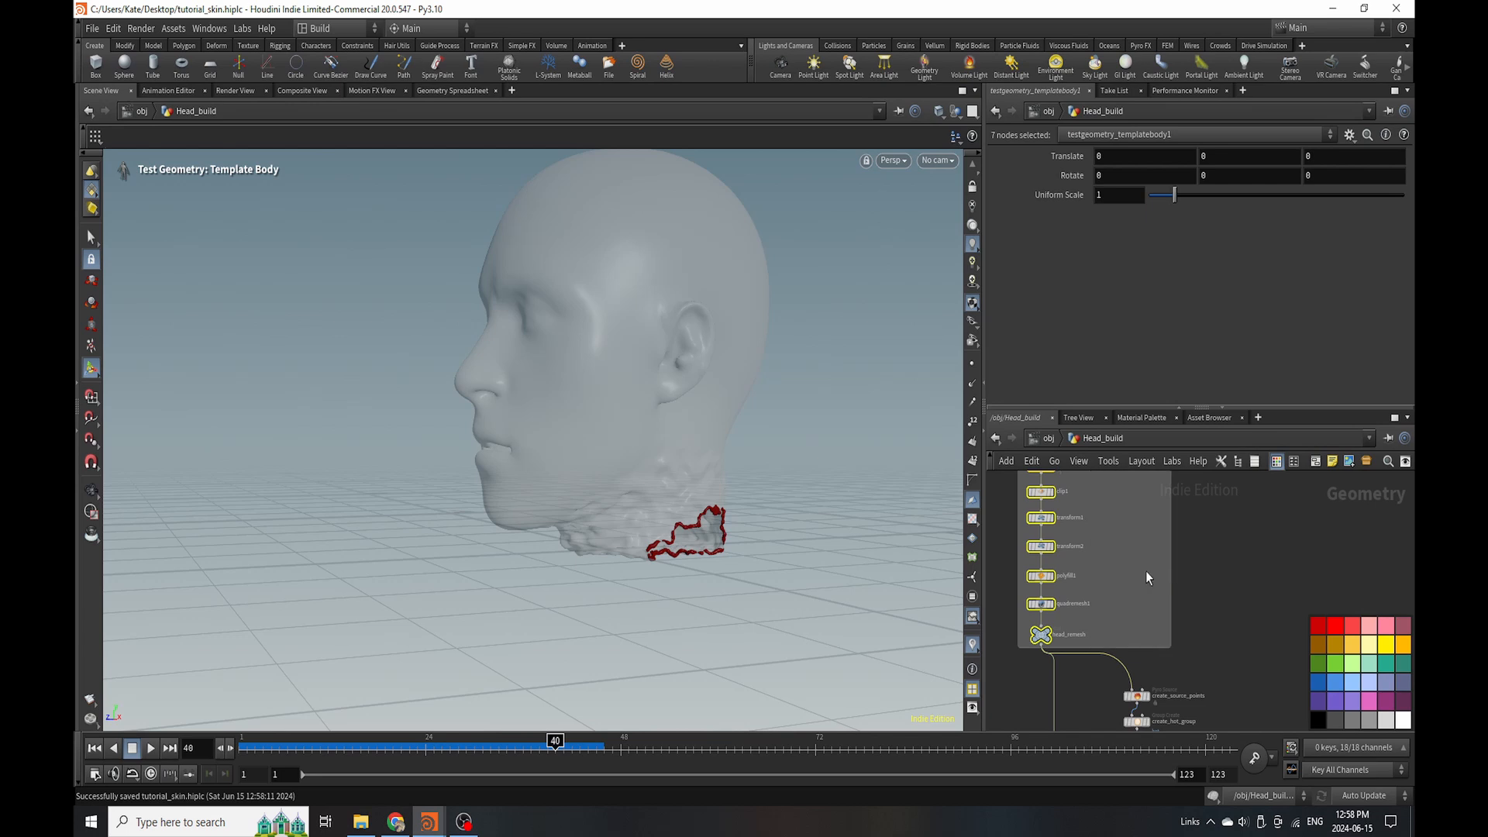
Add a sticky note reading "Head Remesh" inside the network box that ends at the head_remesh null.
{"action": "left_click", "coordinate": [1147, 571]}
{"action": "left_click", "coordinate": [1332, 462]}
{"action": "scroll", "coordinate": [1148, 612], "scroll_direction": "down", "scroll_amount": 3}
{"action": "scroll", "coordinate": [1155, 586], "scroll_direction": "up", "scroll_amount": 3}
{"action": "scroll", "coordinate": [1153, 587], "scroll_direction": "up", "scroll_amount": 2}
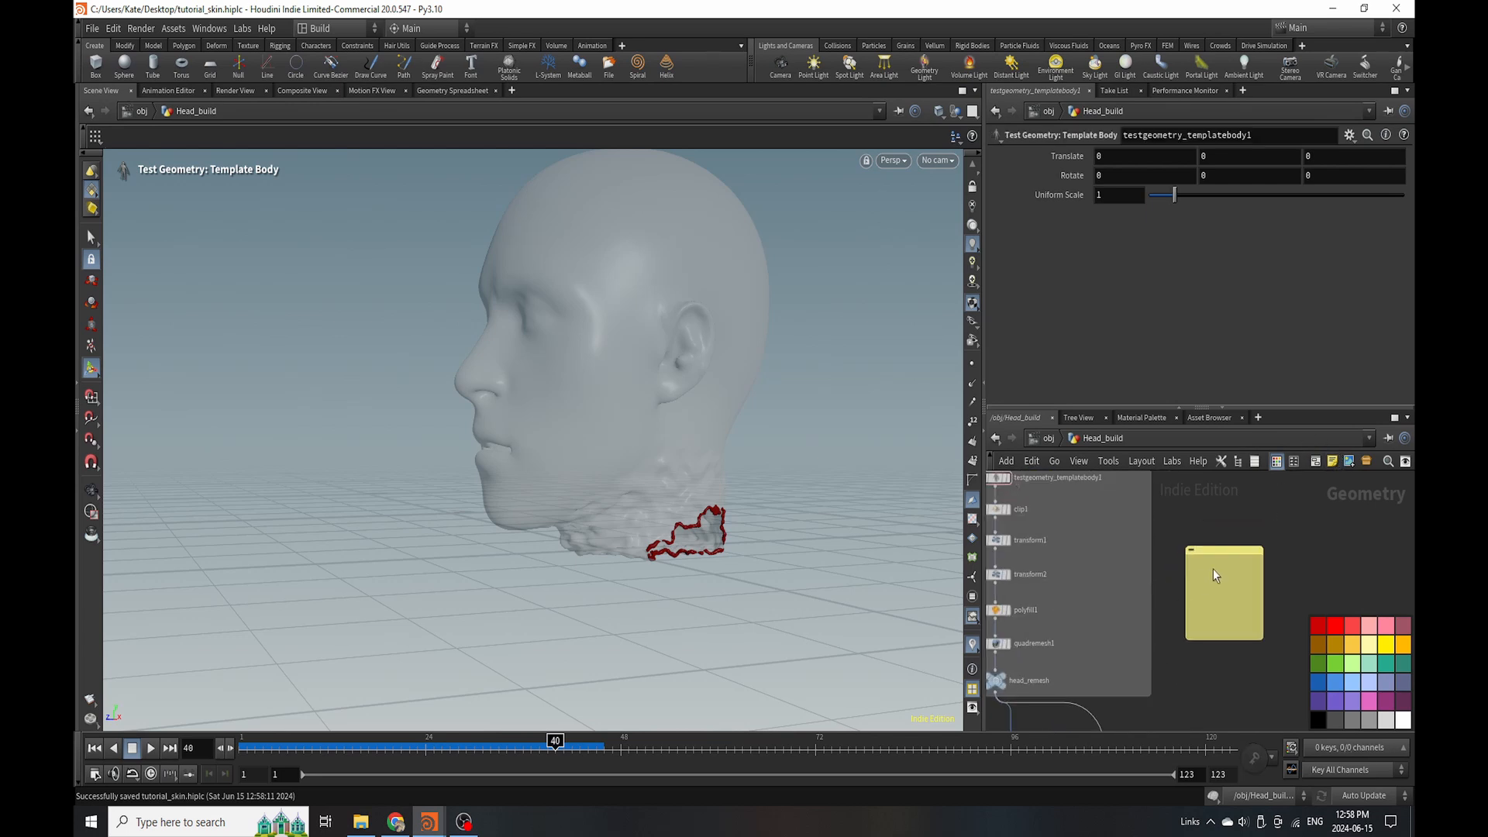
{"action": "left_click_drag", "start_coordinate": [1231, 556], "coordinate": [1132, 560]}
{"action": "left_click", "coordinate": [1143, 578]}
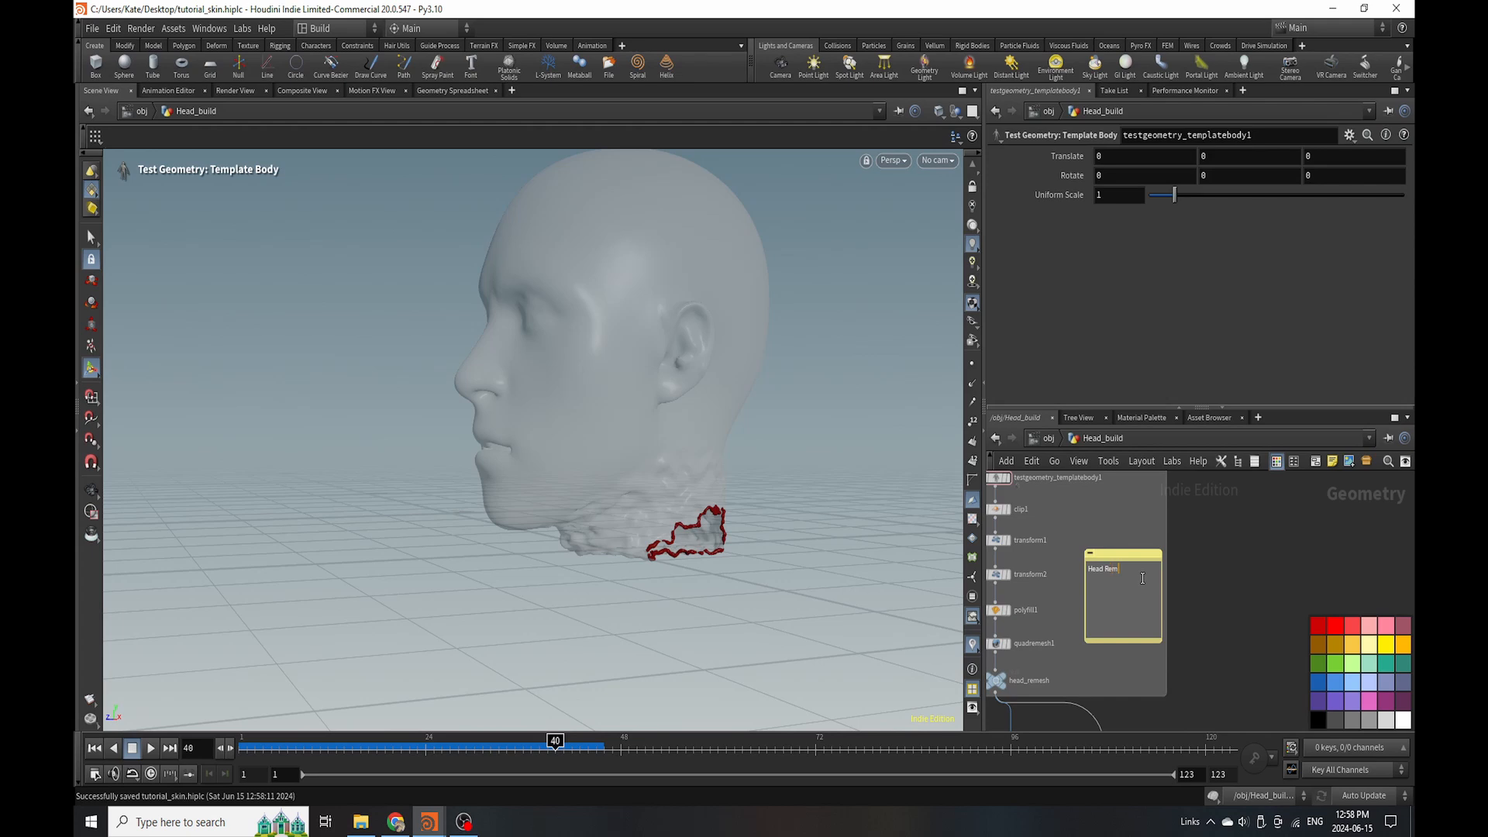
{"action": "type", "text": "Head Remesh"}
Move the set_groups null closer to base_mesh_set and enclose the 12 nodes from create_source_points to set_groups in a widened network box.
{"action": "scroll", "coordinate": [1127, 560], "scroll_direction": "down", "scroll_amount": 6}
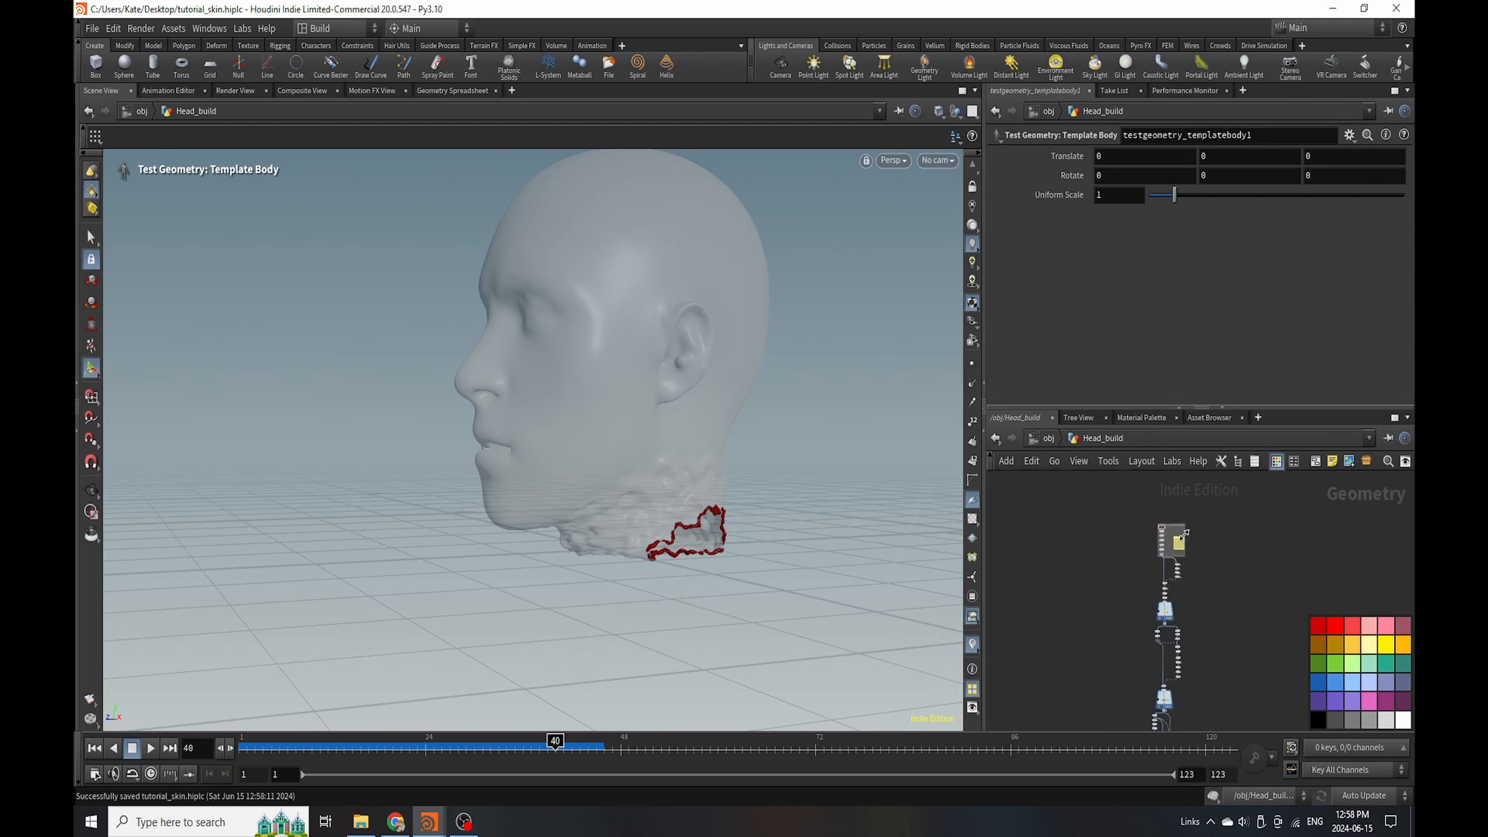
{"action": "scroll", "coordinate": [1106, 626], "scroll_direction": "up", "scroll_amount": 4}
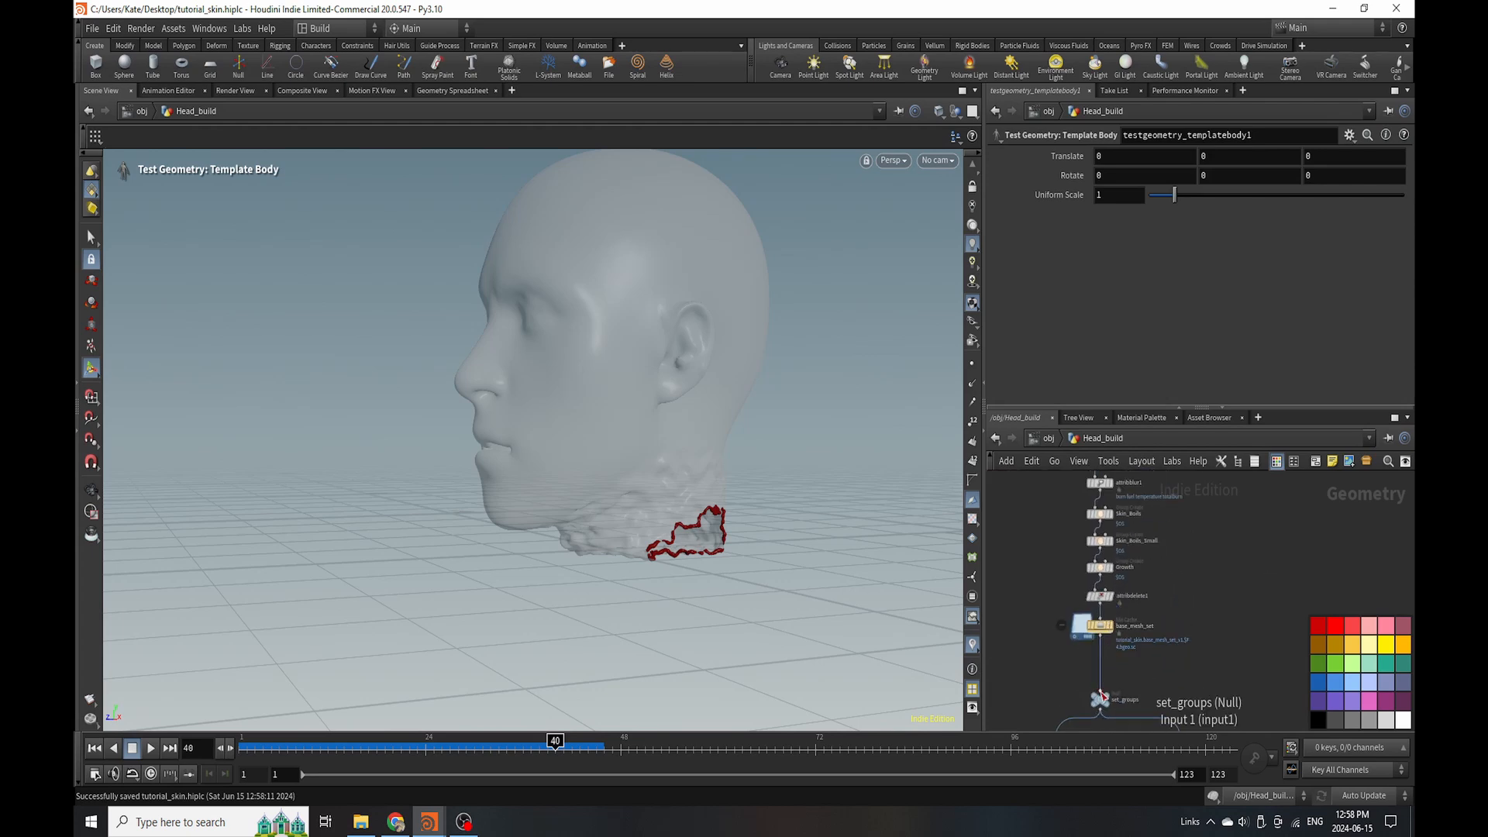
{"action": "left_click_drag", "start_coordinate": [1099, 699], "coordinate": [1099, 671]}
{"action": "scroll", "coordinate": [1090, 674], "scroll_direction": "down", "scroll_amount": 4}
{"action": "left_click_drag", "start_coordinate": [1059, 491], "coordinate": [1176, 682]}
{"action": "left_click", "coordinate": [1316, 462]}
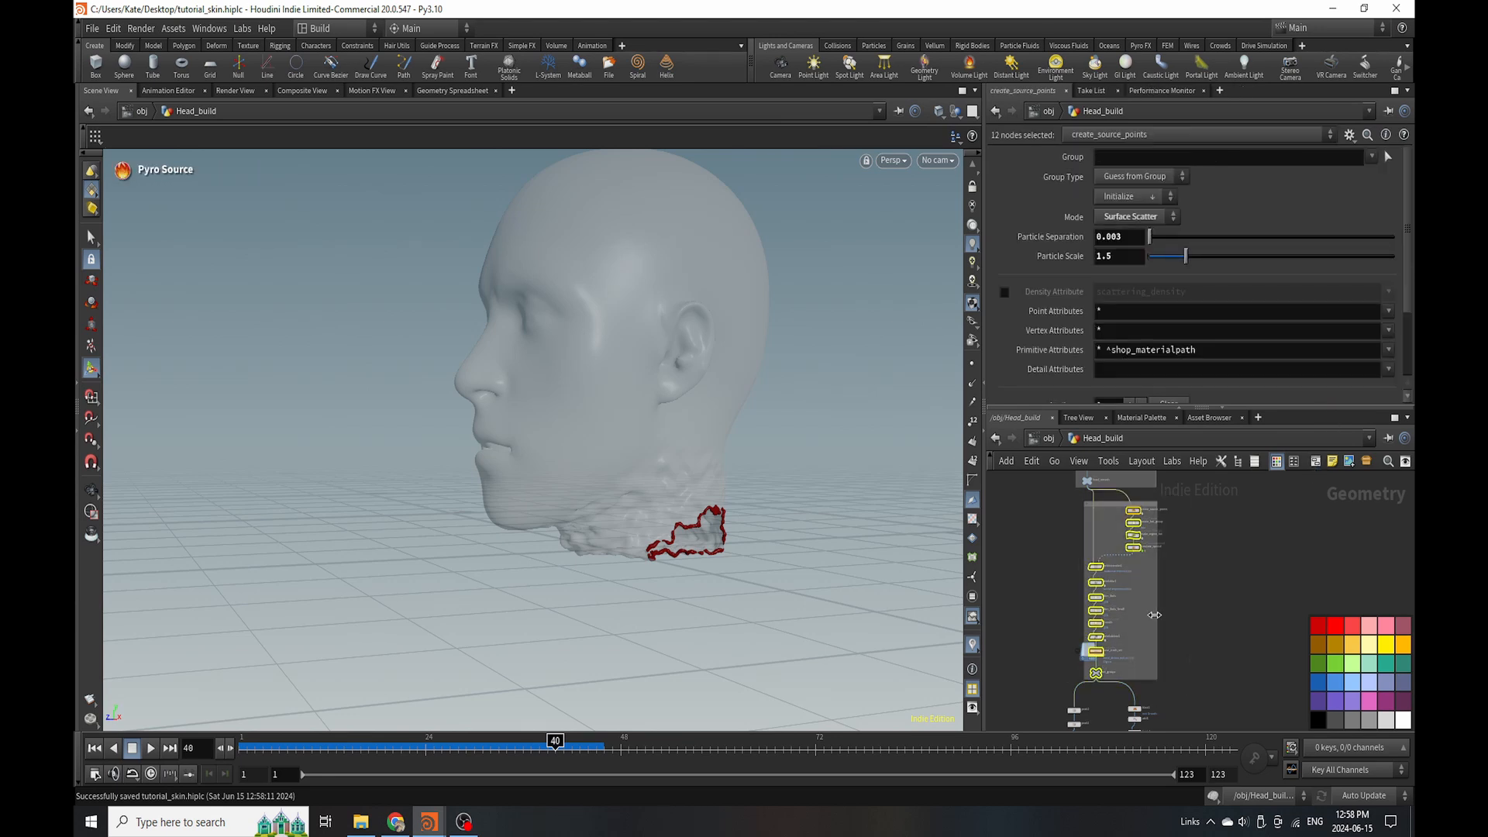
Add a sticky note inside the network box that ends at the set_groups null and open its text for editing.
{"action": "scroll", "coordinate": [1147, 612], "scroll_direction": "up", "scroll_amount": 3}
{"action": "left_click", "coordinate": [1331, 462]}
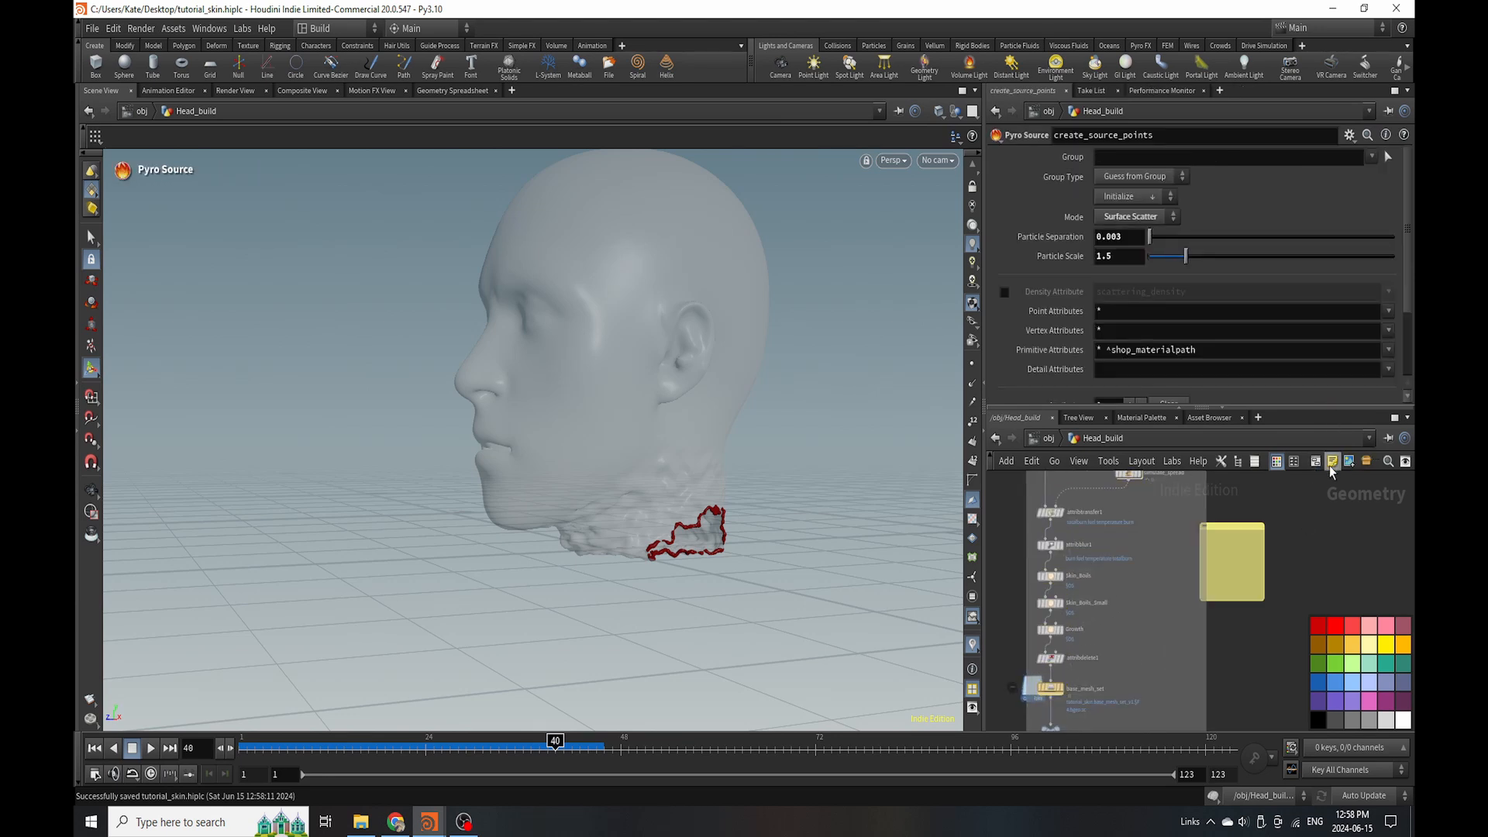
{"action": "left_click_drag", "start_coordinate": [1244, 527], "coordinate": [1175, 569]}
{"action": "double_click", "coordinate": [1181, 590]}
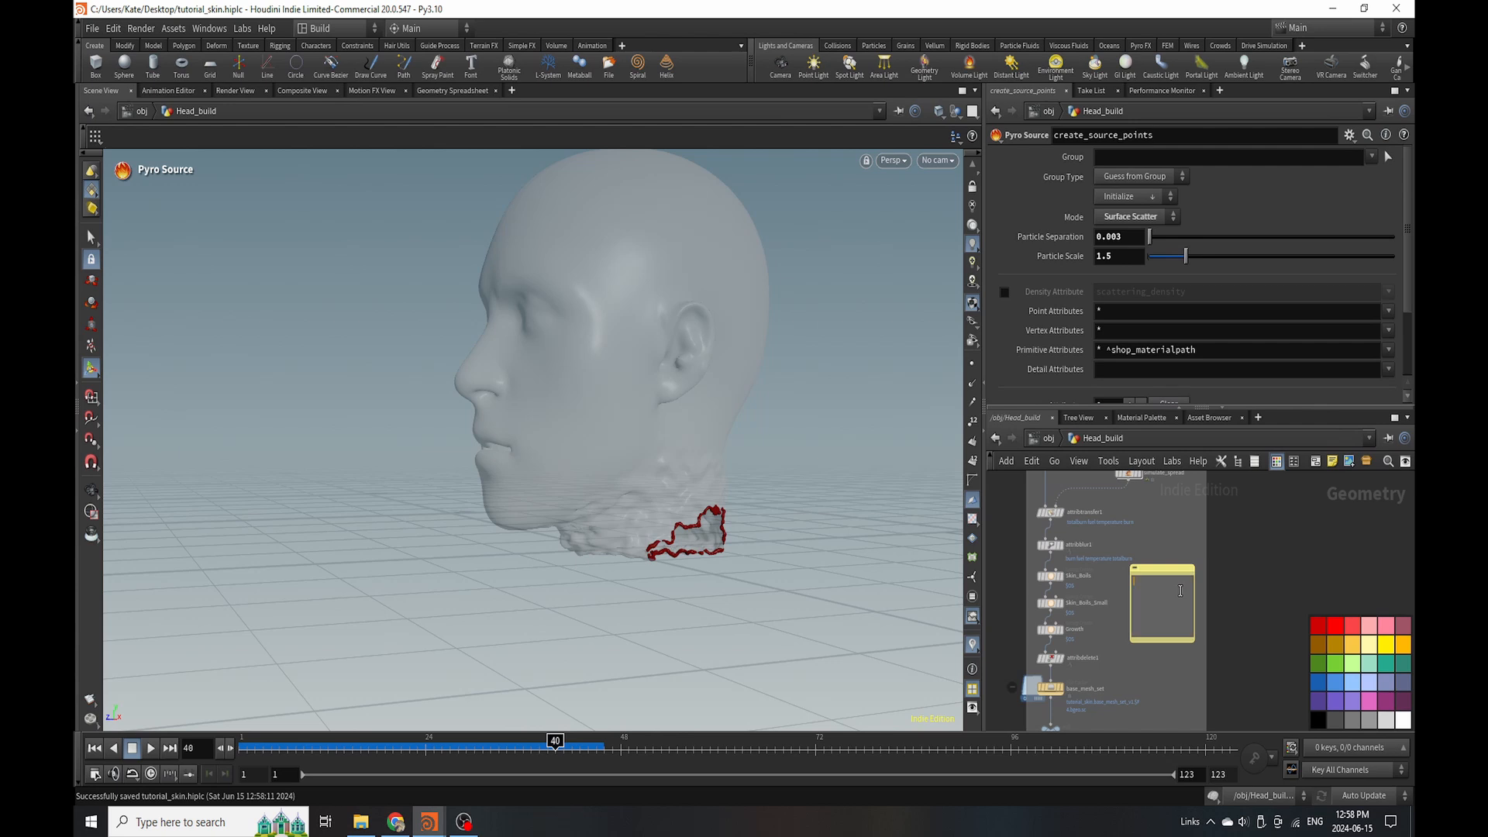
Delete the bypassed node below the peak node in the short branch beside the add1 and divide1 chain.
{"action": "scroll", "coordinate": [1185, 496], "scroll_direction": "down", "scroll_amount": 5}
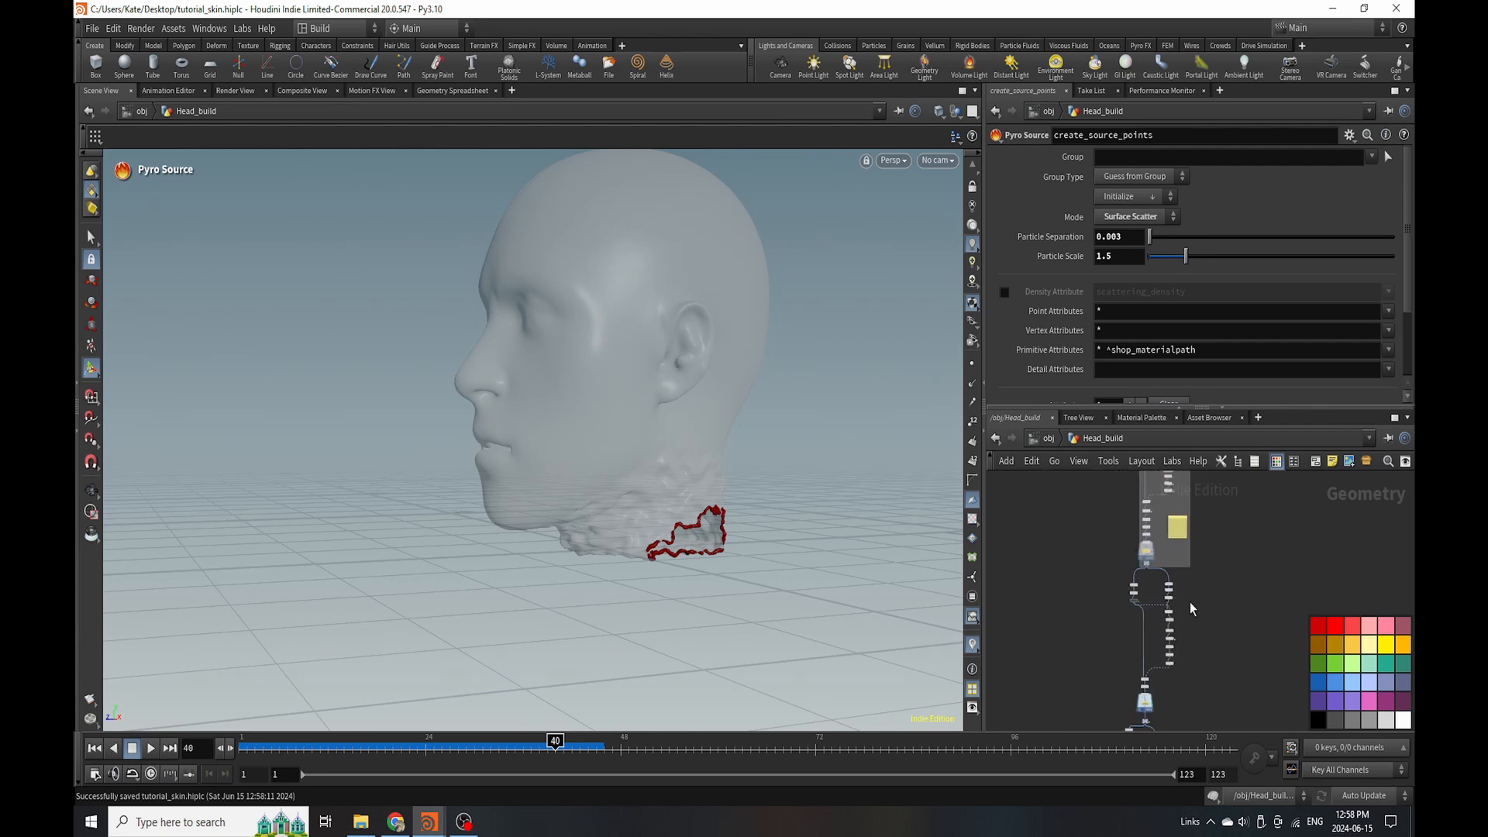
{"action": "scroll", "coordinate": [1182, 610], "scroll_direction": "up", "scroll_amount": 3}
{"action": "scroll", "coordinate": [1127, 574], "scroll_direction": "down", "scroll_amount": 3}
{"action": "scroll", "coordinate": [1107, 543], "scroll_direction": "up", "scroll_amount": 5}
{"action": "scroll", "coordinate": [1101, 503], "scroll_direction": "up", "scroll_amount": 1}
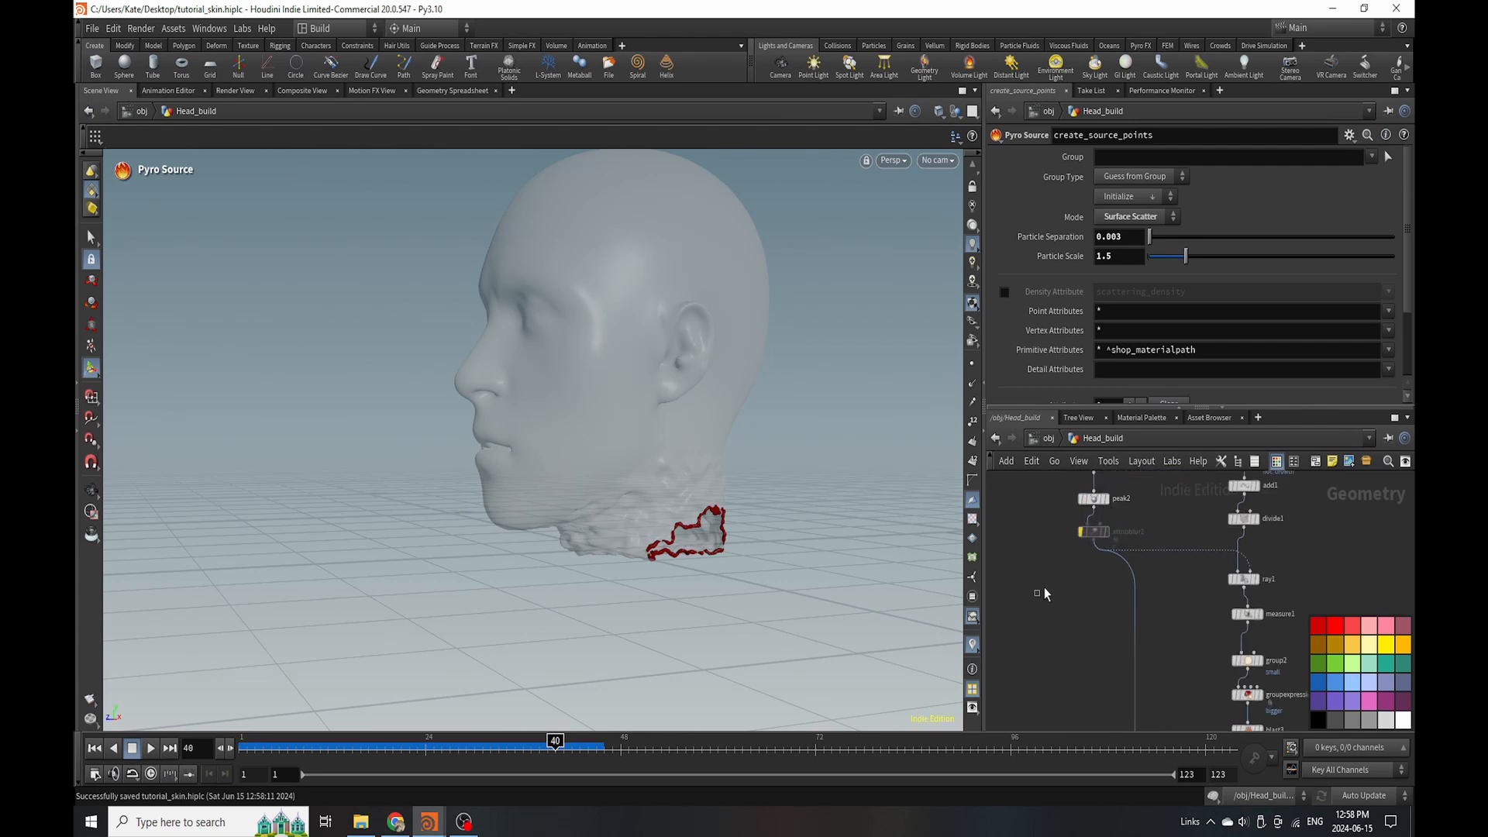
{"action": "left_click_drag", "start_coordinate": [1043, 590], "coordinate": [1138, 524]}
{"action": "key", "text": "Delete"}
{"action": "scroll", "coordinate": [1108, 589], "scroll_direction": "down", "scroll_amount": 5}
{"action": "scroll", "coordinate": [1112, 552], "scroll_direction": "down", "scroll_amount": 5}
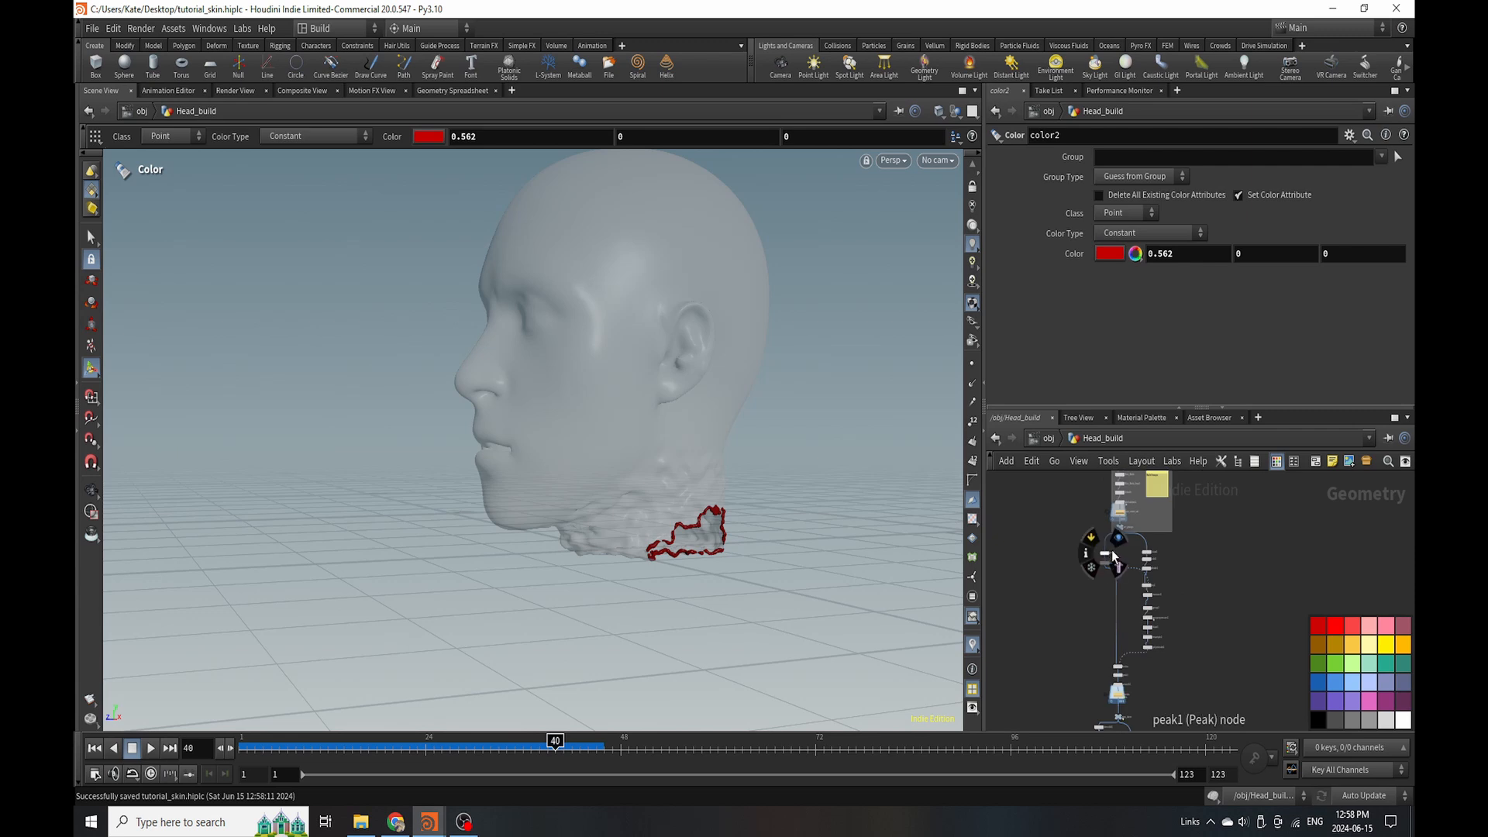
Move the grps_done null close below the bumbs file cache and display its result.
{"action": "scroll", "coordinate": [1126, 667], "scroll_direction": "up", "scroll_amount": 6}
{"action": "scroll", "coordinate": [1129, 672], "scroll_direction": "up", "scroll_amount": 4}
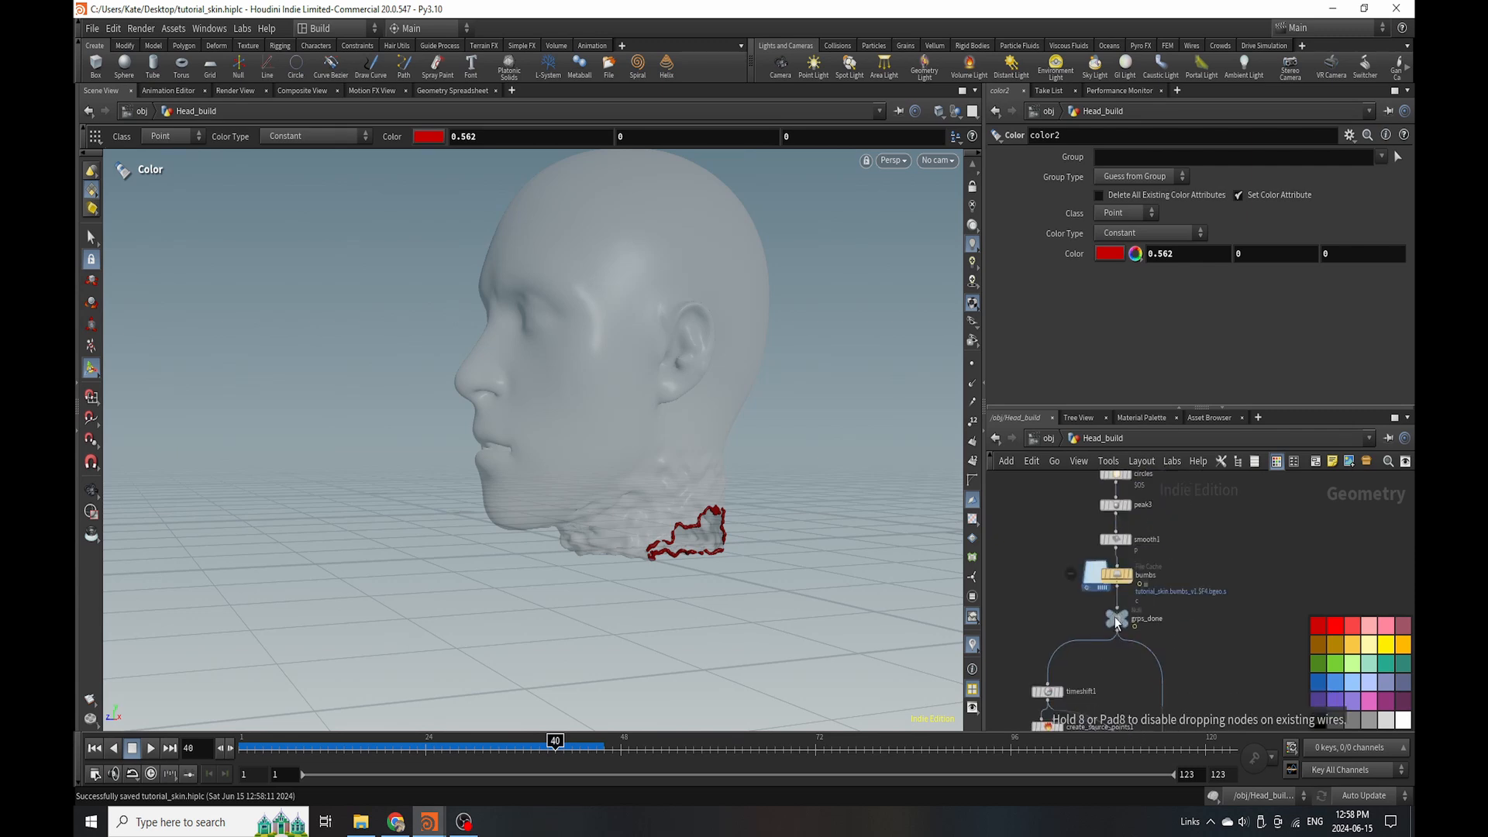
{"action": "scroll", "coordinate": [1113, 655], "scroll_direction": "up", "scroll_amount": 3}
{"action": "left_click", "coordinate": [1102, 638]}
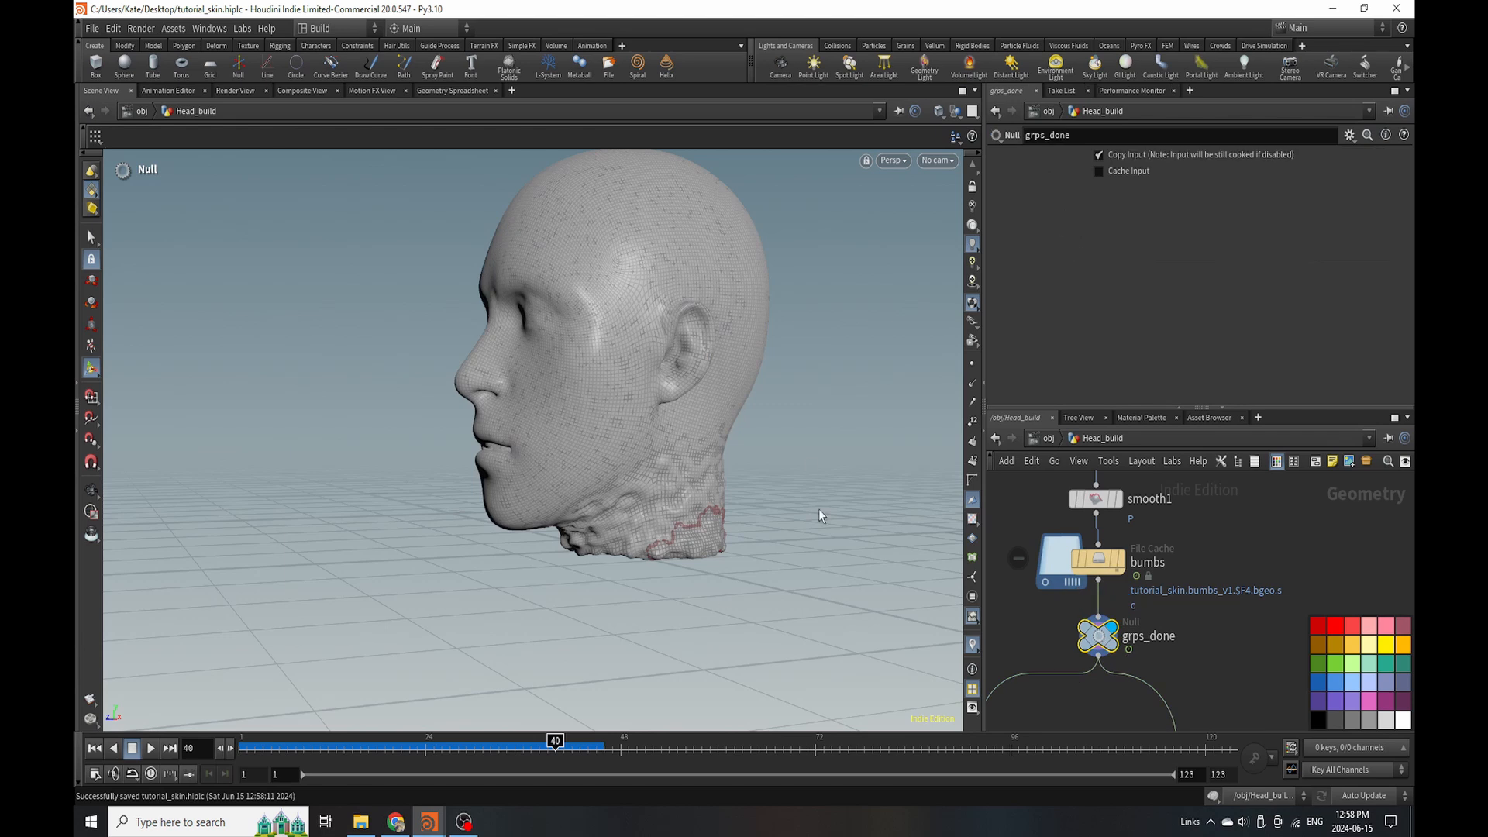
Enclose the 17 nodes from below the set_groups box to grps_done in a network box and widen it.
{"action": "scroll", "coordinate": [1092, 522], "scroll_direction": "down", "scroll_amount": 3}
{"action": "left_click_drag", "start_coordinate": [1091, 522], "coordinate": [1178, 668]}
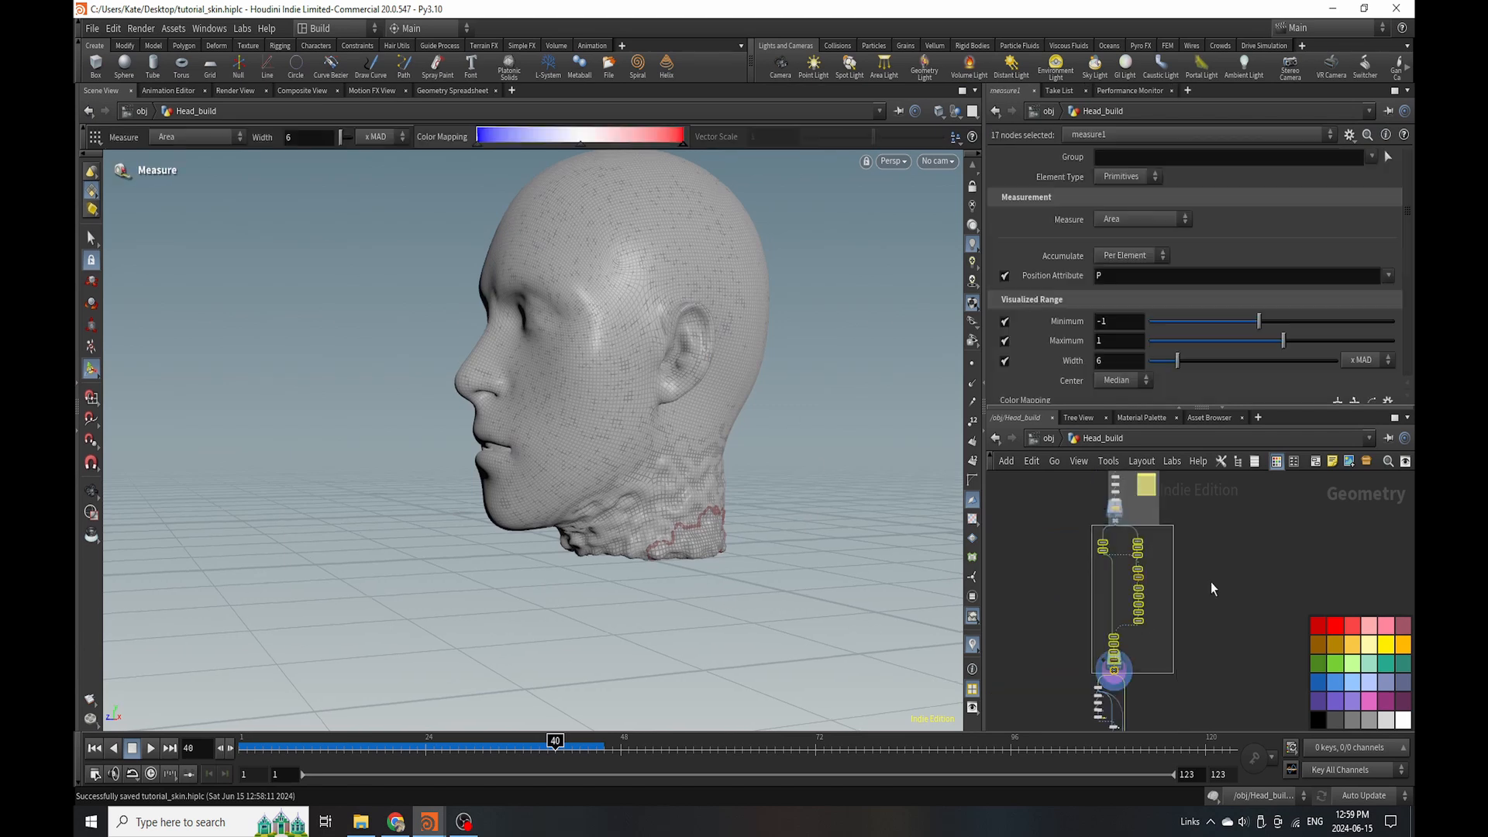
{"action": "left_click", "coordinate": [1341, 467]}
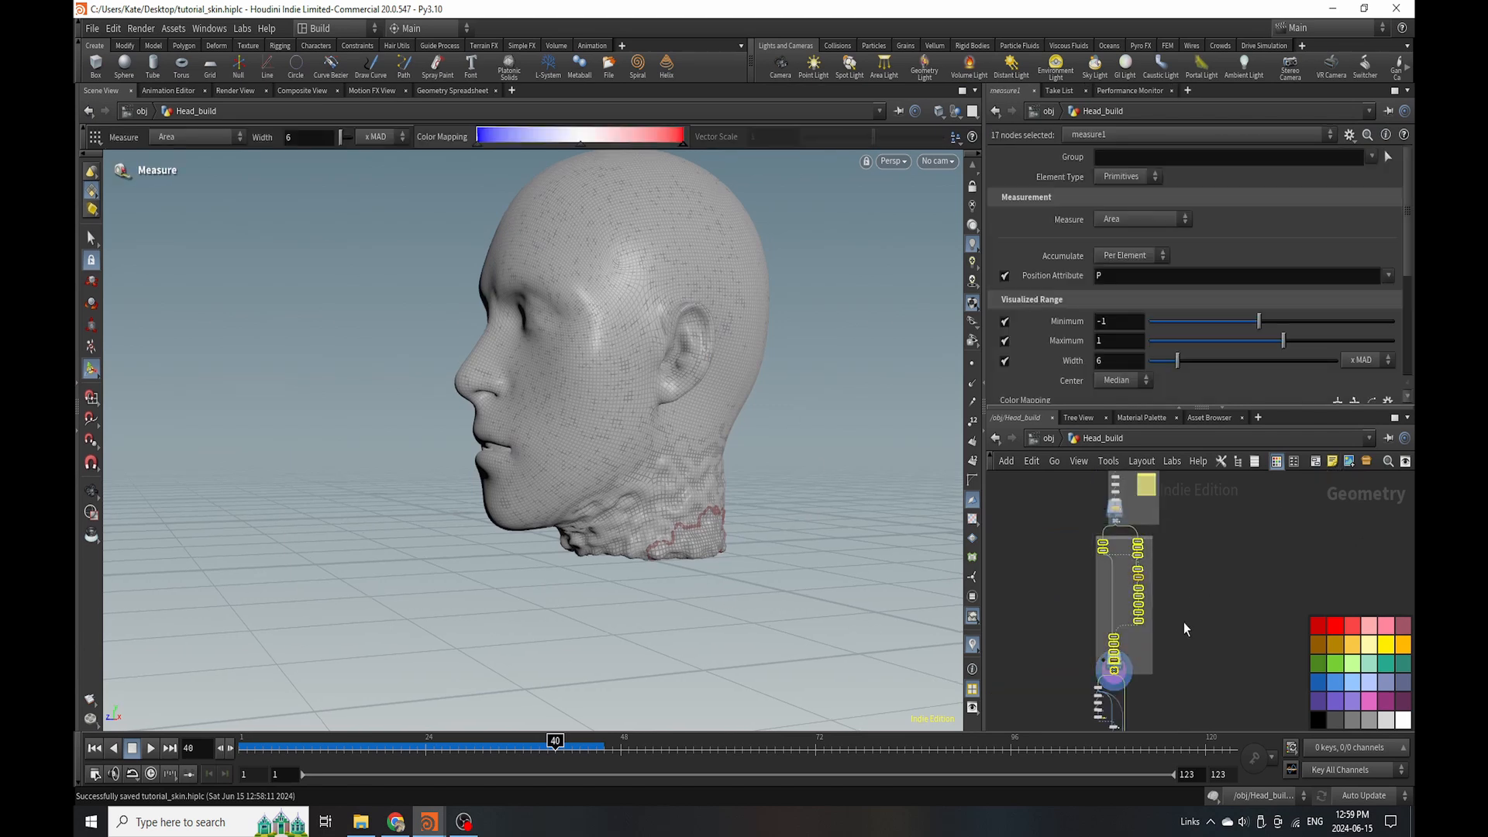
{"action": "left_click_drag", "start_coordinate": [1150, 644], "coordinate": [1184, 651]}
Add a sticky note reading "Skin Dents Group" inside the network box that ends at the grps_done null.
{"action": "scroll", "coordinate": [1177, 646], "scroll_direction": "up", "scroll_amount": 3}
{"action": "left_click", "coordinate": [1175, 645]}
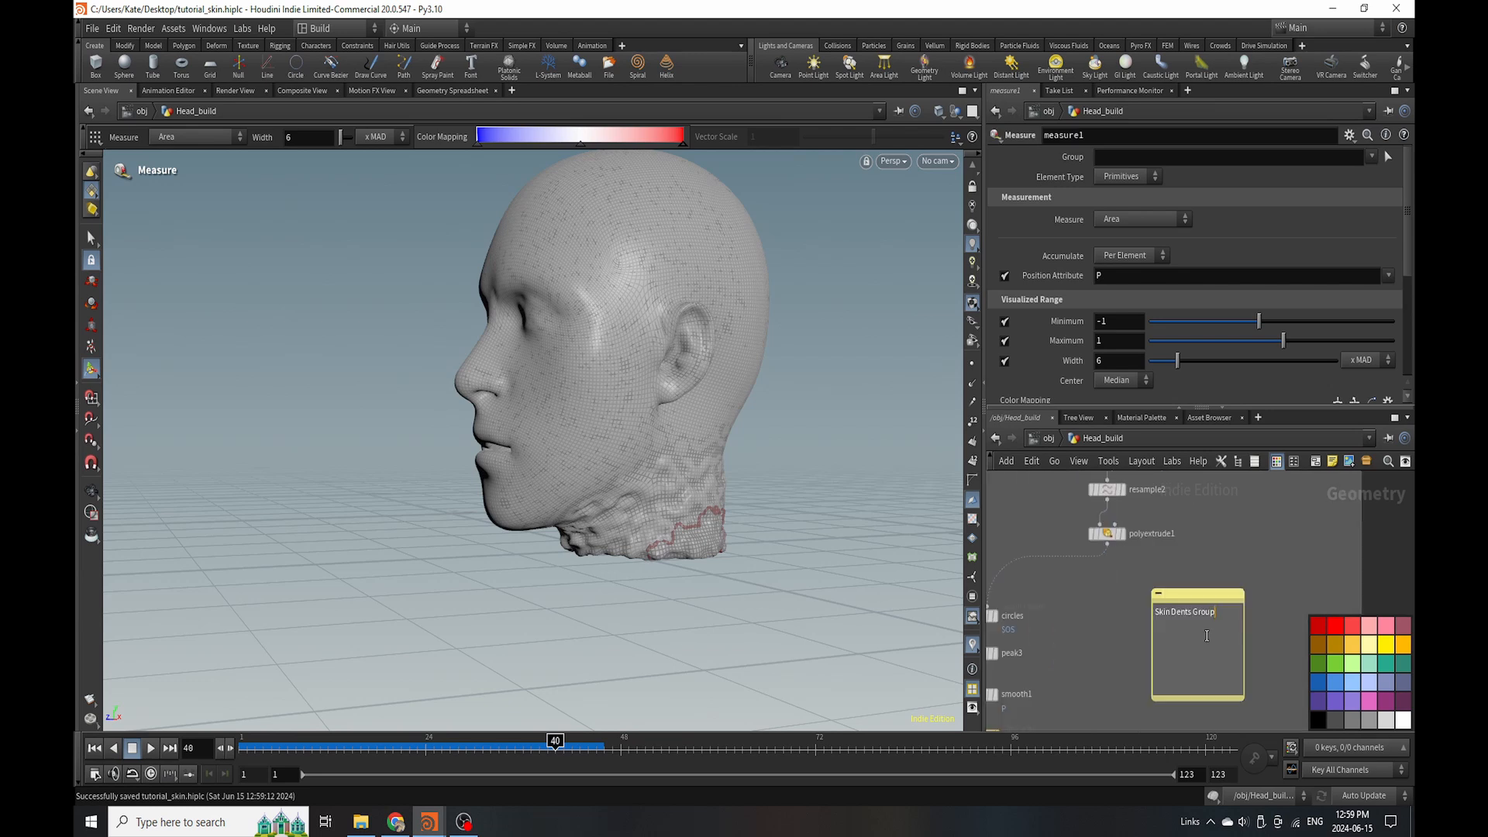
{"action": "left_click", "coordinate": [1212, 541]}
Enclose the 27 nodes between the Skin Dents Group box and the EarSkin box in a network box and widen it.
{"action": "scroll", "coordinate": [1155, 506], "scroll_direction": "down", "scroll_amount": 5}
{"action": "scroll", "coordinate": [1148, 595], "scroll_direction": "up", "scroll_amount": 2}
{"action": "scroll", "coordinate": [1119, 505], "scroll_direction": "down", "scroll_amount": 5}
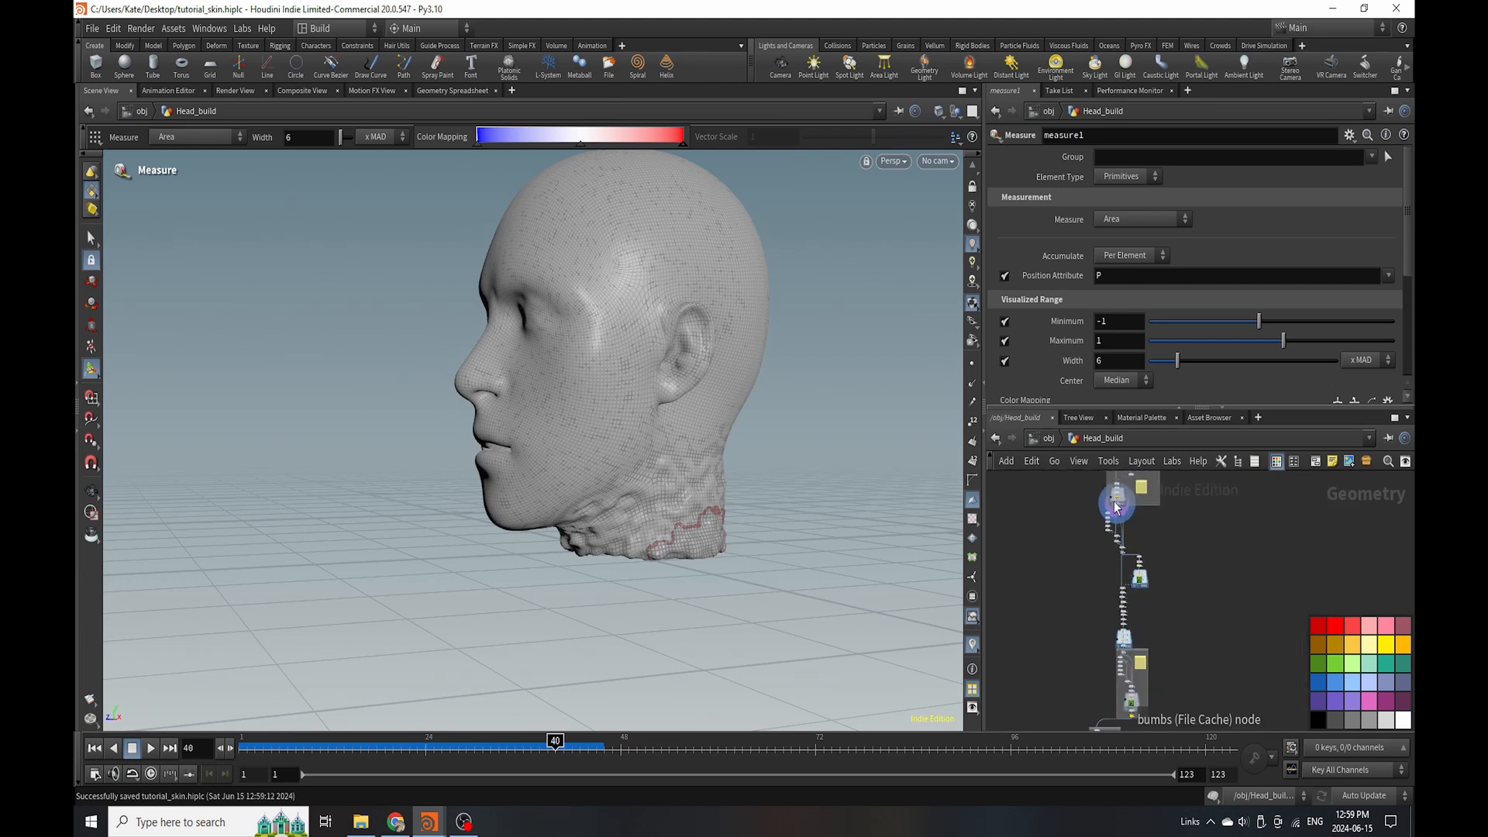
{"action": "scroll", "coordinate": [1121, 532], "scroll_direction": "up", "scroll_amount": 4}
{"action": "scroll", "coordinate": [1137, 580], "scroll_direction": "up", "scroll_amount": 6}
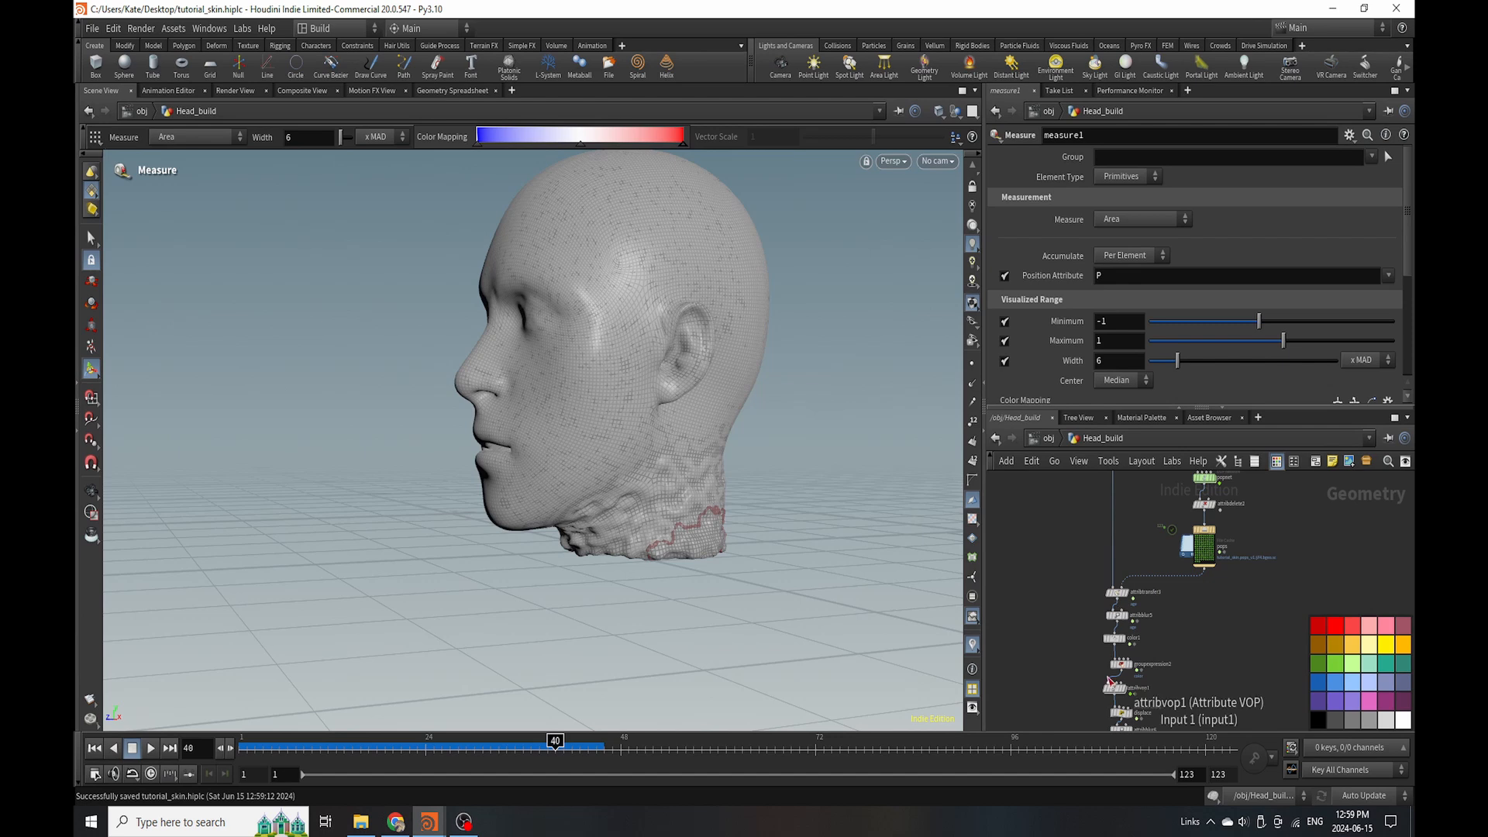
{"action": "scroll", "coordinate": [1117, 508], "scroll_direction": "down", "scroll_amount": 5}
{"action": "scroll", "coordinate": [1119, 652], "scroll_direction": "up", "scroll_amount": 6}
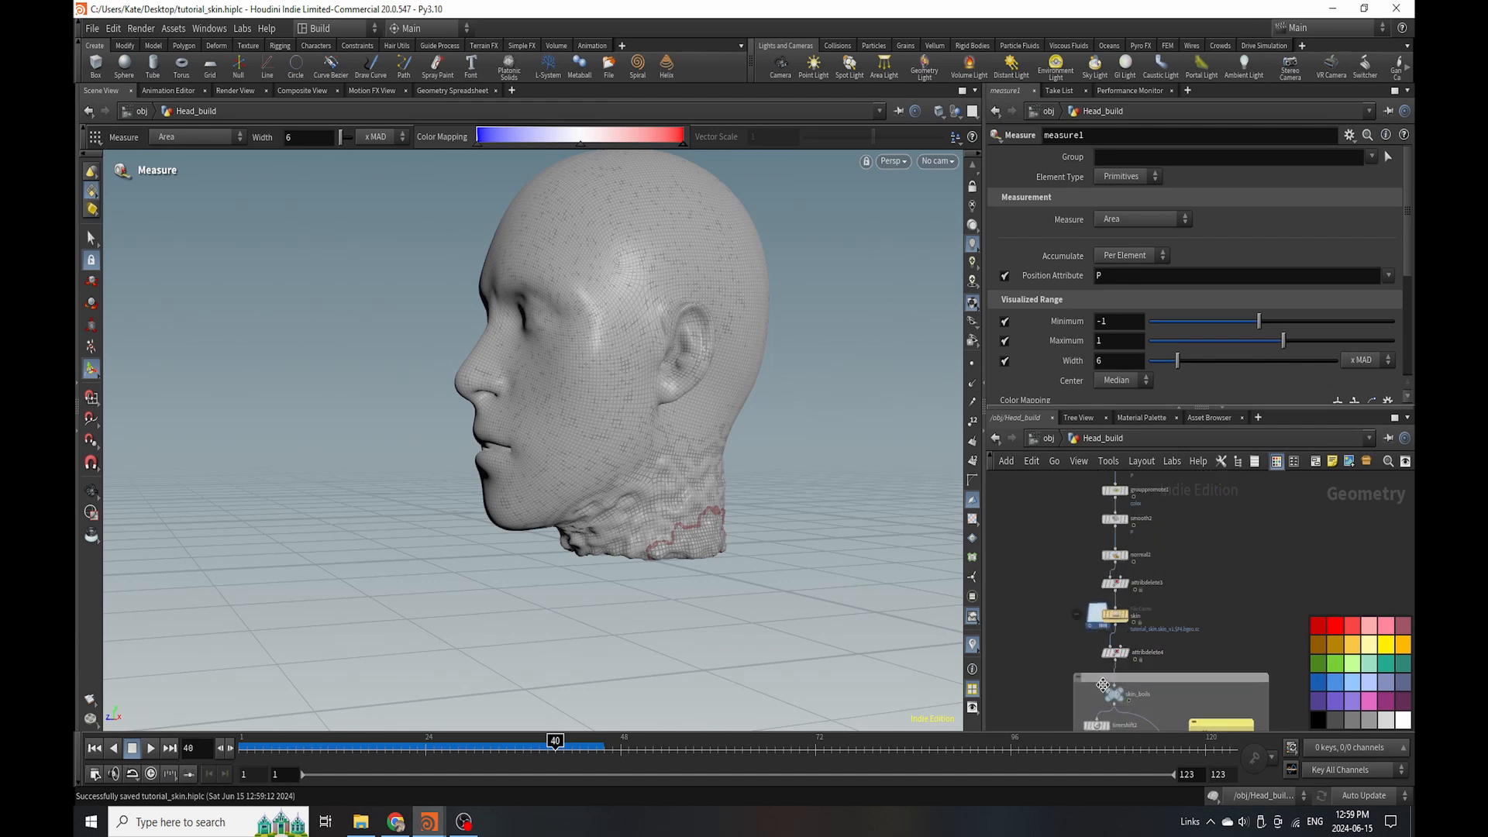
{"action": "scroll", "coordinate": [1119, 654], "scroll_direction": "down", "scroll_amount": 5}
{"action": "scroll", "coordinate": [1053, 542], "scroll_direction": "up", "scroll_amount": 2}
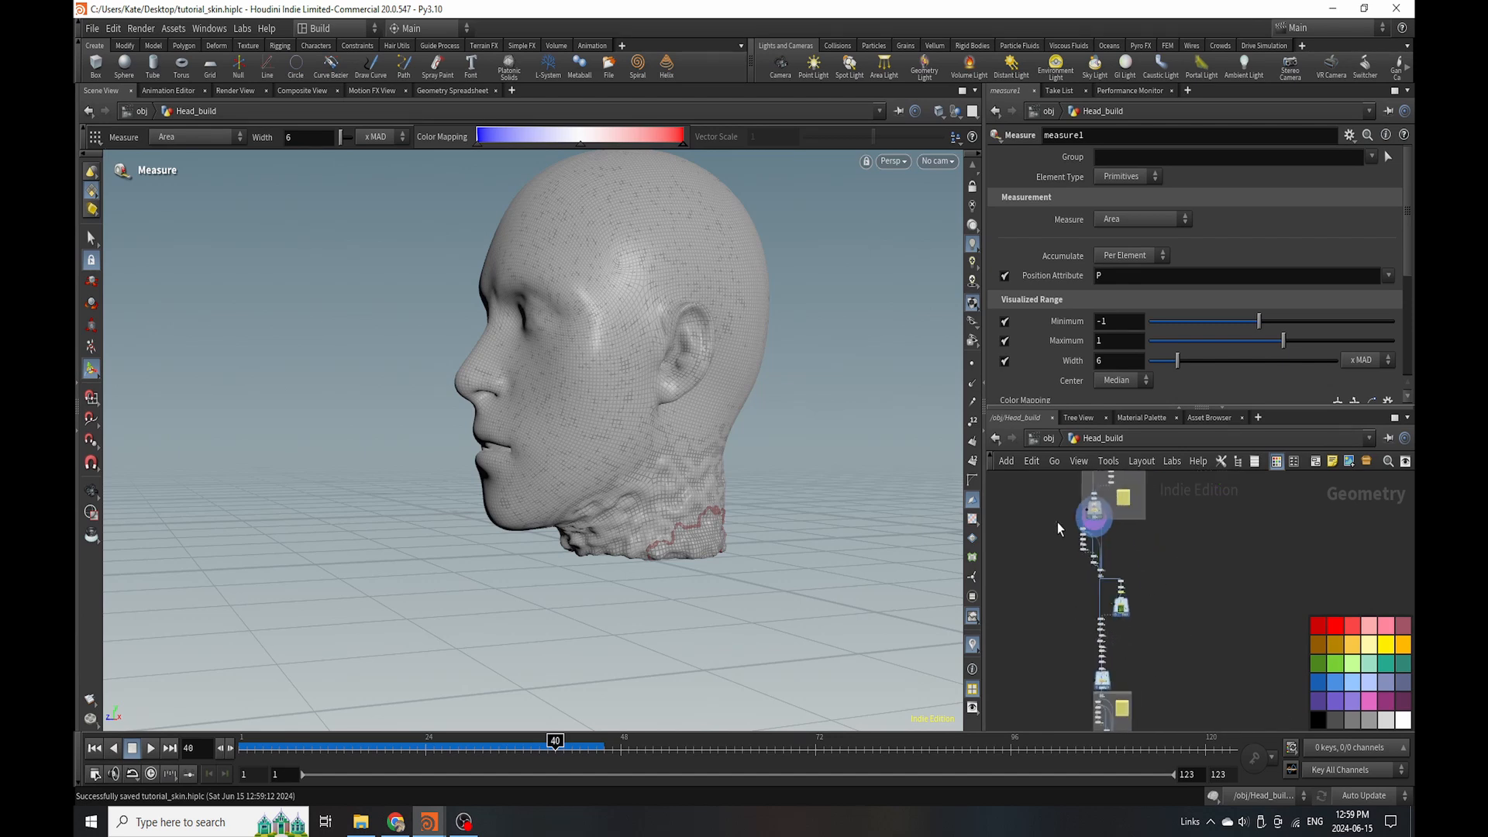
{"action": "left_click_drag", "start_coordinate": [1057, 522], "coordinate": [1146, 686]}
{"action": "left_click", "coordinate": [1326, 463]}
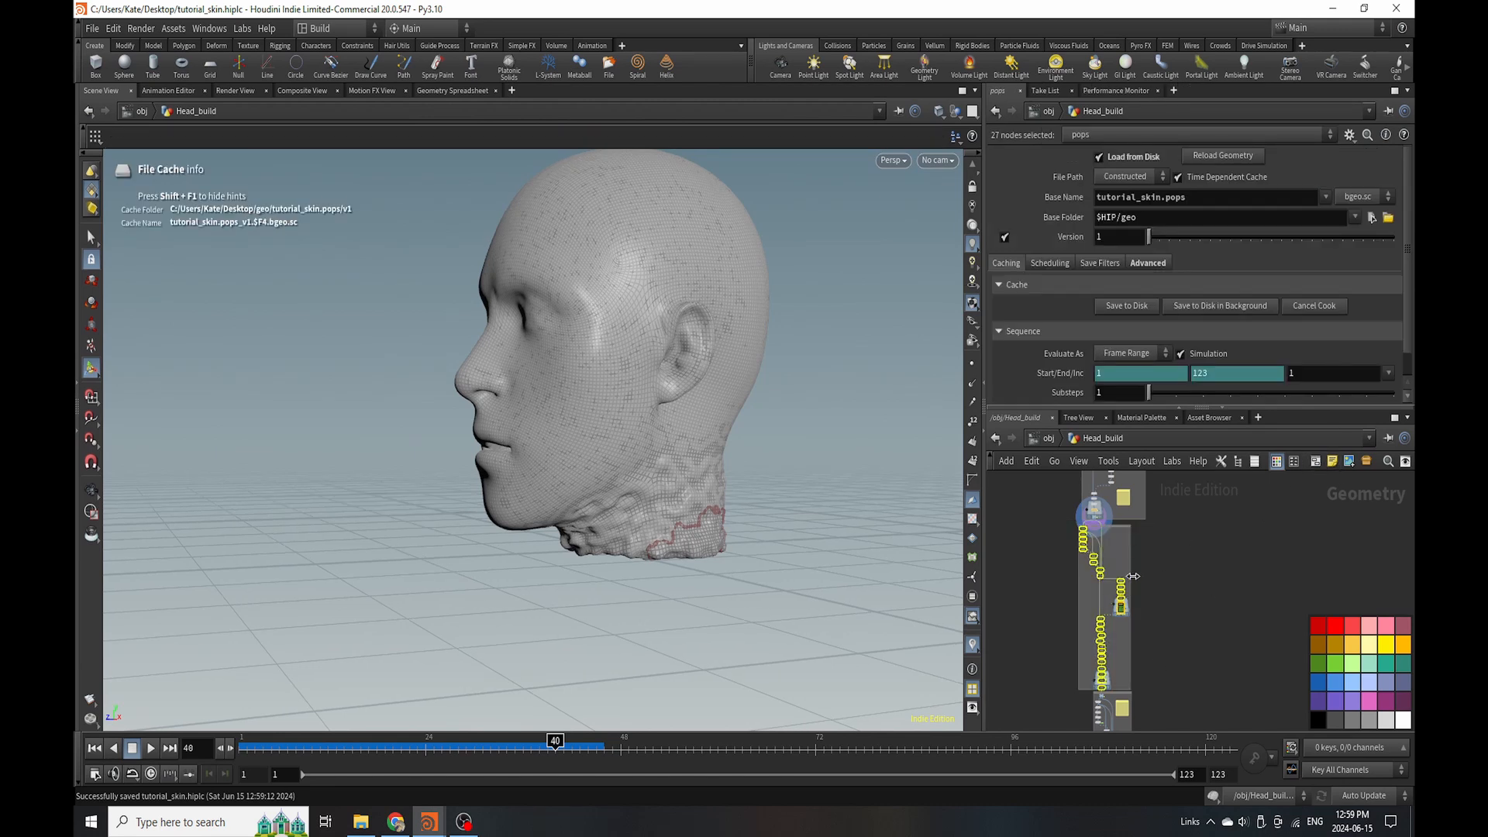
{"action": "left_click", "coordinate": [1133, 561]}
Add a sticky note inside the new 27-node network box, beside the nodes, and open its text for editing.
{"action": "scroll", "coordinate": [1117, 546], "scroll_direction": "up", "scroll_amount": 5}
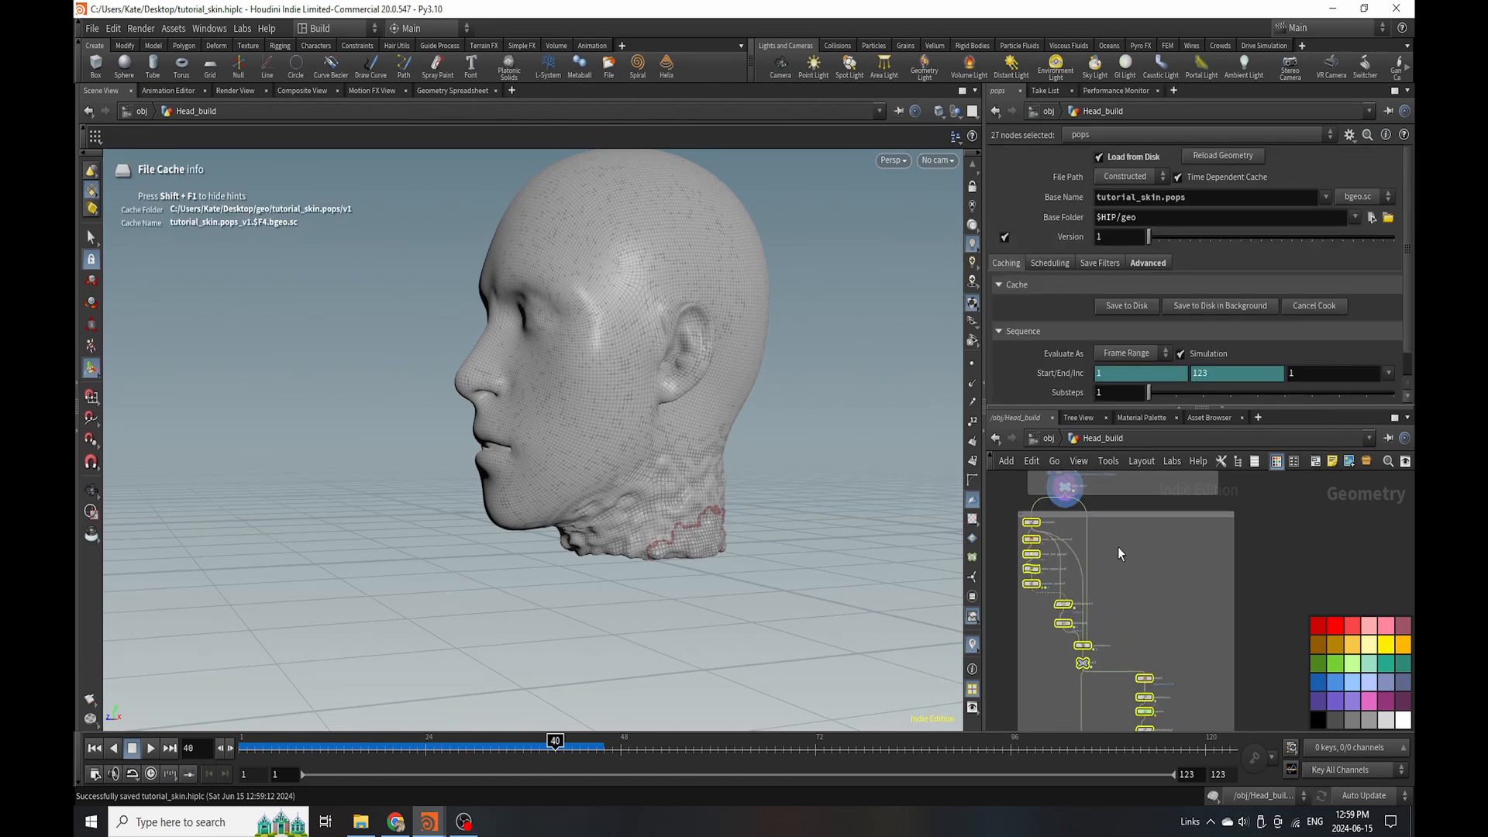
{"action": "left_click", "coordinate": [1332, 461]}
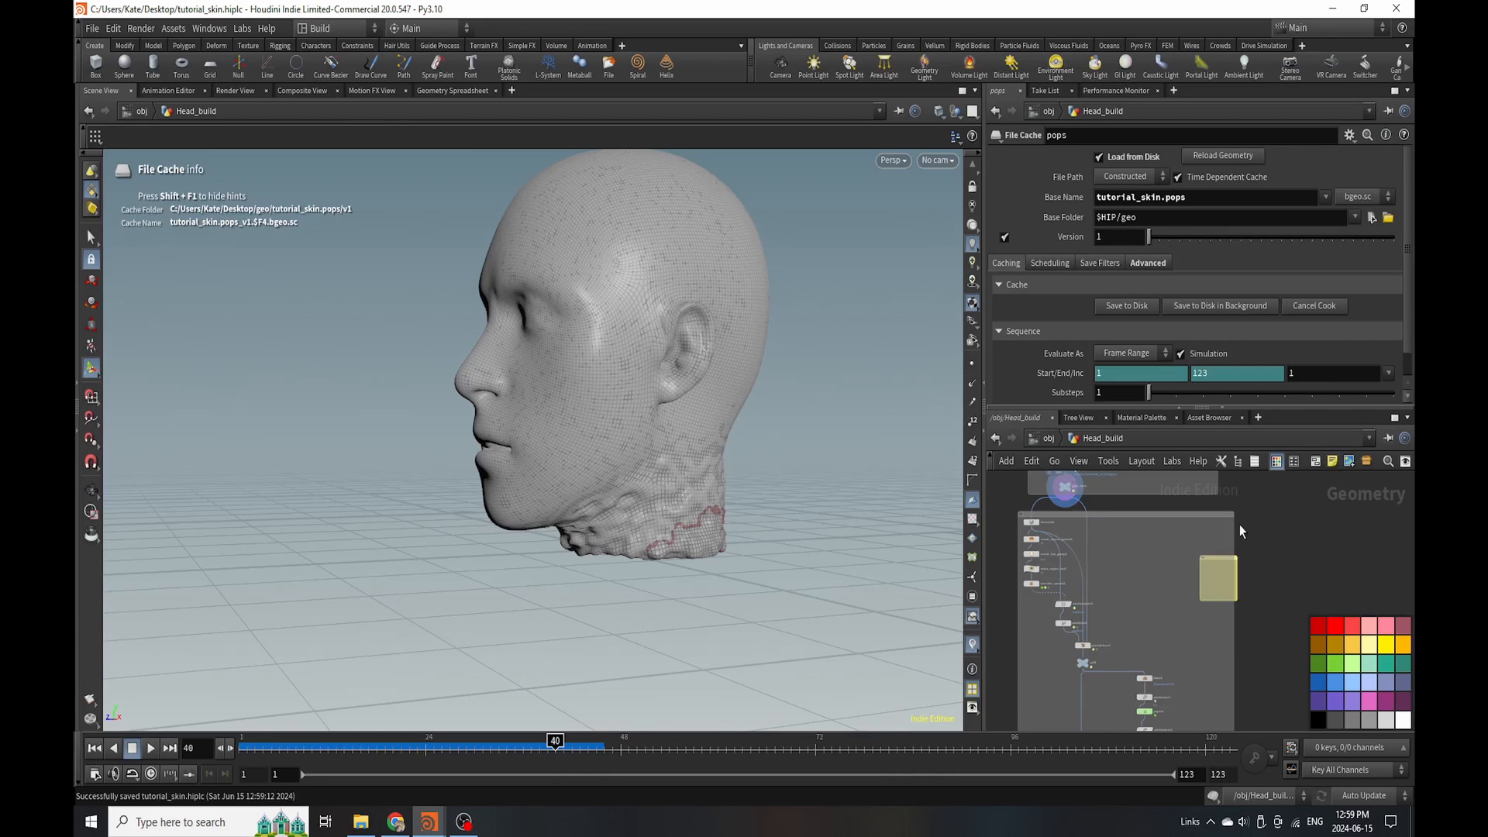
{"action": "left_click_drag", "start_coordinate": [1223, 580], "coordinate": [1170, 593]}
{"action": "scroll", "coordinate": [1171, 593], "scroll_direction": "up", "scroll_amount": 4}
{"action": "double_click", "coordinate": [1171, 595]}
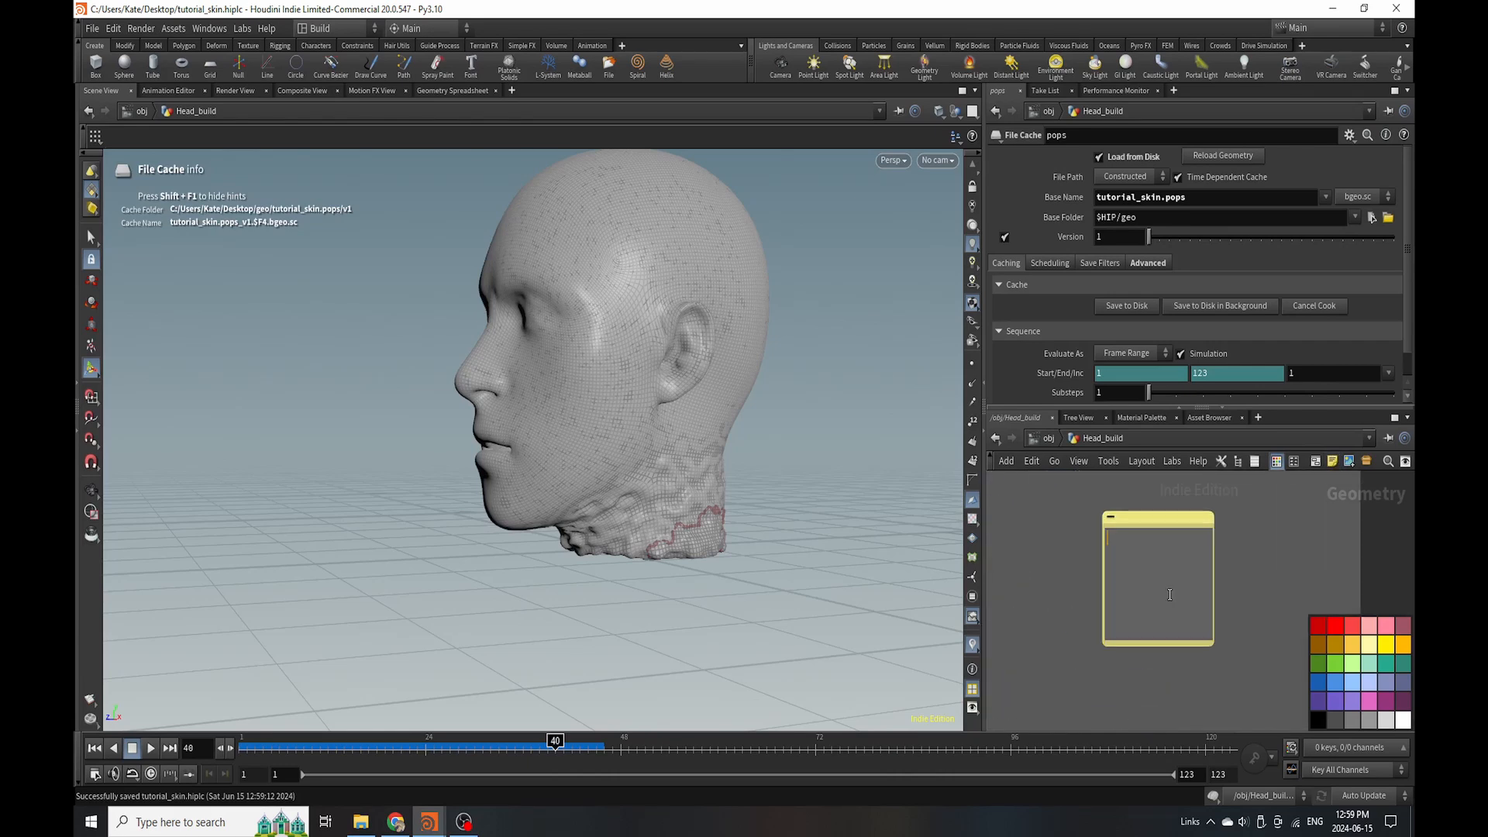
{"action": "scroll", "coordinate": [1101, 540], "scroll_direction": "down", "scroll_amount": 5}
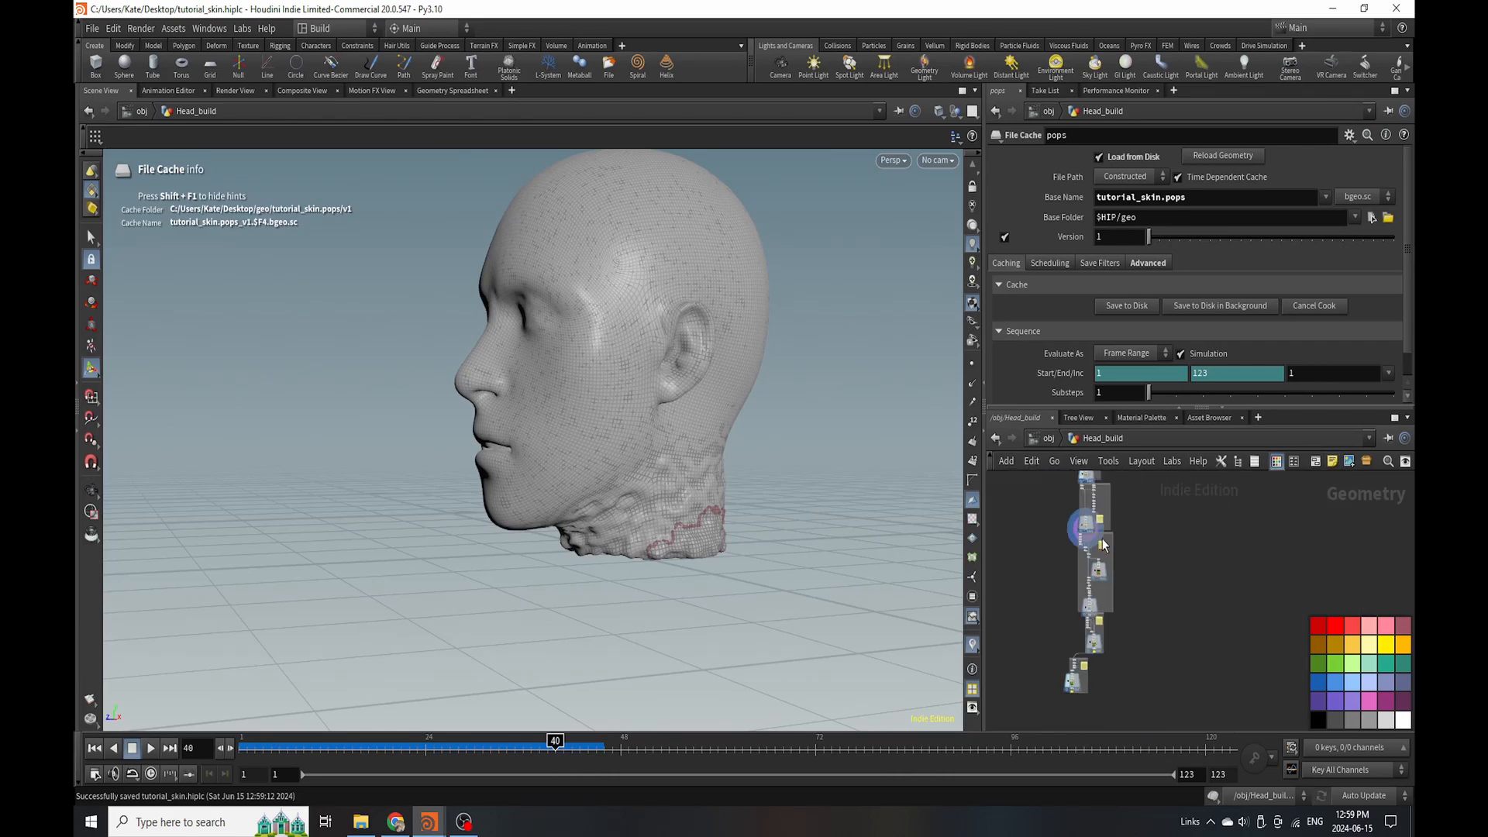
{"action": "scroll", "coordinate": [1076, 705], "scroll_direction": "up", "scroll_amount": 6}
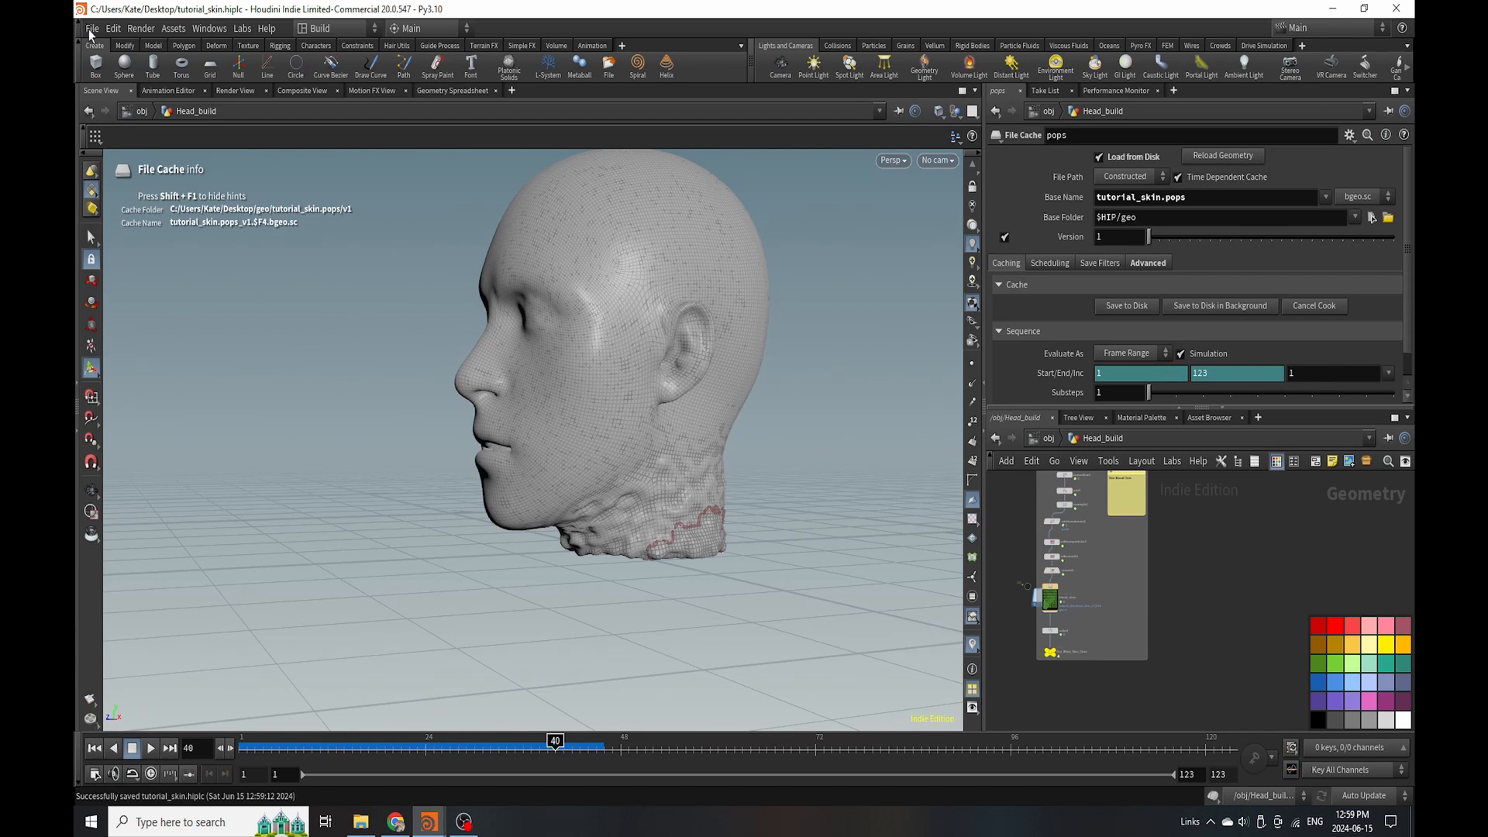
{"action": "scroll", "coordinate": [1162, 620], "scroll_direction": "up", "scroll_amount": 2}
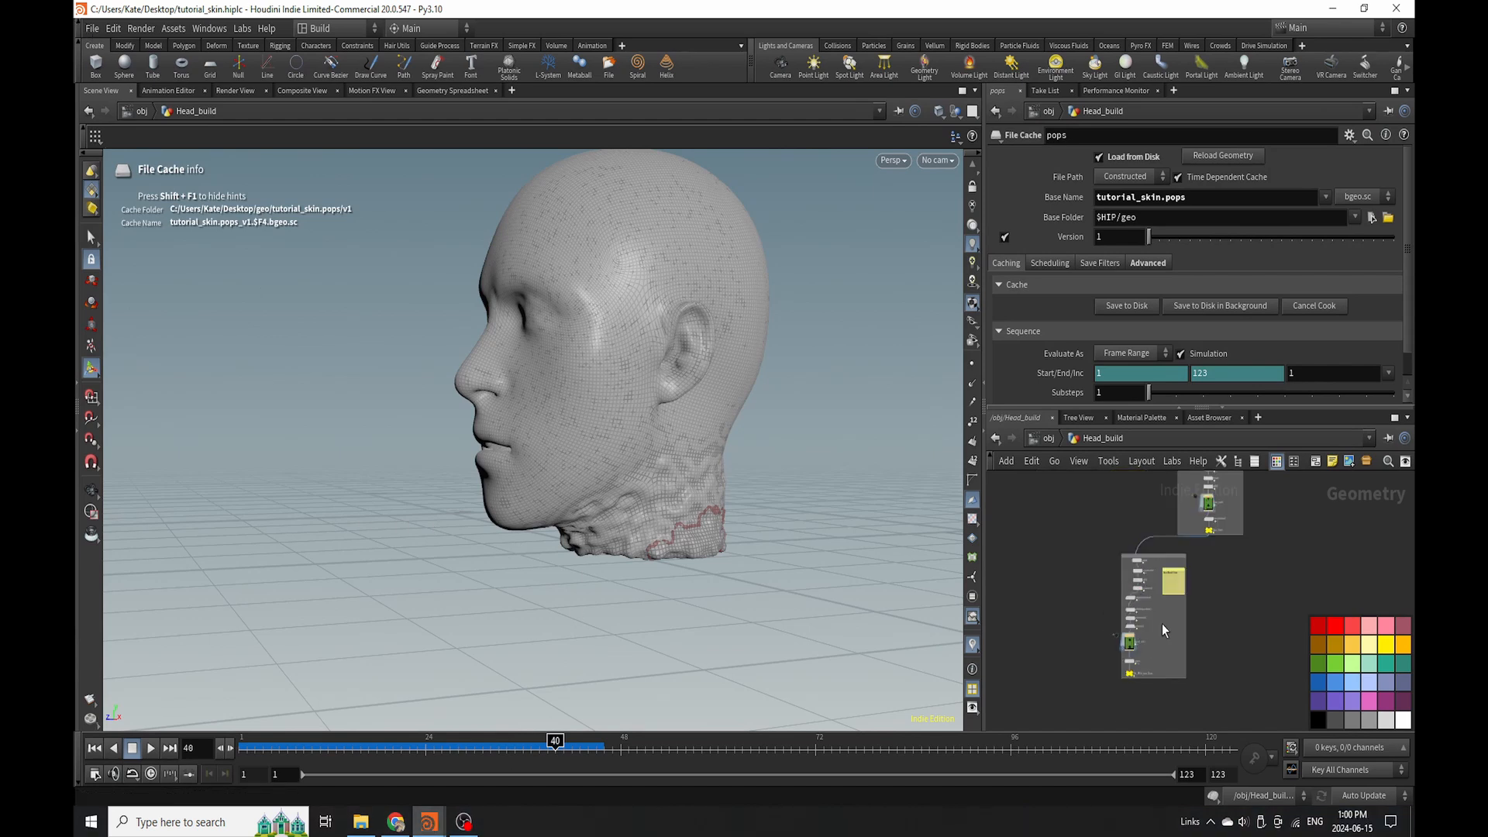
{"action": "scroll", "coordinate": [1183, 572], "scroll_direction": "up", "scroll_amount": 3}
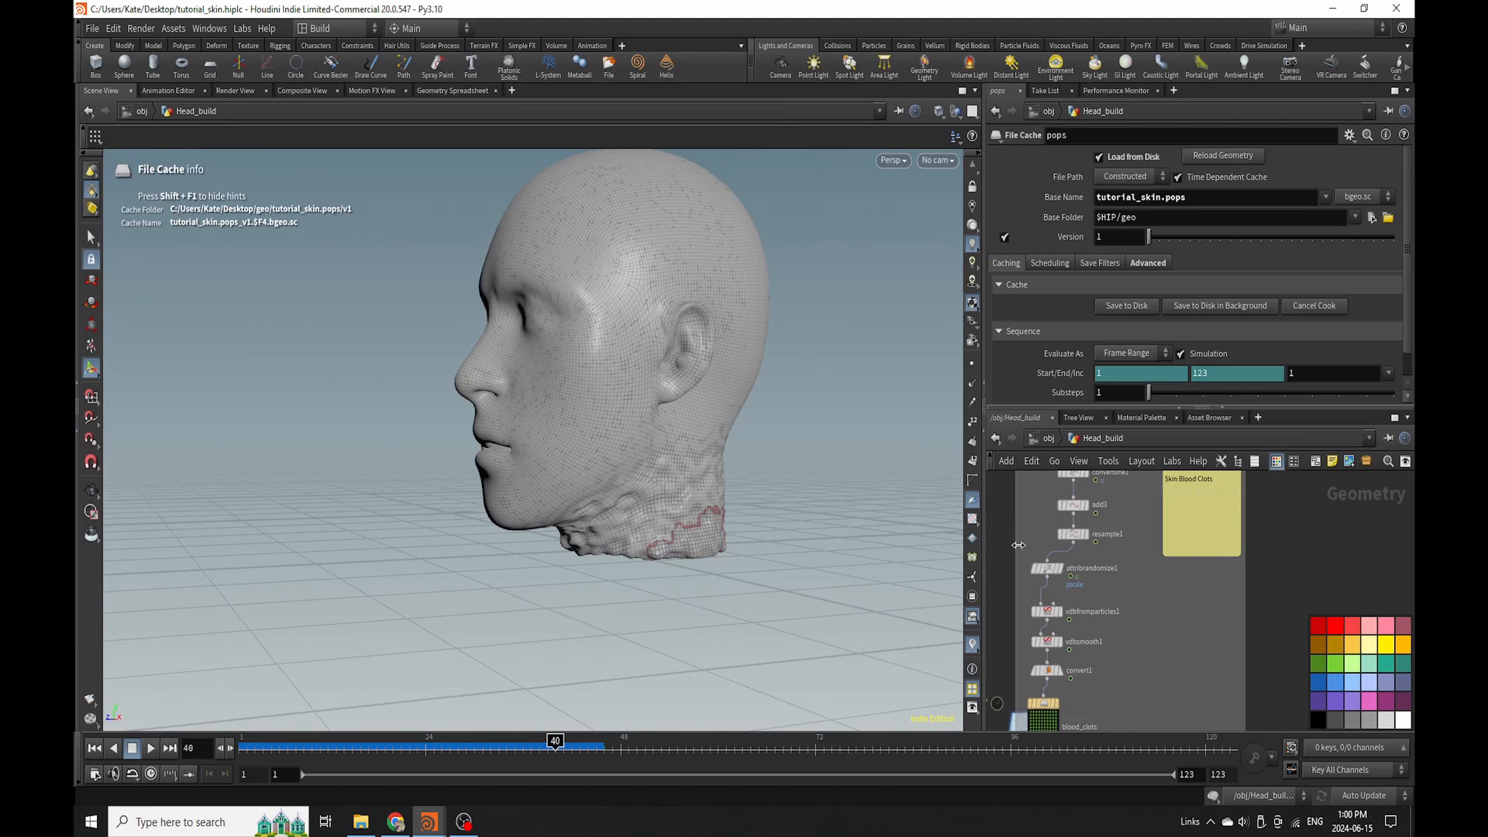
Display the resample1 node in the Skin Blood Clots network box and save the scene.
{"action": "scroll", "coordinate": [1085, 545], "scroll_direction": "up", "scroll_amount": 3}
{"action": "left_click", "coordinate": [1090, 538]}
{"action": "key", "text": "ctrl+s"}
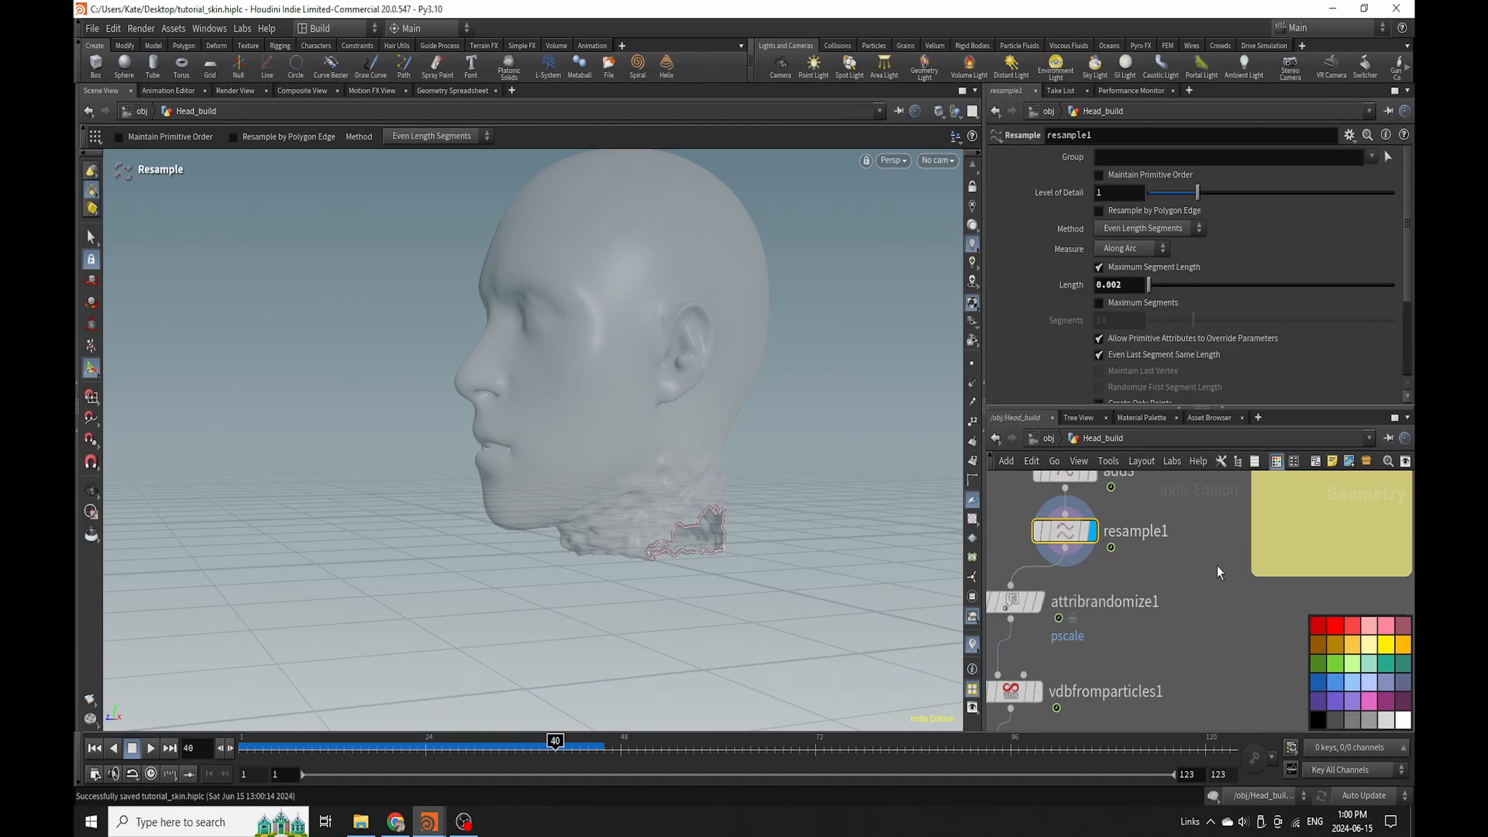
Insert a Null node between resample1 and attribrandomize1.
{"action": "key", "text": "Tab"}
{"action": "type", "text": "null"}
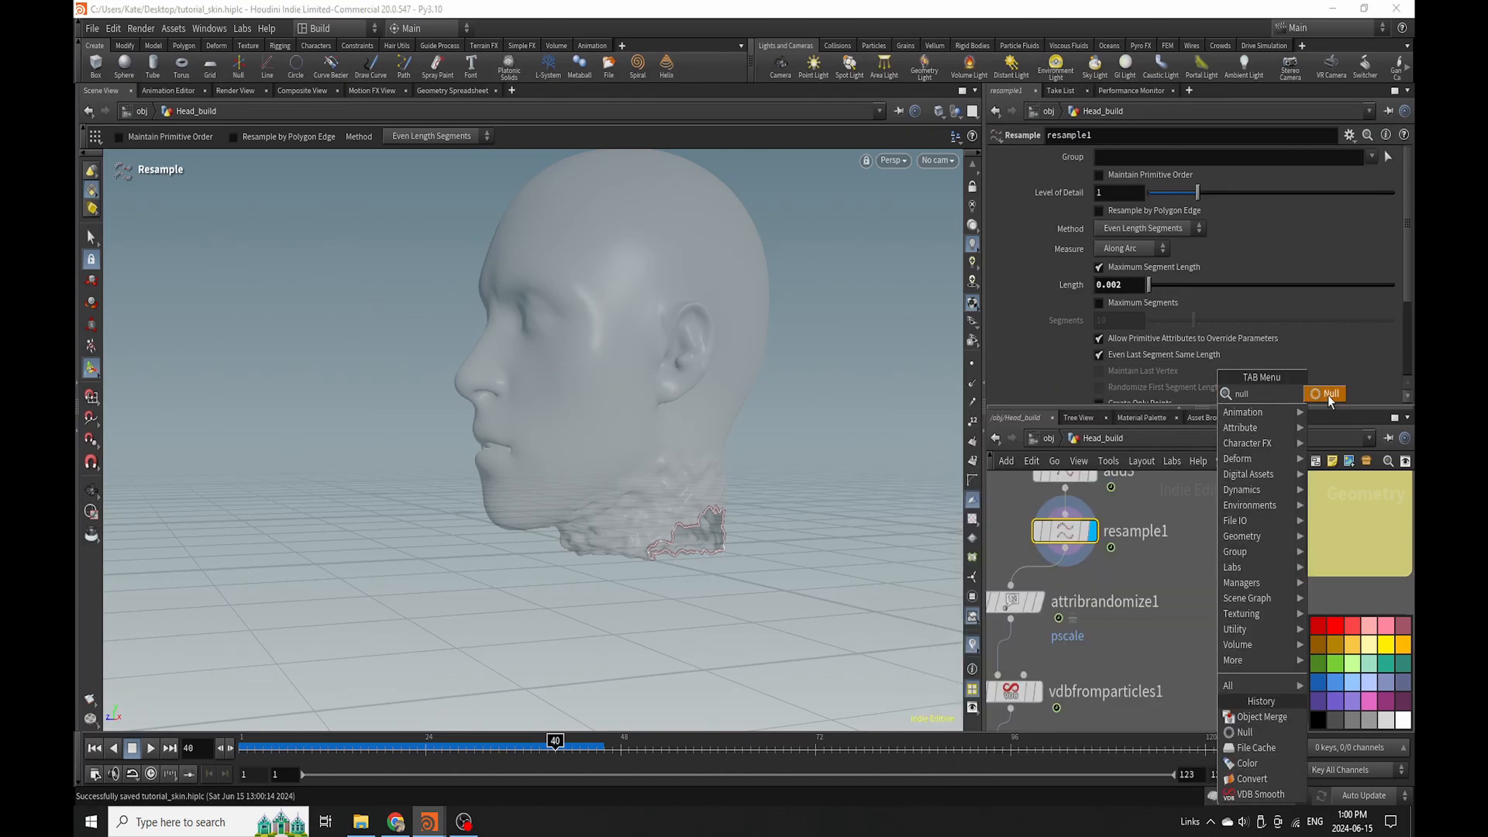
{"action": "left_click", "coordinate": [1328, 397]}
{"action": "left_click", "coordinate": [1062, 571]}
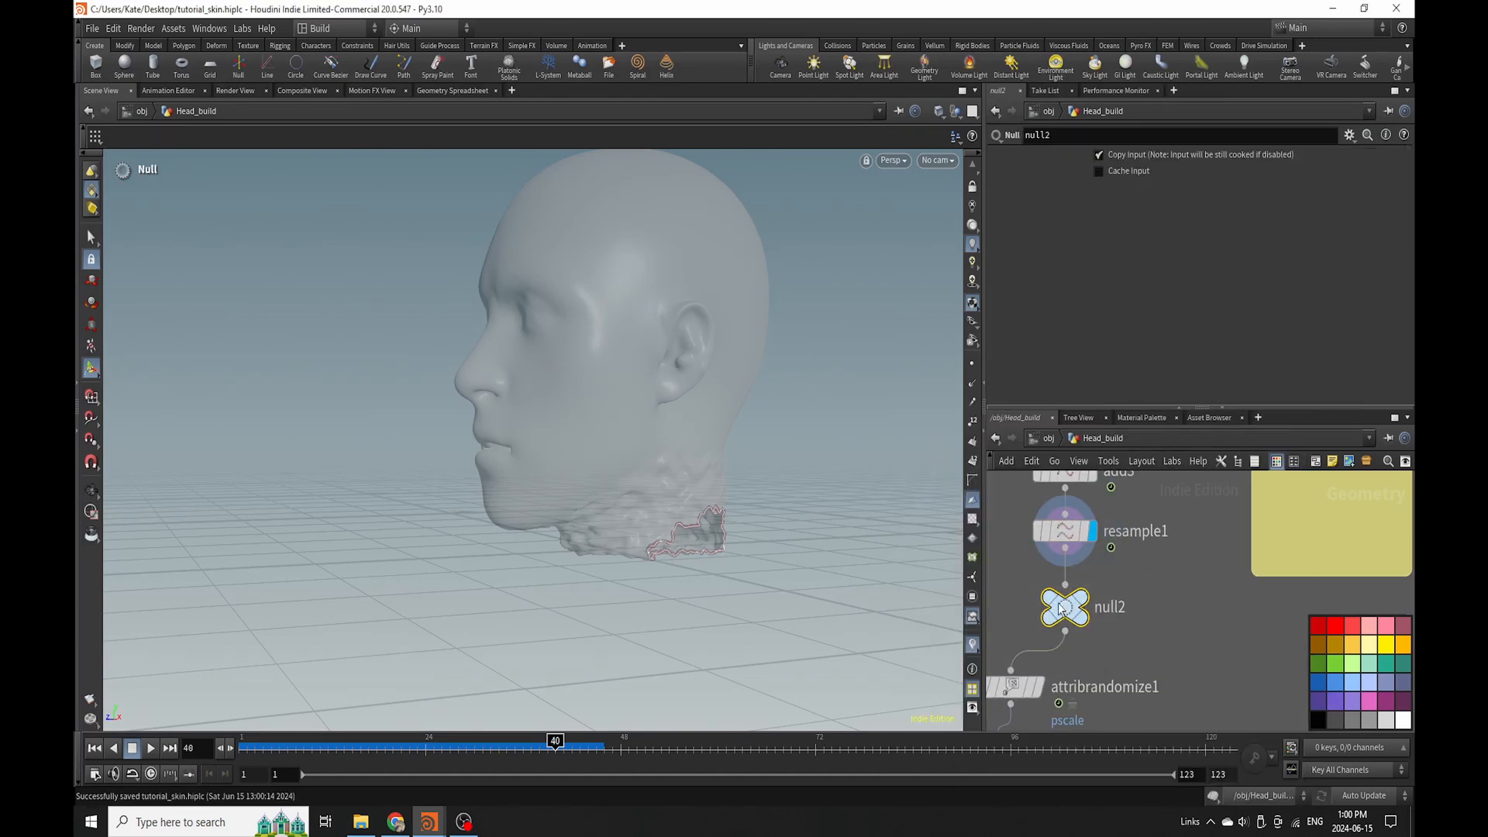
Add a Point Velocity node outside the Skin Blood Clots box, fed by the Null below resample1, and display it.
{"action": "scroll", "coordinate": [1059, 549], "scroll_direction": "down", "scroll_amount": 4}
{"action": "scroll", "coordinate": [1088, 576], "scroll_direction": "down", "scroll_amount": 3}
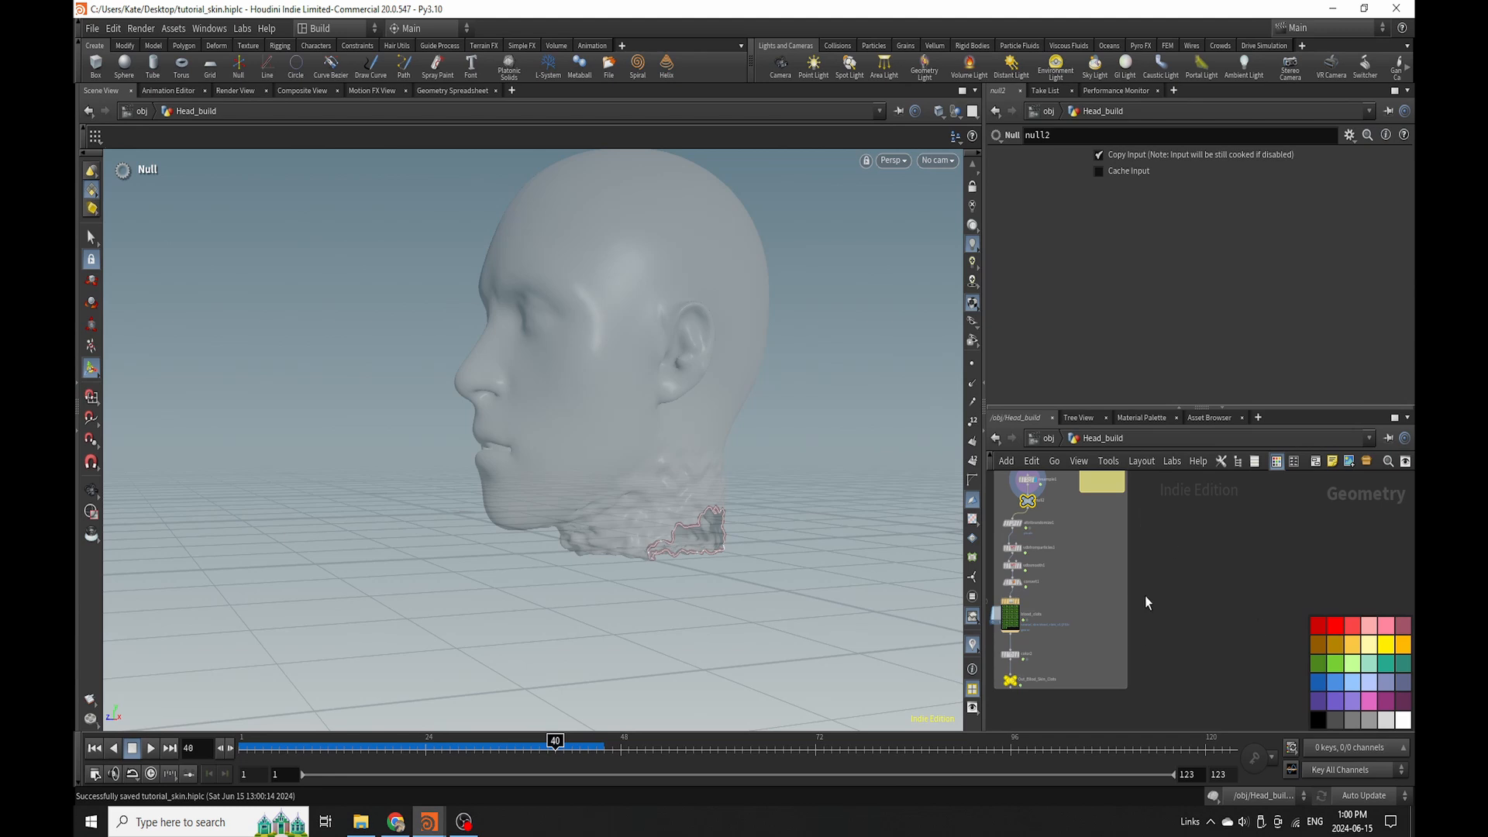
{"action": "key", "text": "Tab"}
{"action": "type", "text": "poin"}
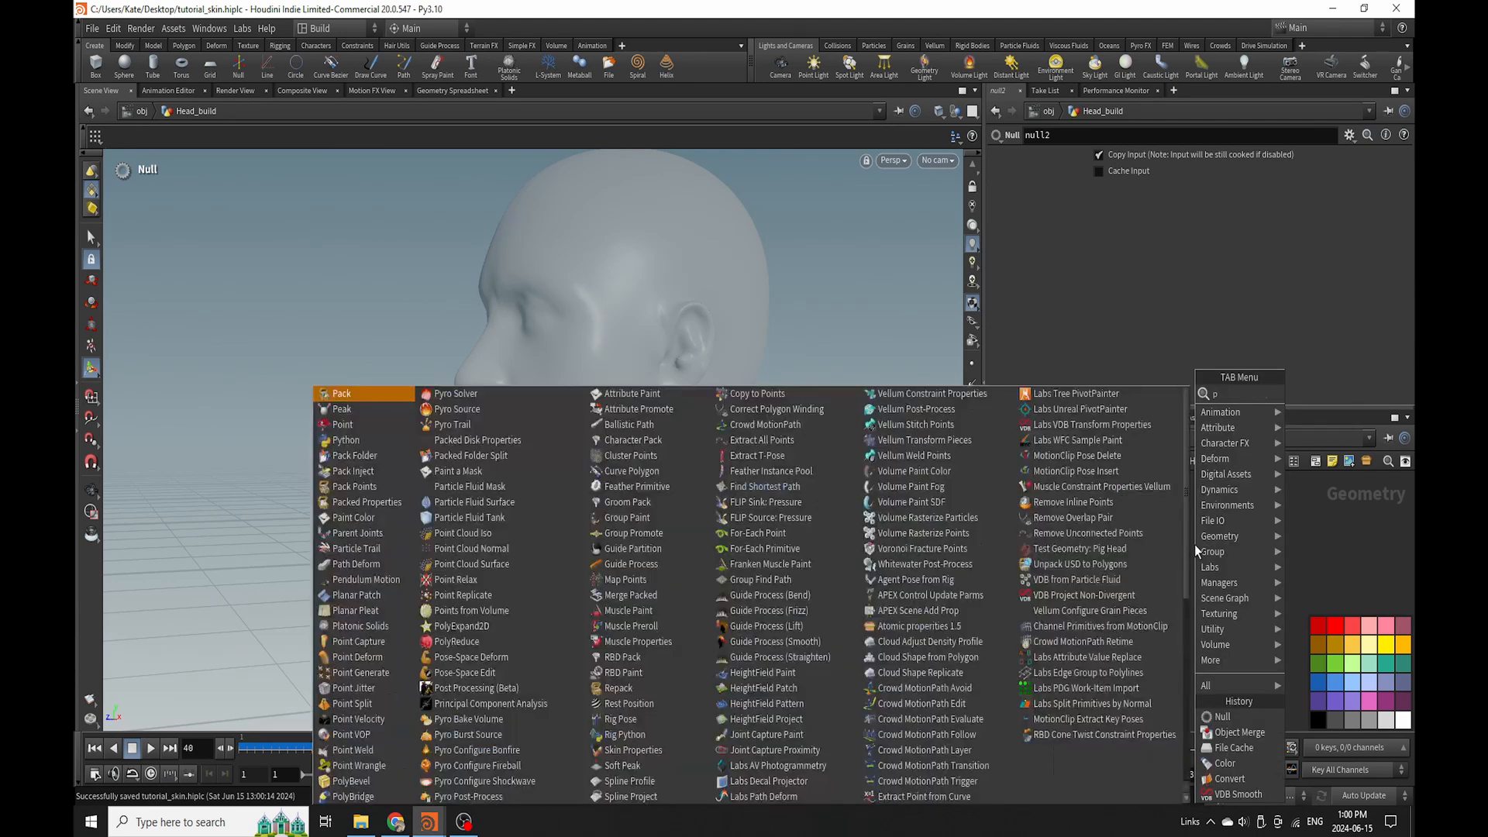
{"action": "left_click", "coordinate": [1095, 487]}
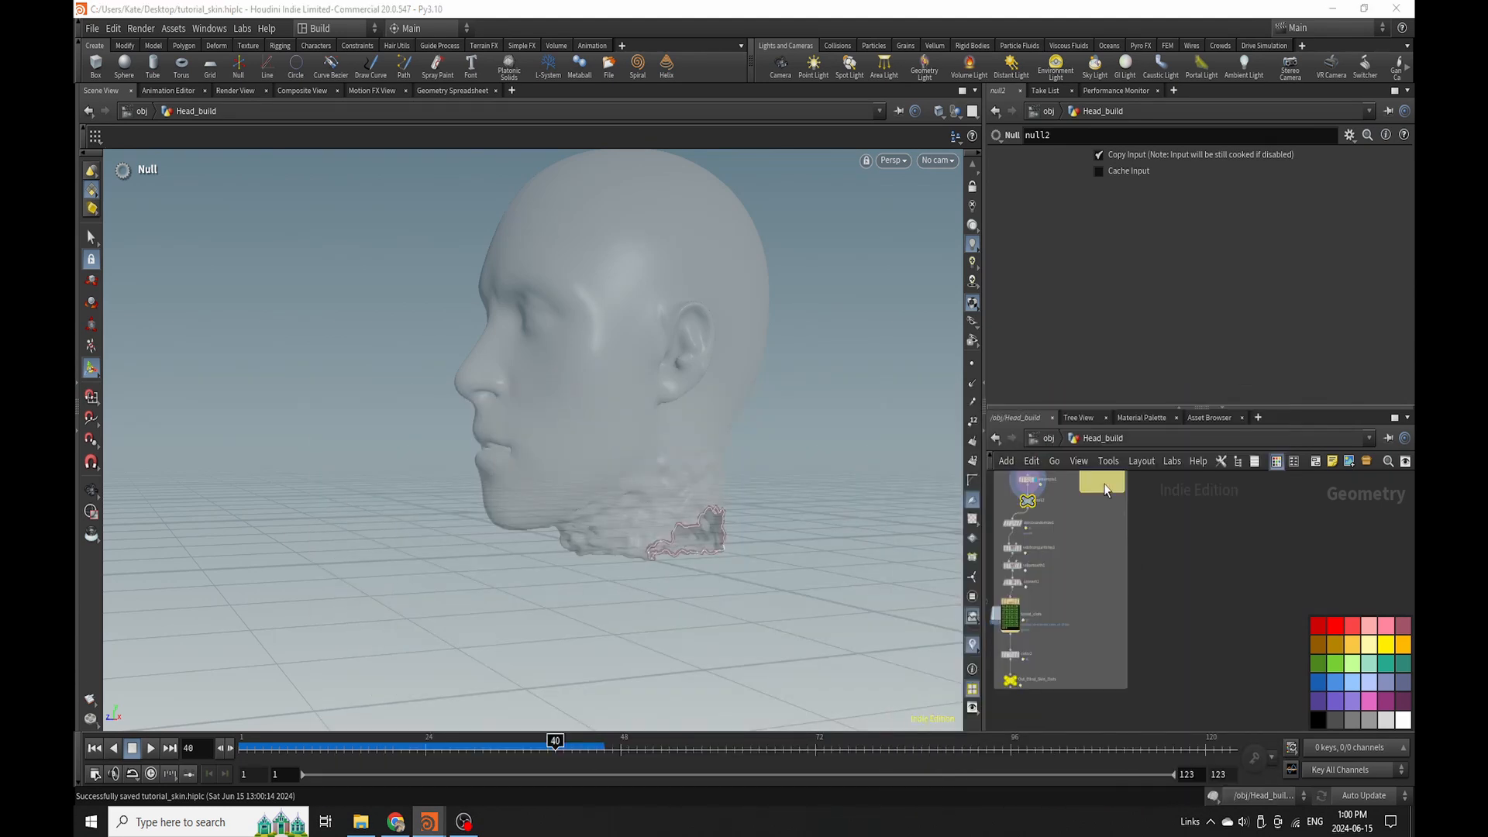
{"action": "left_click", "coordinate": [1167, 538]}
{"action": "scroll", "coordinate": [1045, 513], "scroll_direction": "up", "scroll_amount": 3}
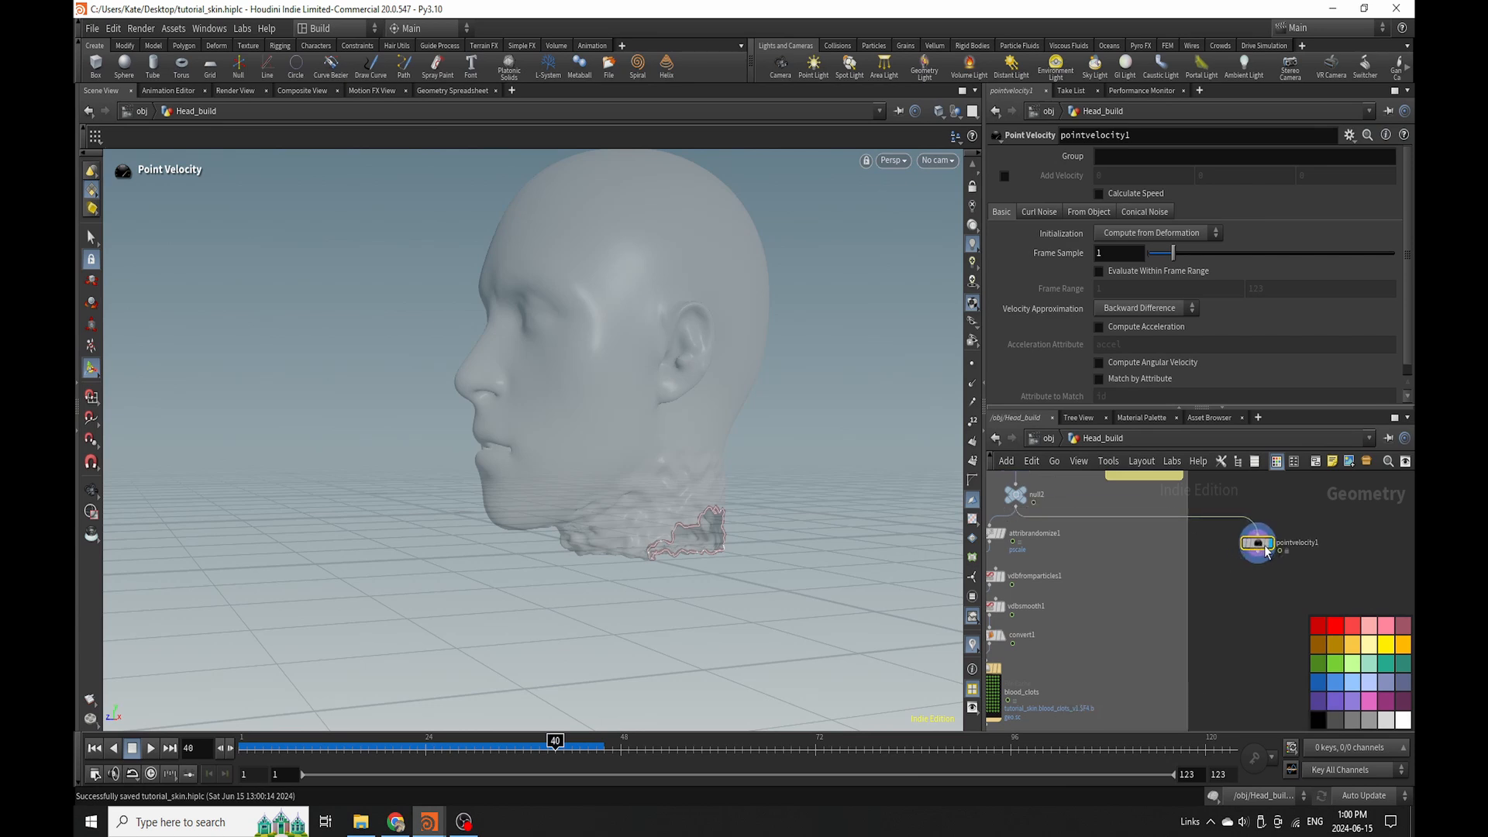
{"action": "scroll", "coordinate": [1209, 535], "scroll_direction": "down", "scroll_amount": 3}
{"action": "scroll", "coordinate": [1271, 521], "scroll_direction": "up", "scroll_amount": 3}
{"action": "middle_click_drag", "start_coordinate": [1275, 518], "coordinate": [1196, 522]}
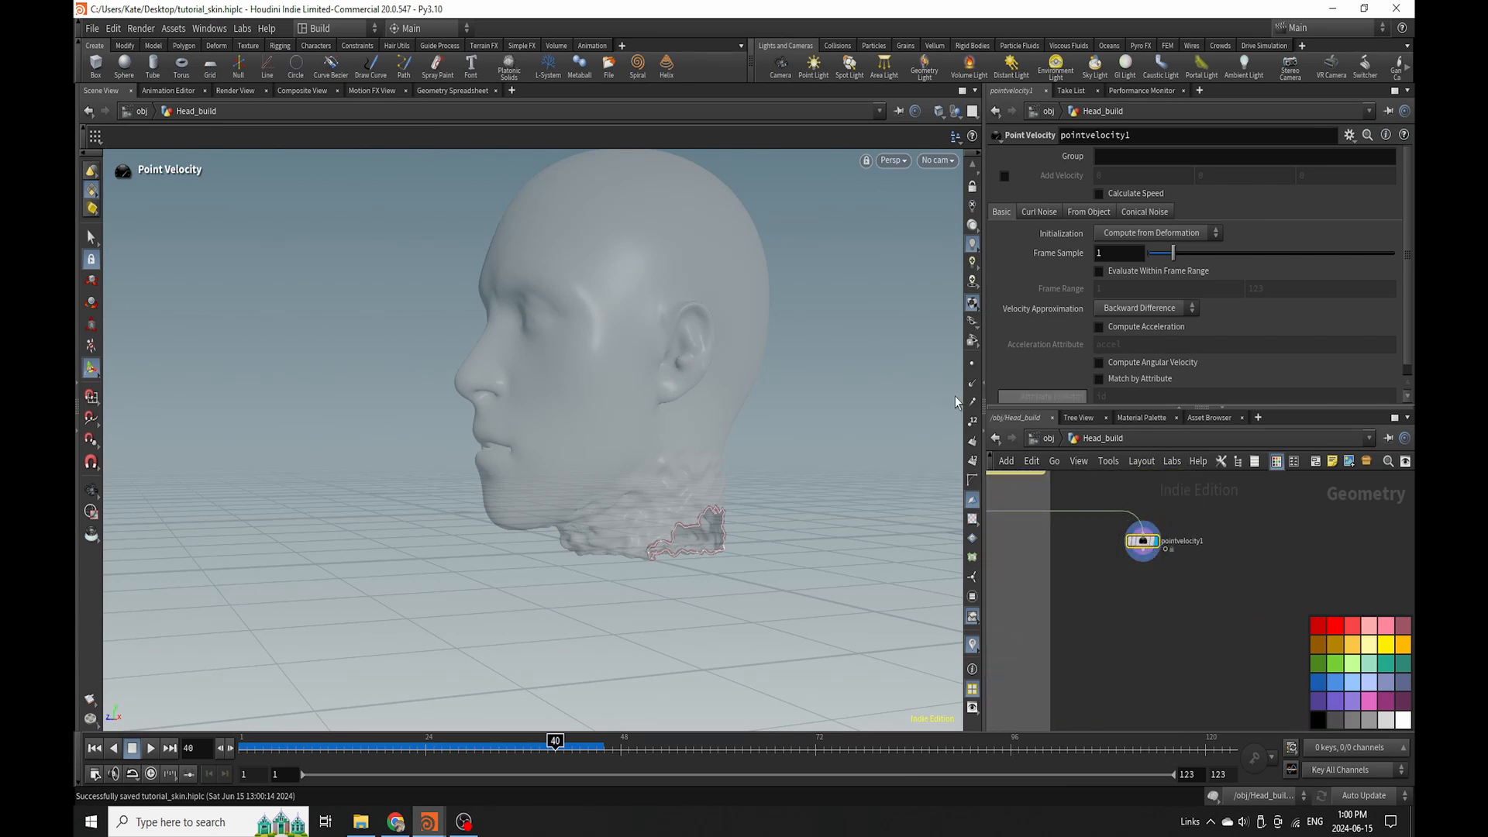
Zoom in on the neck wound and hide the other objects in the viewport so only the Head_build curve shows.
{"action": "left_click", "coordinate": [951, 136]}
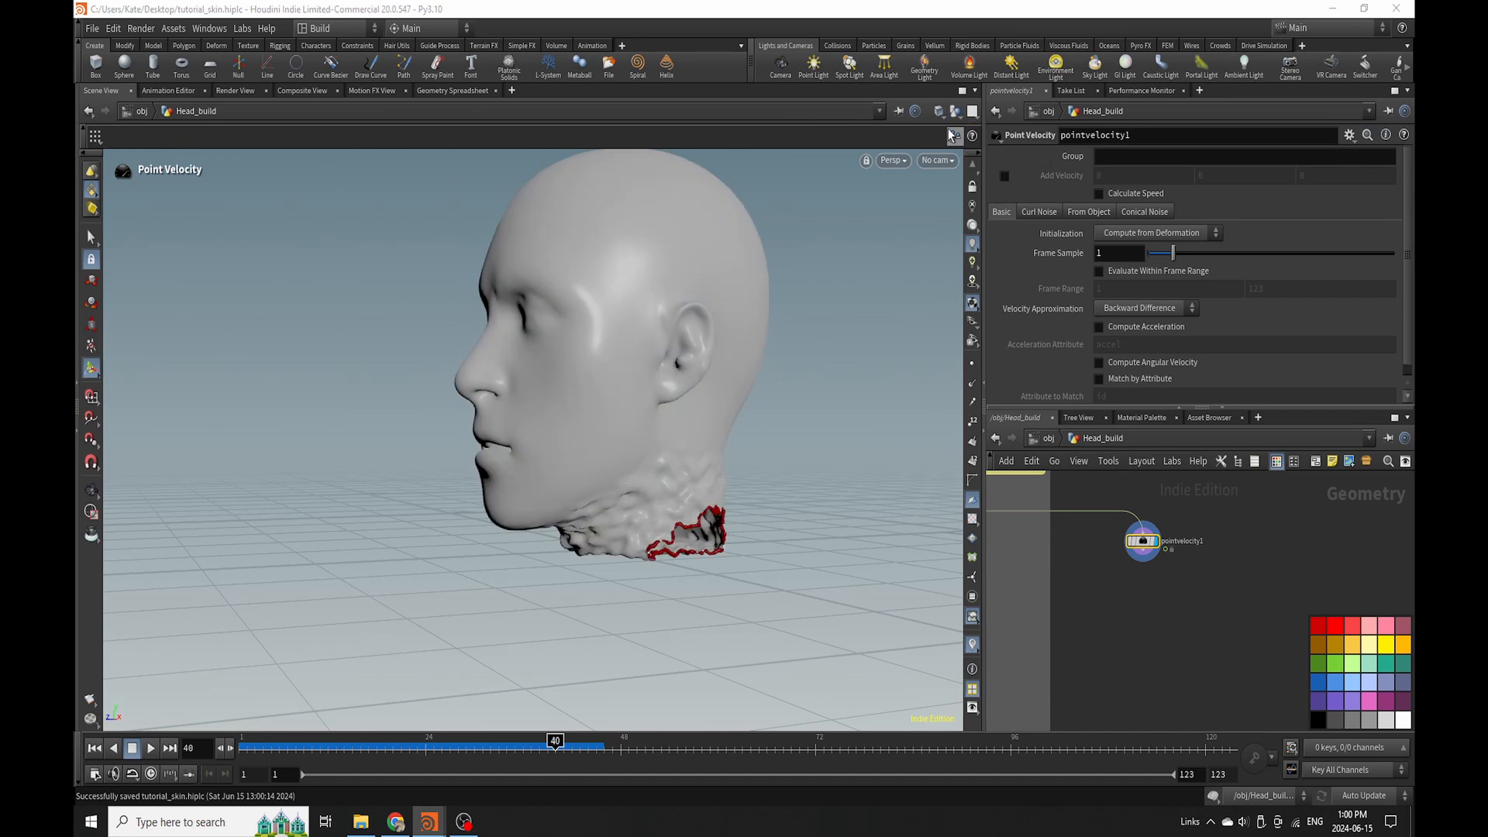
{"action": "scroll", "coordinate": [727, 519], "scroll_direction": "up", "scroll_amount": 5}
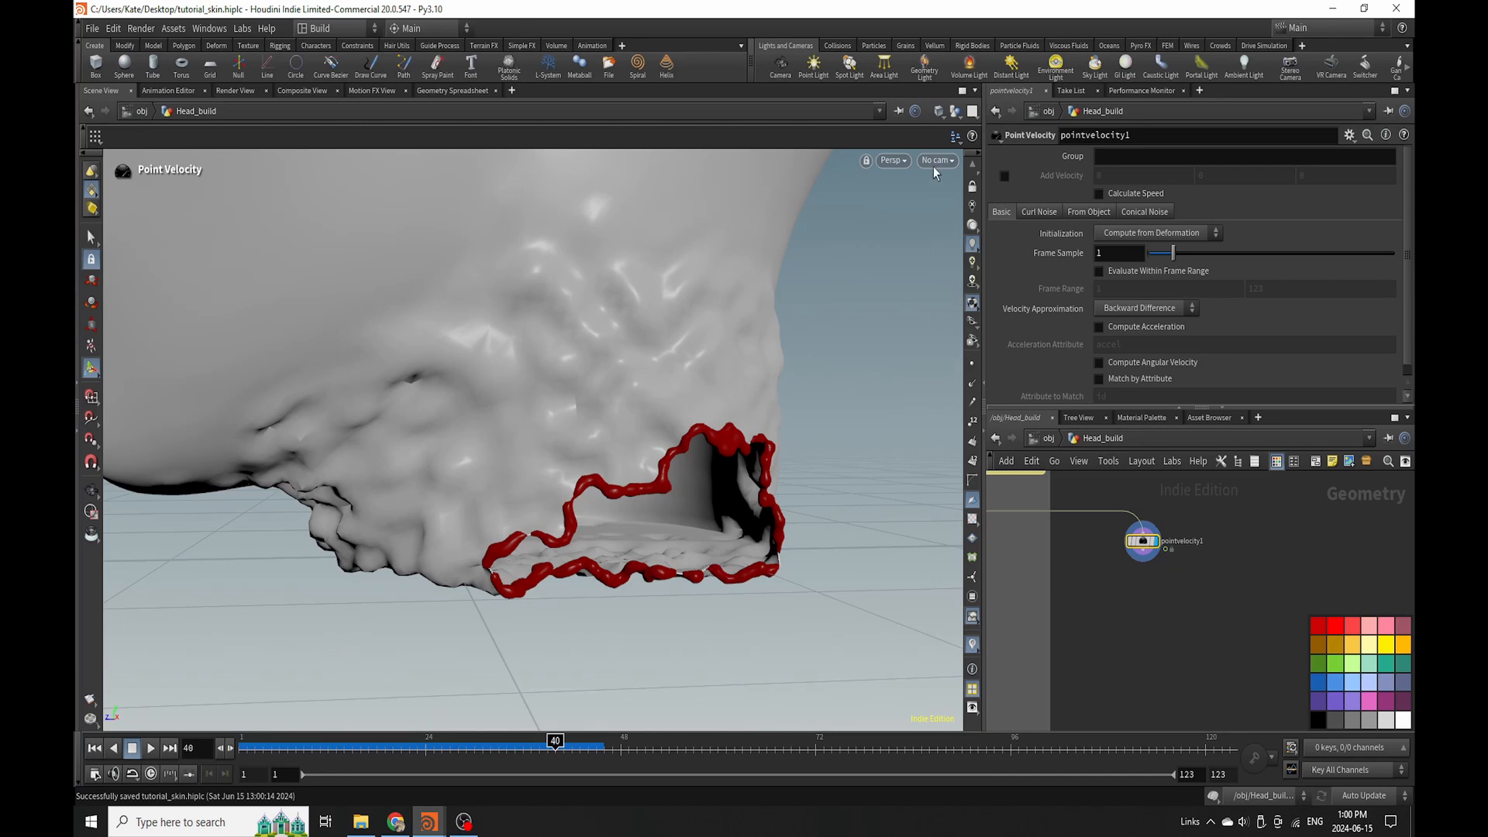
{"action": "left_click", "coordinate": [954, 116]}
{"action": "left_click", "coordinate": [977, 160]}
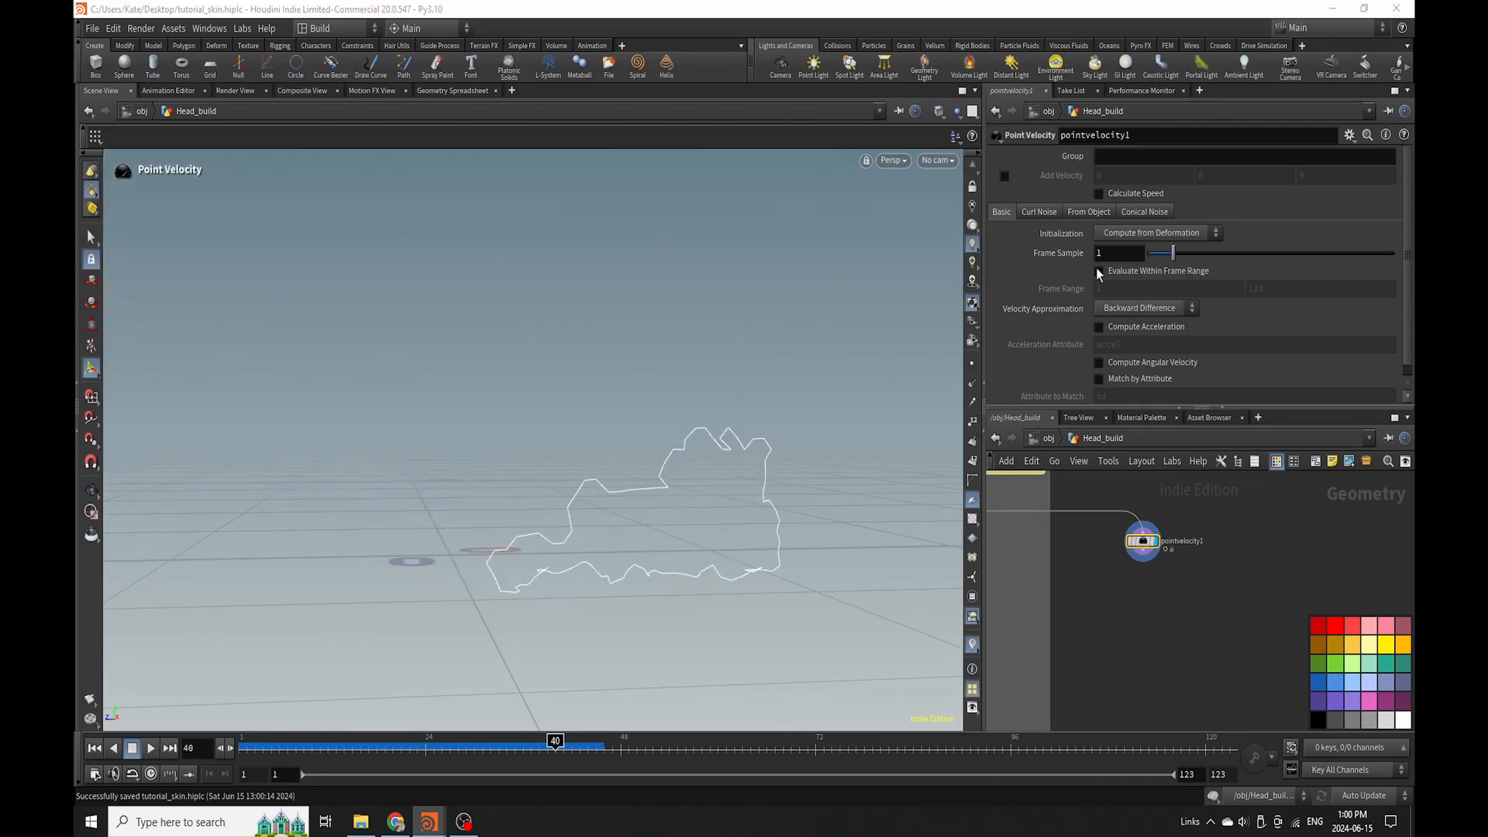
Enable Add Velocity on the Point Velocity node with 0, -1, 0, and set its initialization to Set to Value.
{"action": "left_click", "coordinate": [1007, 176]}
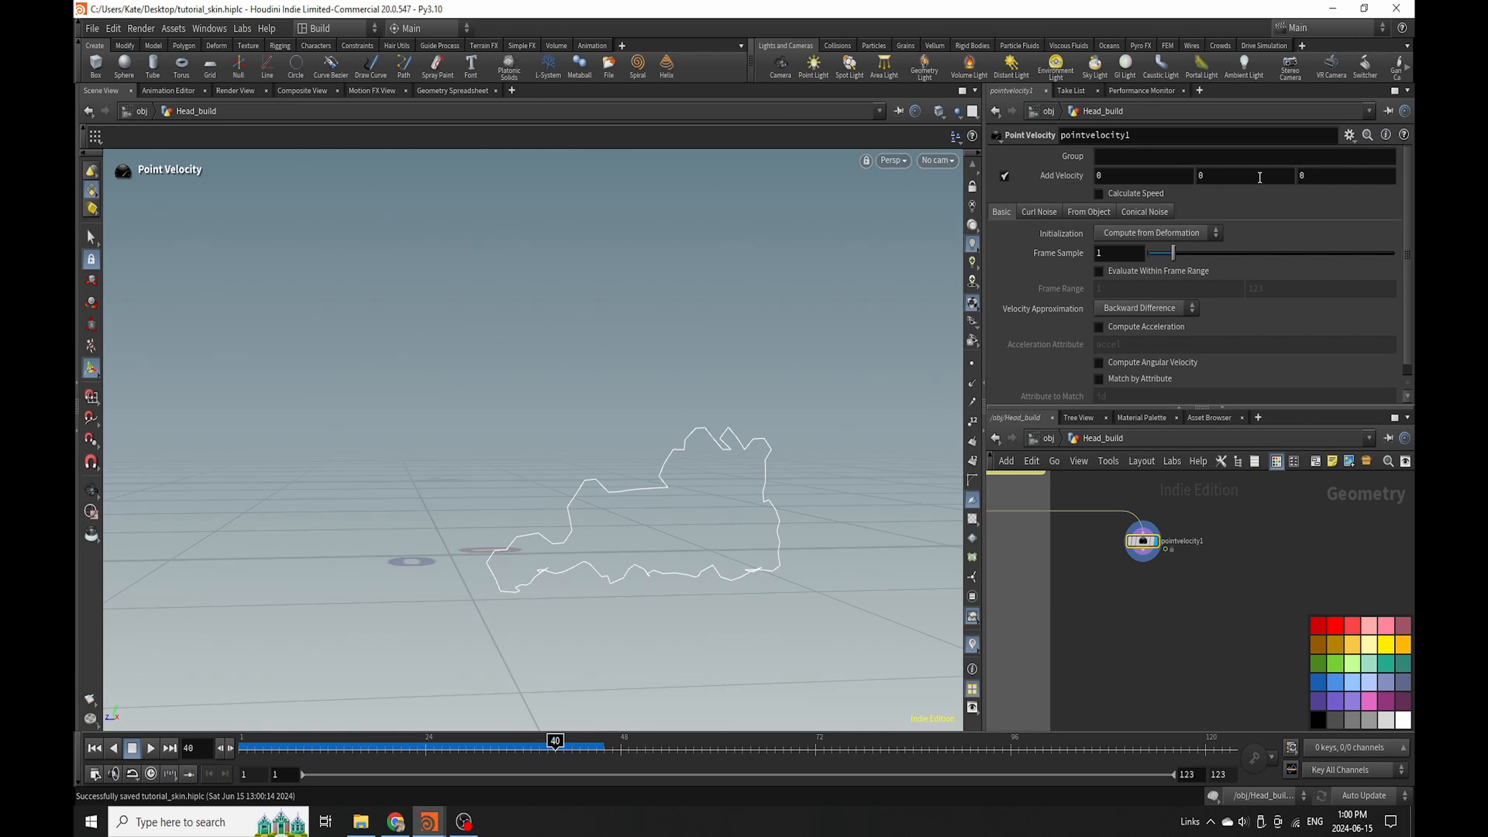
{"action": "type", "text": "-1"}
{"action": "key", "text": "Return"}
{"action": "scroll", "coordinate": [1144, 541], "scroll_direction": "up", "scroll_amount": 2}
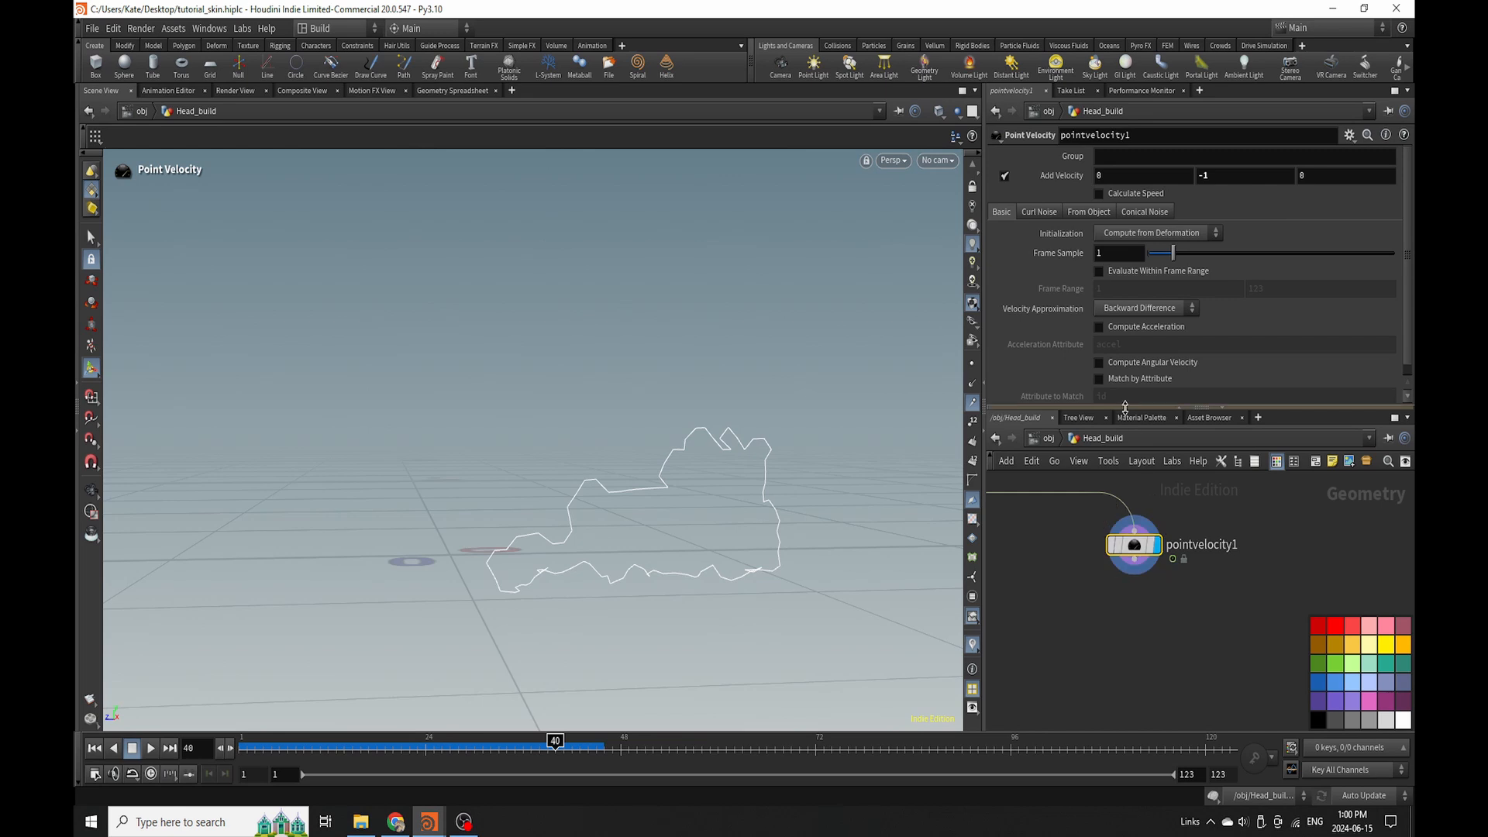
{"action": "left_click", "coordinate": [1155, 233]}
{"action": "left_click", "coordinate": [1175, 279]}
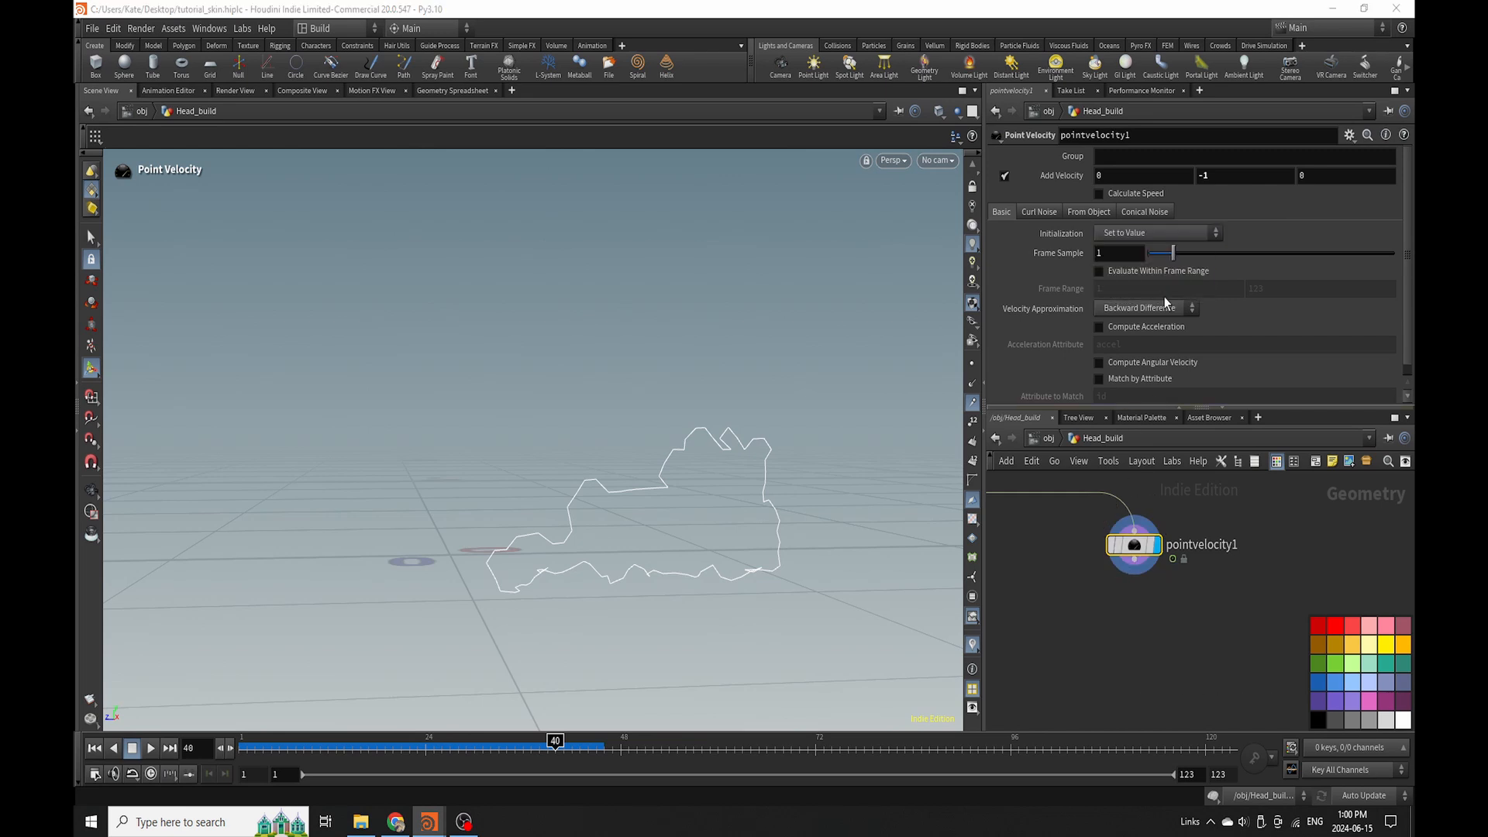
{"action": "left_click_drag", "start_coordinate": [696, 514], "coordinate": [775, 558]}
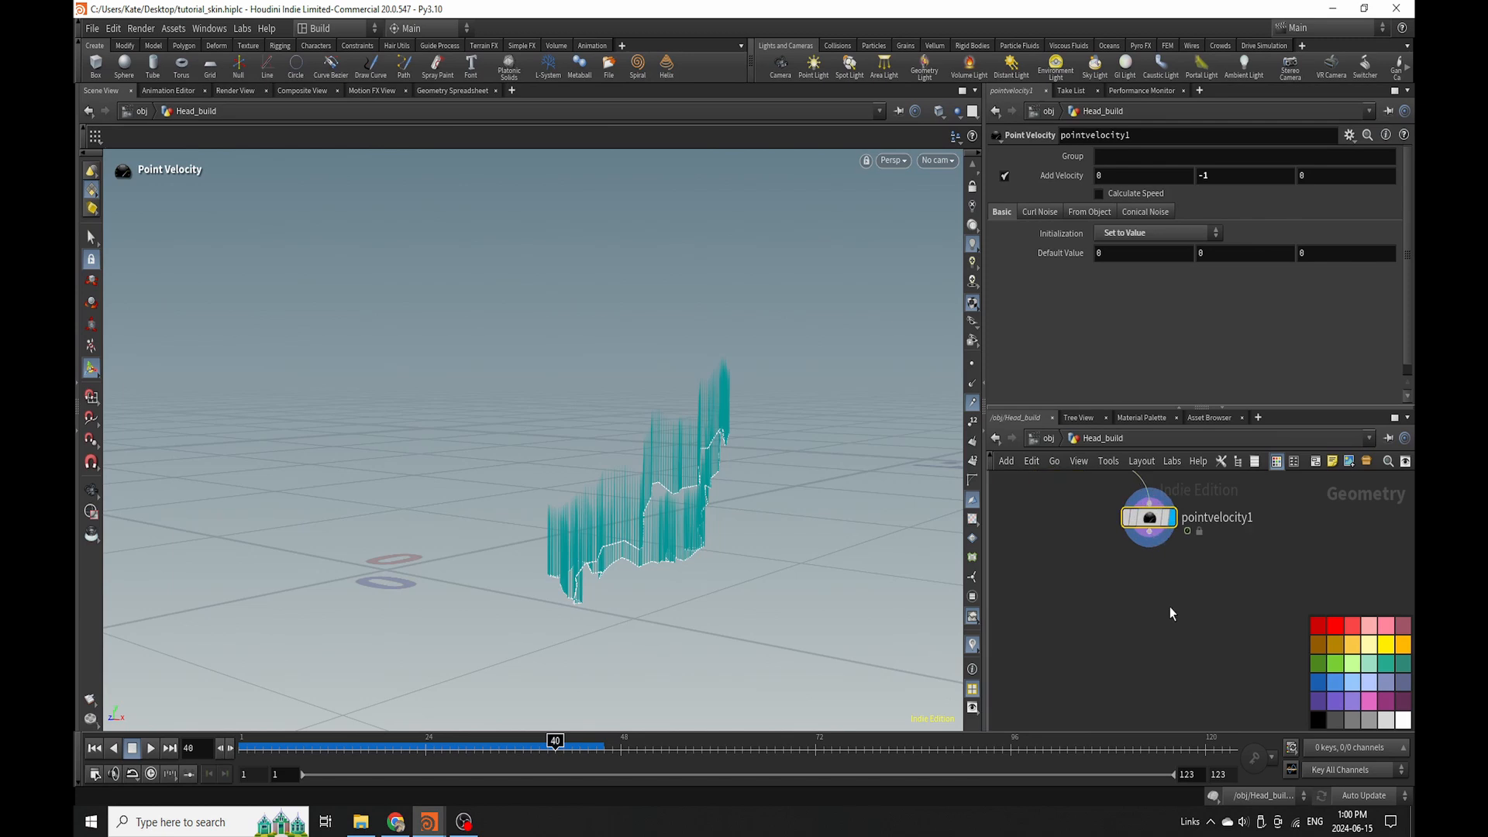
Add a POP Network fed by the Point Velocity node, display it, and go to the first frame.
{"action": "key", "text": "Tab"}
{"action": "type", "text": "pop"}
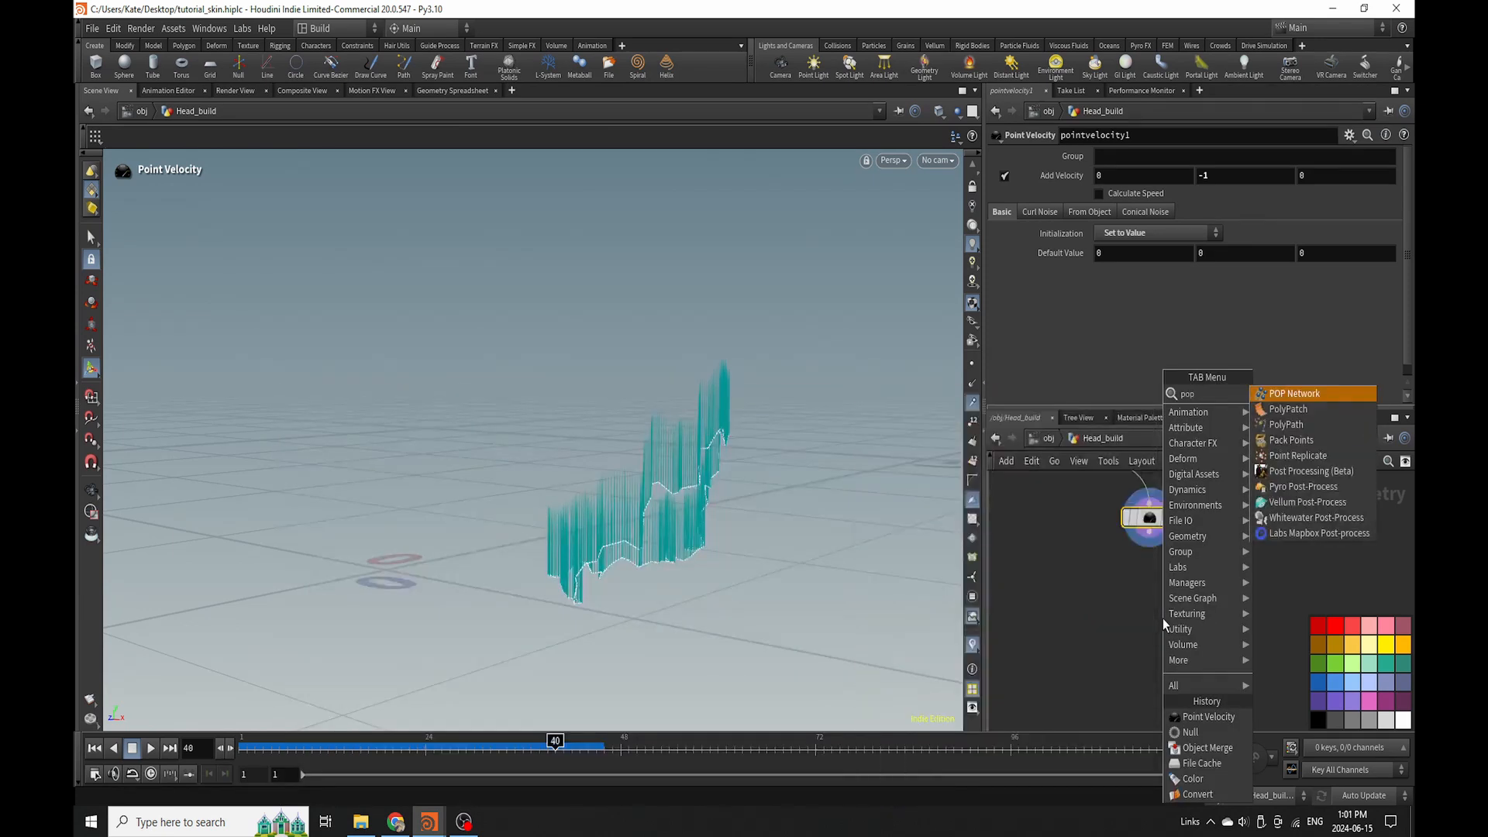
{"action": "key", "text": "Return"}
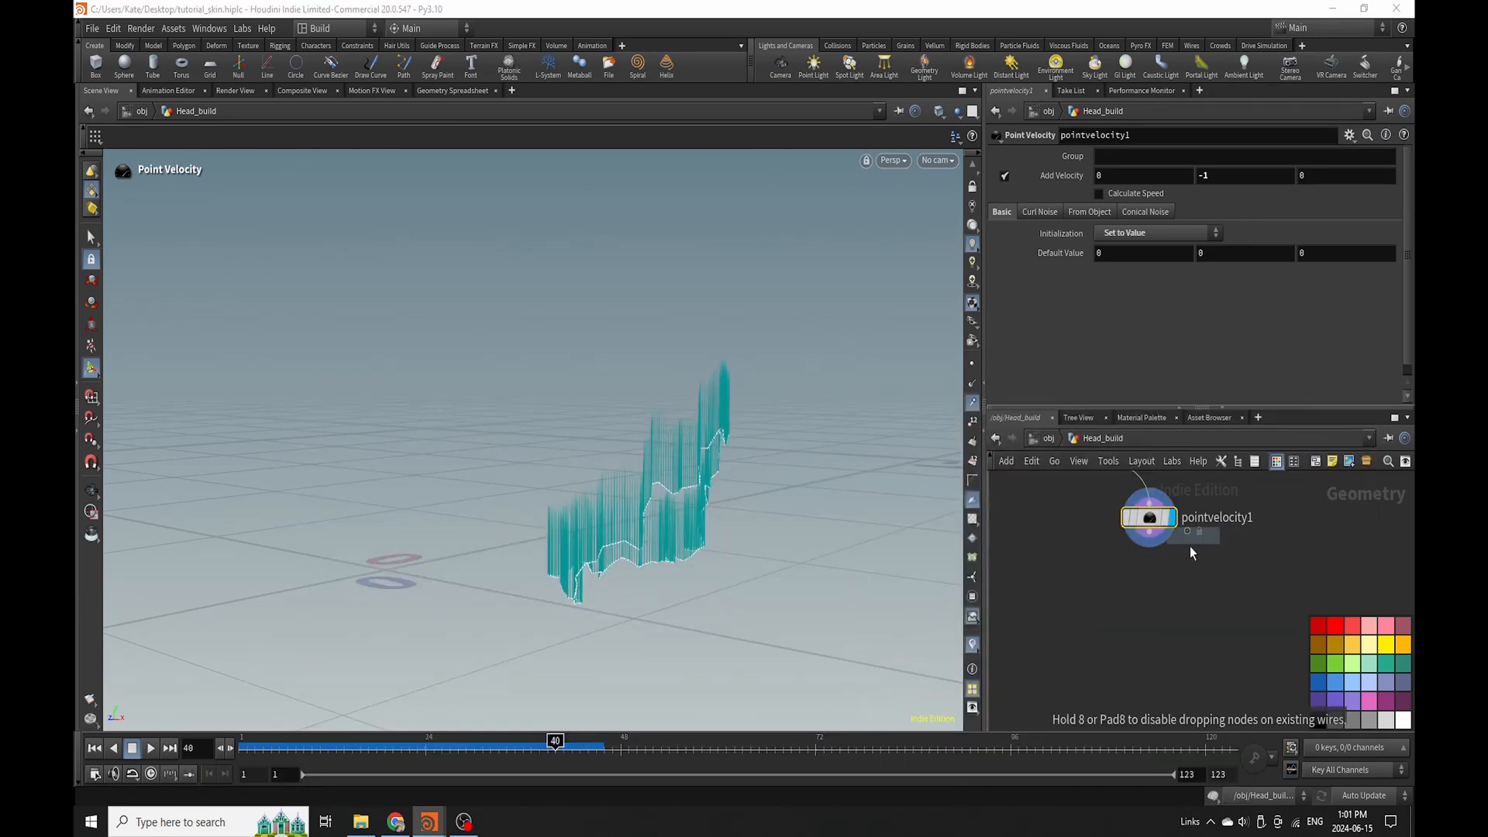
{"action": "left_click", "coordinate": [1154, 583]}
{"action": "mouse_move", "coordinate": [1179, 591]}
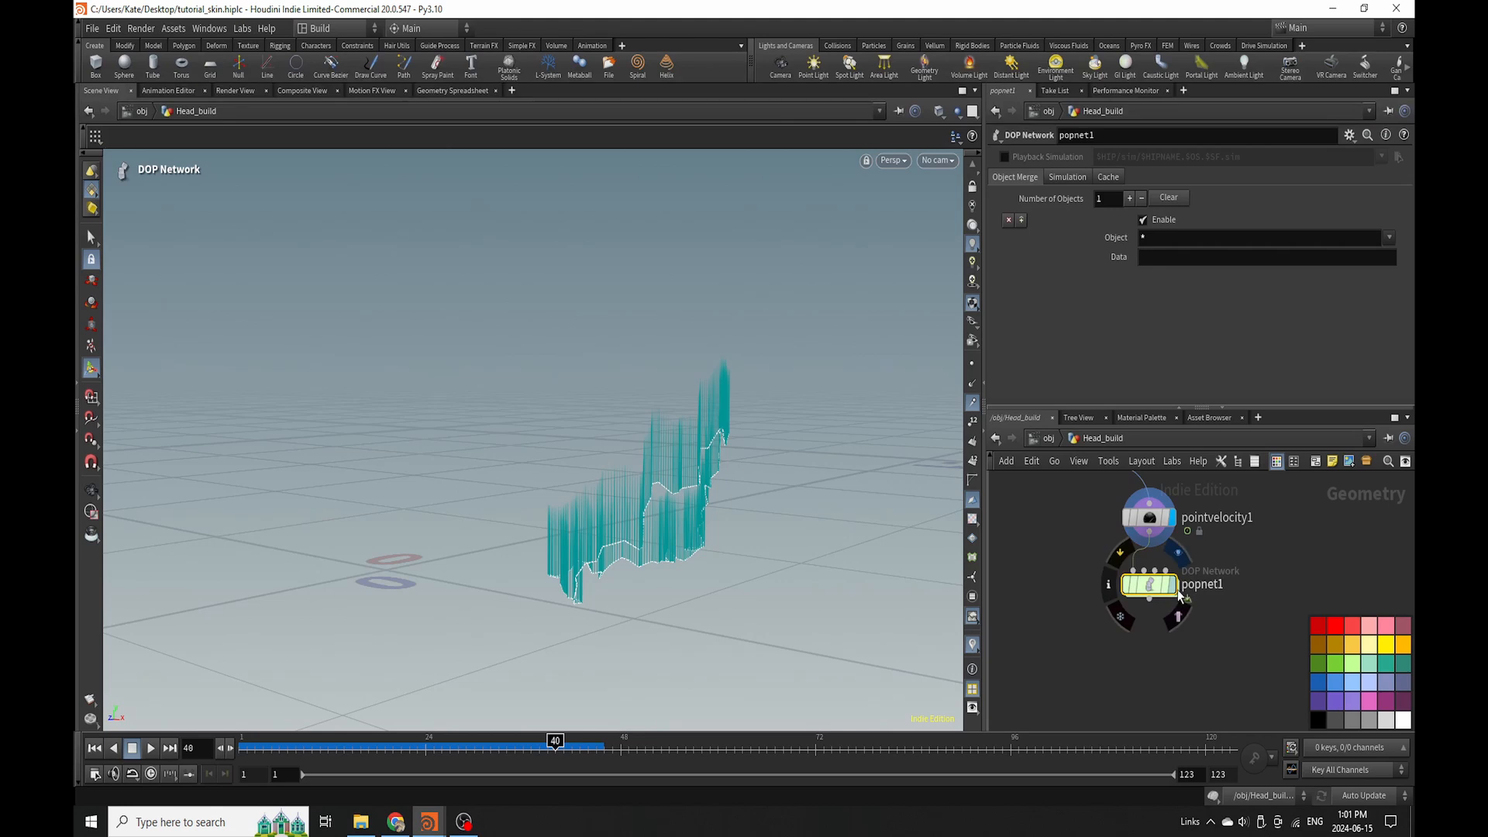
{"action": "left_click", "coordinate": [94, 749]}
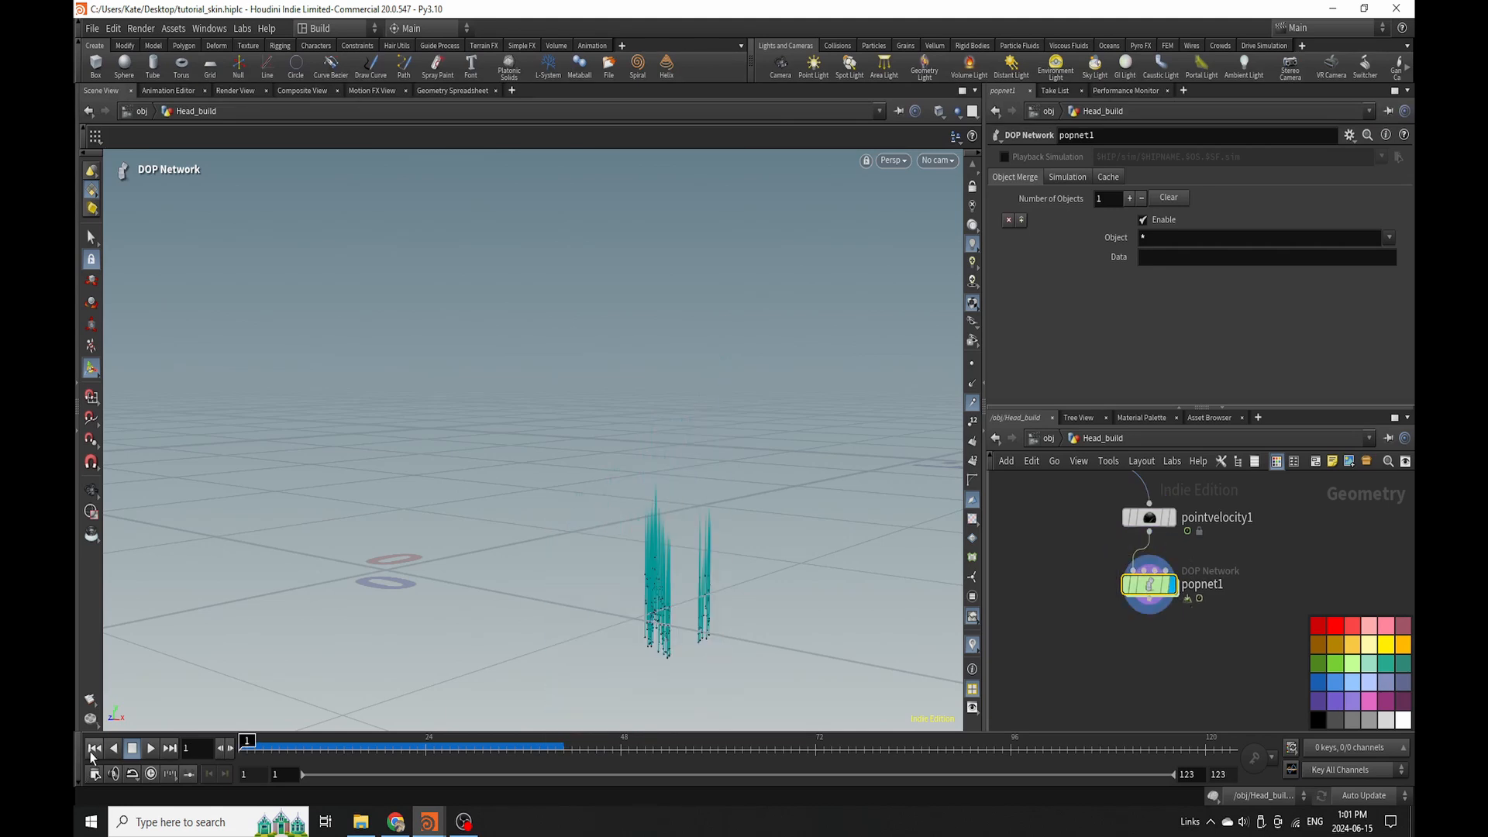
Go inside the POP Network and delete the wire_pops_into_here merge node.
{"action": "double_click", "coordinate": [1162, 578]}
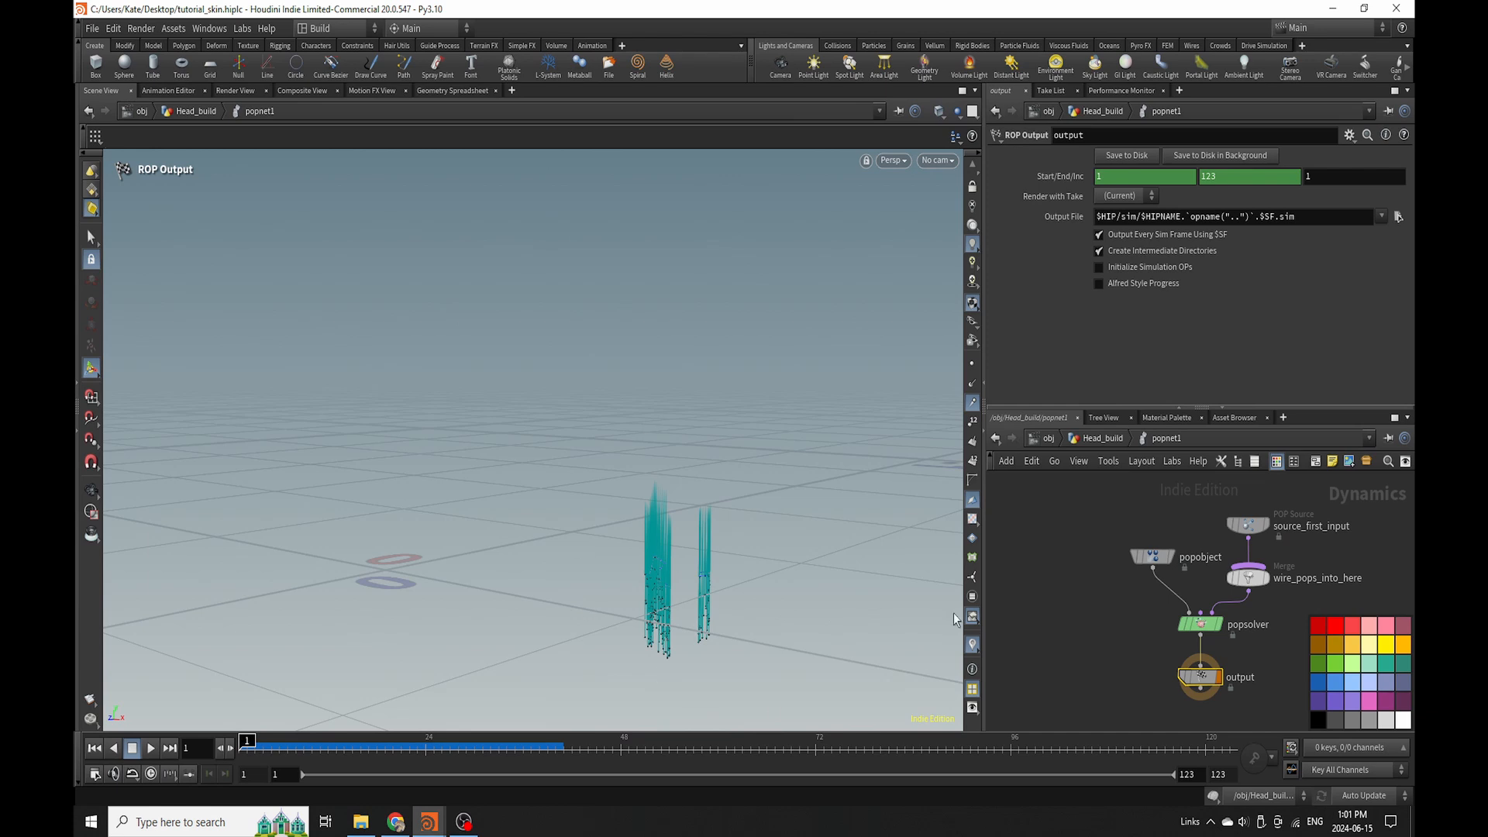
{"action": "middle_click_drag", "start_coordinate": [1095, 534], "coordinate": [1000, 542]}
{"action": "left_click", "coordinate": [1128, 587]}
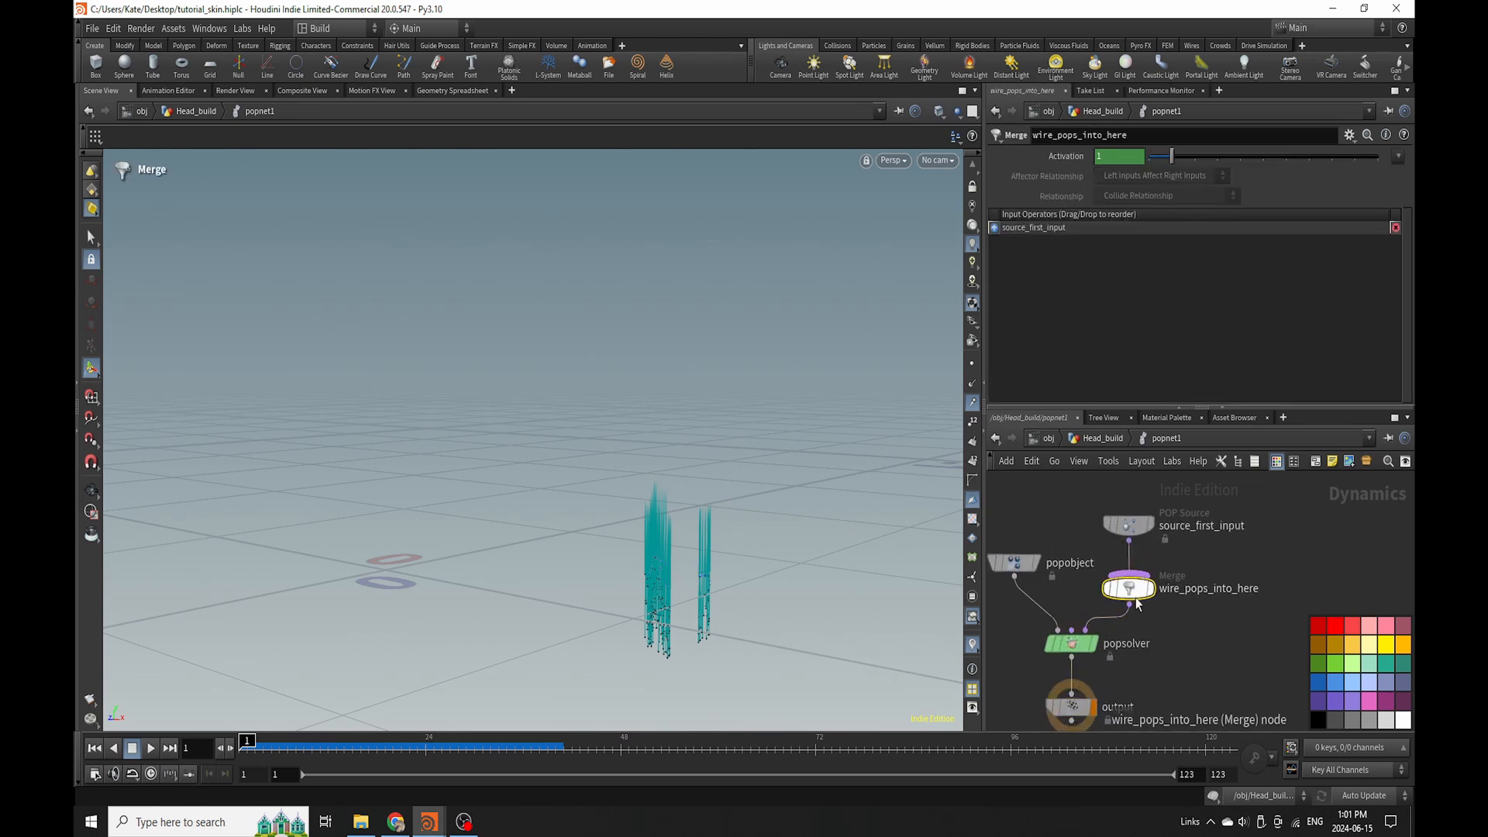
{"action": "key", "text": "Delete"}
Move the output node down and insert a Gravity Force node between popsolver and output.
{"action": "scroll", "coordinate": [1211, 613], "scroll_direction": "down", "scroll_amount": 1}
{"action": "middle_click_drag", "start_coordinate": [1094, 725], "coordinate": [1123, 635]}
{"action": "scroll", "coordinate": [1123, 636], "scroll_direction": "up", "scroll_amount": 1}
{"action": "left_click_drag", "start_coordinate": [1124, 570], "coordinate": [1123, 642]}
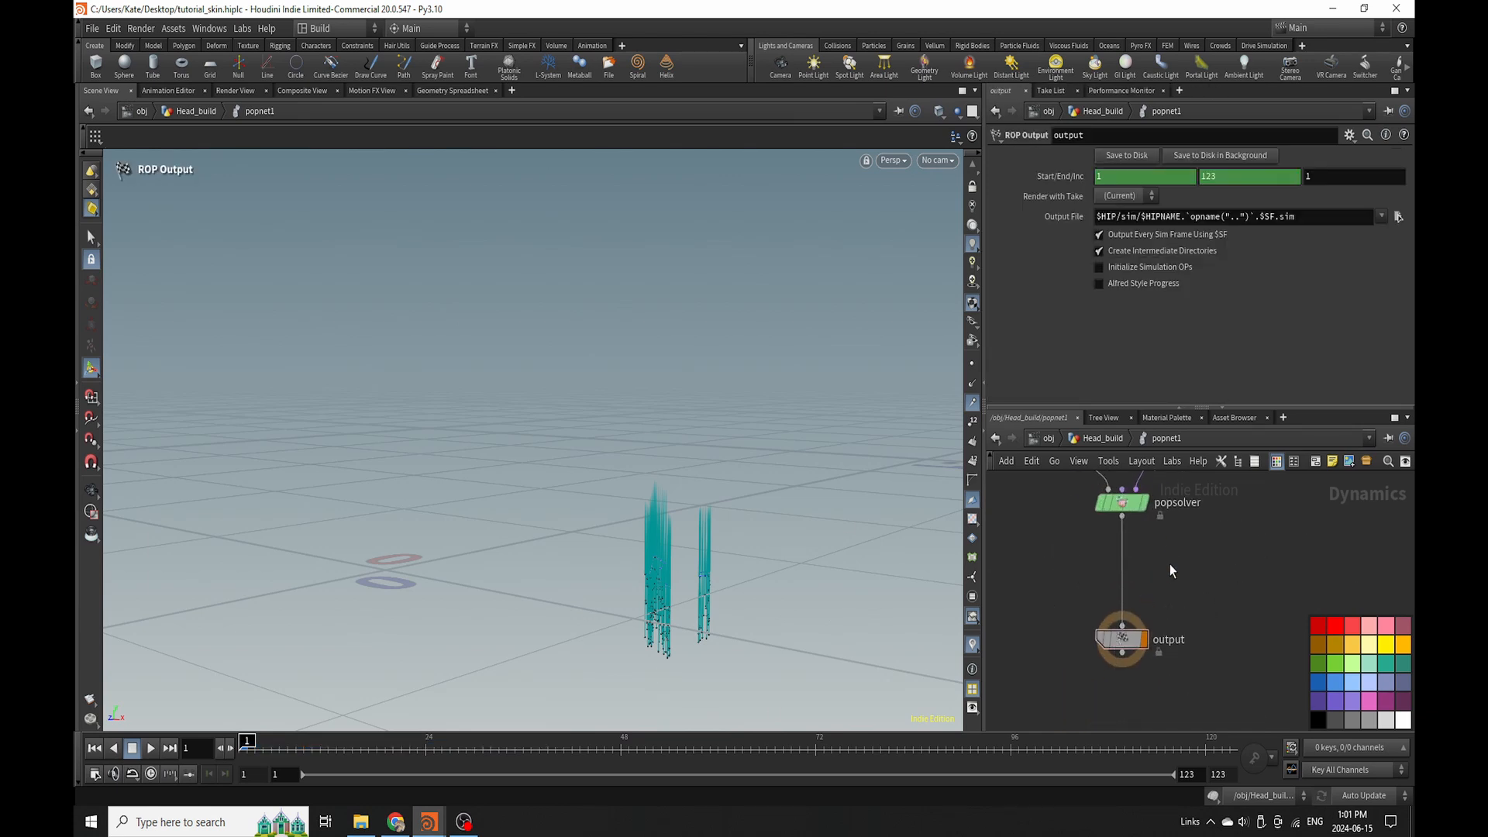
{"action": "key", "text": "Tab"}
{"action": "type", "text": "grav"}
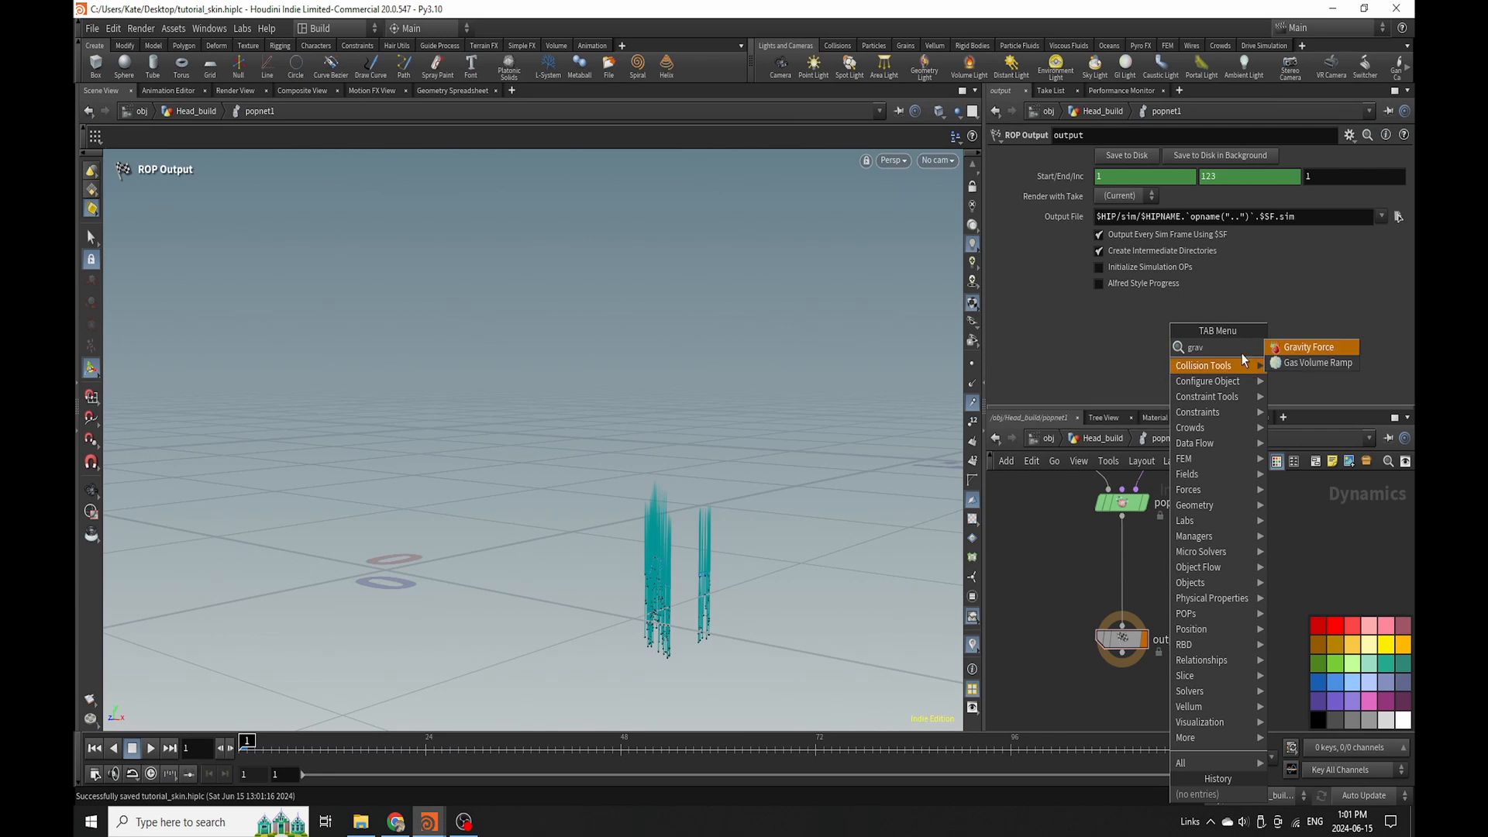
{"action": "left_click", "coordinate": [1304, 352]}
{"action": "left_click", "coordinate": [1122, 574]}
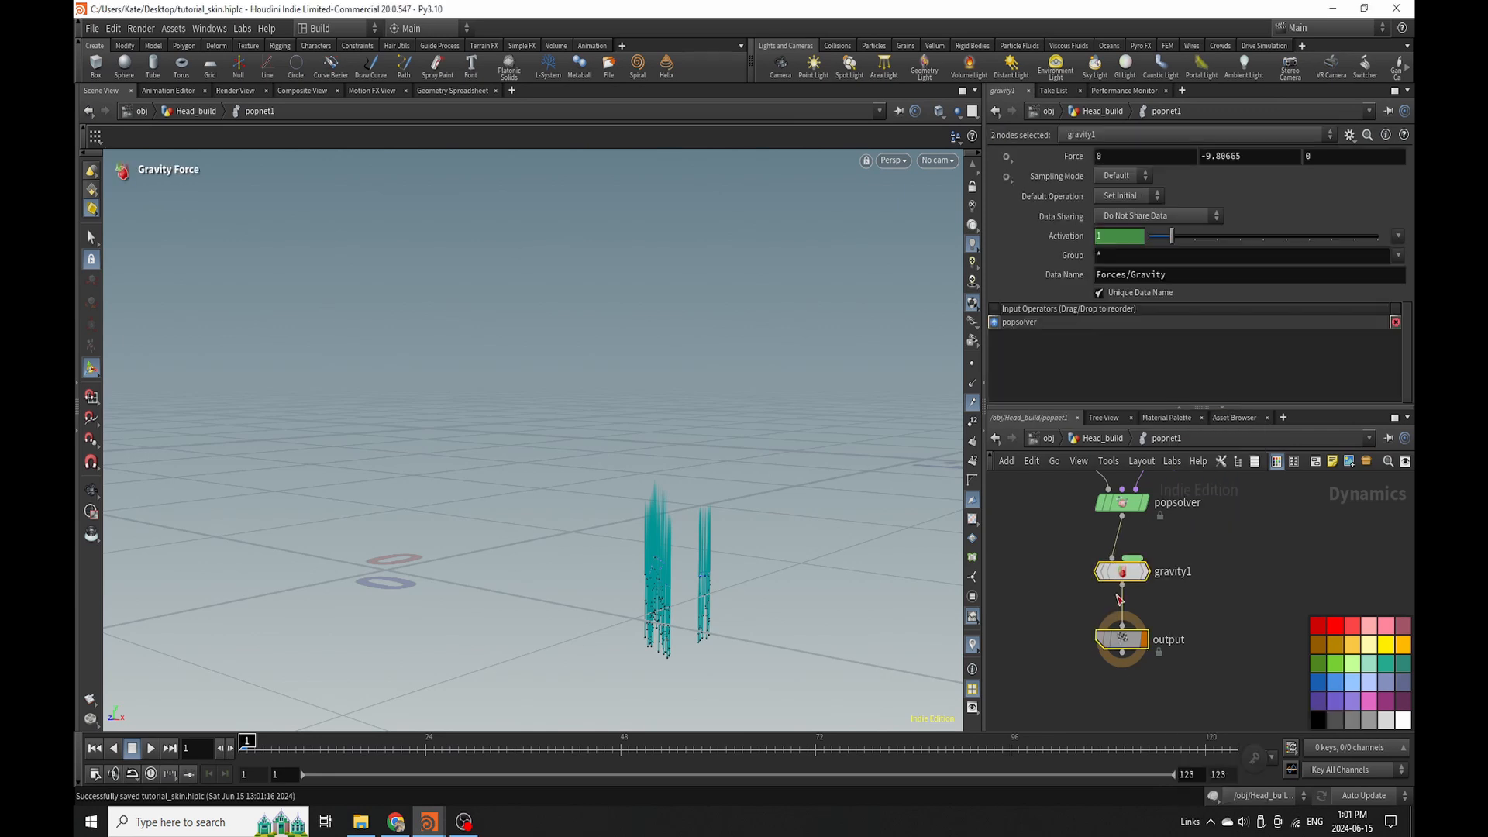
Move the gravity and output nodes down, and place a Ground Plane node beside popsolver.
{"action": "left_click_drag", "start_coordinate": [1123, 574], "coordinate": [1118, 649]}
{"action": "key", "text": "Tab"}
{"action": "type", "text": "grou"}
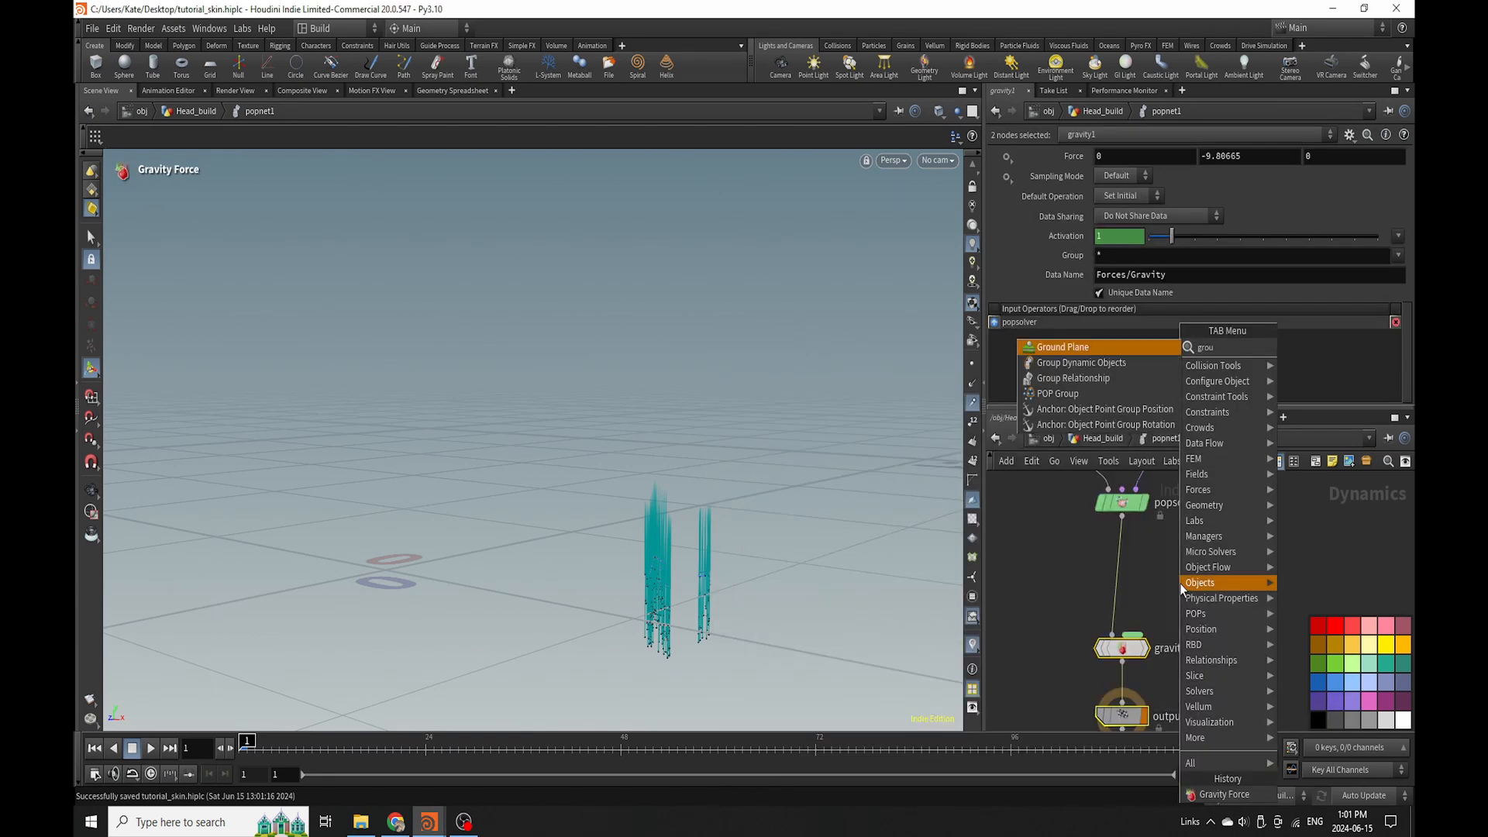
{"action": "left_click", "coordinate": [1081, 363]}
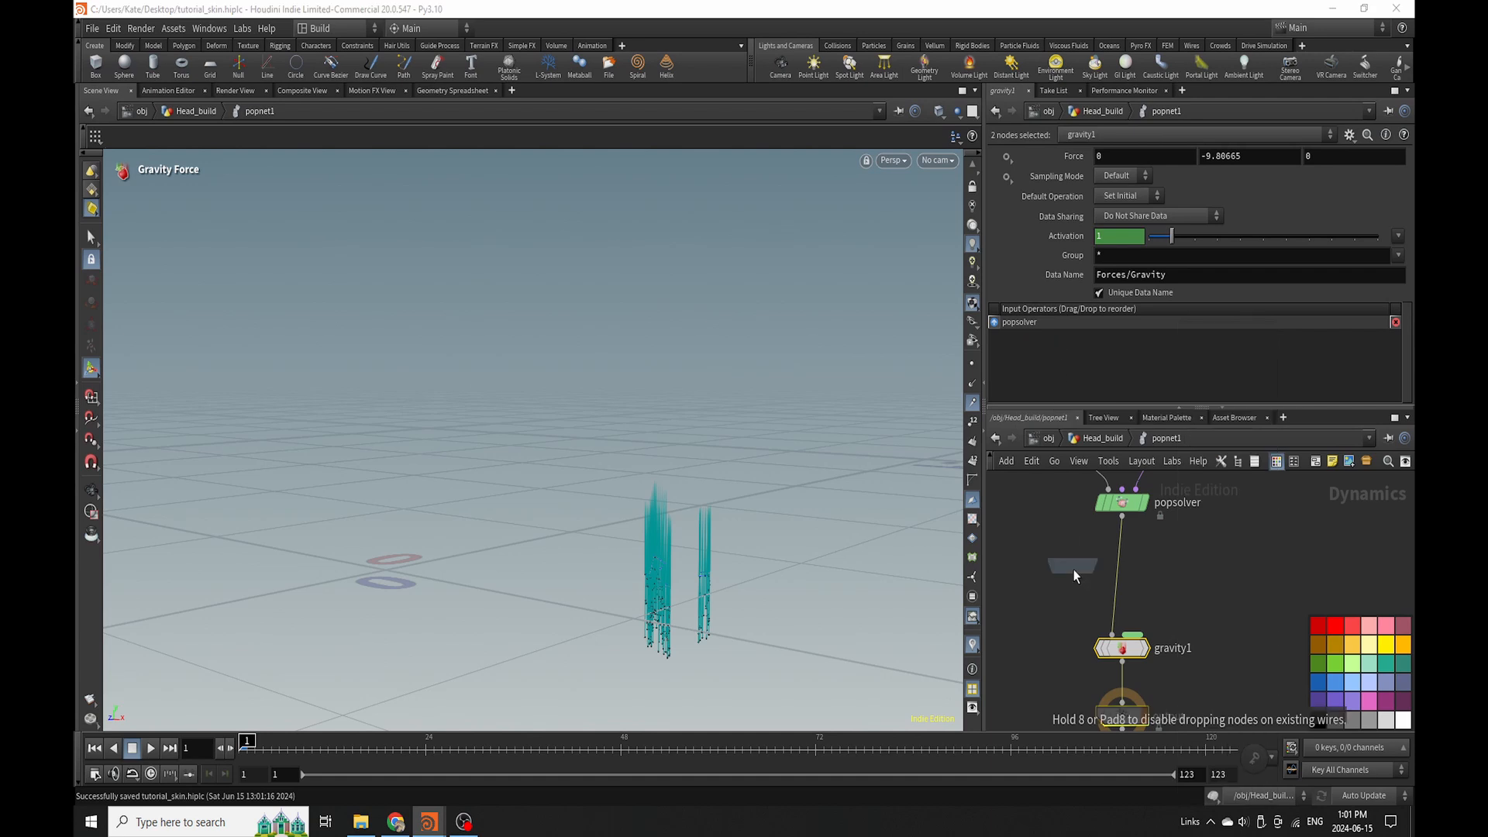
{"action": "left_click", "coordinate": [1119, 597]}
{"action": "left_click_drag", "start_coordinate": [1119, 597], "coordinate": [1013, 490]}
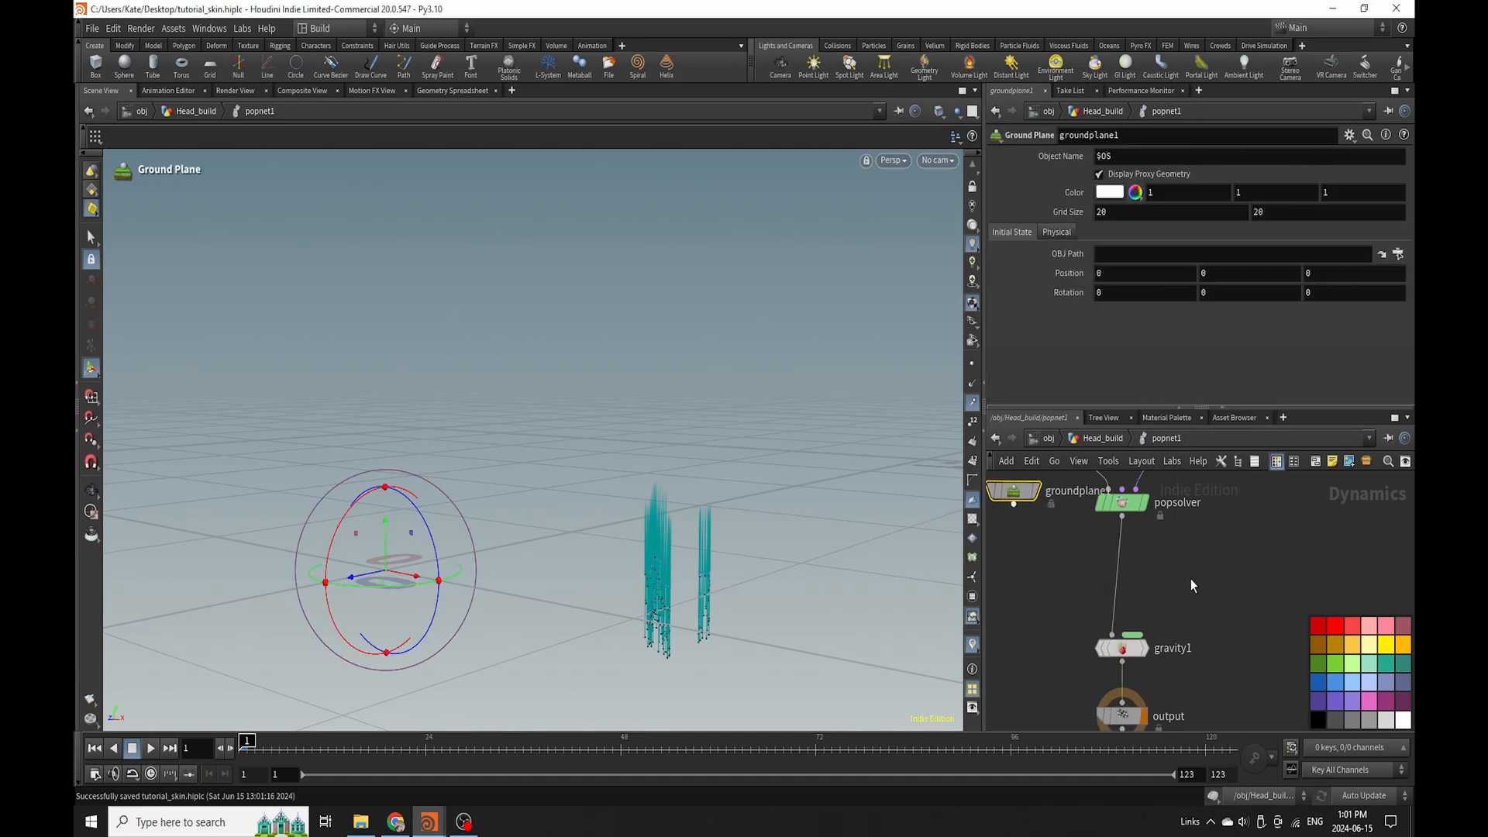
Insert a Merge node between popsolver and gravity1, and connect the ground plane as its first input.
{"action": "key", "text": "Tab"}
{"action": "type", "text": "merge"}
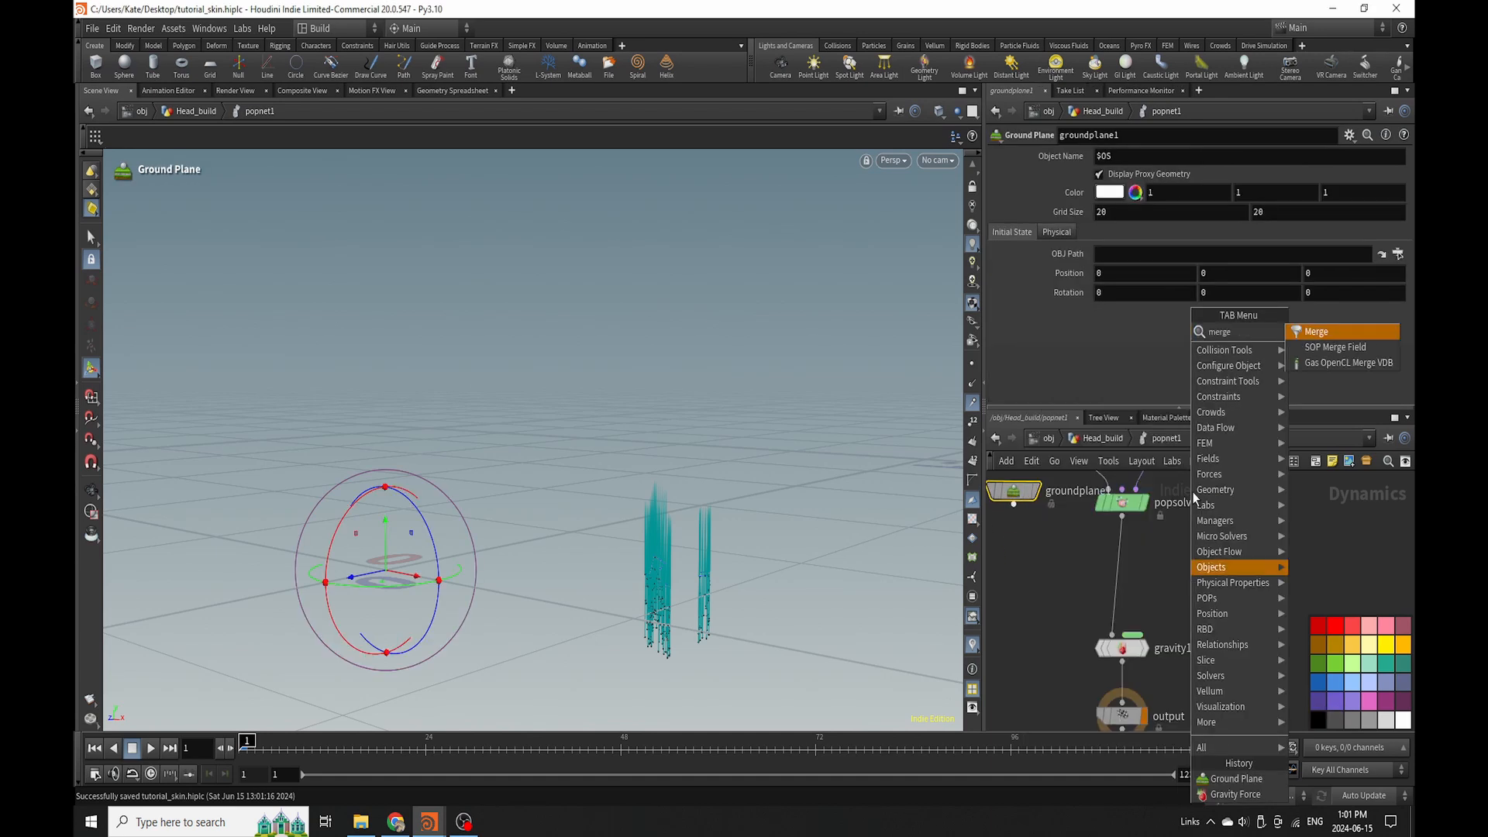
{"action": "key", "text": "Return"}
{"action": "left_click", "coordinate": [1114, 583]}
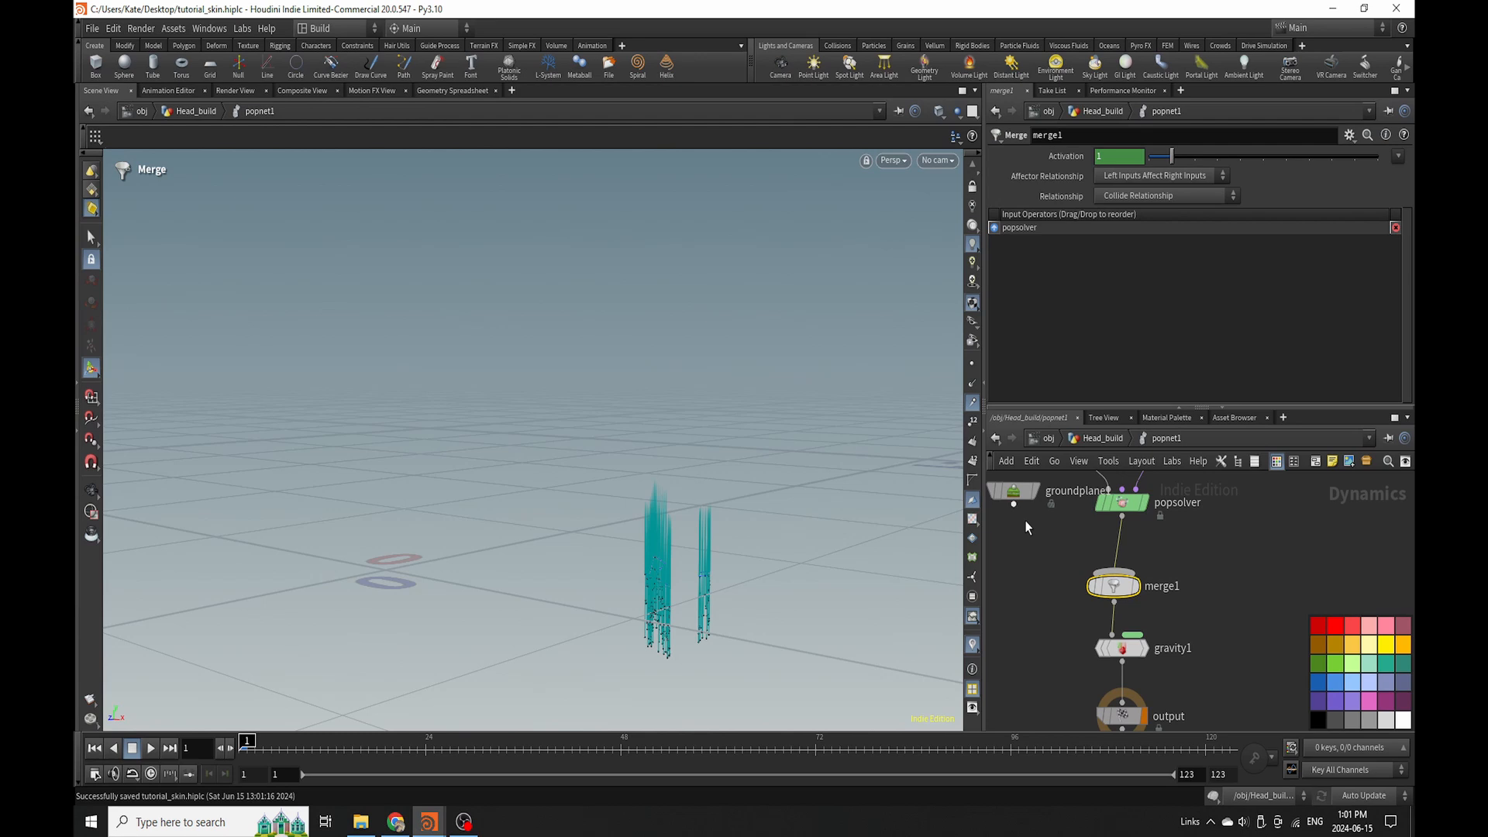
{"action": "left_click", "coordinate": [1111, 566]}
{"action": "left_click_drag", "start_coordinate": [1137, 241], "coordinate": [1137, 225]}
{"action": "scroll", "coordinate": [1113, 622], "scroll_direction": "down", "scroll_amount": 5}
{"action": "scroll", "coordinate": [1108, 597], "scroll_direction": "up", "scroll_amount": 4}
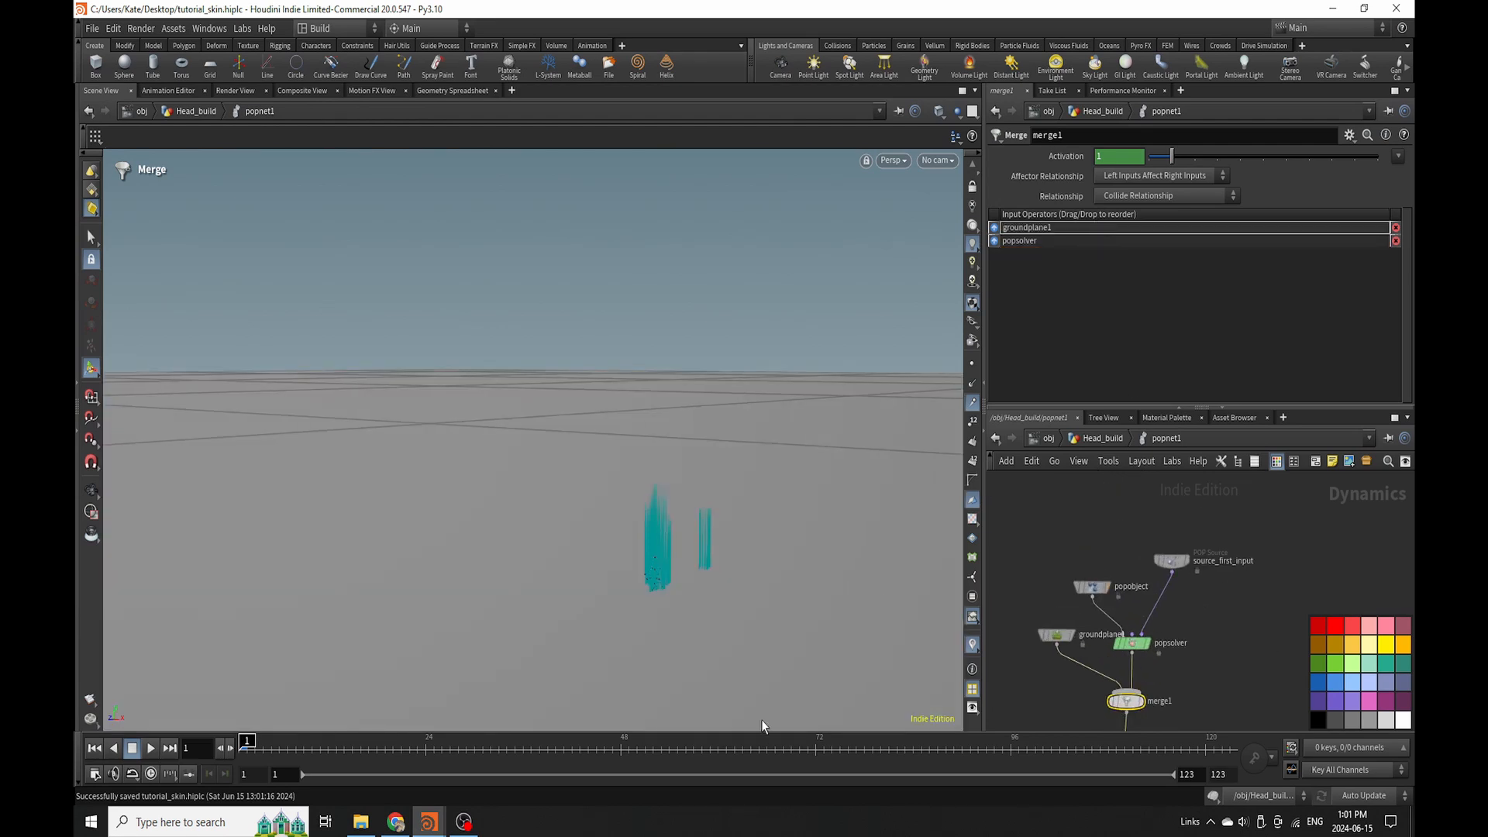
Set the emission type of the source_first_input POP Source to All Points.
{"action": "left_click", "coordinate": [1171, 560]}
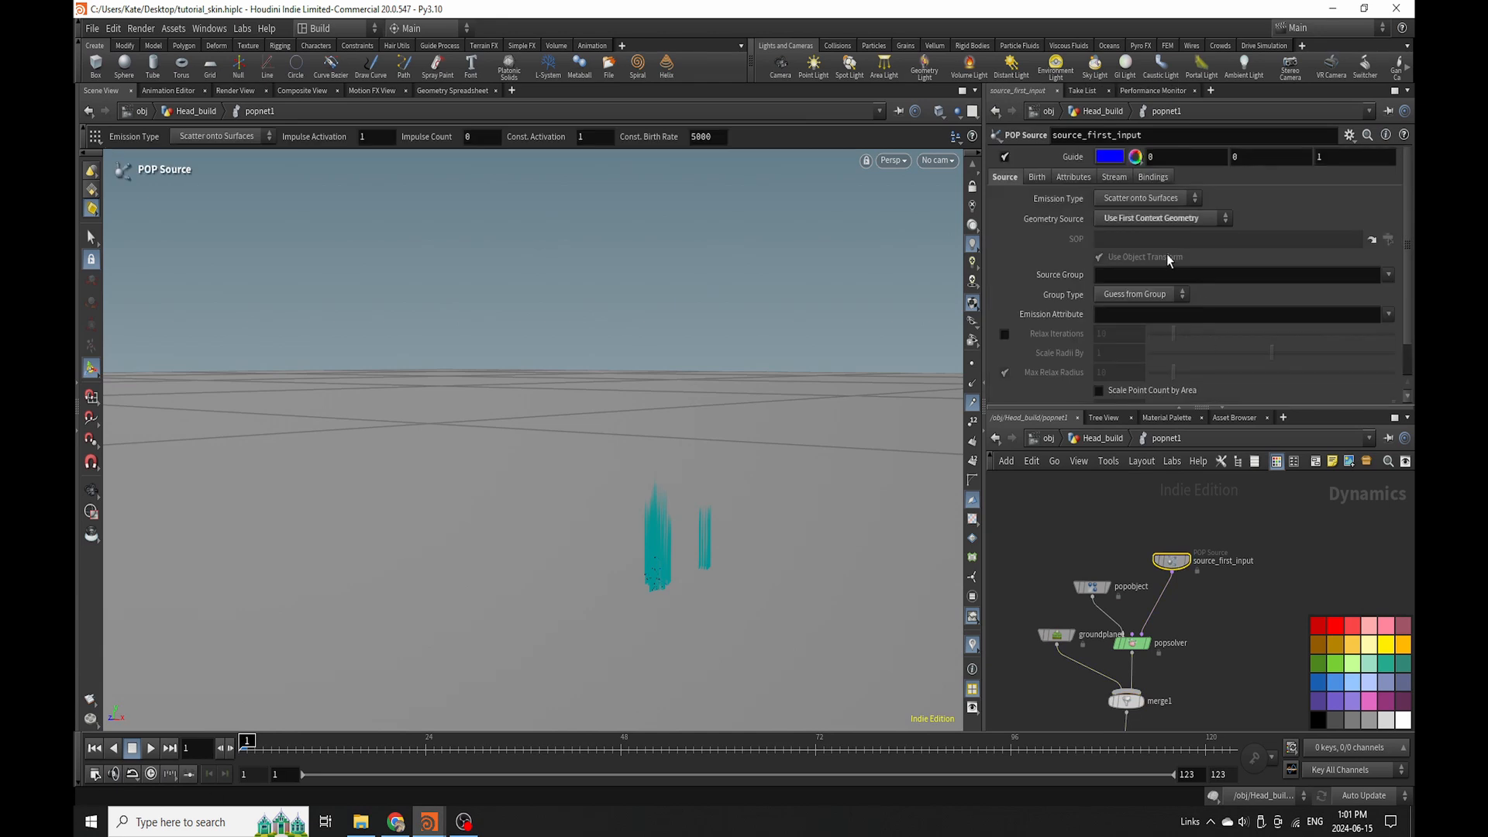
{"action": "left_click", "coordinate": [1173, 198]}
{"action": "left_click", "coordinate": [1117, 214]}
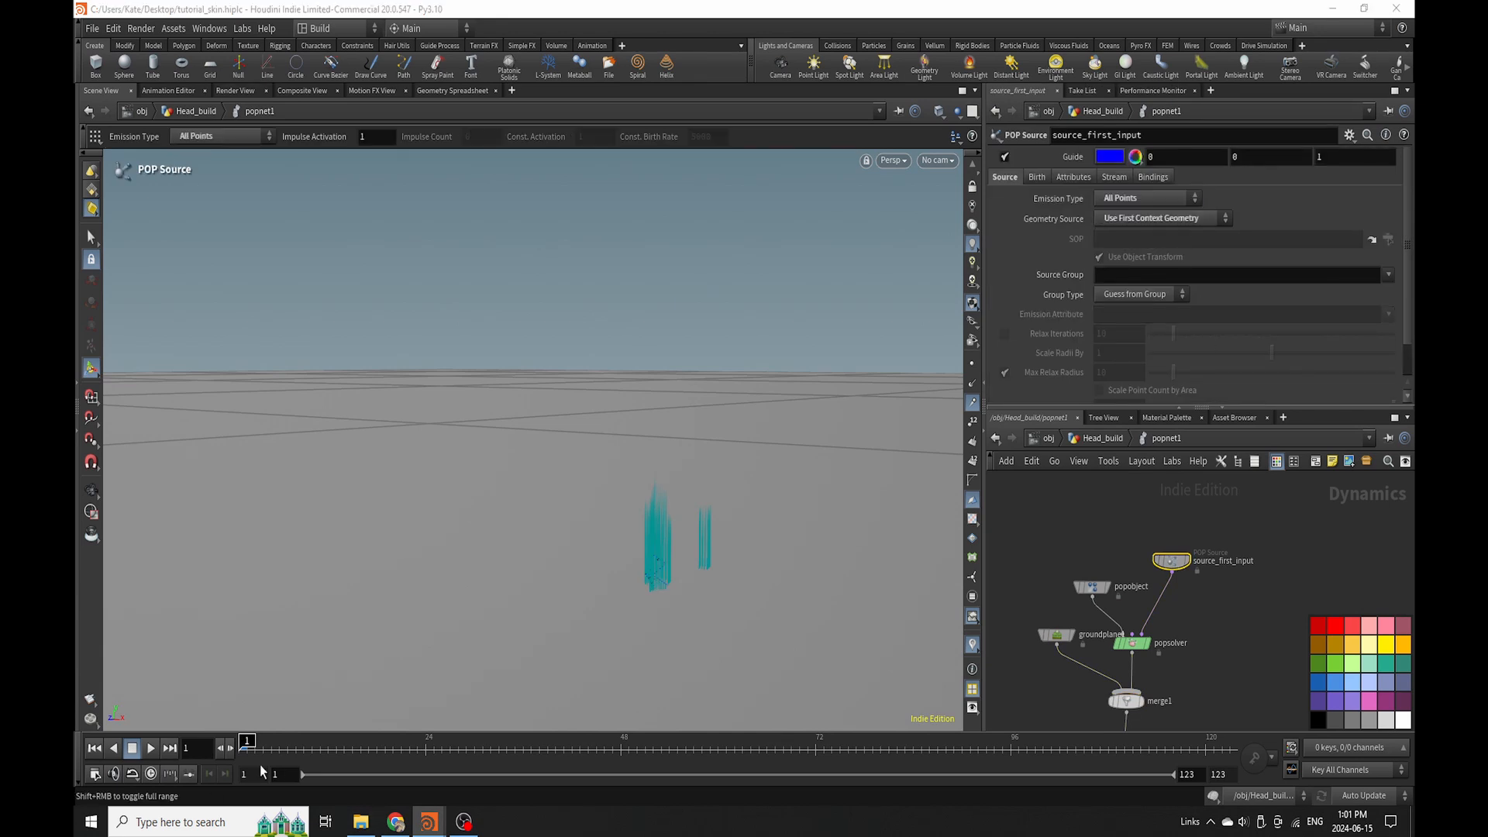
Play the particle simulation, turn off the velocity trails in the viewport, and return to the first frame.
{"action": "left_click", "coordinate": [152, 749]}
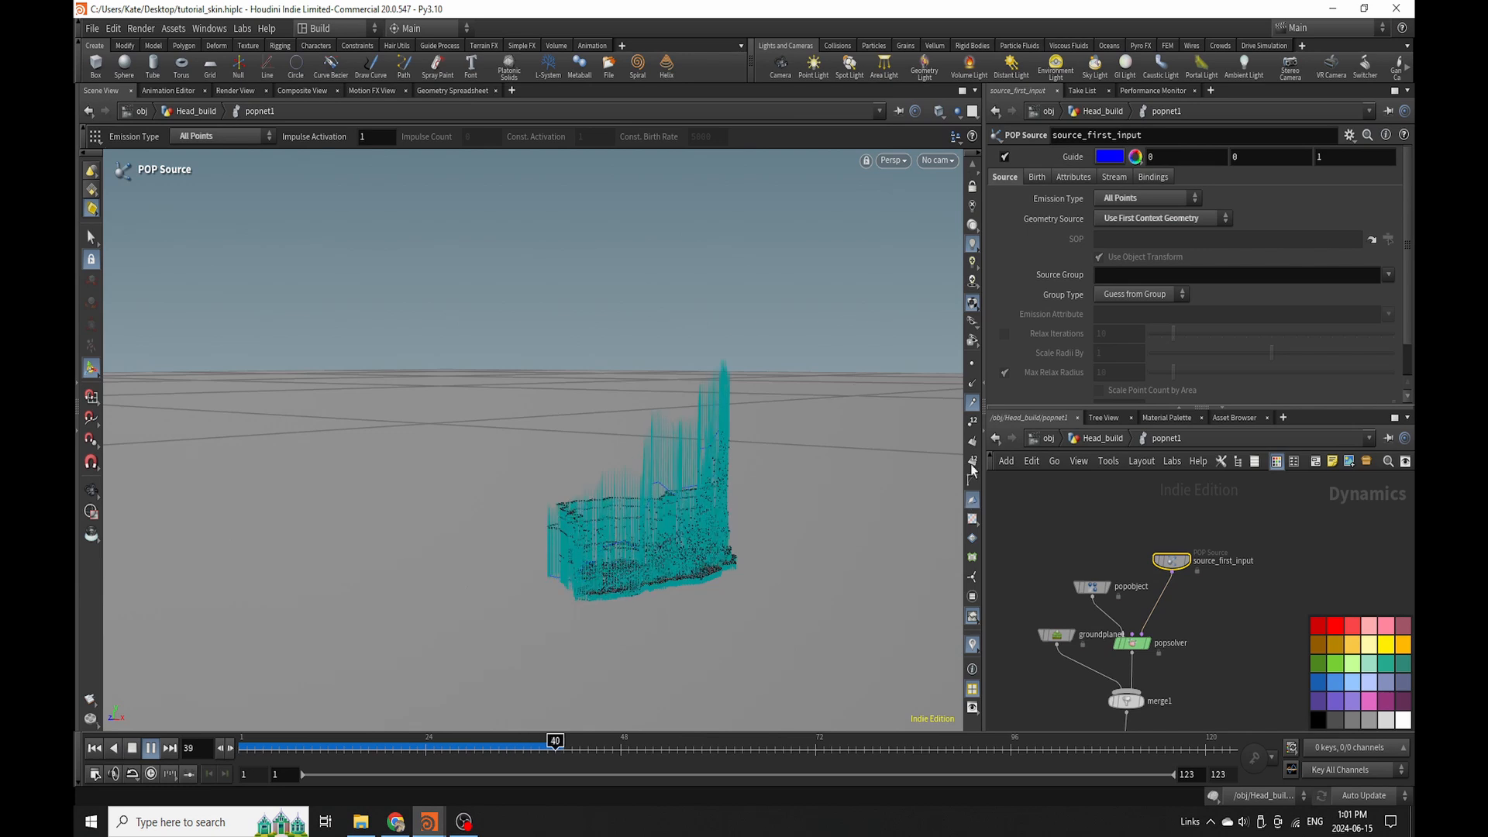
{"action": "left_click", "coordinate": [974, 403]}
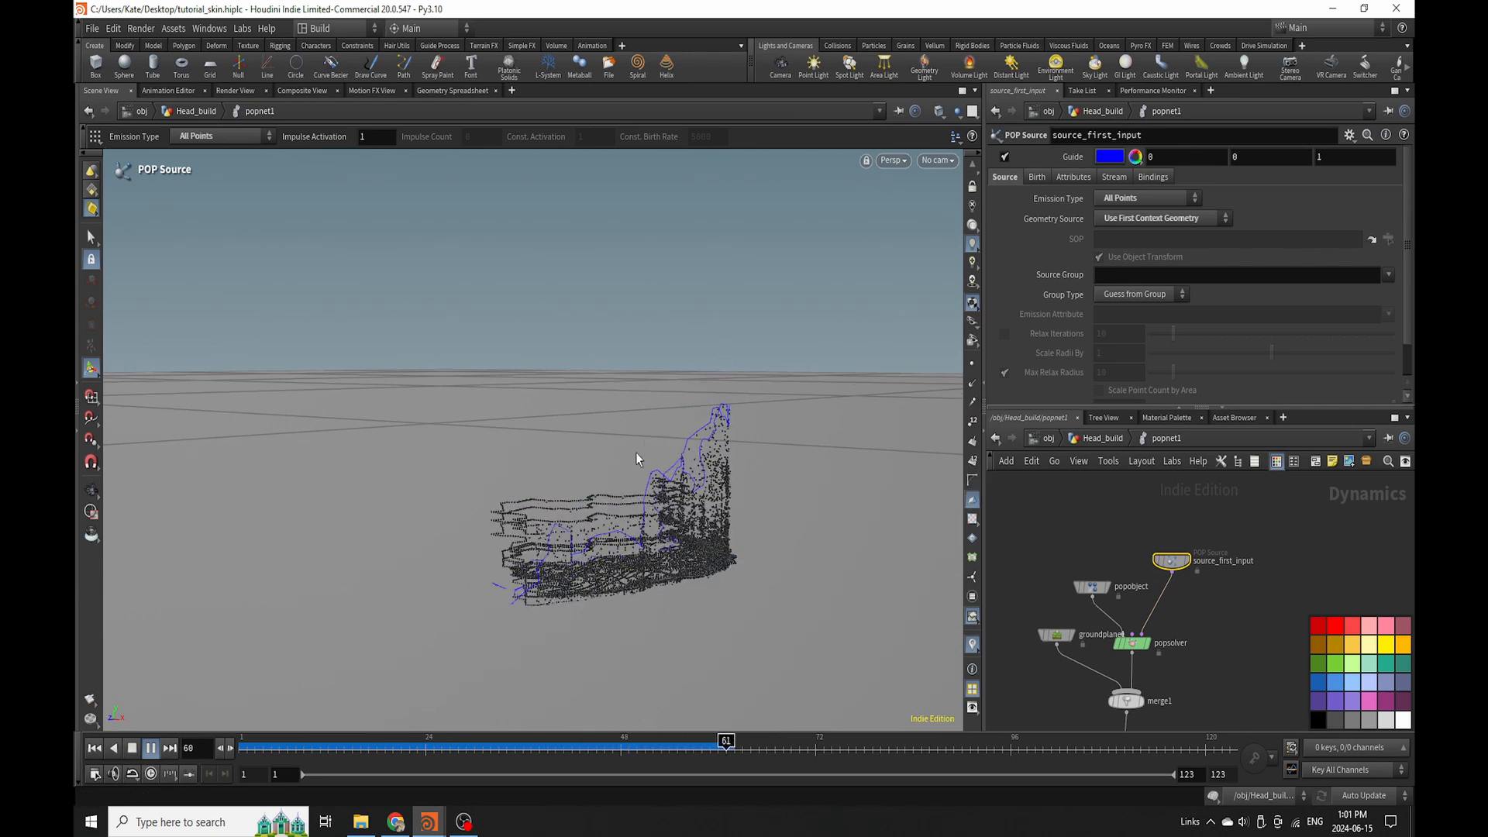
{"action": "left_click", "coordinate": [133, 749]}
{"action": "left_click", "coordinate": [94, 749]}
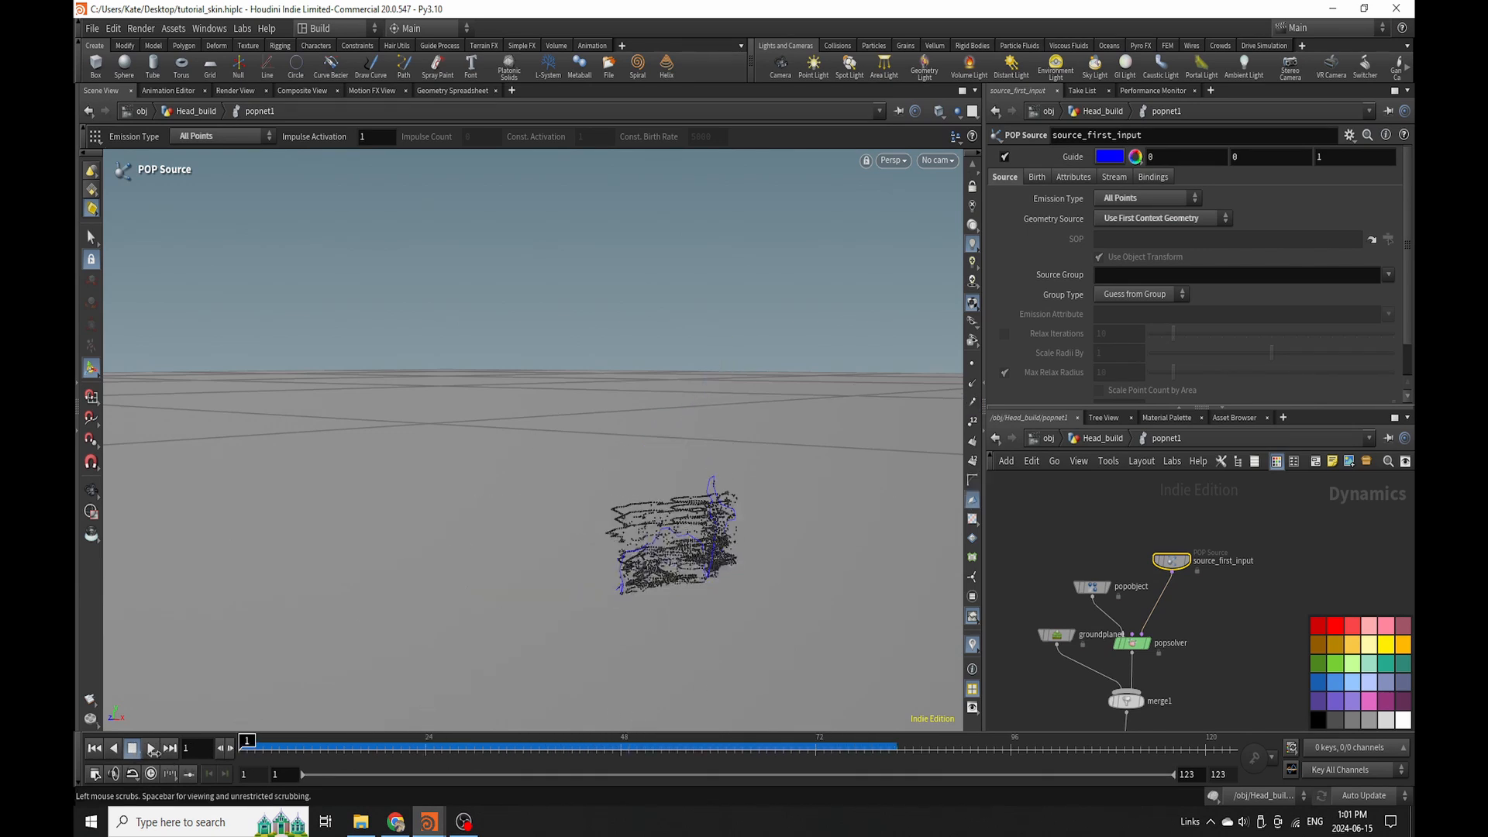
Set the Bounce of popobject to 0, and the Bounce and Bounce Forward of groundplane1 to 0.
{"action": "left_click", "coordinate": [1093, 587]}
{"action": "left_click", "coordinate": [1093, 265]}
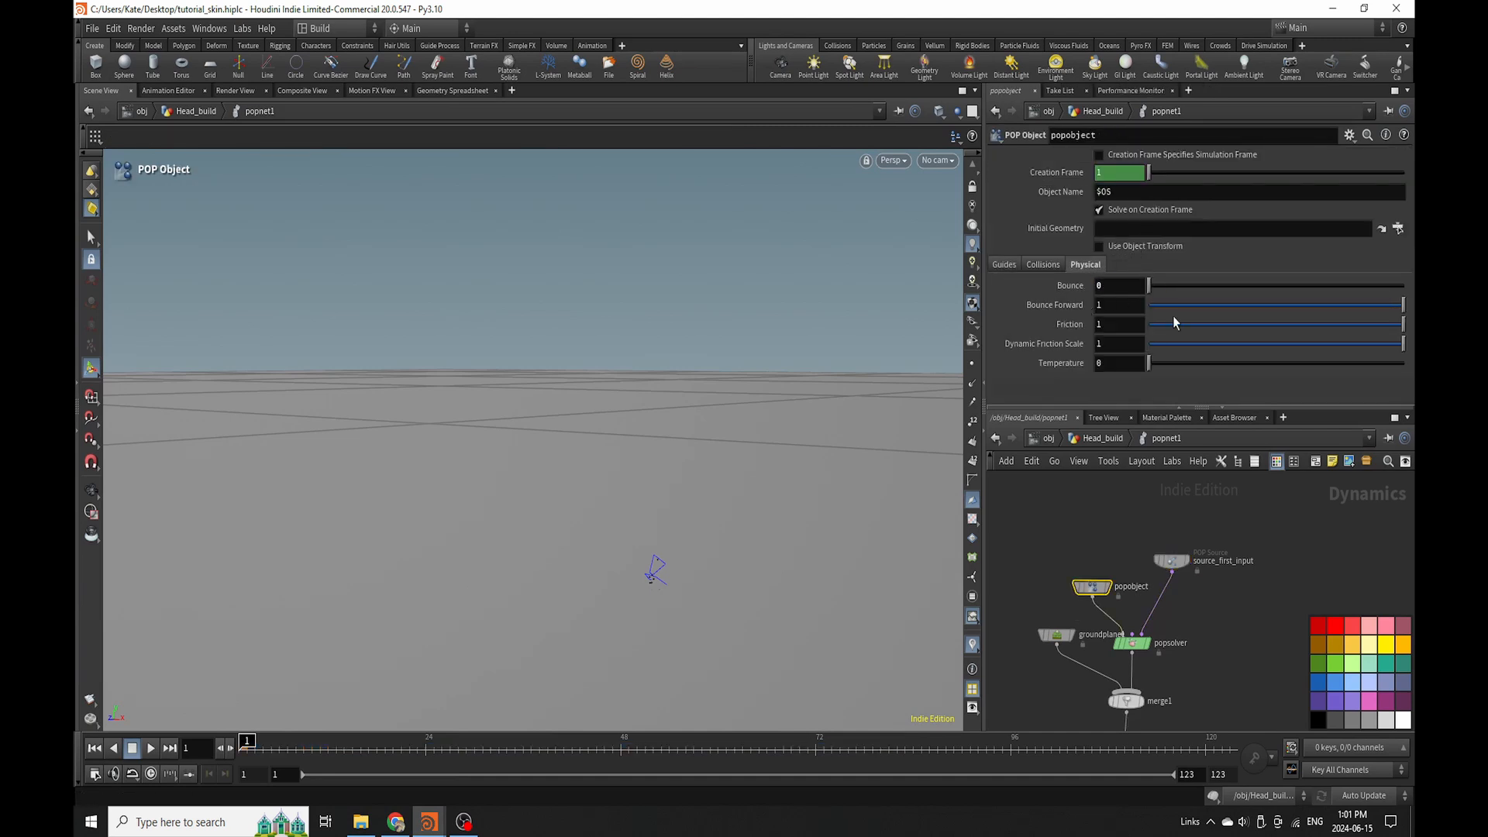
{"action": "left_click", "coordinate": [1056, 635]}
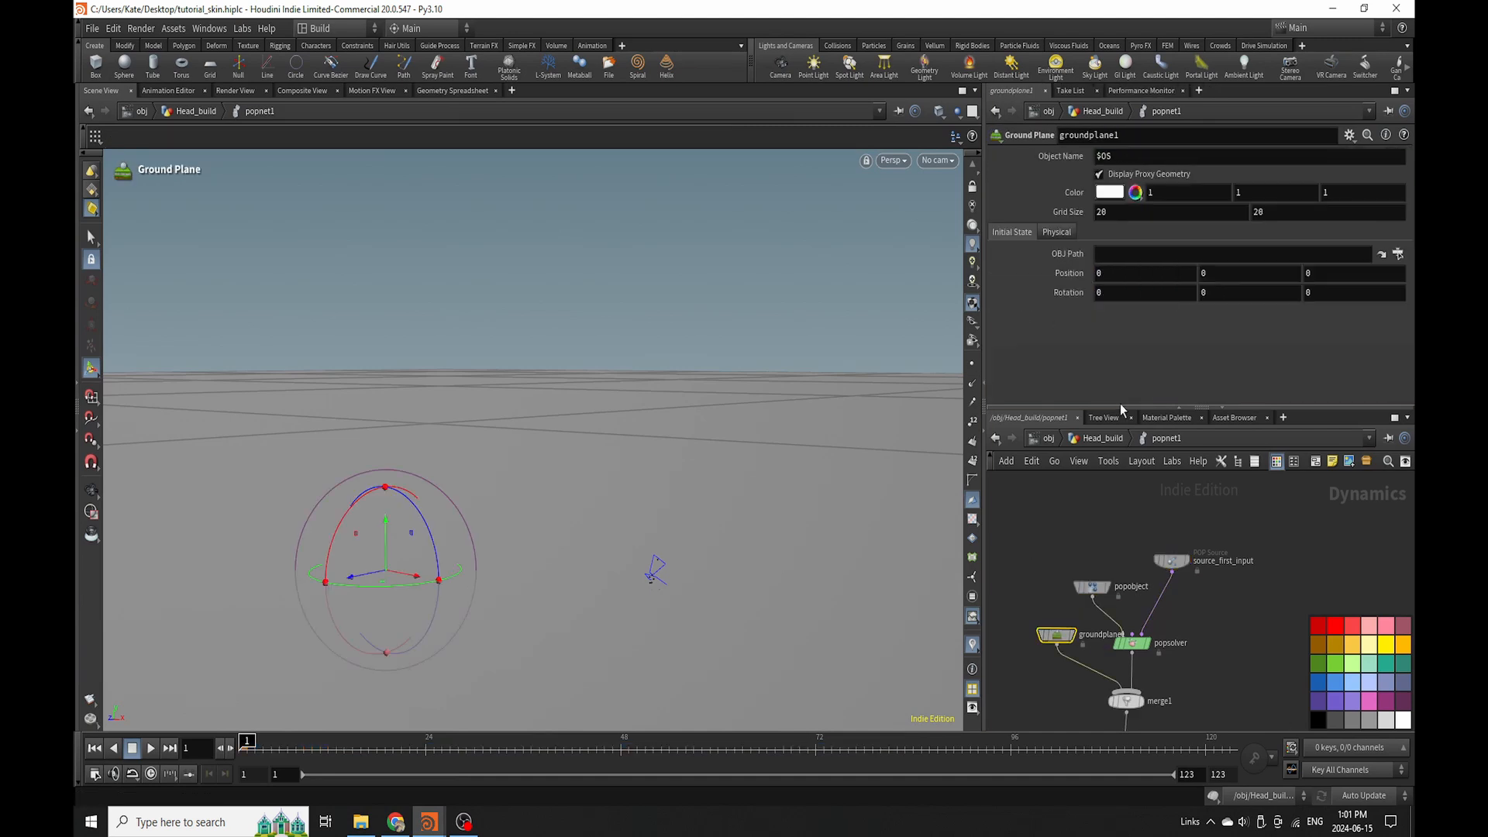
{"action": "left_click", "coordinate": [1061, 233]}
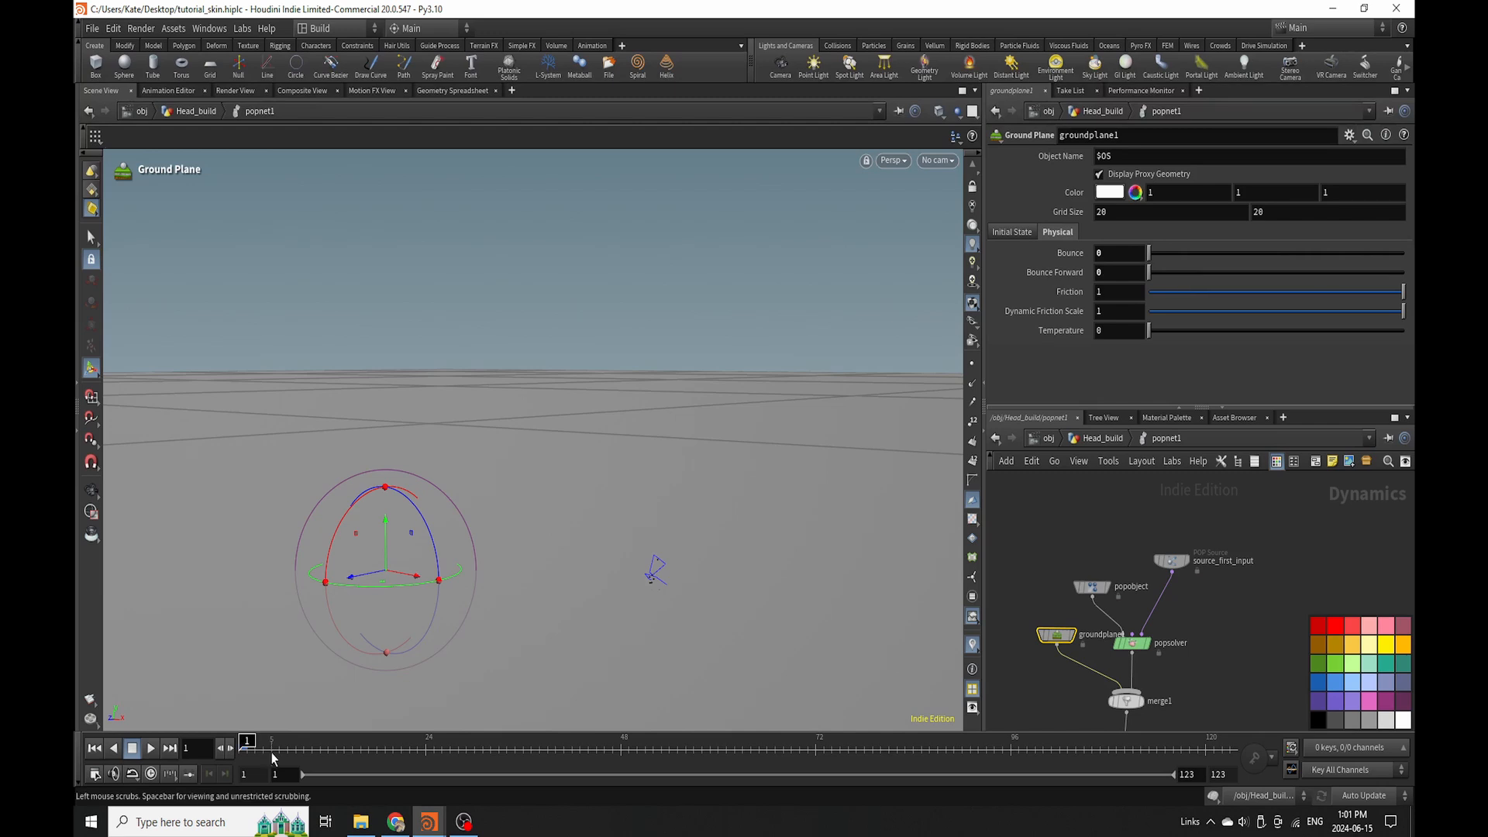
Play the simulation and examine from several angles how the particles settle on the ground plane.
{"action": "left_click", "coordinate": [148, 749]}
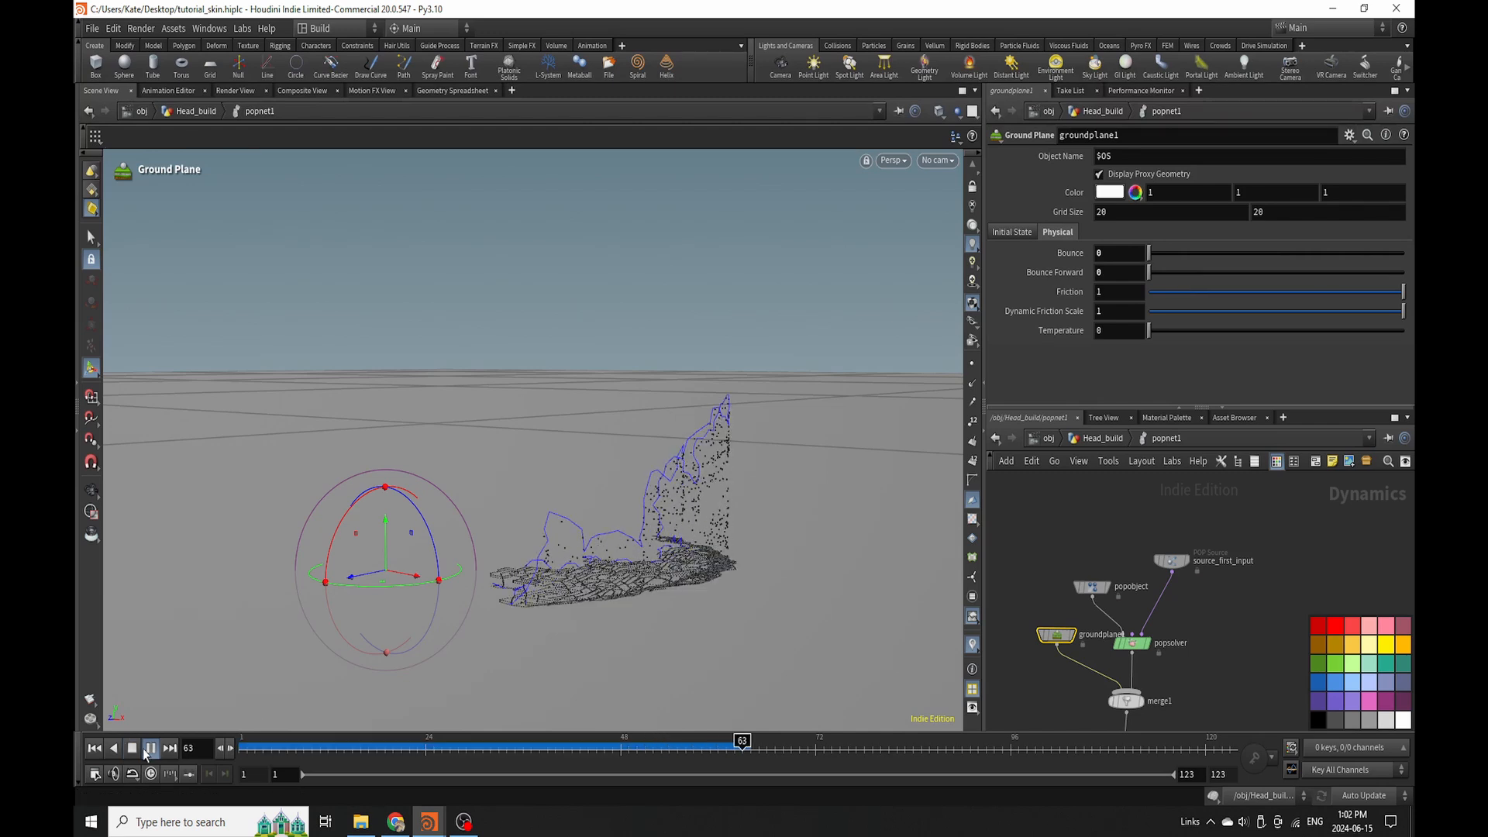
{"action": "left_click", "coordinate": [150, 749]}
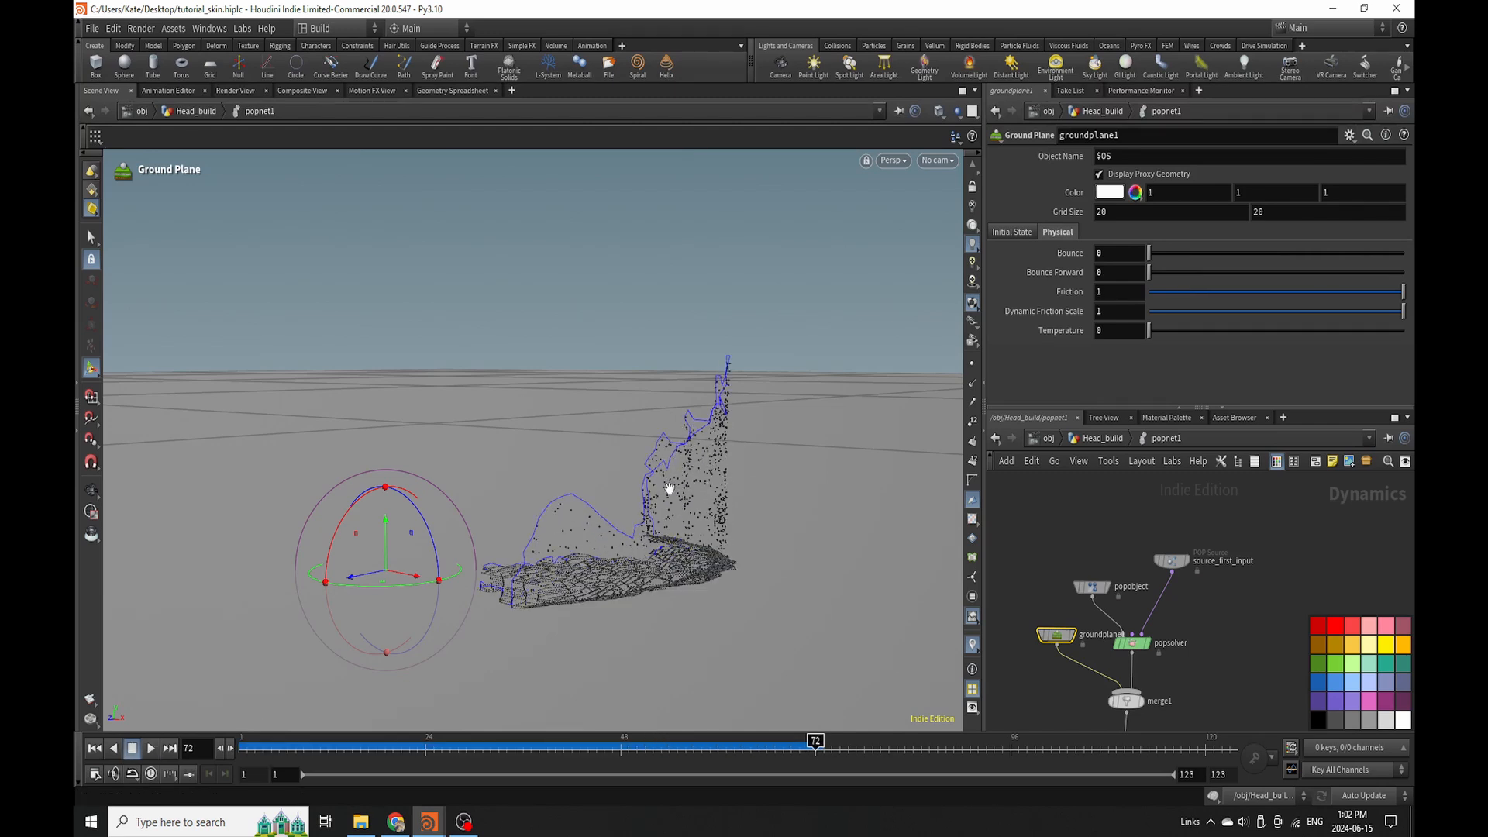
{"action": "key", "text": "Escape"}
{"action": "left_click_drag", "start_coordinate": [670, 489], "coordinate": [539, 462]}
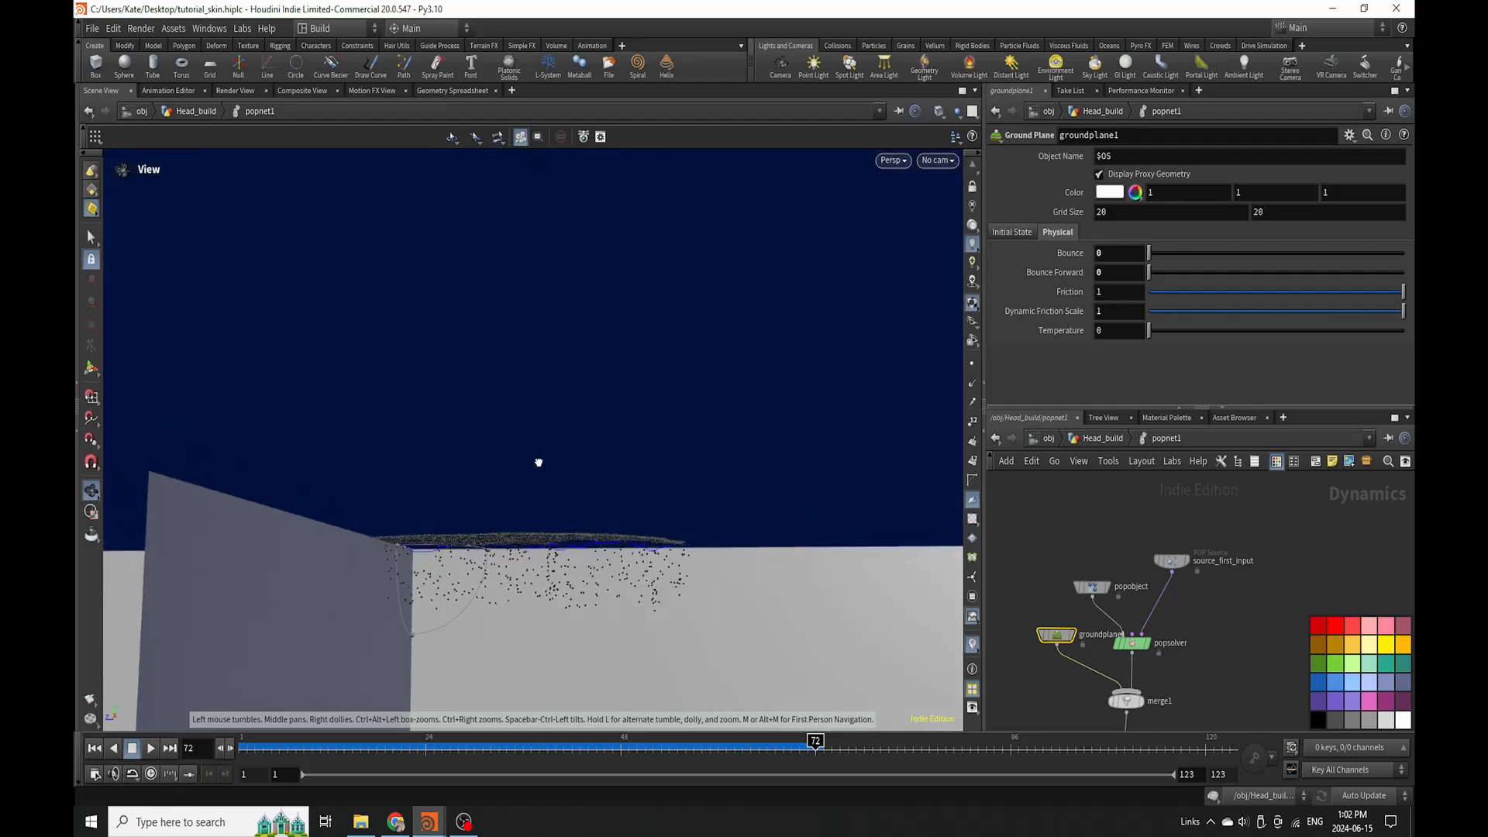
{"action": "left_click_drag", "start_coordinate": [462, 749], "coordinate": [734, 768]}
{"action": "mouse_move", "coordinate": [612, 533]}
{"action": "left_mouse_down", "text": "alt"}
{"action": "mouse_move", "coordinate": [592, 579]}
{"action": "mouse_move", "coordinate": [595, 556]}
{"action": "left_mouse_up", "text": "alt"}
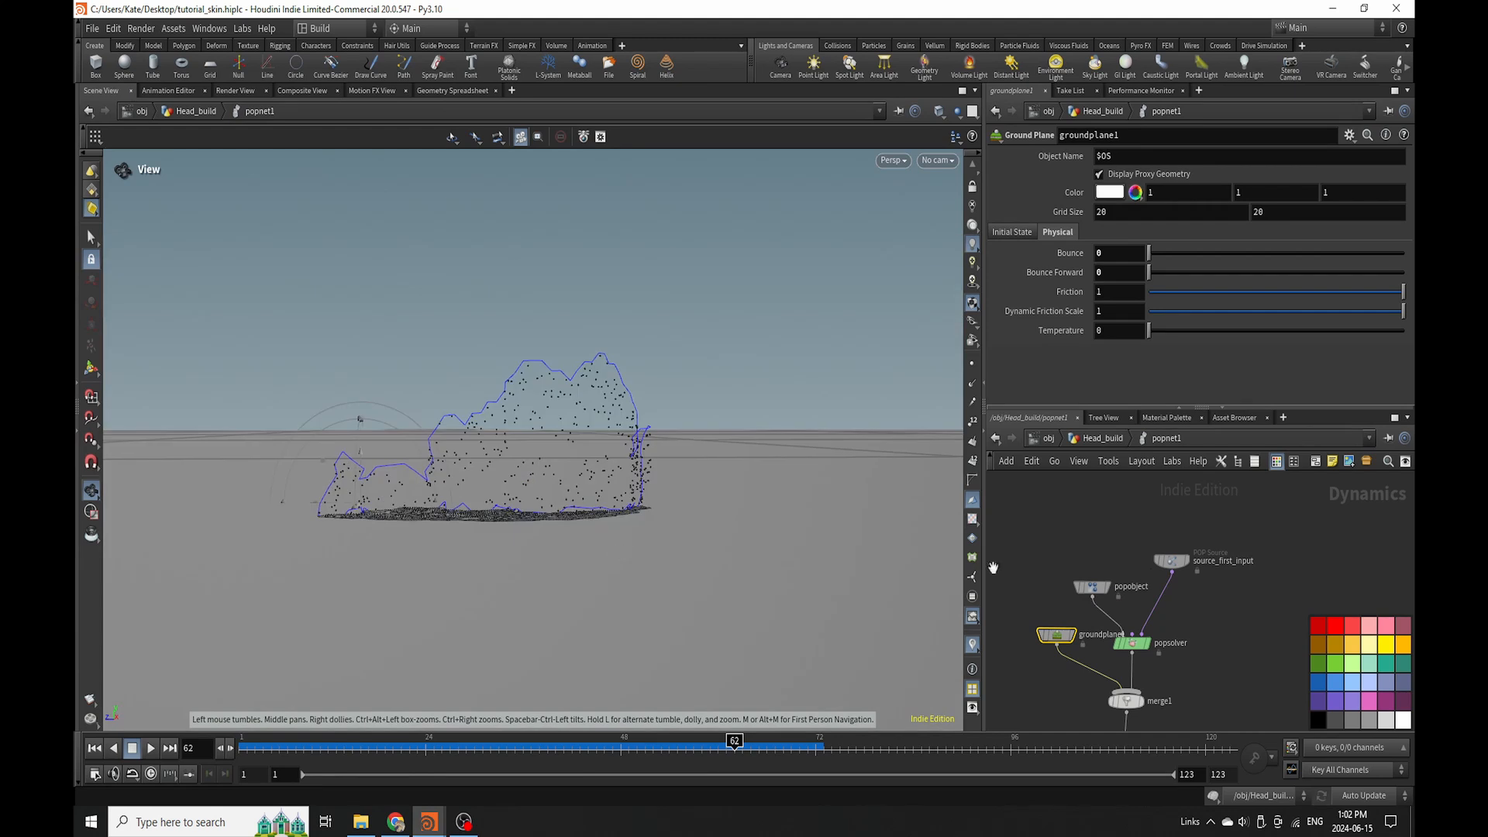
Set Interpolate Source to Back in the birth settings of source_first_input.
{"action": "left_click", "coordinate": [1169, 562]}
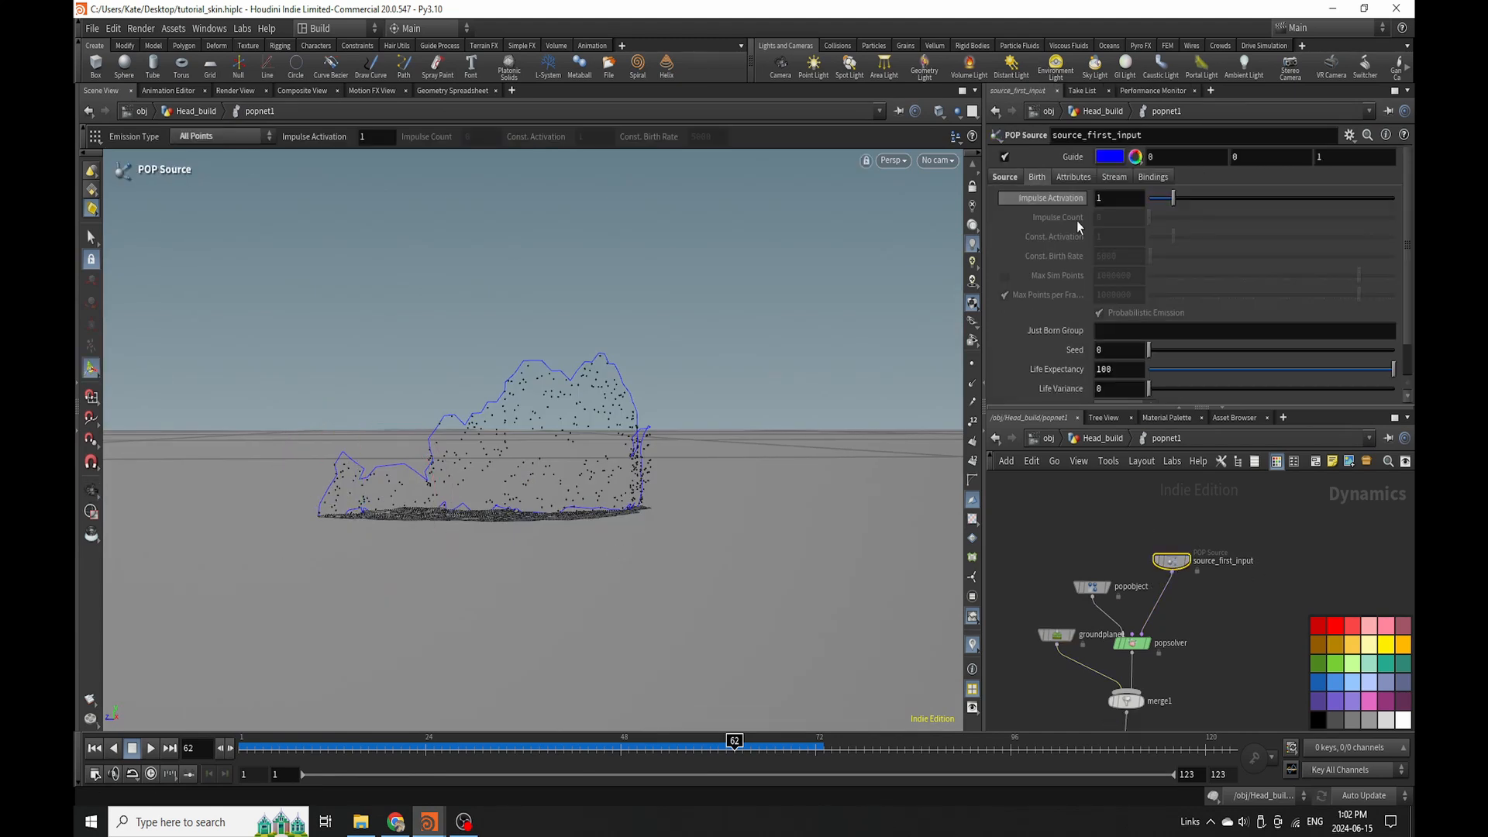
{"action": "scroll", "coordinate": [1090, 296], "scroll_direction": "down", "scroll_amount": 2}
{"action": "left_click", "coordinate": [1117, 386]}
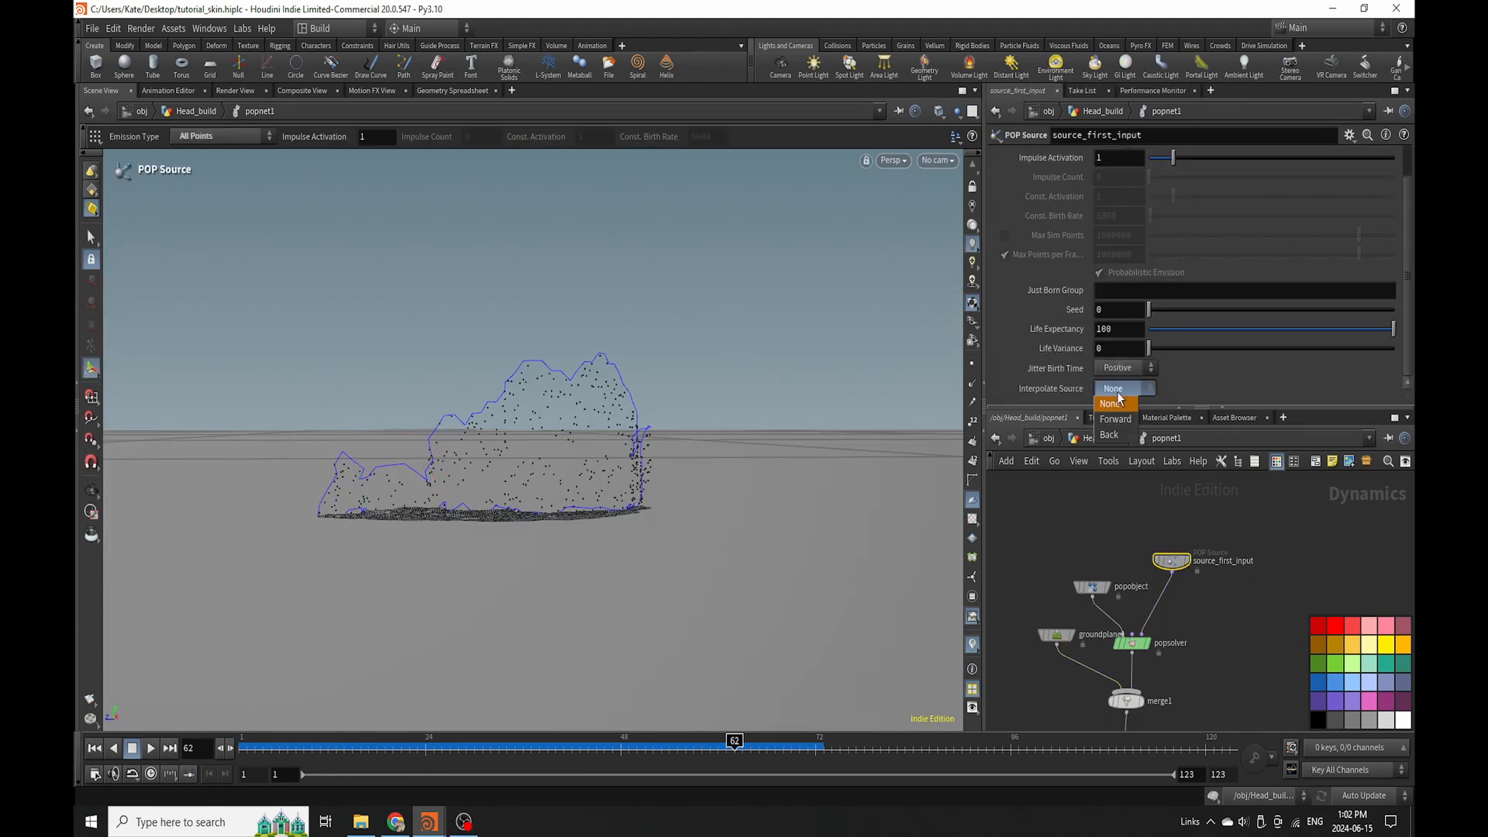
{"action": "left_click", "coordinate": [1124, 434]}
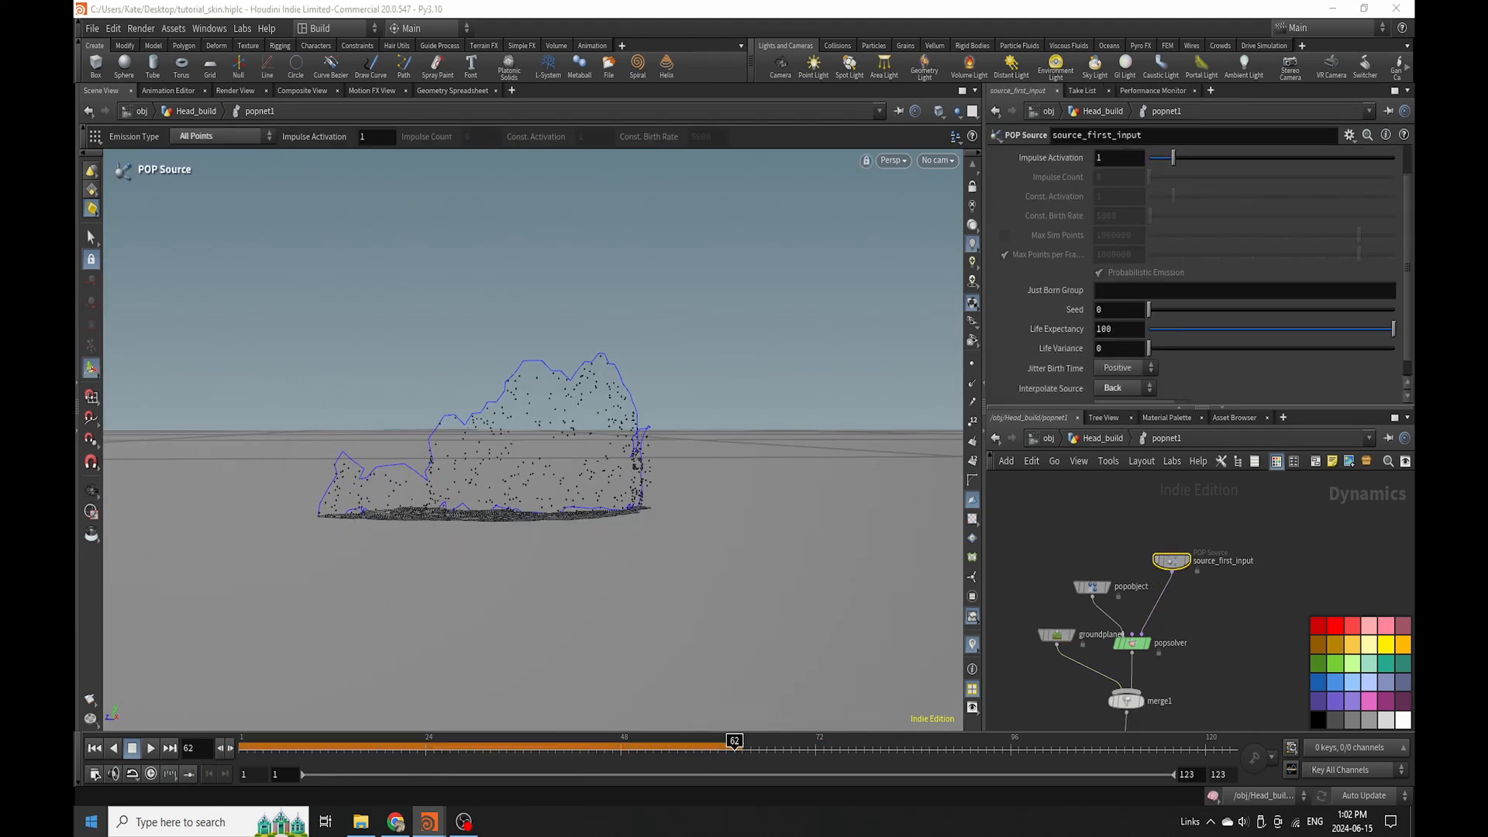
Replay the simulation from the first frame to check the emission, and save the scene.
{"action": "left_click", "coordinate": [94, 748]}
{"action": "left_click", "coordinate": [151, 748]}
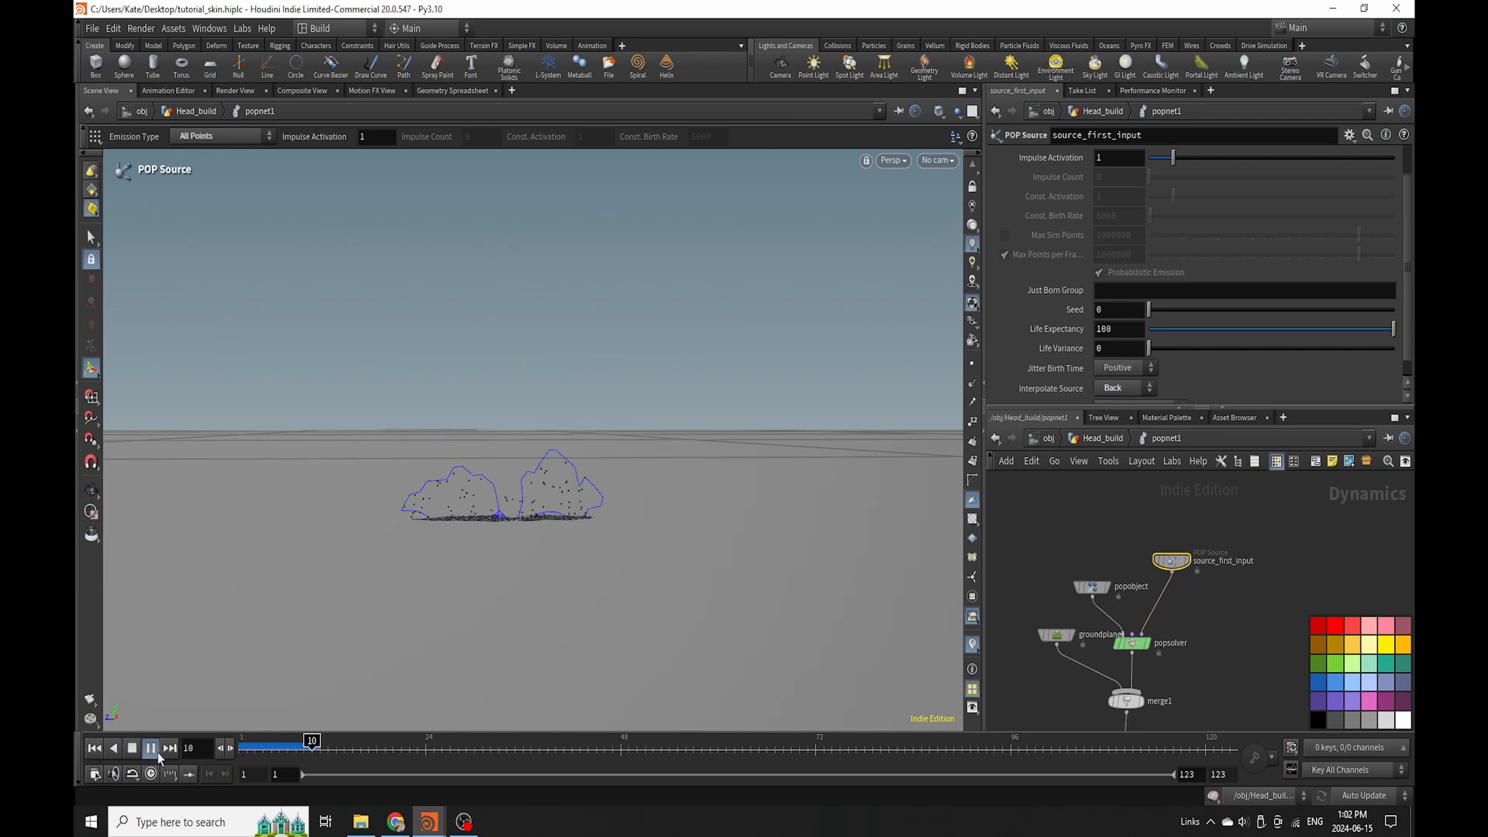
{"action": "left_click", "coordinate": [157, 753]}
{"action": "key", "text": "ctrl+s"}
{"action": "left_click_drag", "start_coordinate": [460, 487], "coordinate": [490, 612], "text": "alt"}
{"action": "middle_click_drag", "start_coordinate": [527, 435], "coordinate": [504, 599], "text": "alt"}
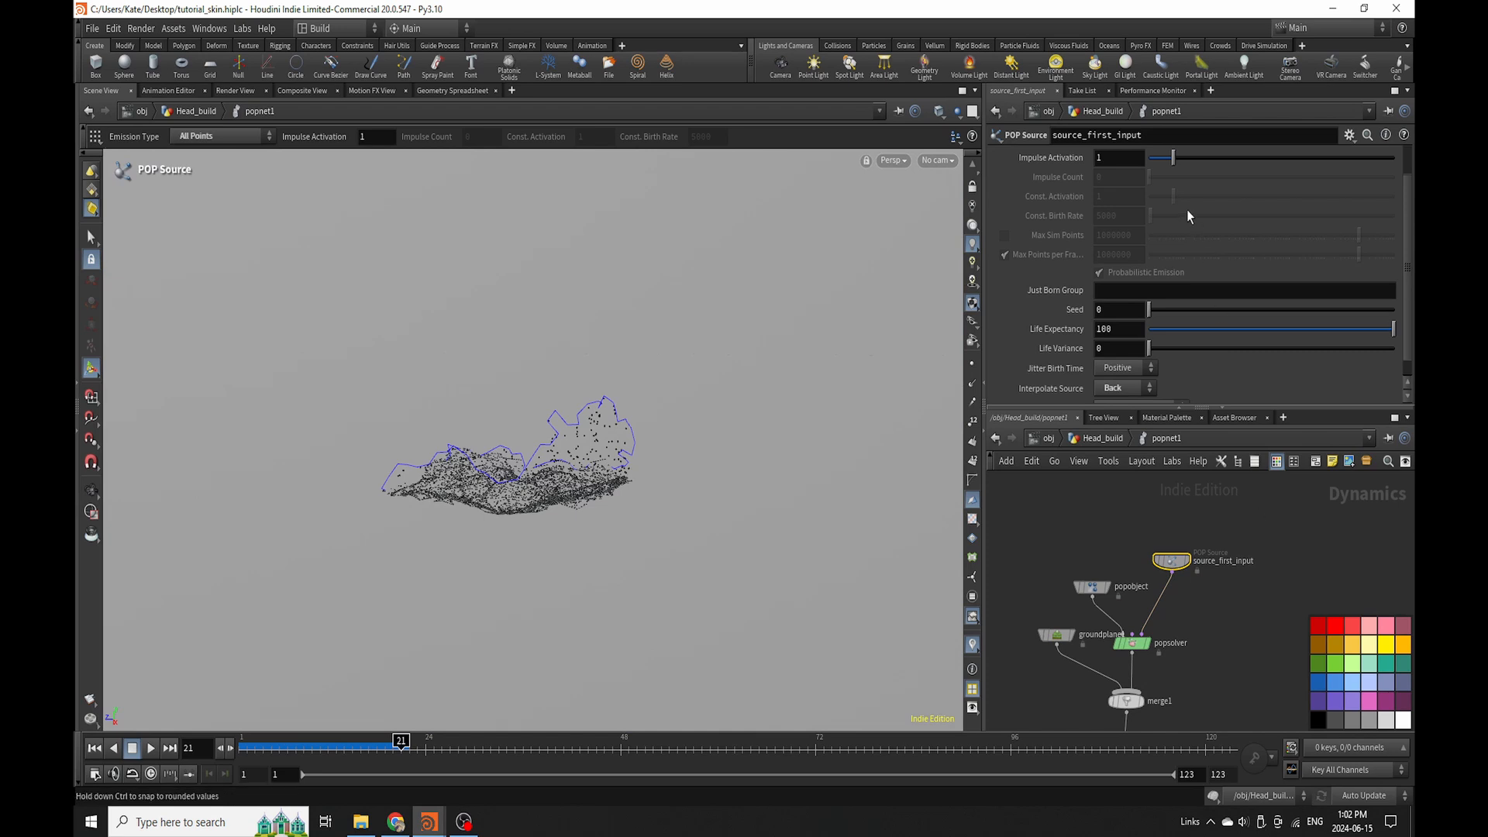
Set the Inherit Velocity of source_first_input to 0.4 and check the particles in the viewport.
{"action": "scroll", "coordinate": [1132, 194], "scroll_direction": "up", "scroll_amount": 2}
{"action": "left_click", "coordinate": [1075, 178]}
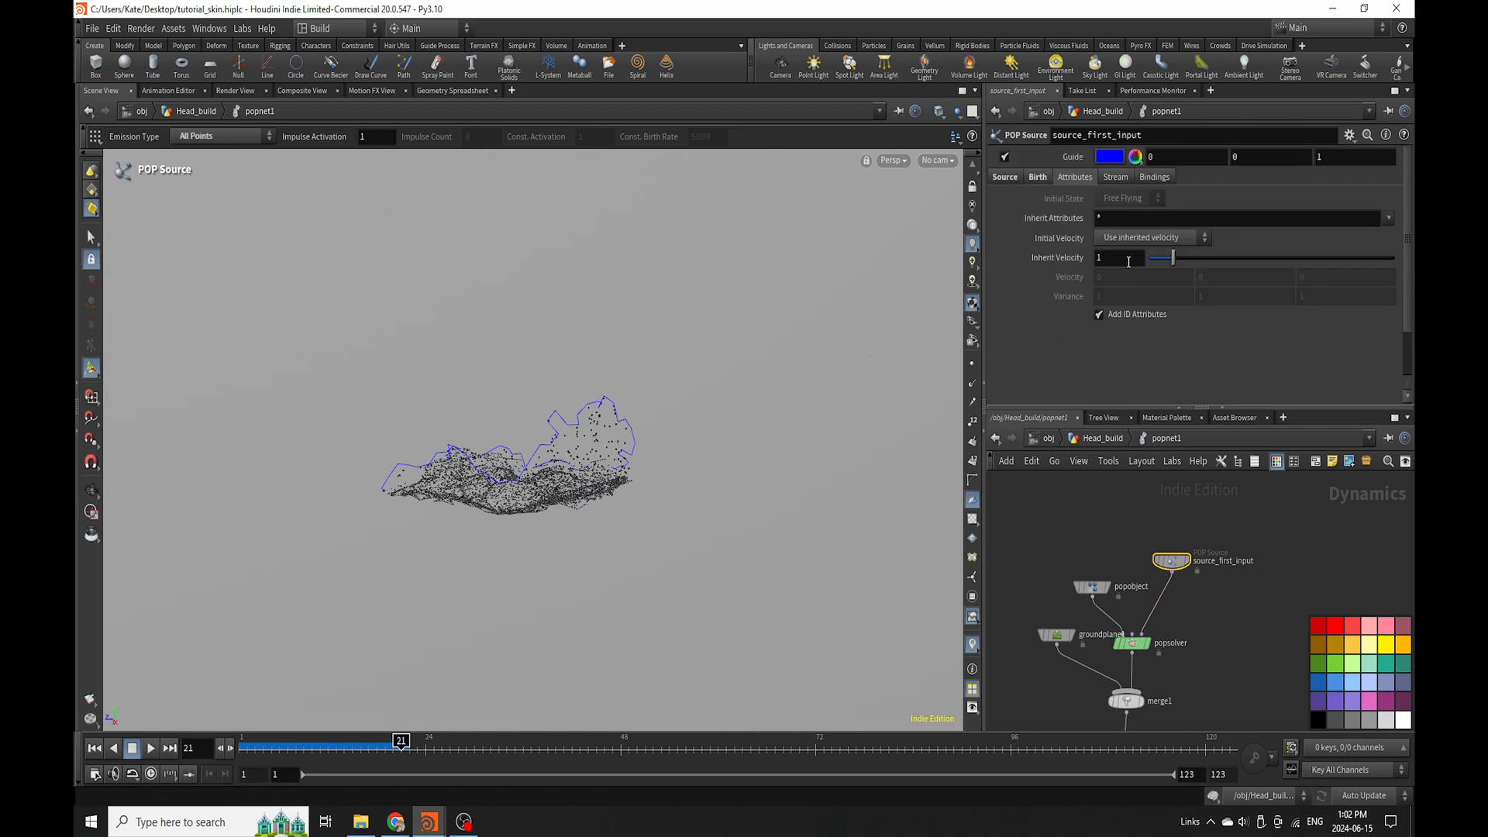
{"action": "type", "text": "0.4"}
{"action": "key", "text": "Return"}
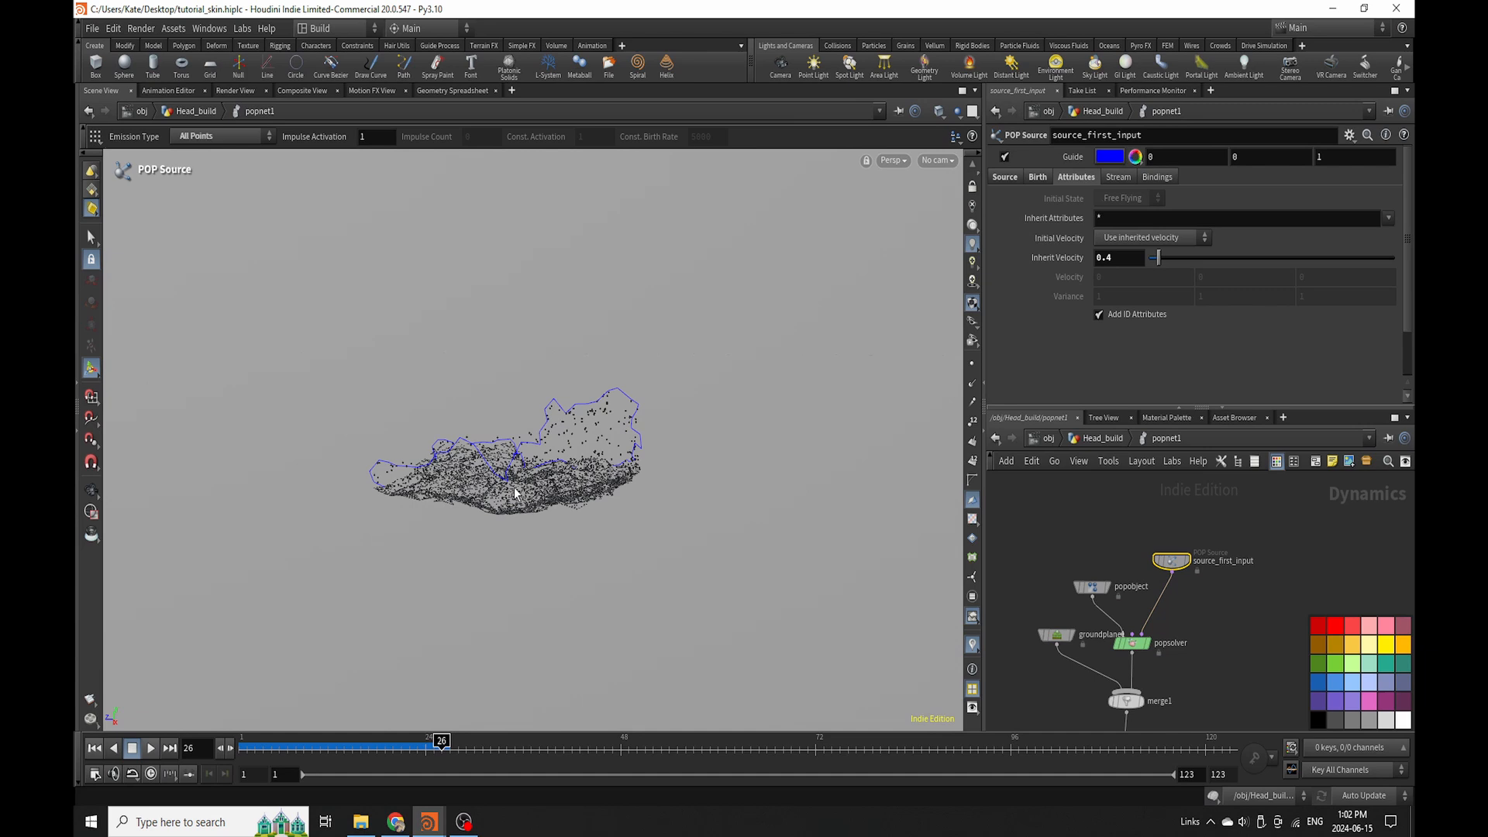
{"action": "left_click_drag", "start_coordinate": [515, 493], "coordinate": [524, 423], "text": "alt"}
Set the Jitter Birth Time of source_first_input to Negative and replay the simulation from the first frame.
{"action": "left_click", "coordinate": [1039, 177]}
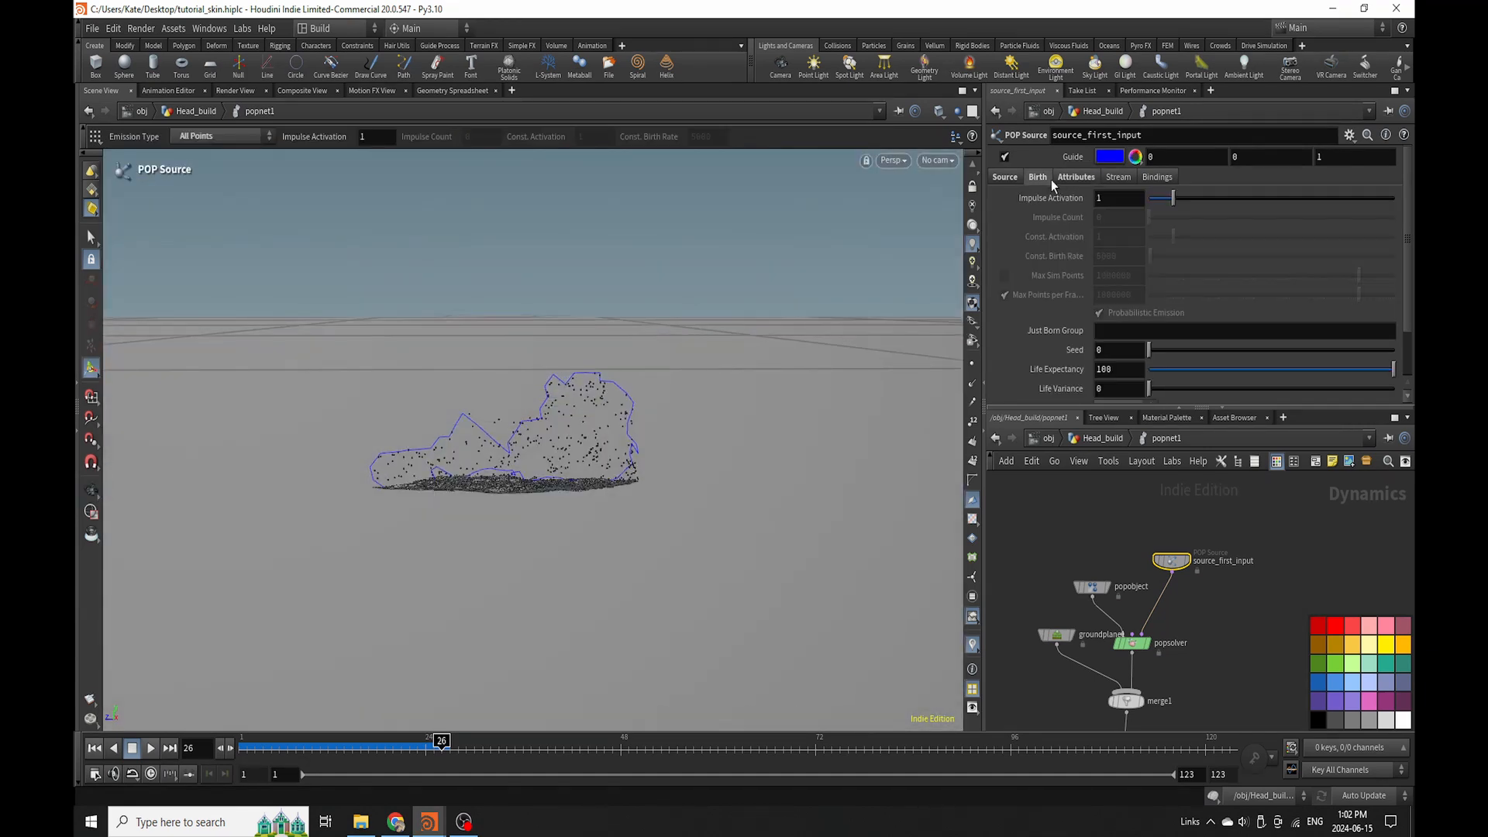
{"action": "scroll", "coordinate": [1134, 376], "scroll_direction": "down", "scroll_amount": 2}
{"action": "left_click", "coordinate": [1123, 351]}
{"action": "left_click", "coordinate": [1118, 370]}
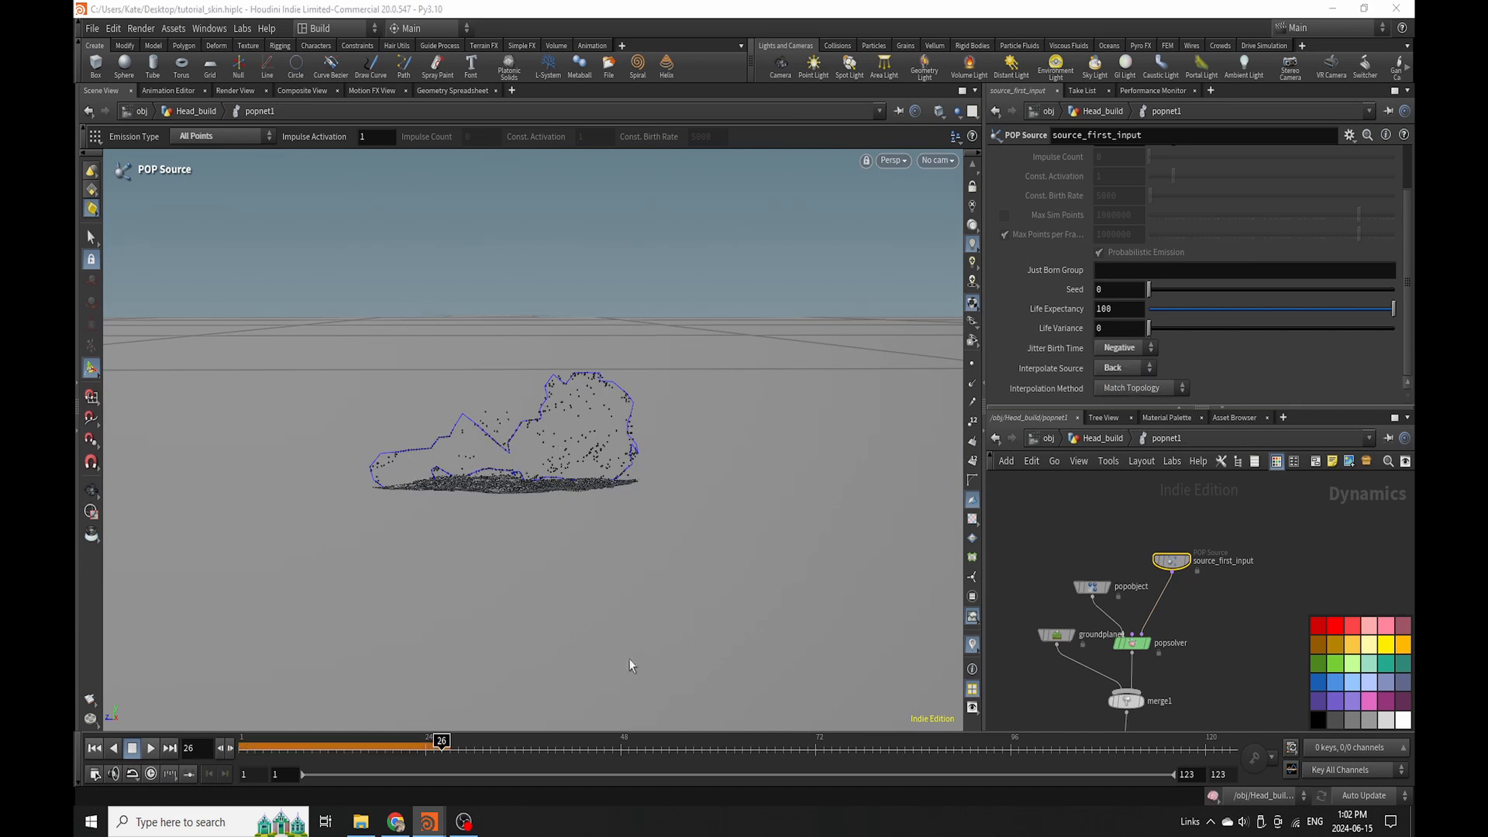
{"action": "left_click", "coordinate": [94, 748]}
{"action": "left_click", "coordinate": [151, 748]}
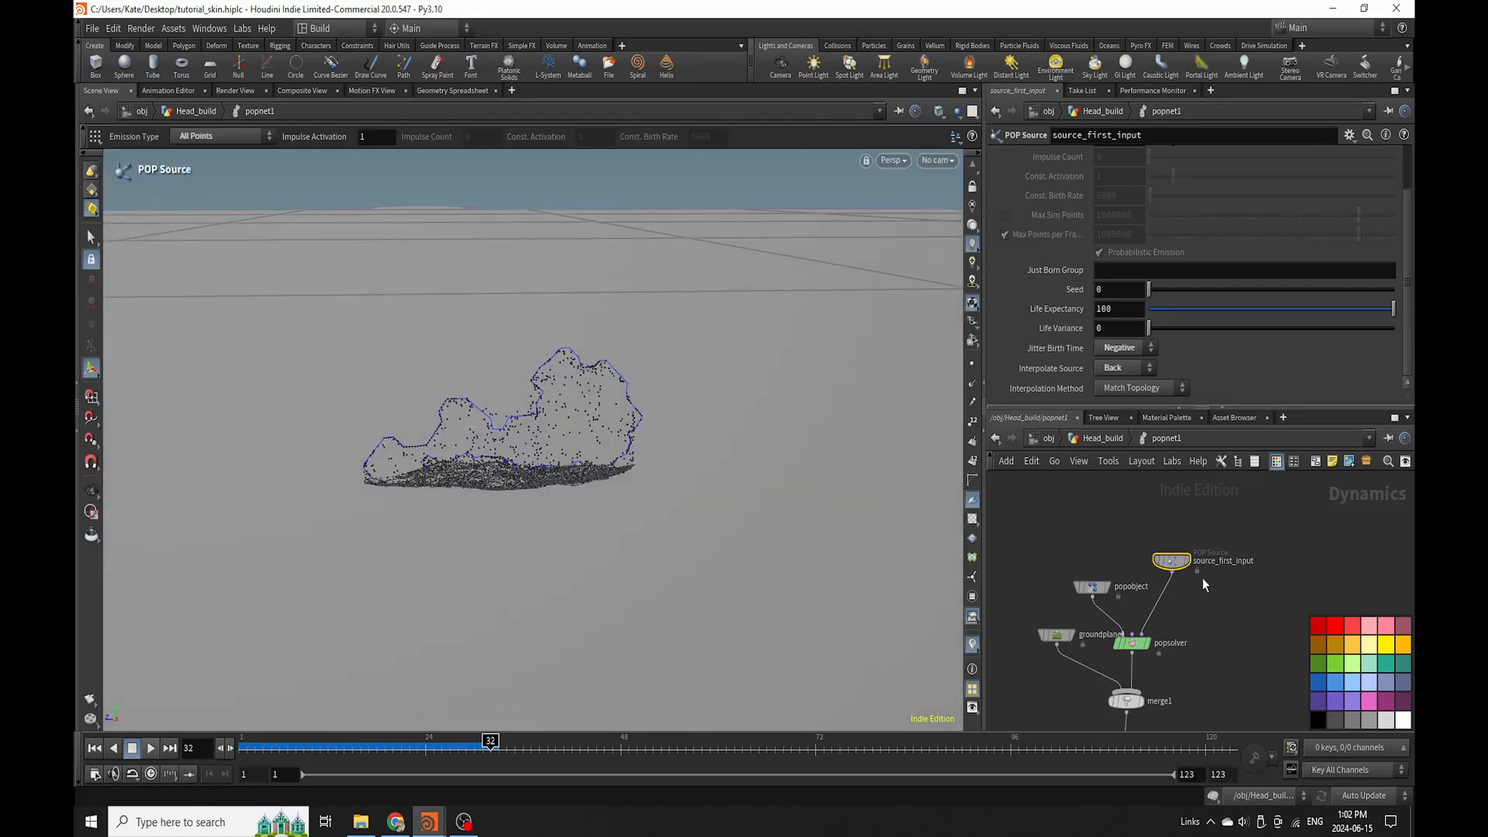
Change the emission type of source_first_input to Points and set its Const. Birth Rate to 45000.
{"action": "key", "text": "Tab"}
{"action": "left_click", "coordinate": [1149, 477]}
{"action": "scroll", "coordinate": [1144, 257], "scroll_direction": "up", "scroll_amount": 2}
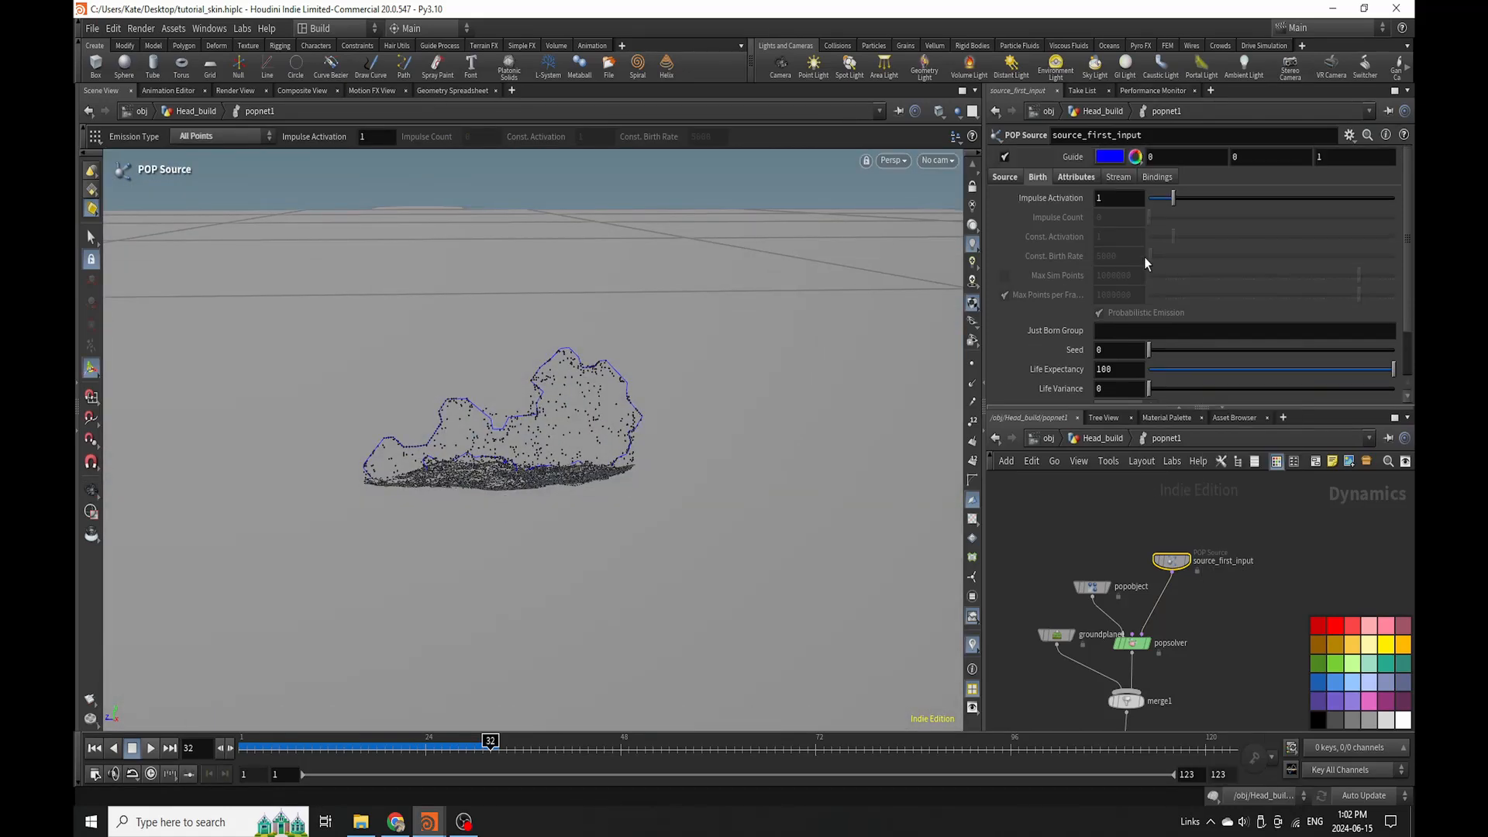
{"action": "left_click", "coordinate": [1017, 178]}
{"action": "left_click", "coordinate": [1126, 200]}
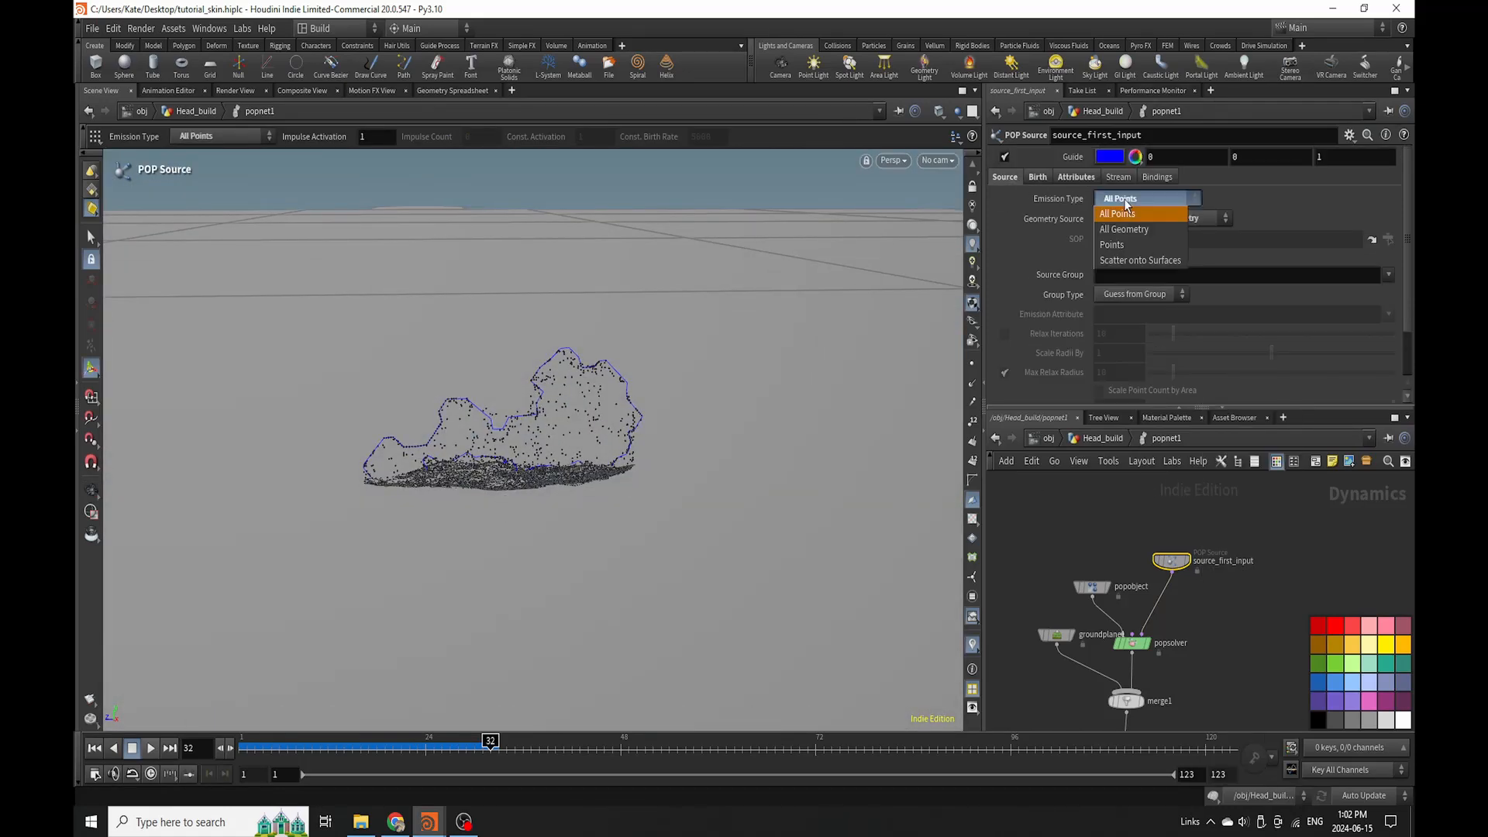
{"action": "left_click", "coordinate": [1132, 246]}
{"action": "left_click", "coordinate": [1036, 178]}
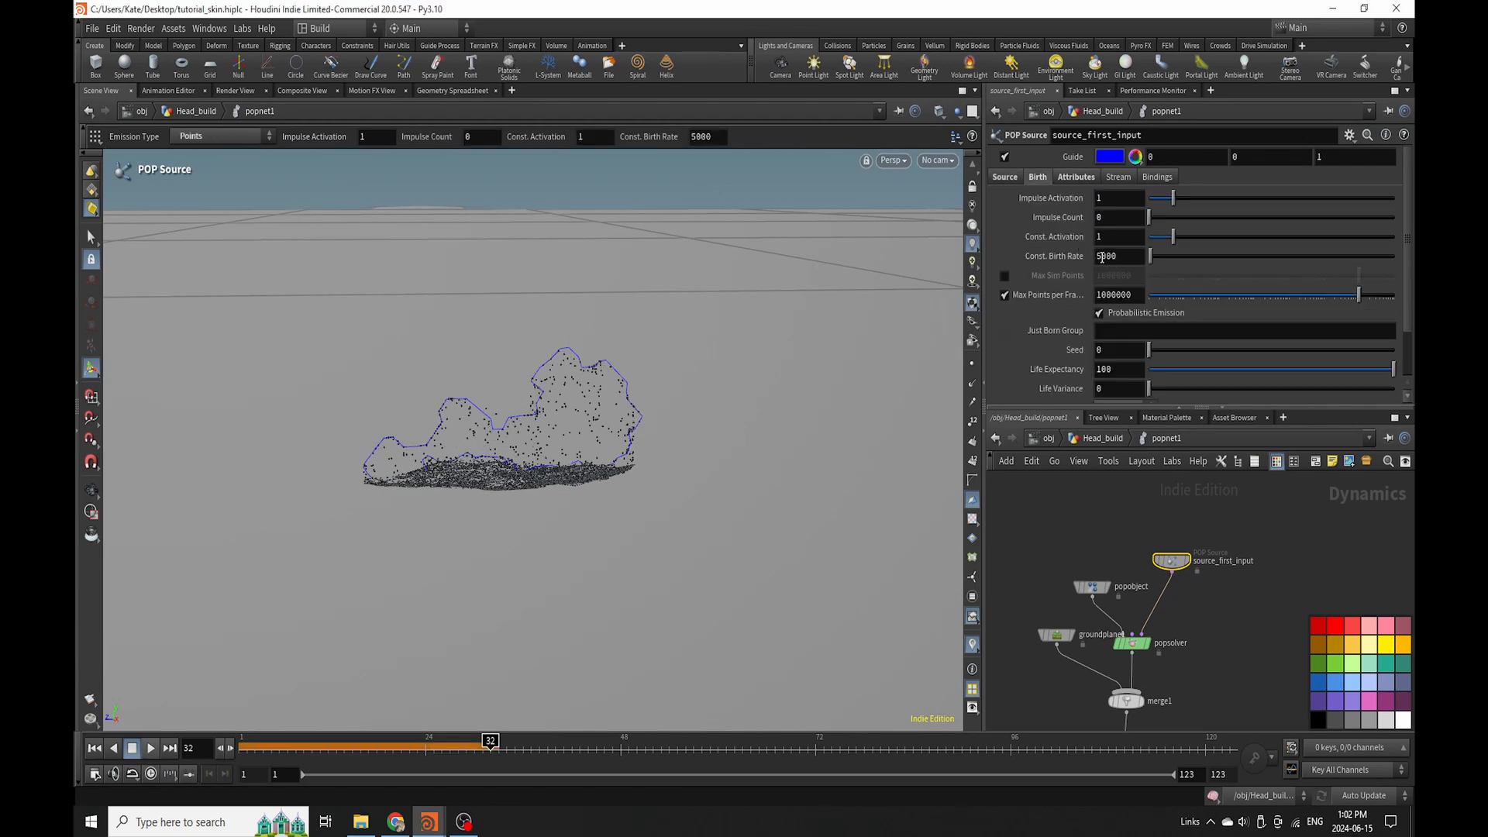
{"action": "type", "text": "4"}
{"action": "key", "text": "Return"}
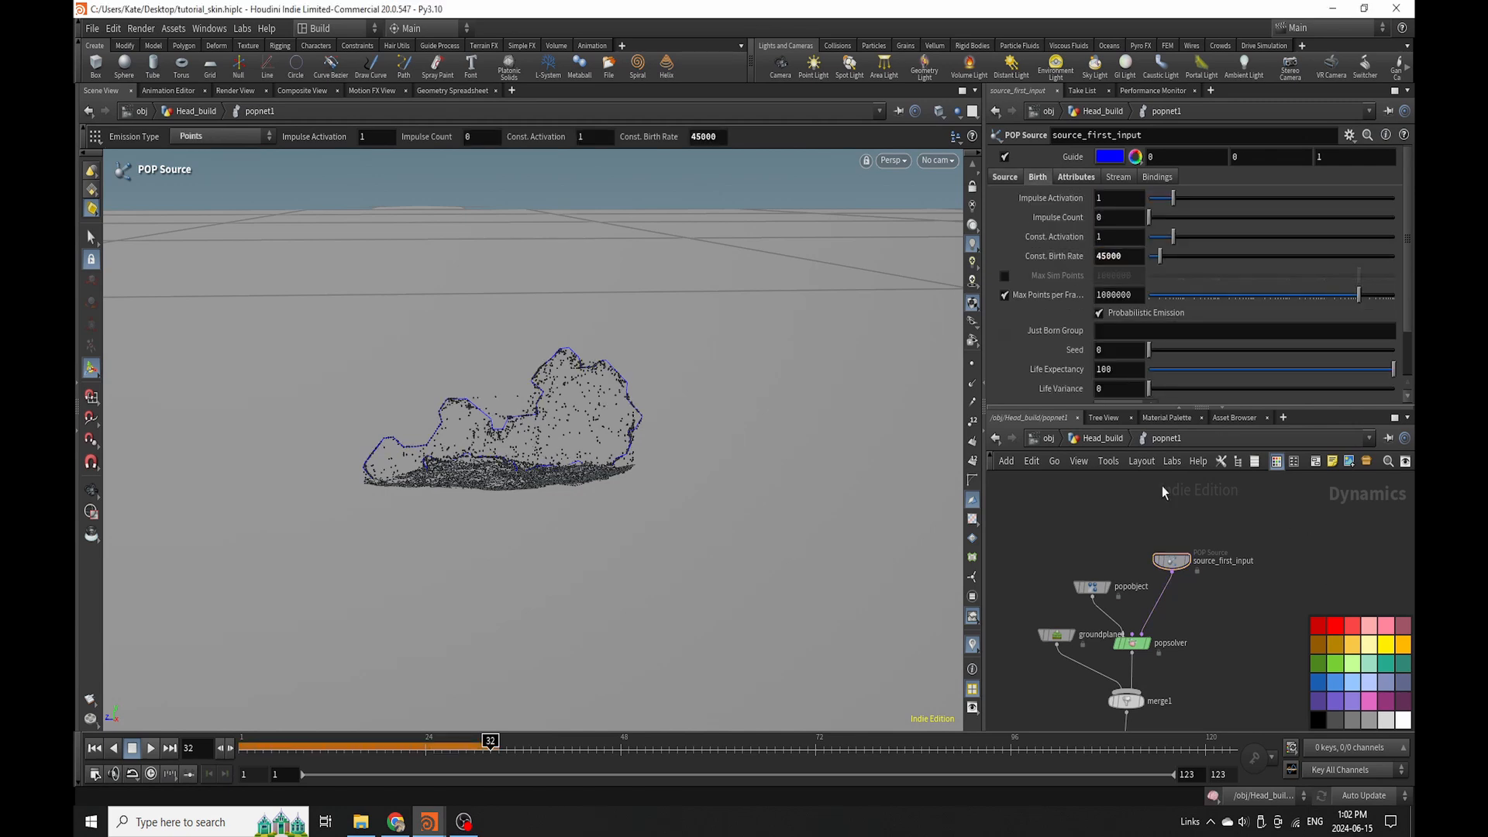
Insert a POP Force node between source_first_input and popsolver.
{"action": "key", "text": "Tab"}
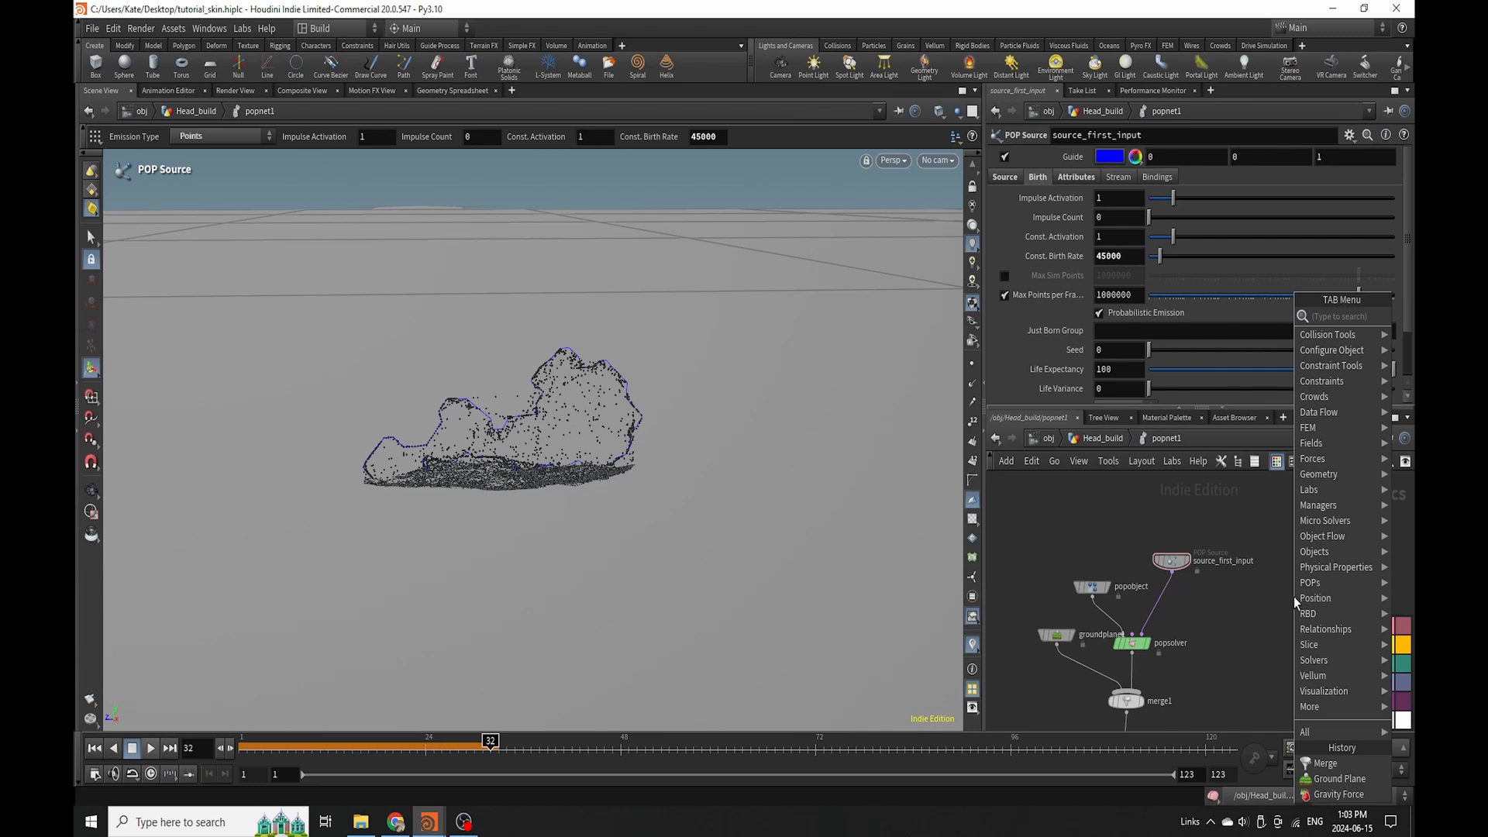
{"action": "type", "text": "pop for"}
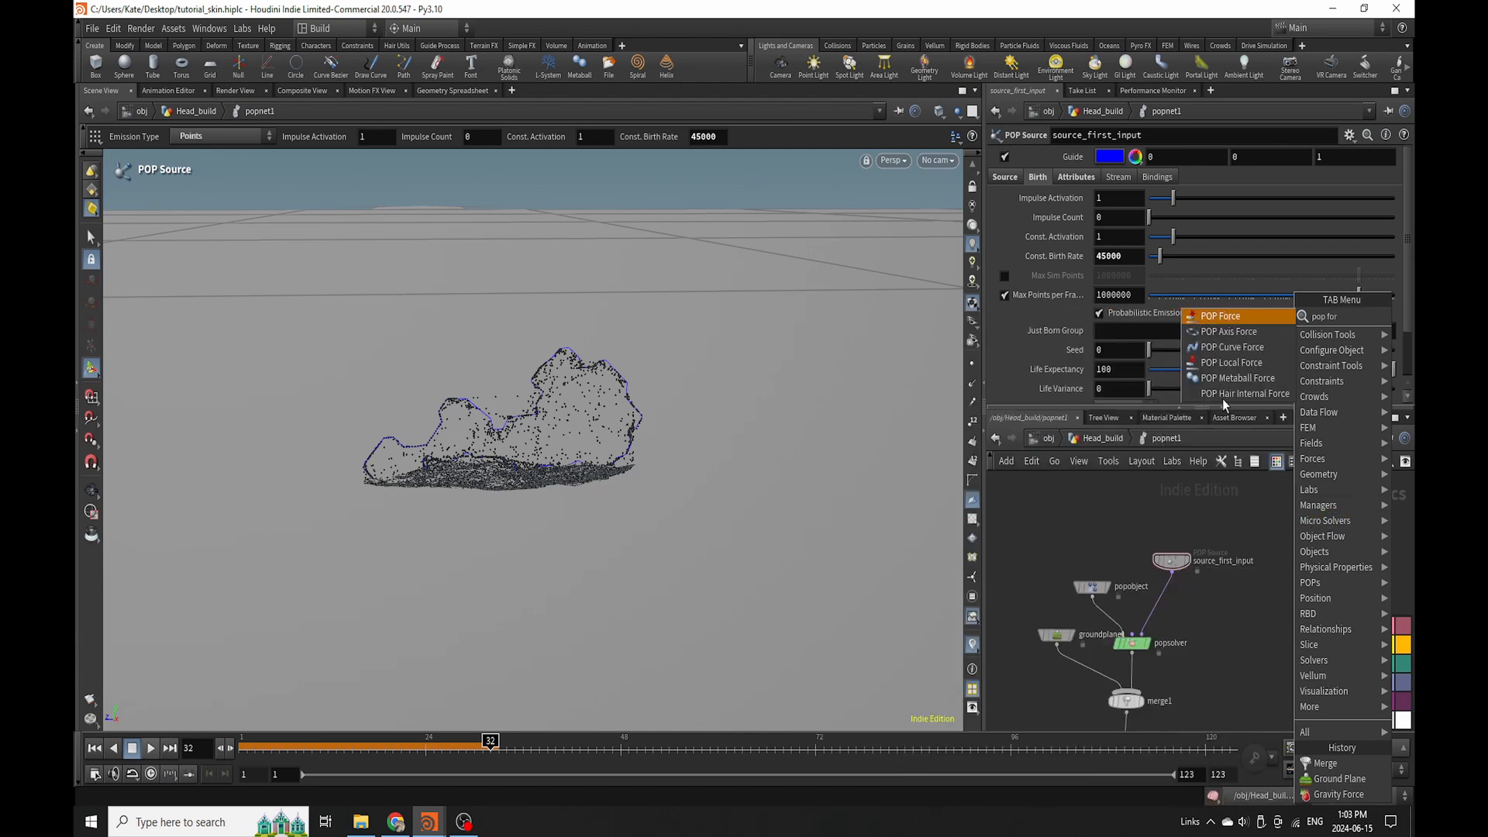
{"action": "left_click", "coordinate": [1234, 316]}
{"action": "scroll", "coordinate": [1161, 577], "scroll_direction": "up", "scroll_amount": 4}
{"action": "left_click", "coordinate": [1166, 615]}
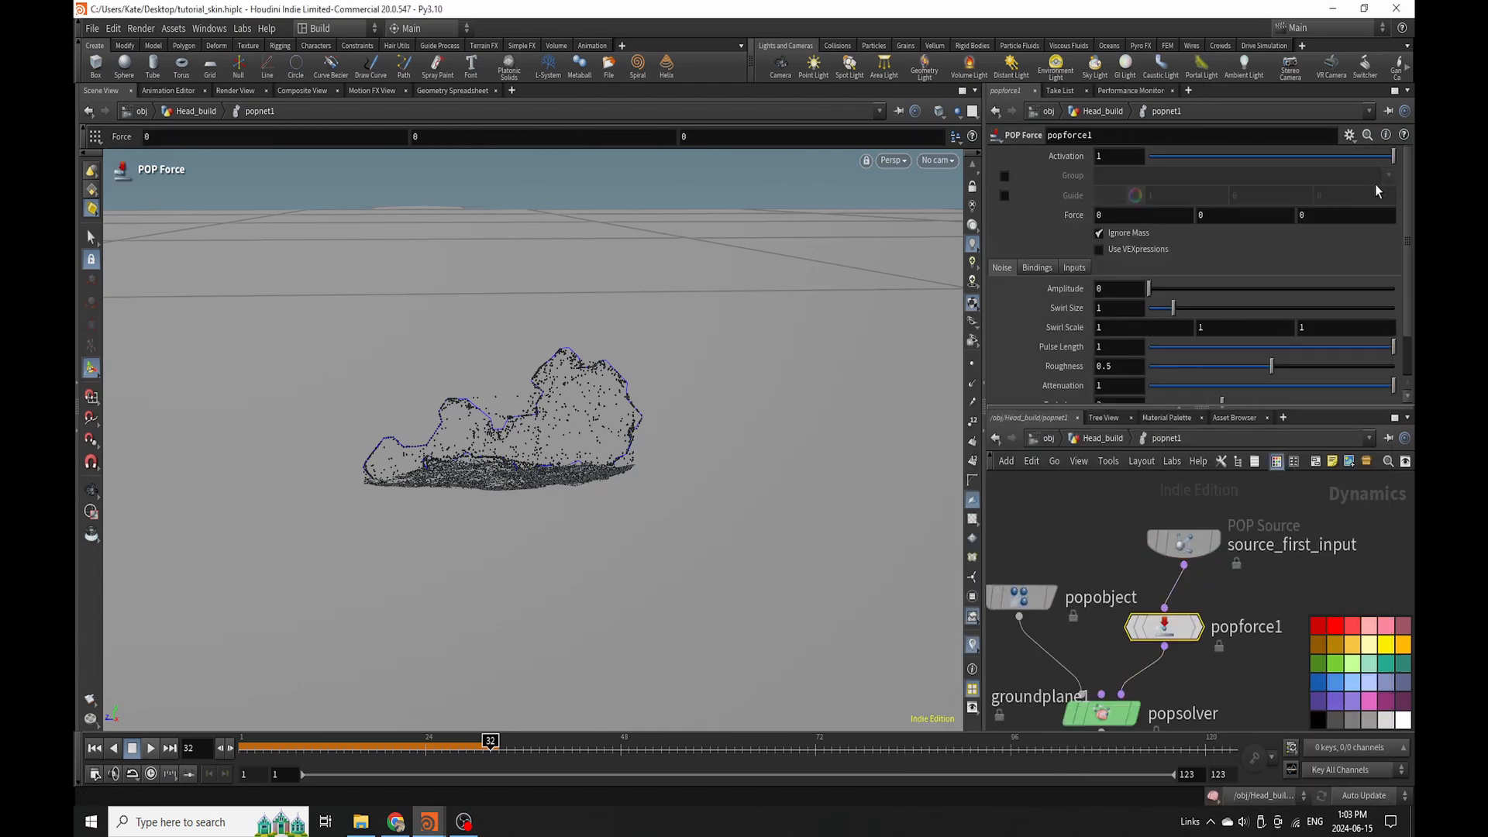
Set the noise of popforce1 to Swirl Size 0.02 and Amplitude 0.8.
{"action": "type", "text": "0.02"}
{"action": "key", "text": "Return"}
{"action": "left_click_drag", "start_coordinate": [1149, 289], "coordinate": [1168, 288]}
Replay the simulation and scrub through the frames to examine the effect of the force noise.
{"action": "left_click", "coordinate": [93, 749]}
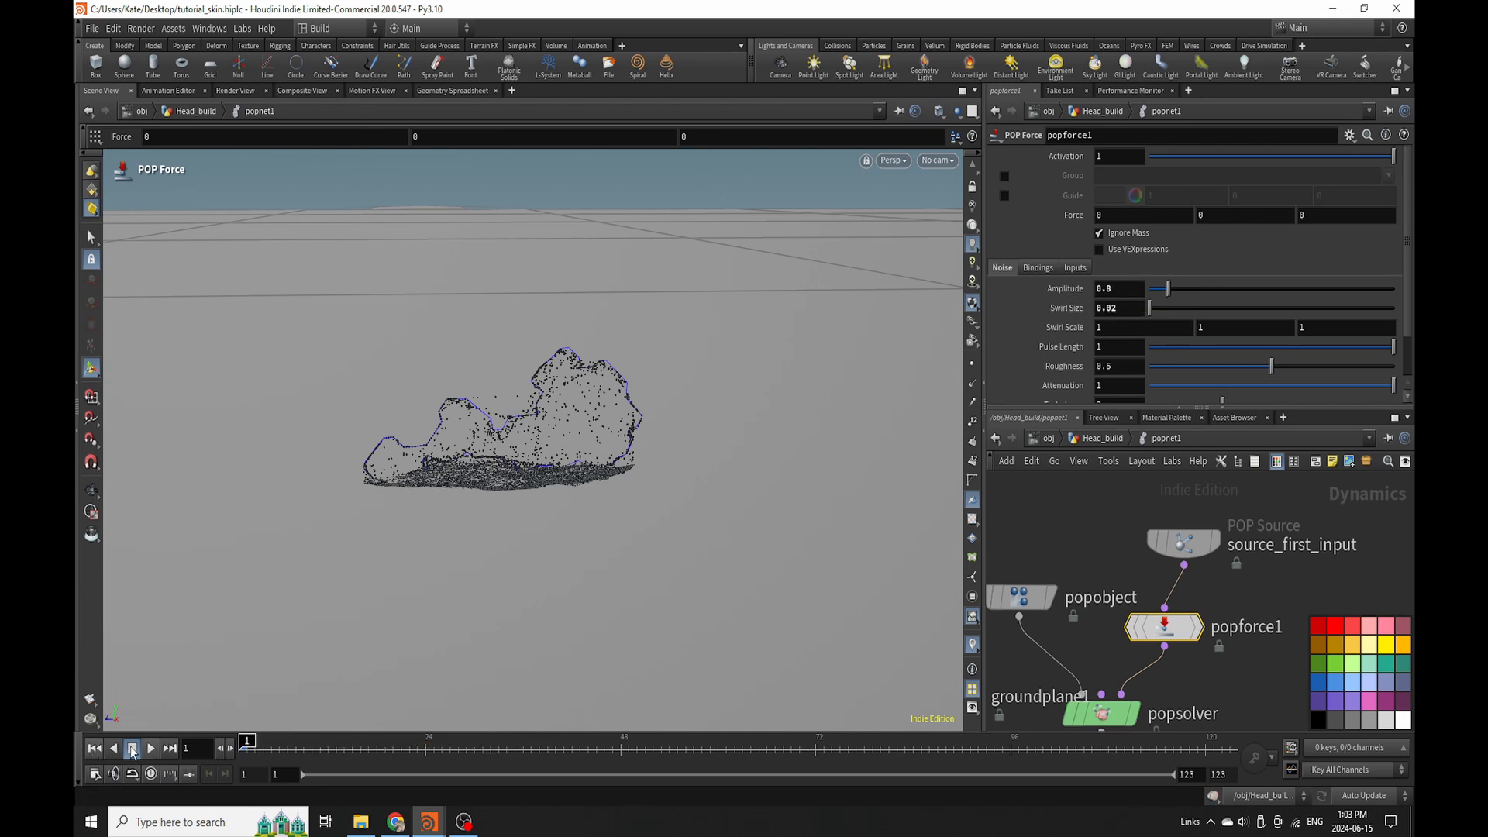
{"action": "left_click", "coordinate": [151, 748]}
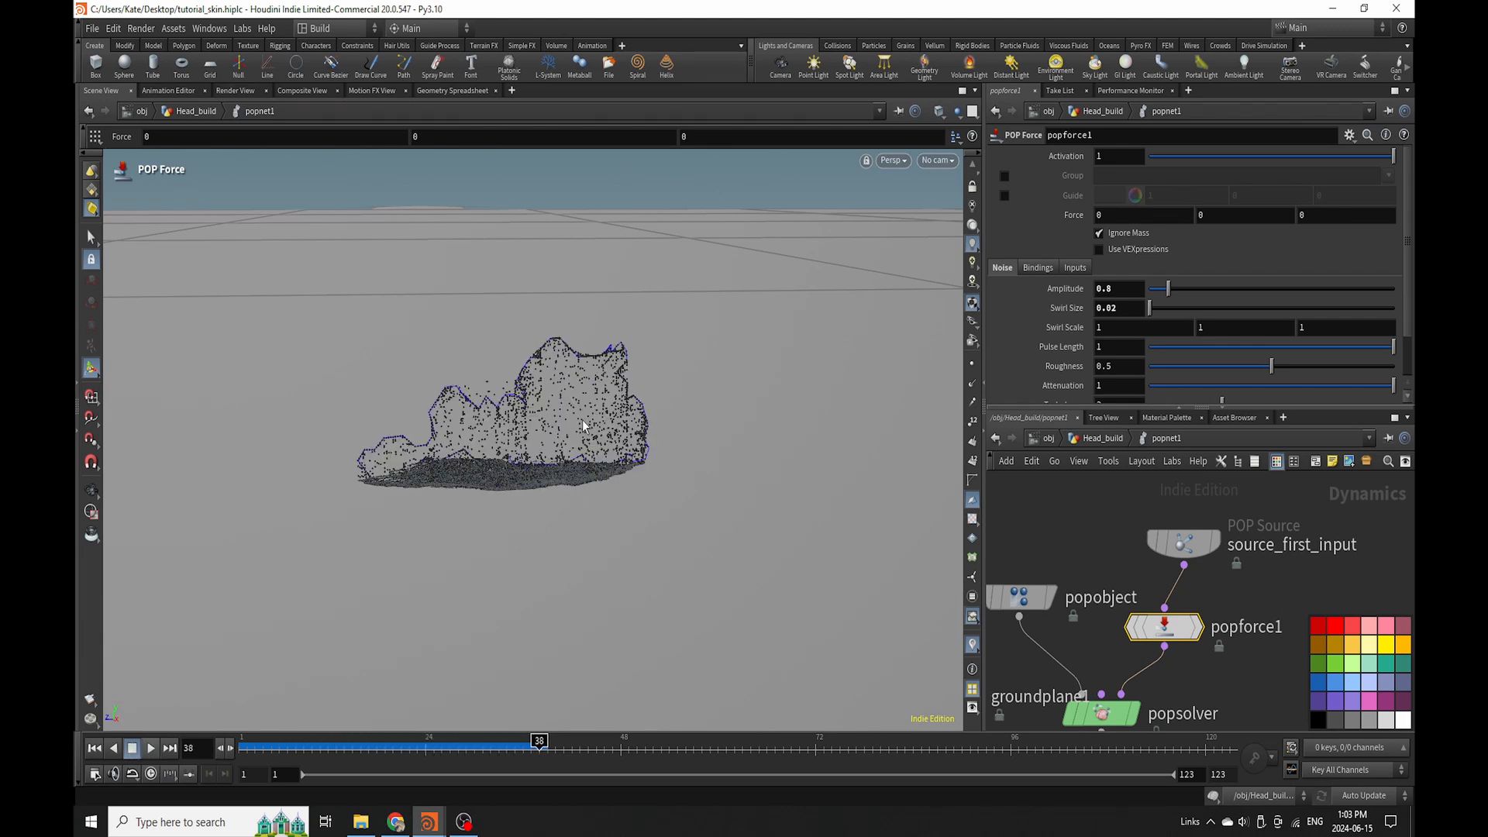
{"action": "left_click_drag", "start_coordinate": [629, 405], "coordinate": [571, 395], "text": "alt"}
{"action": "middle_click_drag", "start_coordinate": [475, 236], "coordinate": [497, 459], "text": "alt"}
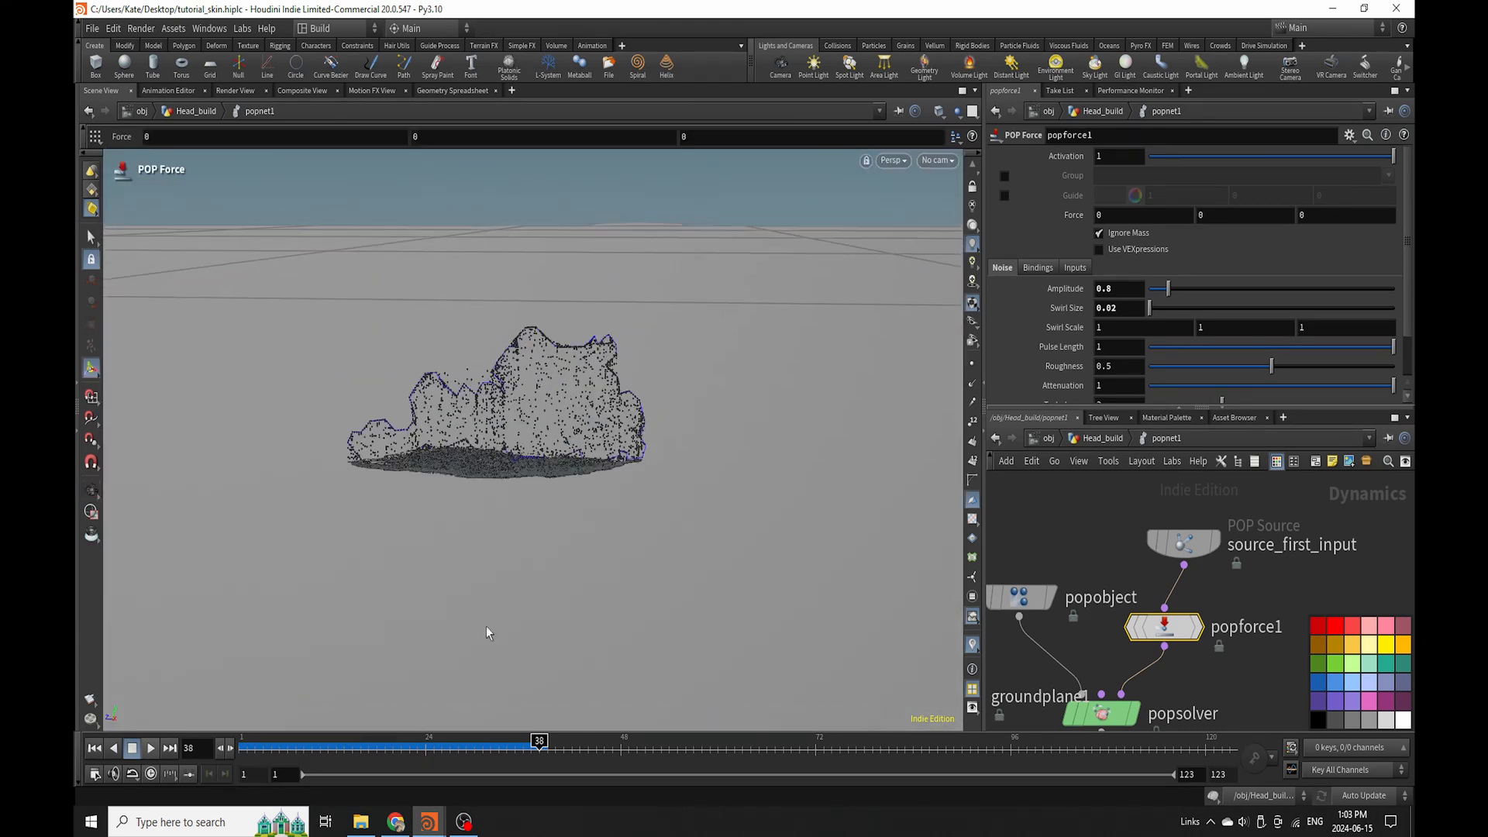
{"action": "left_click_drag", "start_coordinate": [335, 752], "coordinate": [419, 755]}
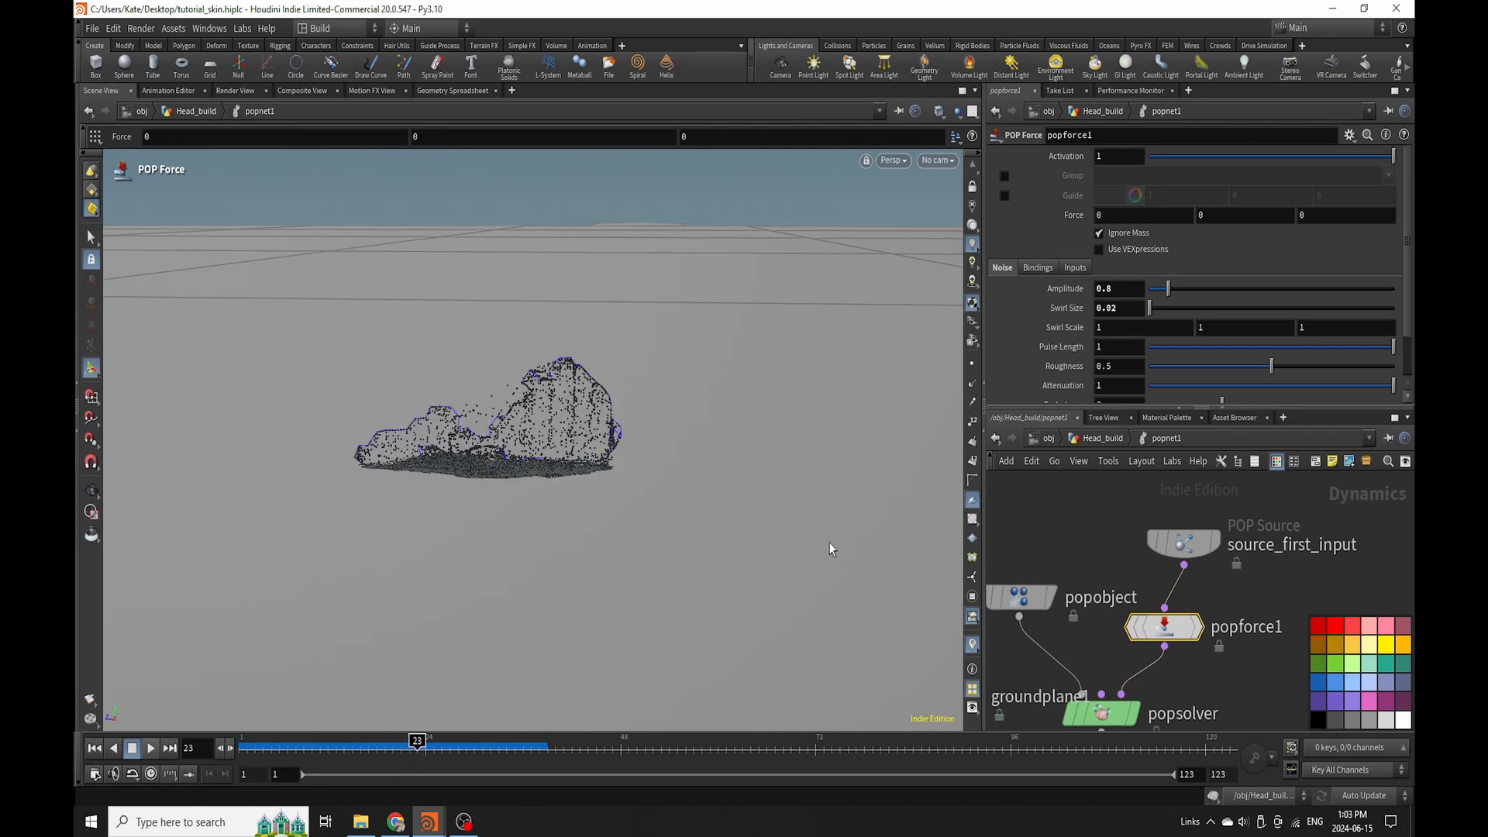
Align popforce1 directly below source_first_input, and set its noise Amplitude to 3.48 and Turbulence to 5.
{"action": "left_click_drag", "start_coordinate": [1194, 632], "coordinate": [1213, 620]}
{"action": "left_click", "coordinate": [1234, 288]}
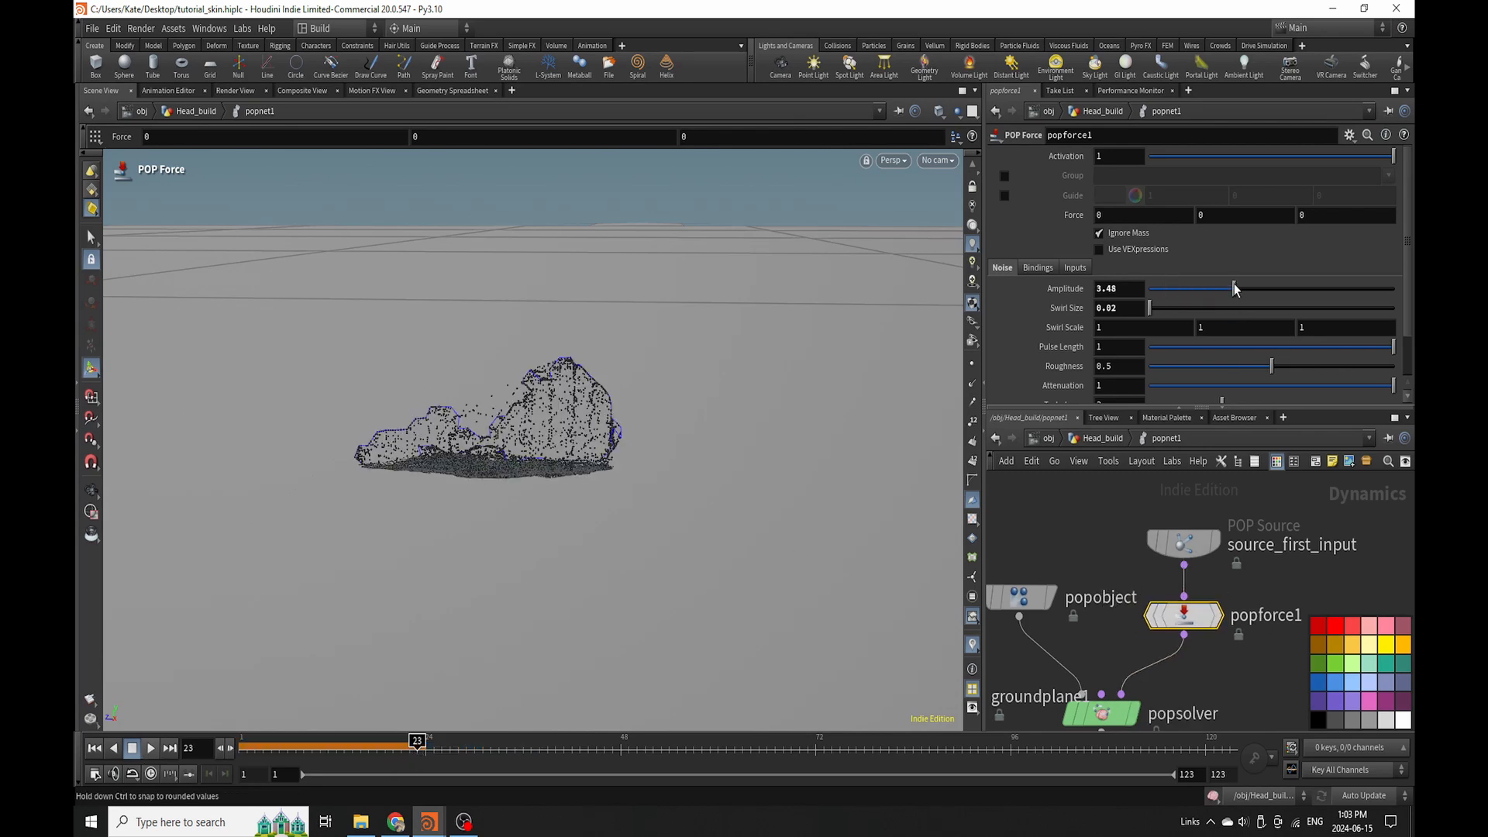
{"action": "scroll", "coordinate": [1233, 341], "scroll_direction": "down", "scroll_amount": 1}
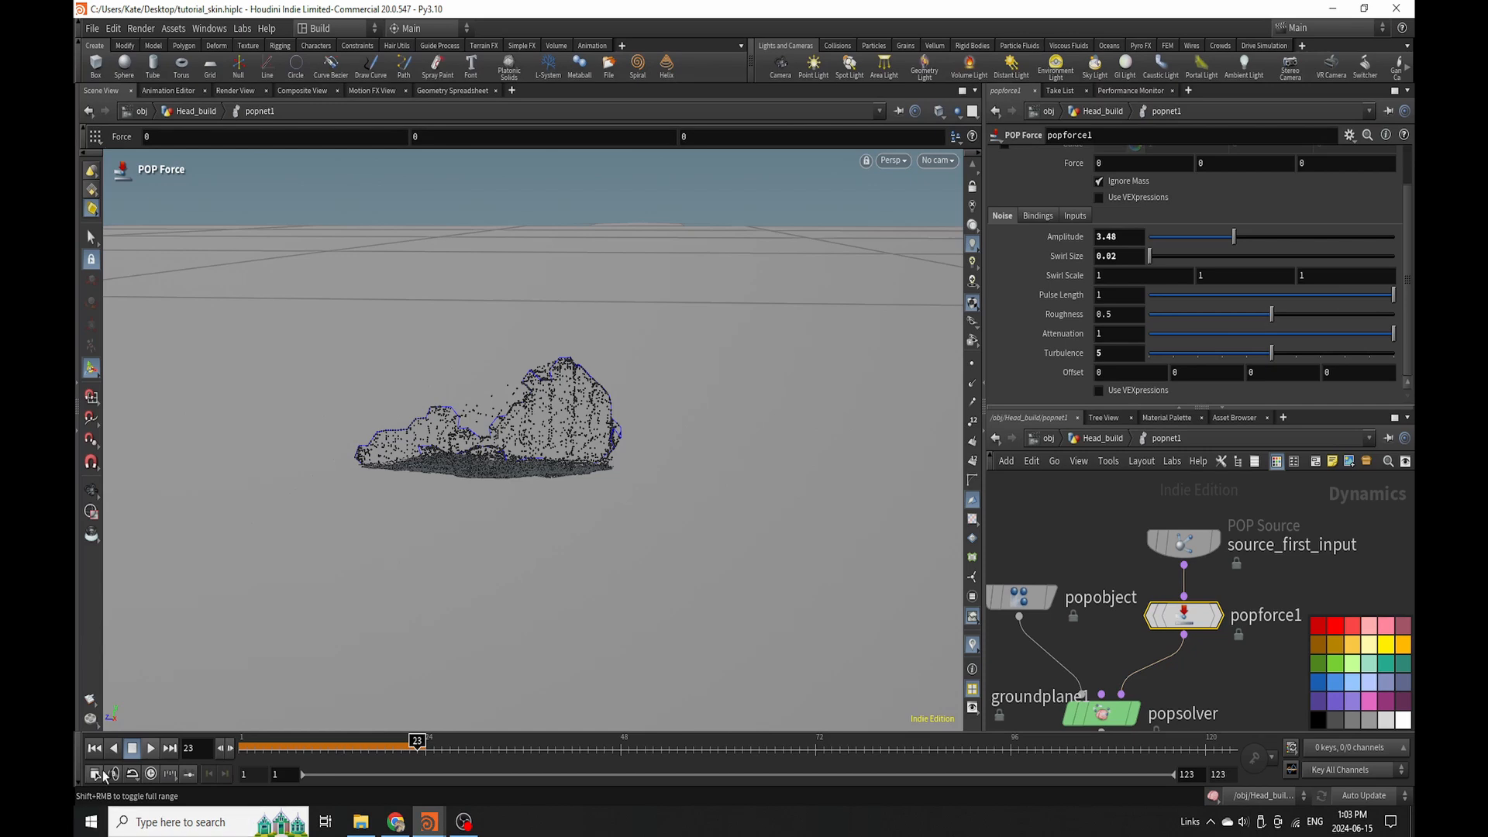
Replay the simulation with the stronger noise and examine the particle spread around frame 46.
{"action": "left_click", "coordinate": [95, 748]}
{"action": "left_click", "coordinate": [151, 748]}
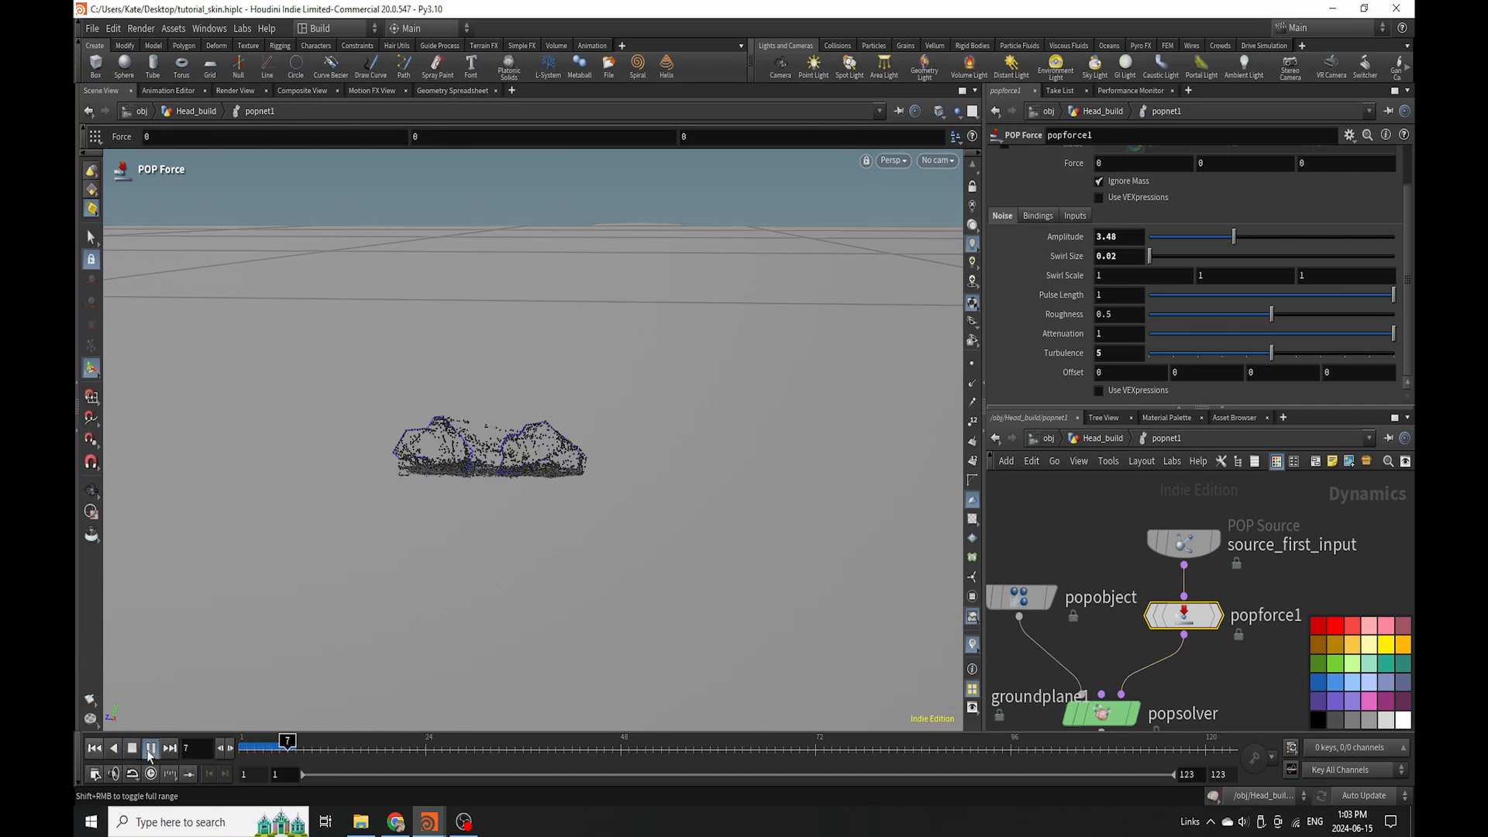
{"action": "left_click_drag", "start_coordinate": [395, 741], "coordinate": [604, 741]}
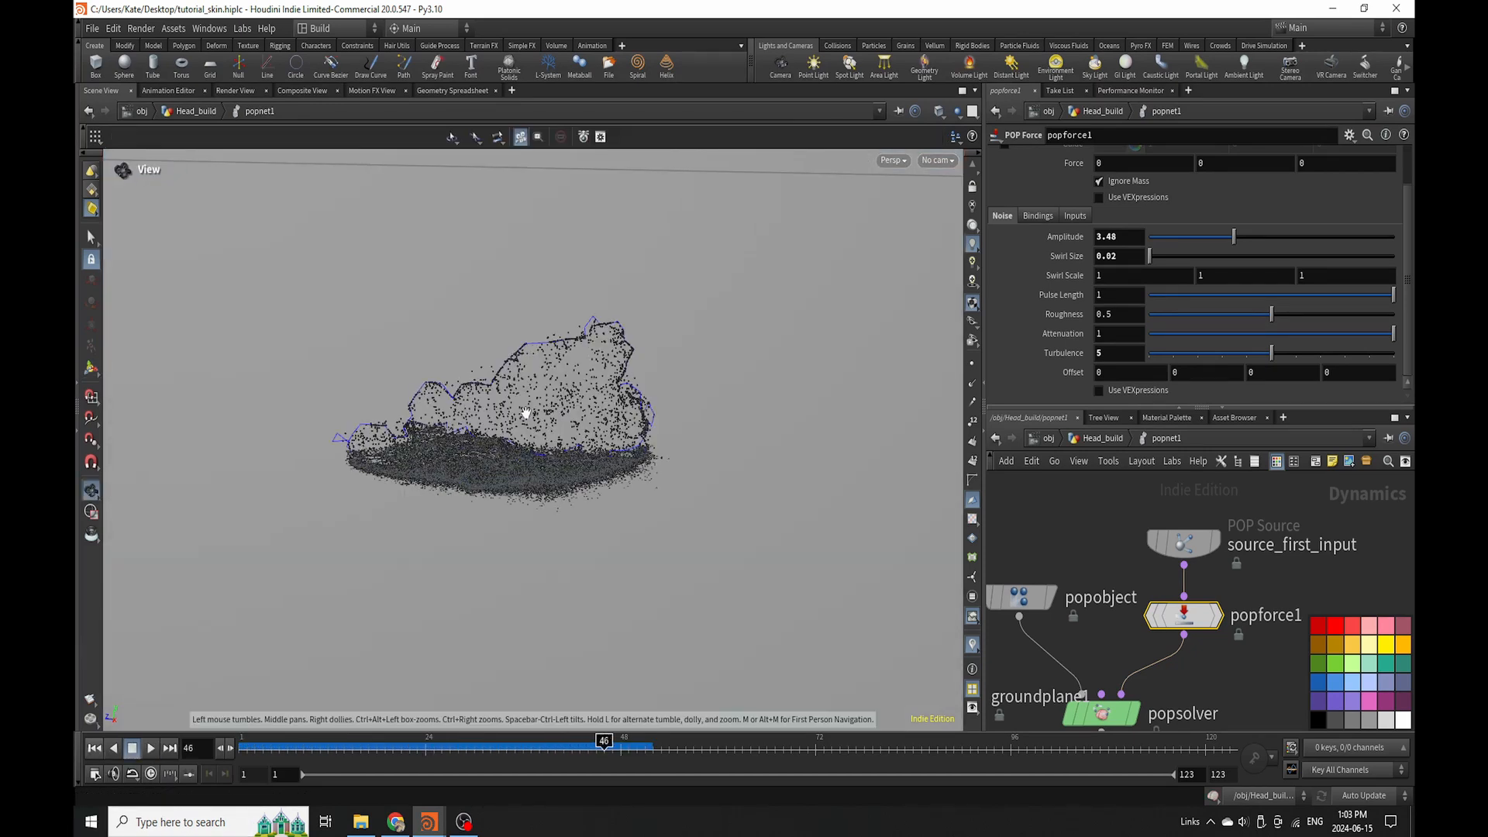
{"action": "left_click_drag", "start_coordinate": [540, 411], "coordinate": [549, 362], "text": "alt"}
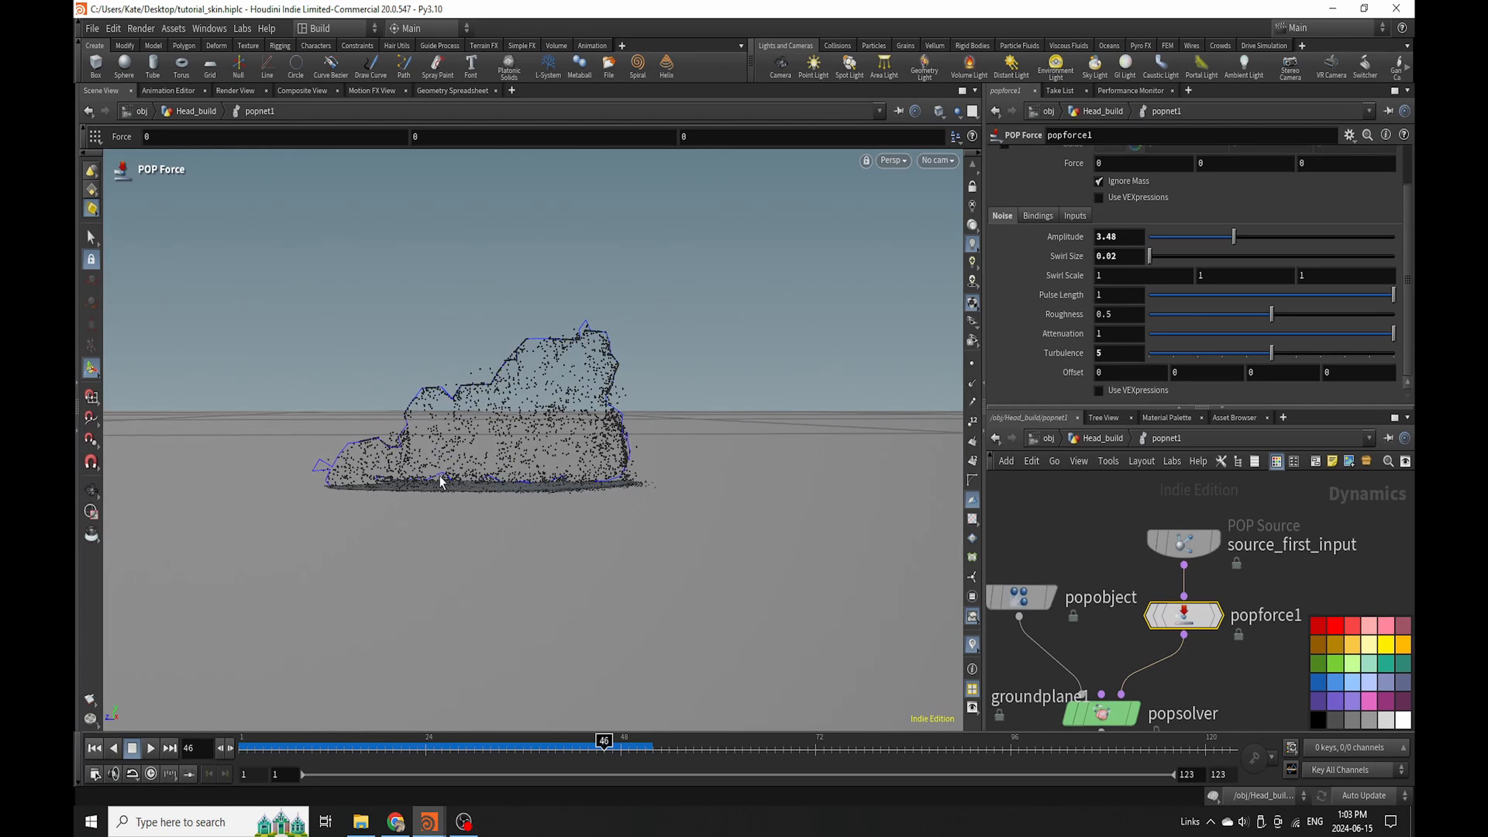
Lower groundplane1 to a Y position of -0.03, and replay the simulation to examine the particles landing on it.
{"action": "scroll", "coordinate": [1260, 534], "scroll_direction": "down", "scroll_amount": 3}
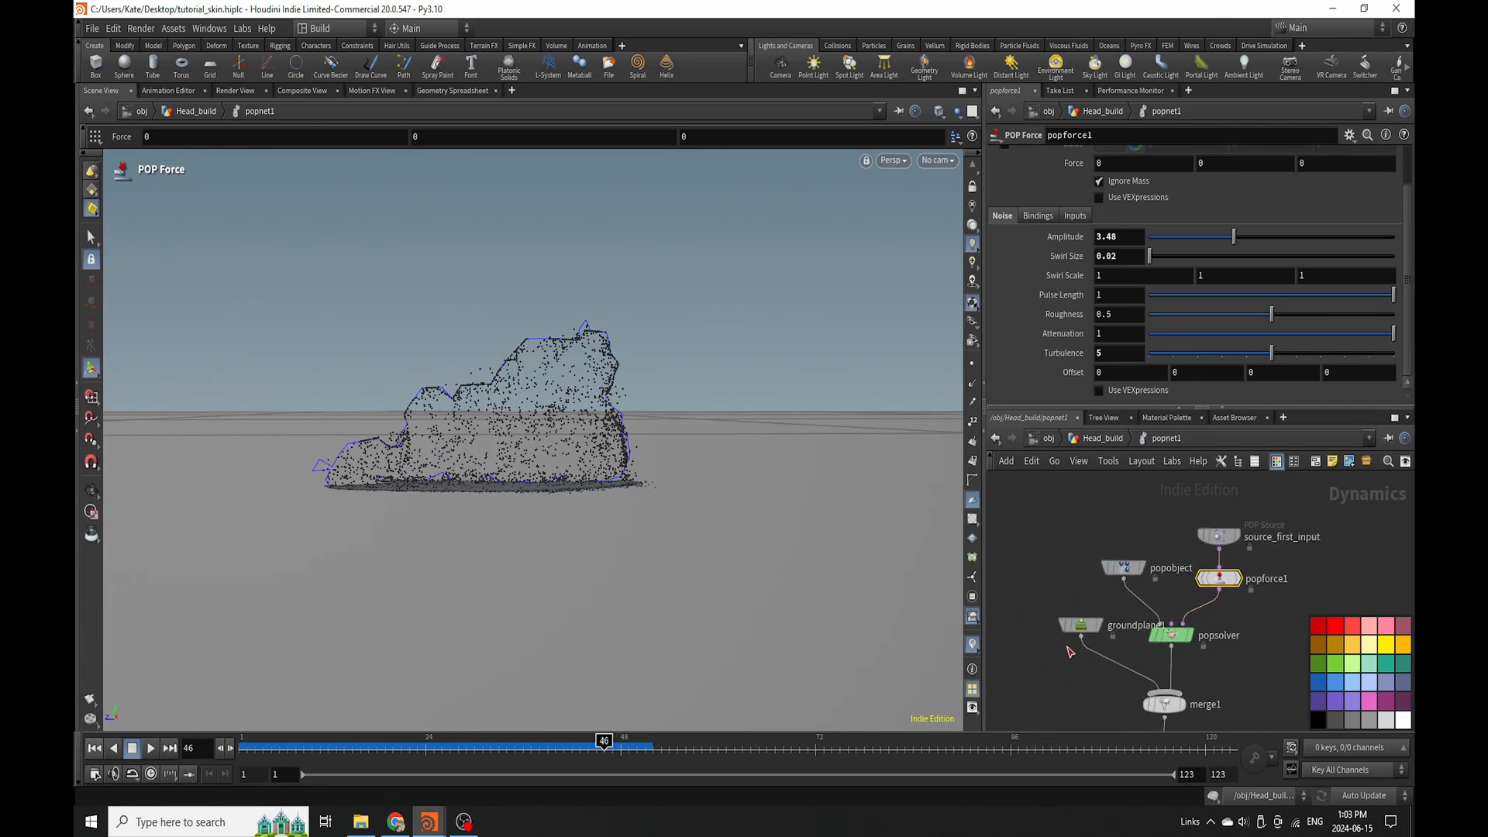
{"action": "scroll", "coordinate": [1068, 647], "scroll_direction": "up", "scroll_amount": 3}
{"action": "left_click", "coordinate": [1095, 610]}
{"action": "left_click", "coordinate": [1014, 232]}
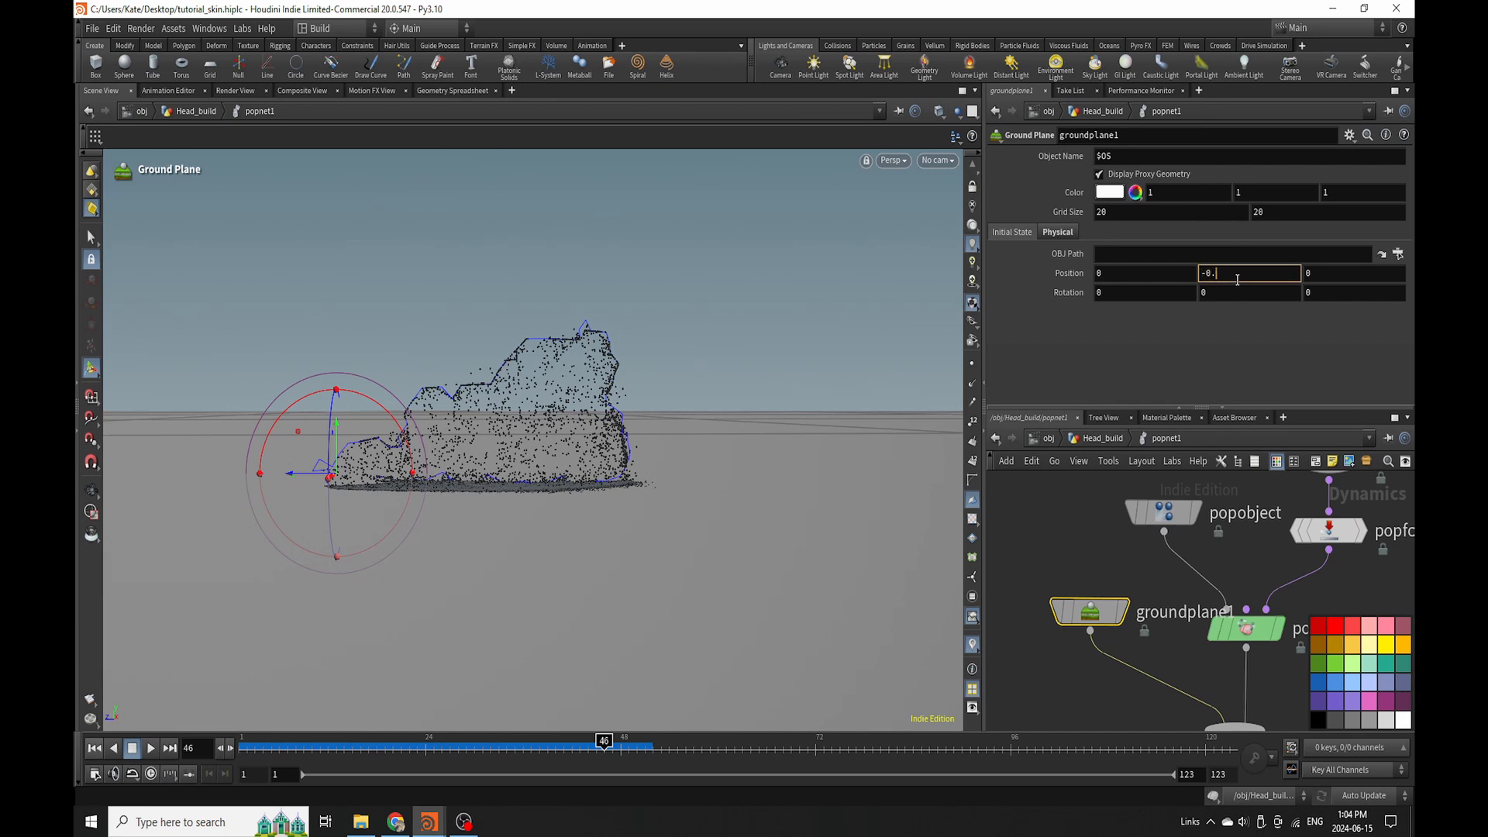
{"action": "key", "text": "Return"}
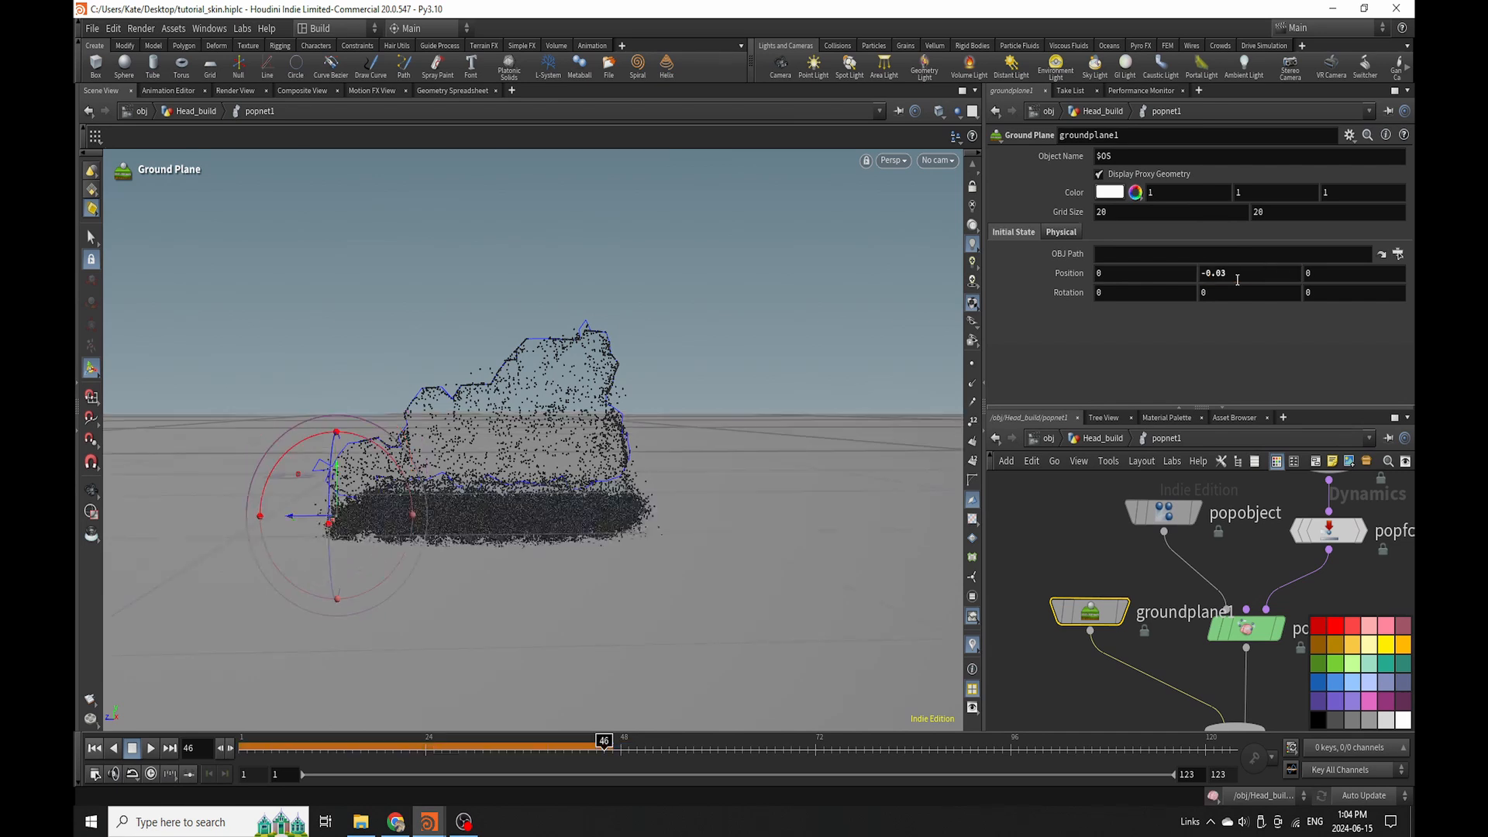
{"action": "left_click", "coordinate": [96, 749]}
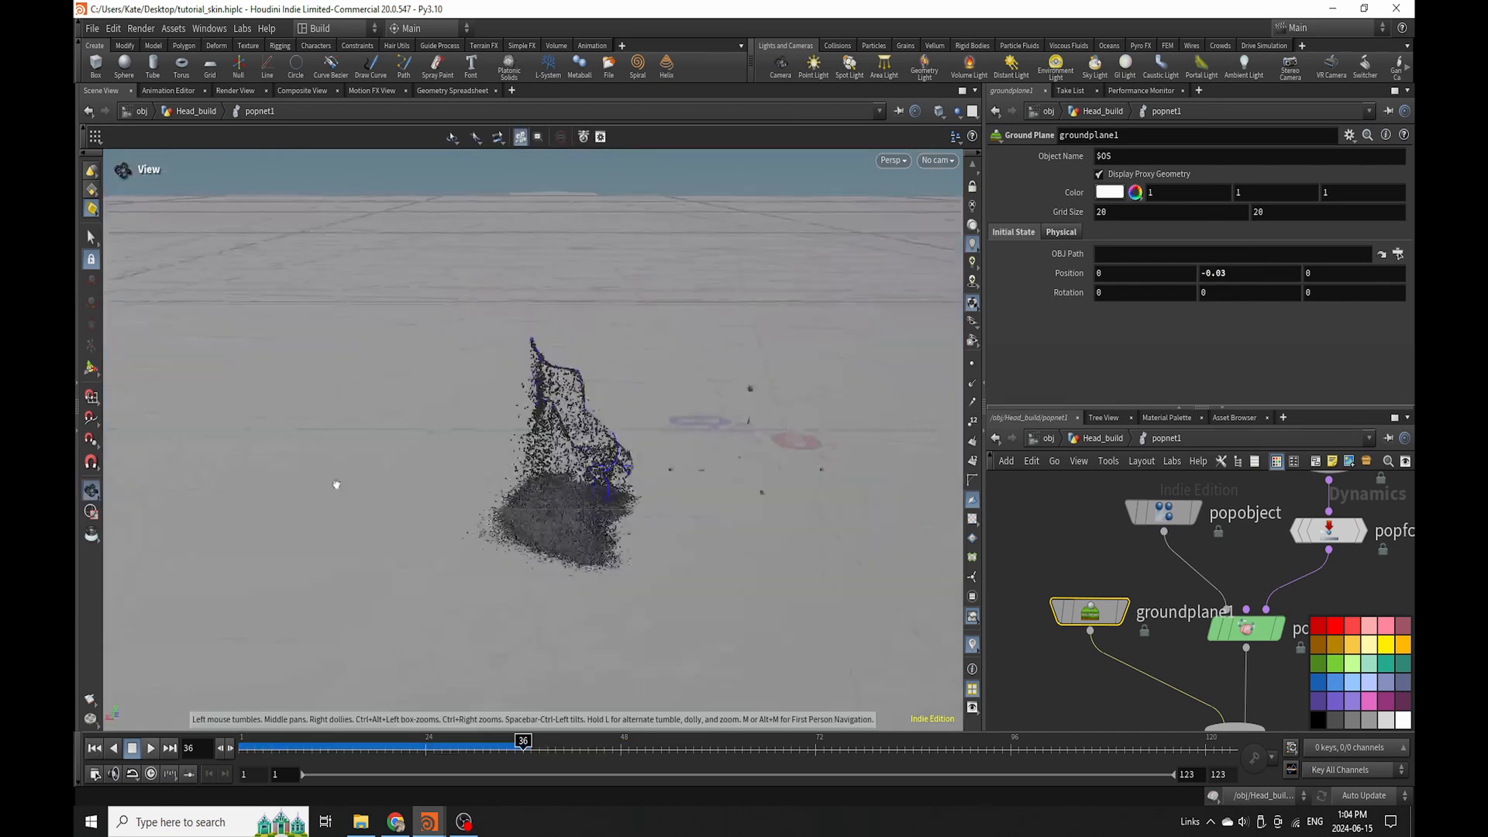
{"action": "left_click_drag", "start_coordinate": [337, 485], "coordinate": [572, 471], "text": "alt"}
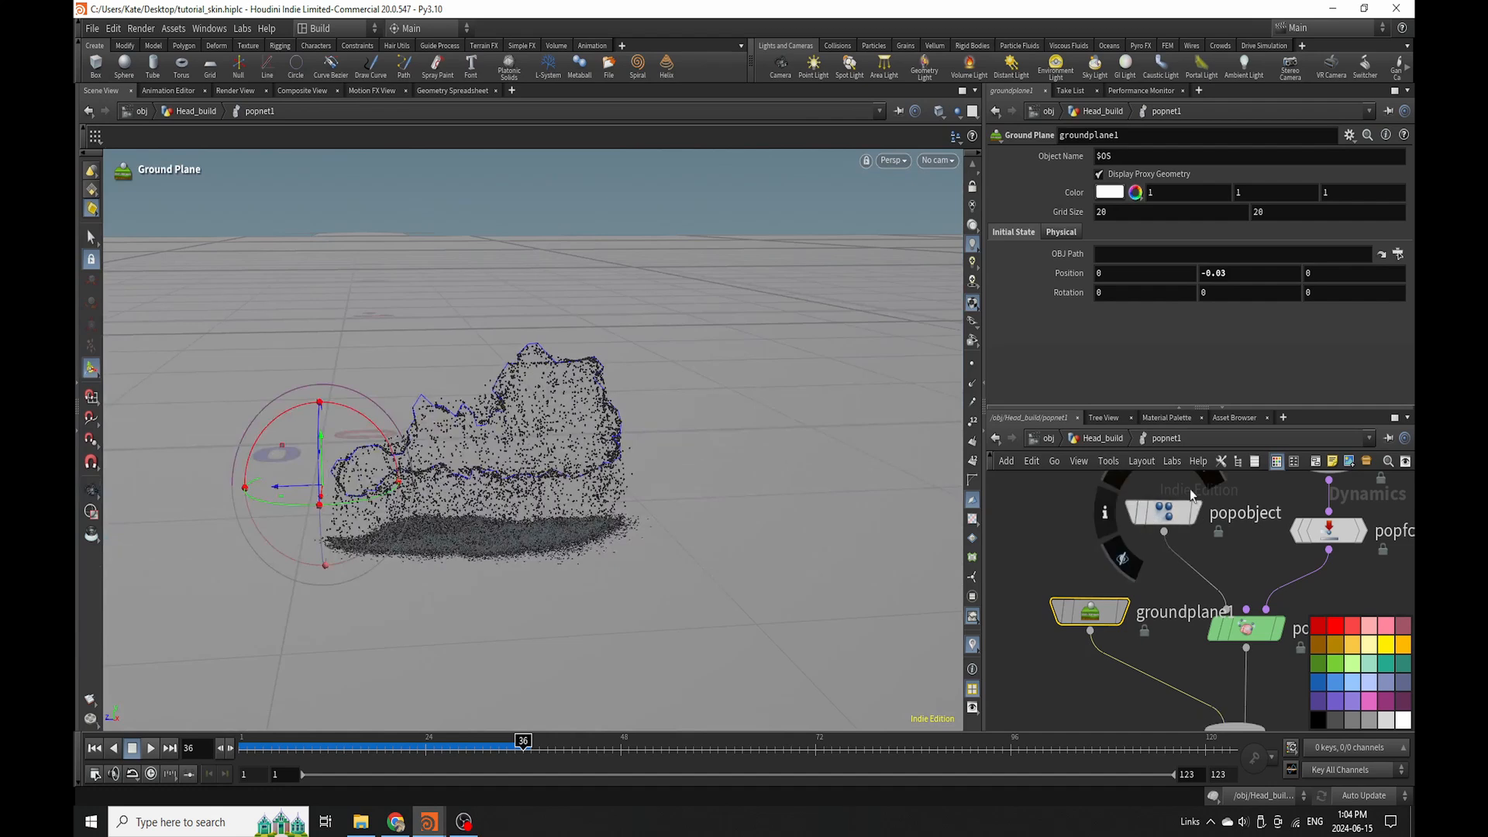
Set the Const. Birth Rate of source_first_input to 75000, replay the first frames and save the scene.
{"action": "left_click", "coordinate": [1159, 622]}
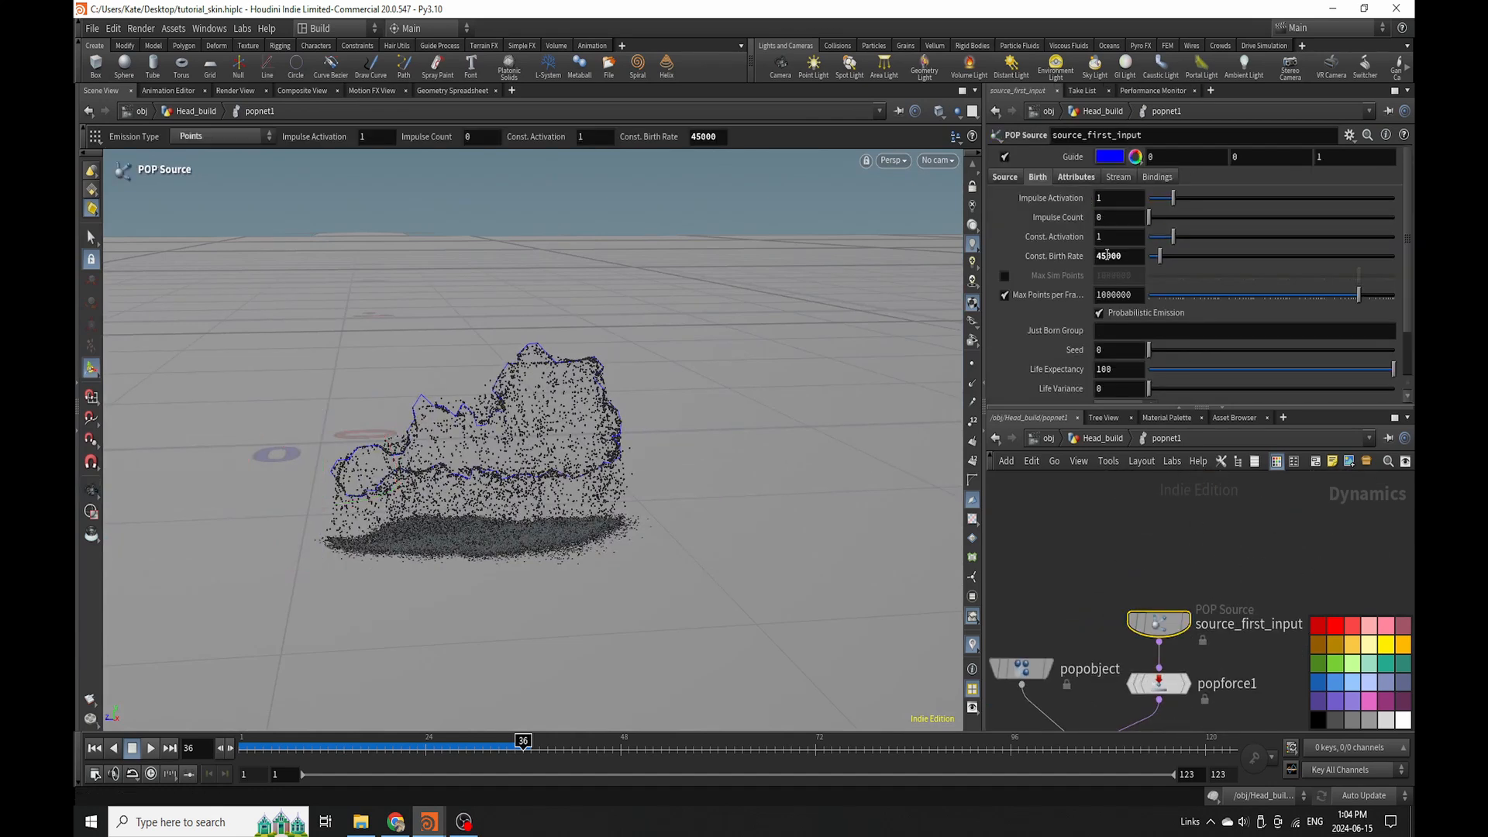
{"action": "left_click_drag", "start_coordinate": [1101, 256], "coordinate": [1083, 258]}
{"action": "type", "text": "7"}
{"action": "left_click", "coordinate": [1164, 509]}
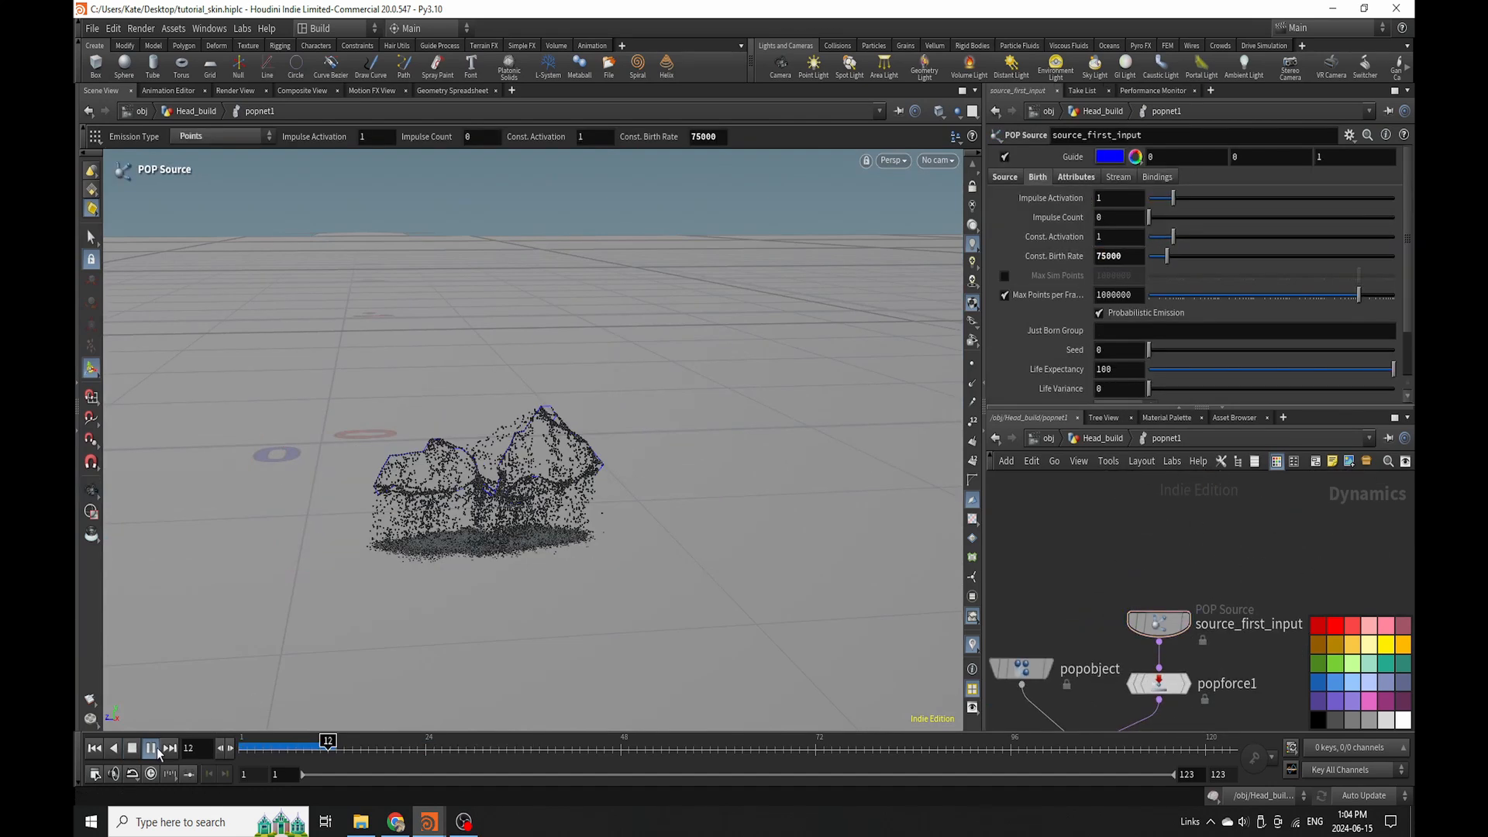
{"action": "left_click", "coordinate": [152, 750]}
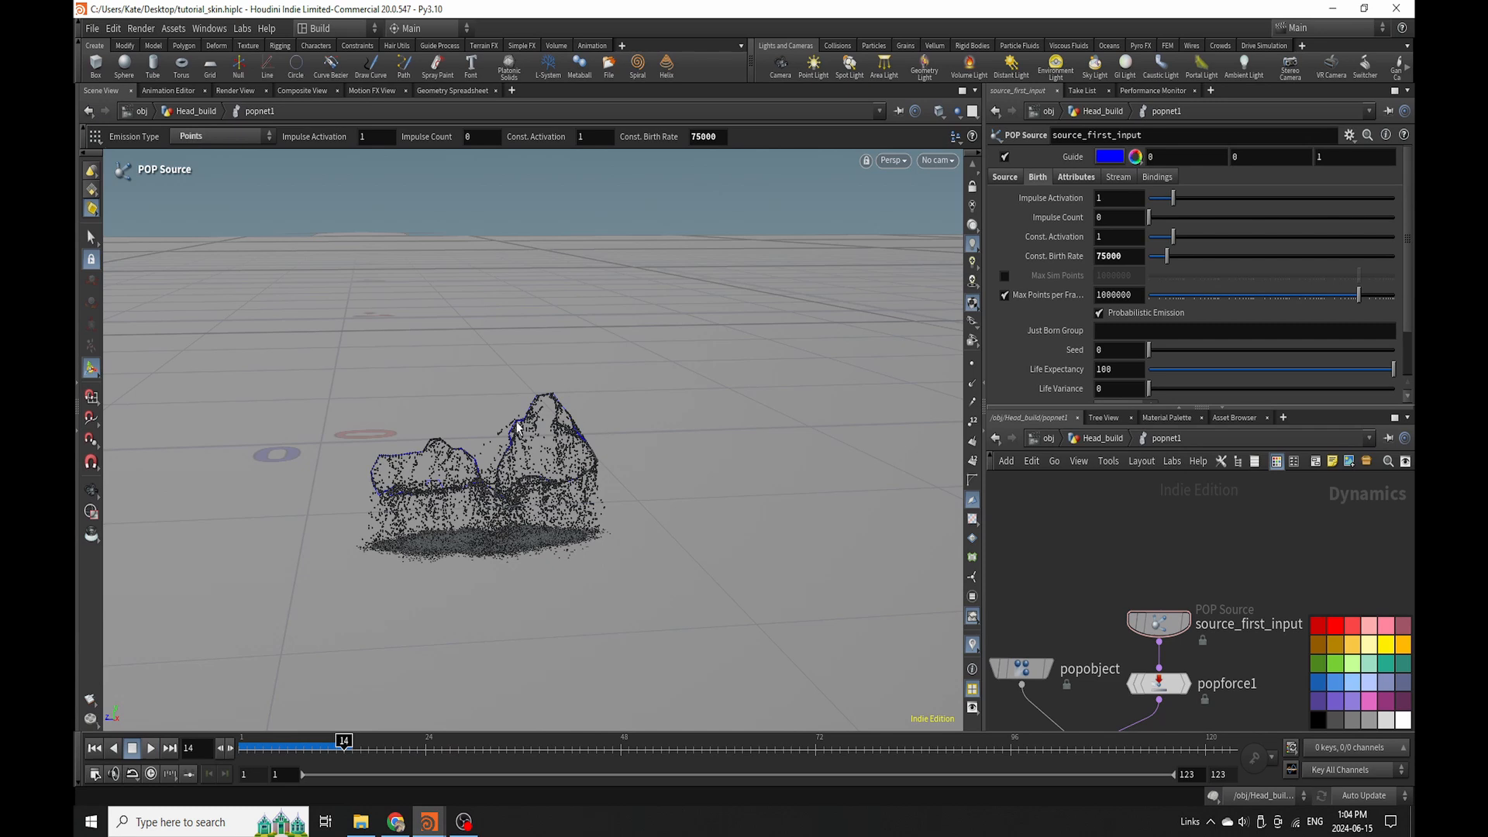
{"action": "scroll", "coordinate": [1136, 366], "scroll_direction": "down", "scroll_amount": 3}
{"action": "key", "text": "ctrl+s"}
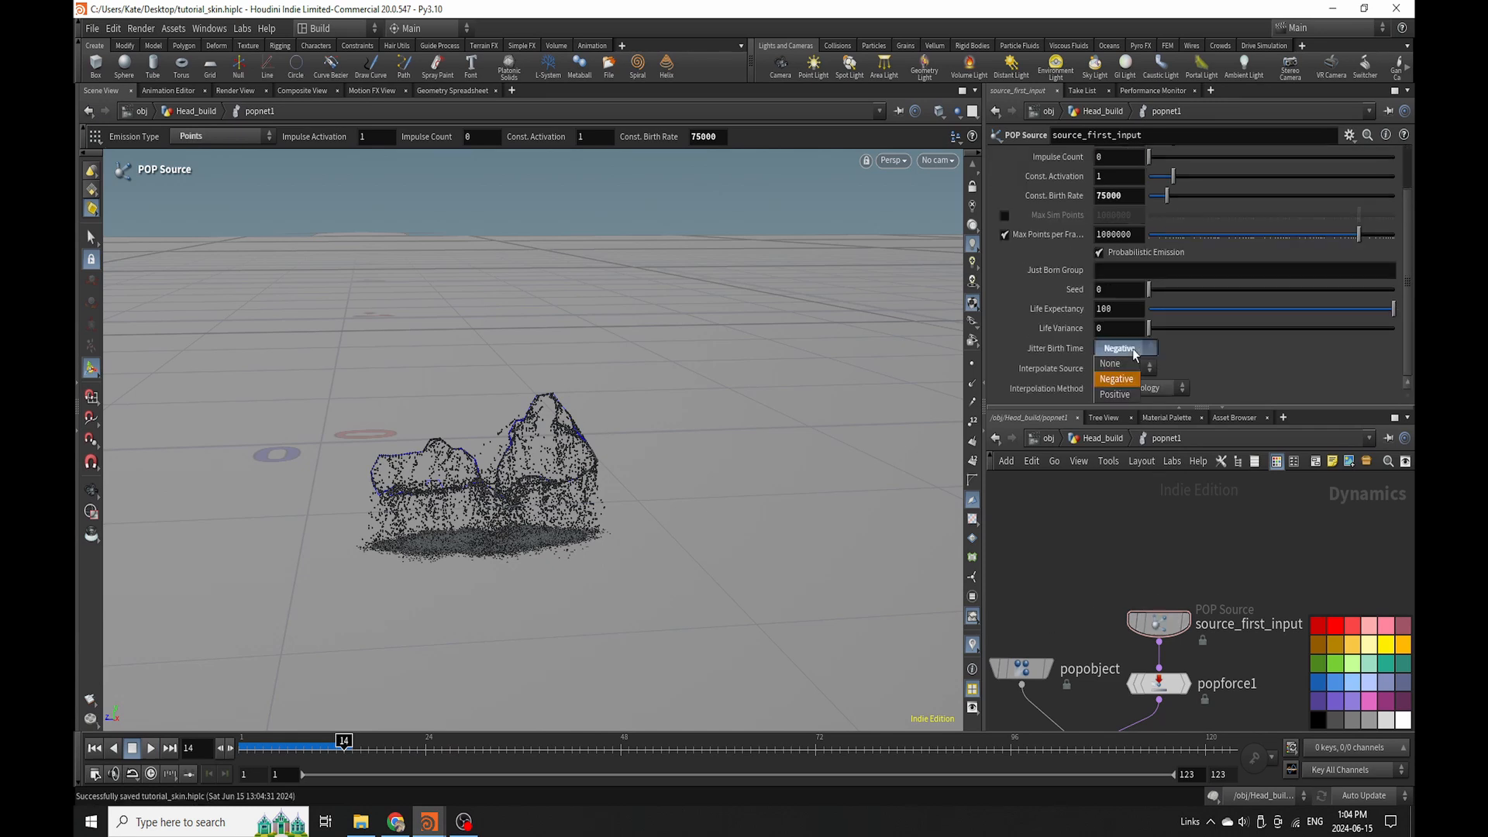
Try Jitter Birth Time Positive with Interpolate Source Back on source_first_input, and replay the emission.
{"action": "left_click", "coordinate": [94, 748]}
{"action": "left_click", "coordinate": [151, 750]}
{"action": "left_click", "coordinate": [151, 749]}
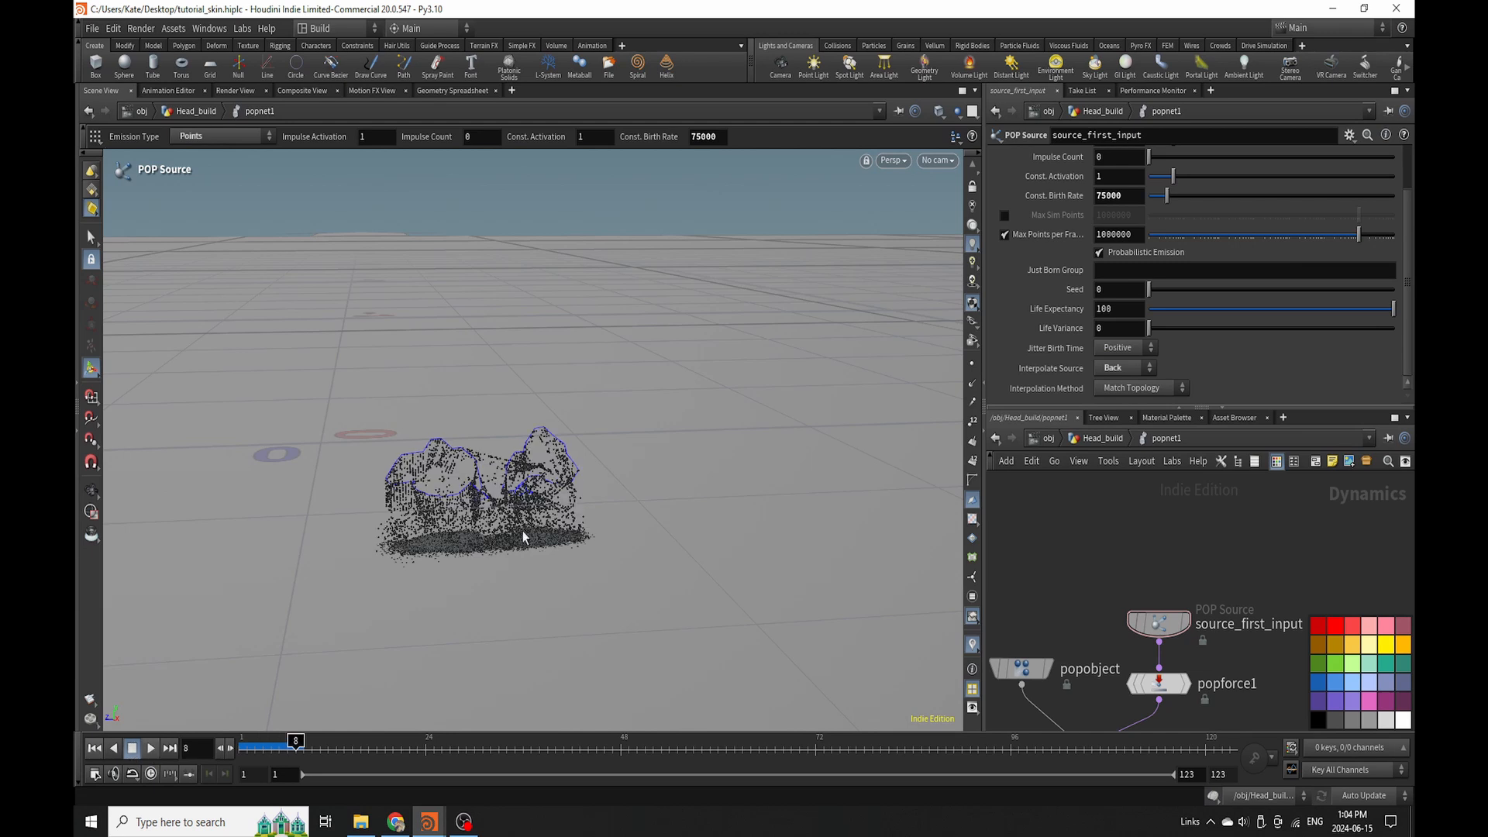
{"action": "left_click", "coordinate": [94, 748]}
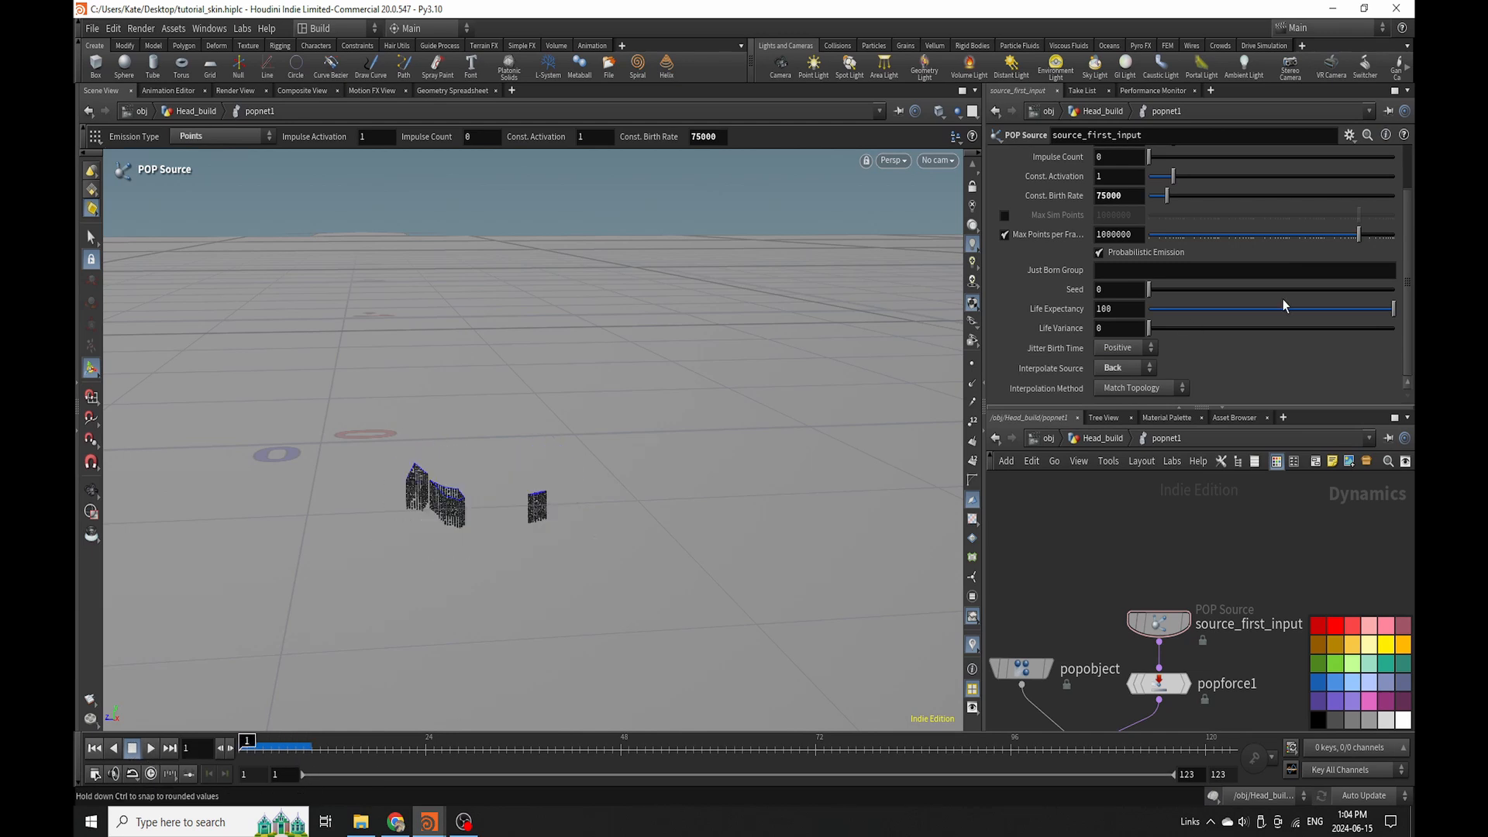
Try Jitter Birth Time Negative with Interpolate Source Forward on source_first_input, and replay the emission.
{"action": "left_click", "coordinate": [1122, 347]}
{"action": "left_click", "coordinate": [1117, 394]}
{"action": "left_click", "coordinate": [1124, 369]}
{"action": "left_click", "coordinate": [1116, 398]}
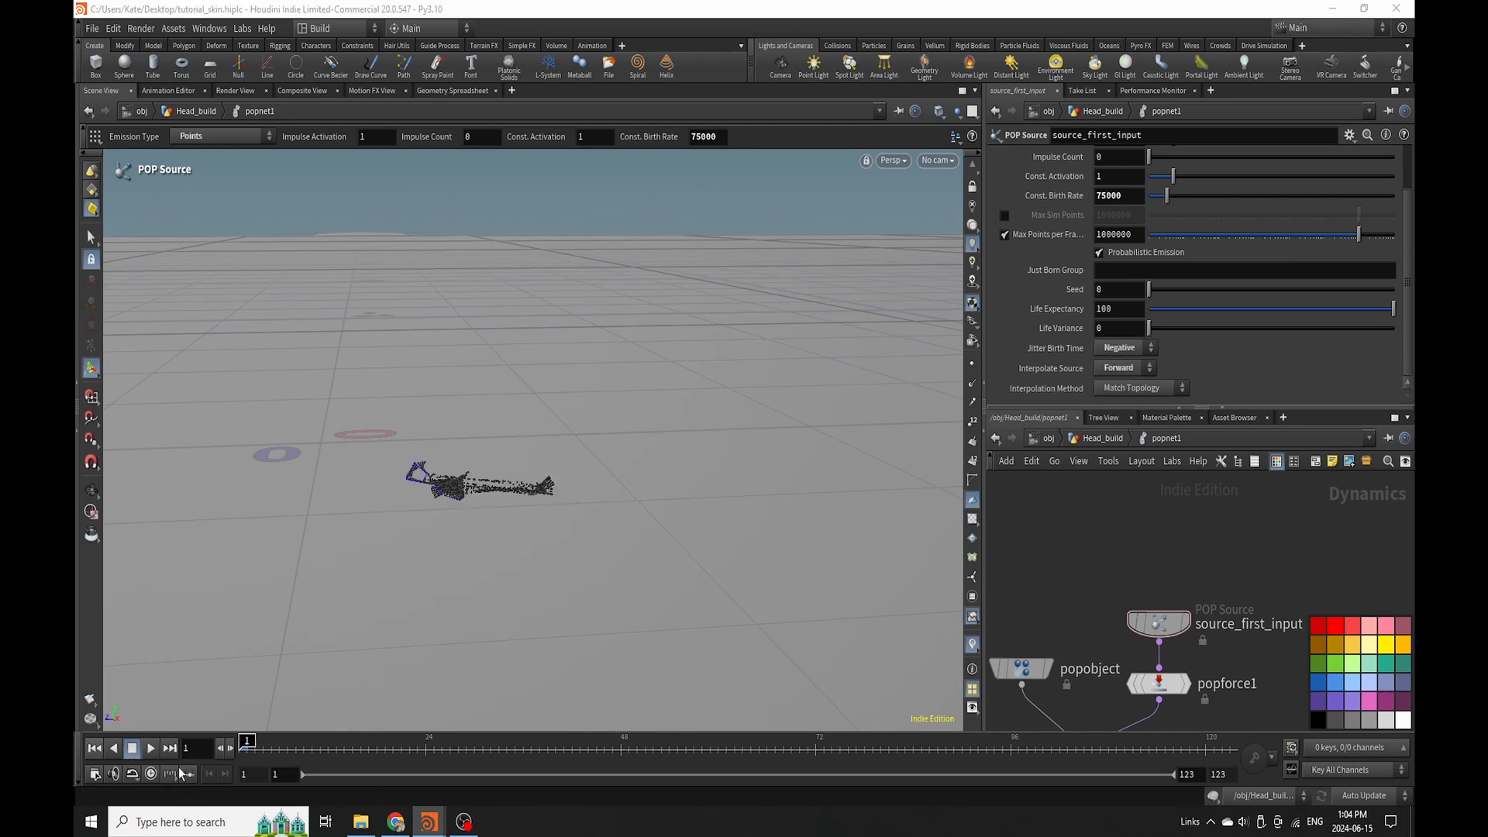
{"action": "left_click", "coordinate": [150, 750]}
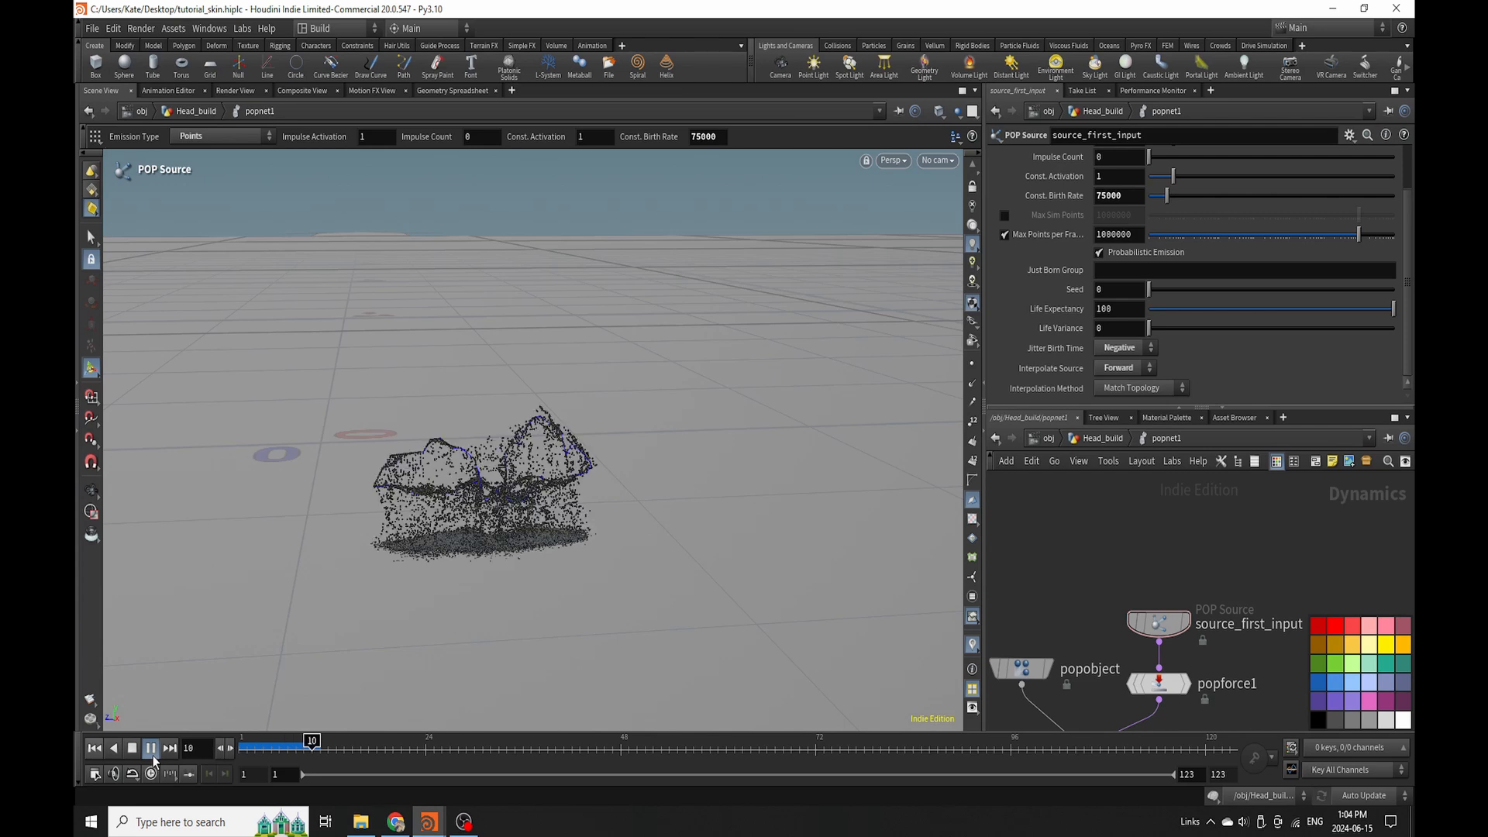
{"action": "left_click", "coordinate": [151, 749]}
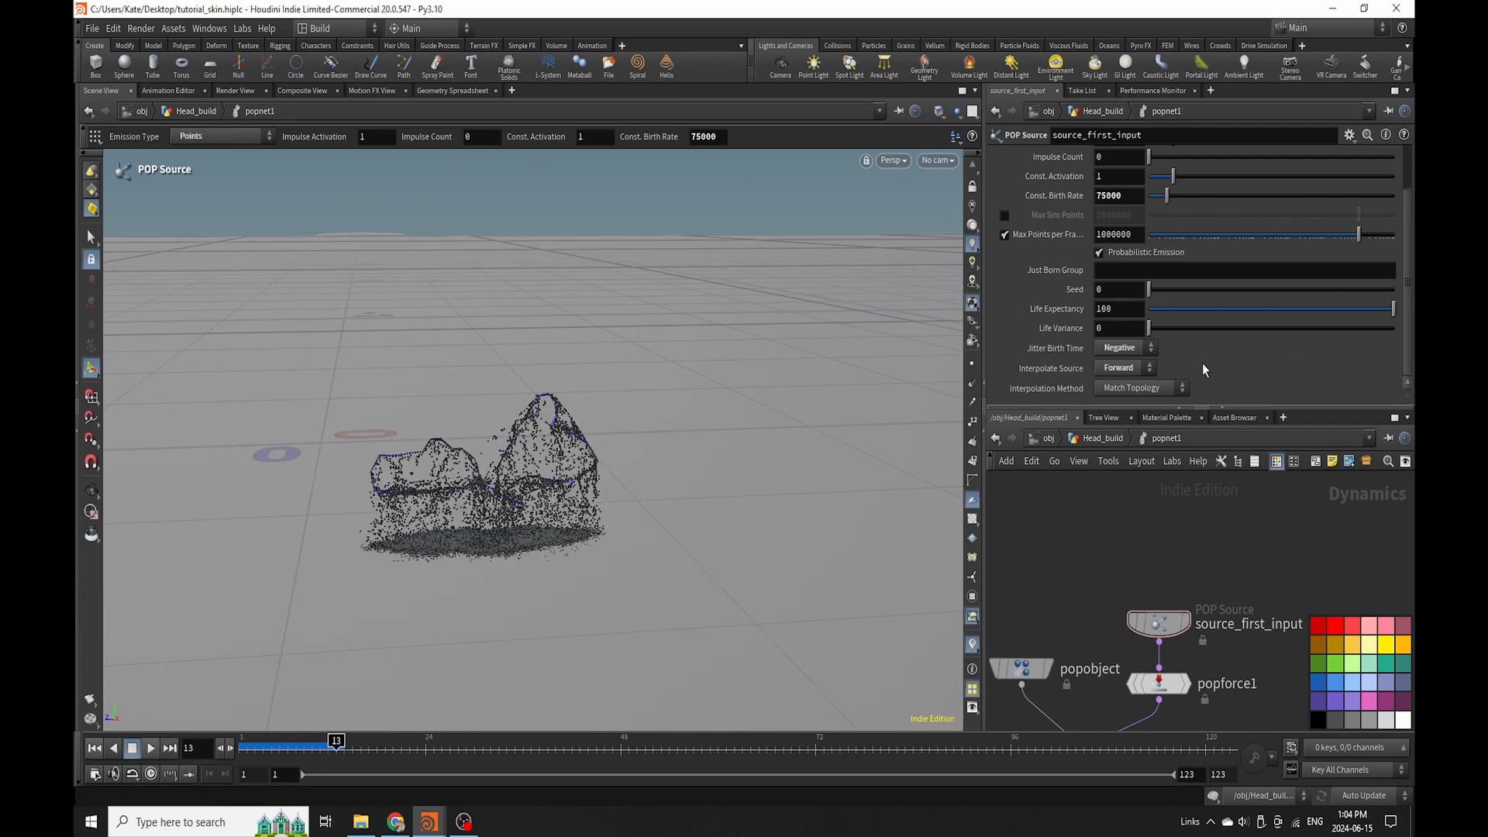
Set Interpolate Source of source_first_input to None, and replay the simulation from the first frame.
{"action": "left_click", "coordinate": [1120, 375]}
{"action": "left_click", "coordinate": [1116, 383]}
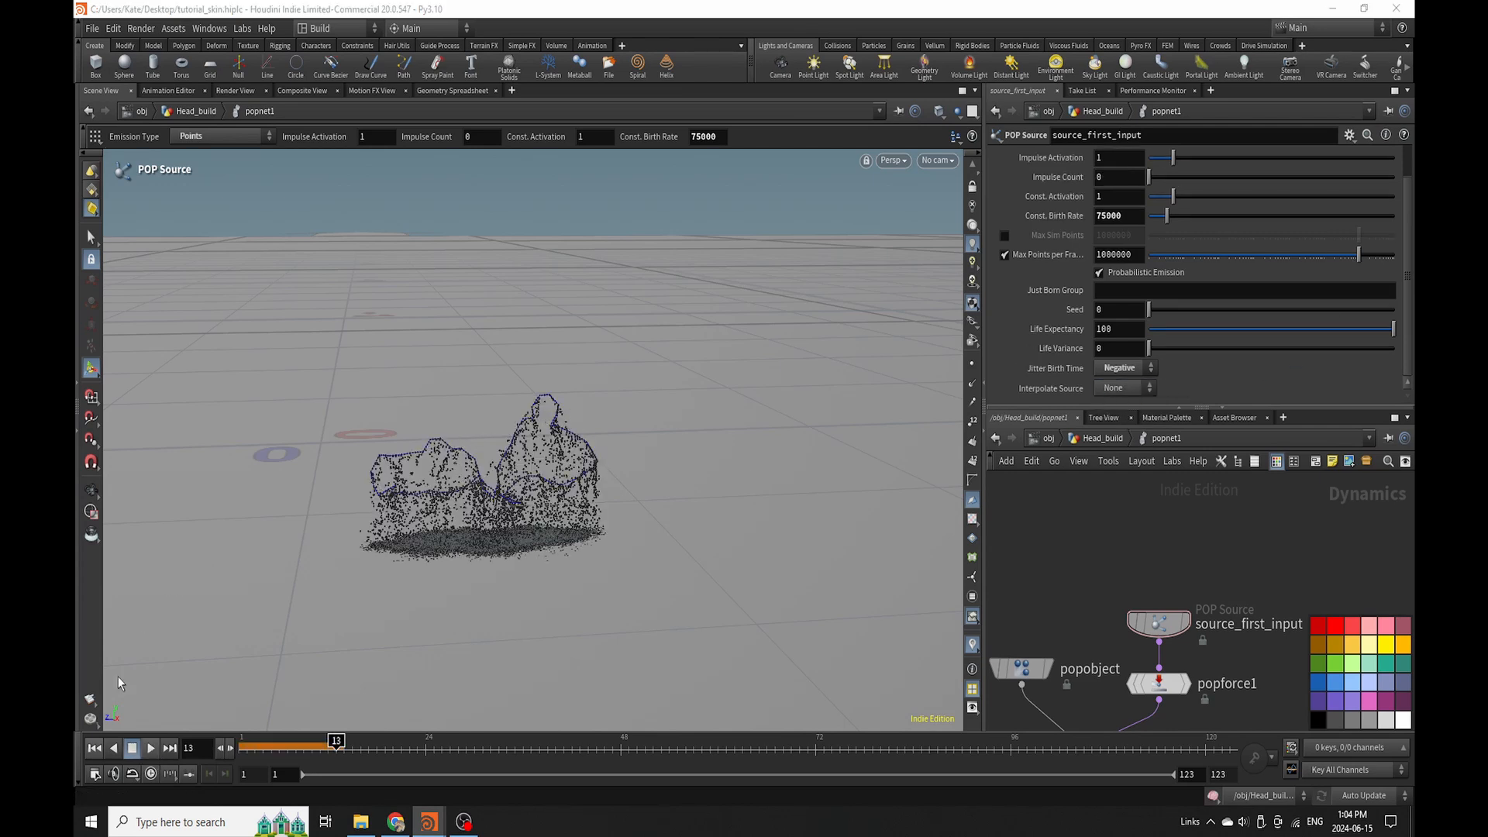
{"action": "left_click", "coordinate": [94, 748]}
{"action": "left_click", "coordinate": [150, 749]}
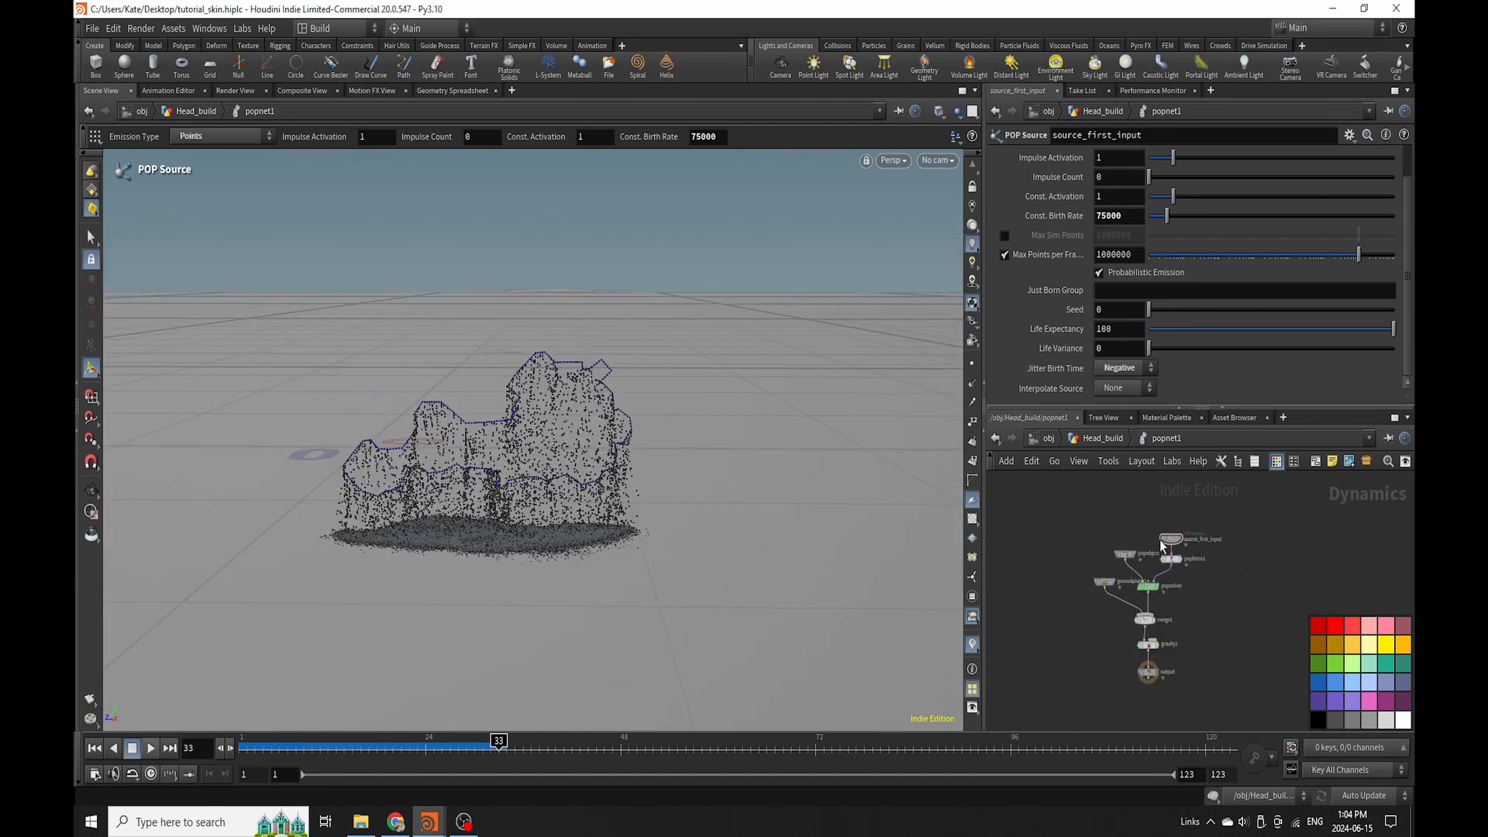
Insert a second POP Force between popforce1 and popsolver with noise Swirl Size 0.66 and Amplitude 1.54, and replay the simulation.
{"action": "scroll", "coordinate": [1216, 622], "scroll_direction": "up", "scroll_amount": 3}
{"action": "scroll", "coordinate": [1144, 616], "scroll_direction": "down", "scroll_amount": 2}
{"action": "scroll", "coordinate": [1179, 626], "scroll_direction": "up", "scroll_amount": 3}
{"action": "key", "text": "Tab"}
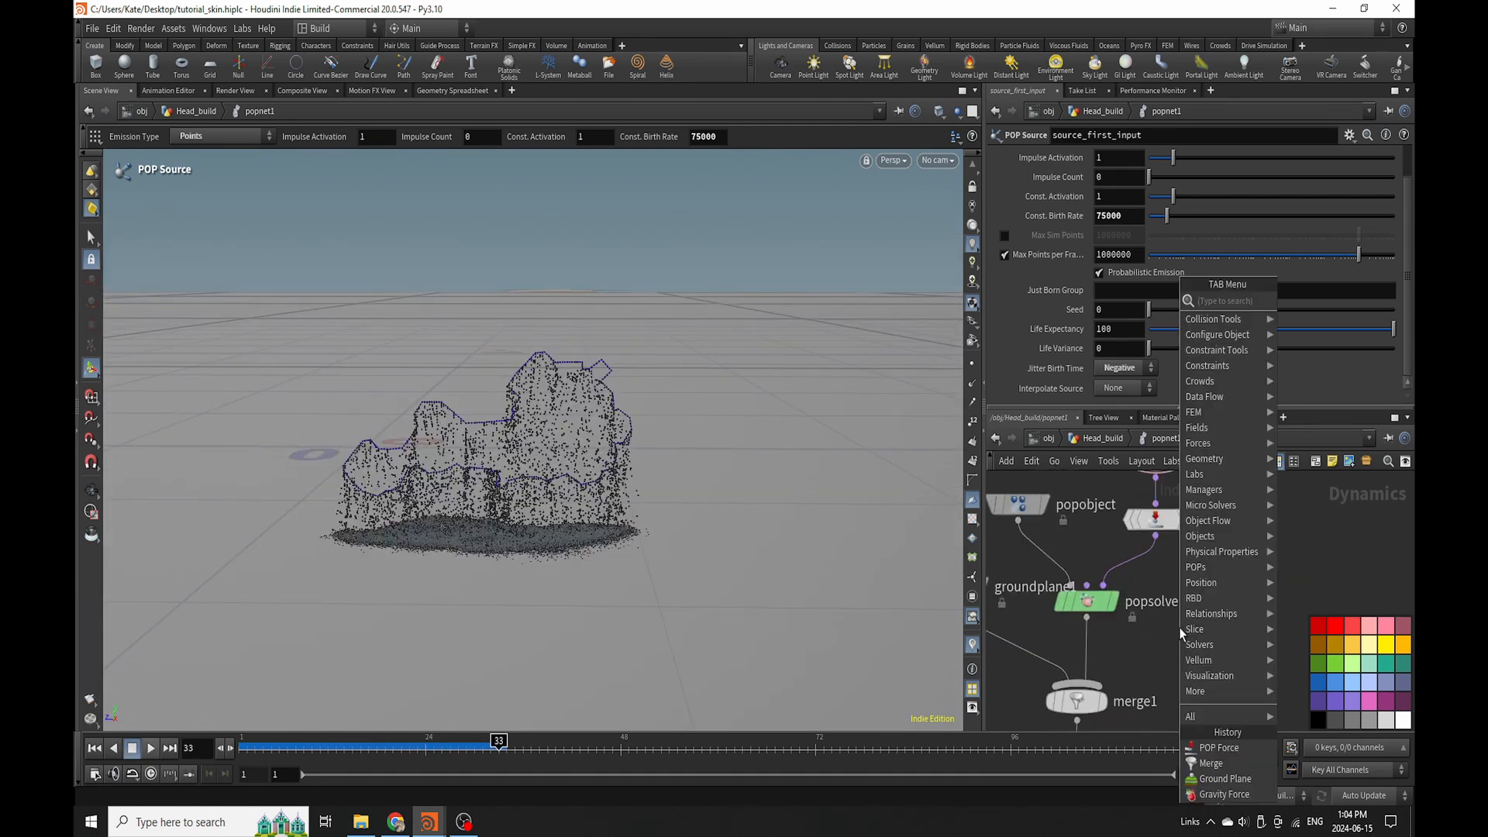
{"action": "type", "text": "pop for"}
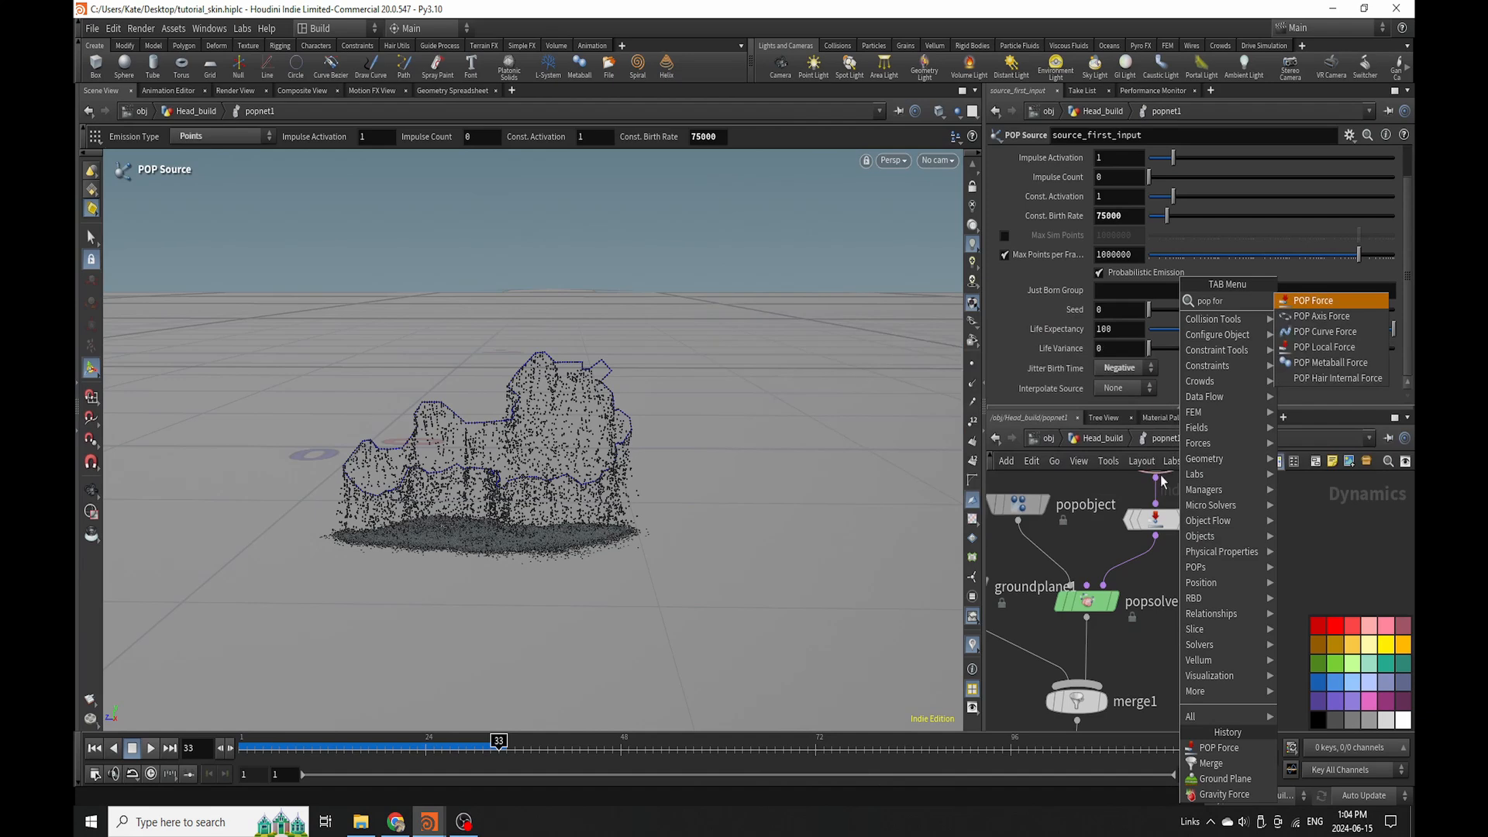
{"action": "left_click", "coordinate": [1314, 301]}
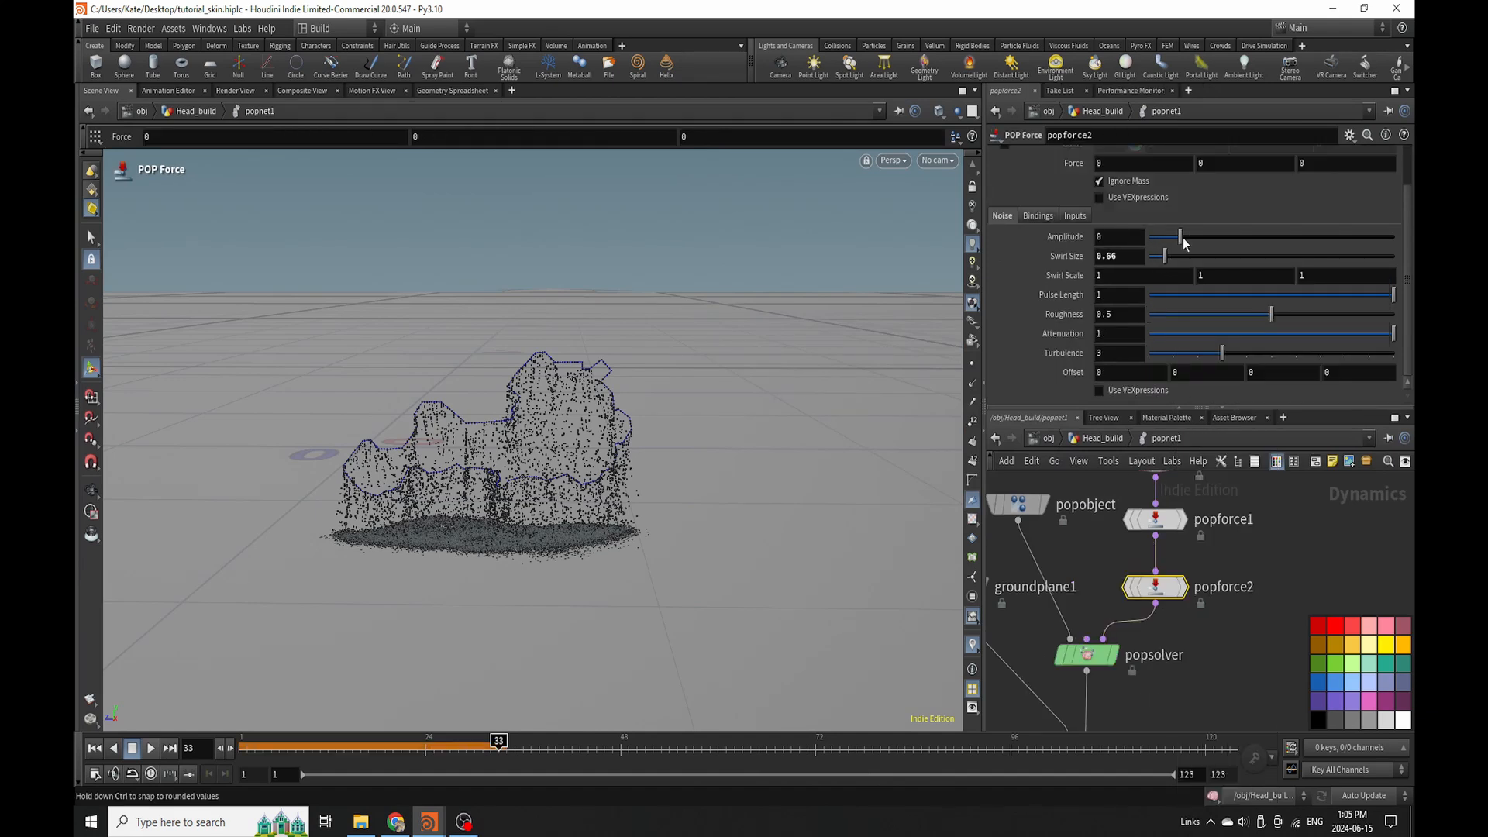
{"action": "left_click", "coordinate": [91, 747]}
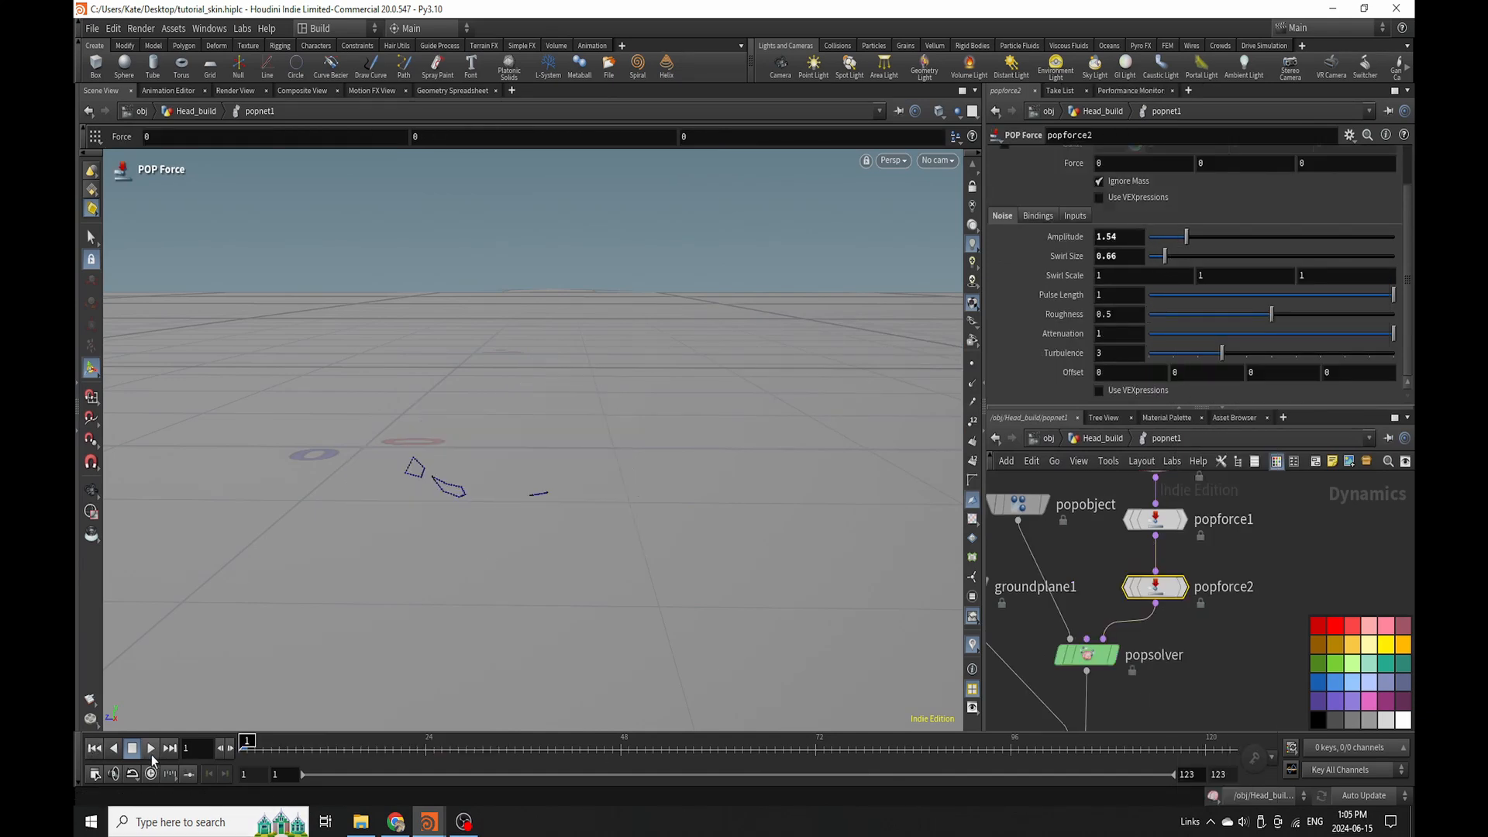
{"action": "left_click", "coordinate": [153, 749]}
Return to the Head_build network, and add a displayed Attribute Delete node below popnet1.
{"action": "key", "text": "u"}
{"action": "key", "text": "Tab"}
{"action": "type", "text": "attr"}
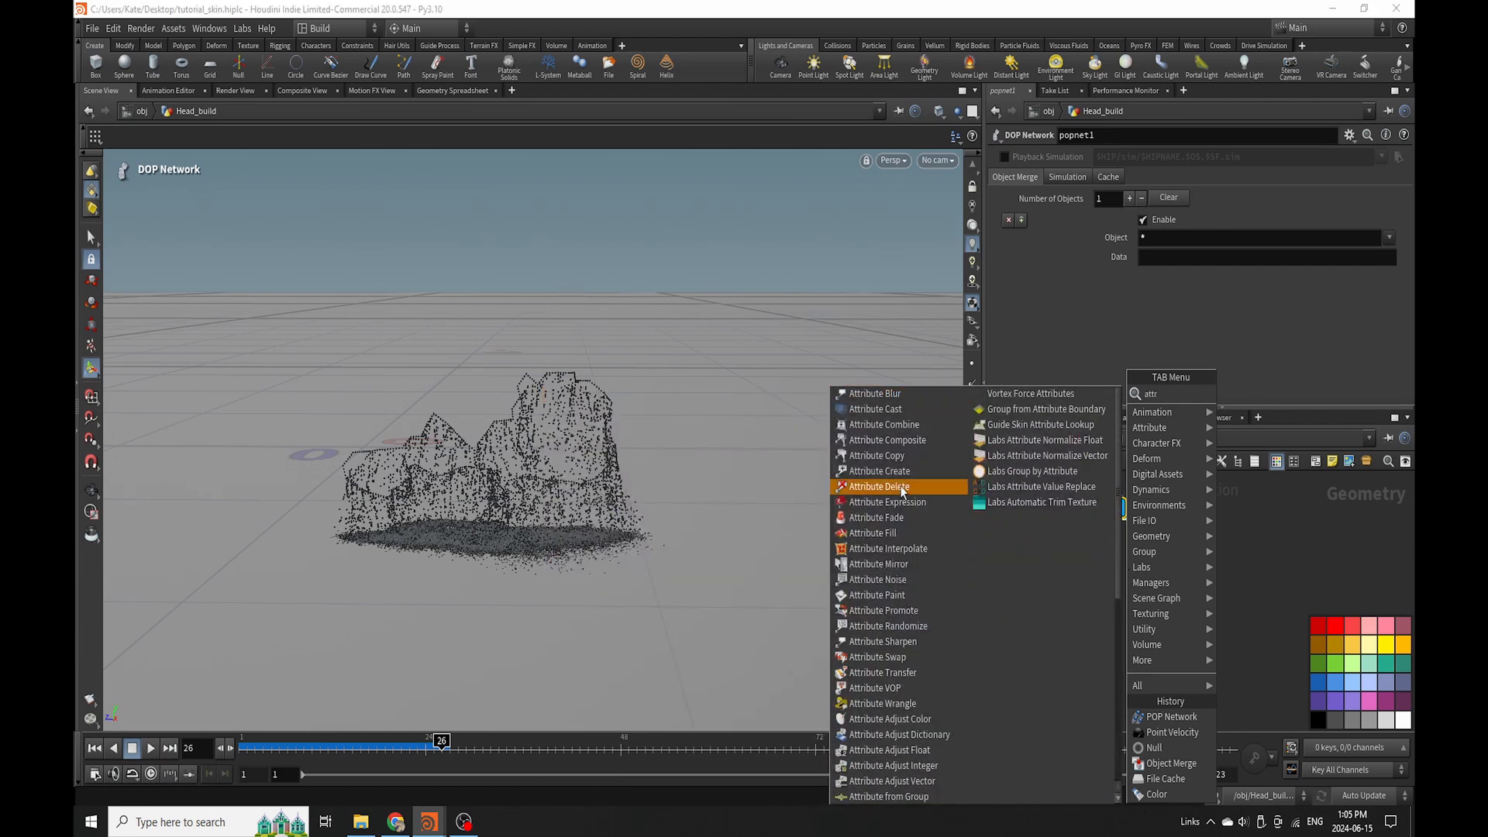
{"action": "left_click", "coordinate": [903, 487]}
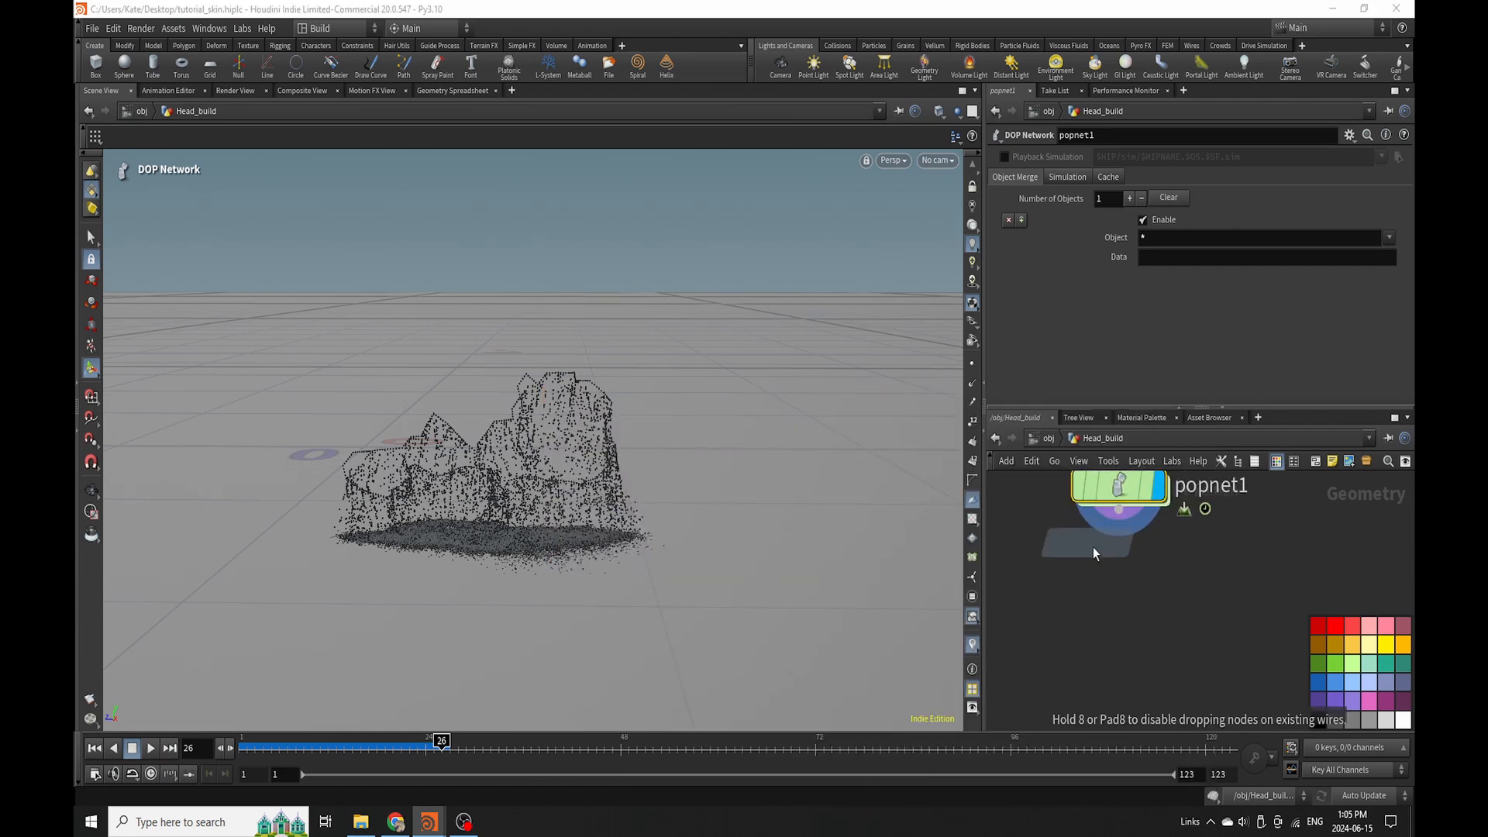
{"action": "left_click", "coordinate": [1118, 580]}
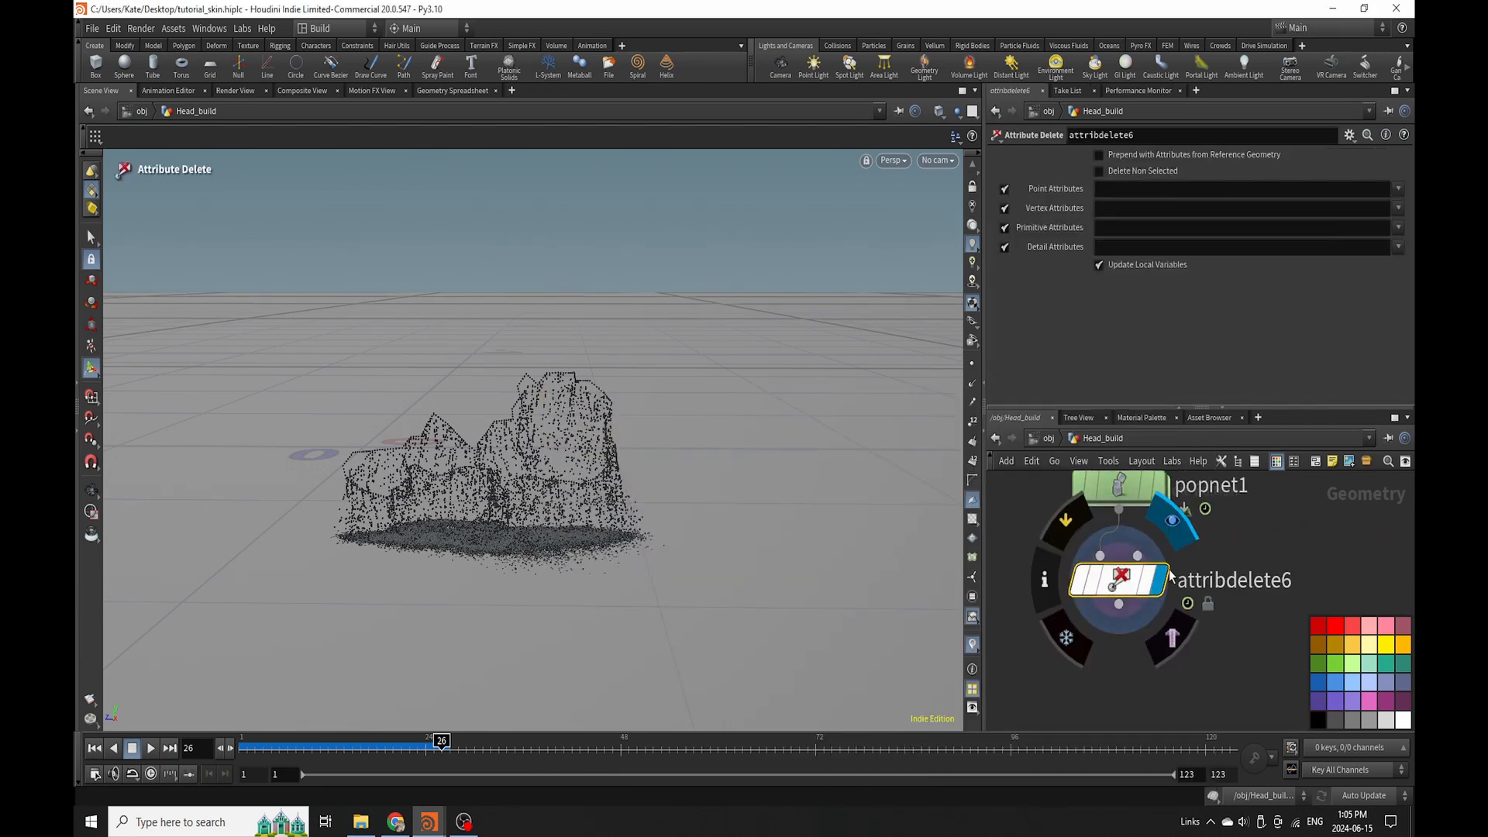
{"action": "left_click", "coordinate": [1161, 580]}
Set the Point Attributes of attribdelete6 to "* ^v" so only velocity is kept, and save the scene.
{"action": "left_click", "coordinate": [1399, 190]}
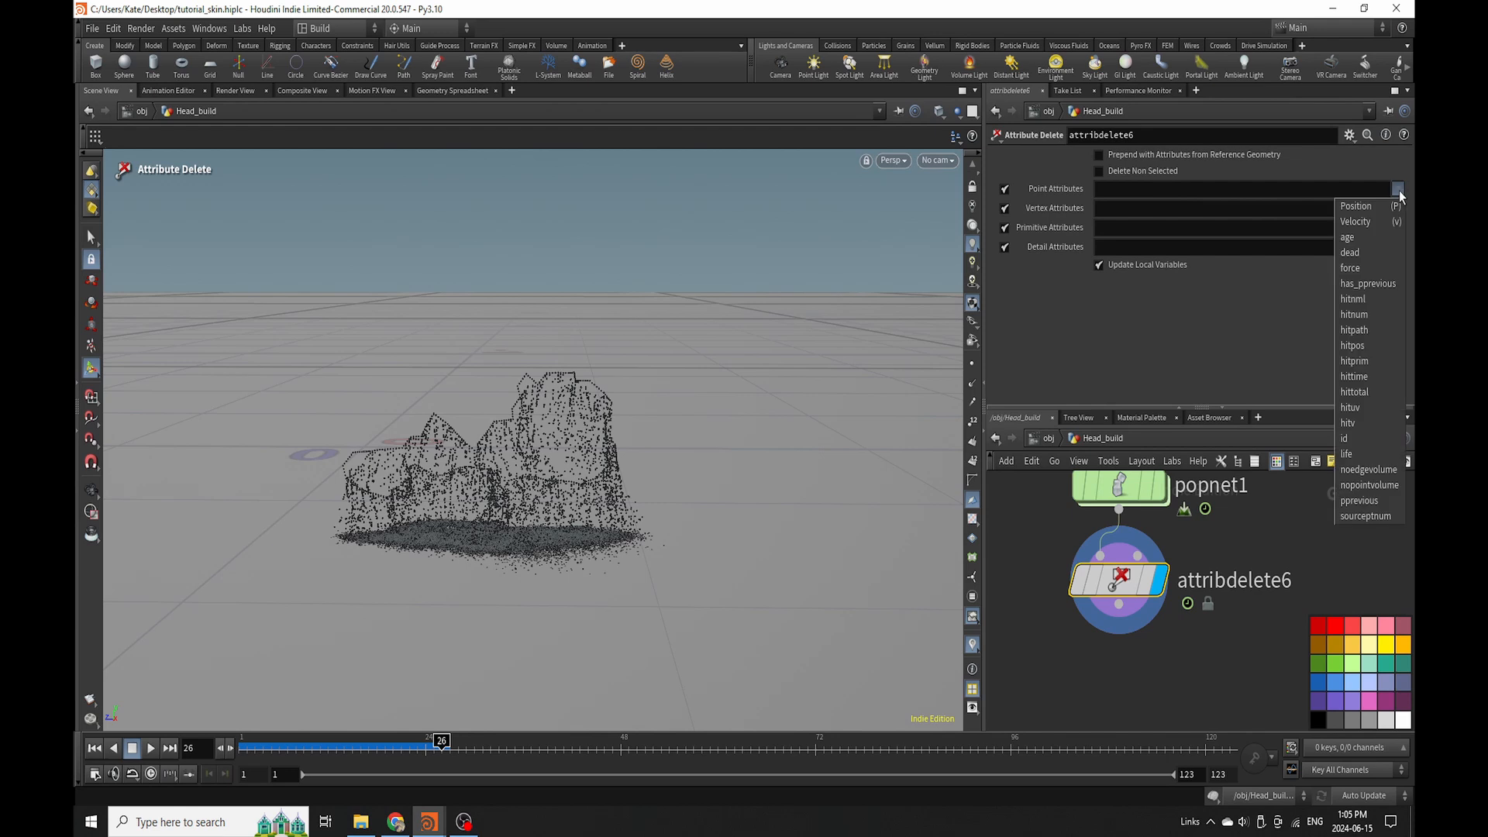
{"action": "left_click", "coordinate": [1334, 193]}
{"action": "left_click", "coordinate": [1332, 191]}
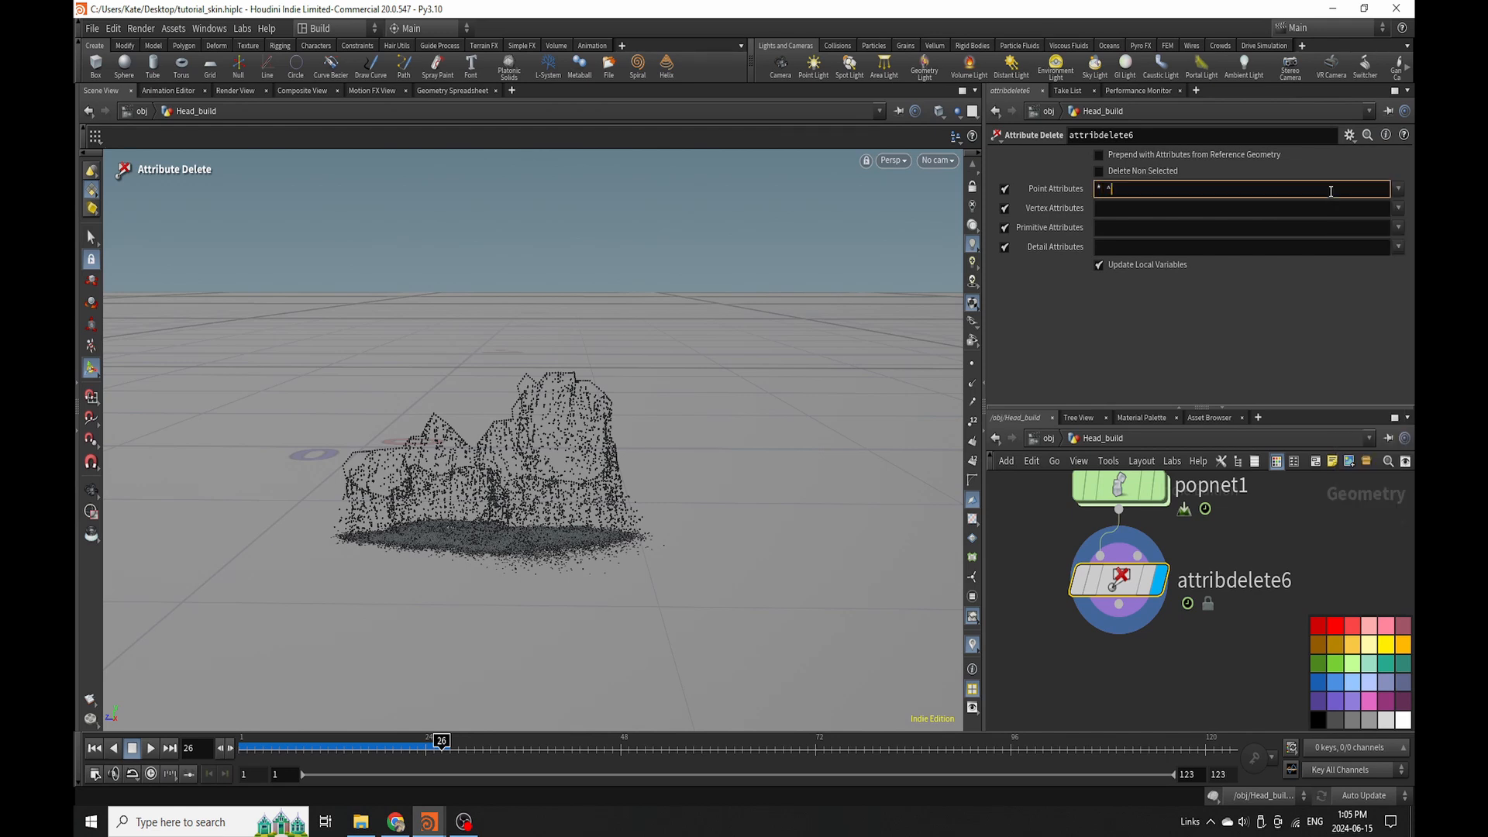
{"action": "left_click", "coordinate": [1391, 489]}
{"action": "middle_click_drag", "start_coordinate": [1152, 614], "coordinate": [1170, 548]}
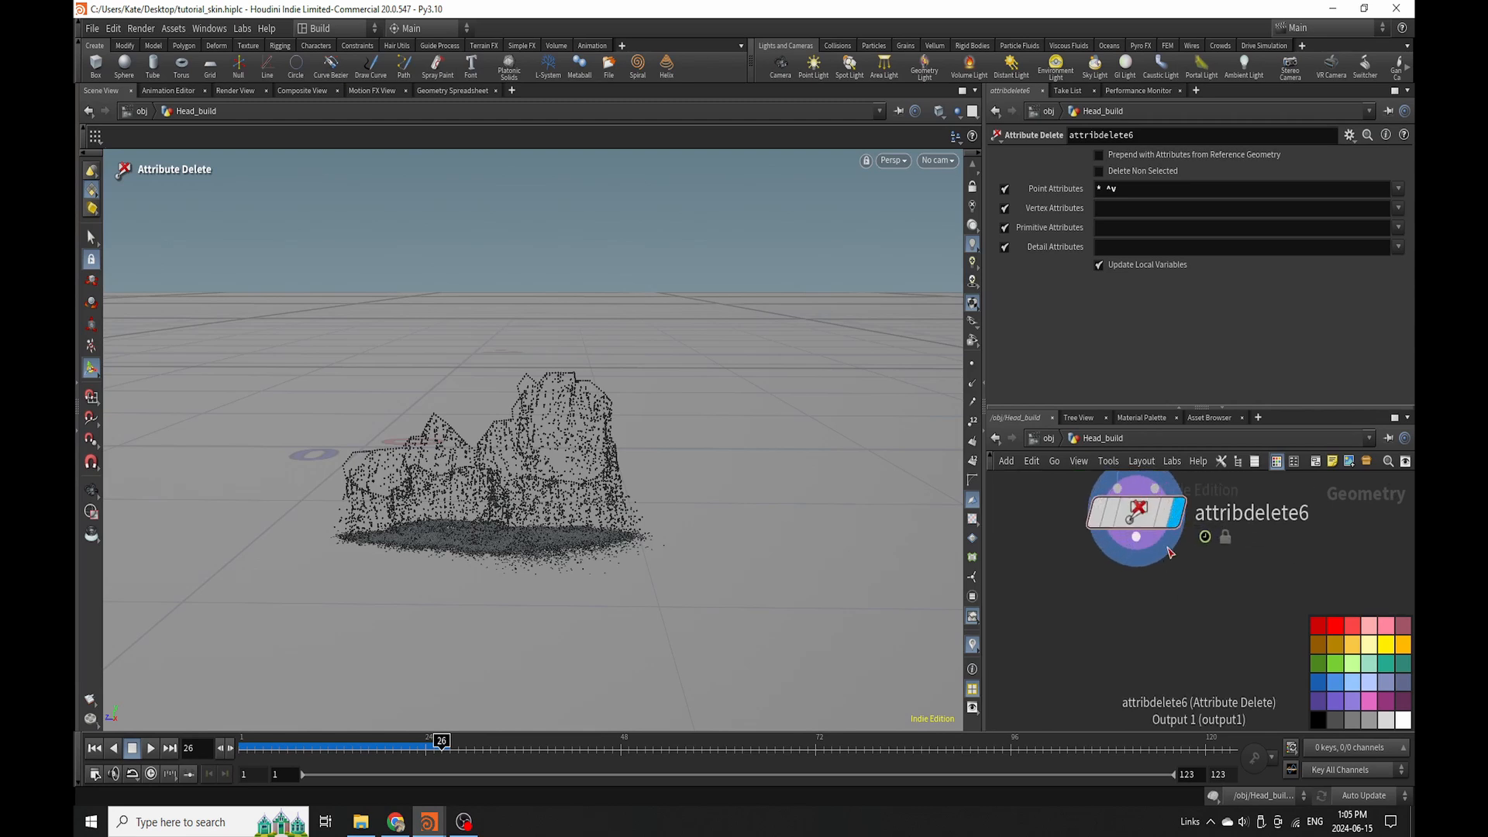
{"action": "key", "text": "ctrl+s"}
Add a displayed Particle Fluid Surface node below attribdelete6, and set its Particle Separation to 0.02.
{"action": "key", "text": "Tab"}
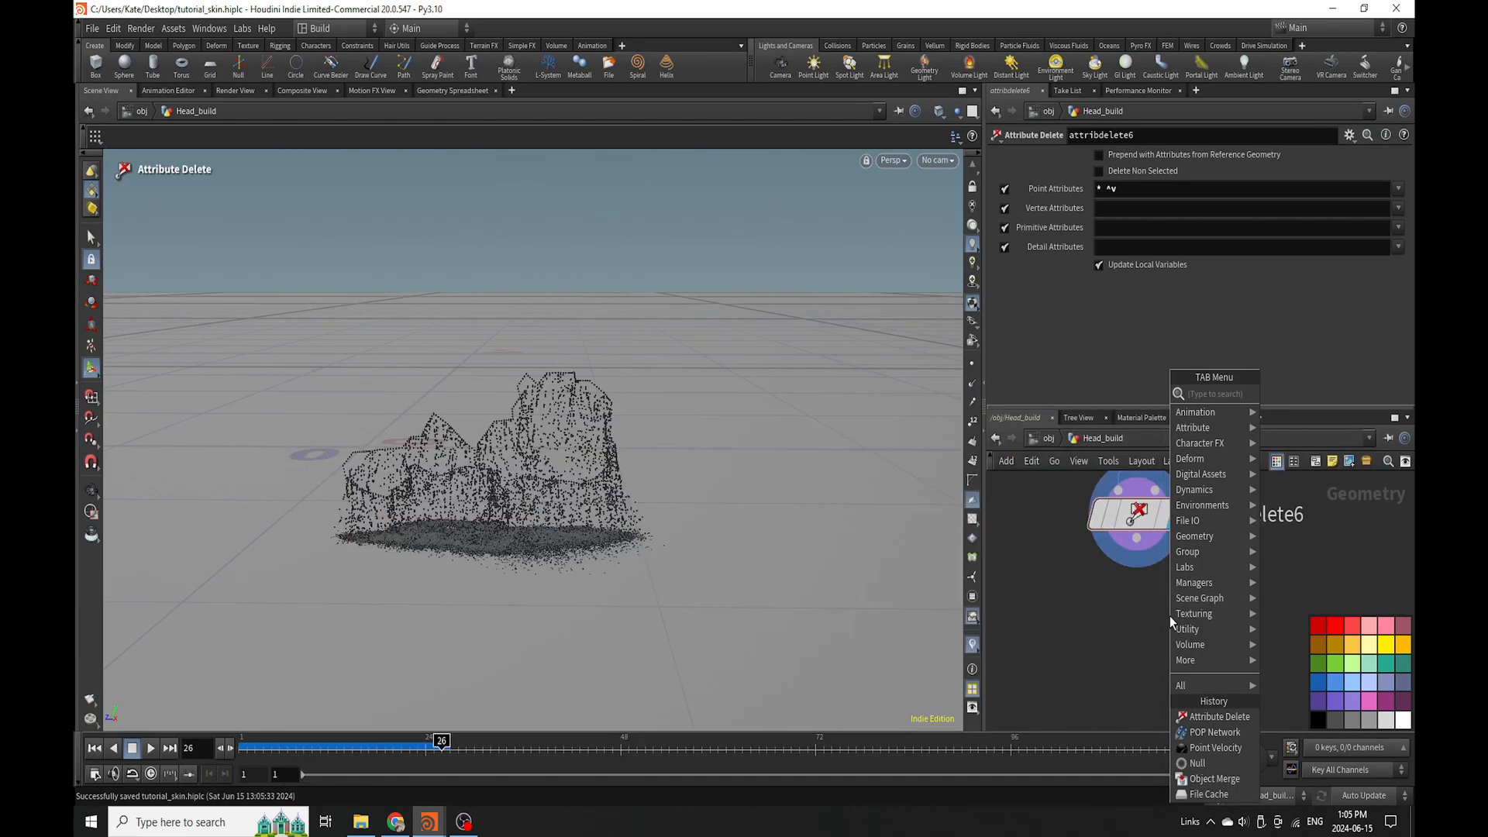
{"action": "type", "text": "particl"}
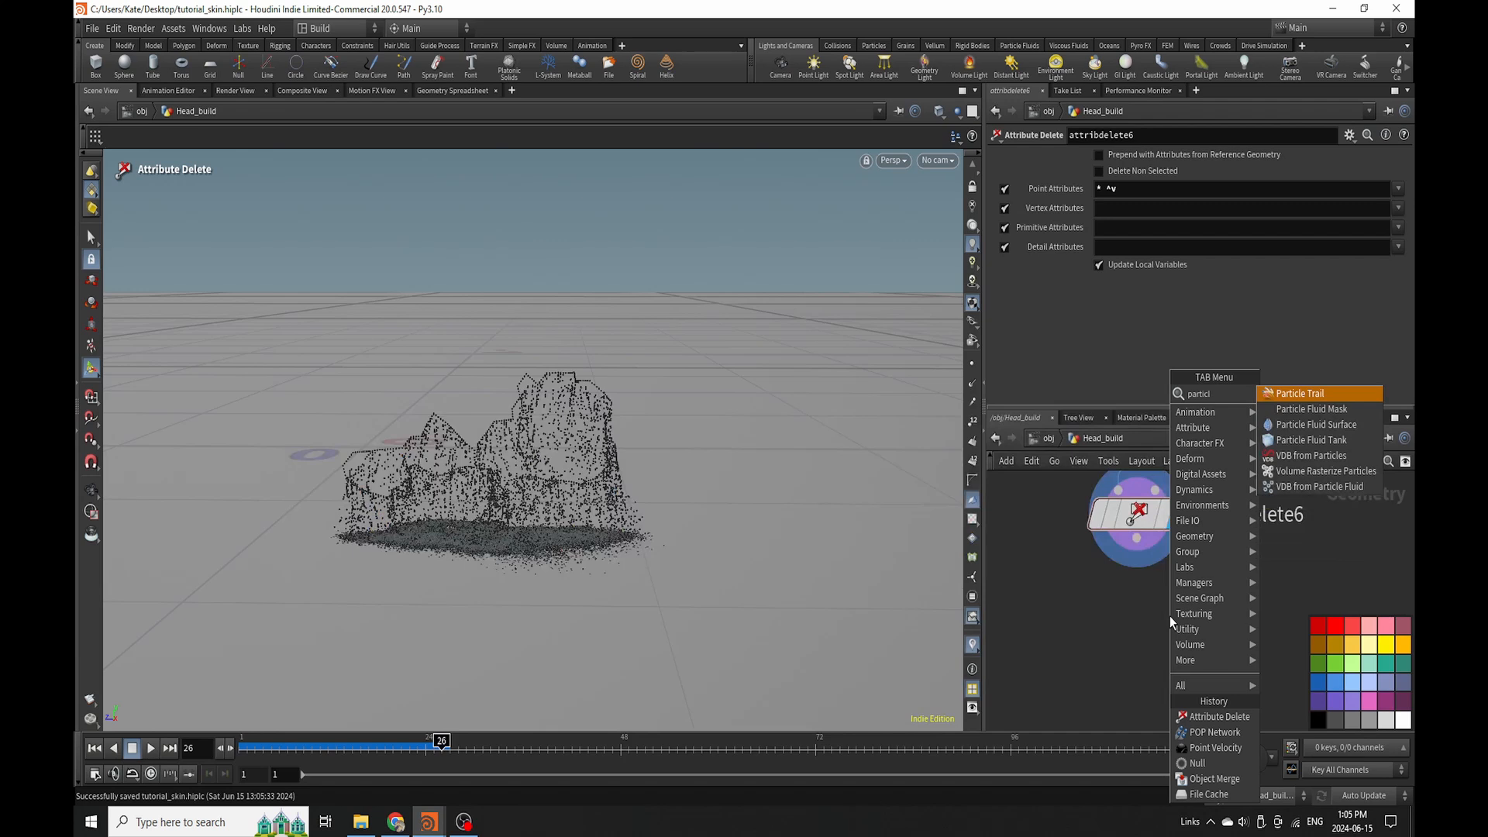
{"action": "left_click", "coordinate": [1315, 424]}
{"action": "left_click", "coordinate": [1132, 218]}
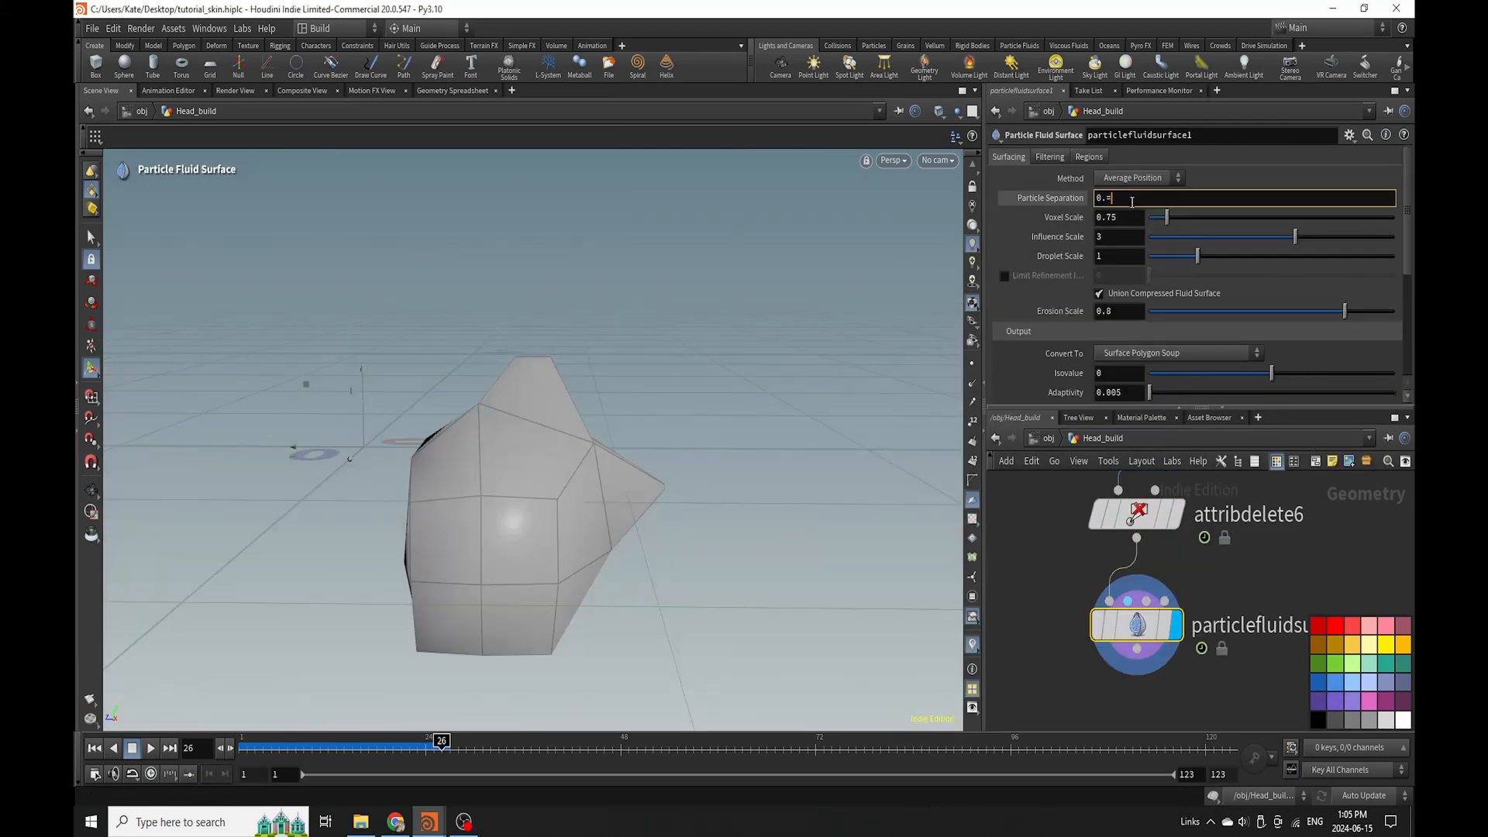
{"action": "type", "text": "2"}
{"action": "key", "text": "Return"}
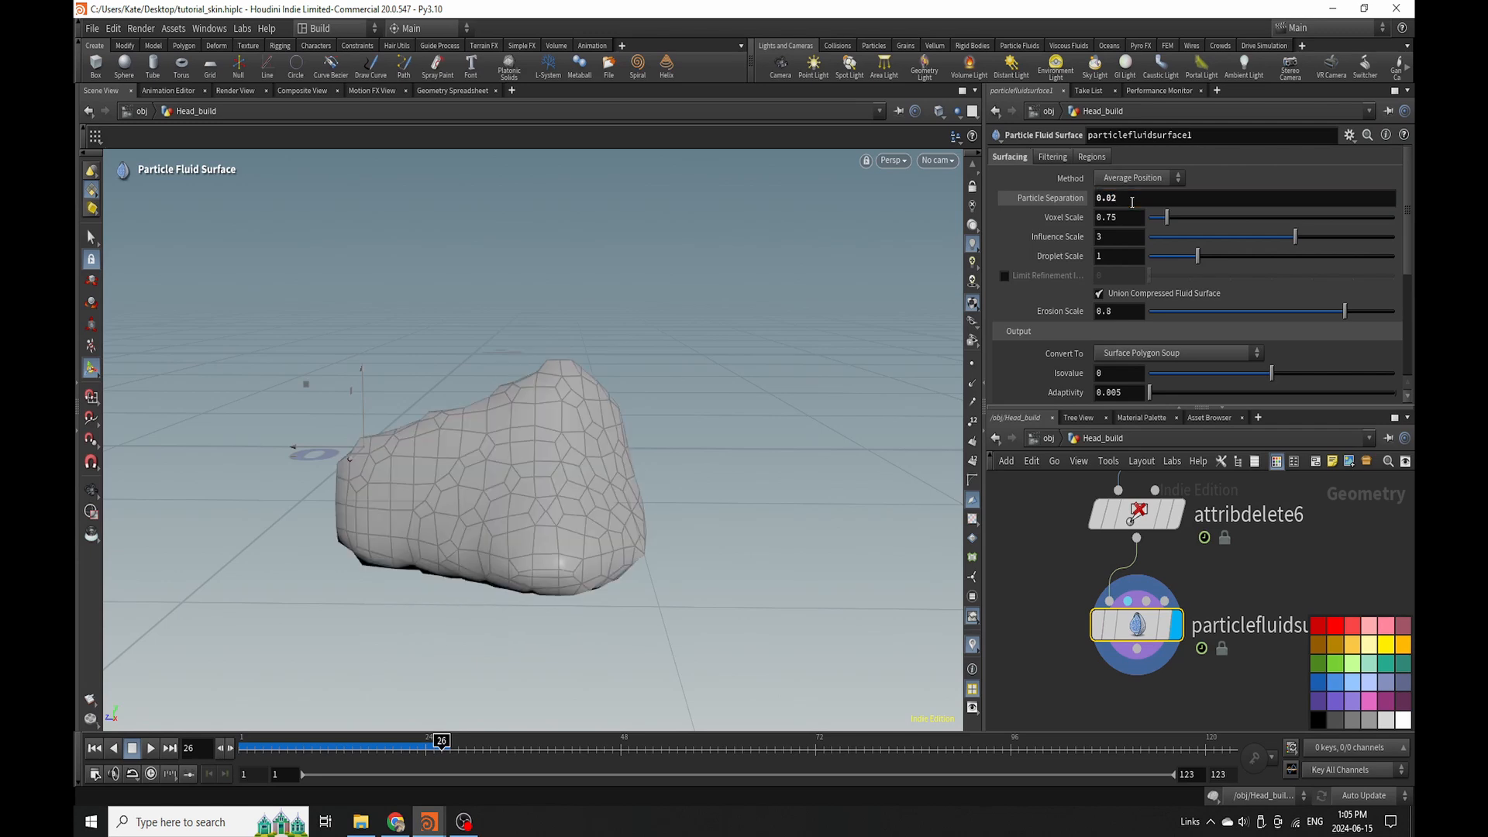
Set the Particle Separation of the fluid surface to 0.004 and its Droplet Scale to 0.6.
{"action": "left_click", "coordinate": [1132, 202]}
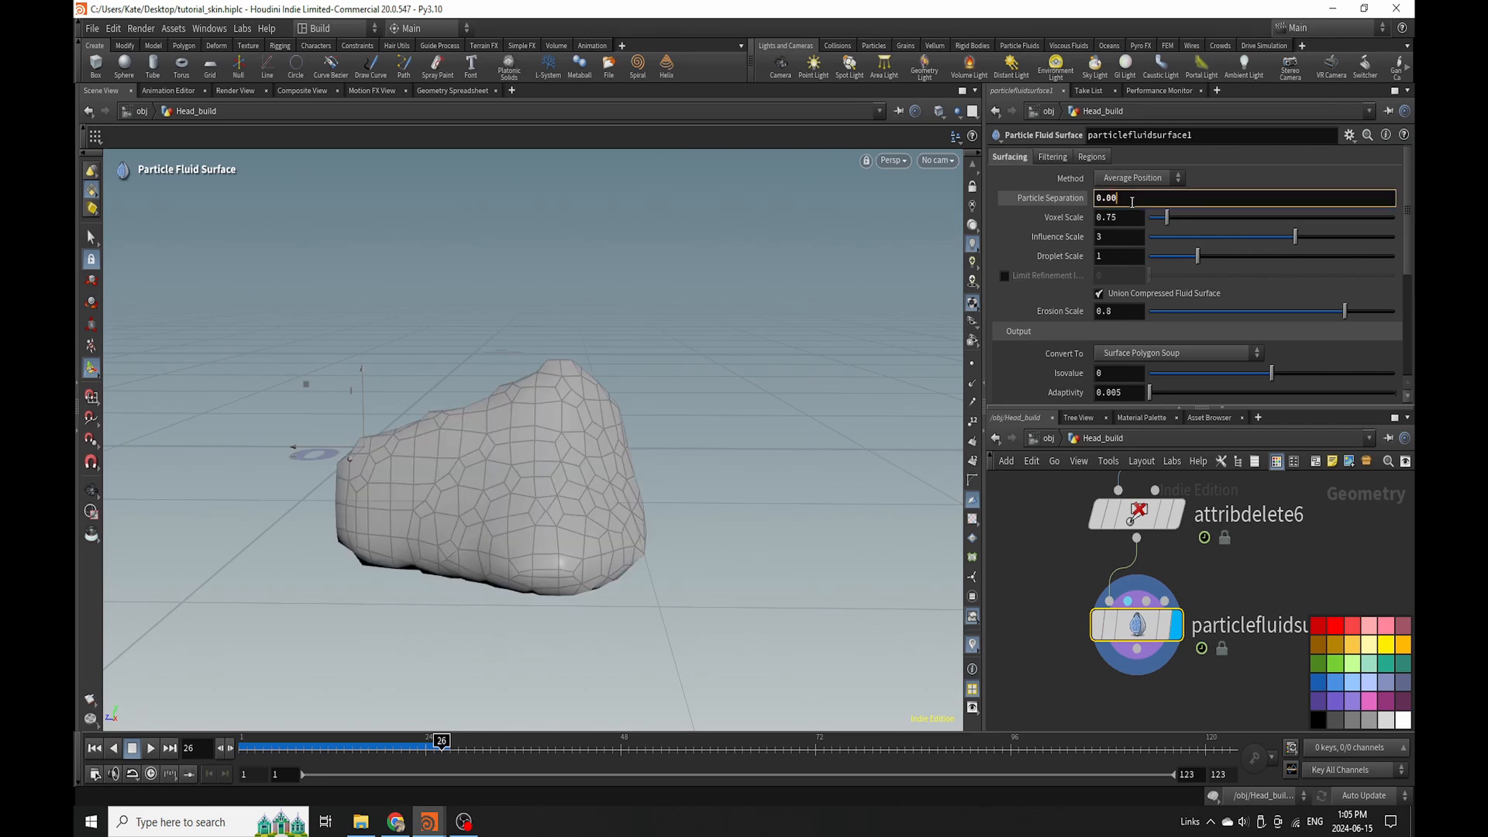
{"action": "type", "text": "4"}
{"action": "key", "text": "Return"}
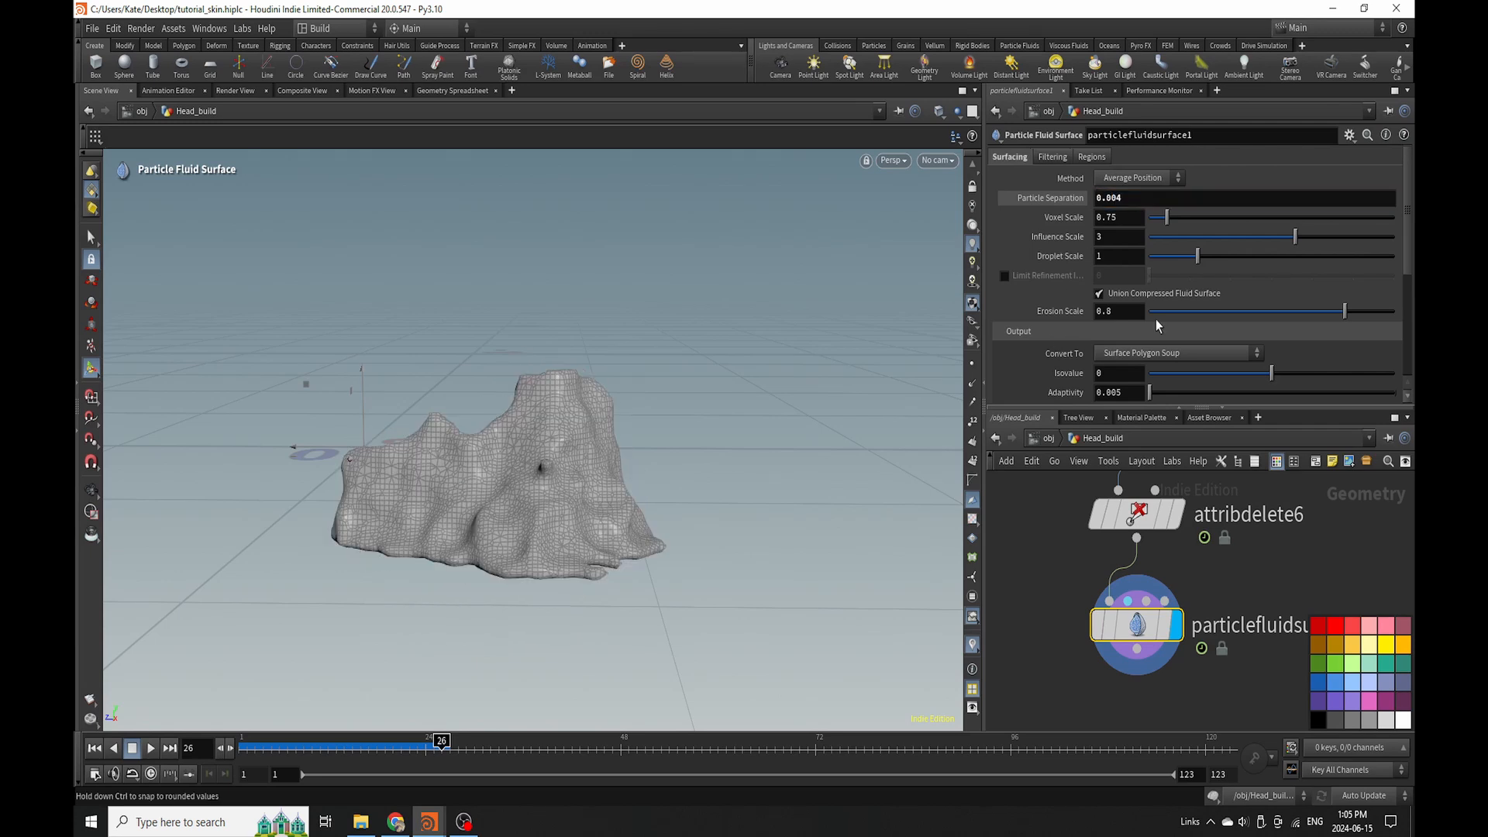
{"action": "left_click_drag", "start_coordinate": [1112, 258], "coordinate": [1008, 259]}
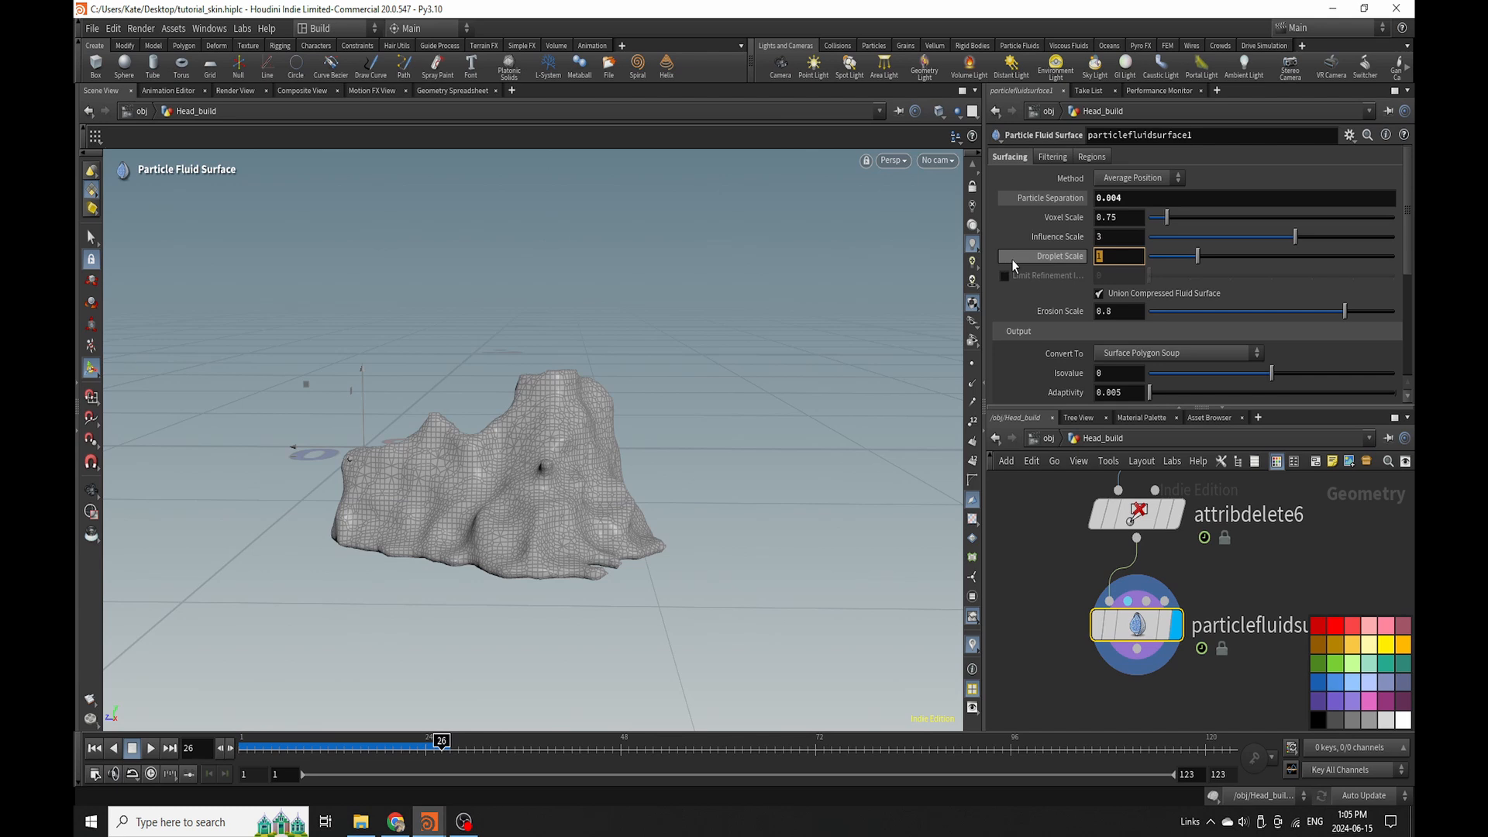
{"action": "type", "text": "0.6"}
{"action": "key", "text": "Return"}
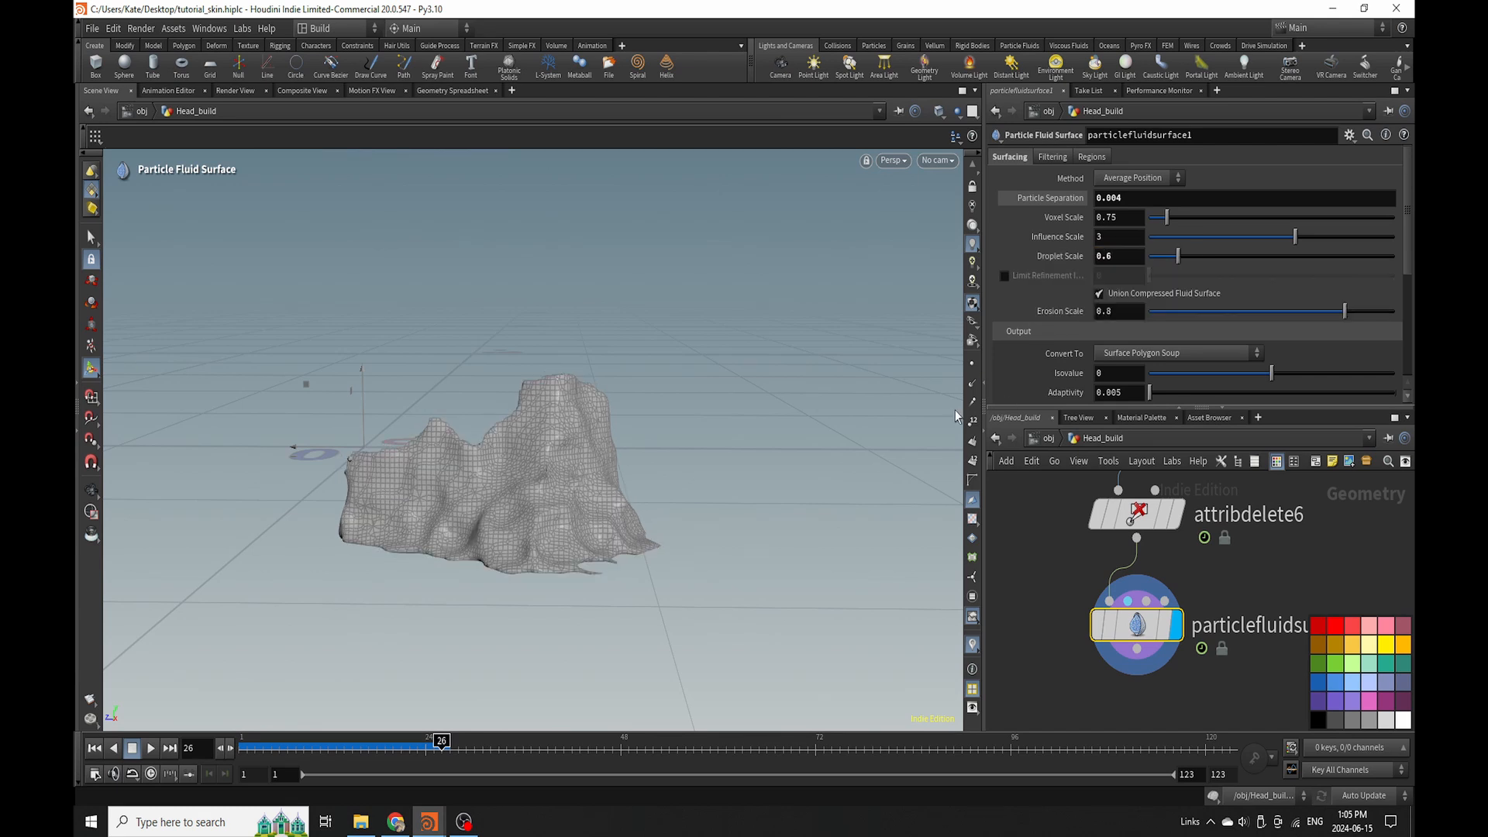
Refine the fluid surface mesh by setting its Particle Separation to 0.001.
{"action": "key", "text": "BackSpace"}
{"action": "type", "text": "1"}
{"action": "key", "text": "Return"}
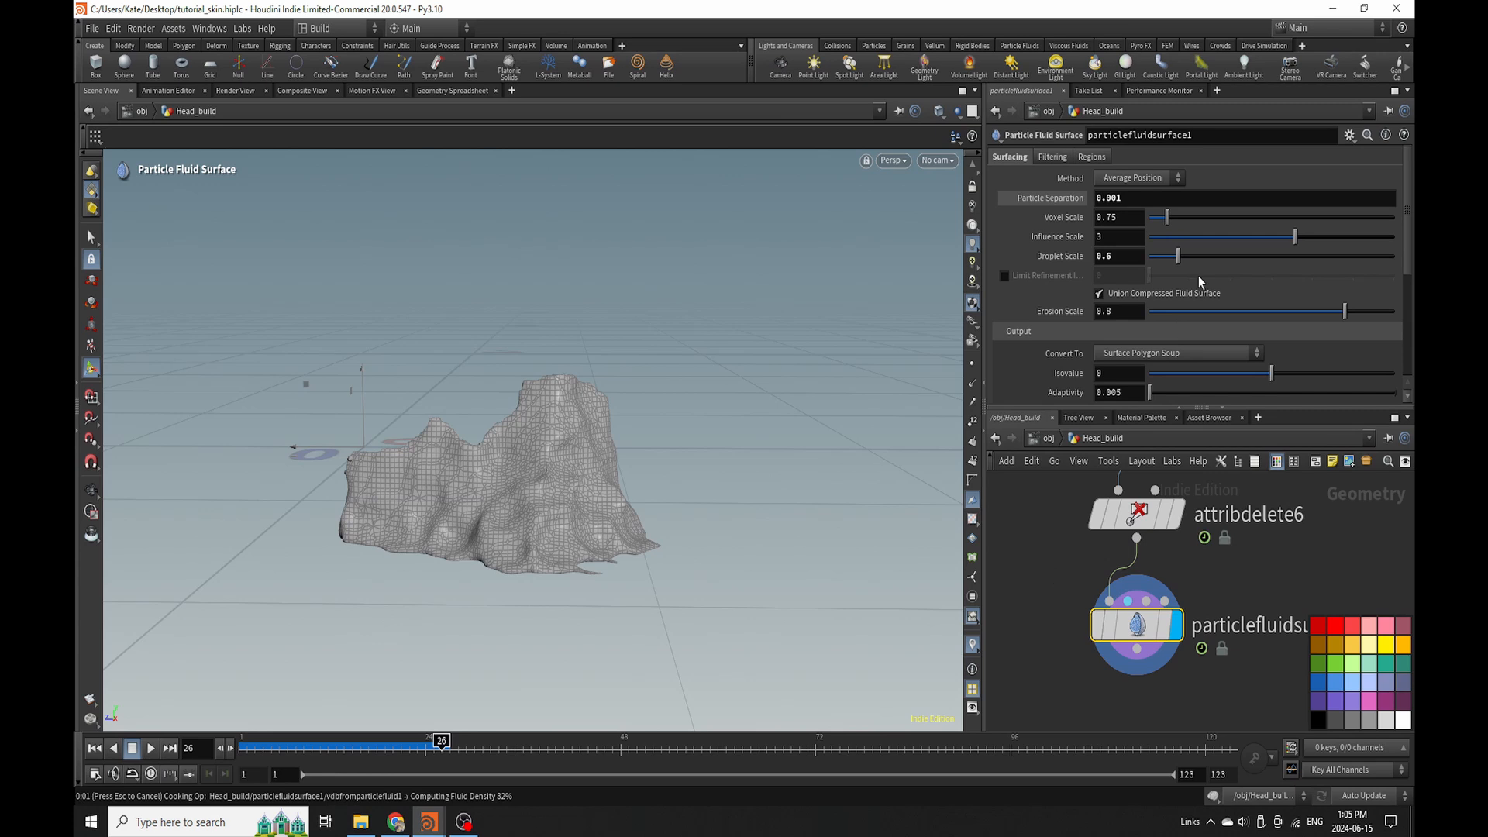
Set the fluid surface's Droplet Scale to 0.65 and its Voxel Scale to 0.7, and inspect the resulting mesh.
{"action": "key", "text": "Escape"}
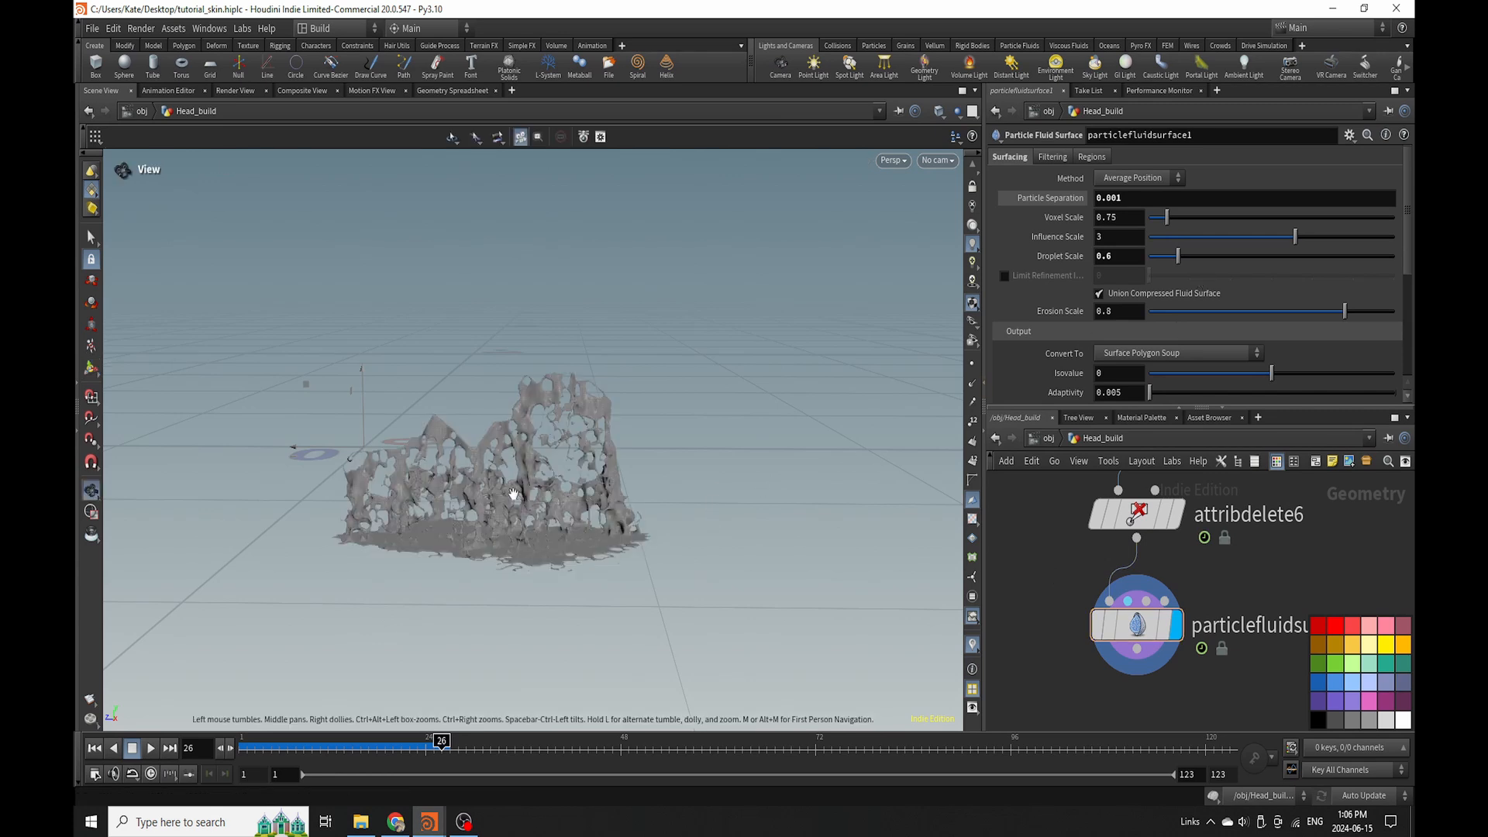
{"action": "scroll", "coordinate": [539, 481], "scroll_direction": "up", "scroll_amount": 6}
{"action": "scroll", "coordinate": [638, 331], "scroll_direction": "up", "scroll_amount": 8}
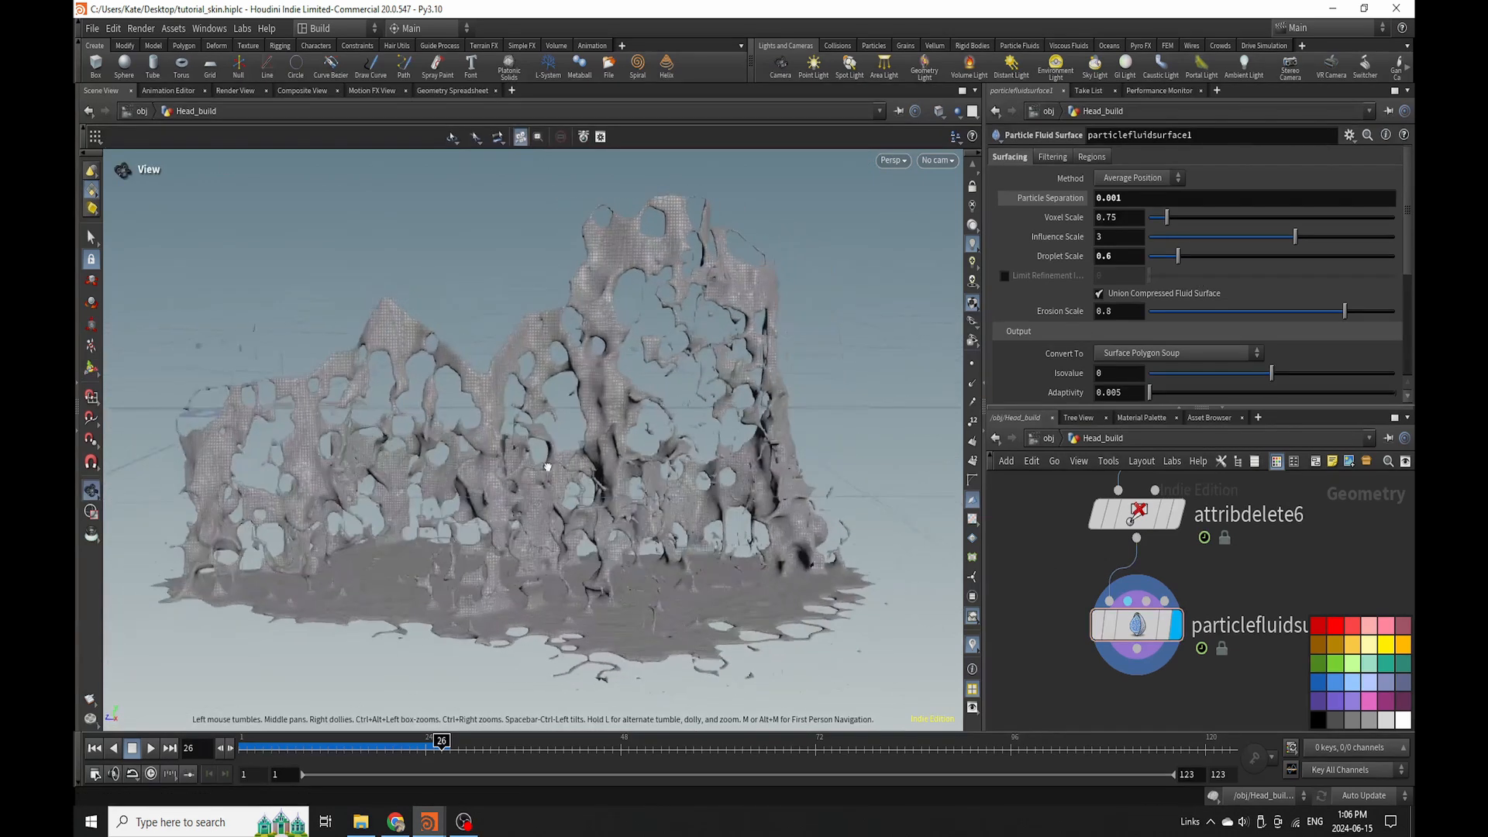
{"action": "scroll", "coordinate": [638, 331], "scroll_direction": "up", "scroll_amount": 5}
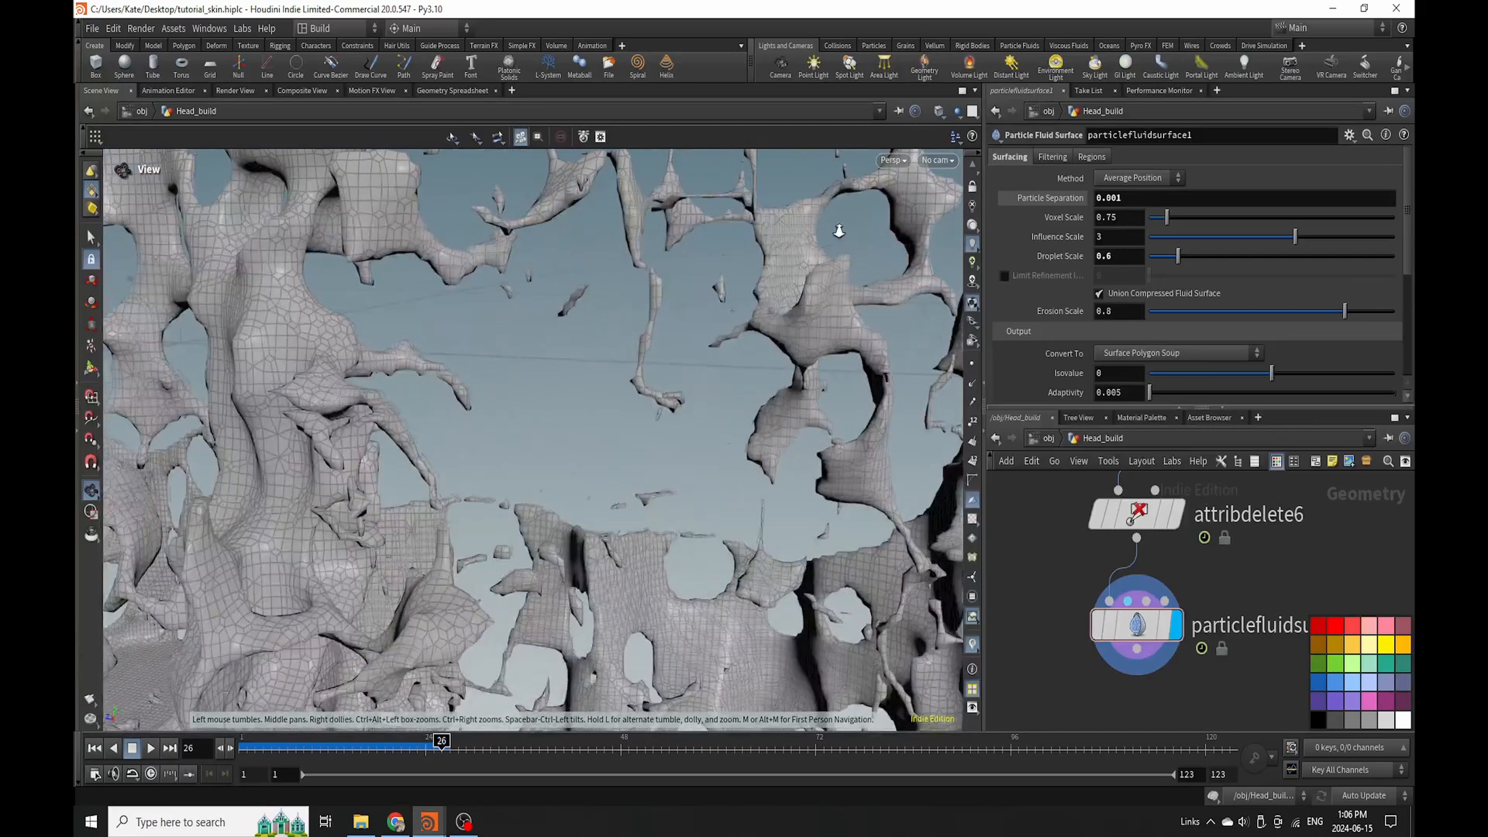
{"action": "key", "text": "Return"}
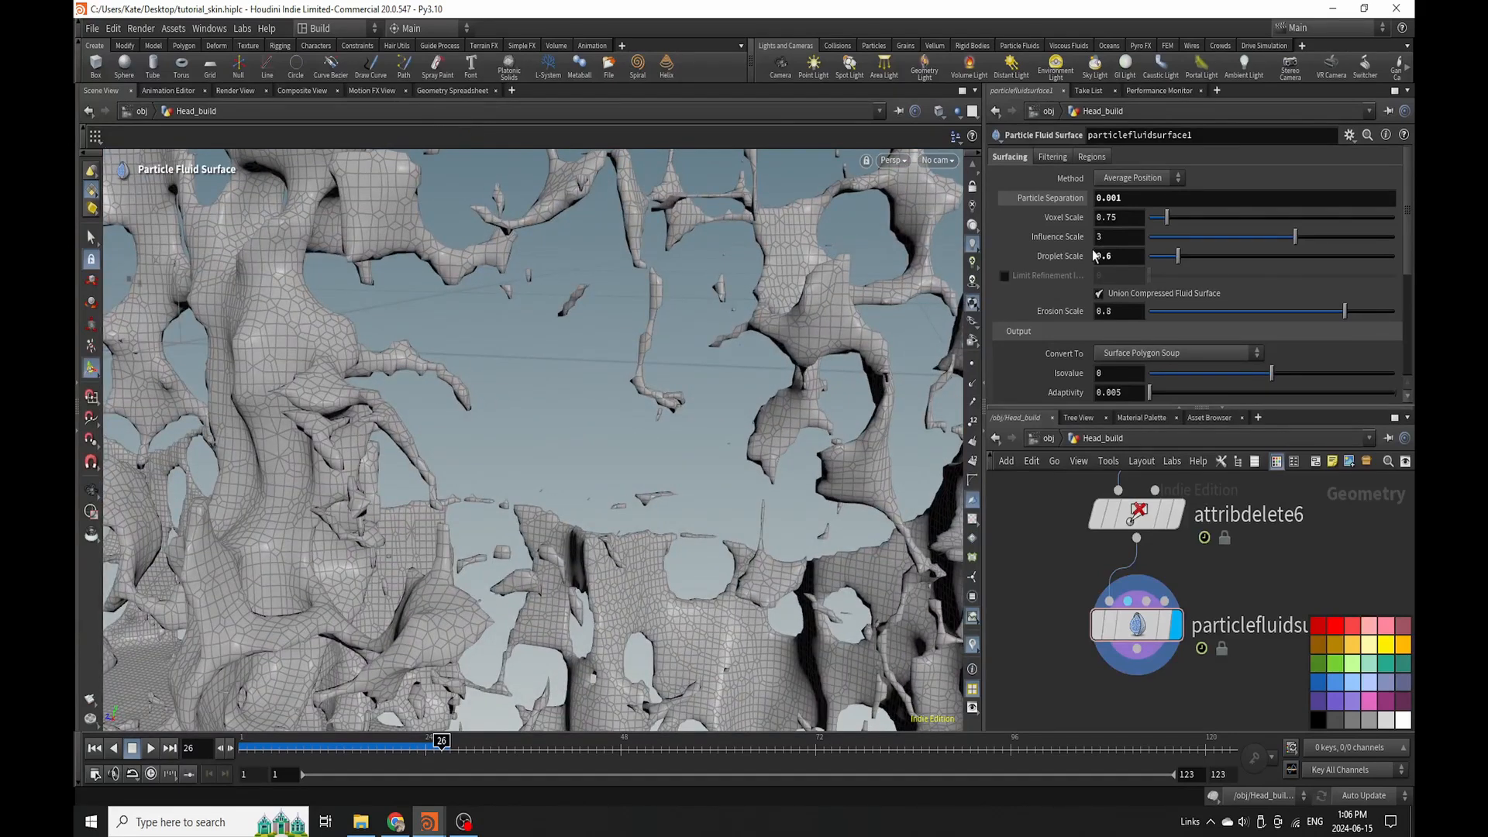
{"action": "left_click", "coordinate": [1131, 197]}
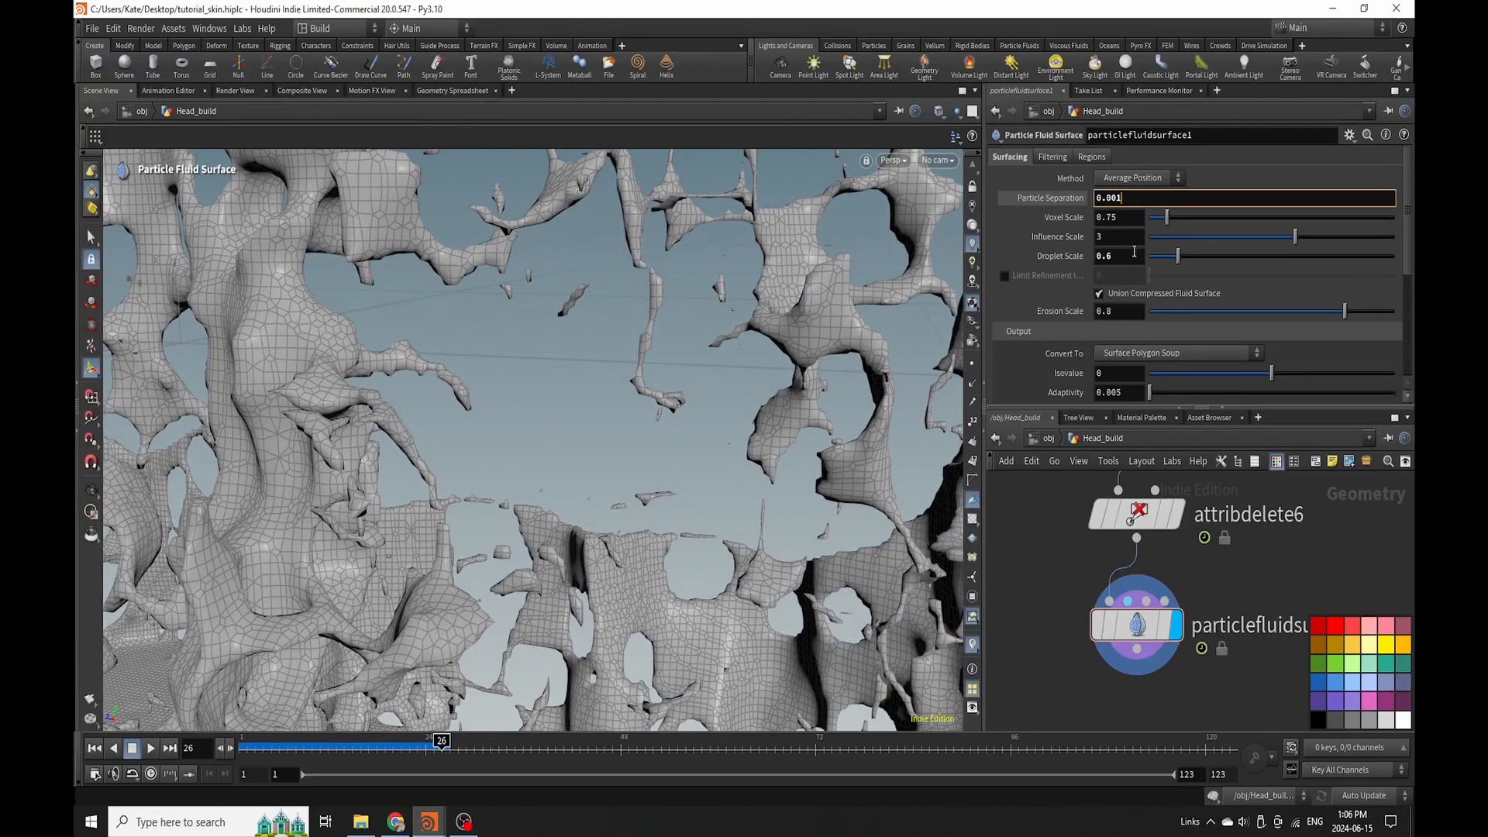
{"action": "left_click", "coordinate": [1135, 254]}
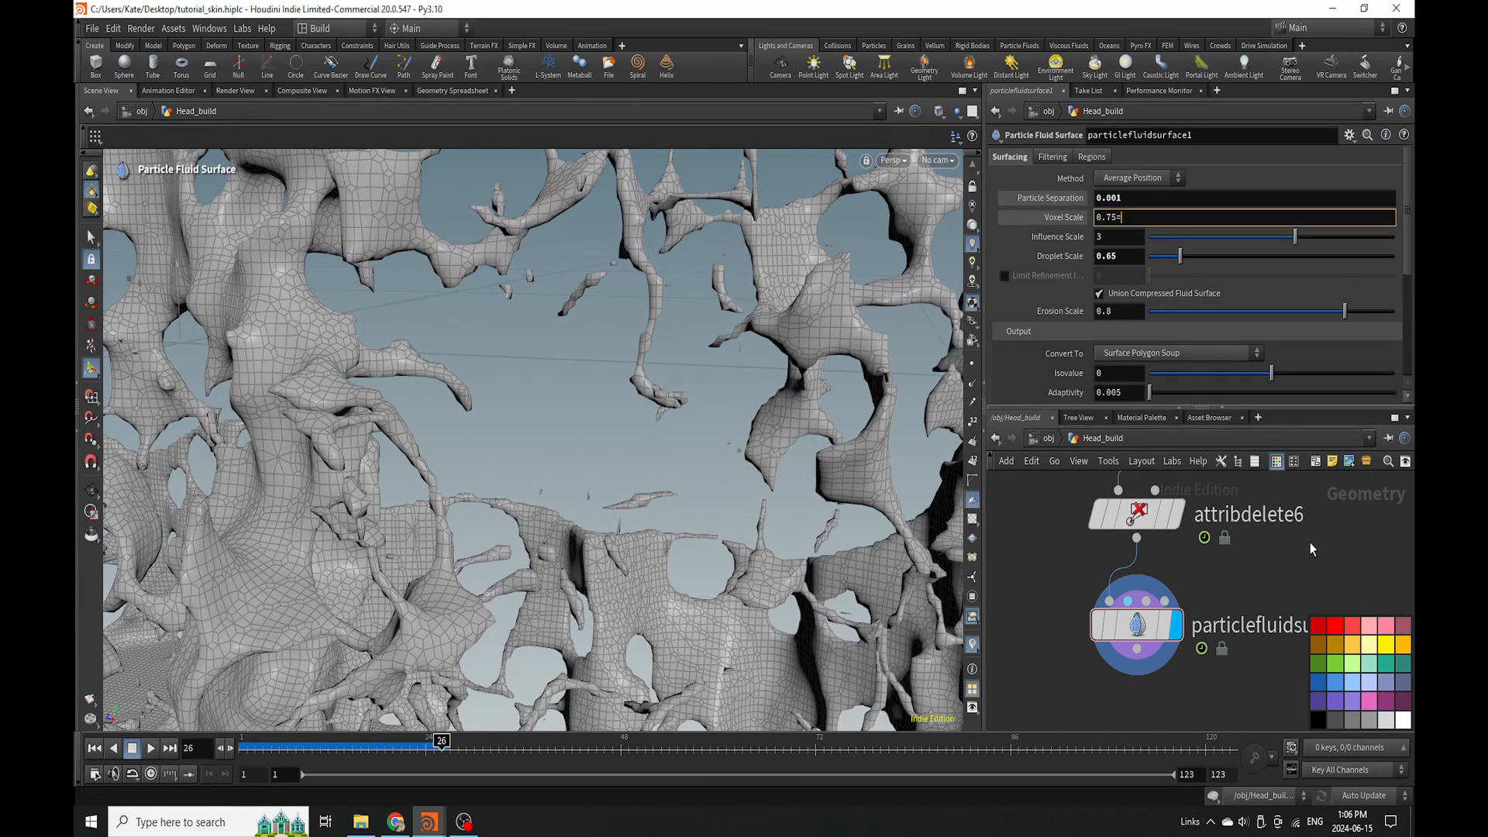
{"action": "key", "text": "Return"}
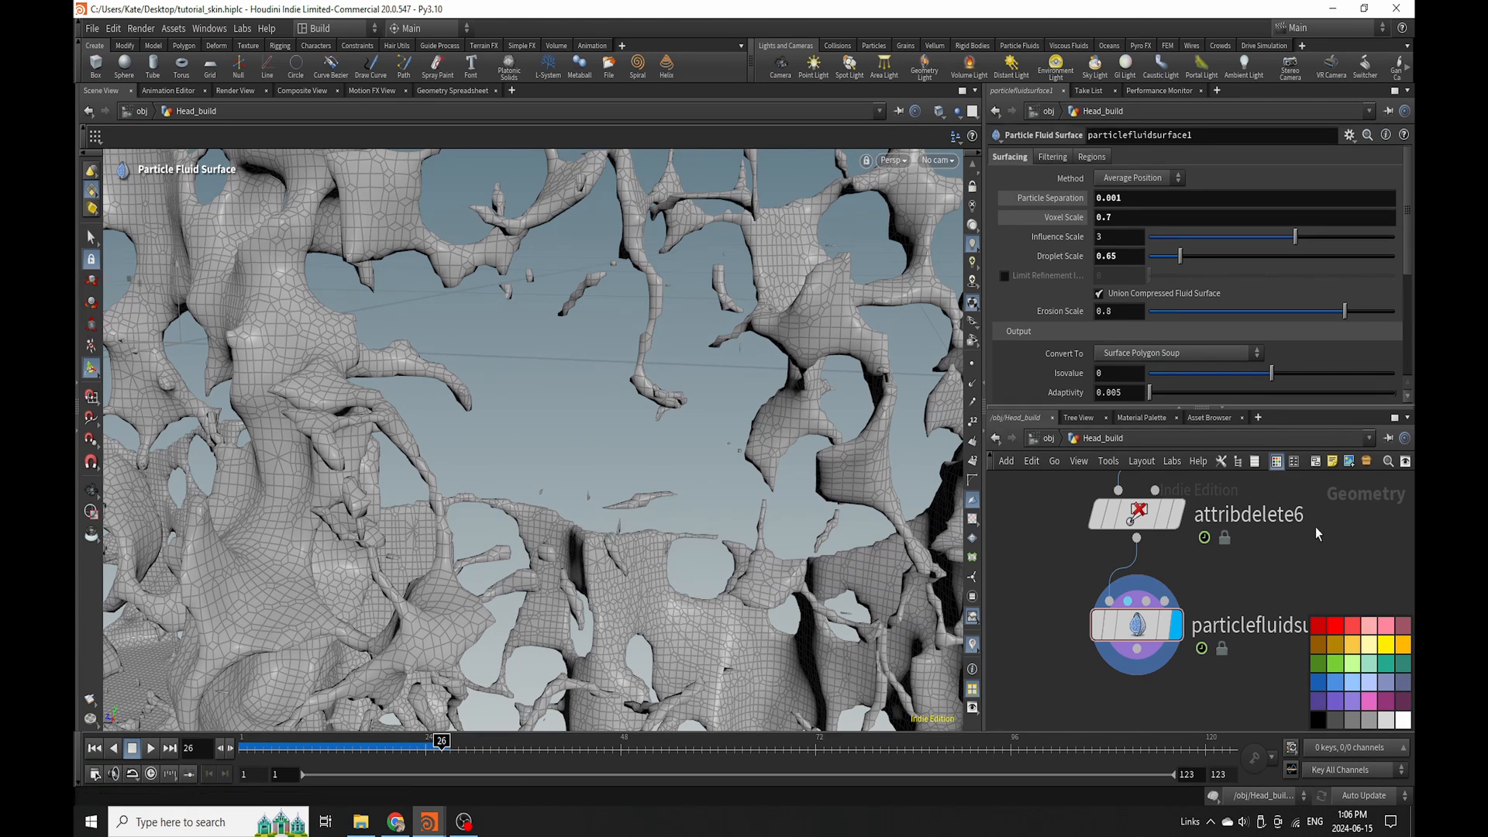
{"action": "right_click_drag", "start_coordinate": [677, 398], "coordinate": [576, 472], "text": "alt"}
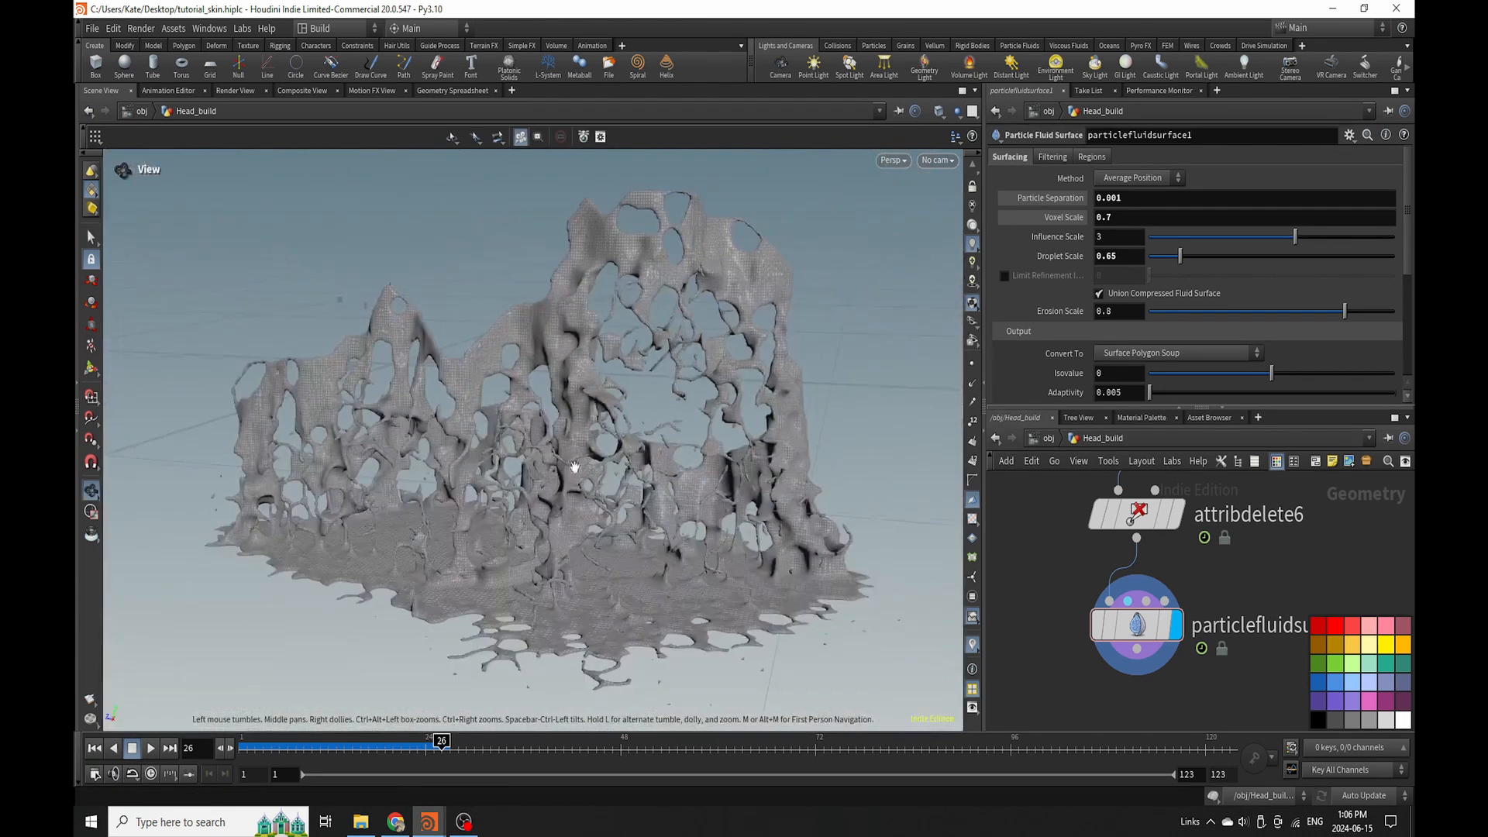
{"action": "left_click_drag", "start_coordinate": [576, 472], "coordinate": [787, 493], "text": "alt"}
Insert a File Cache node between attribdelete6 and particlefluidsurface1, and save the scene.
{"action": "key", "text": "Tab"}
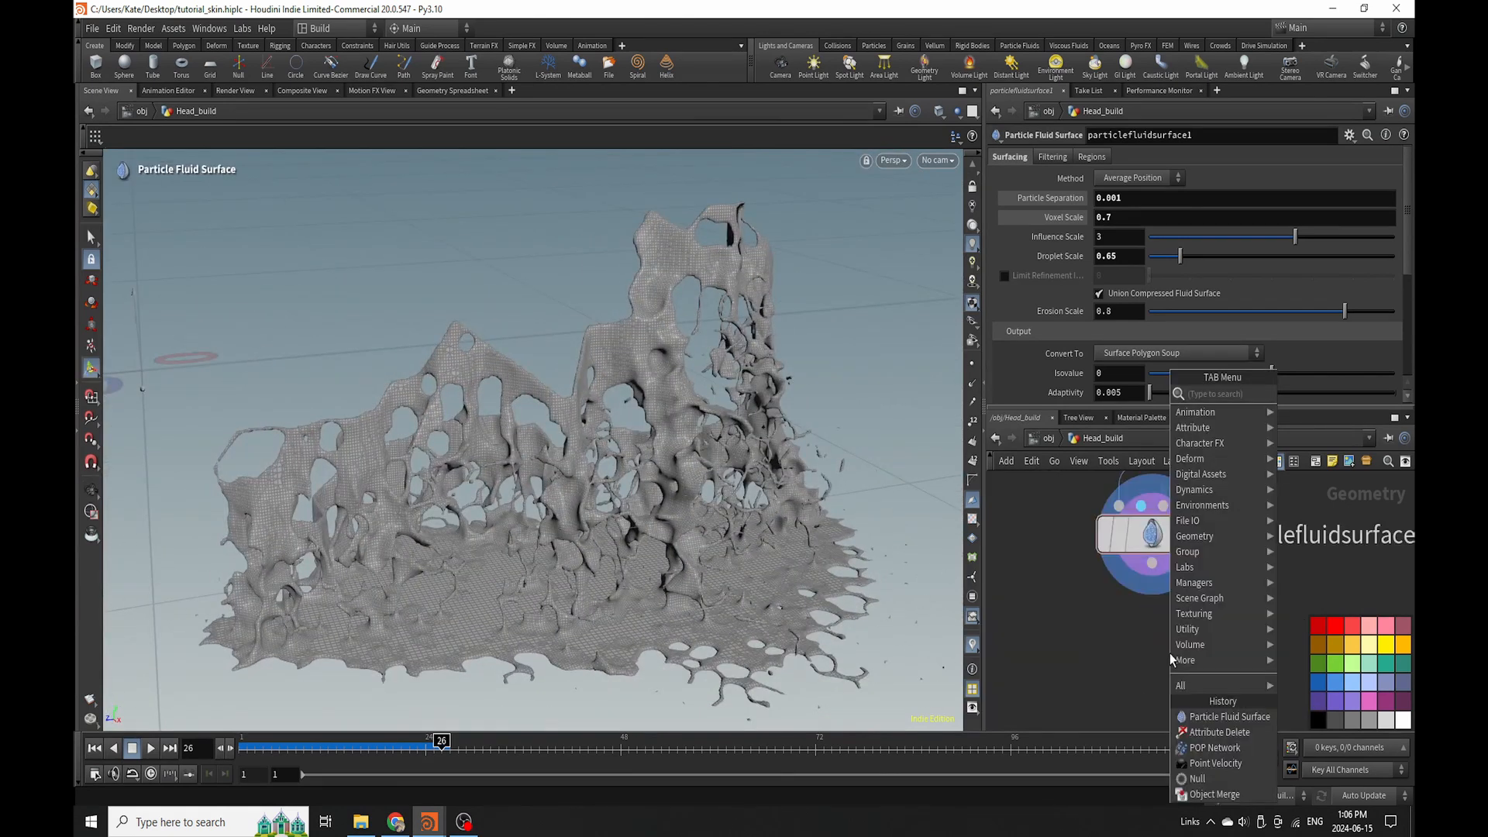
{"action": "type", "text": "file"}
{"action": "left_click", "coordinate": [1330, 410]}
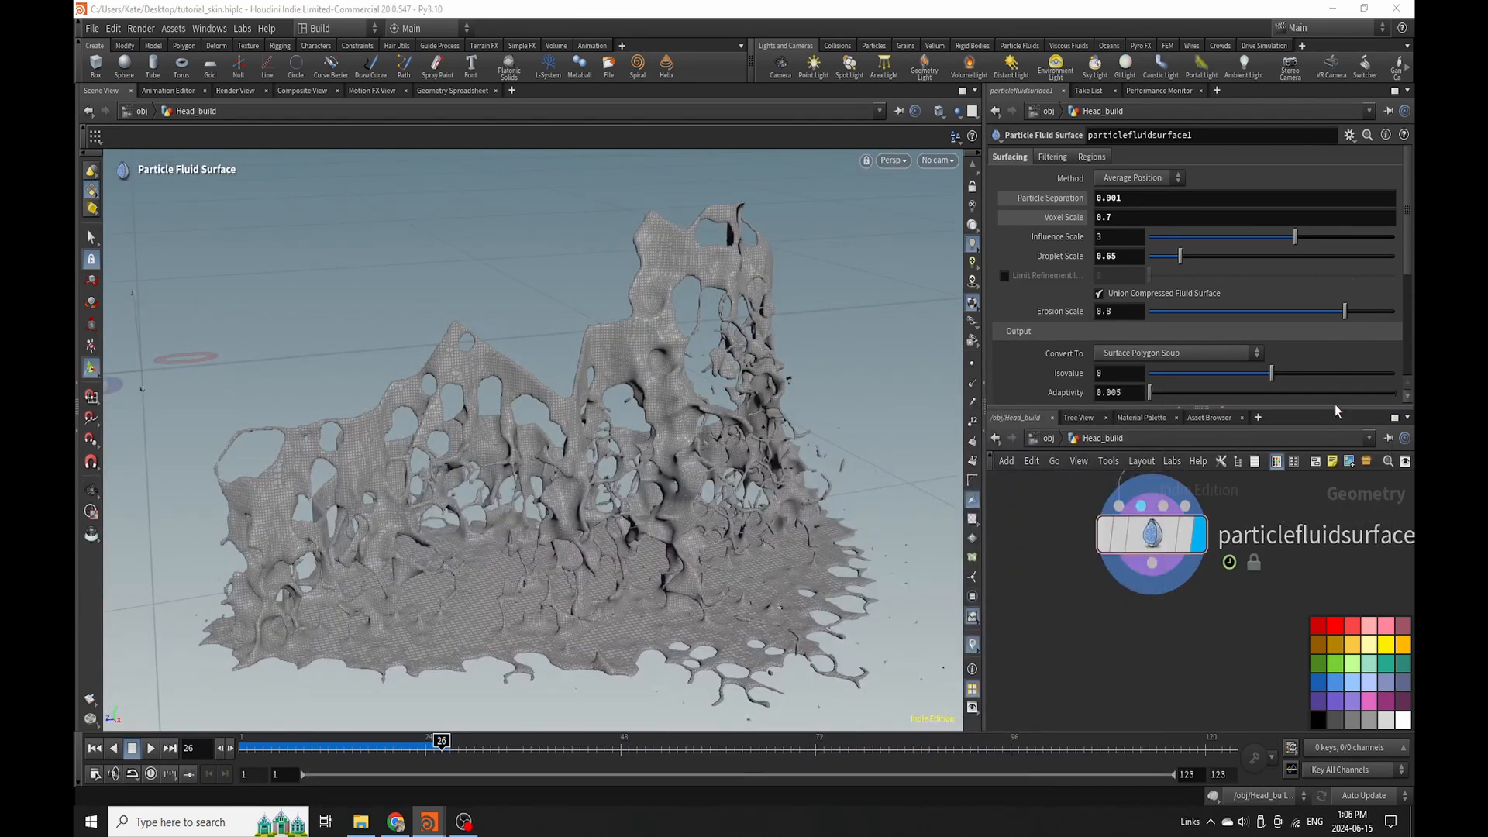
{"action": "scroll", "coordinate": [1186, 557], "scroll_direction": "down", "scroll_amount": 5}
{"action": "left_click", "coordinate": [1302, 518]}
{"action": "scroll", "coordinate": [1193, 558], "scroll_direction": "up", "scroll_amount": 3}
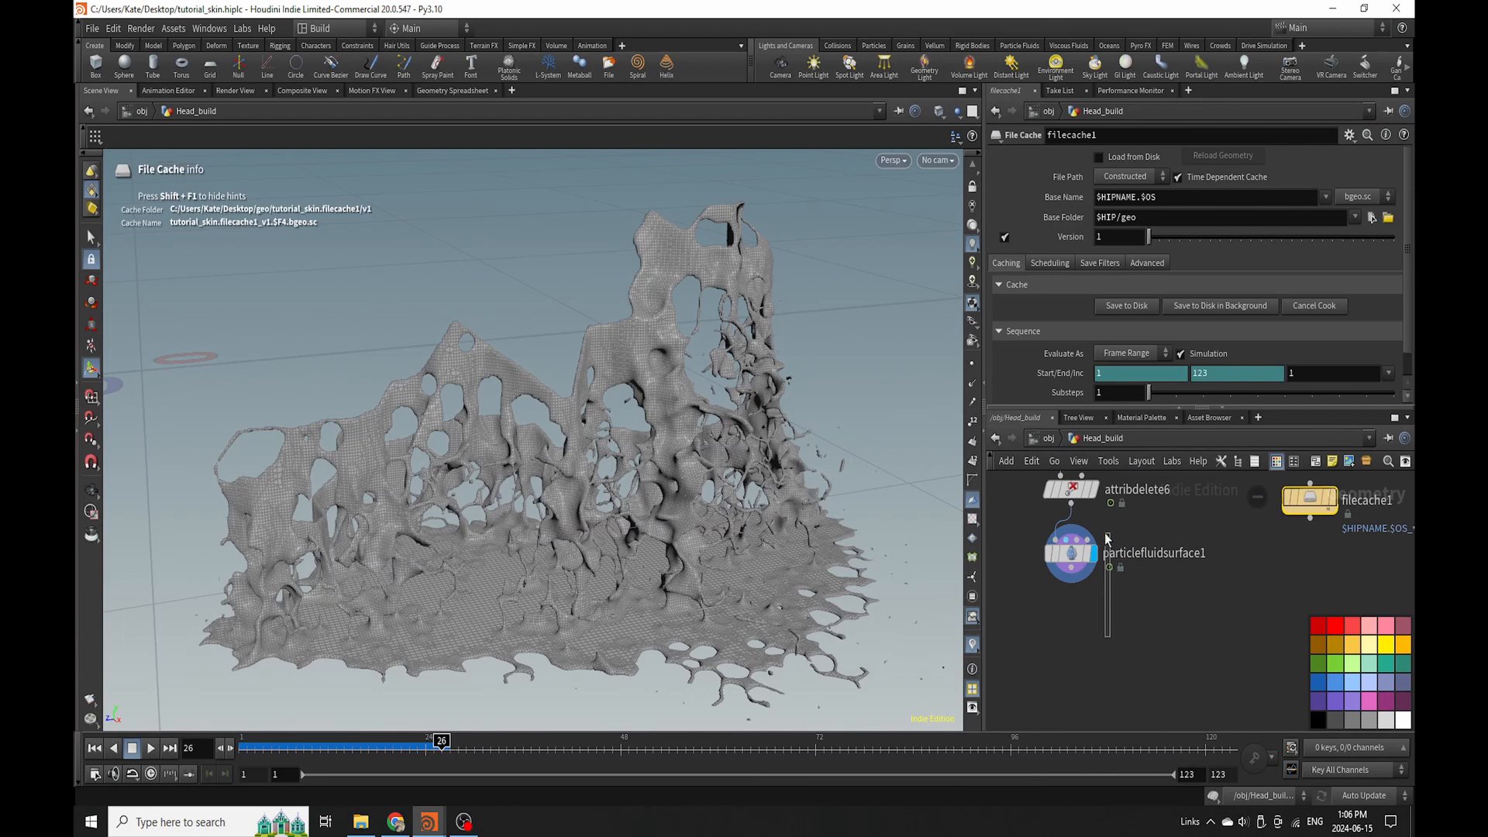
{"action": "left_click_drag", "start_coordinate": [1071, 552], "coordinate": [1091, 645]}
{"action": "left_click_drag", "start_coordinate": [1341, 511], "coordinate": [1082, 572]}
{"action": "key", "text": "ctrl+s"}
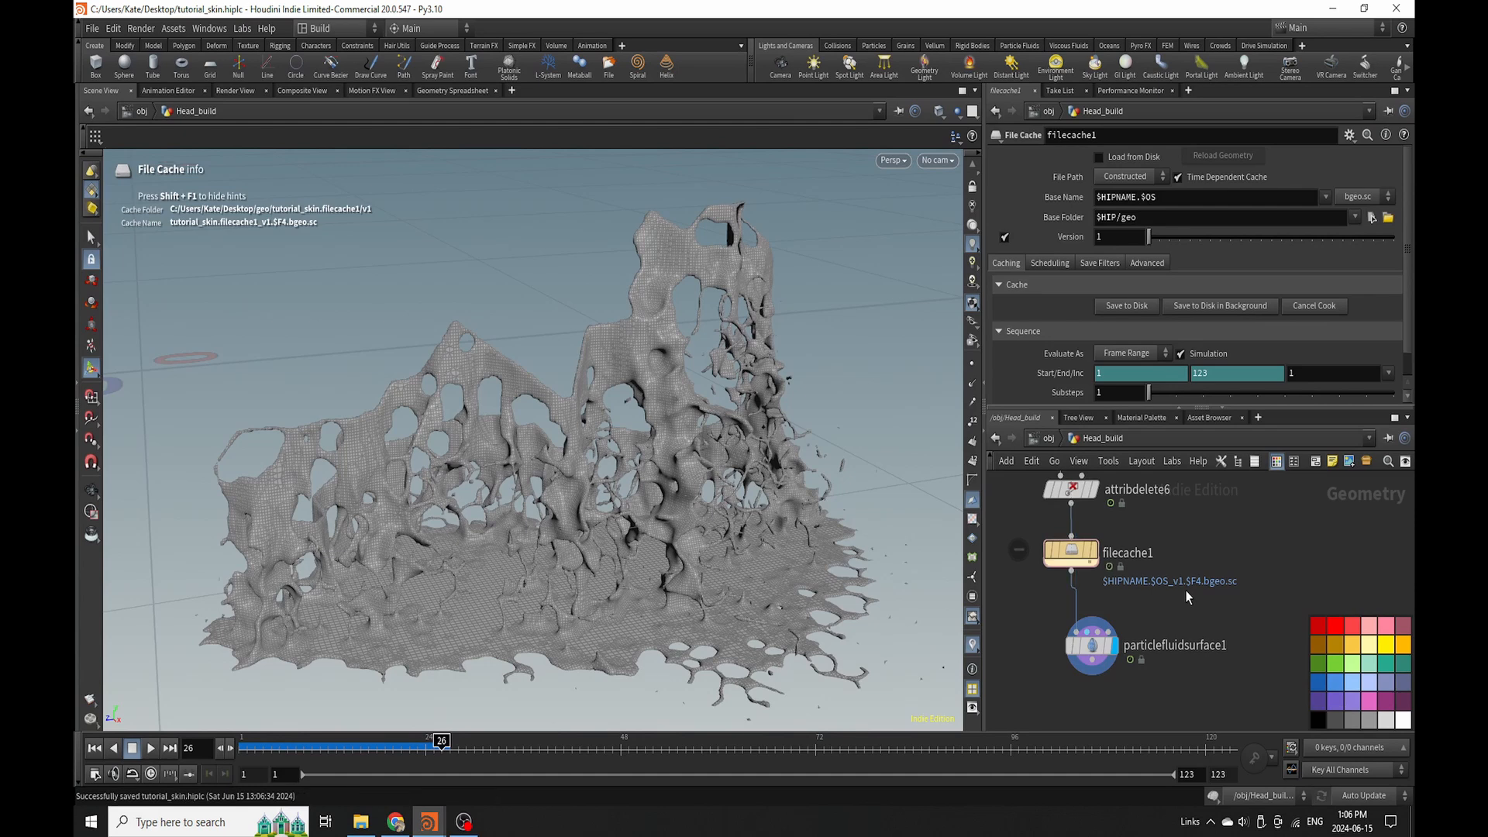
Rename the new File Cache node as particles_blood.
{"action": "double_click", "coordinate": [1130, 553]}
{"action": "type", "text": "particles_"}
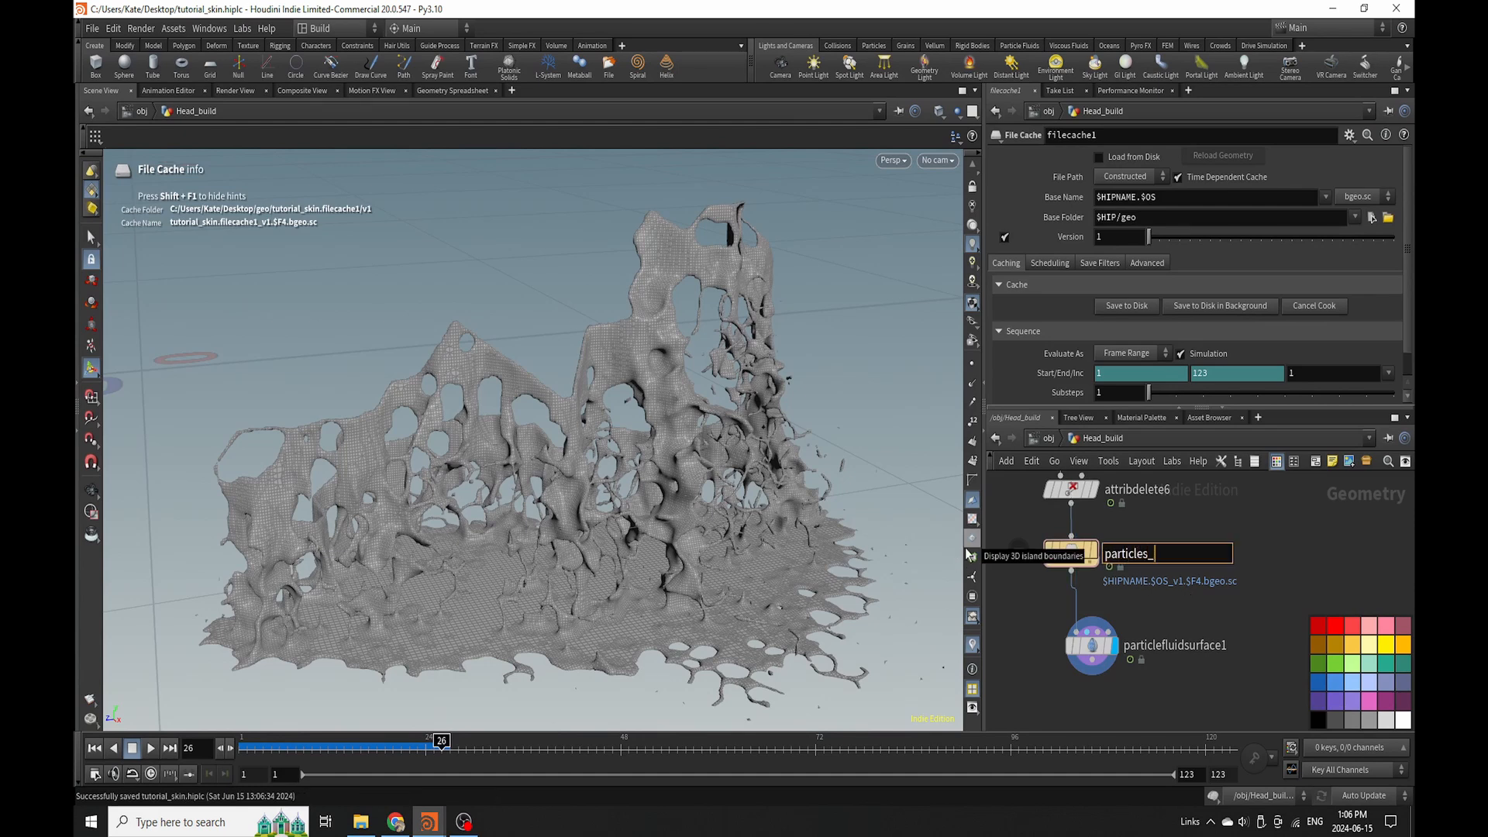
{"action": "type", "text": "blood"}
{"action": "key", "text": "Return"}
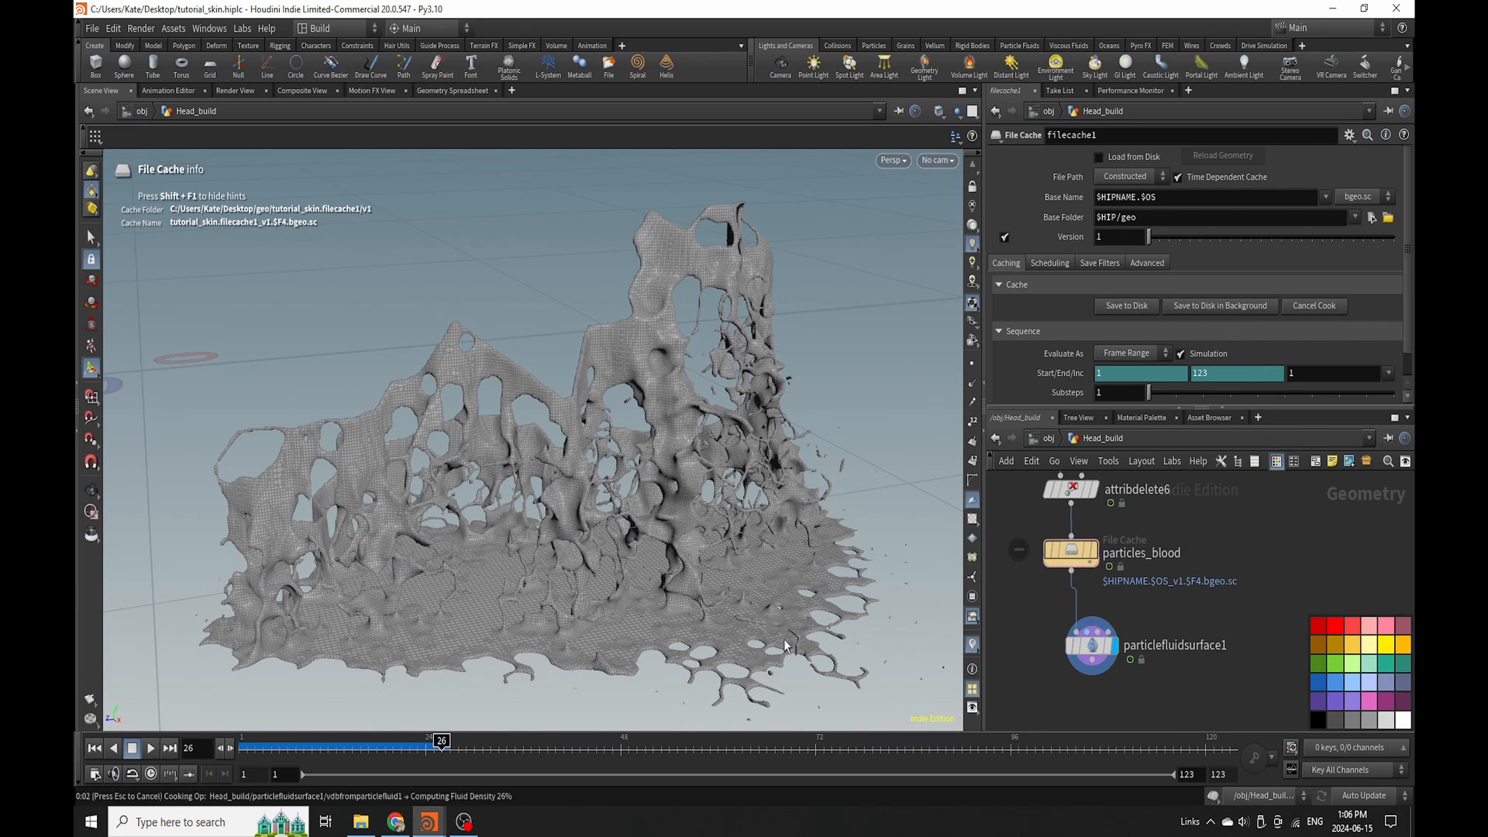
Add a Color node and wire it below particlefluidsurface1.
{"action": "key", "text": "Tab"}
{"action": "type", "text": "co"}
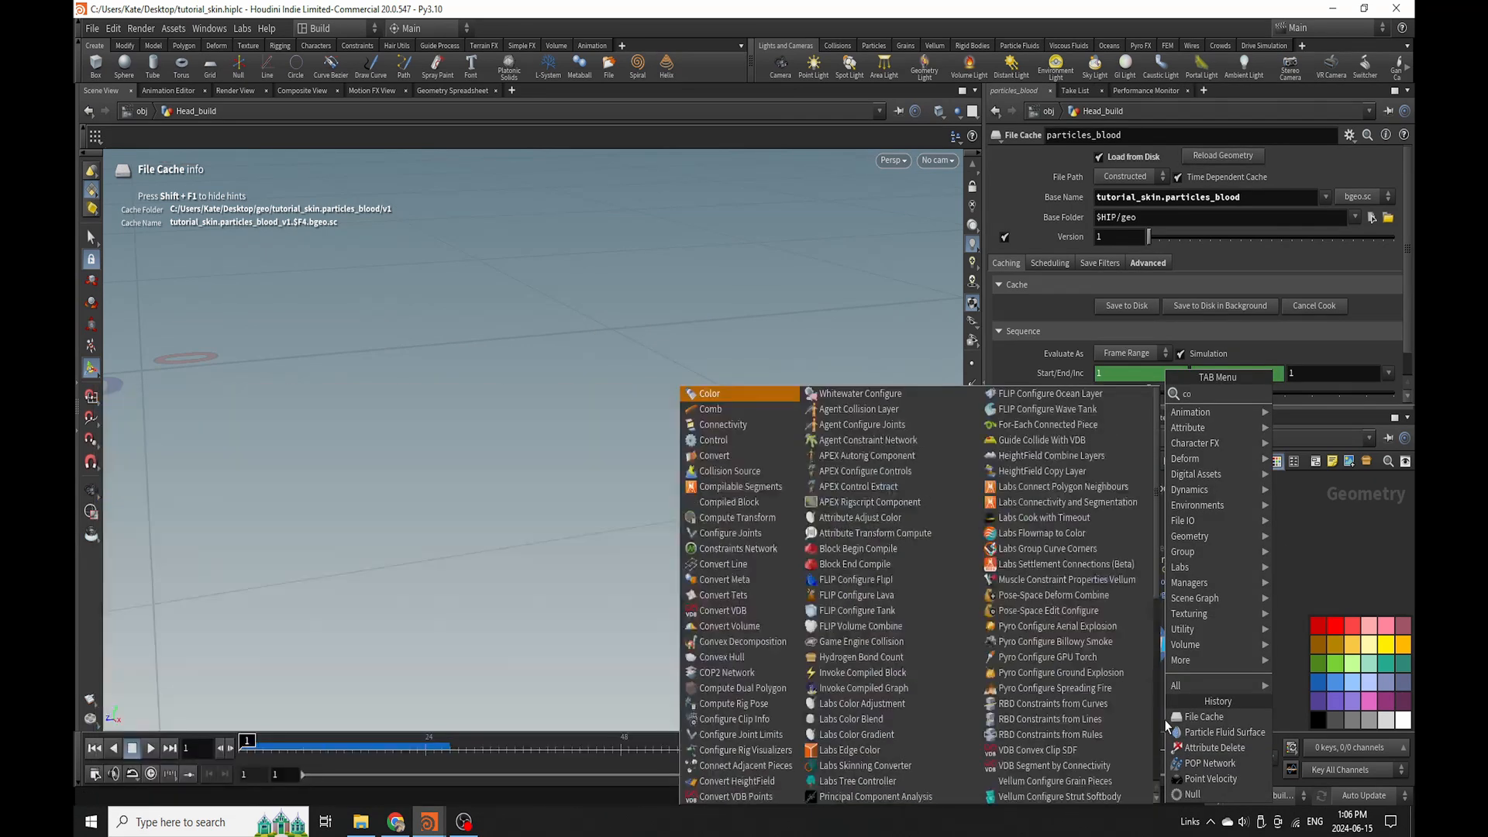
{"action": "type", "text": "lor"}
{"action": "left_click", "coordinate": [1305, 397]}
{"action": "scroll", "coordinate": [1139, 647], "scroll_direction": "down", "scroll_amount": 2}
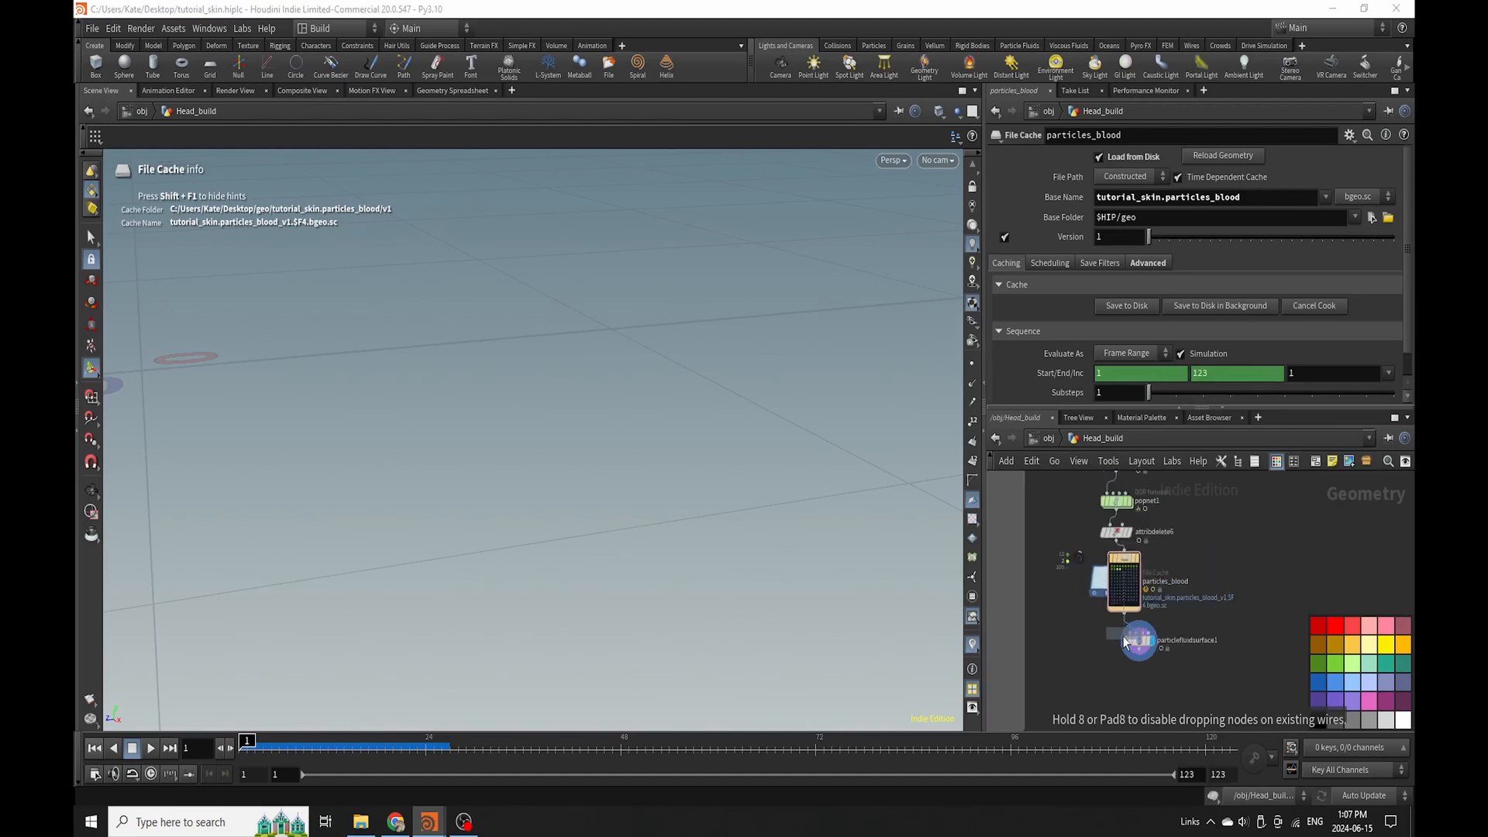
{"action": "scroll", "coordinate": [1145, 671], "scroll_direction": "up", "scroll_amount": 4}
{"action": "left_click", "coordinate": [1144, 667]}
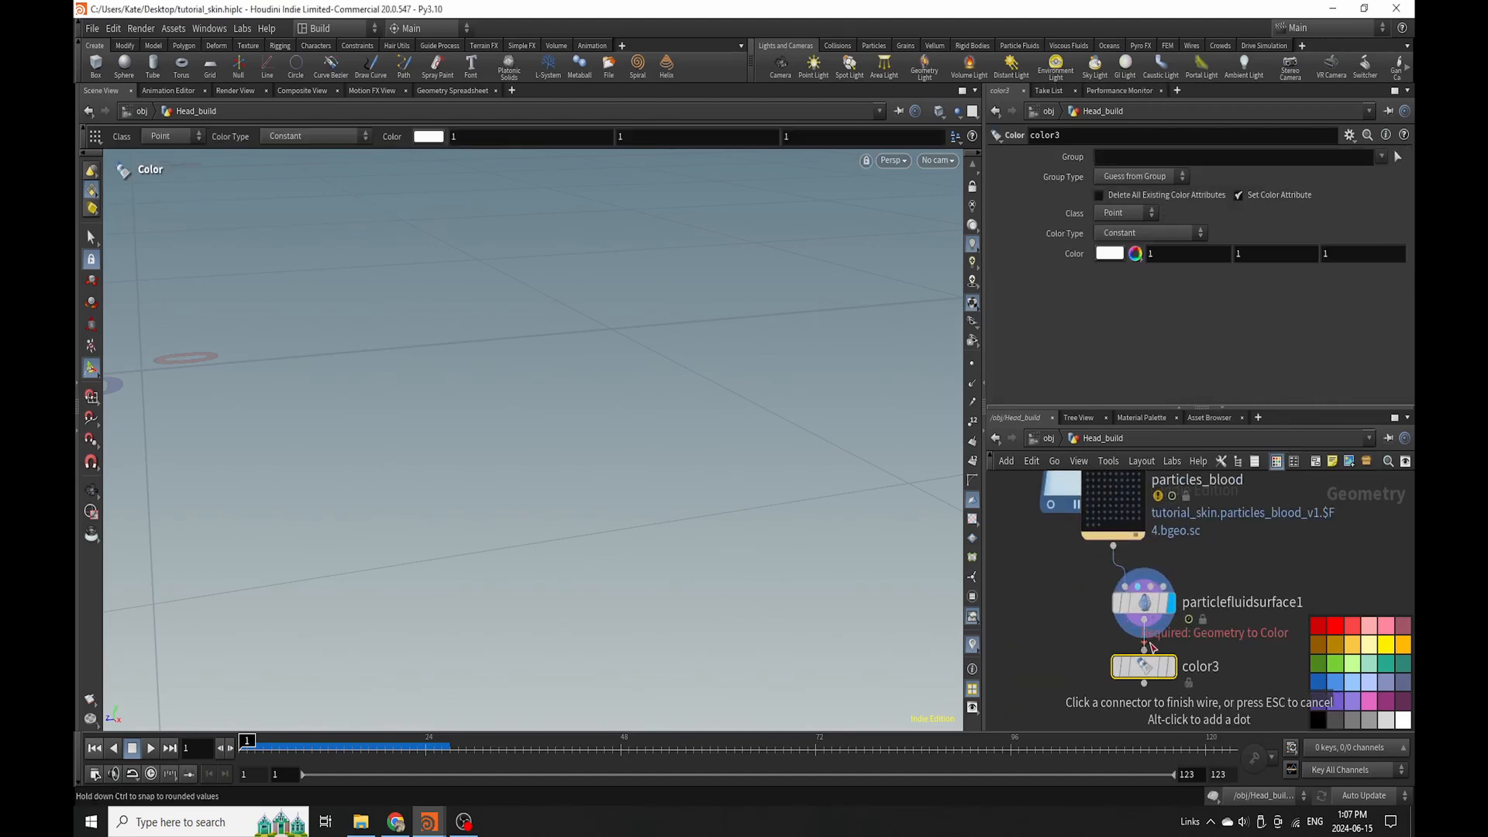
{"action": "double_click", "coordinate": [1186, 669]}
{"action": "left_click", "coordinate": [1092, 648]}
Replace the white Color node below particlefluidsurface1 with a copy of the red color2 node from the blood clots network.
{"action": "scroll", "coordinate": [1110, 617], "scroll_direction": "down", "scroll_amount": 8}
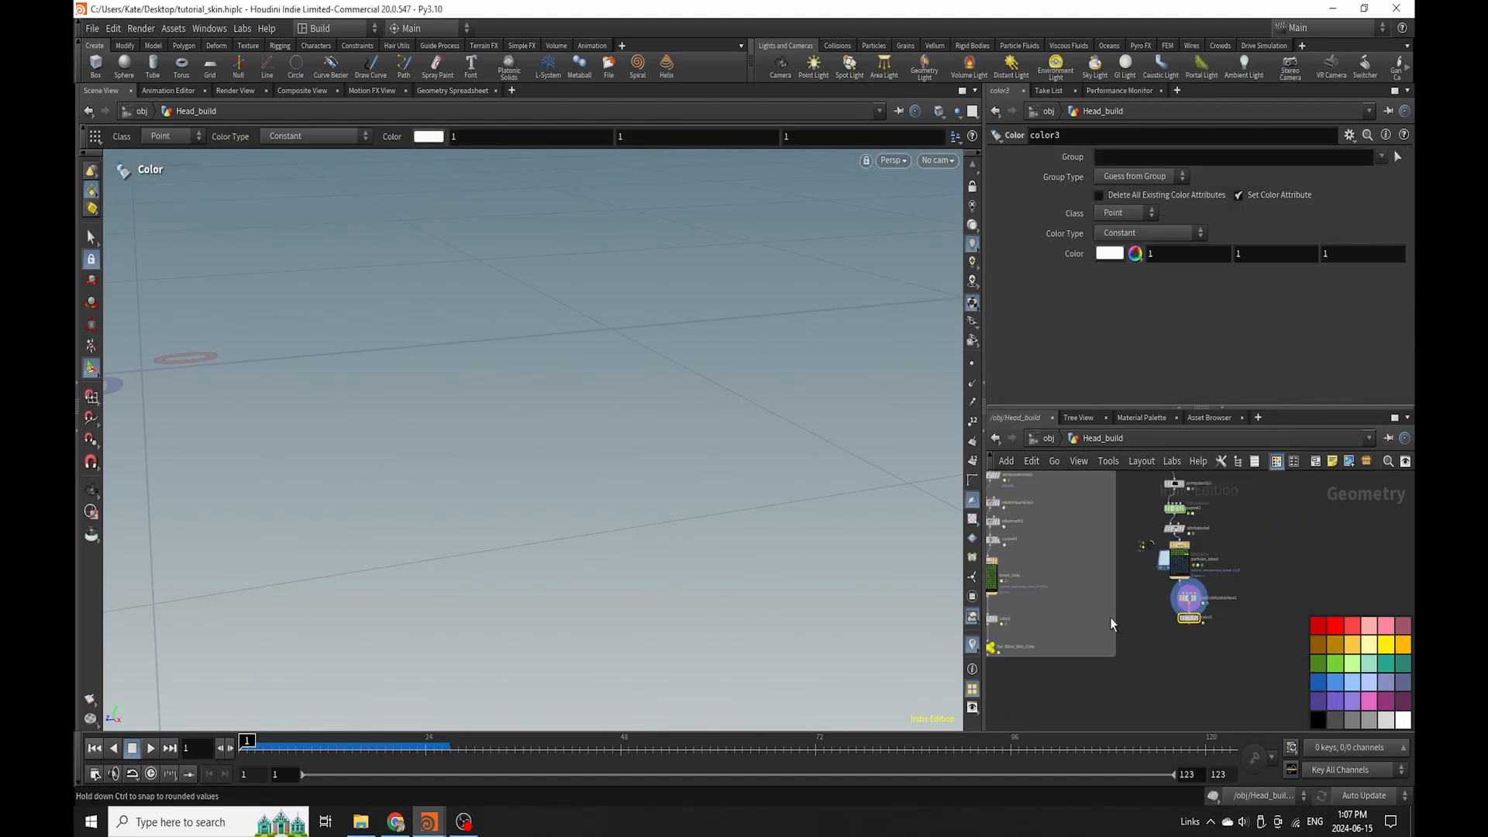
{"action": "scroll", "coordinate": [1097, 609], "scroll_direction": "up", "scroll_amount": 8}
{"action": "left_click", "coordinate": [1144, 608]}
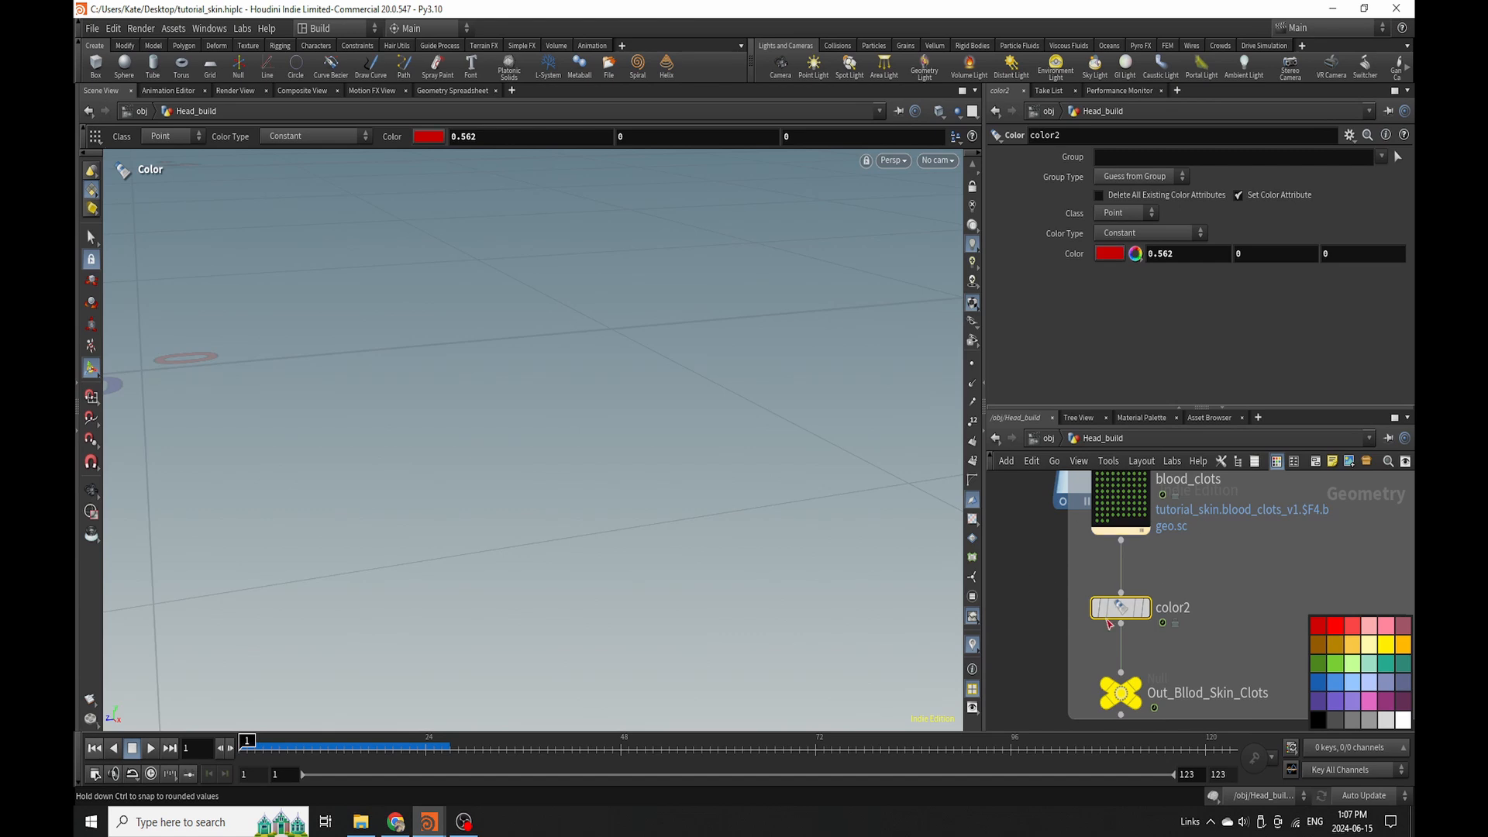
{"action": "key", "text": "ctrl+c"}
{"action": "scroll", "coordinate": [1107, 606], "scroll_direction": "down", "scroll_amount": 7}
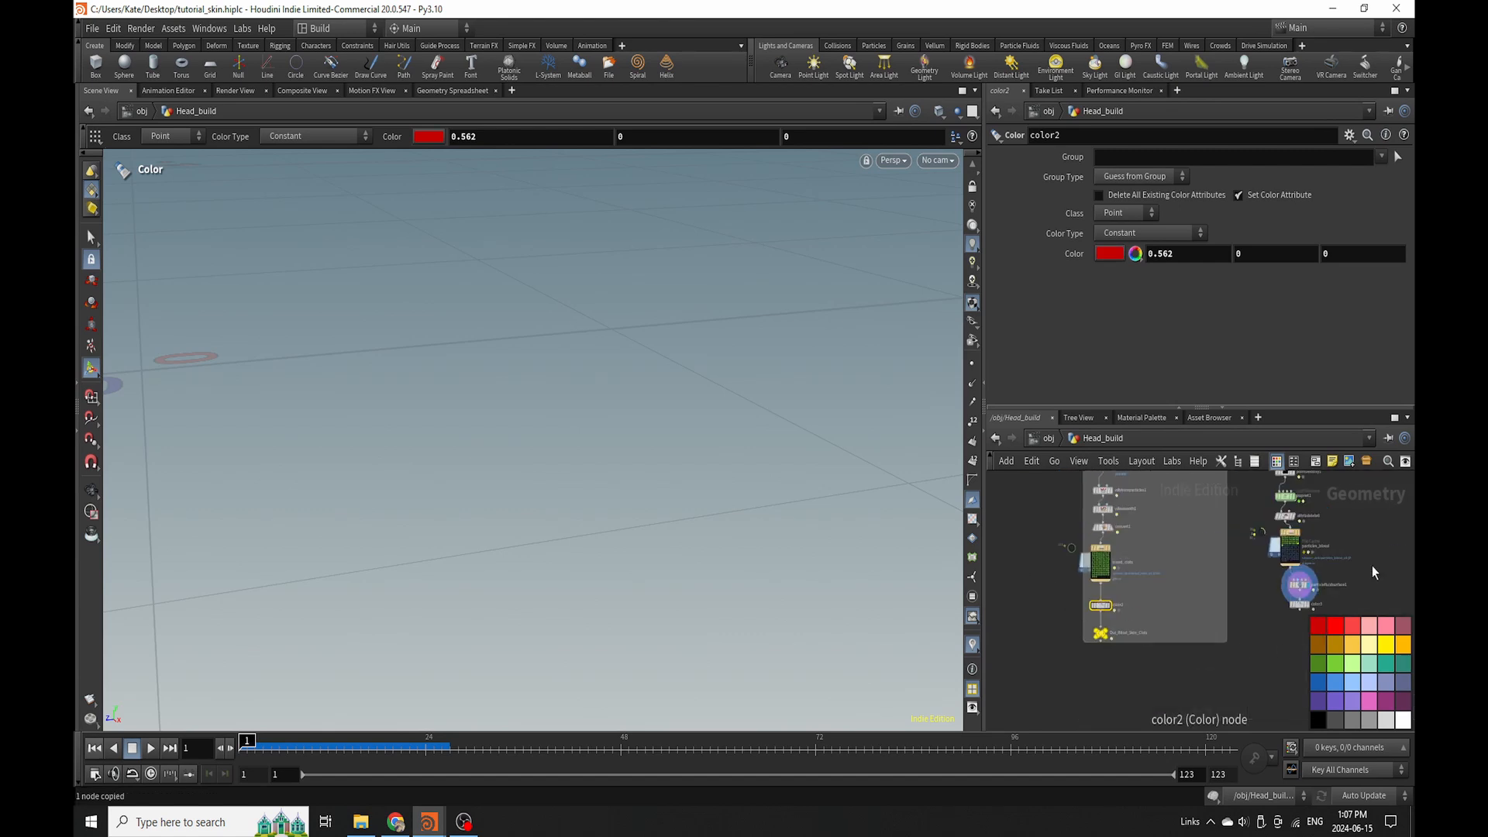
{"action": "scroll", "coordinate": [1372, 566], "scroll_direction": "up", "scroll_amount": 5}
{"action": "scroll", "coordinate": [1170, 626], "scroll_direction": "down", "scroll_amount": 3}
{"action": "left_click_drag", "start_coordinate": [1177, 658], "coordinate": [1231, 625]}
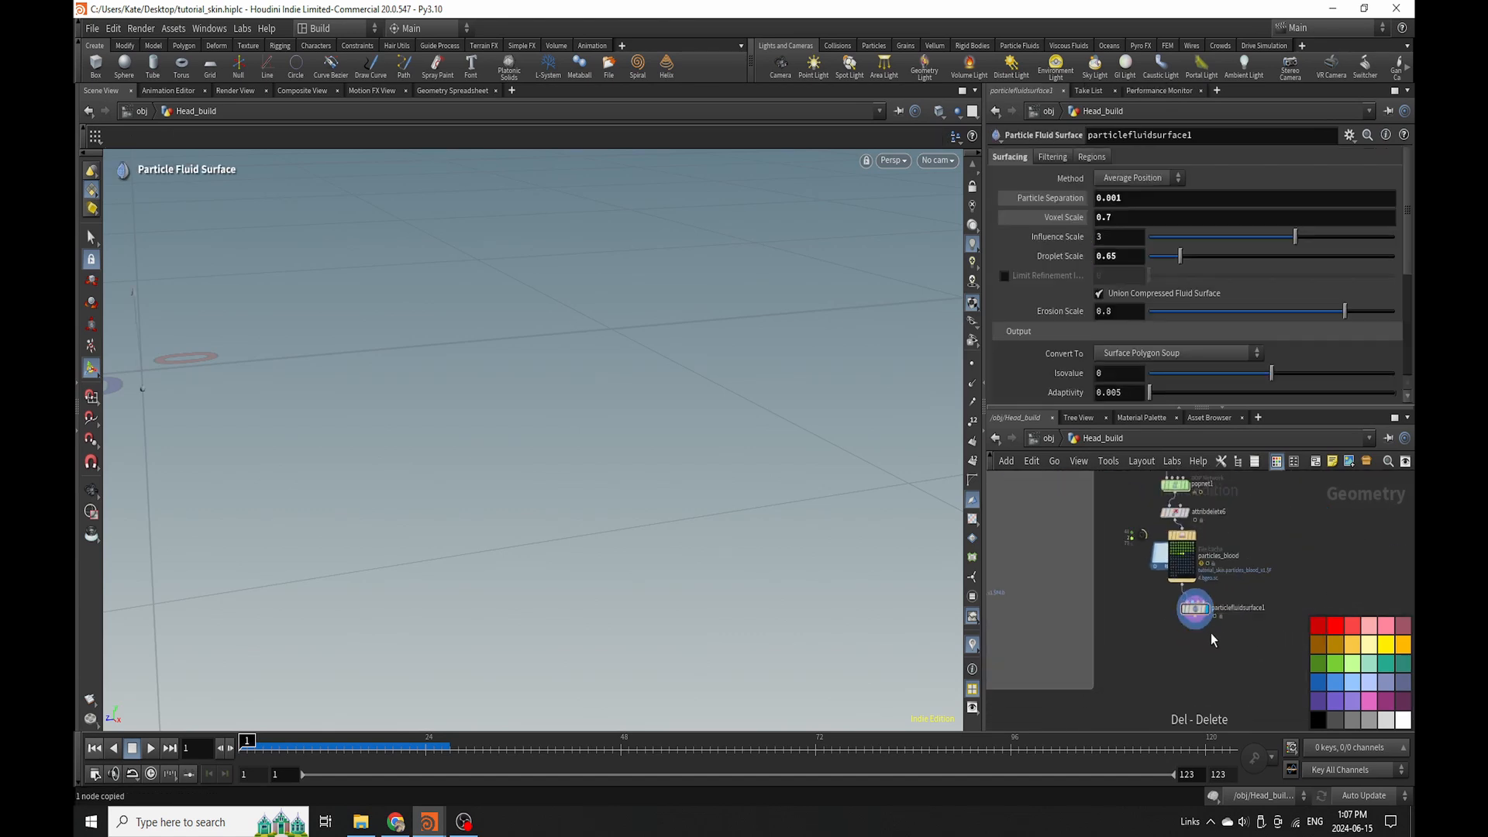
{"action": "scroll", "coordinate": [1211, 633], "scroll_direction": "up", "scroll_amount": 3}
{"action": "key", "text": "ctrl+v"}
{"action": "left_click", "coordinate": [1198, 640]}
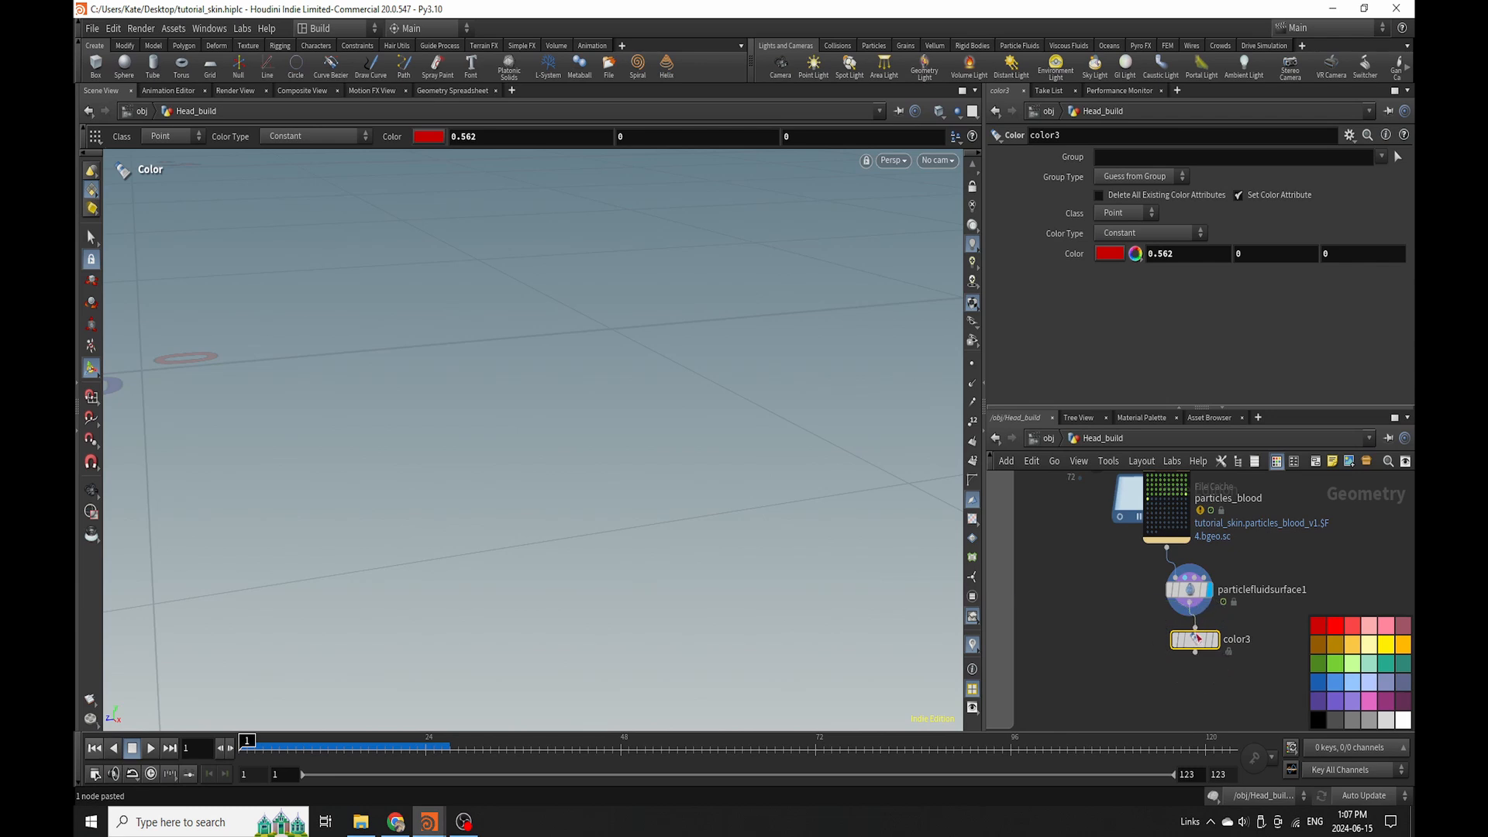
Add a Null node below color3 and name it Out_Blood_Pour.
{"action": "scroll", "coordinate": [1272, 667], "scroll_direction": "up", "scroll_amount": 2}
{"action": "key", "text": "Tab"}
{"action": "type", "text": "null"}
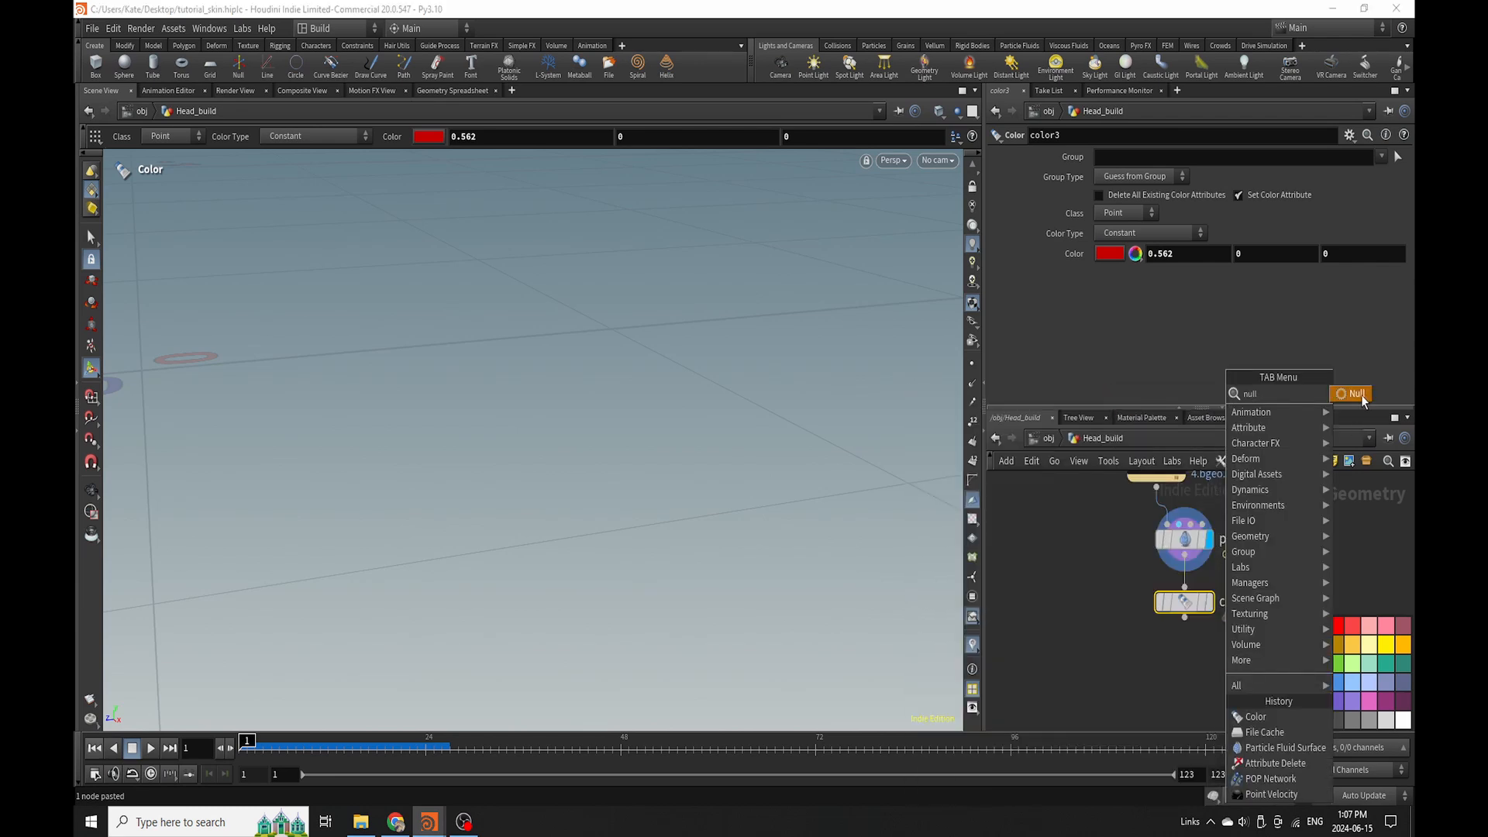
{"action": "key", "text": "Return"}
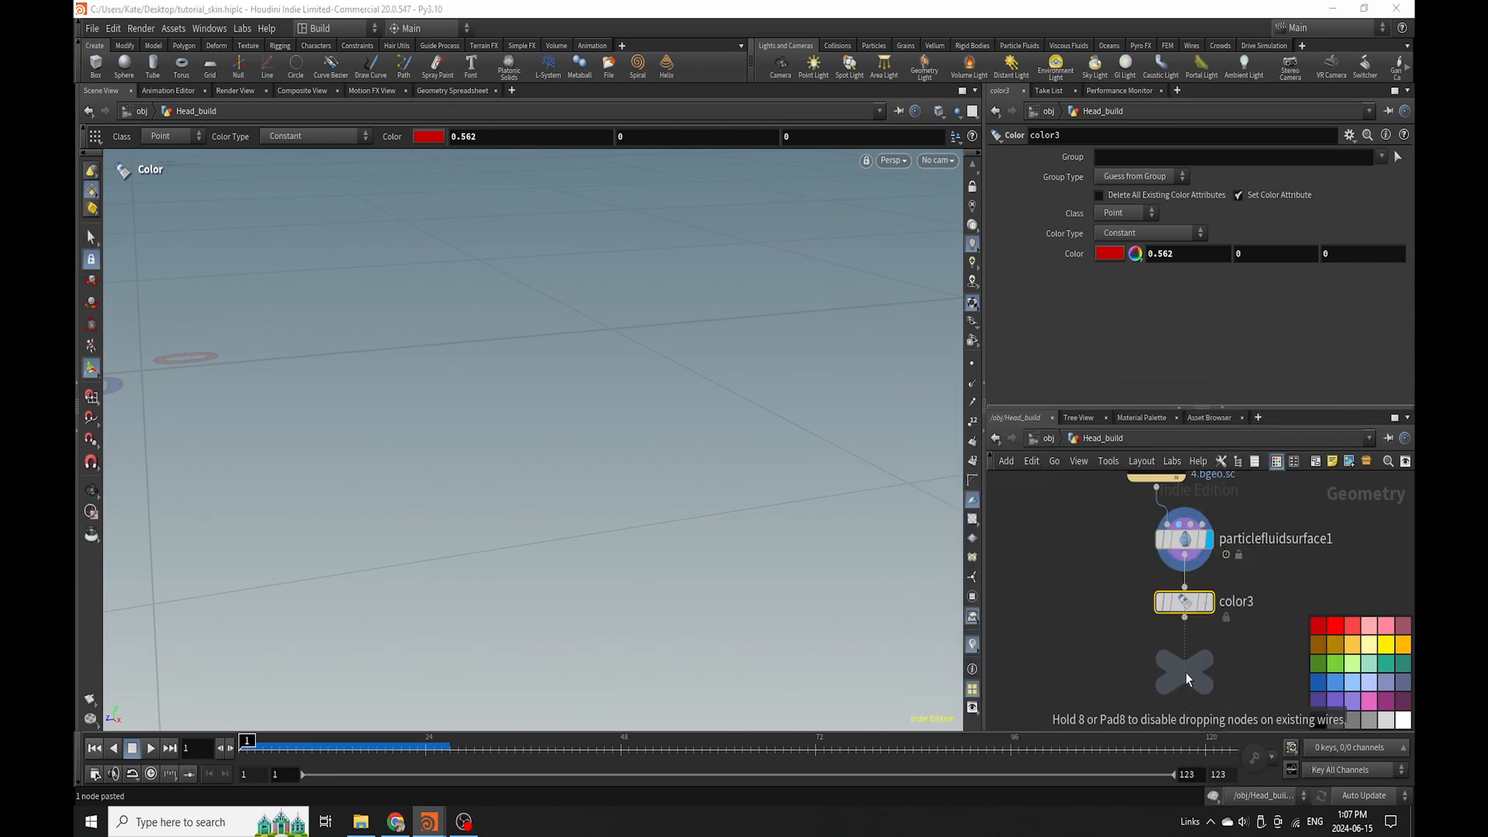
{"action": "left_click", "coordinate": [1184, 671]}
{"action": "double_click", "coordinate": [1212, 666]}
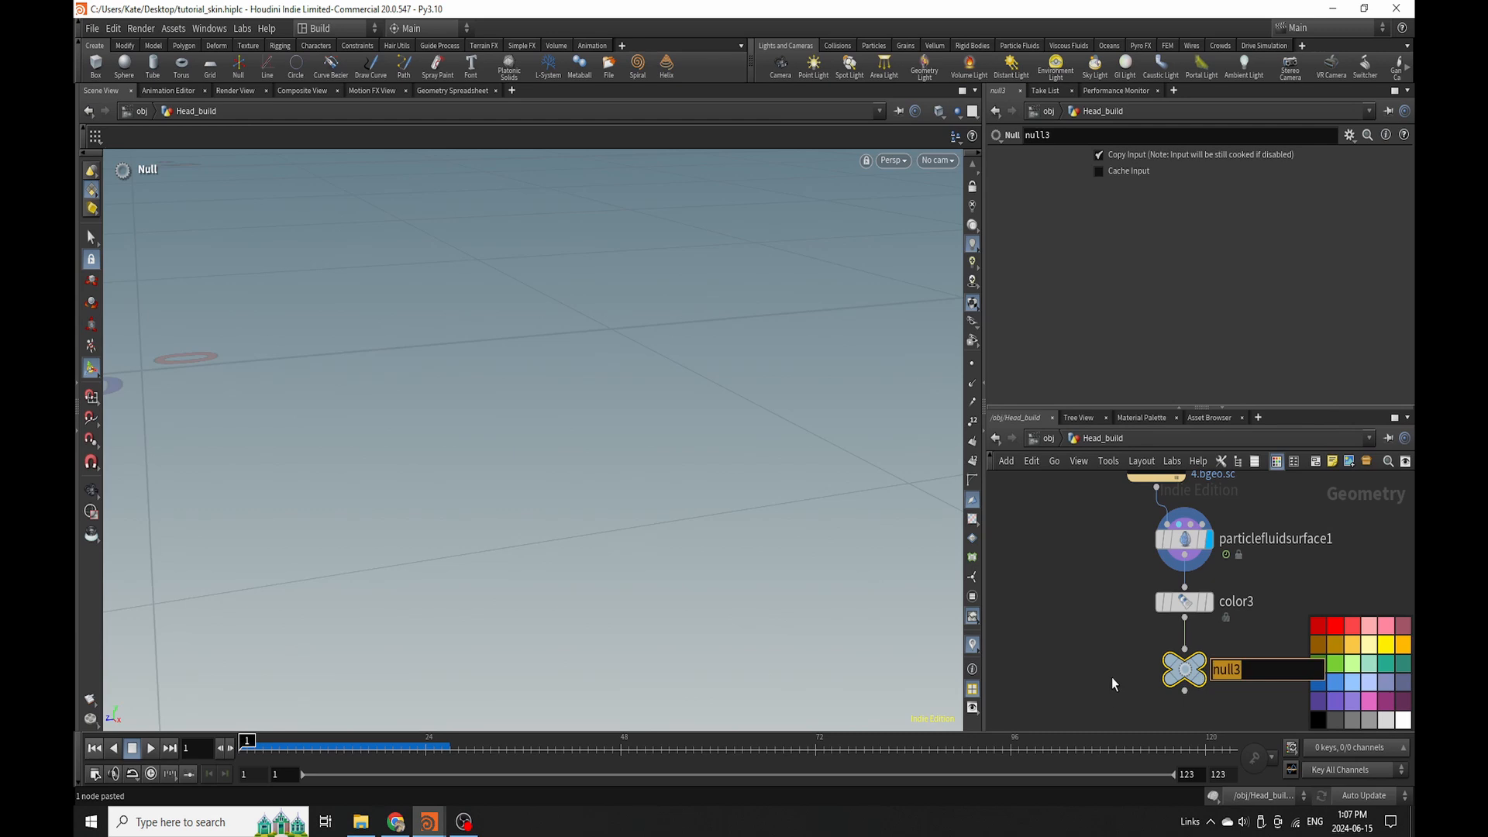
{"action": "type", "text": "Out_Blood_Pour"}
{"action": "key", "text": "Return"}
Move color3 and Out_Blood_Pour down, and insert a File Cache node between particlefluidsurface1 and color3.
{"action": "scroll", "coordinate": [1106, 594], "scroll_direction": "down", "scroll_amount": 2}
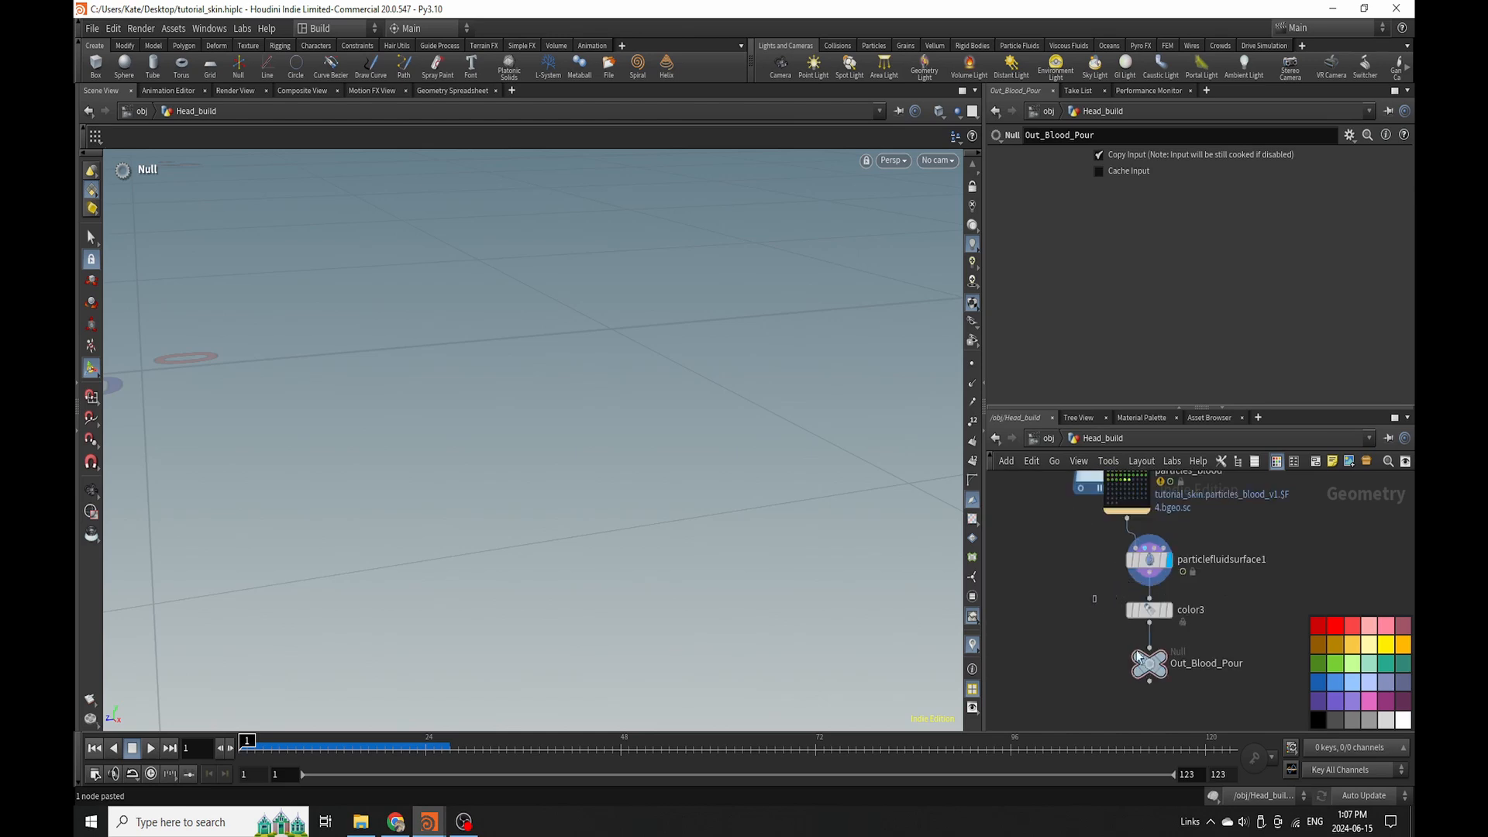
{"action": "left_click", "coordinate": [1149, 610], "text": "shift"}
{"action": "left_click_drag", "start_coordinate": [1149, 609], "coordinate": [1130, 673]}
{"action": "key", "text": "Tab"}
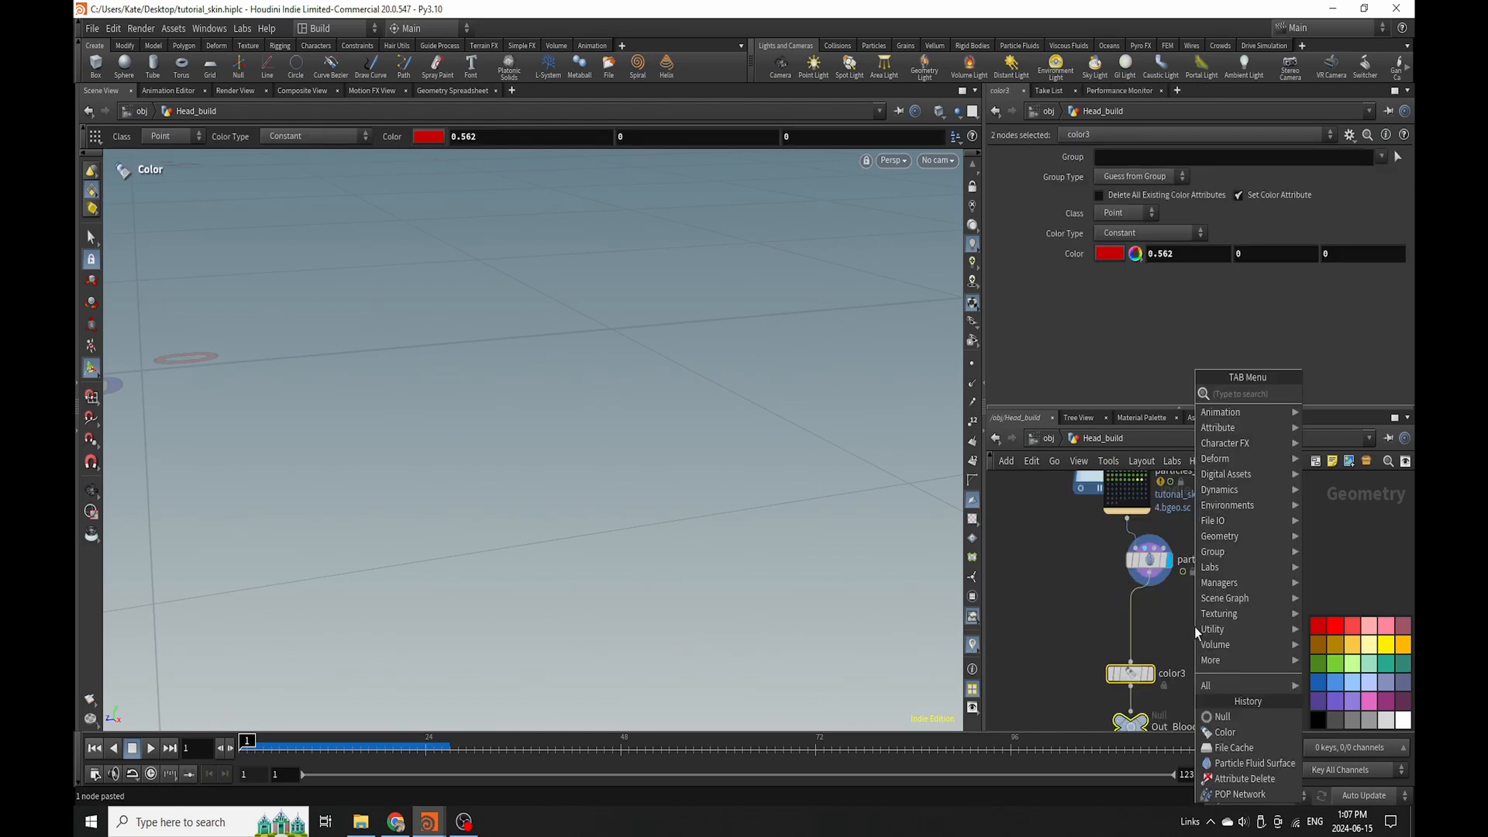
{"action": "type", "text": "file"}
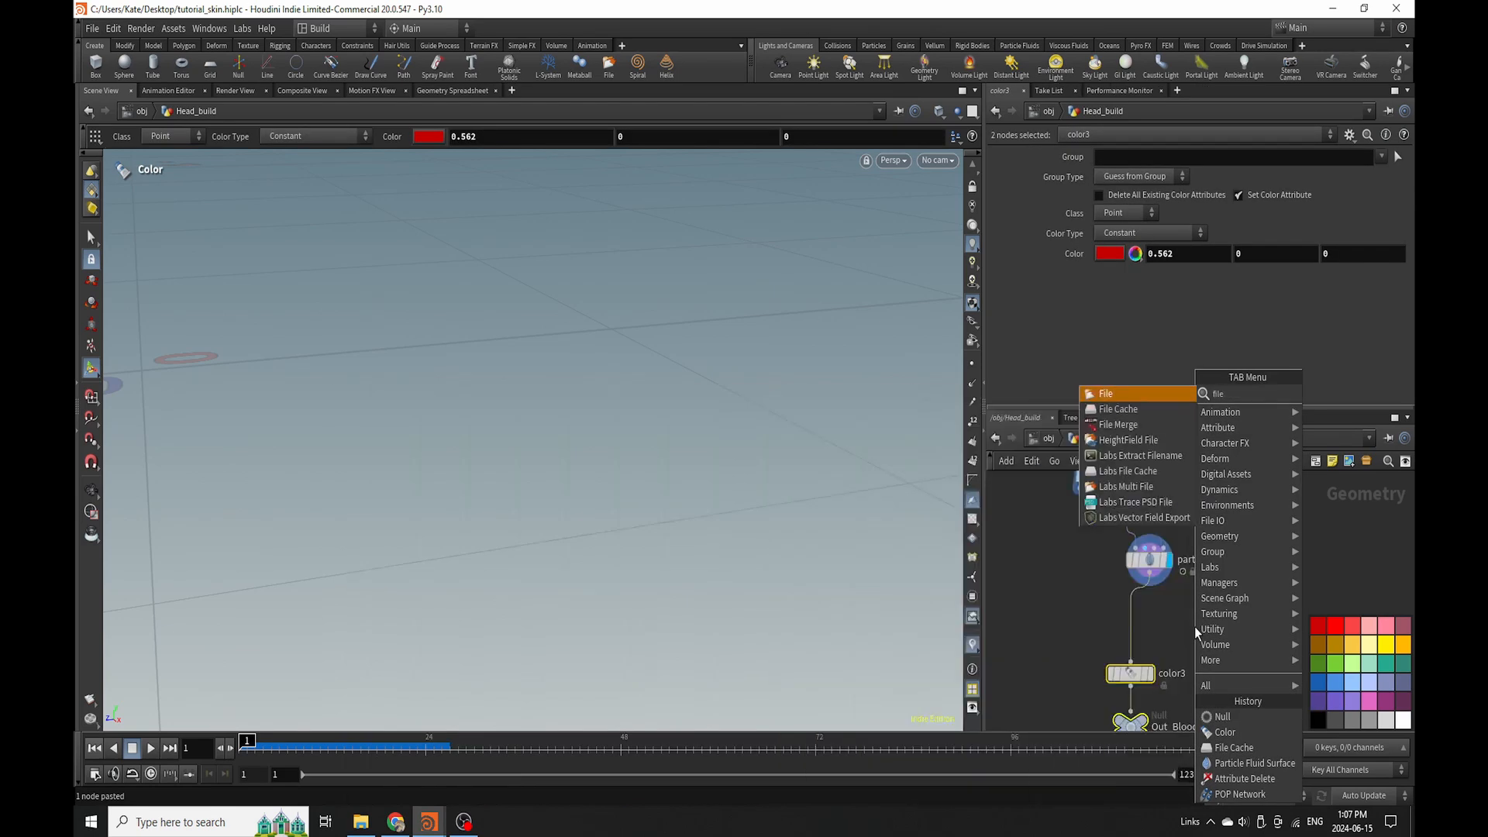
{"action": "left_click", "coordinate": [1106, 412]}
{"action": "left_click", "coordinate": [1134, 620]}
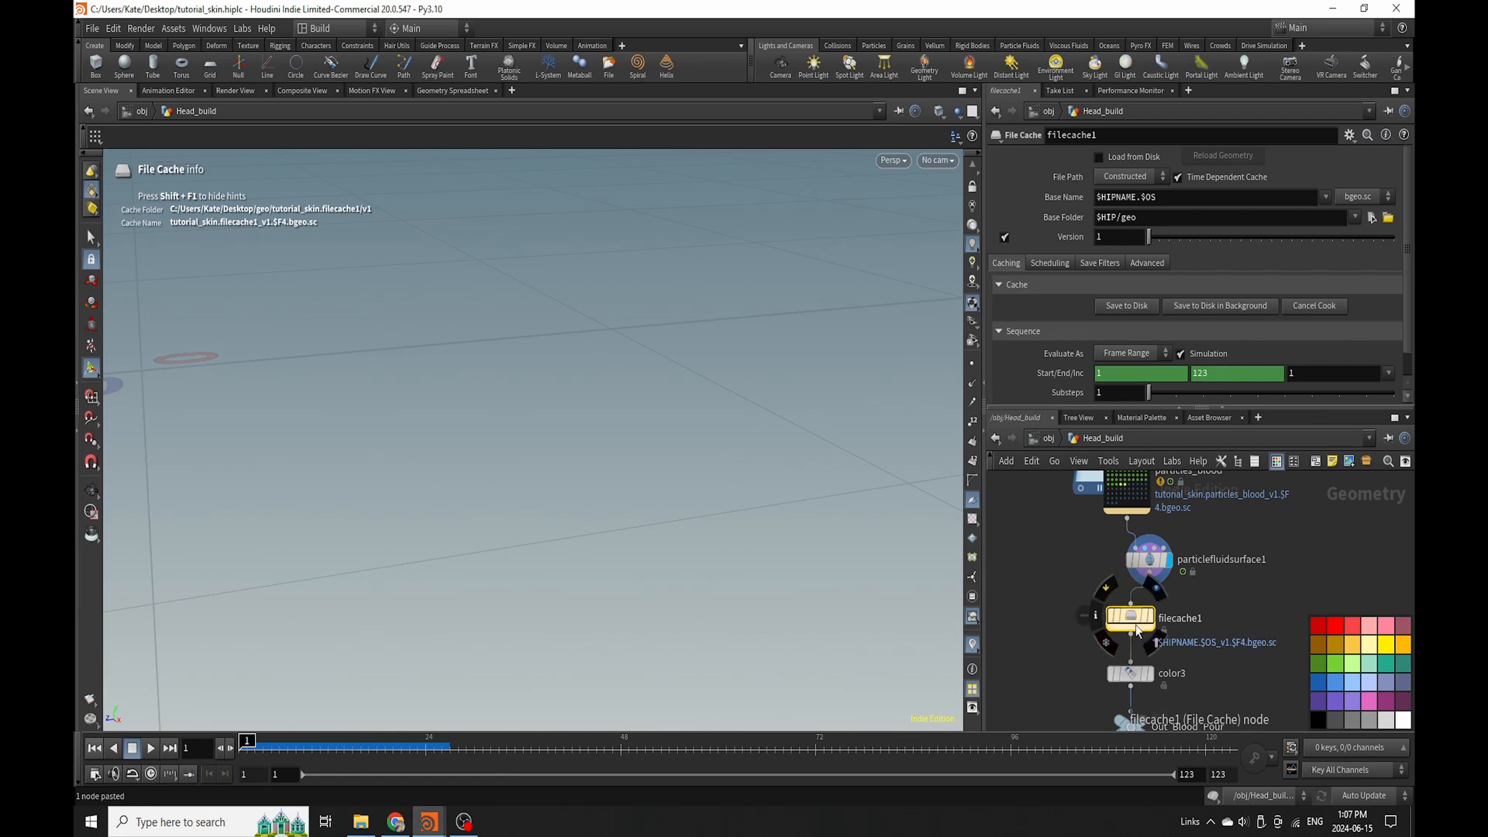
Save the scene and rename the File Cache node above color3 as blood_remesh.
{"action": "key", "text": "F2"}
{"action": "key", "text": "ctrl+s"}
{"action": "type", "text": "blood_remesh"}
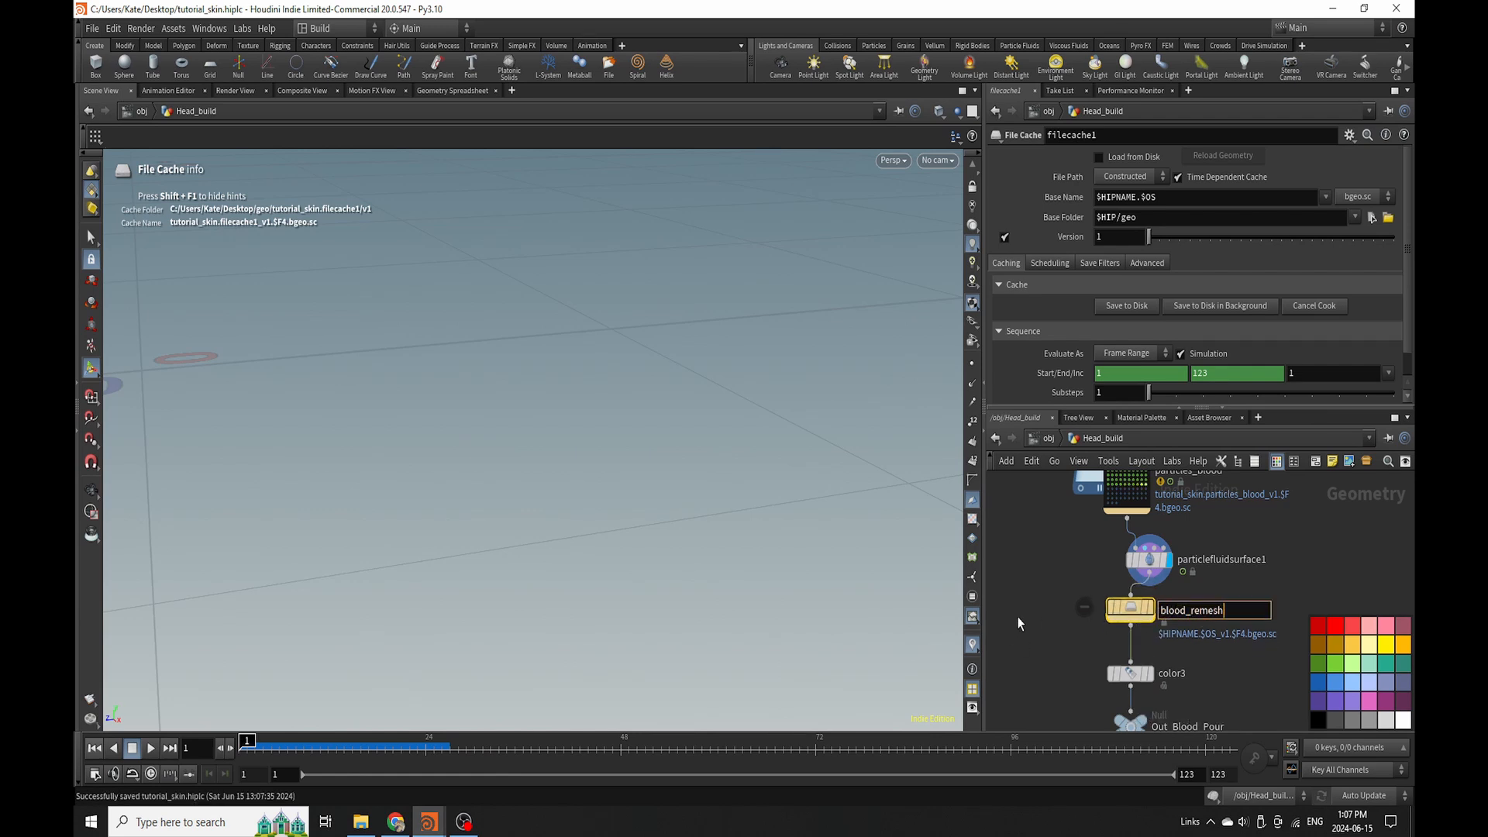
{"action": "key", "text": "Return"}
Move blood_remesh, color3 and Out_Blood_Pour further down, and align particlefluidsurface1 in the column below particles_blood.
{"action": "scroll", "coordinate": [1082, 577], "scroll_direction": "down", "scroll_amount": 5}
{"action": "scroll", "coordinate": [1086, 578], "scroll_direction": "up", "scroll_amount": 2}
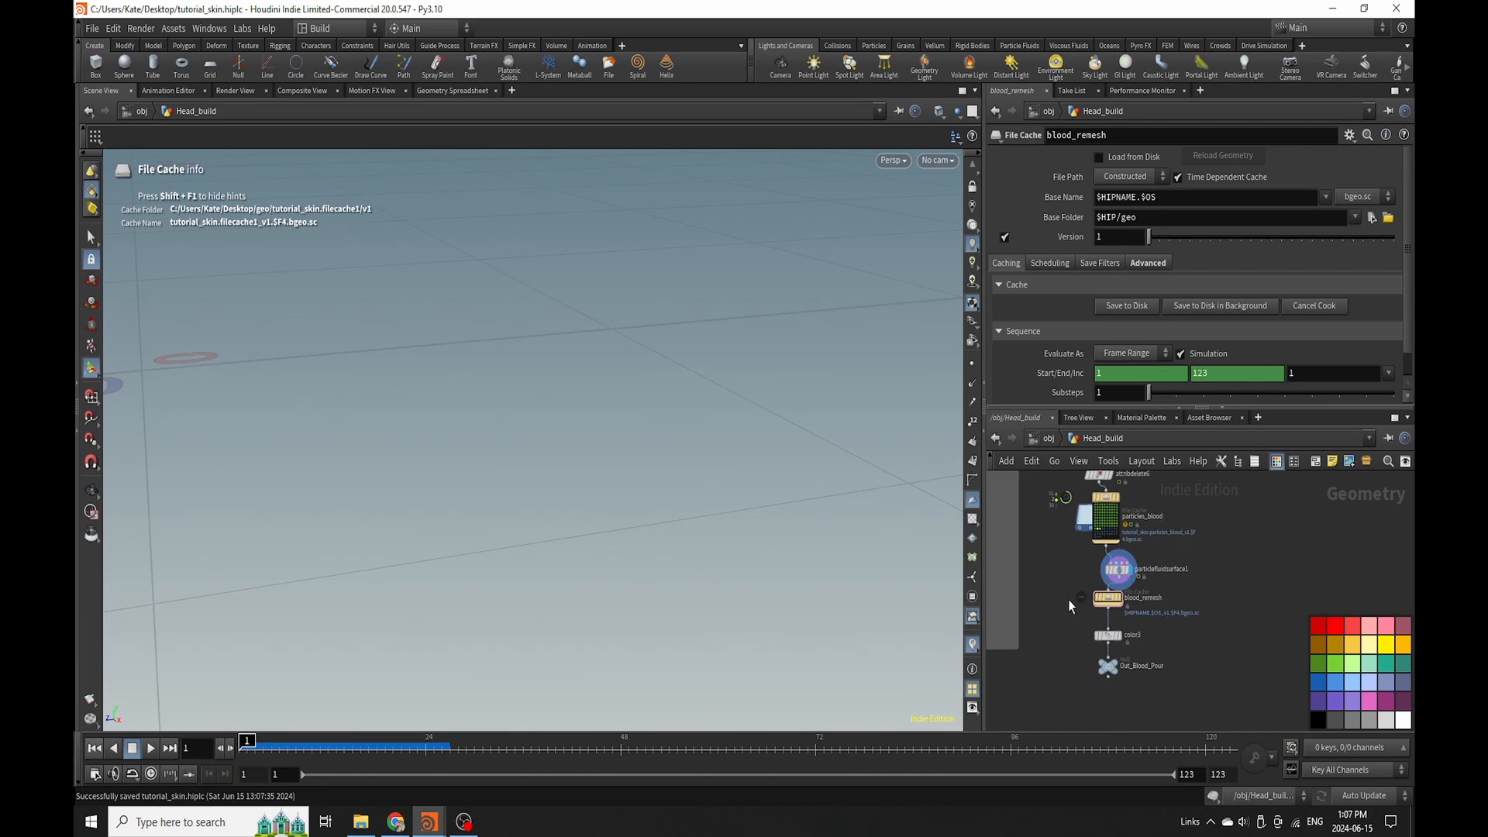
{"action": "left_click_drag", "start_coordinate": [1068, 600], "coordinate": [1107, 638]}
{"action": "left_click_drag", "start_coordinate": [1118, 574], "coordinate": [1106, 581]}
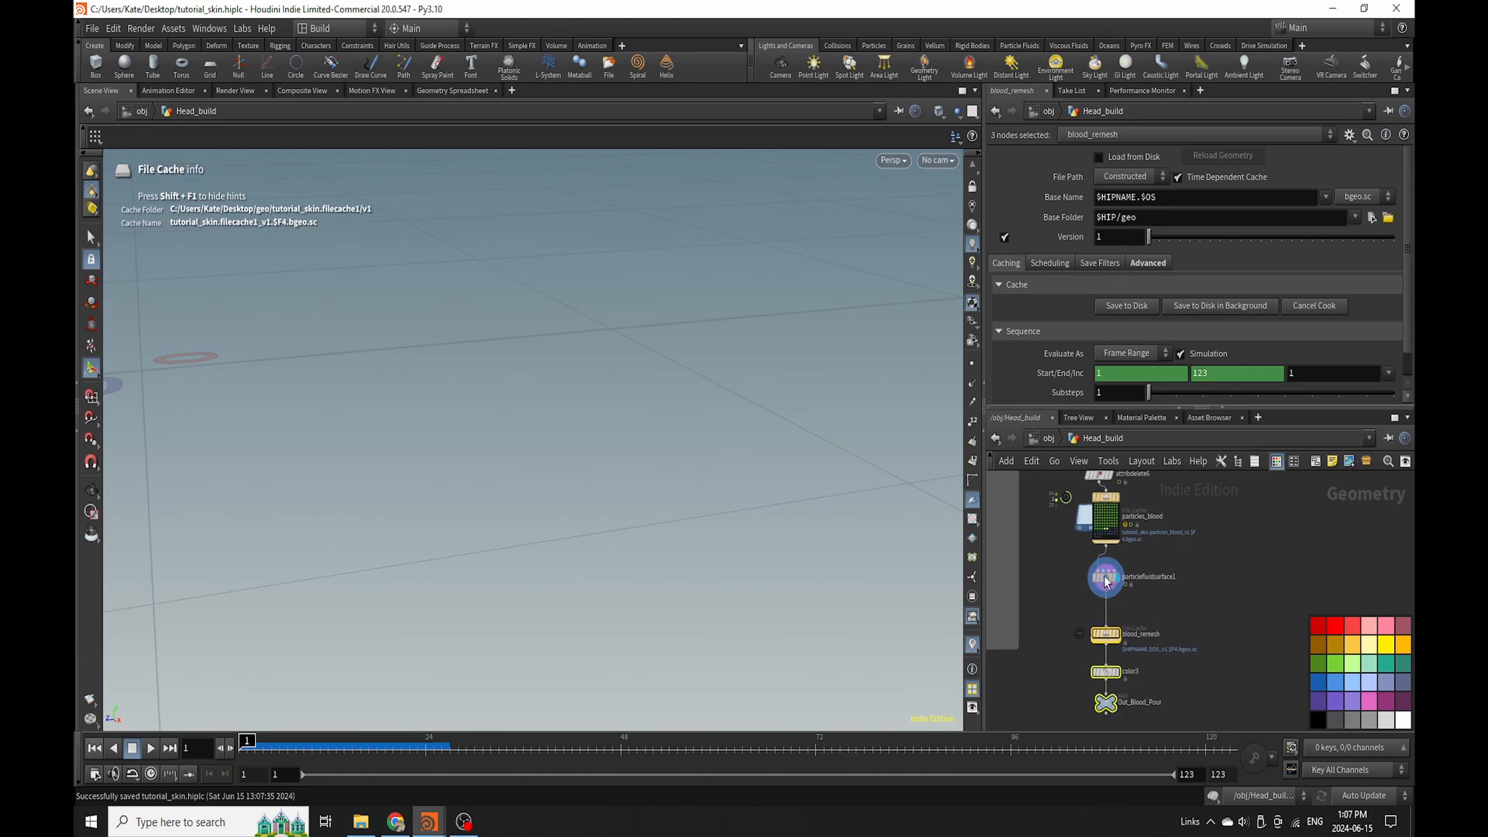
{"action": "left_click", "coordinate": [1224, 574]}
Return to the object level, add a Geometry object below Blood_Skin_Clots and name it Blood_Pour.
{"action": "scroll", "coordinate": [1127, 702], "scroll_direction": "up", "scroll_amount": 4}
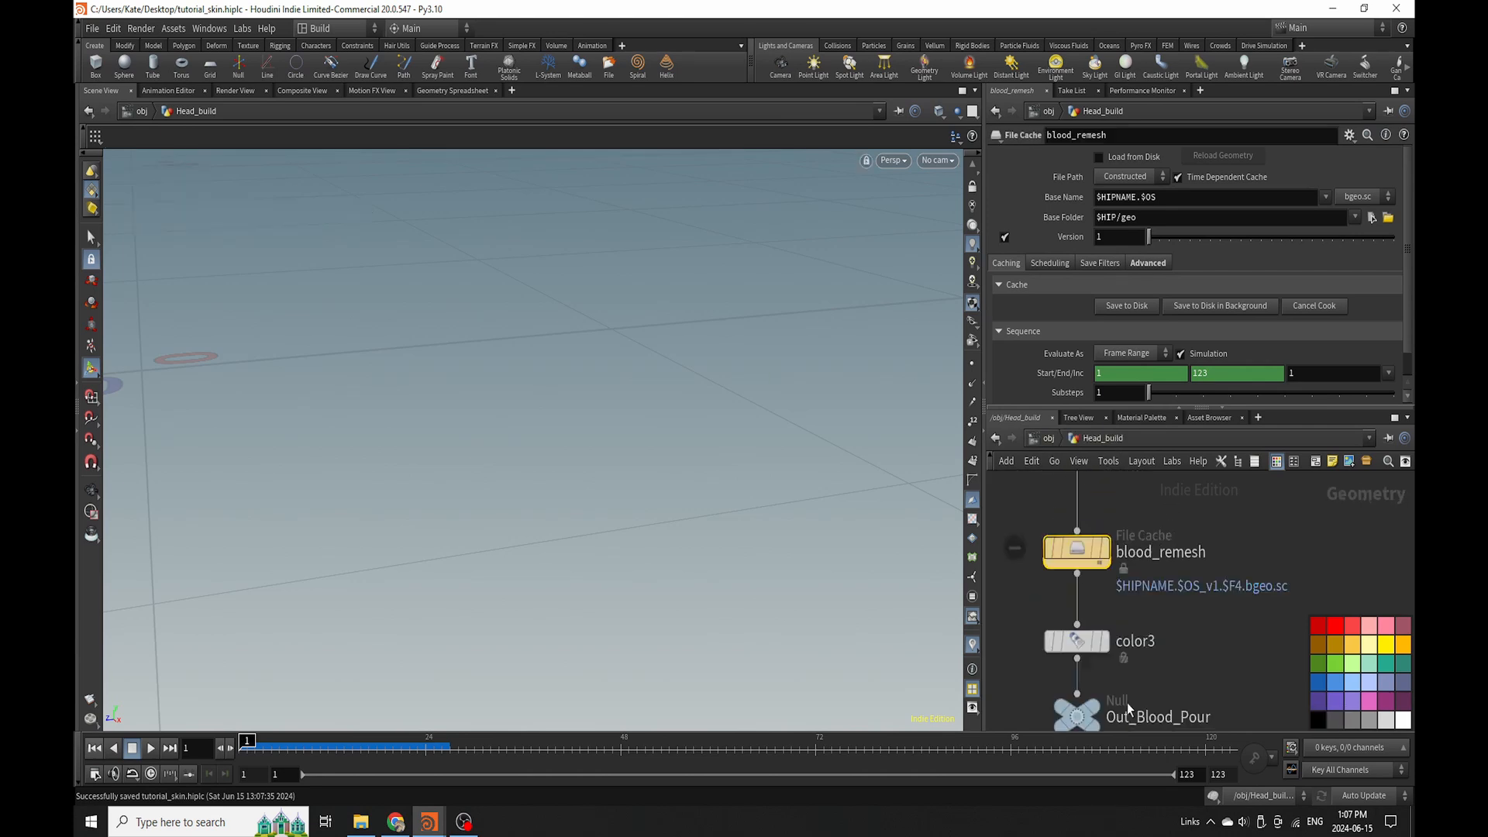
{"action": "left_click", "coordinate": [1048, 438]}
{"action": "scroll", "coordinate": [1092, 542], "scroll_direction": "up", "scroll_amount": 2}
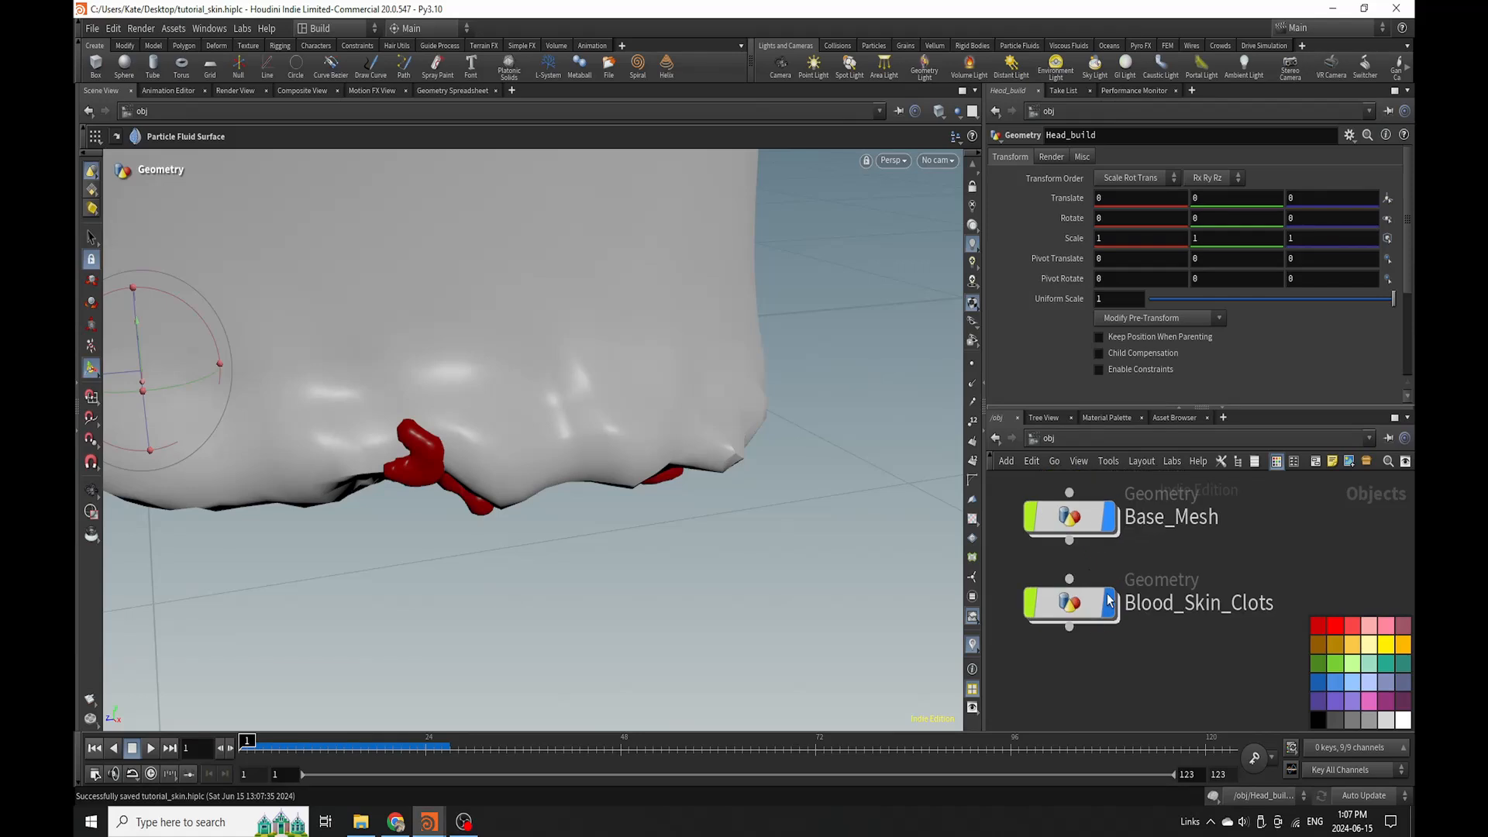
{"action": "scroll", "coordinate": [1106, 558], "scroll_direction": "down", "scroll_amount": 4}
{"action": "scroll", "coordinate": [1101, 640], "scroll_direction": "up", "scroll_amount": 3}
{"action": "key", "text": "Tab"}
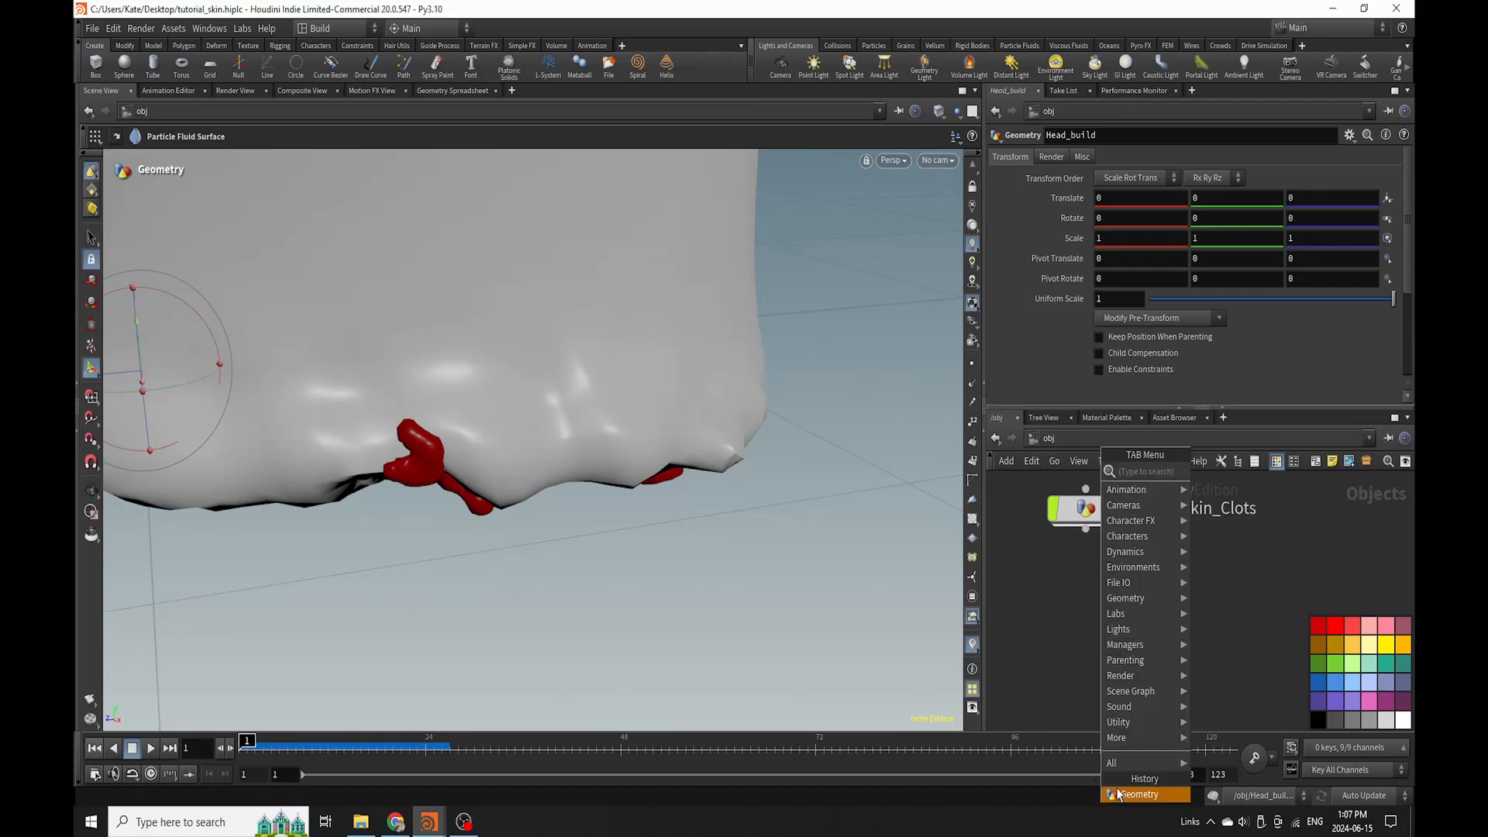
{"action": "left_click", "coordinate": [1140, 794]}
{"action": "left_click", "coordinate": [1103, 588]}
{"action": "double_click", "coordinate": [1160, 594]}
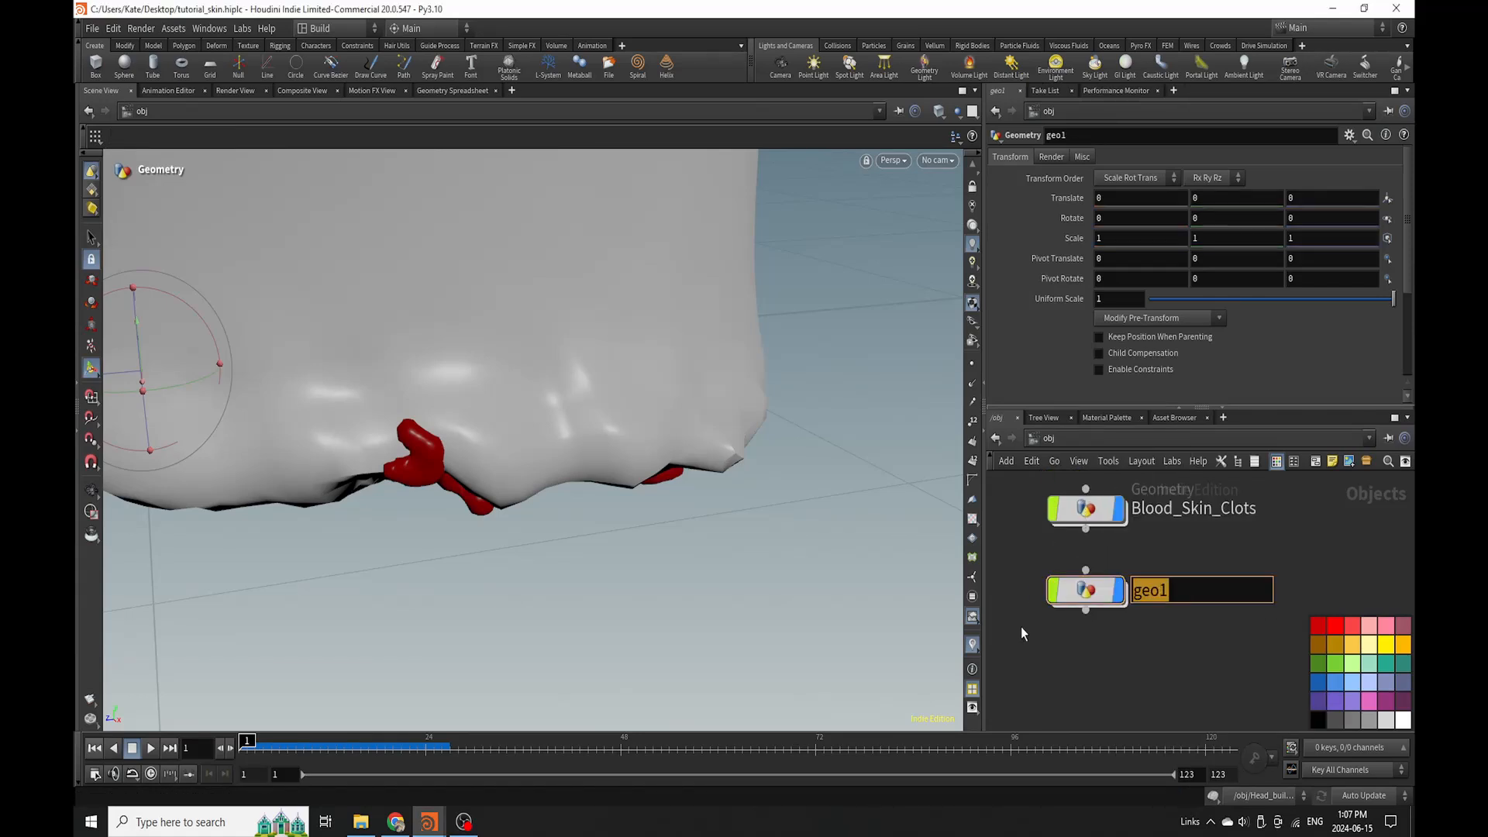
{"action": "type", "text": "Bl"}
{"action": "type", "text": "ood_Pour"}
{"action": "key", "text": "Return"}
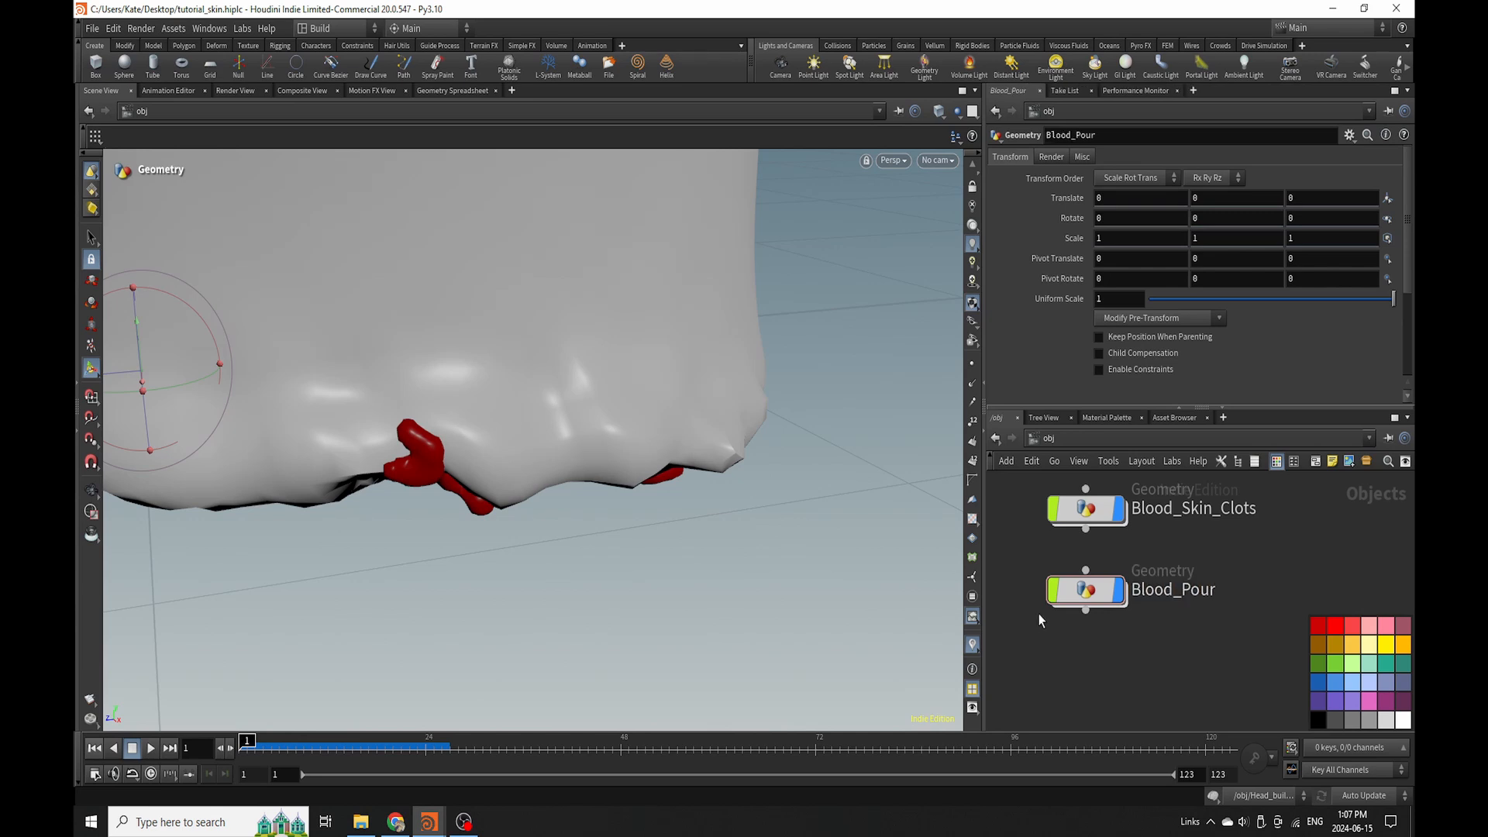
Add an Object Merge node inside the Blood_Pour object.
{"action": "double_click", "coordinate": [1093, 591]}
{"action": "key", "text": "Tab"}
{"action": "type", "text": "obj"}
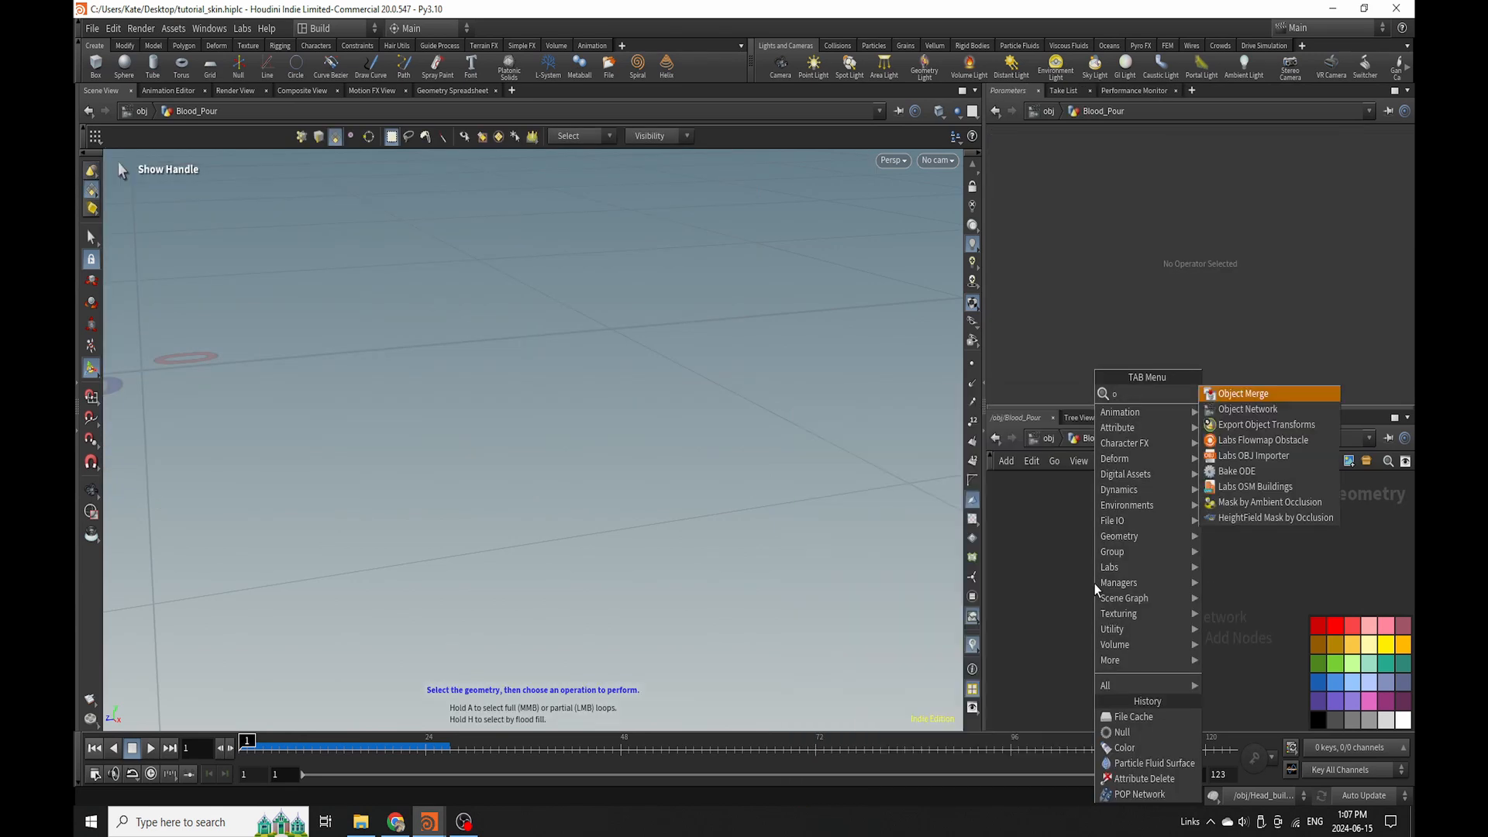
{"action": "left_click", "coordinate": [1237, 392]}
{"action": "left_click", "coordinate": [1128, 571]}
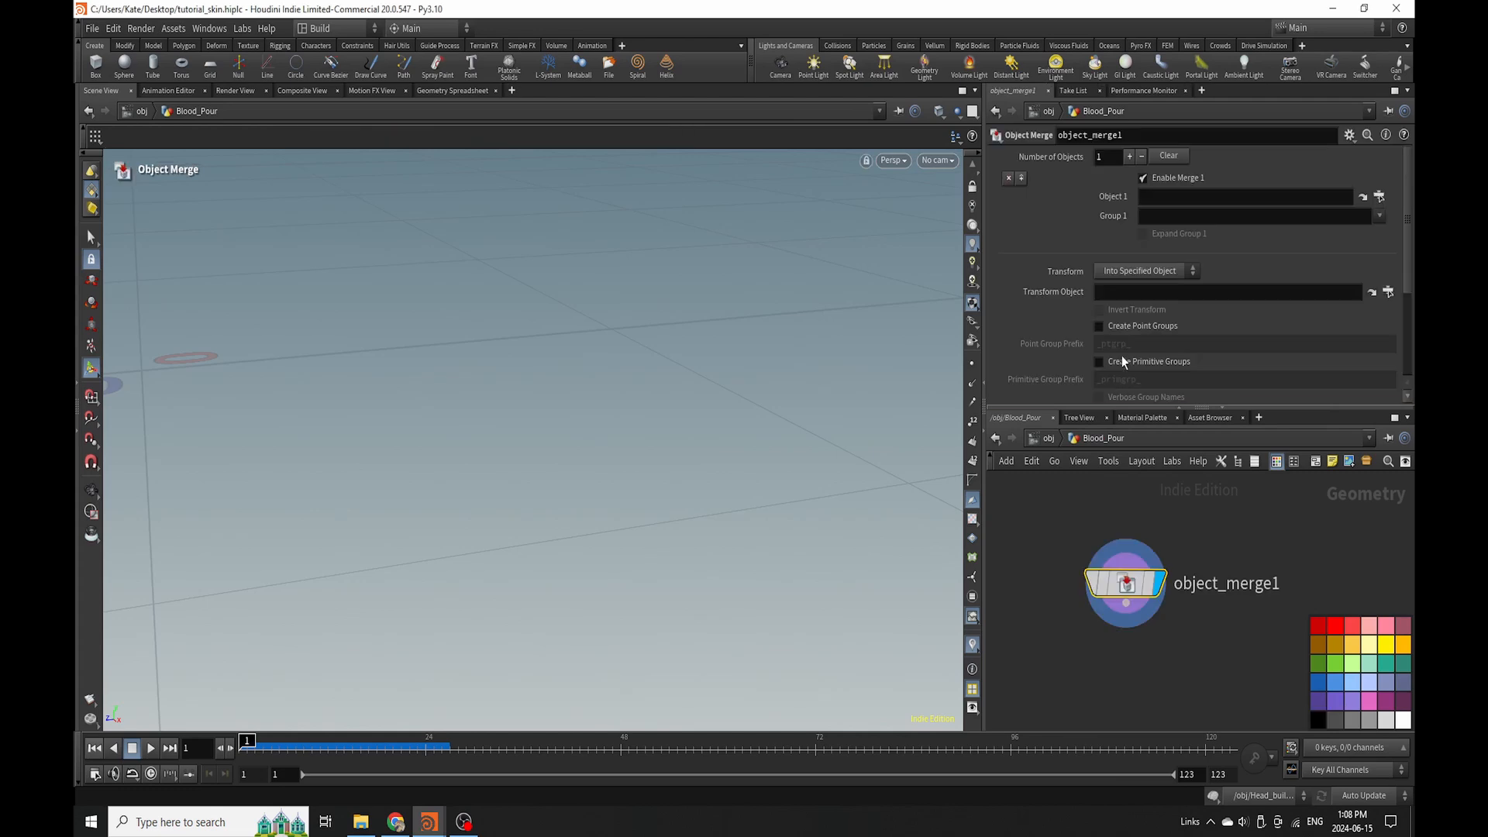
Set the Object Merge transform to Into This Object and choose /obj/Head_build/Out_Blood_Pour as Object 1.
{"action": "left_click", "coordinate": [1146, 271]}
{"action": "left_click", "coordinate": [1140, 305]}
{"action": "left_click", "coordinate": [1382, 195]}
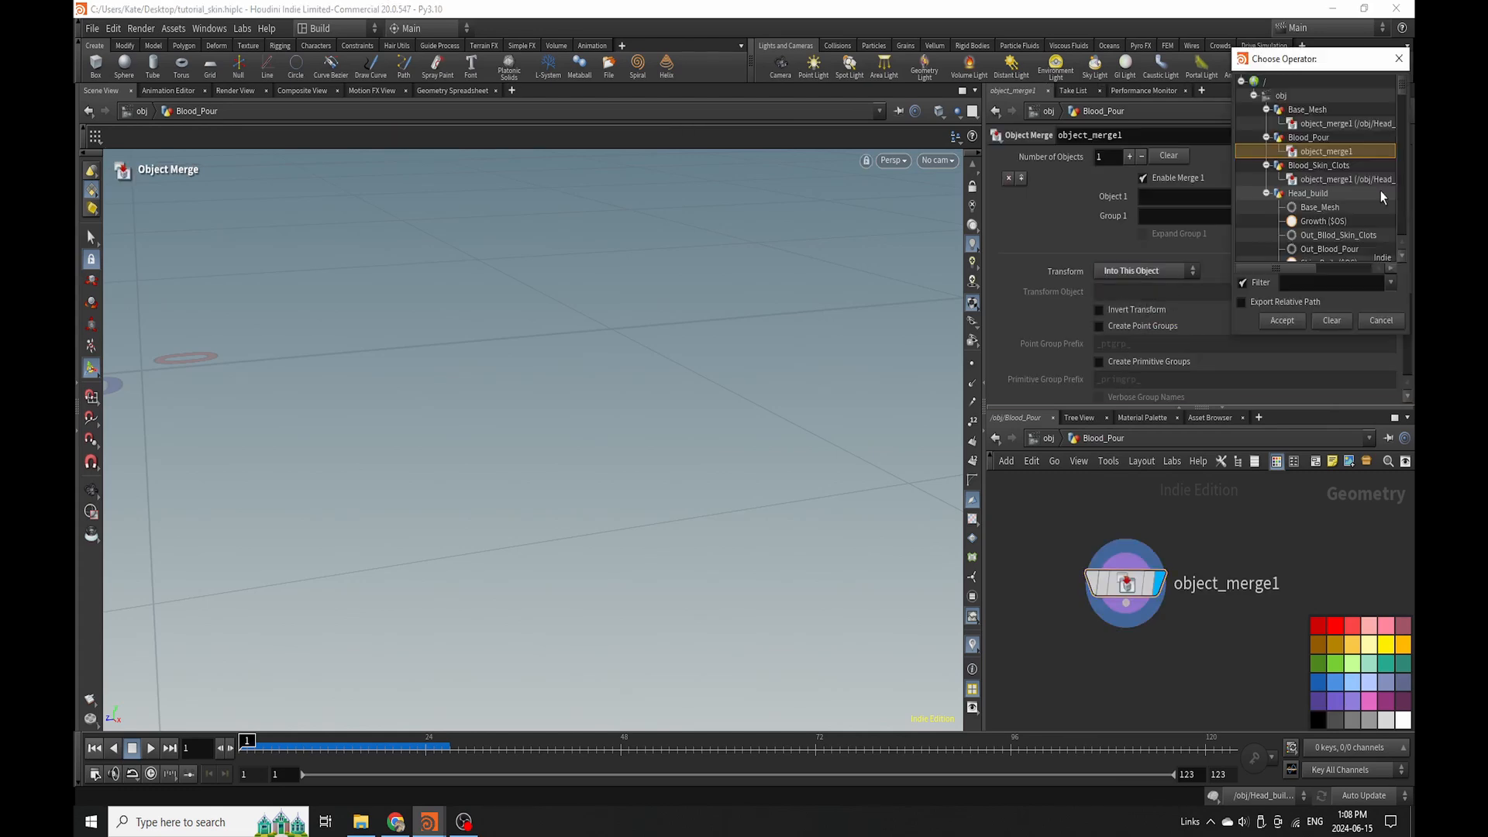
{"action": "scroll", "coordinate": [1338, 201], "scroll_direction": "down", "scroll_amount": 2}
{"action": "left_click", "coordinate": [1341, 221]}
{"action": "double_click", "coordinate": [1330, 207]}
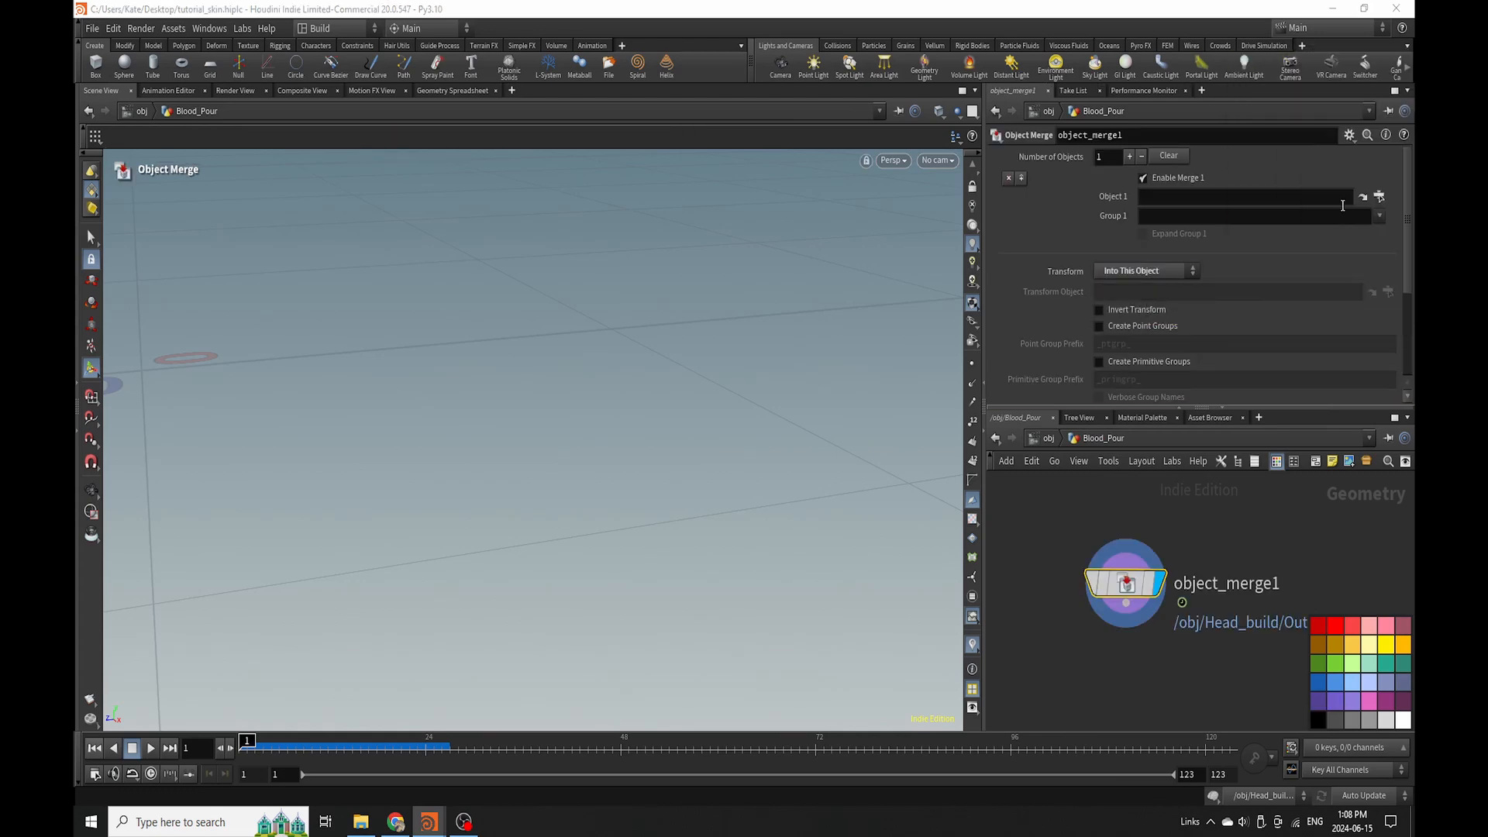
Enclose the blood pour node chain in Head_build in a widened network box, and place an empty sticky note inside it.
{"action": "left_click", "coordinate": [1044, 439]}
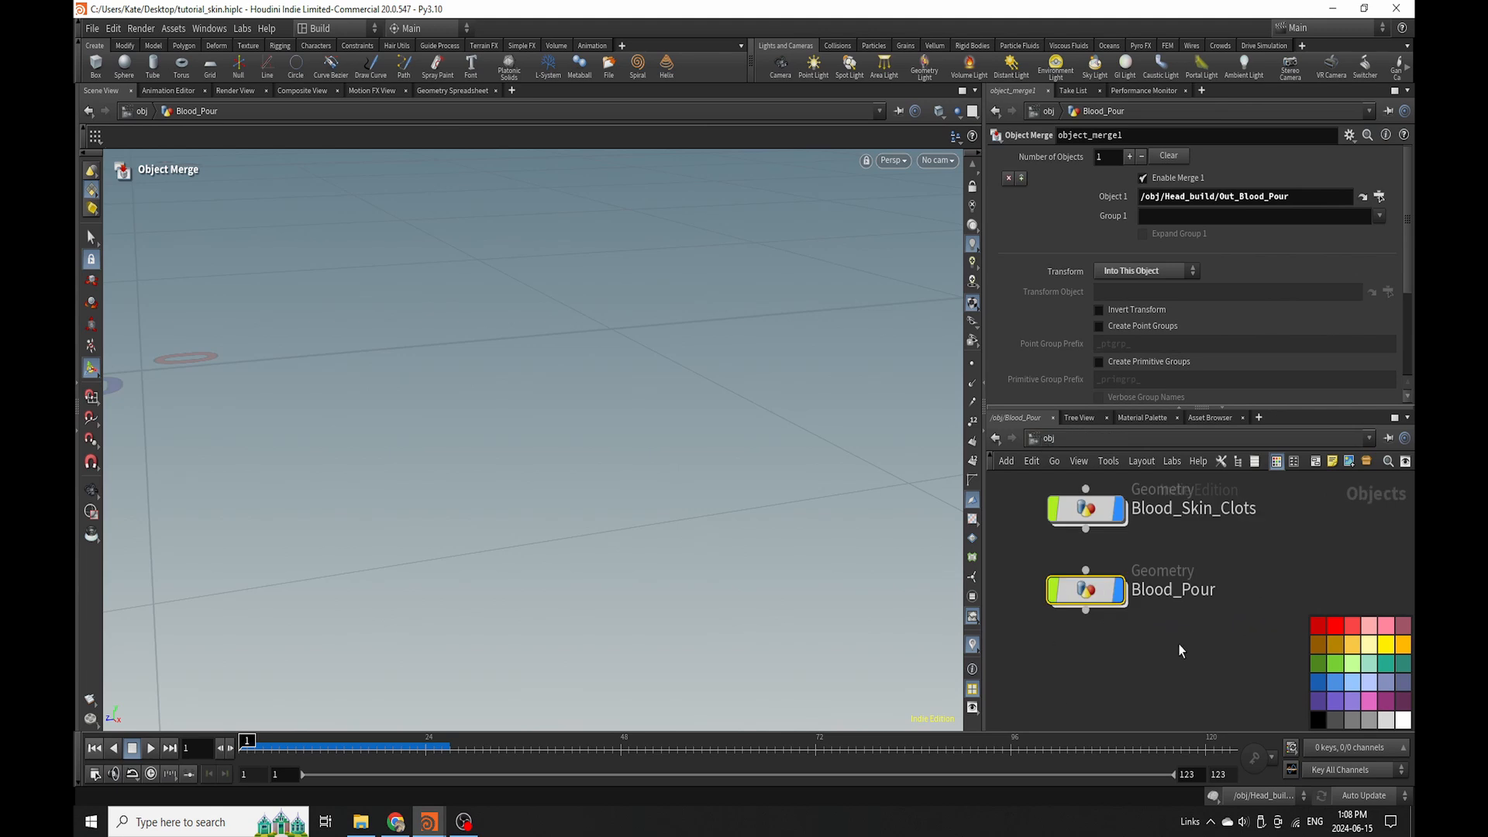
{"action": "double_click", "coordinate": [1106, 506]}
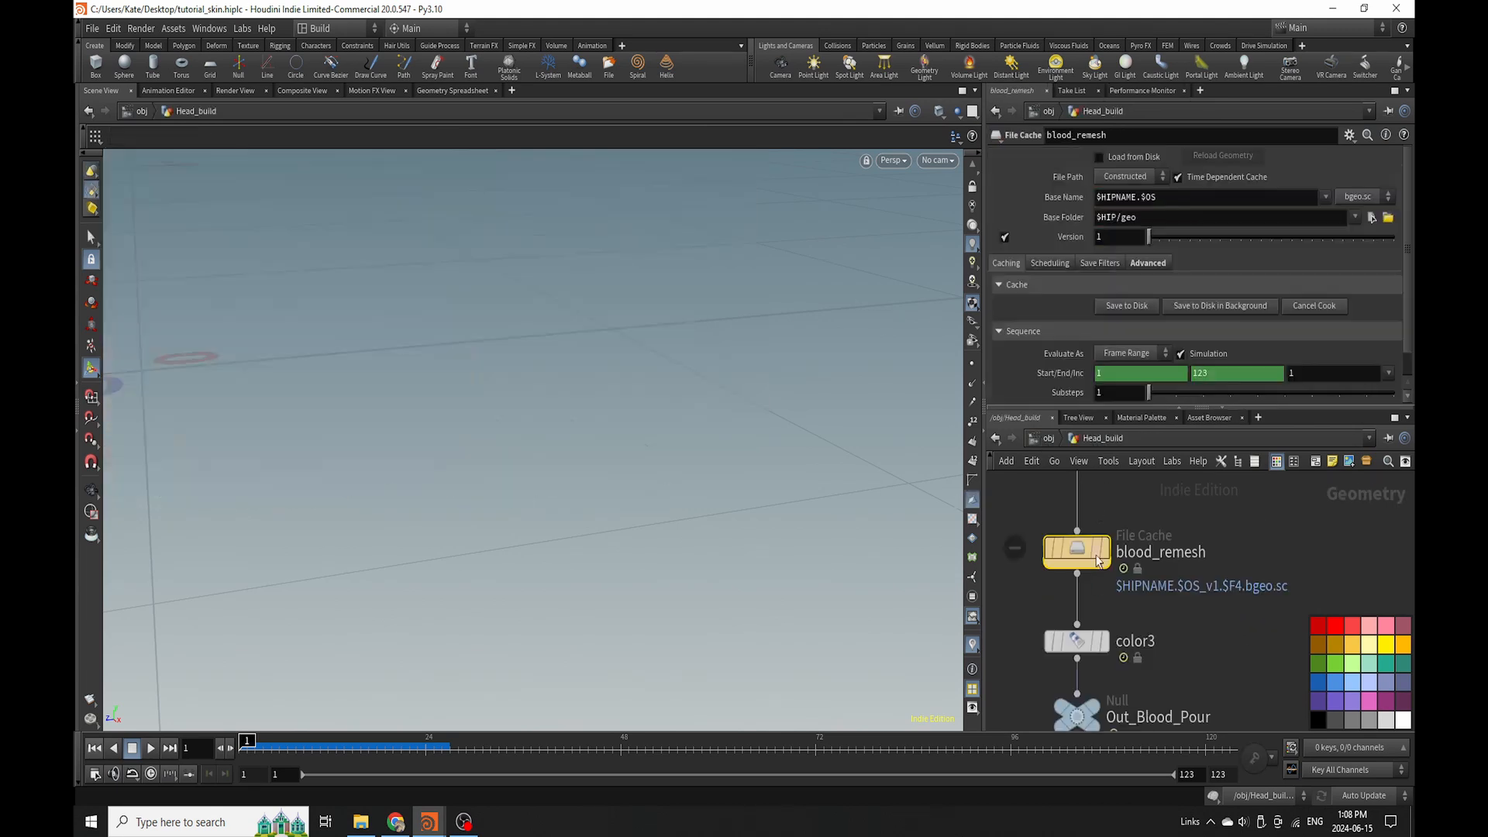
{"action": "scroll", "coordinate": [1133, 569], "scroll_direction": "down", "scroll_amount": 5}
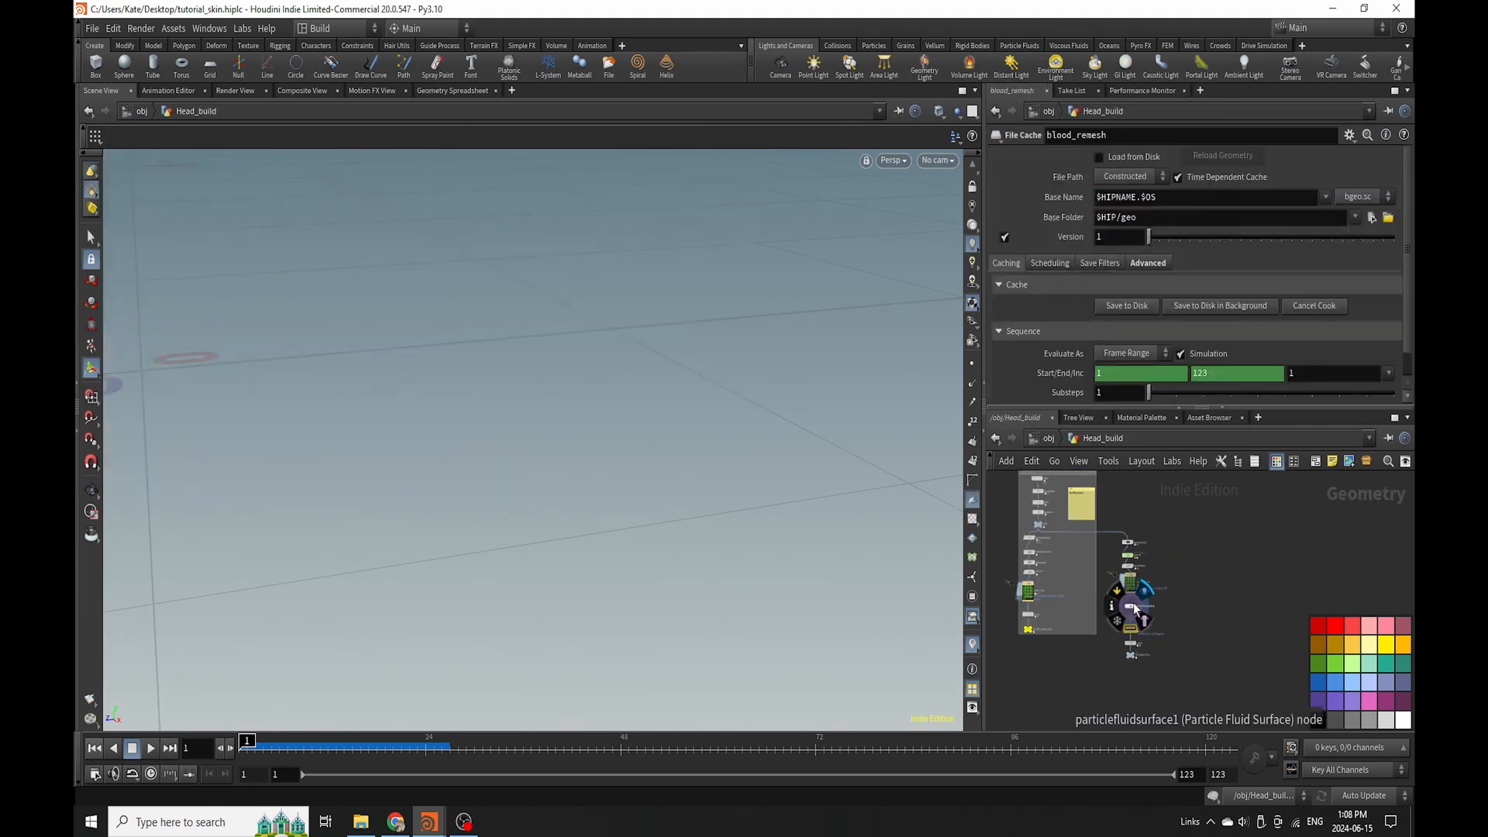
{"action": "left_click_drag", "start_coordinate": [1228, 525], "coordinate": [1119, 682]}
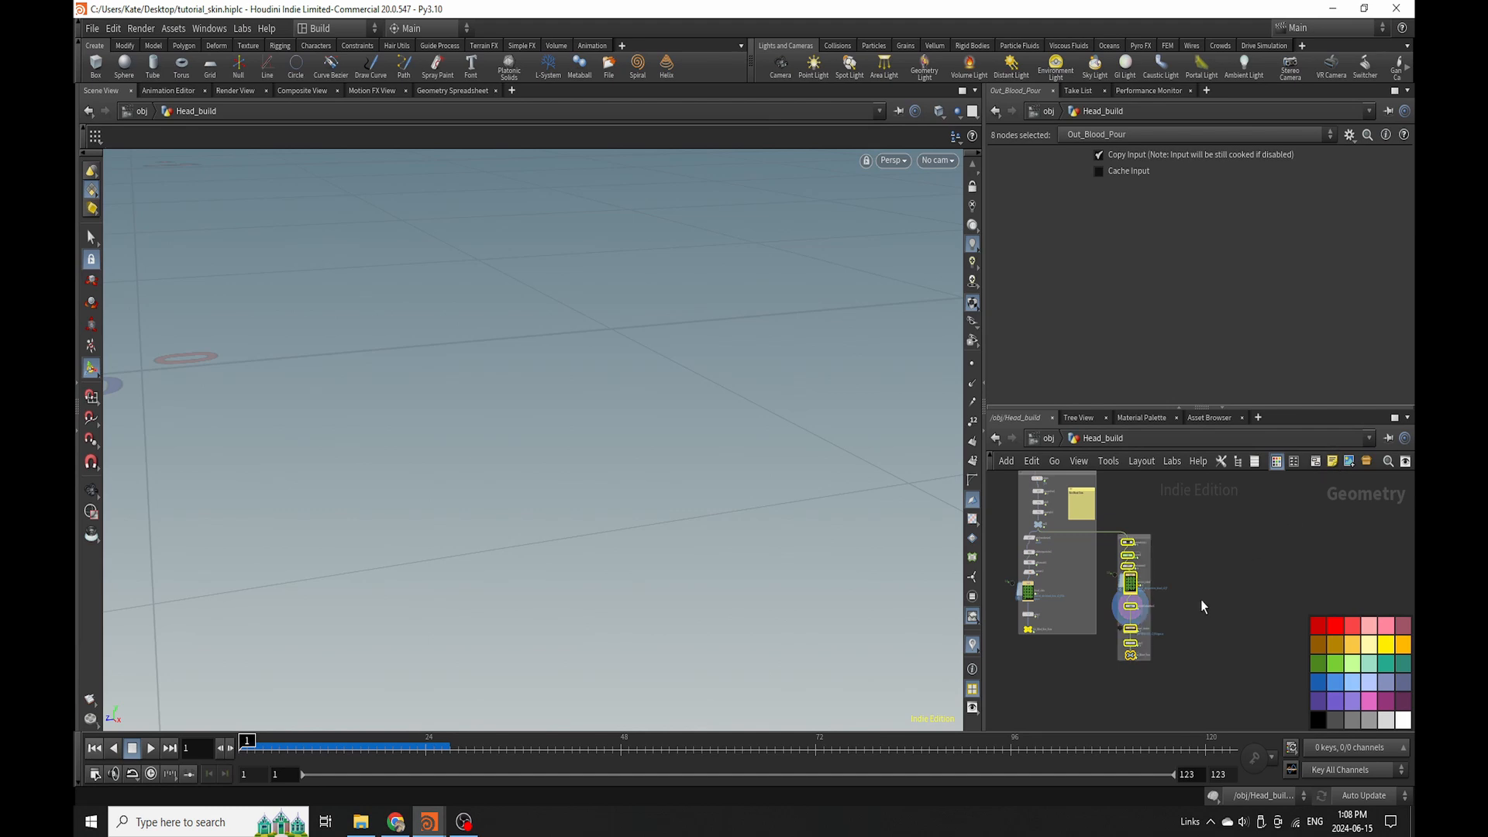
{"action": "scroll", "coordinate": [1202, 598], "scroll_direction": "up", "scroll_amount": 4}
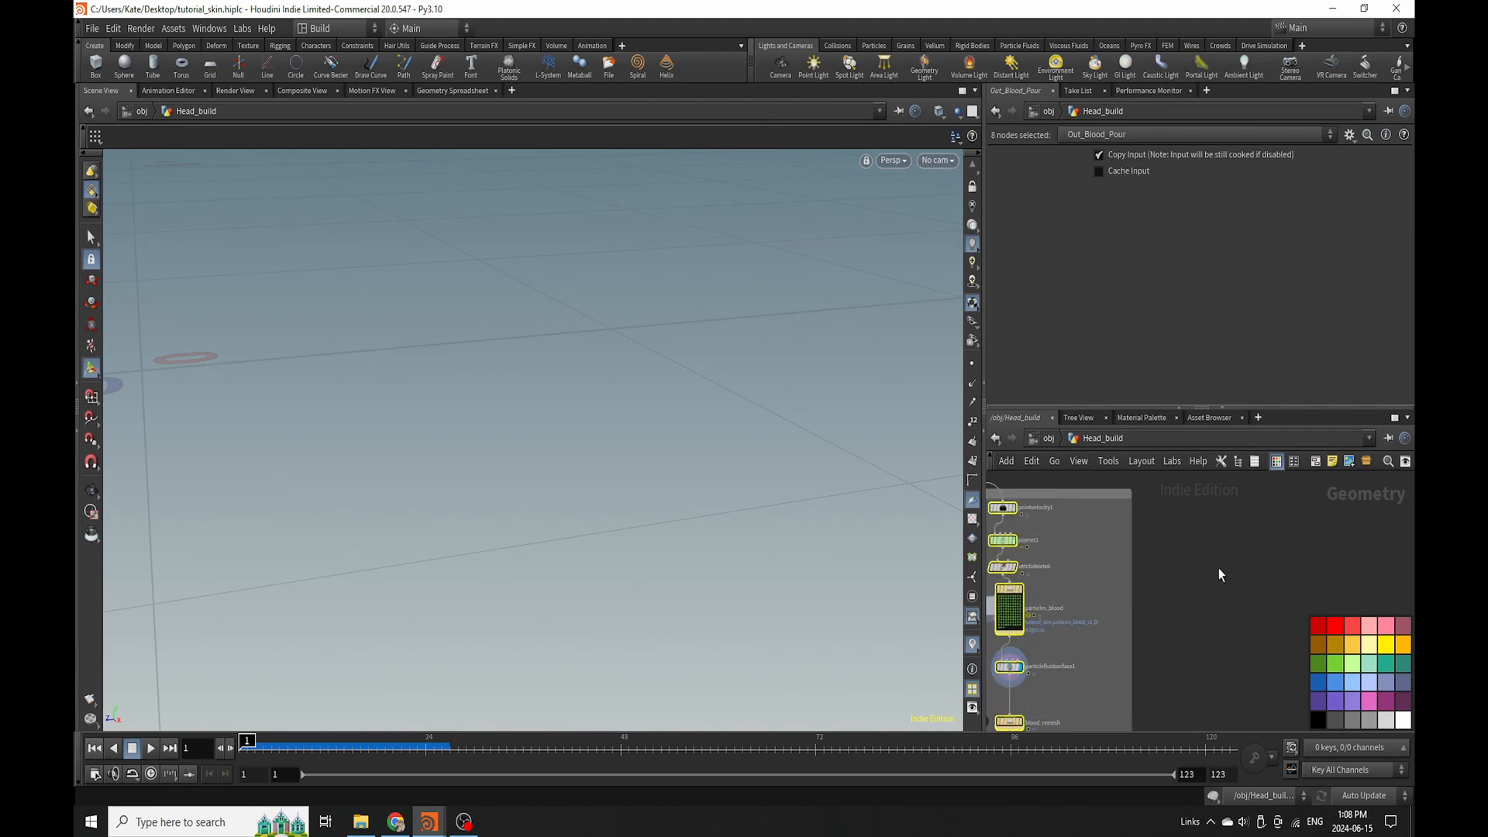
{"action": "scroll", "coordinate": [1218, 569], "scroll_direction": "down", "scroll_amount": 4}
{"action": "scroll", "coordinate": [1170, 575], "scroll_direction": "up", "scroll_amount": 5}
{"action": "left_click", "coordinate": [1159, 574]}
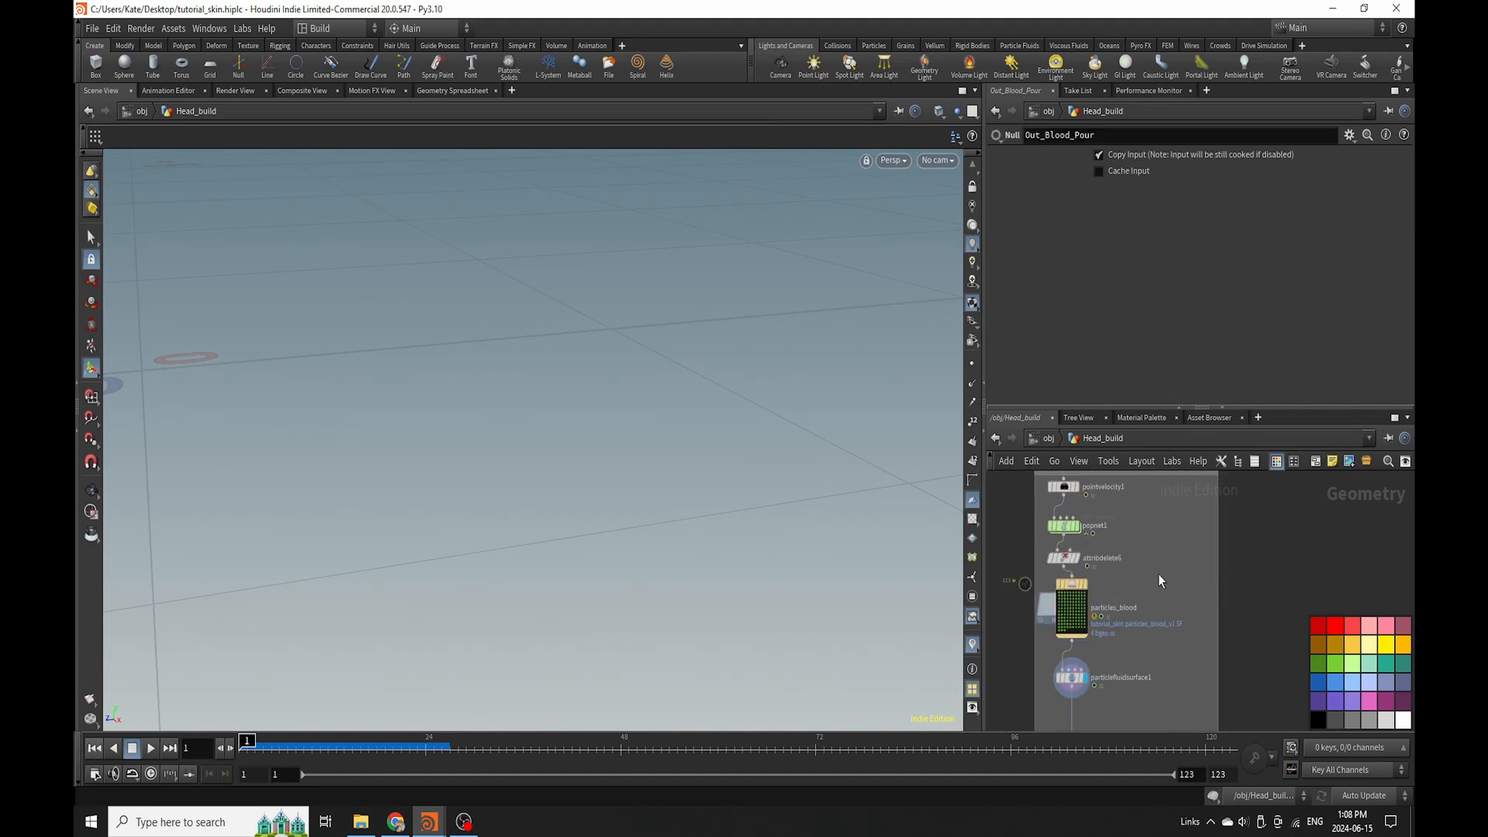
{"action": "left_click", "coordinate": [1333, 461]}
{"action": "left_click_drag", "start_coordinate": [1269, 513], "coordinate": [1215, 532]}
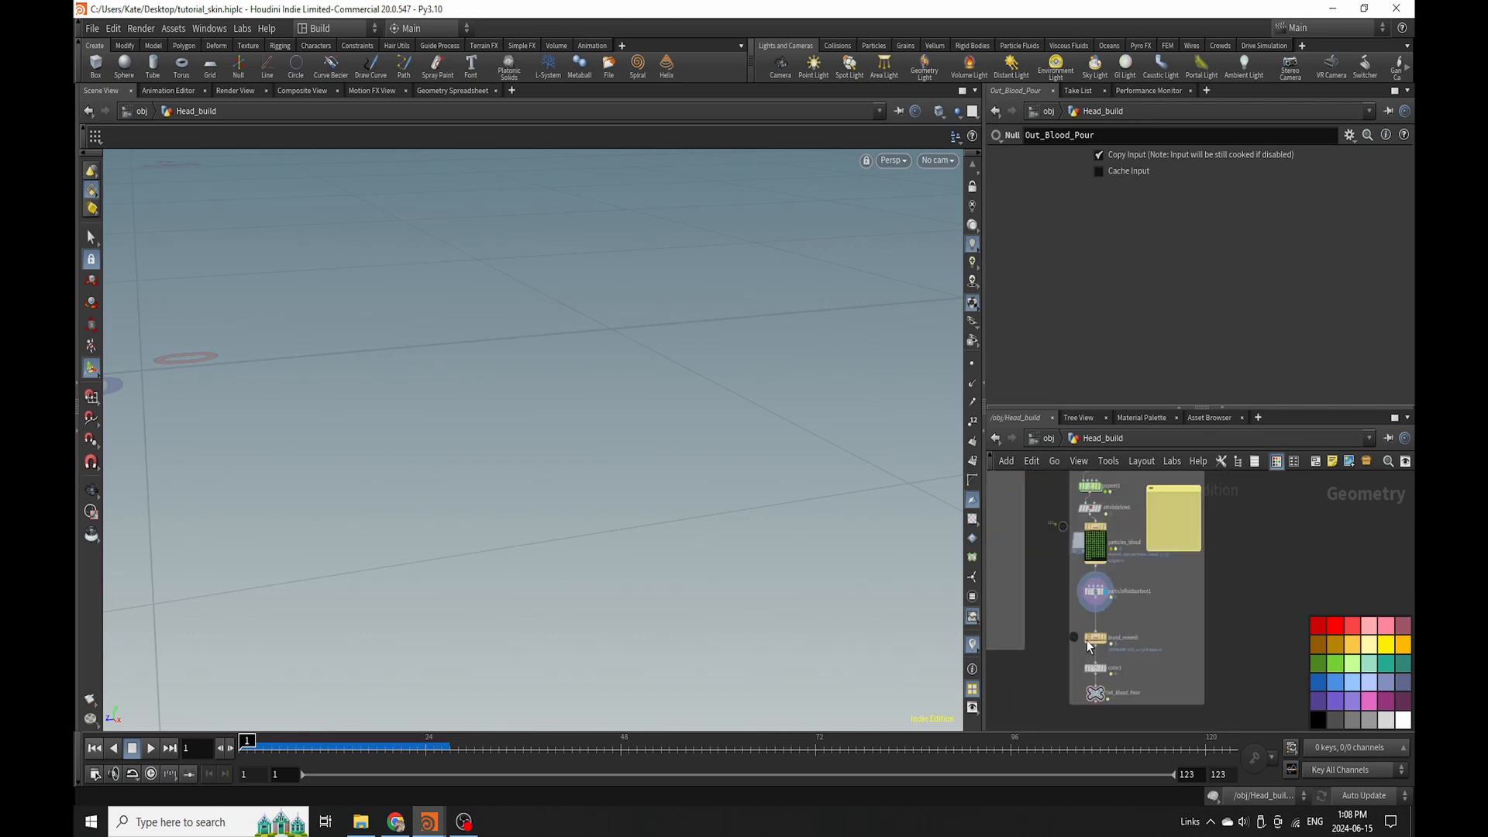
Move blood_remesh up directly below particlefluidsurface1 and save its cache to disk in the background.
{"action": "left_click", "coordinate": [1094, 607]}
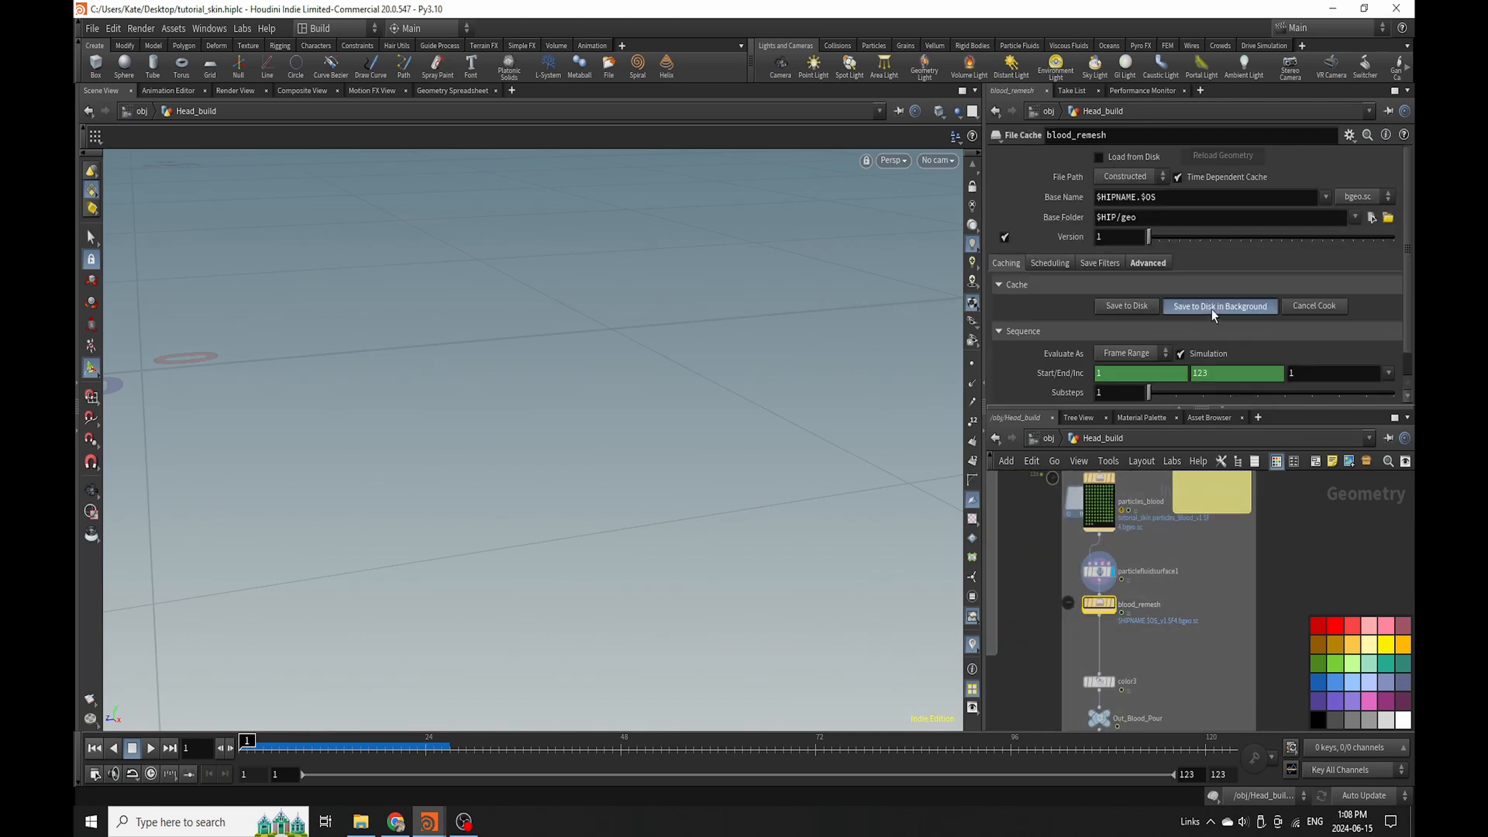
{"action": "left_click", "coordinate": [1212, 309]}
{"action": "left_click", "coordinate": [1186, 363]}
{"action": "scroll", "coordinate": [1159, 612], "scroll_direction": "down", "scroll_amount": 3}
{"action": "scroll", "coordinate": [1178, 566], "scroll_direction": "up", "scroll_amount": 4}
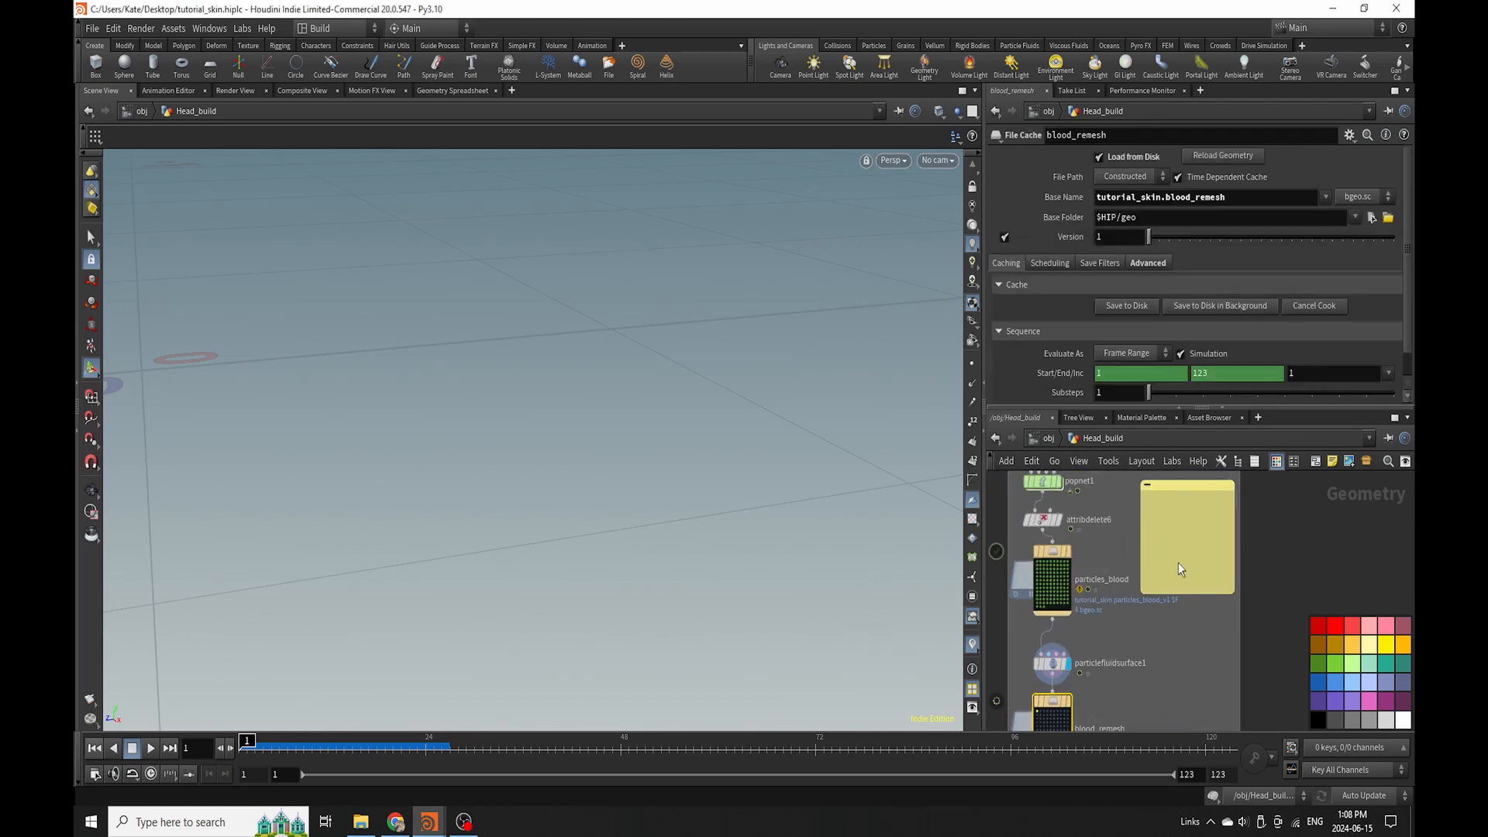
Write Blood Pour in the sticky note beside the particles_blood chain.
{"action": "double_click", "coordinate": [1179, 563]}
{"action": "type", "text": "Bloo"}
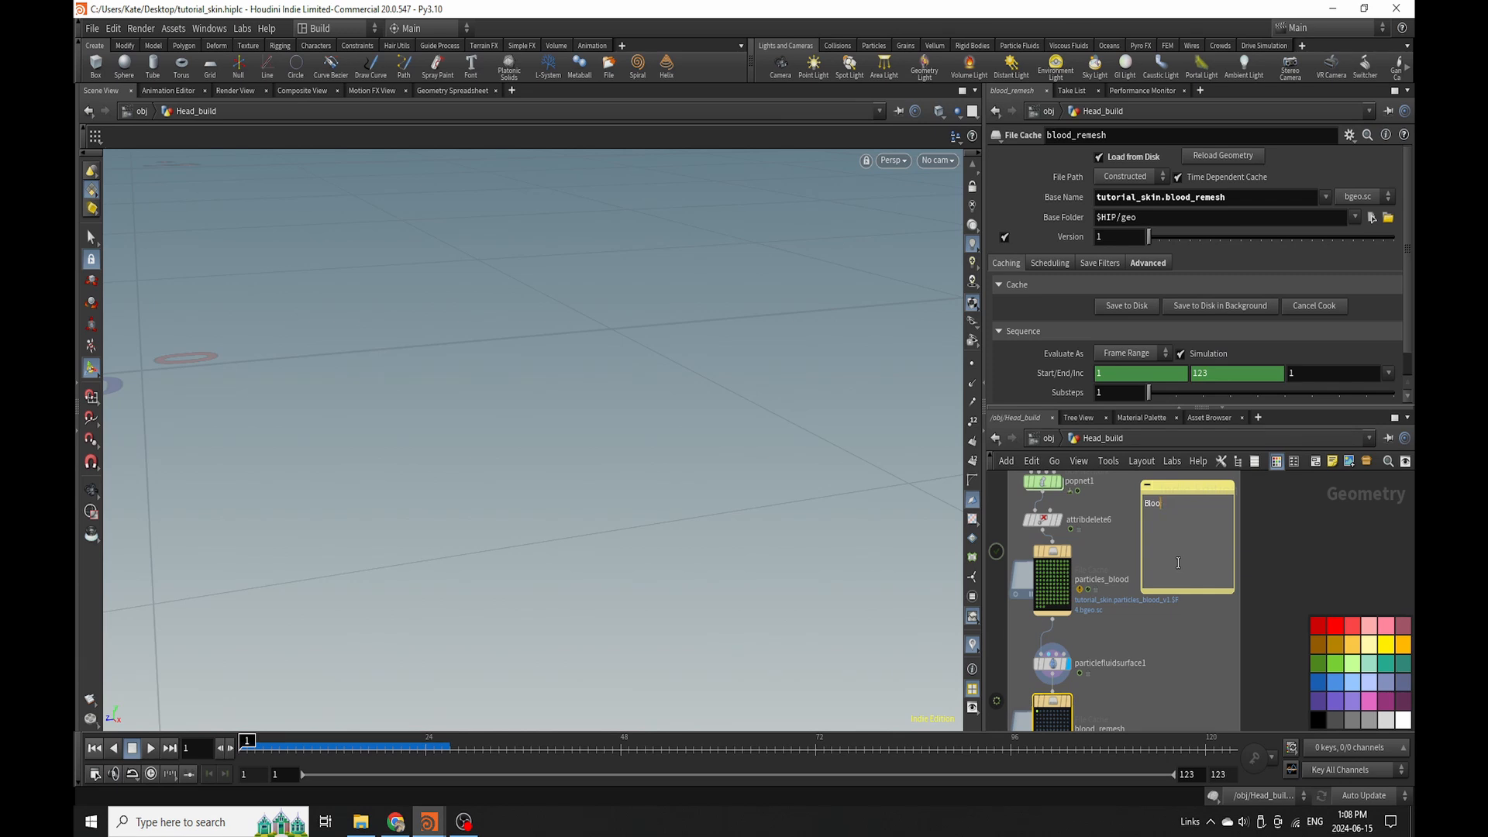
{"action": "type", "text": "rd Pour"}
{"action": "left_click", "coordinate": [1213, 657]}
{"action": "scroll", "coordinate": [1212, 657], "scroll_direction": "down", "scroll_amount": 4}
{"action": "scroll", "coordinate": [1199, 673], "scroll_direction": "up", "scroll_amount": 3}
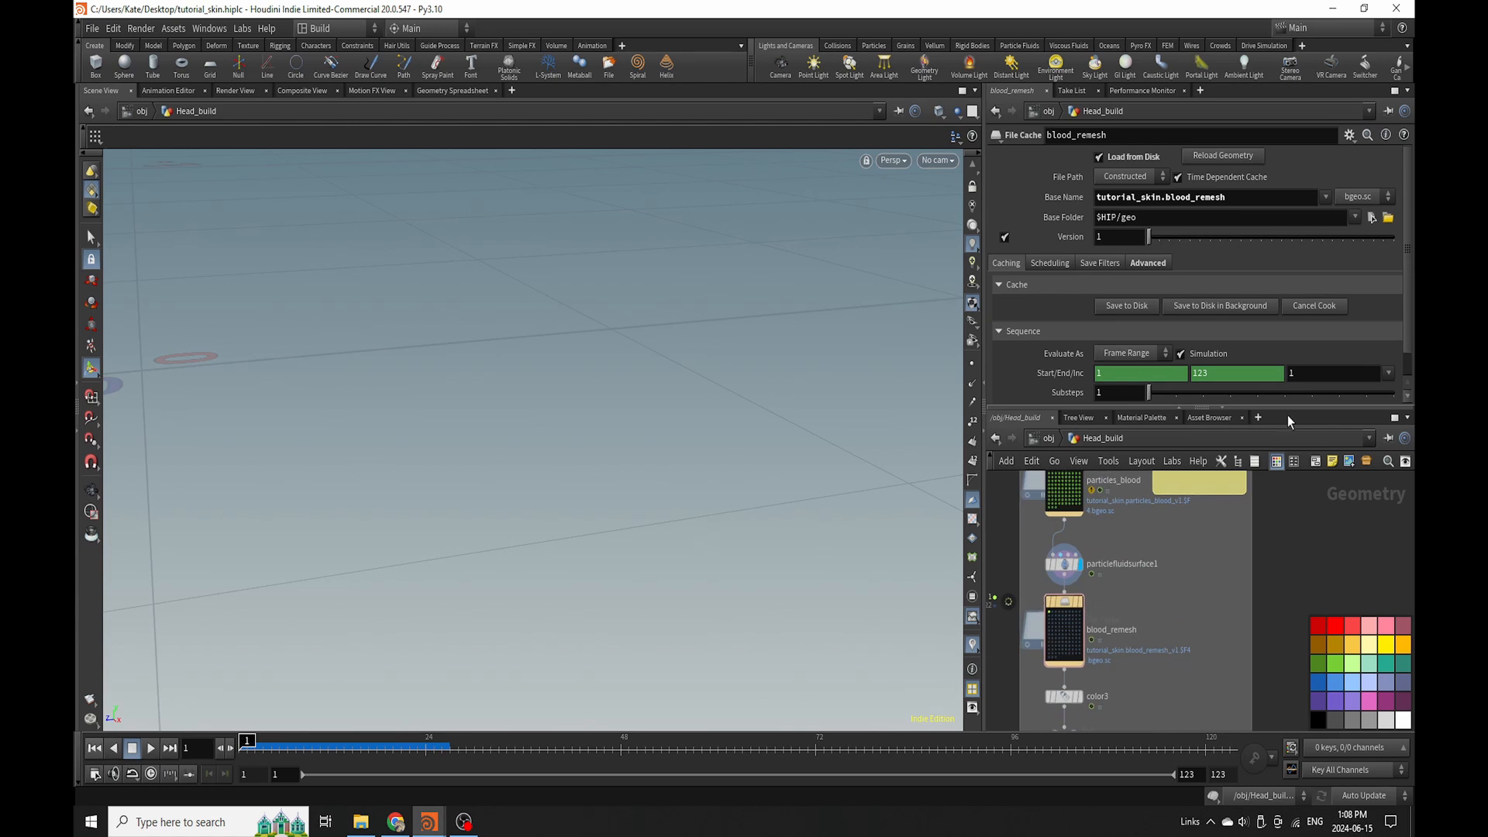
{"action": "scroll", "coordinate": [1132, 654], "scroll_direction": "down", "scroll_amount": 1}
{"action": "scroll", "coordinate": [1132, 654], "scroll_direction": "down", "scroll_amount": 5}
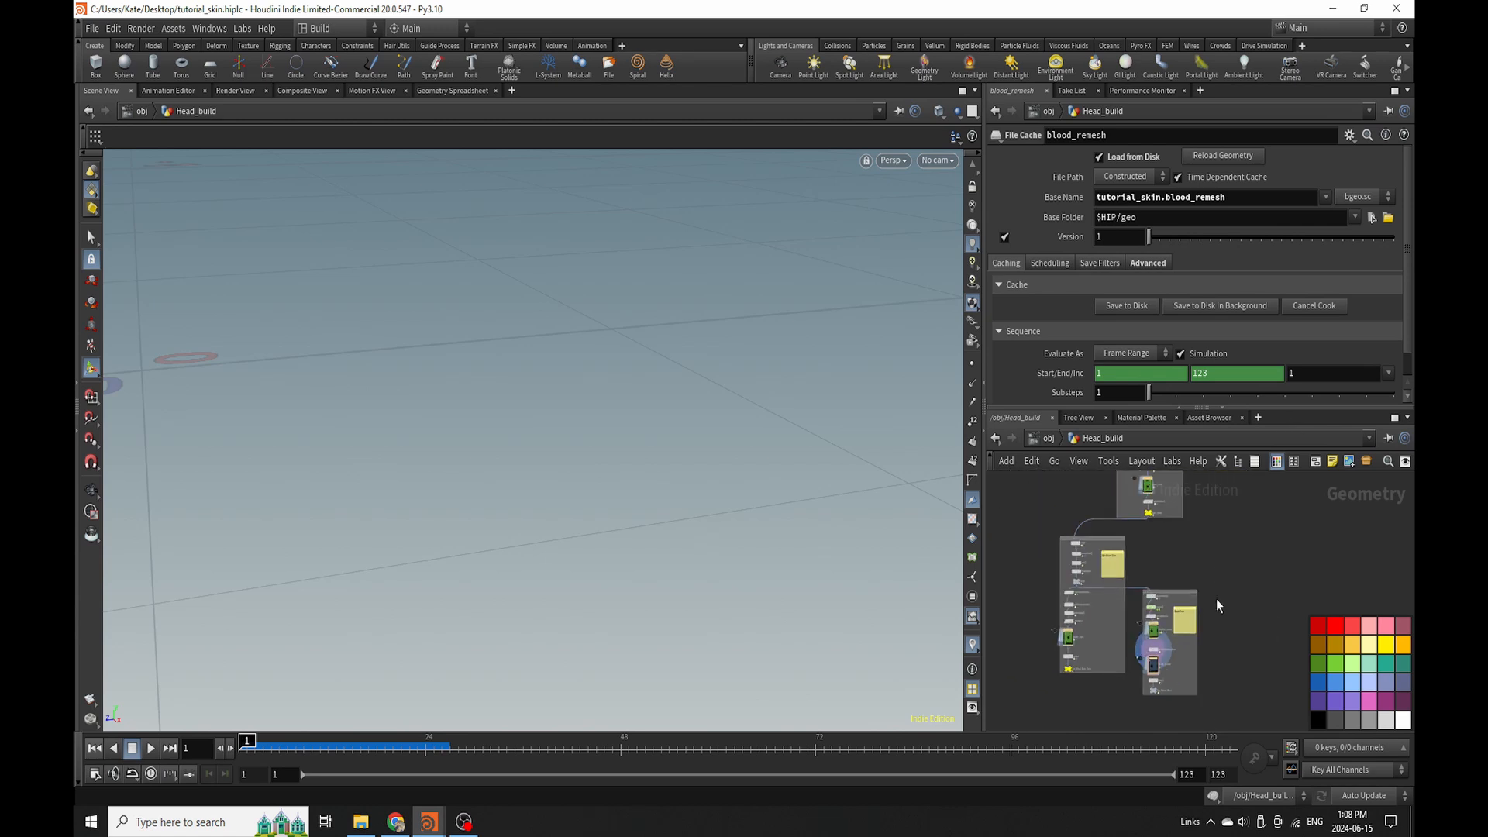
{"action": "scroll", "coordinate": [1171, 624], "scroll_direction": "up", "scroll_amount": 3}
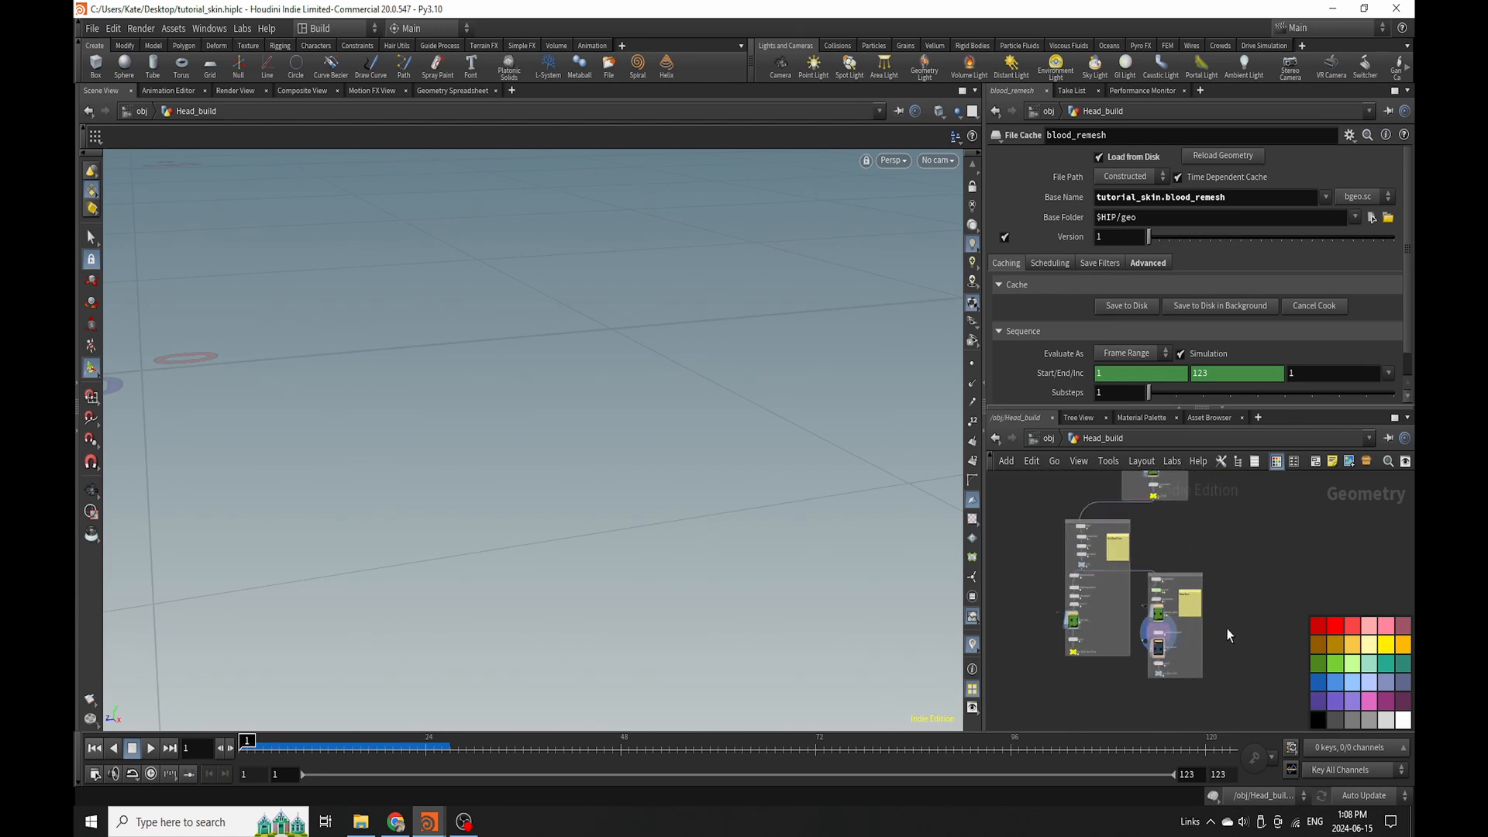